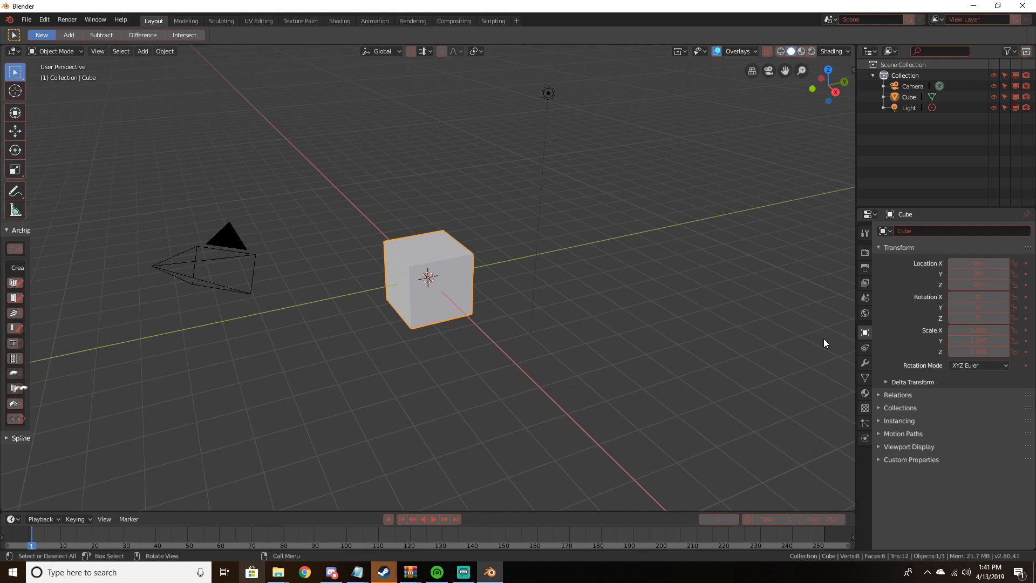
middle_drag(587, 236, 538, 277)
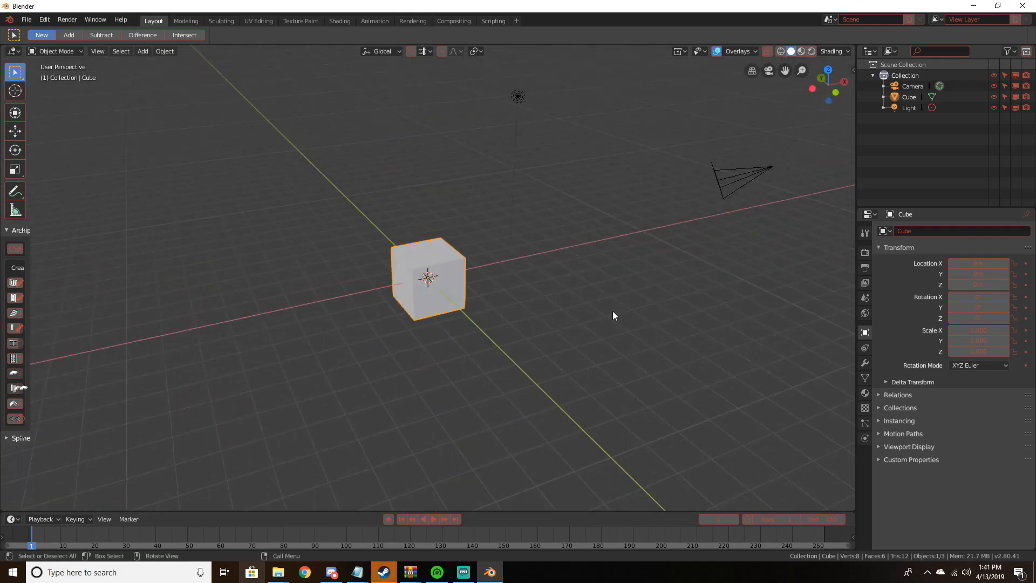
middle_drag(442, 249, 356, 246)
scroll(417, 257, up, 2)
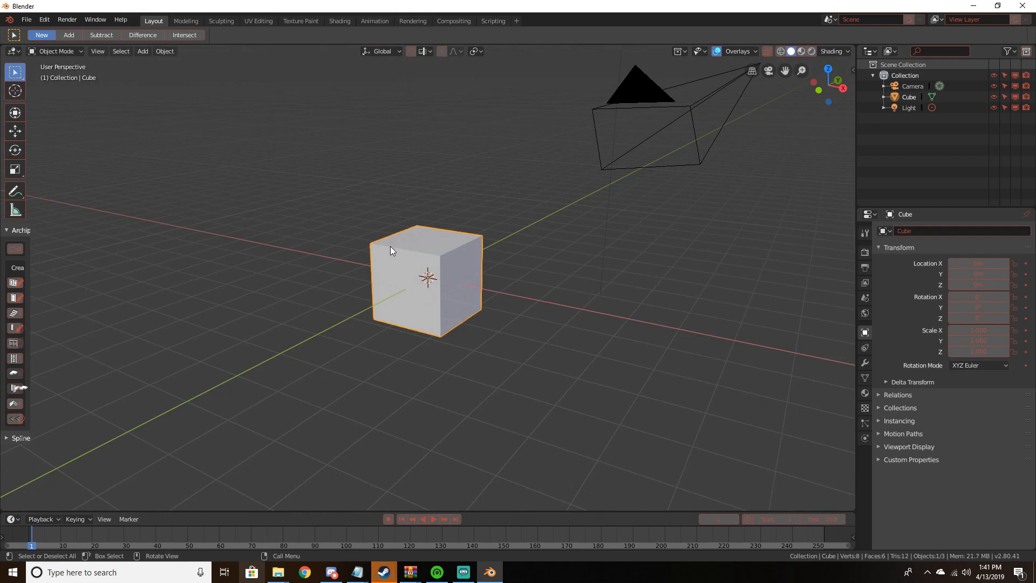
middle_drag(390, 246, 351, 213)
scroll(351, 212, down, 3)
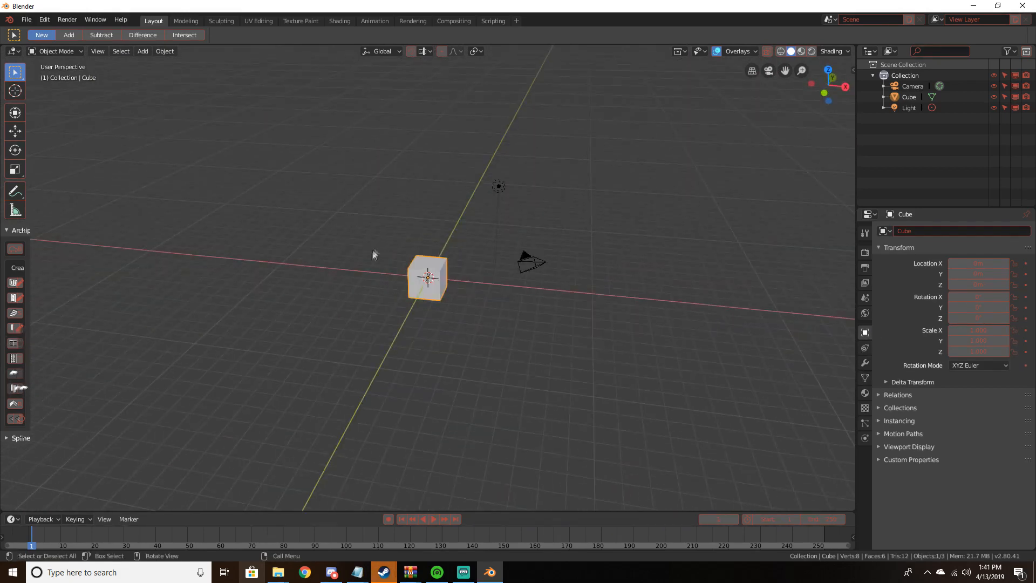
scroll(505, 266, up, 3)
middle_drag(452, 268, 526, 270)
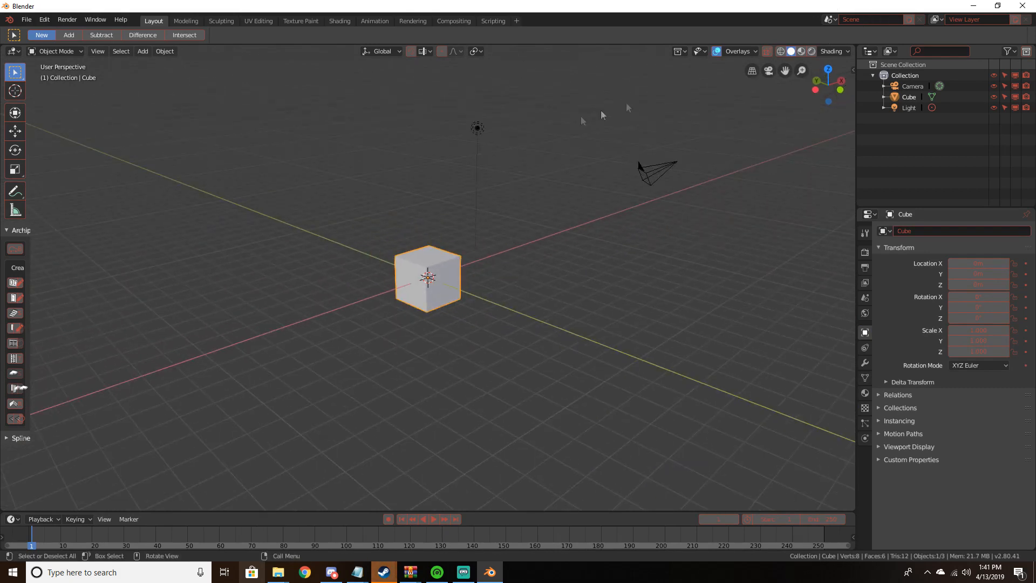
scroll(509, 222, up, 4)
middle_drag(509, 222, 641, 246)
scroll(641, 246, down, 3)
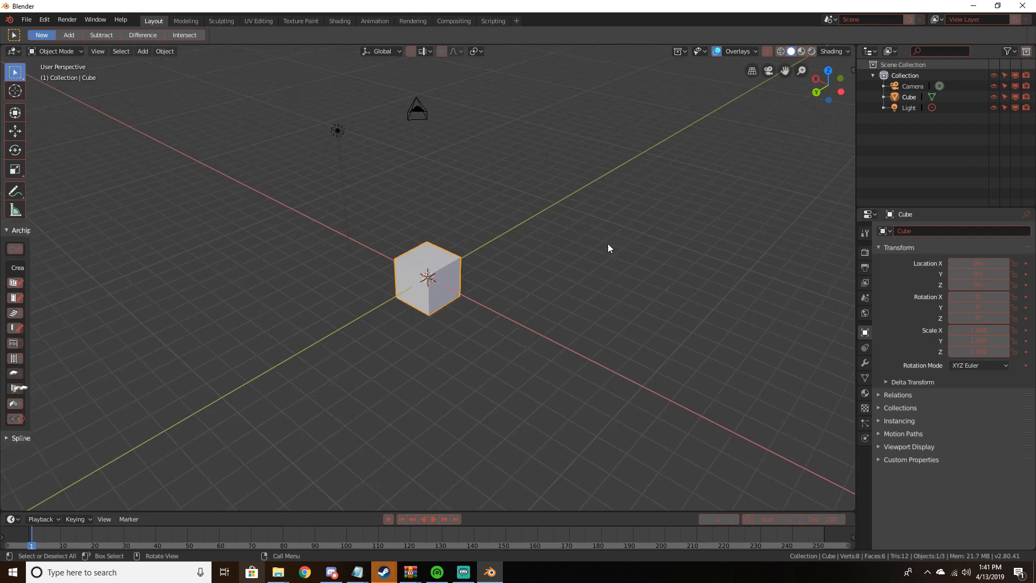
middle_drag(588, 266, 408, 282)
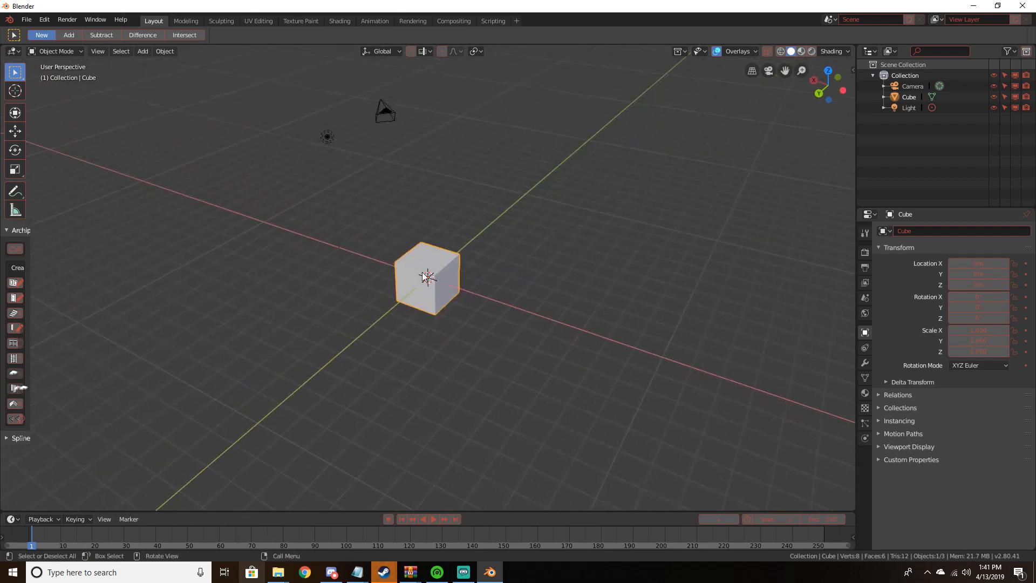
Delete the default cube and add a mesh plane at the origin
key(Delete)
key(shift+a)
mouse_move(438, 279)
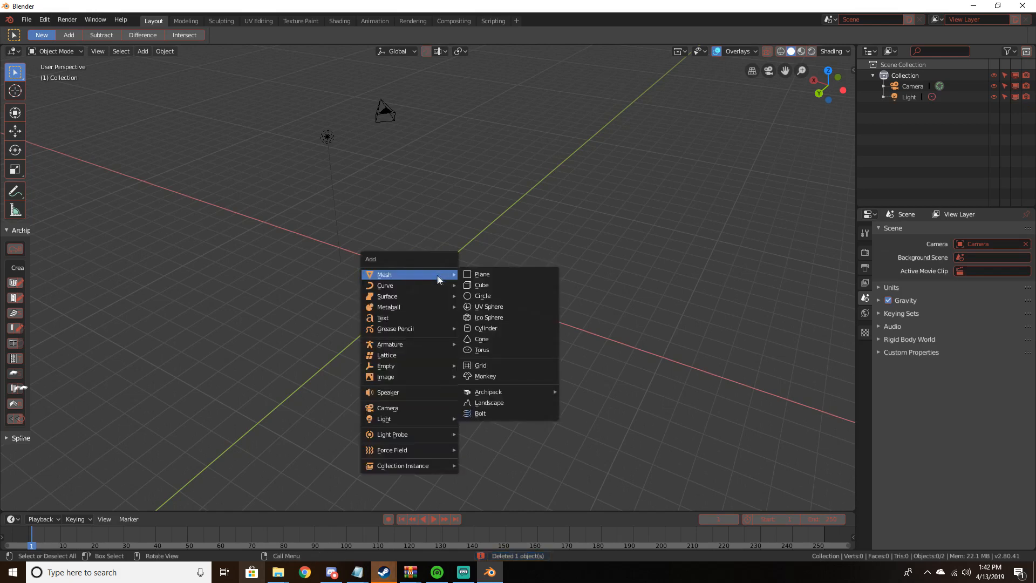
click(481, 274)
Scale the new plane up uniformly so it forms a large ground surface
middle_drag(497, 287, 508, 262)
key(s)
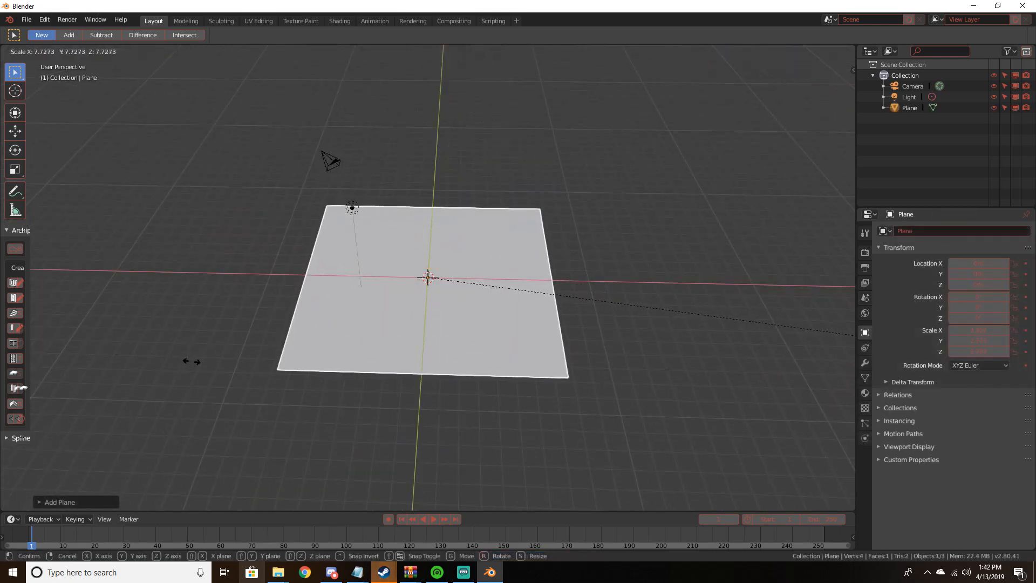
click(261, 370)
Subdivide the whole plane in Edit Mode with the number of cuts set to 80
scroll(413, 335, up, 2)
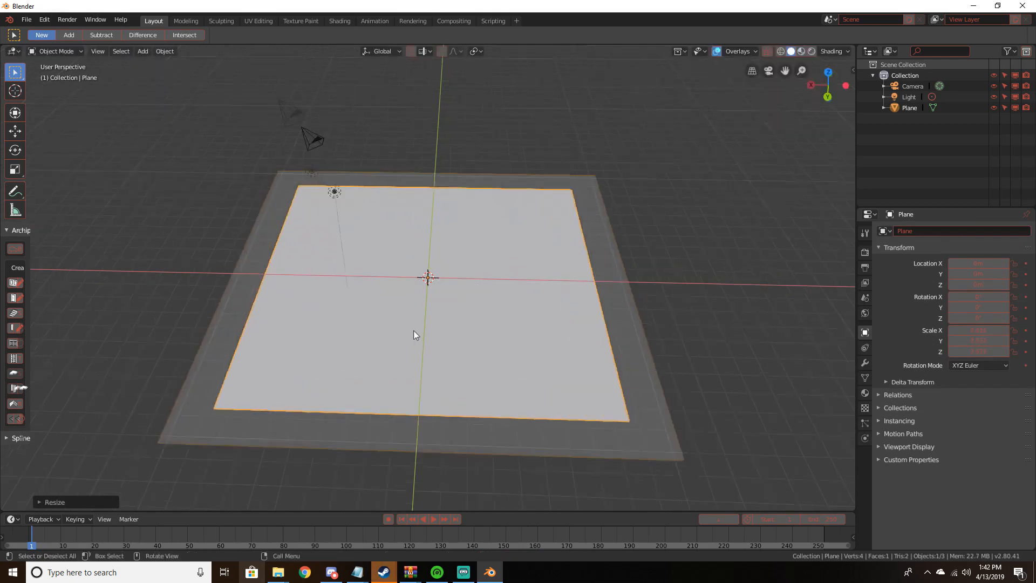
middle_drag(413, 330, 366, 319)
scroll(247, 305, down, 2)
scroll(366, 320, up, 3)
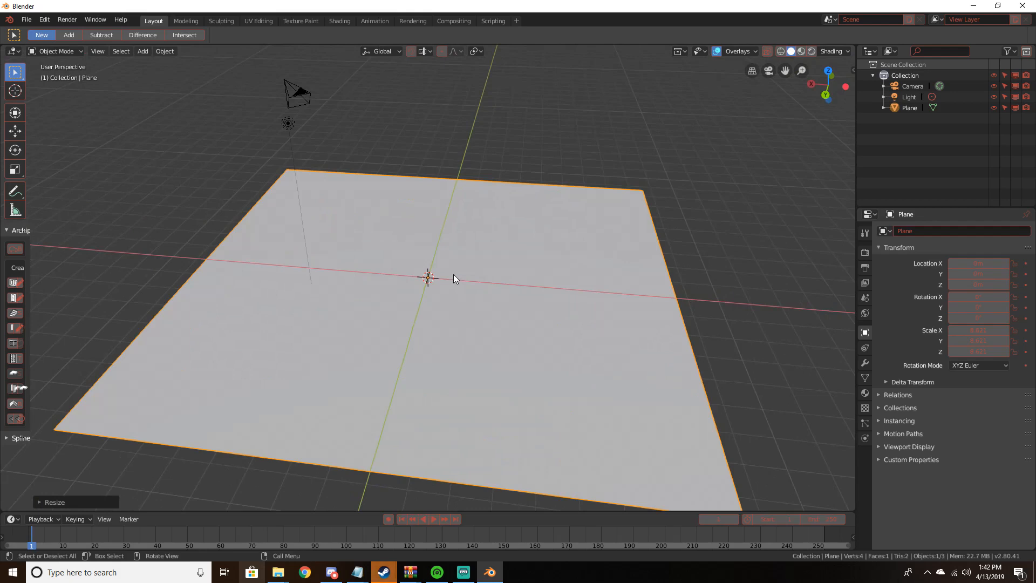
key(Tab)
right_click(416, 259)
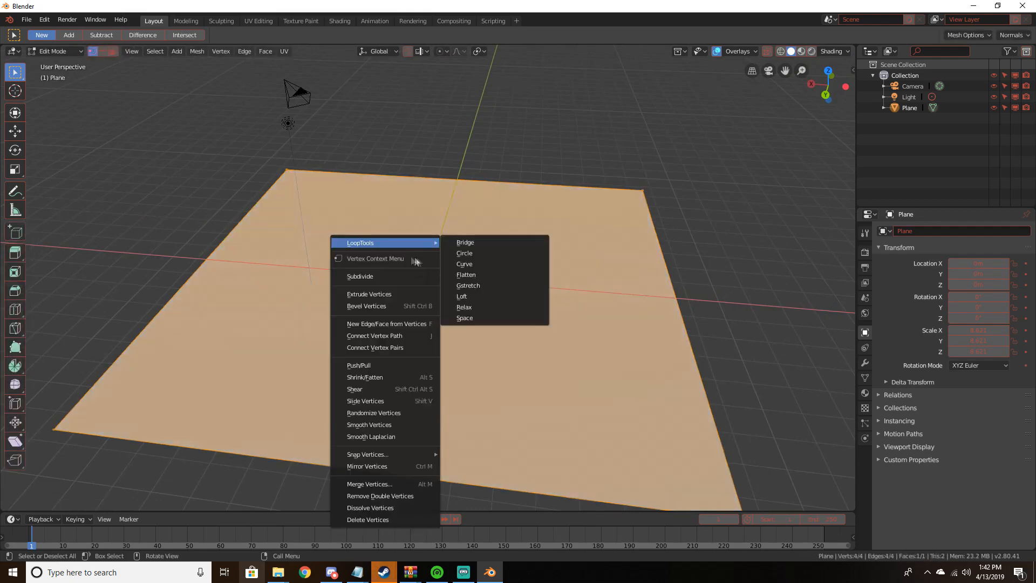
click(373, 276)
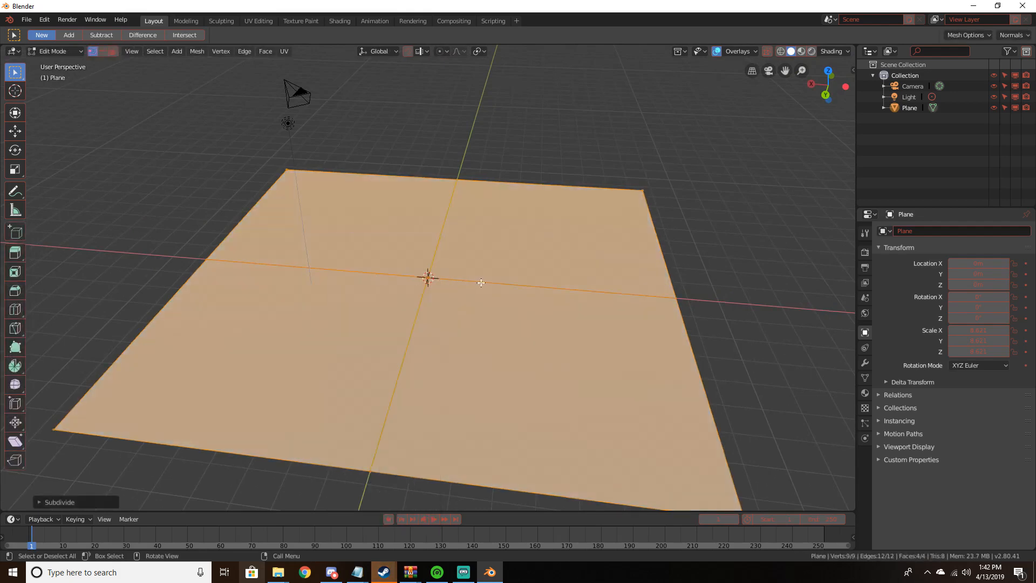
click(60, 502)
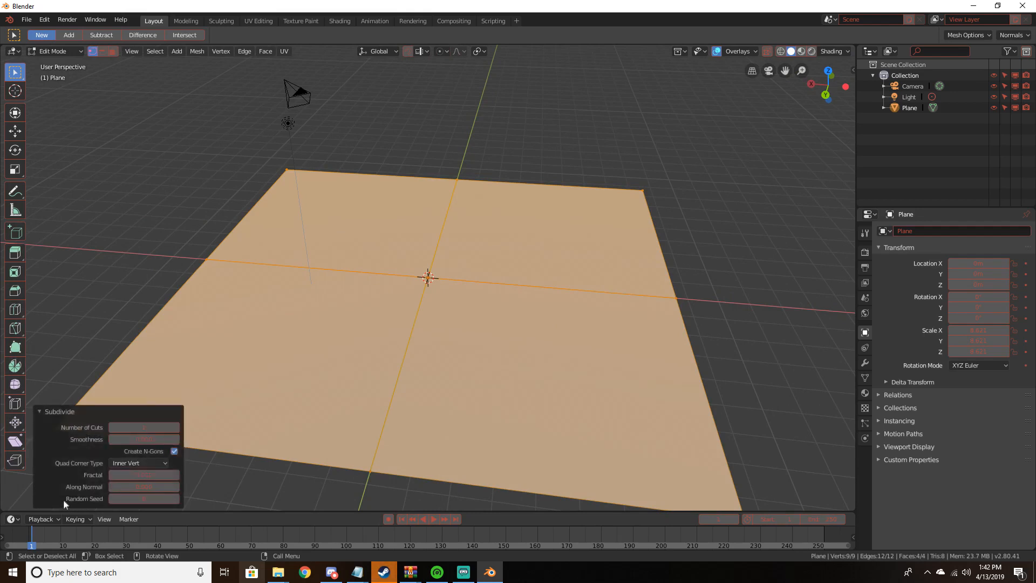
click(140, 427)
text(80)
key(Return)
click(86, 412)
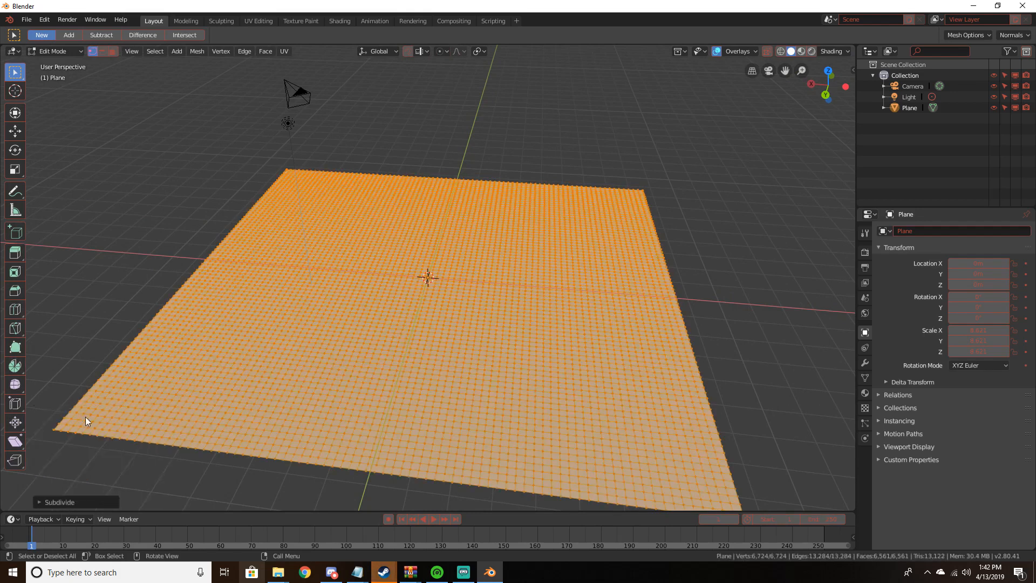
middle_drag(359, 346, 446, 315)
scroll(398, 421, up, 6)
scroll(408, 401, down, 7)
scroll(410, 397, down, 5)
scroll(499, 283, up, 8)
scroll(644, 280, down, 4)
scroll(375, 291, up, 3)
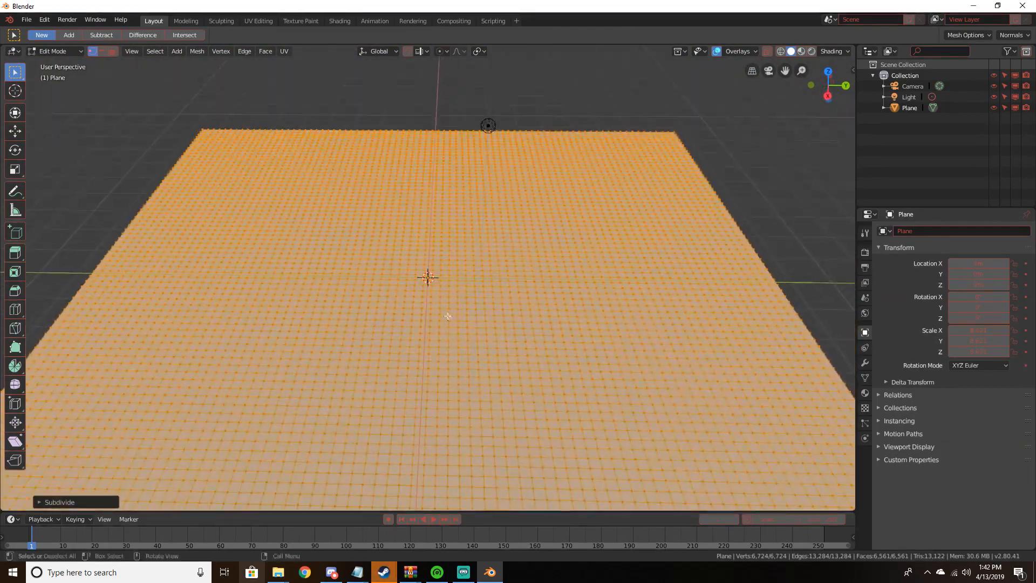
scroll(453, 325, down, 4)
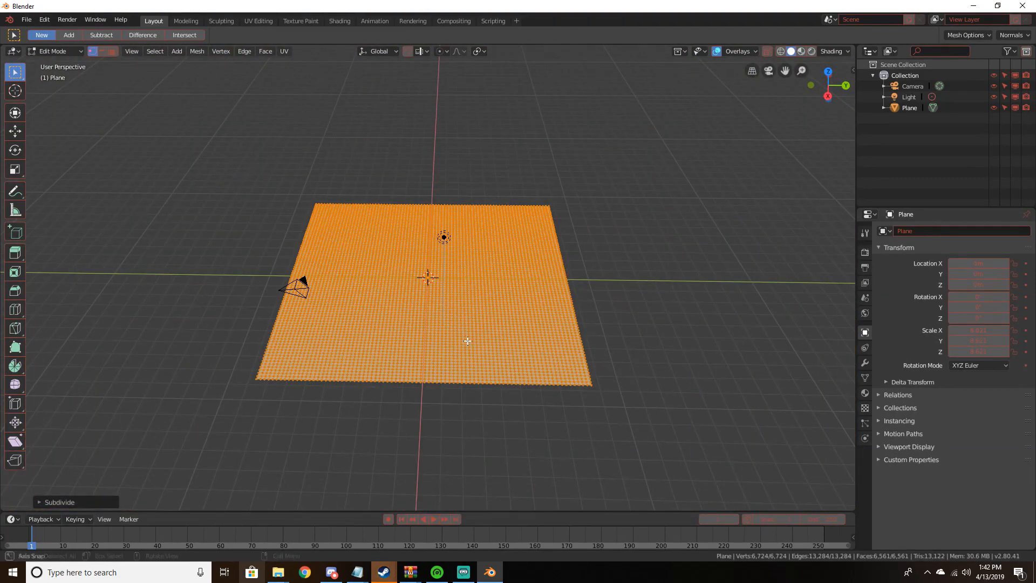
scroll(468, 342, up, 3)
middle_drag(476, 339, 486, 307)
scroll(528, 309, down, 3)
scroll(481, 303, up, 3)
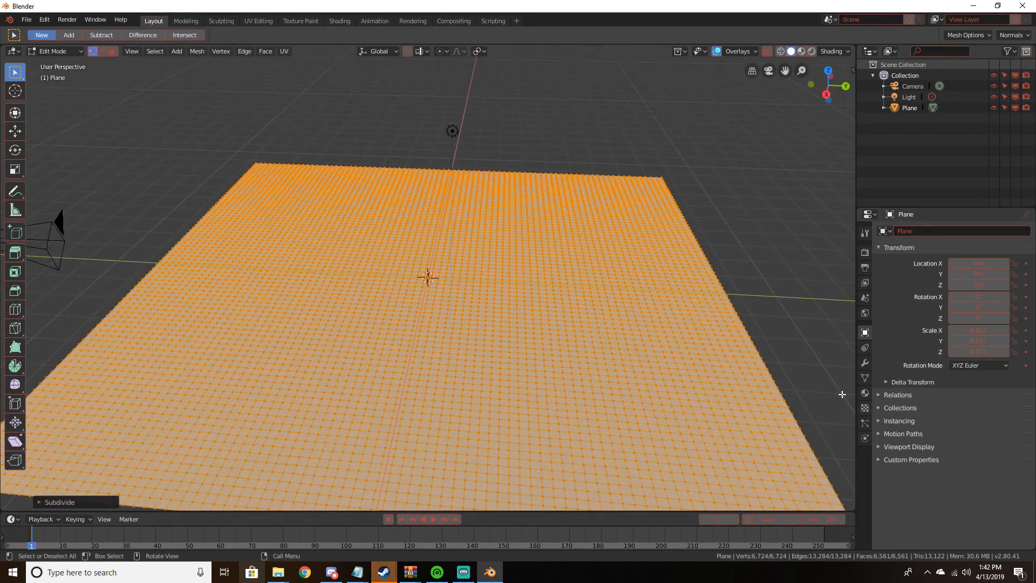
middle_drag(600, 348, 573, 354)
scroll(657, 377, up, 3)
scroll(503, 392, down, 5)
scroll(493, 386, up, 2)
scroll(564, 367, up, 4)
middle_drag(548, 386, 611, 348)
scroll(611, 349, down, 4)
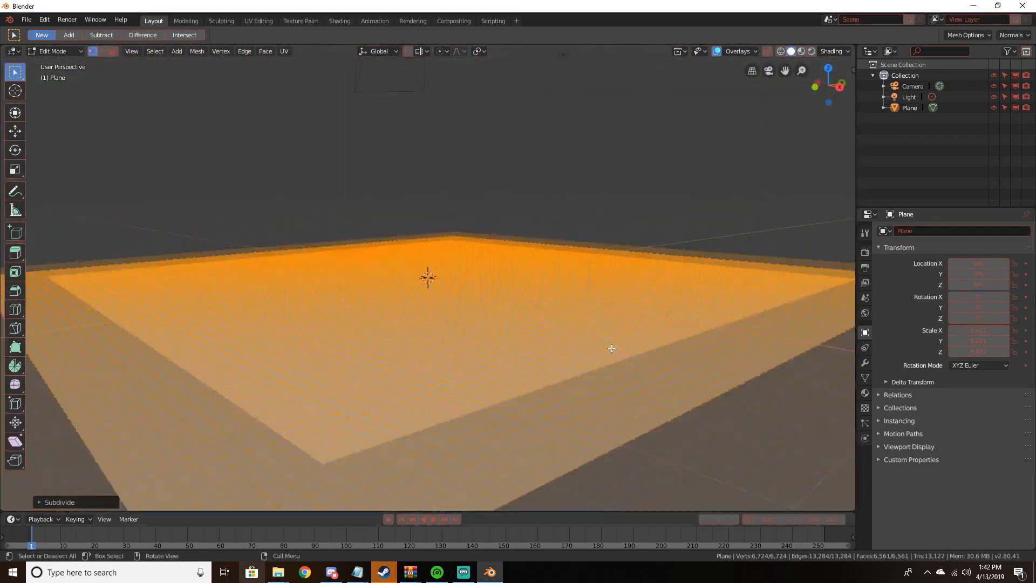
scroll(611, 349, down, 3)
Return to Object Mode and delete the default light above the plane
key(Tab)
middle_drag(649, 204, 373, 195)
scroll(491, 232, down, 4)
click(374, 197)
key(Delete)
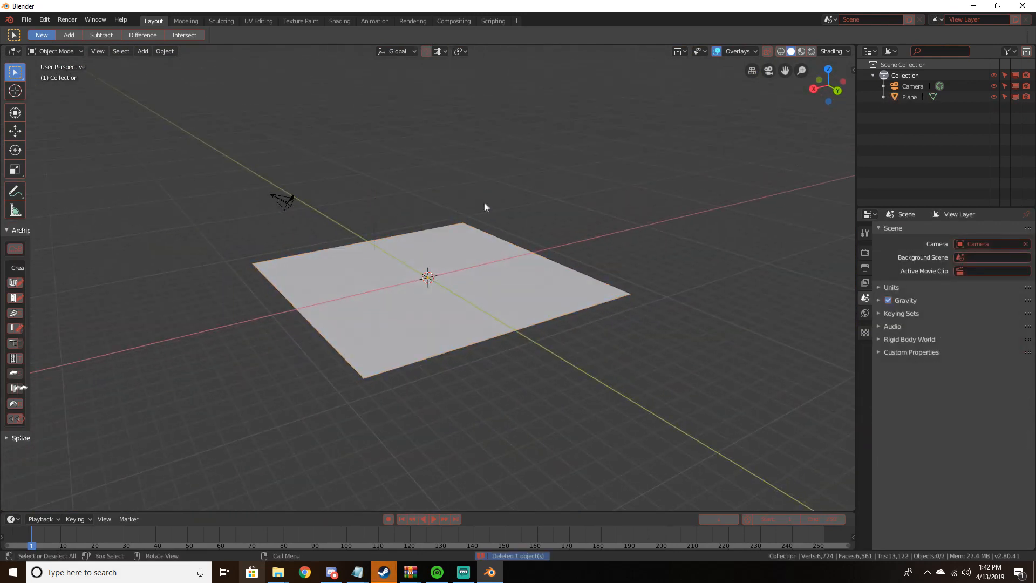
Set the scene's render engine to Cycles
middle_drag(484, 203, 588, 226)
scroll(588, 226, up, 4)
middle_drag(717, 223, 313, 210)
click(864, 253)
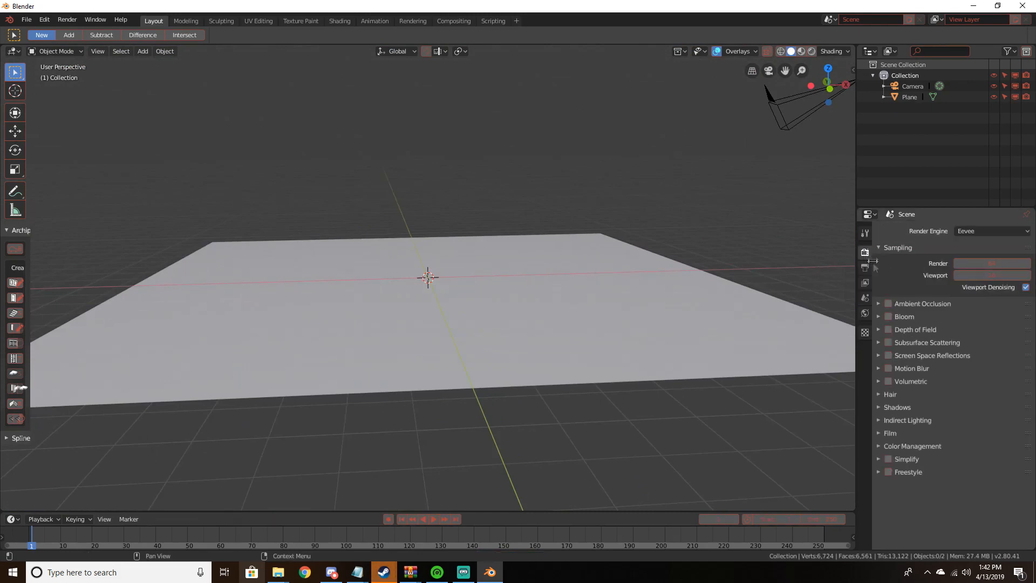
click(964, 236)
click(972, 193)
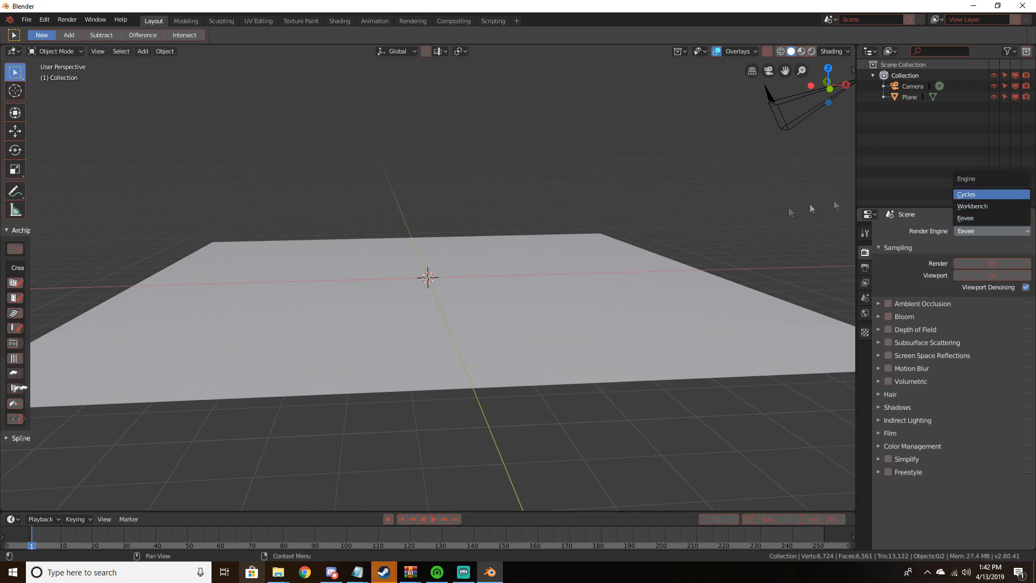
middle_drag(414, 217, 566, 262)
scroll(566, 262, down, 4)
middle_drag(468, 263, 557, 244)
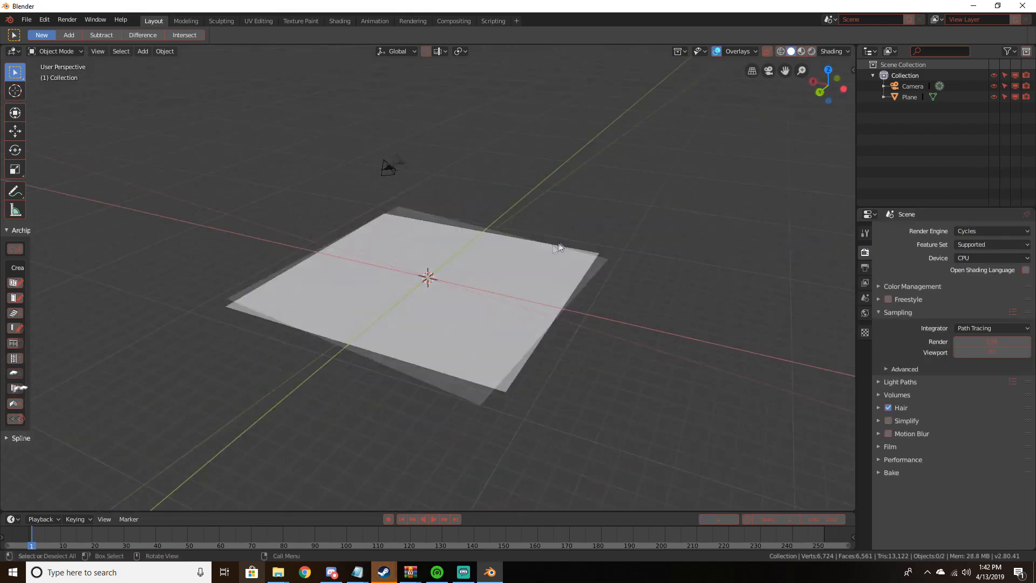
scroll(529, 240, up, 3)
middle_drag(440, 243, 554, 280)
scroll(561, 226, down, 4)
scroll(500, 265, up, 3)
scroll(390, 268, down, 6)
scroll(456, 263, up, 3)
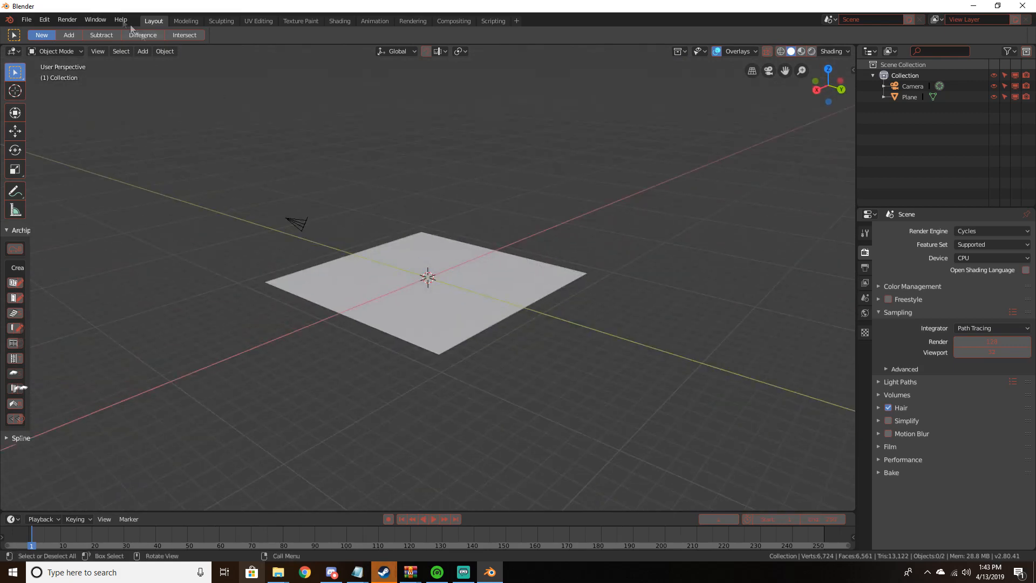
Start an append and open Realistic_Nature_Asset_Pack 1.2.blend in the Desktop folder Realistic Nature Asset Pack 1.2
click(27, 20)
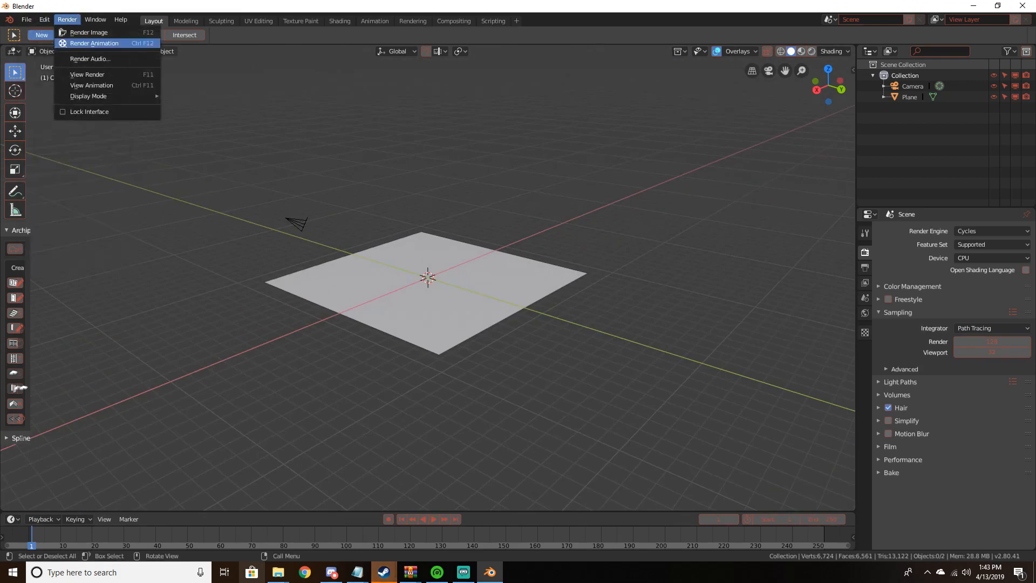
key(Escape)
click(24, 21)
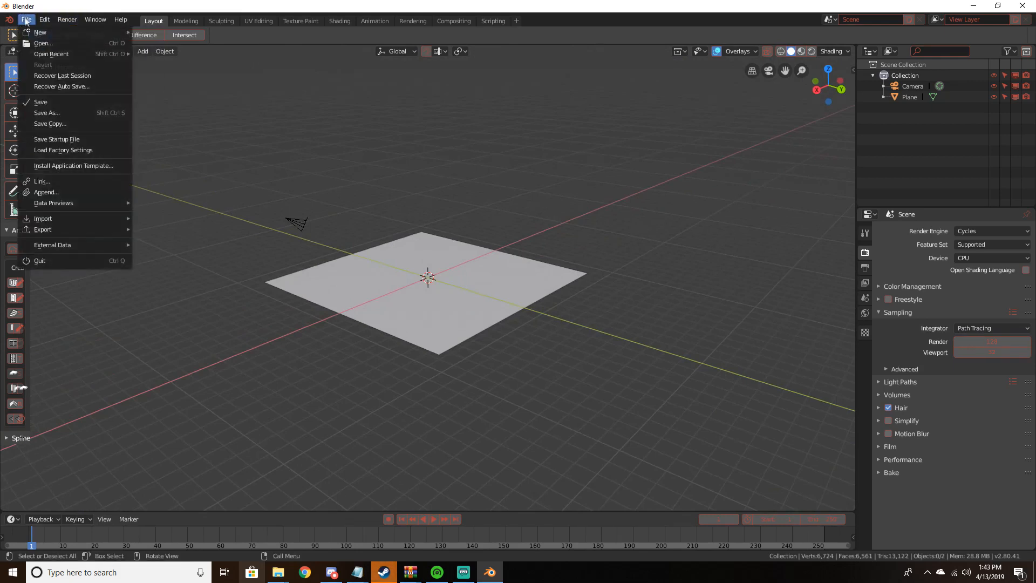
click(93, 193)
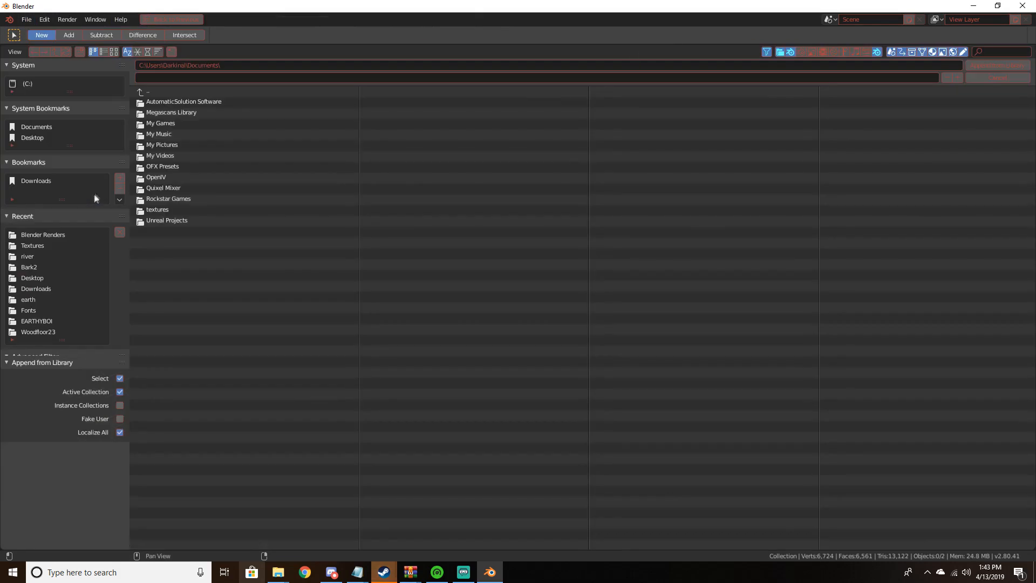
click(36, 182)
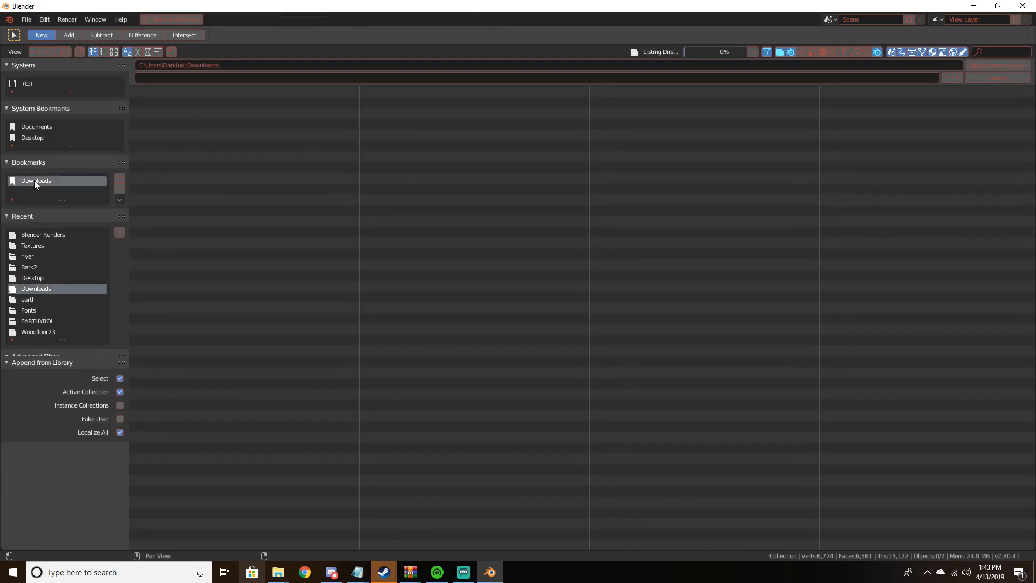
click(36, 137)
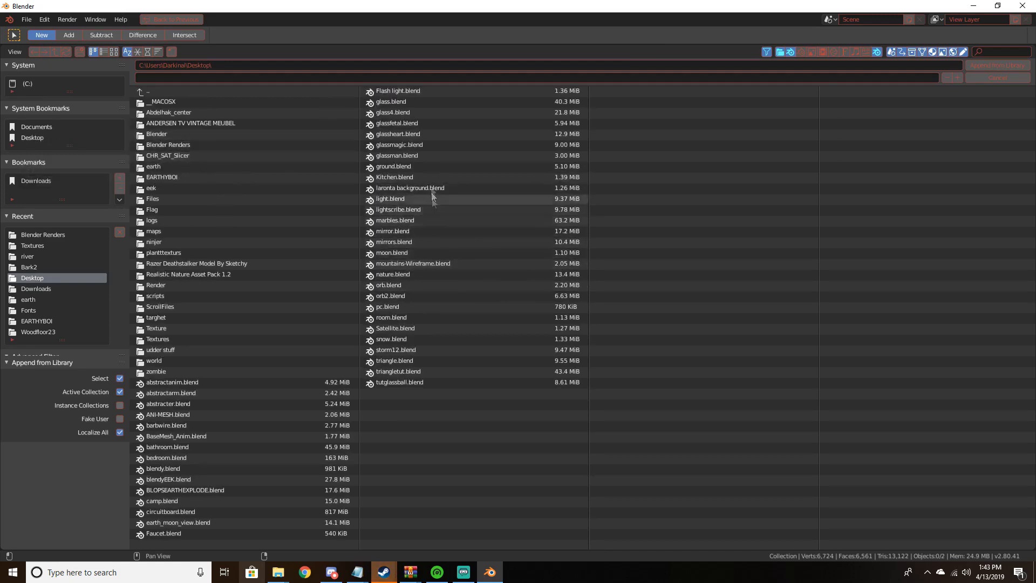
click(188, 275)
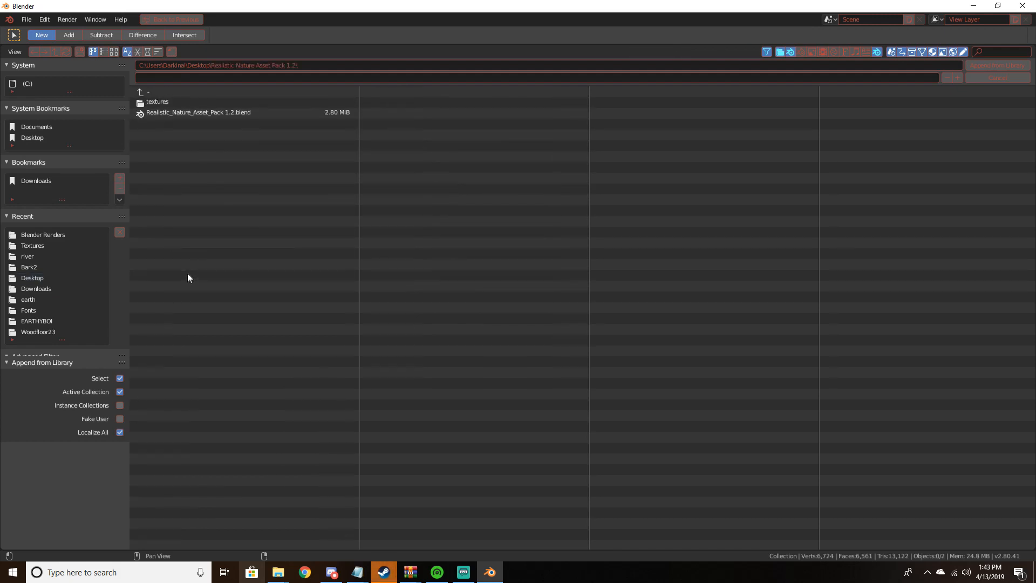
click(181, 114)
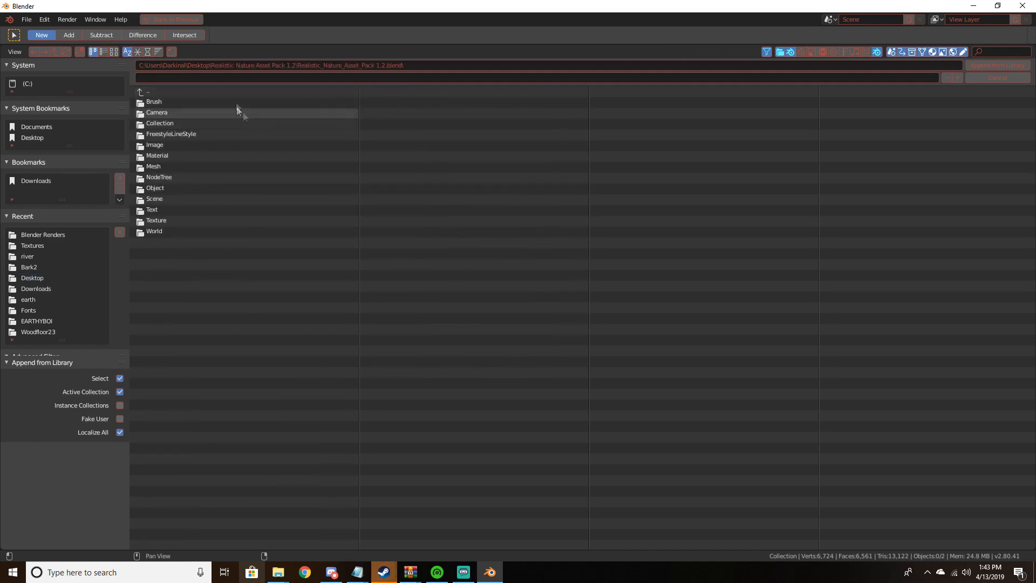
Append every item in the nature pack's Object category, including the grasses, flowers, ferns, leaves, rocks and weeds
click(179, 187)
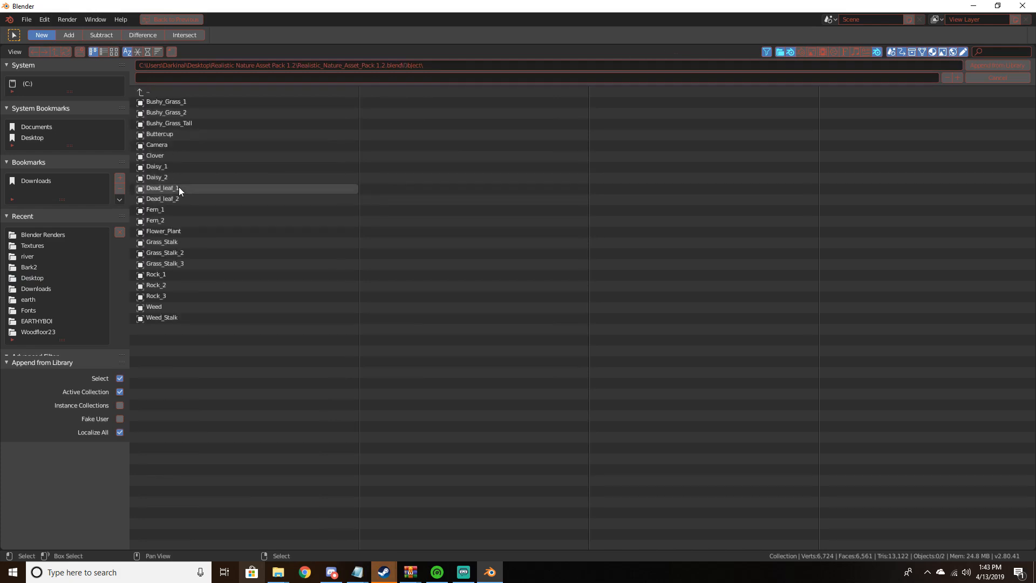
key(a)
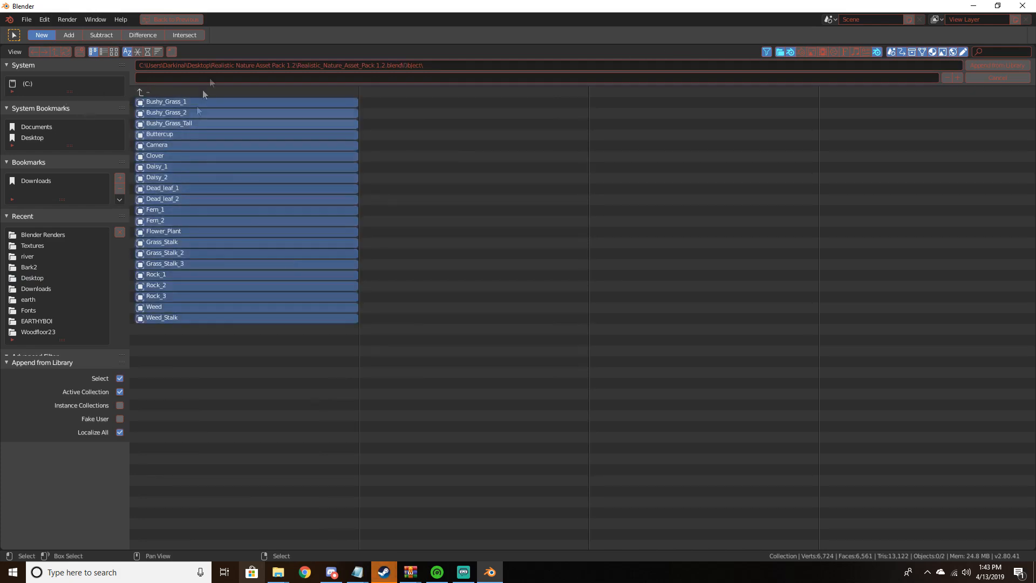
click(989, 63)
Move all the appended nature objects together off to one side, well clear of the ground plane
middle_drag(680, 184, 484, 186)
scroll(532, 202, up, 4)
scroll(478, 192, down, 5)
key(g)
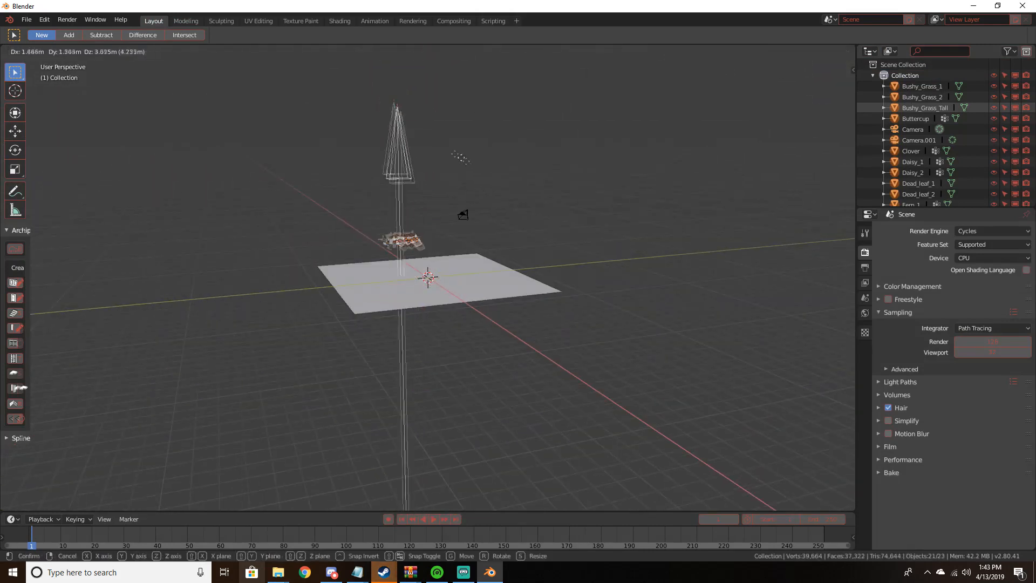
click(188, 195)
Delete the extra camera that came in with the appended nature assets
click(99, 136)
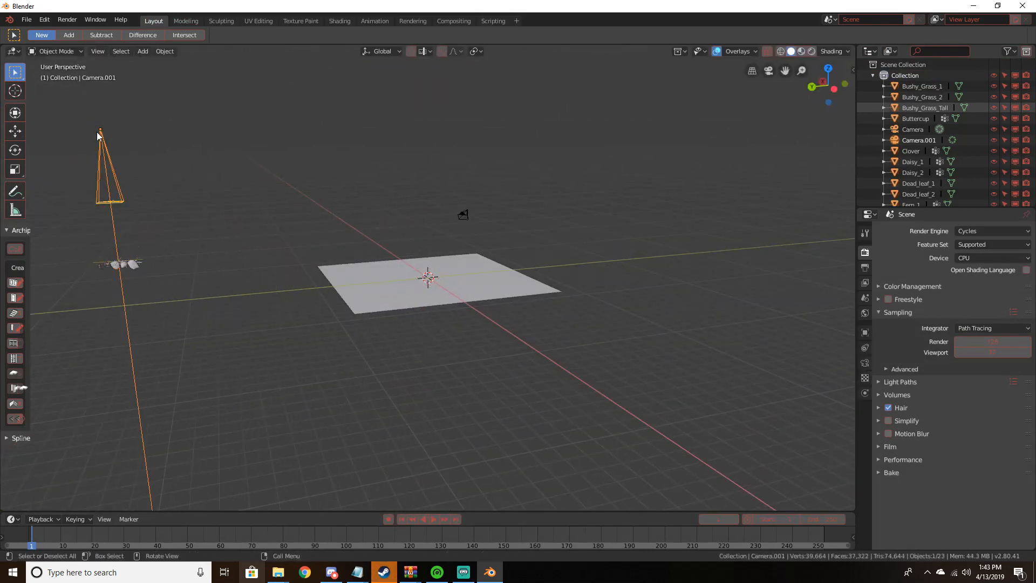
key(Delete)
middle_drag(140, 248, 229, 232)
scroll(221, 270, up, 4)
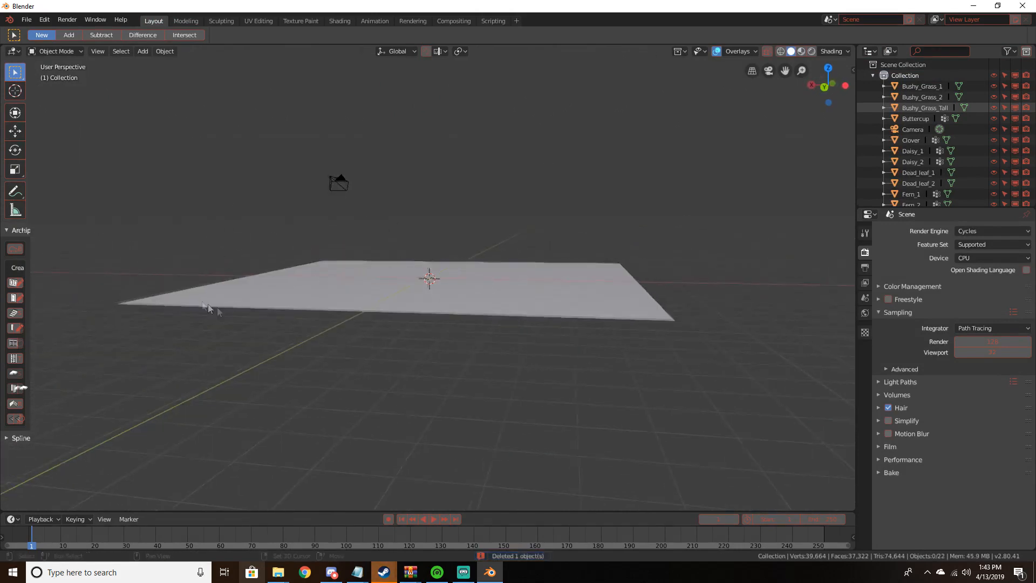
Select the three rocks among the appended assets and move them along the X axis, well apart from the plants
shift+middle_drag(213, 310, 439, 356)
scroll(438, 356, down, 2)
middle_drag(389, 385, 505, 229)
scroll(516, 279, up, 3)
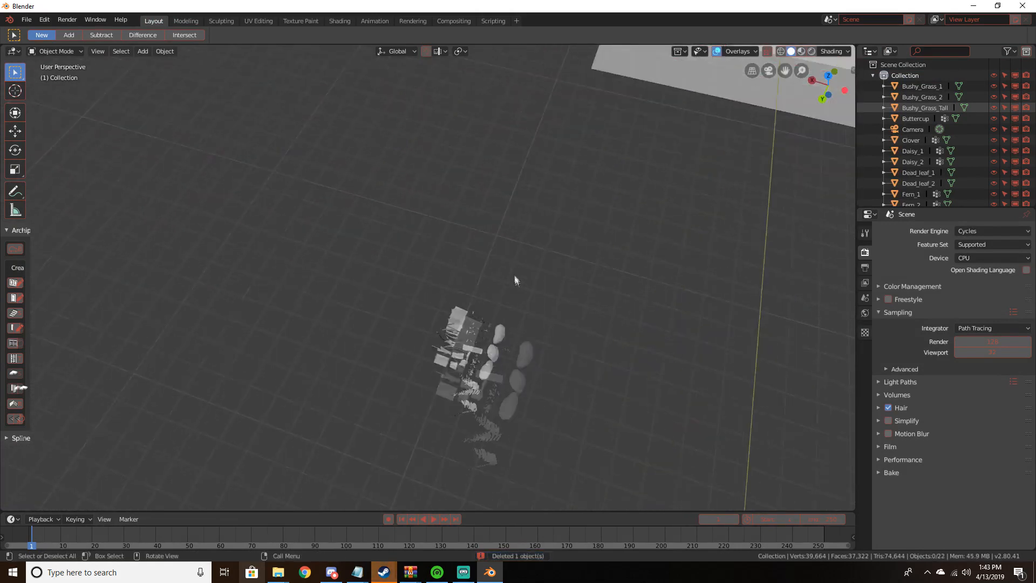
shift+middle_drag(546, 303, 533, 221)
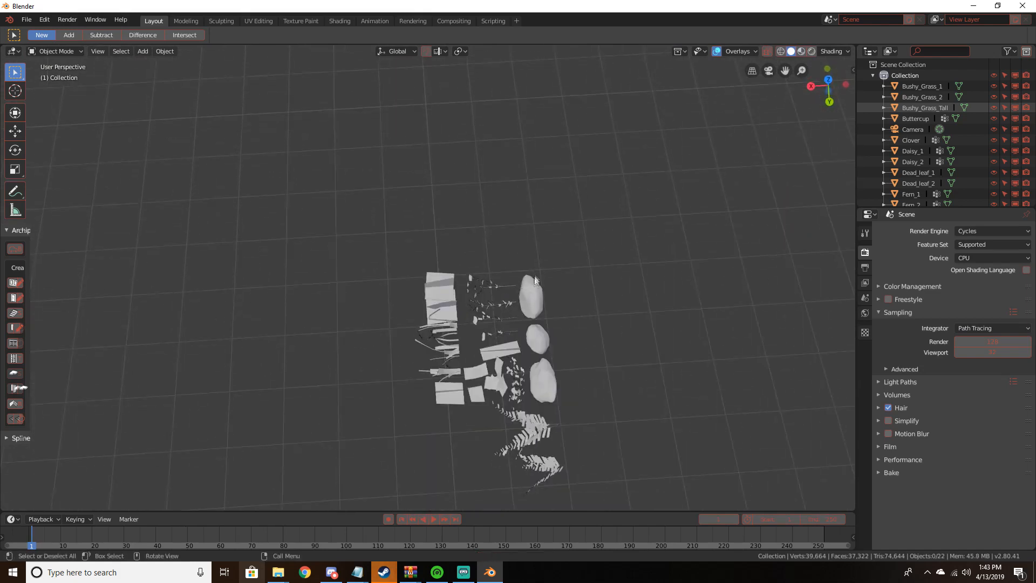
click(534, 296)
shift+click(536, 345)
shift+click(542, 380)
scroll(594, 366, down, 4)
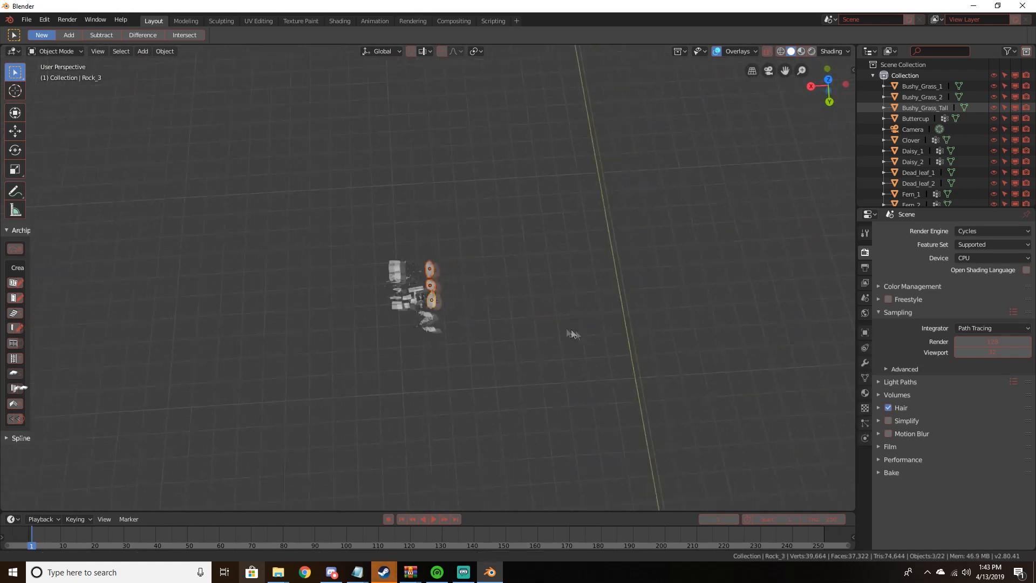
key(g)
key(x)
click(665, 274)
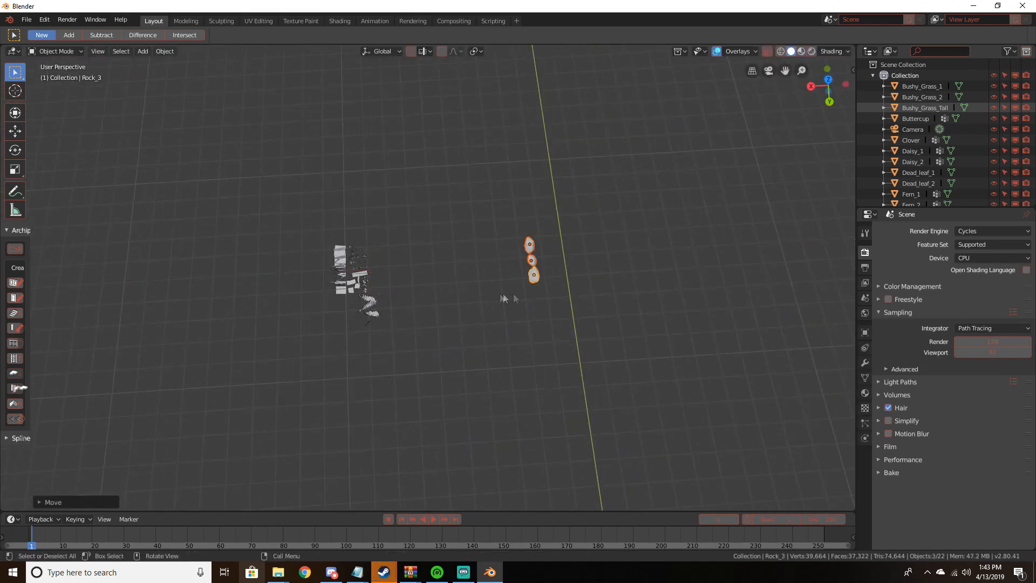
Move the two ferns and the three bushy grasses together away from the remaining plants, toward the rocks
scroll(480, 299, up, 6)
shift+middle_drag(459, 306, 539, 315)
scroll(539, 315, down, 5)
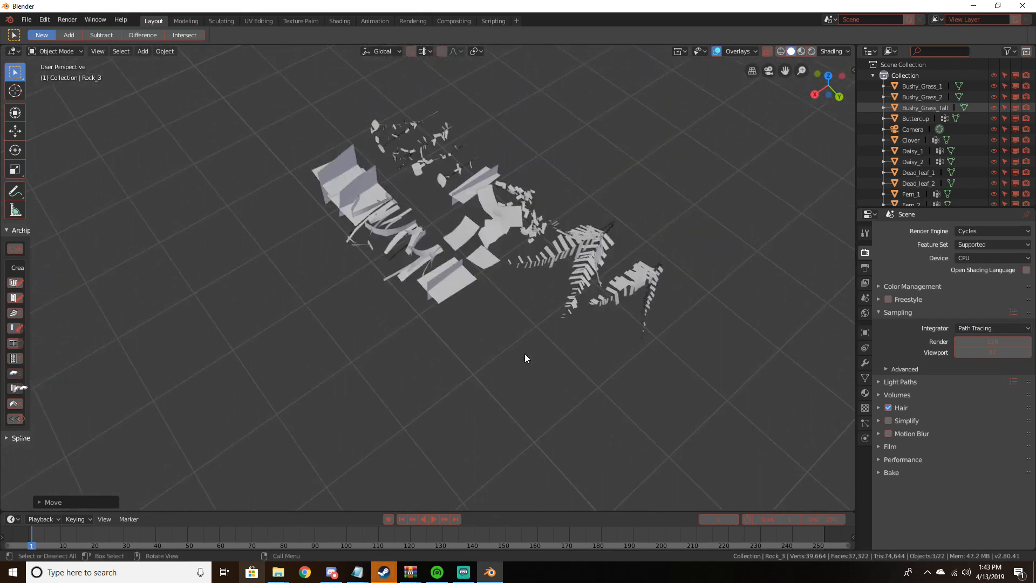
click(585, 272)
shift+click(637, 287)
middle_drag(636, 283, 659, 277)
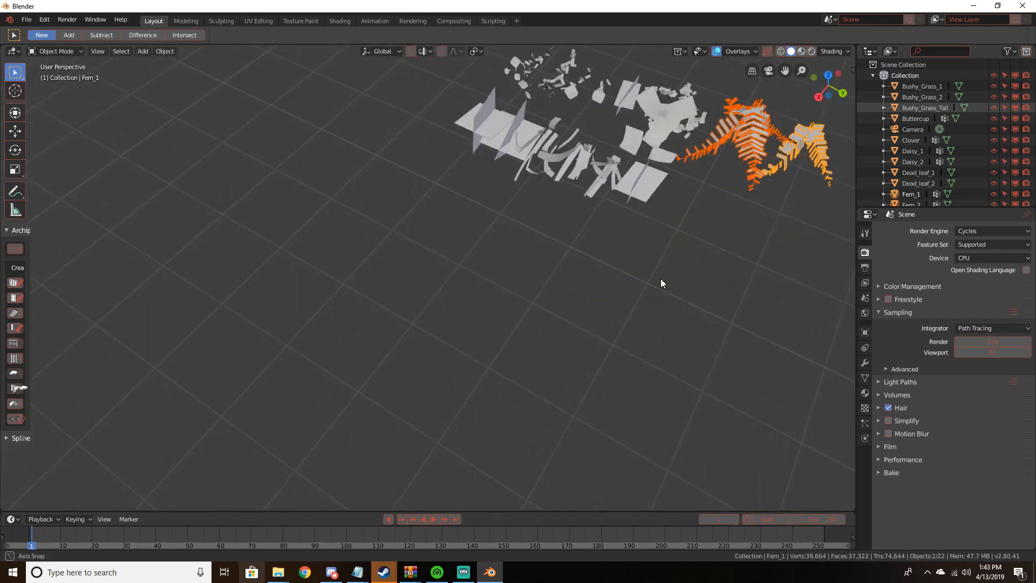
shift+click(574, 161)
shift+click(601, 170)
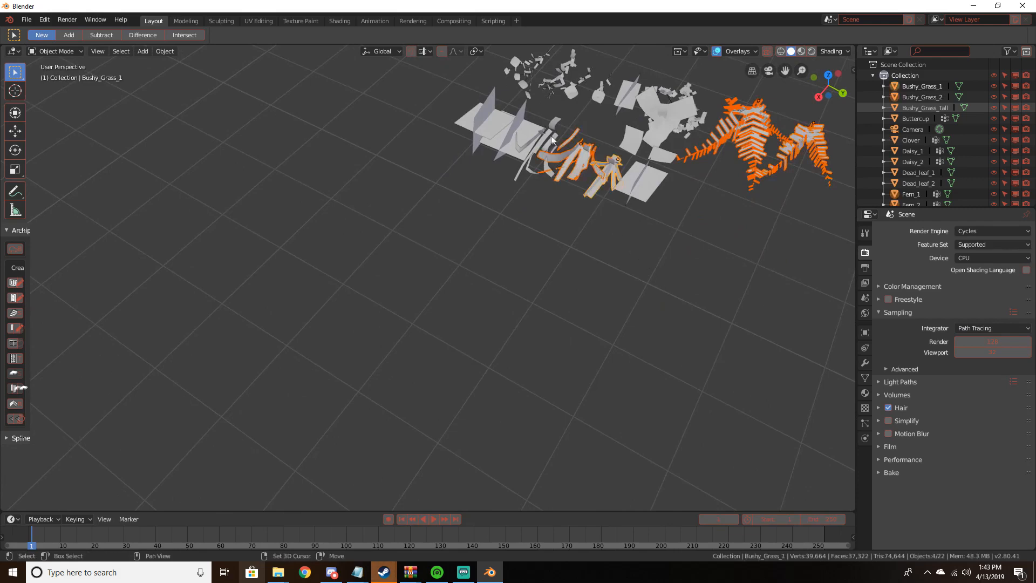
shift+click(549, 137)
middle_drag(569, 145, 484, 169)
scroll(479, 172, down, 5)
key(g)
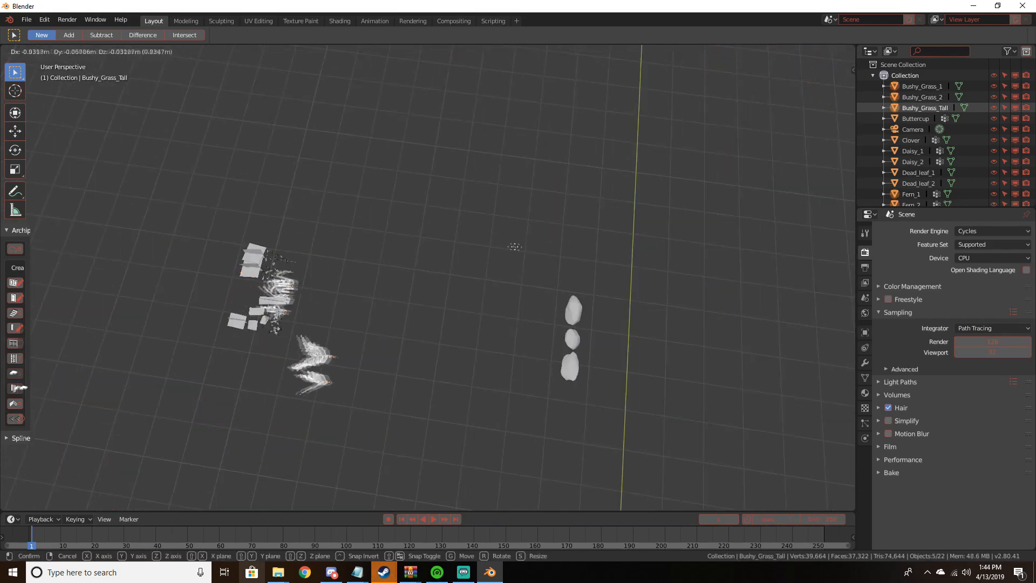
click(573, 250)
Move the clover along the X axis out of the remaining plants, to beyond the ferns
scroll(416, 305, up, 4)
scroll(435, 209, up, 3)
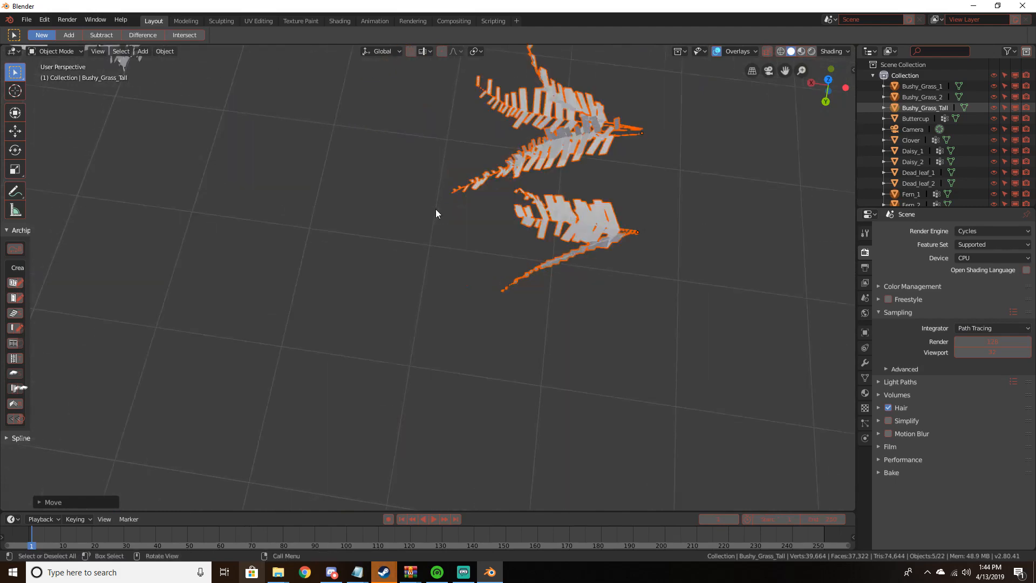
middle_drag(435, 209, 232, 249)
click(212, 268)
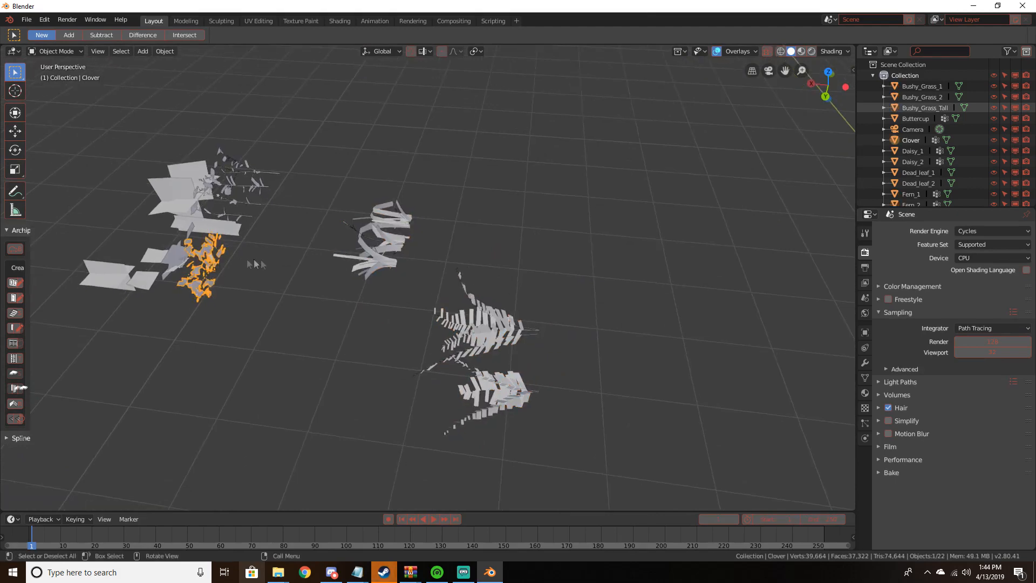
key(g)
key(x)
middle_drag(659, 331, 398, 356)
Move both ferns along the X axis to line them up with the bushy grasses
click(397, 356)
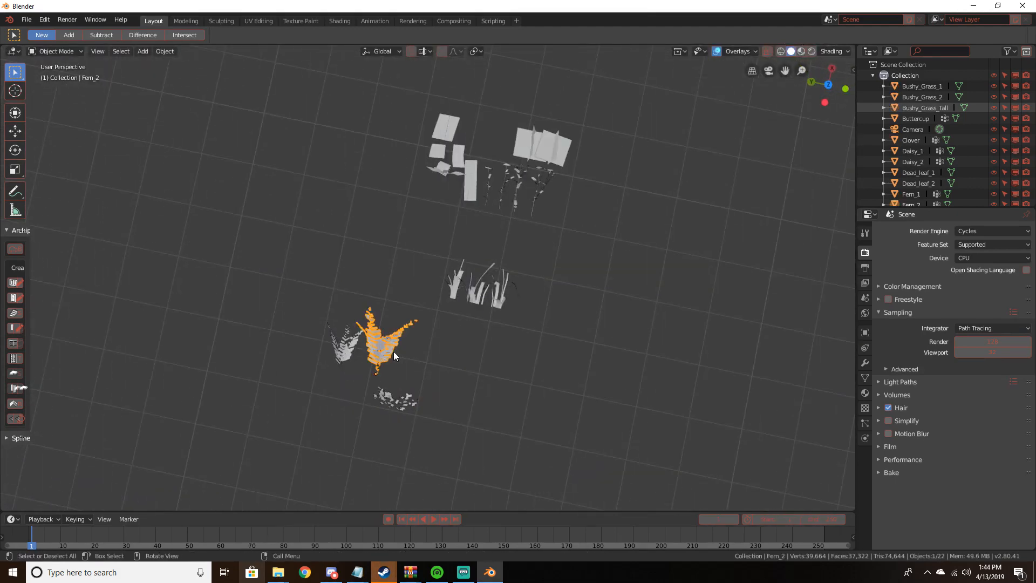
shift+click(352, 350)
key(g)
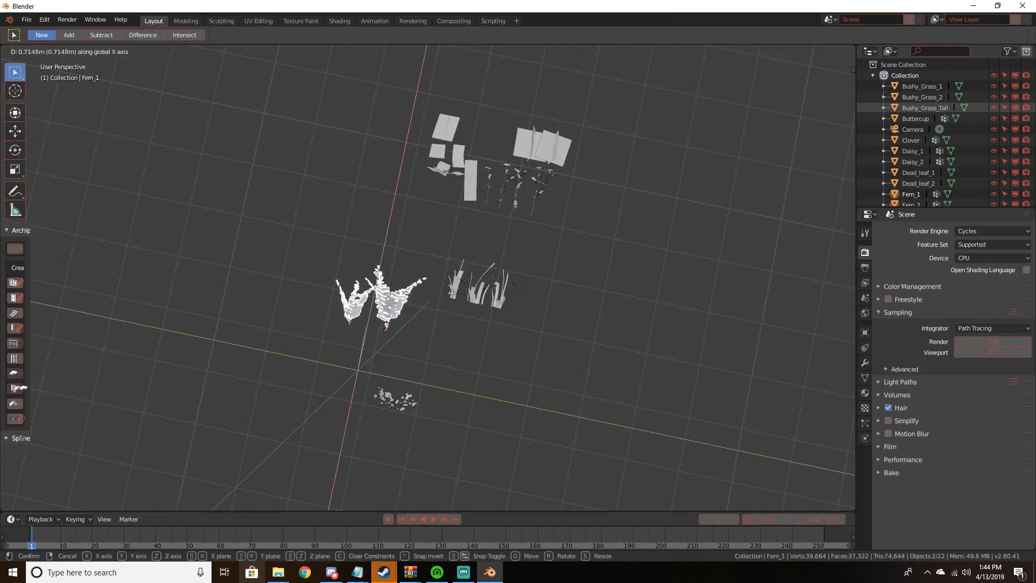
click(471, 270)
Reposition the clover so it sits in the row between the ferns and the bushy grasses
click(393, 402)
key(g)
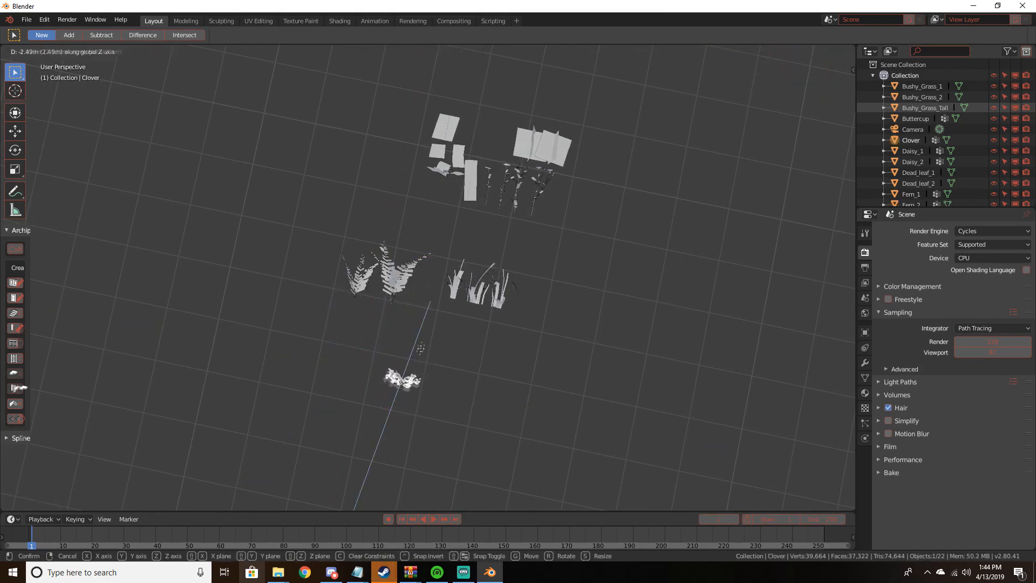
click(433, 319)
middle_drag(434, 318, 448, 310)
key(g)
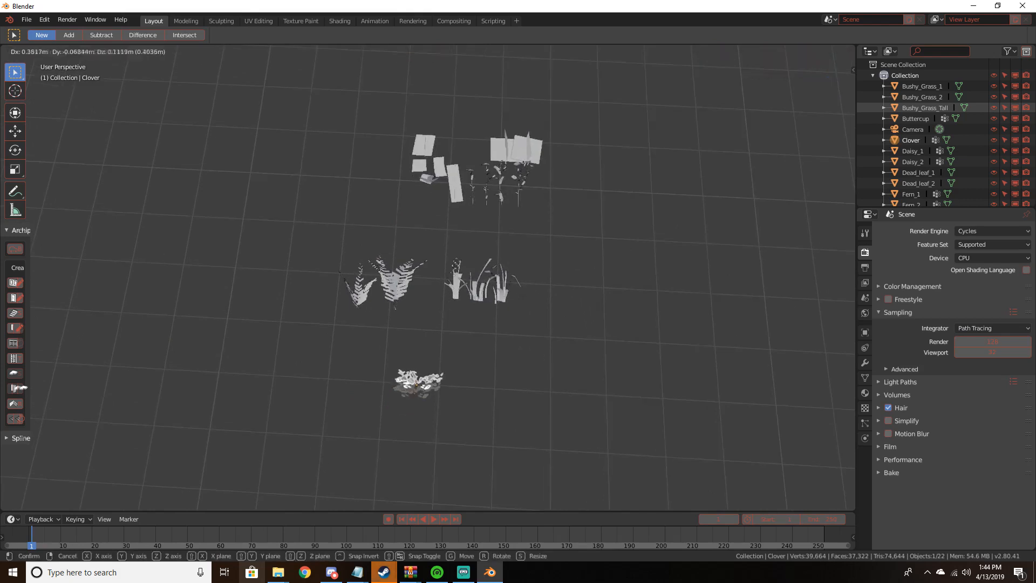
key(x)
click(474, 202)
middle_drag(474, 202, 449, 157)
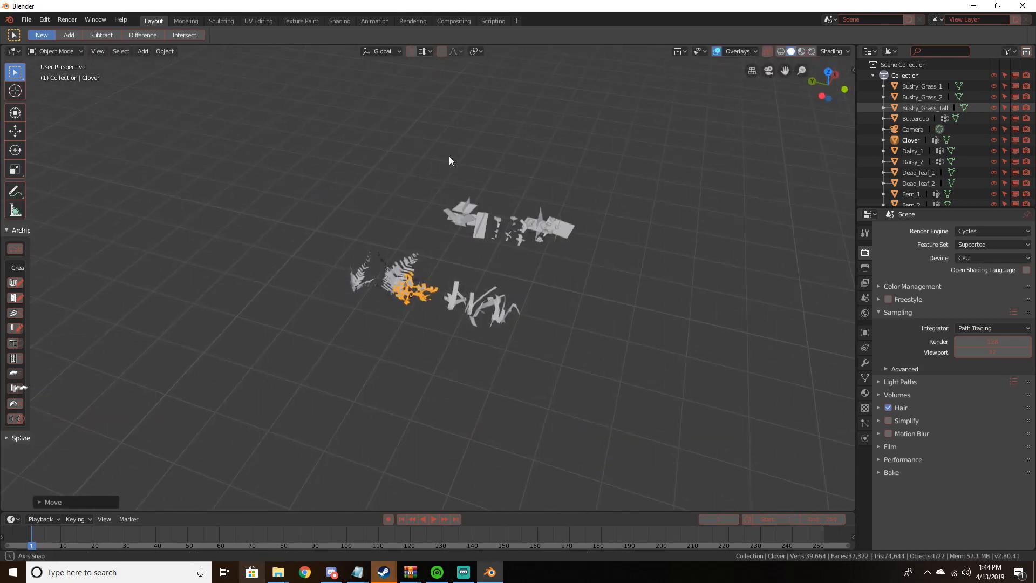
key(g)
click(509, 253)
Switch the viewport to Rendered shading to show the plants with their materials
mouse_move(509, 254)
middle_down()
mouse_move(292, 251)
mouse_move(358, 254)
mouse_move(323, 300)
mouse_move(351, 254)
middle_up()
key(z)
click(351, 243)
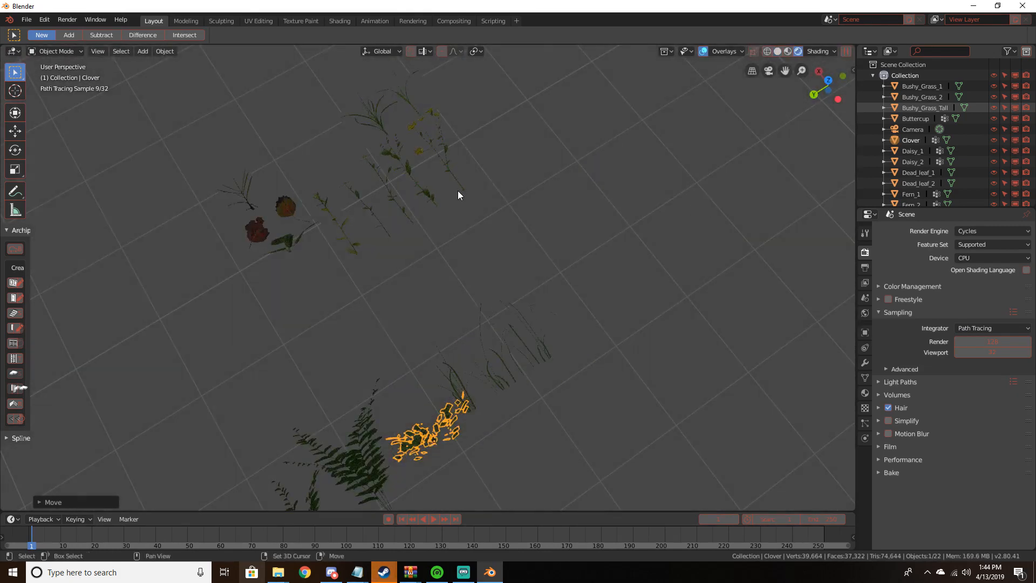
Move two of the grass stalks, including Grass_Stalk_3, to the far end of the row beyond the bushy grasses
shift+middle_drag(427, 232, 289, 222)
click(283, 160)
shift+click(335, 130)
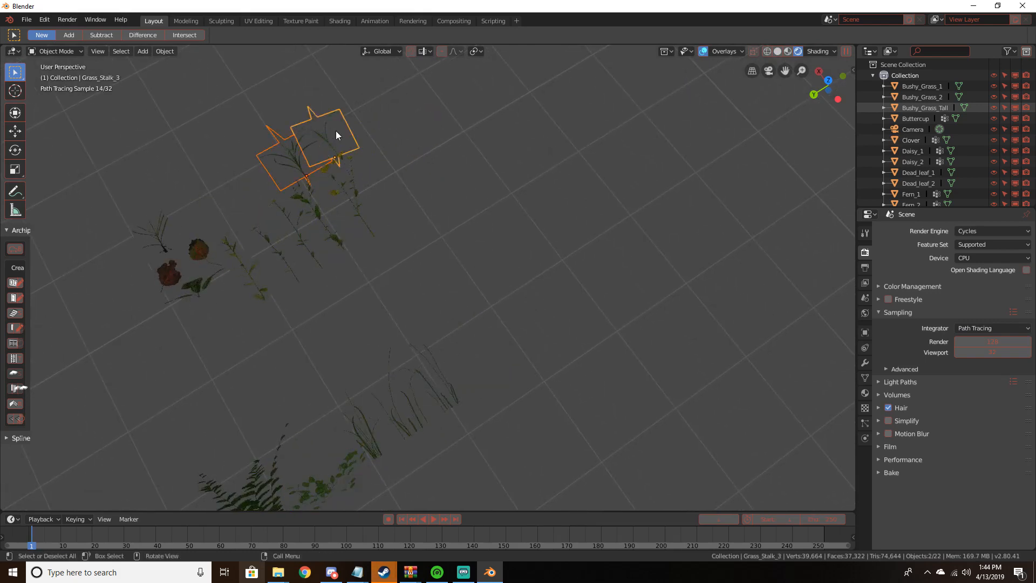
key(g)
click(558, 332)
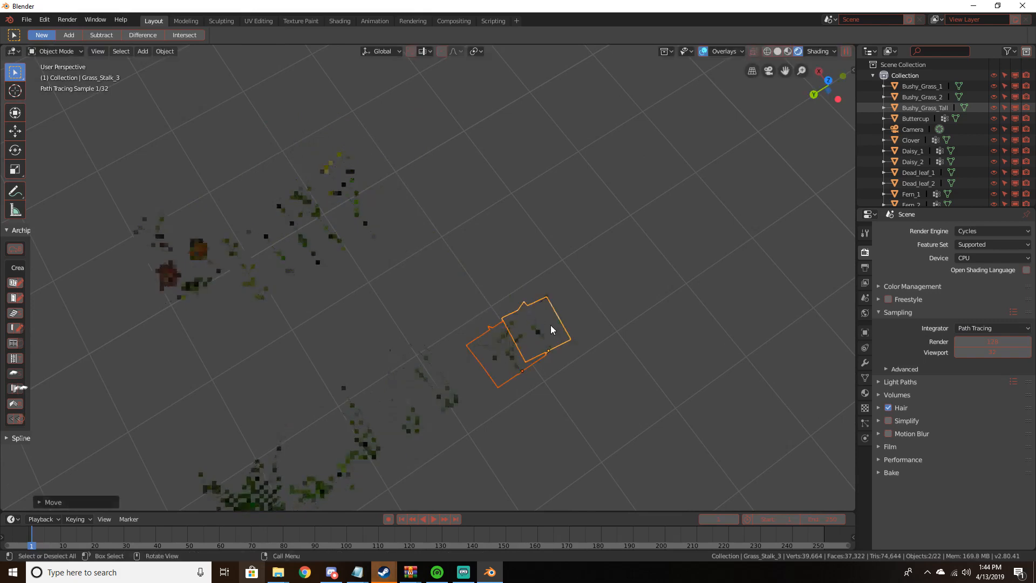
Move the remaining grass stalk out of the dead leaf group, past the other two stalks
click(155, 235)
key(g)
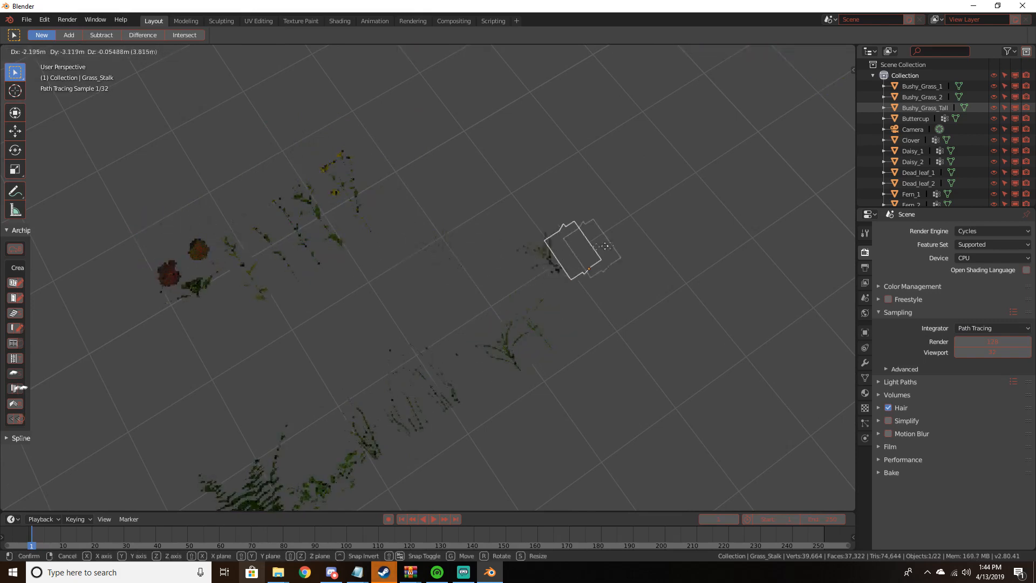
click(623, 285)
shift+middle_drag(390, 255, 532, 211)
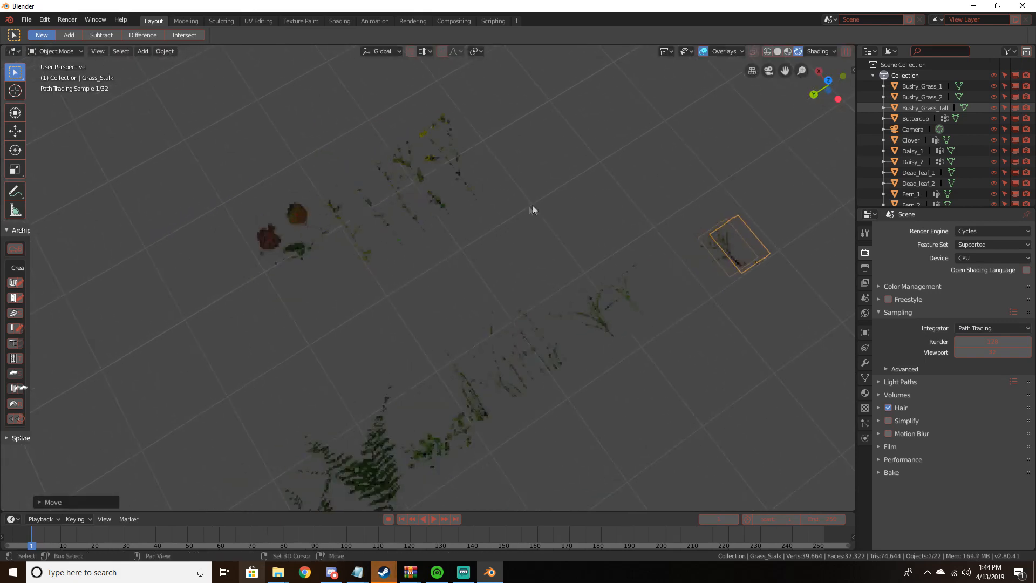
Examine the sorted groups of flowers and leaves, ferns and grasses, and rocks in the rendered view
scroll(510, 228, up, 3)
scroll(510, 228, down, 5)
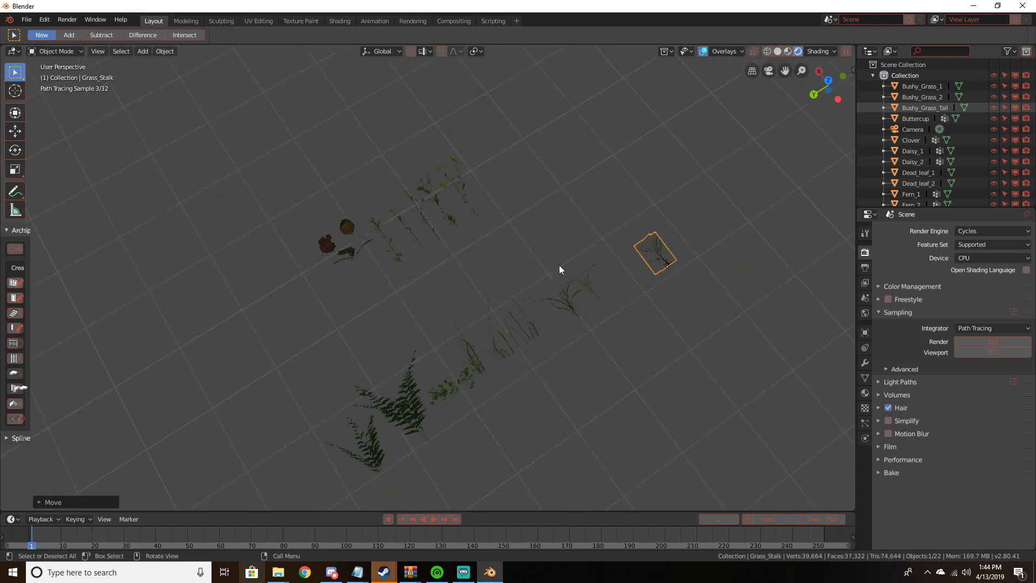
shift+middle_drag(586, 284, 490, 177)
scroll(459, 294, down, 5)
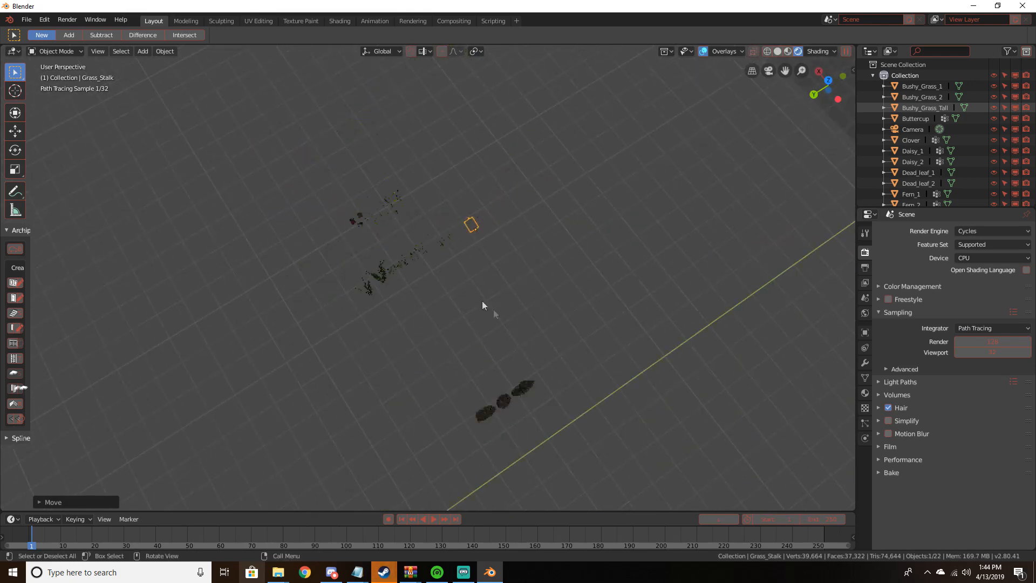
shift+middle_drag(562, 384, 513, 327)
shift+middle_drag(411, 293, 476, 357)
scroll(476, 358, up, 7)
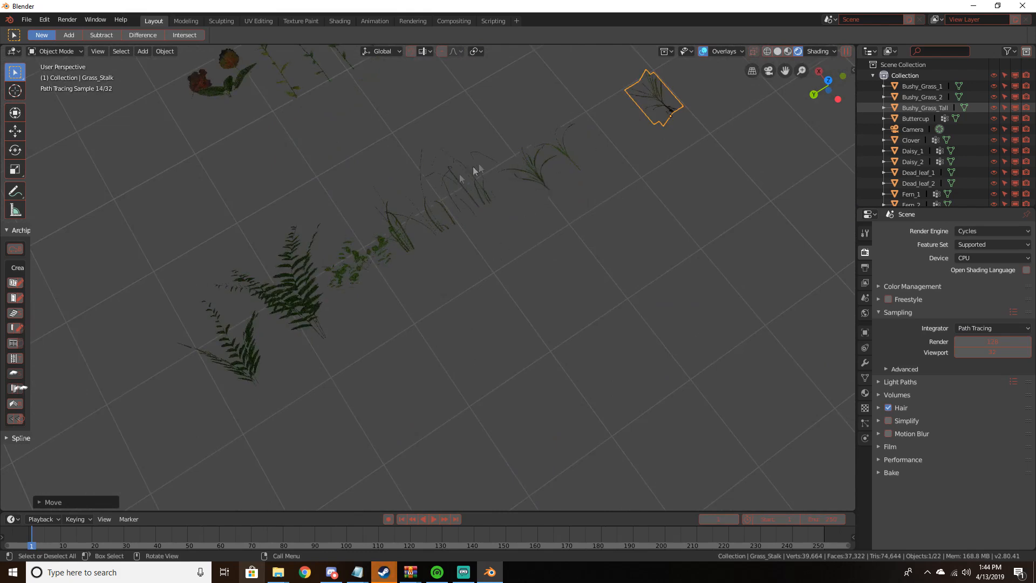
shift+middle_drag(420, 173, 522, 318)
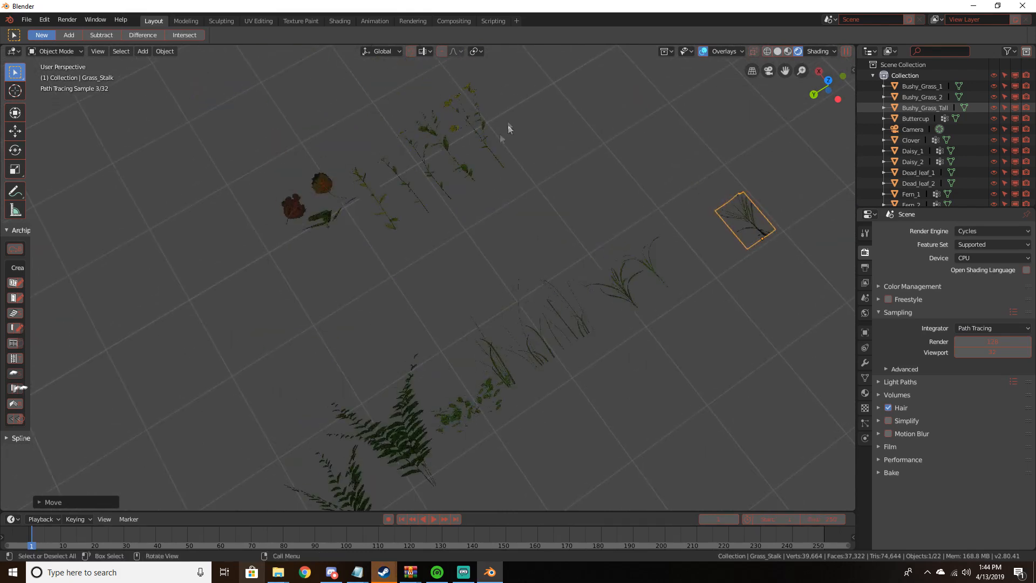
scroll(559, 254, down, 4)
Switch the viewport back to Solid shading
key(z)
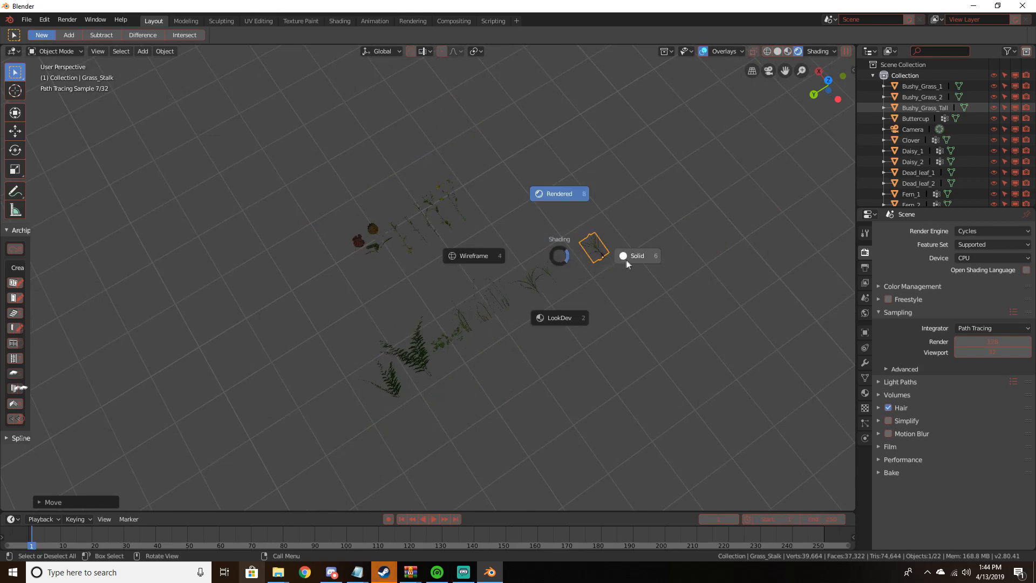
click(620, 254)
mouse_move(629, 293)
middle_down()
mouse_move(410, 327)
mouse_move(284, 287)
mouse_move(281, 345)
mouse_move(504, 356)
mouse_move(641, 337)
middle_up()
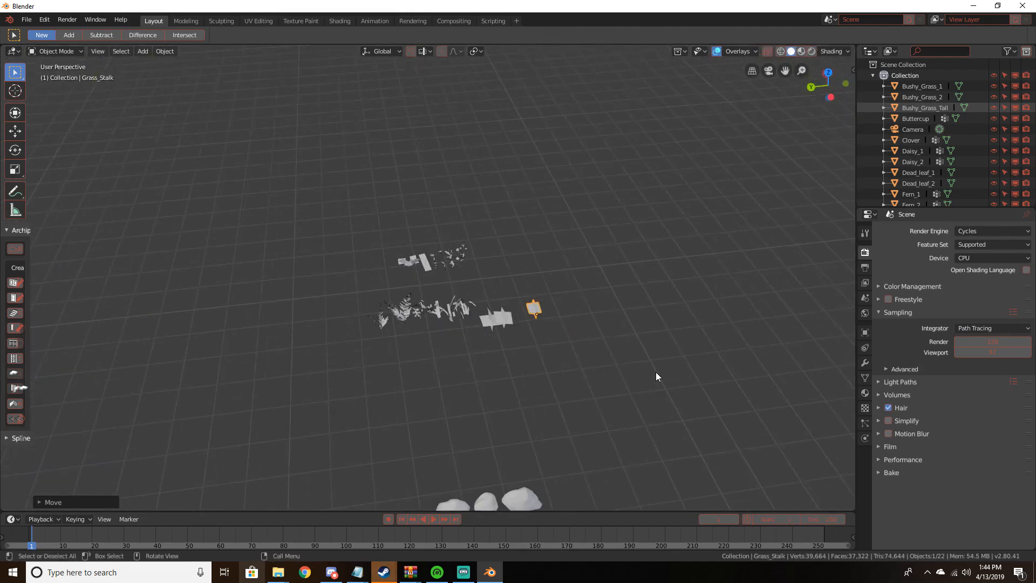
Select the ground plane and put it into Sculpt Mode
middle_drag(608, 298, 301, 222)
click(357, 351)
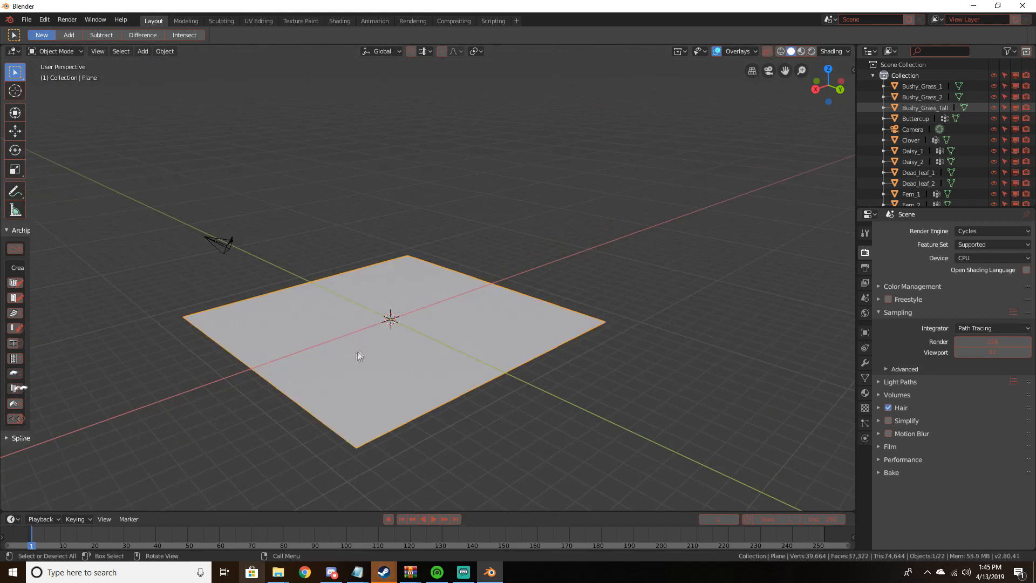
middle_drag(358, 351, 527, 338)
scroll(527, 337, up, 3)
shift+middle_drag(458, 358, 757, 174)
scroll(757, 178, down, 4)
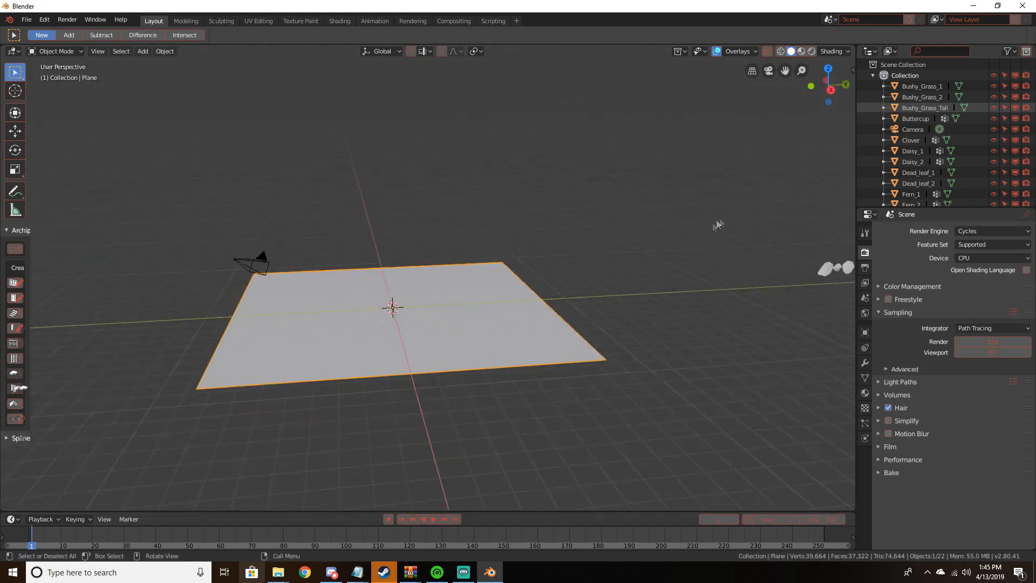
middle_drag(717, 224, 643, 259)
scroll(521, 273, down, 3)
scroll(599, 315, up, 3)
scroll(643, 259, up, 5)
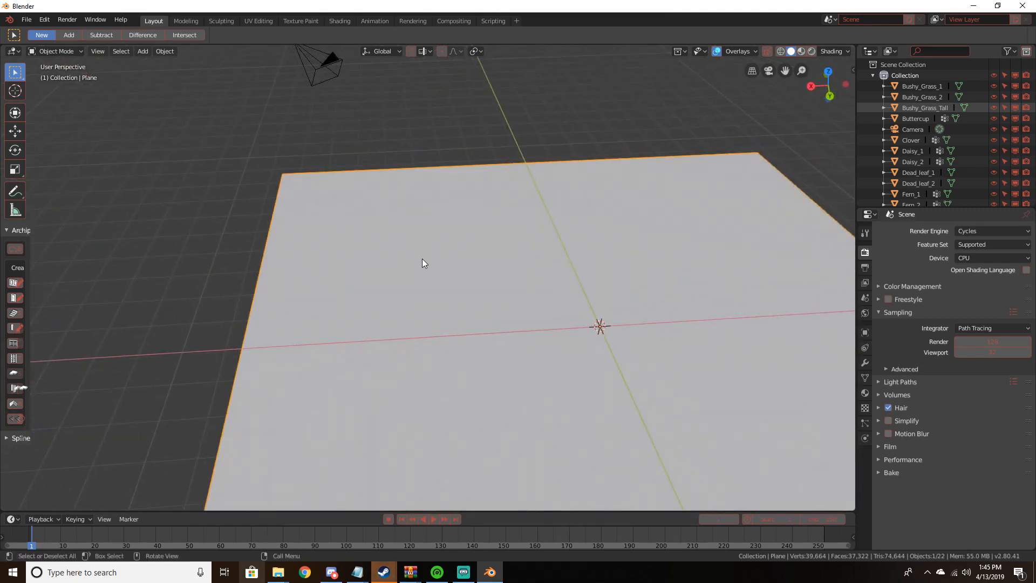
click(60, 51)
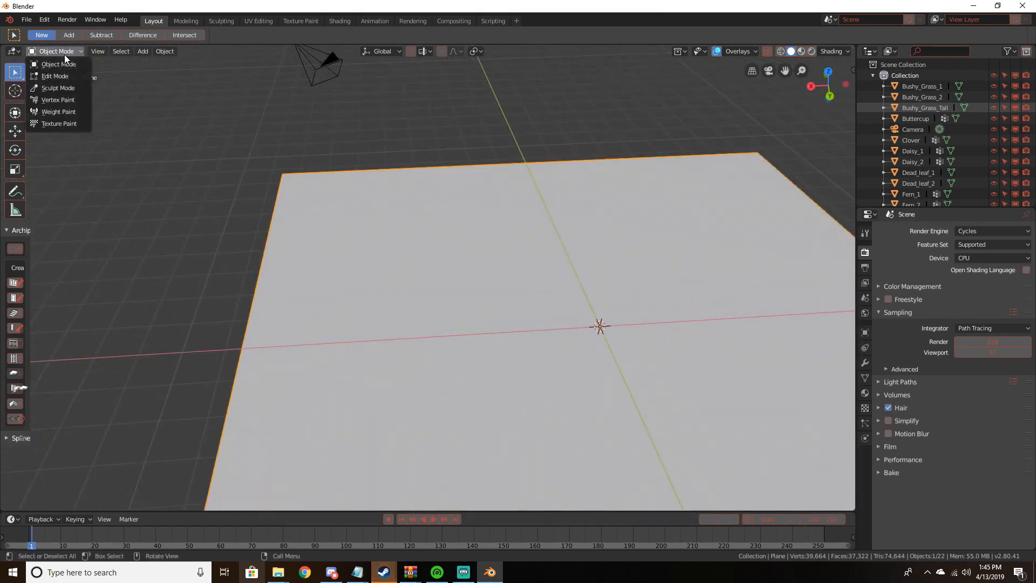
click(58, 88)
Set the radius of the SculptDraw brush to 78 px
scroll(484, 250, down, 2)
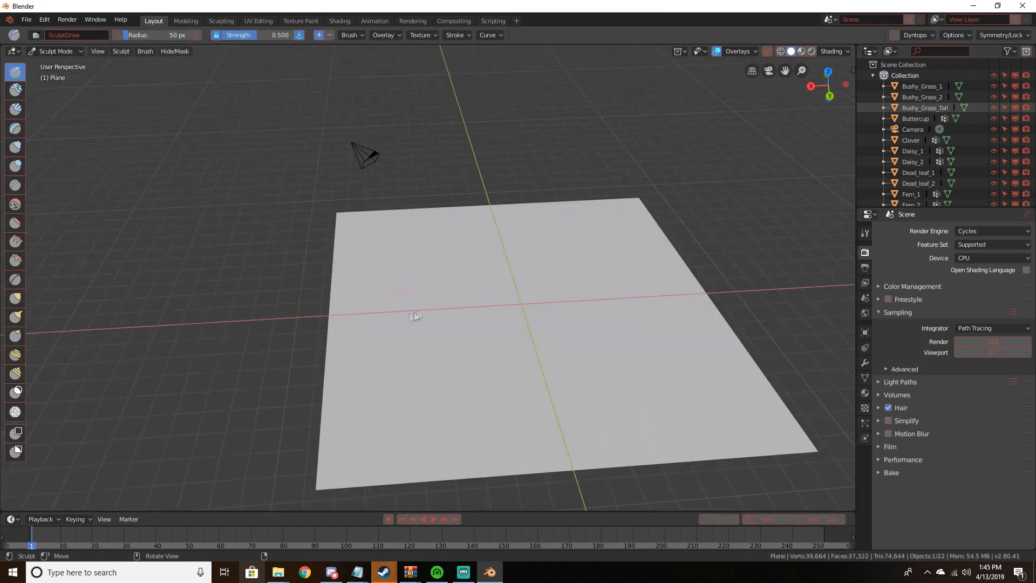
middle_drag(413, 312, 383, 293)
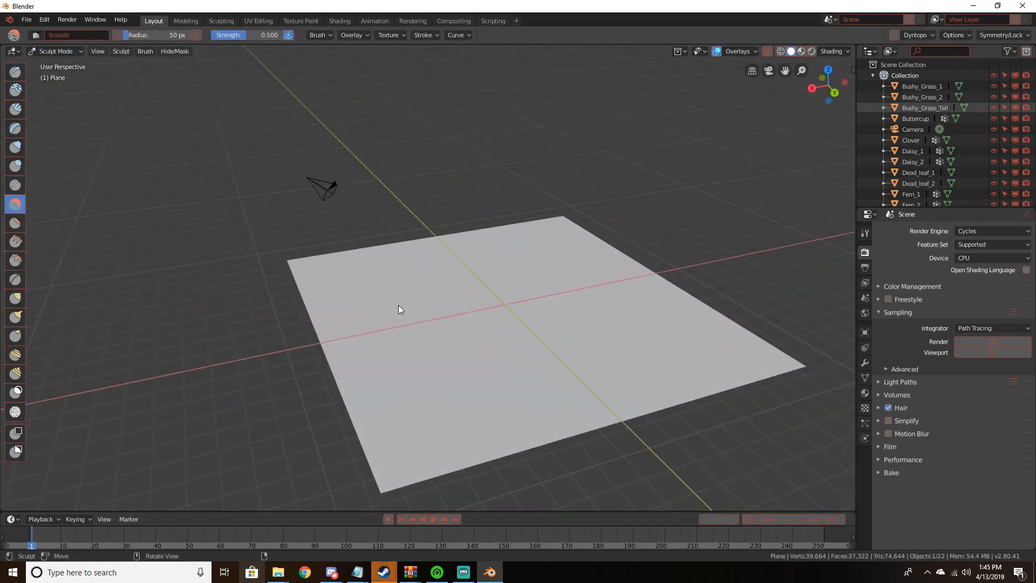
key(f)
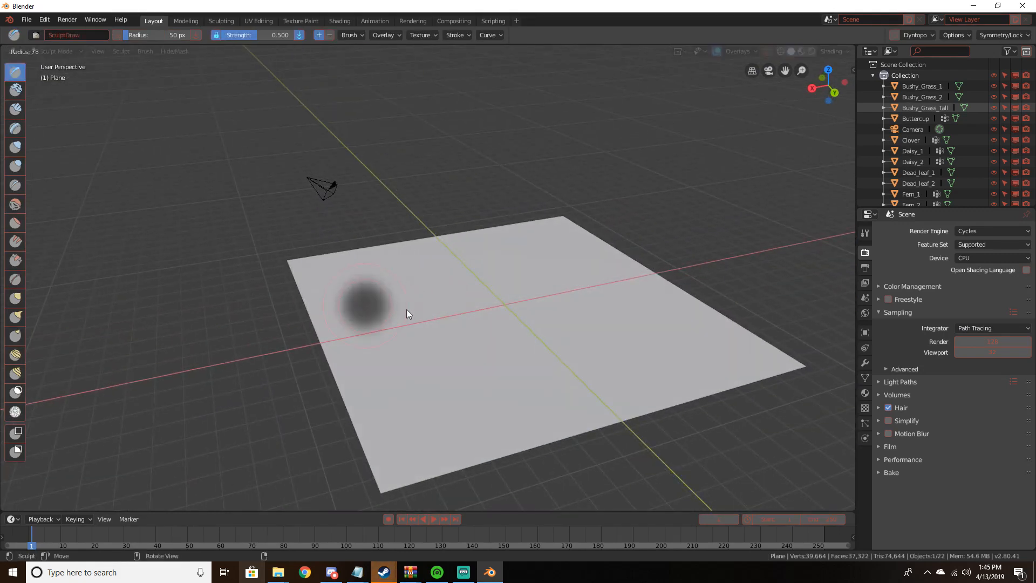
click(402, 316)
Try a draw brush stroke that raises a ridge across the middle of the ground plane
drag(356, 339, 378, 343)
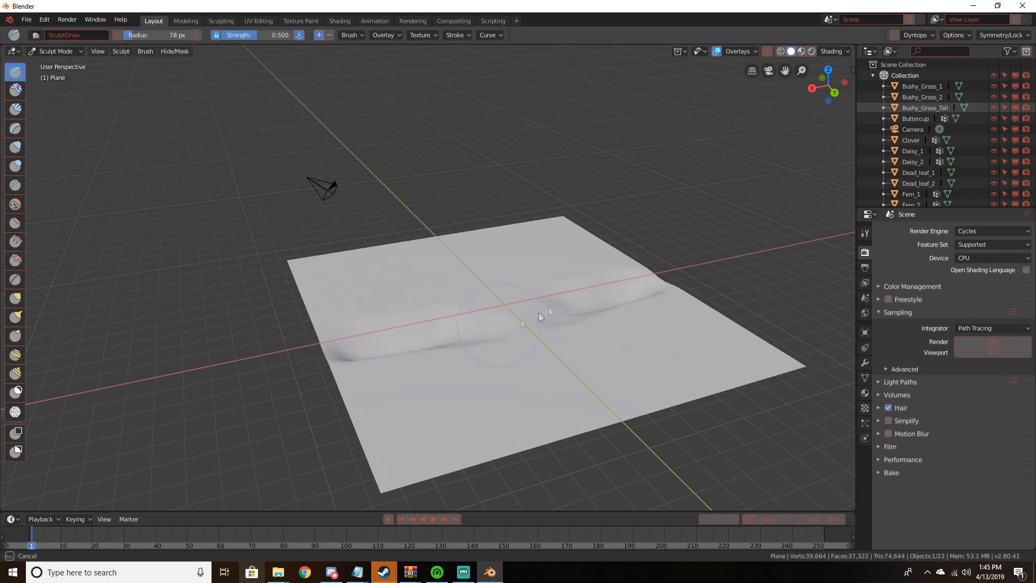
middle_drag(539, 312, 624, 307)
Check the sculpt symmetry and lock options, and look over the ground plane from several angles
click(992, 36)
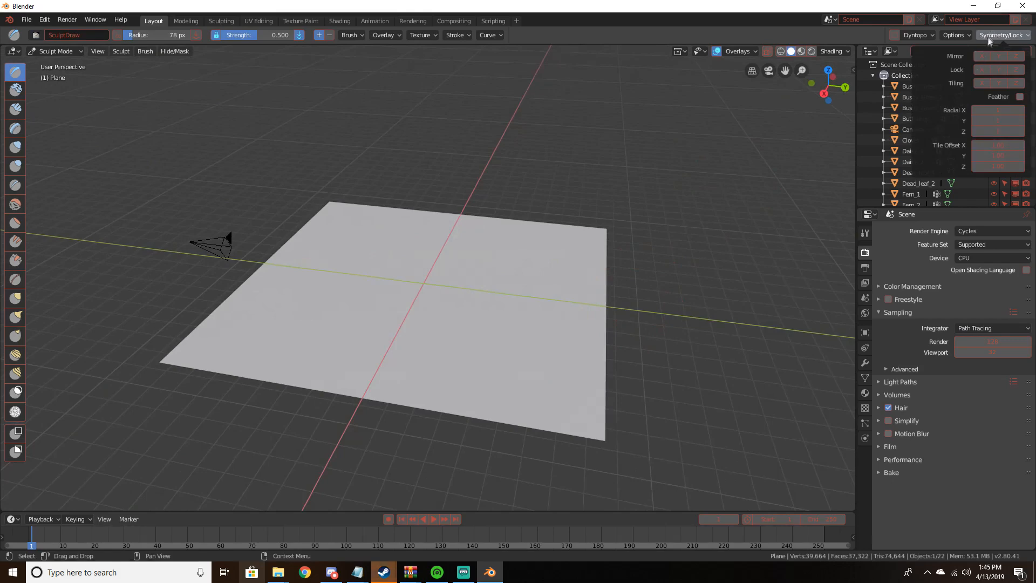
middle_drag(730, 145, 514, 133)
scroll(588, 194, down, 5)
scroll(551, 242, up, 4)
middle_drag(551, 242, 105, 273)
scroll(631, 293, up, 3)
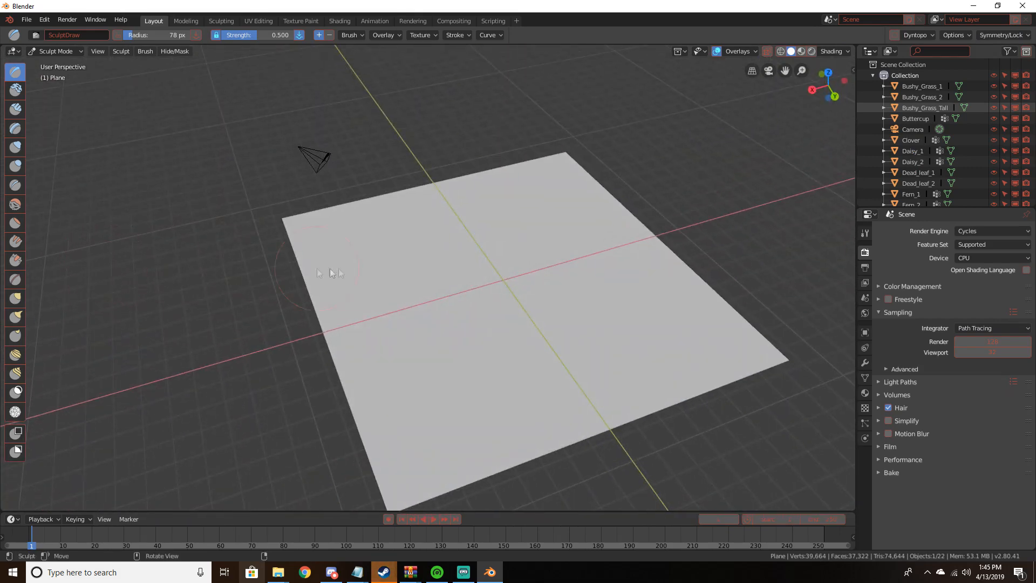
scroll(387, 256, up, 2)
middle_drag(393, 254, 361, 112)
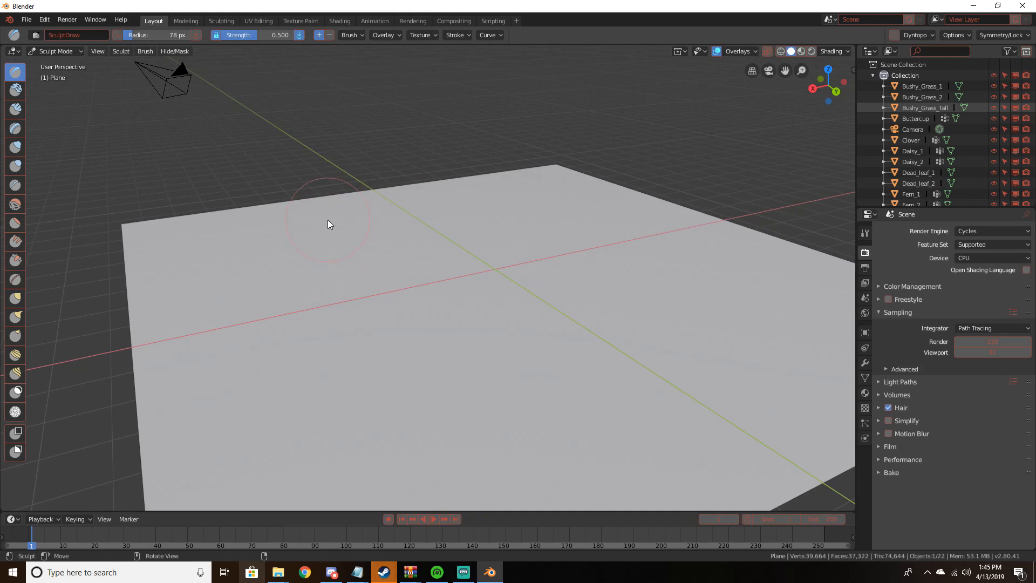
middle_drag(349, 247, 364, 305)
scroll(363, 305, down, 3)
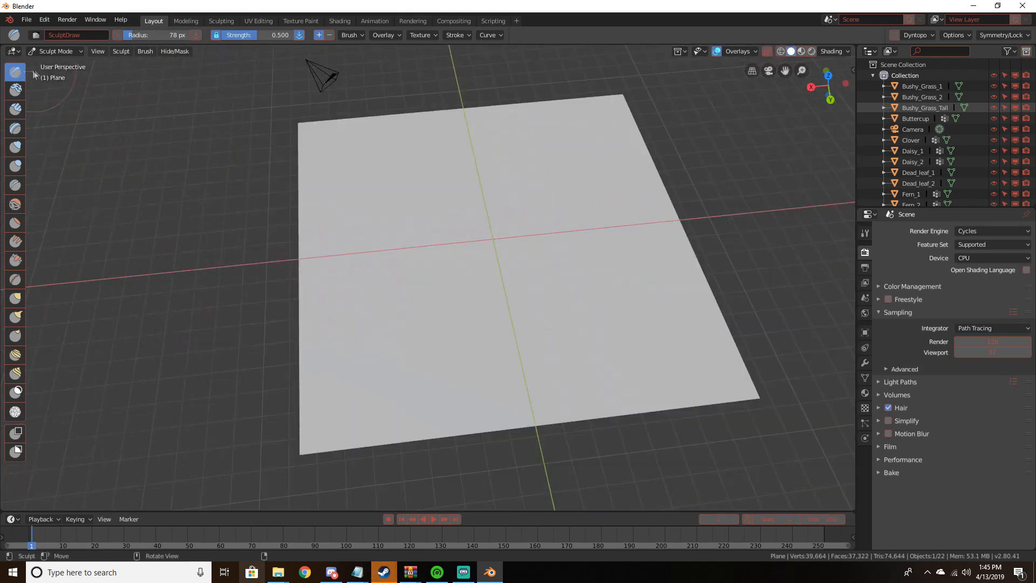
Carve a shallow trench along the X axis across the middle of the ground plane with inverted SculptDraw strokes
scroll(360, 221, up, 4)
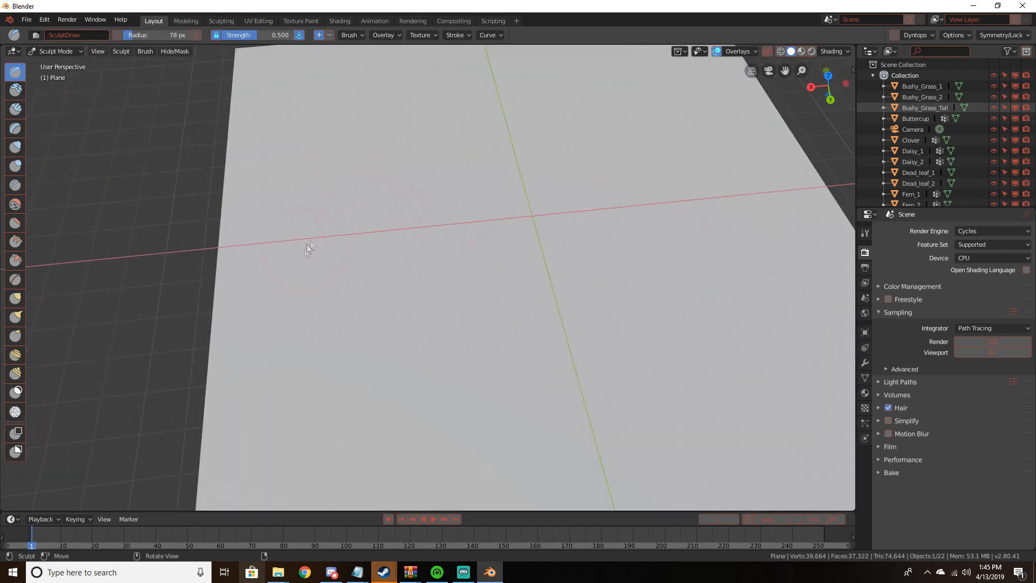
mouse_move(247, 251)
ctrl+mouse_down()
mouse_move(446, 247)
mouse_move(406, 253)
mouse_move(669, 232)
mouse_move(679, 209)
mouse_move(758, 205)
mouse_move(360, 212)
mouse_move(575, 209)
mouse_move(562, 215)
ctrl+mouse_up()
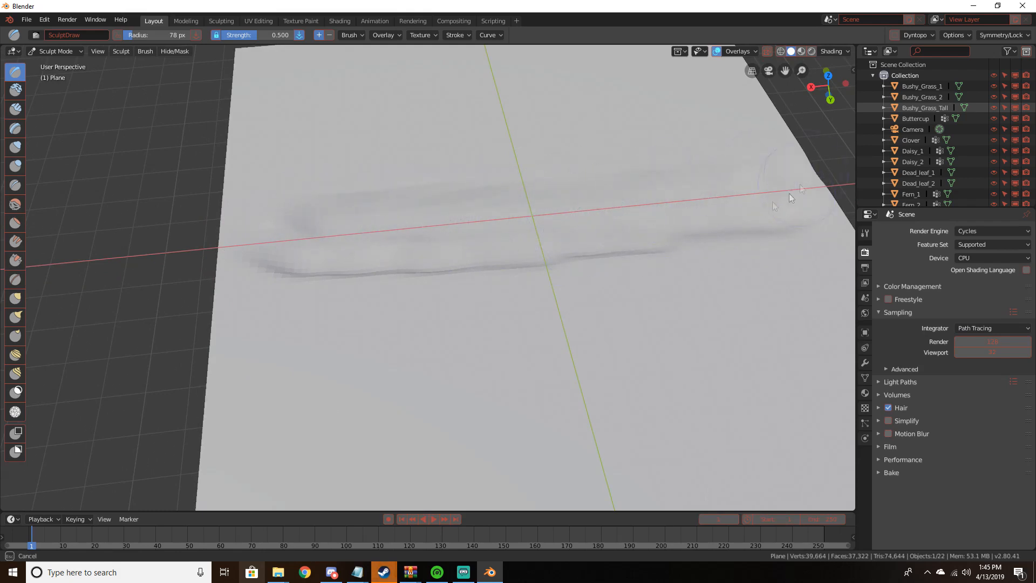
ctrl+drag(790, 196, 774, 204)
mouse_move(701, 186)
middle_down()
mouse_move(781, 122)
mouse_move(843, 135)
mouse_move(852, 162)
middle_up()
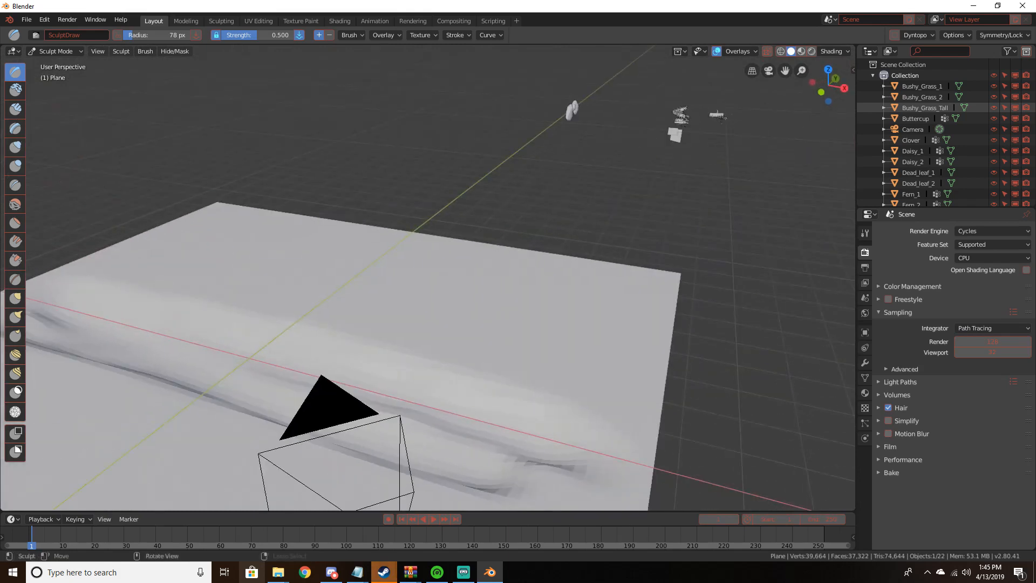
Deepen the trench along its whole length with further inverted SculptDraw strokes
mouse_move(526, 440)
ctrl+mouse_down()
mouse_move(489, 449)
mouse_move(242, 386)
ctrl+mouse_up()
mouse_move(254, 370)
shift+middle_down()
mouse_move(289, 383)
mouse_move(273, 412)
shift+middle_up()
mouse_move(274, 413)
ctrl+mouse_down()
mouse_move(218, 361)
mouse_move(296, 363)
mouse_move(289, 368)
mouse_move(324, 407)
ctrl+mouse_up()
mouse_move(329, 413)
middle_down()
mouse_move(203, 459)
mouse_move(103, 463)
middle_up()
mouse_move(234, 269)
ctrl+mouse_down()
mouse_move(539, 232)
mouse_move(561, 240)
mouse_move(617, 213)
mouse_move(624, 243)
mouse_move(601, 319)
mouse_move(587, 286)
mouse_move(671, 278)
ctrl+mouse_up()
mouse_move(671, 278)
middle_down()
mouse_move(580, 248)
mouse_move(397, 249)
mouse_move(191, 354)
mouse_move(224, 323)
mouse_move(375, 351)
mouse_move(508, 322)
mouse_move(433, 303)
mouse_move(486, 302)
mouse_move(328, 411)
middle_up()
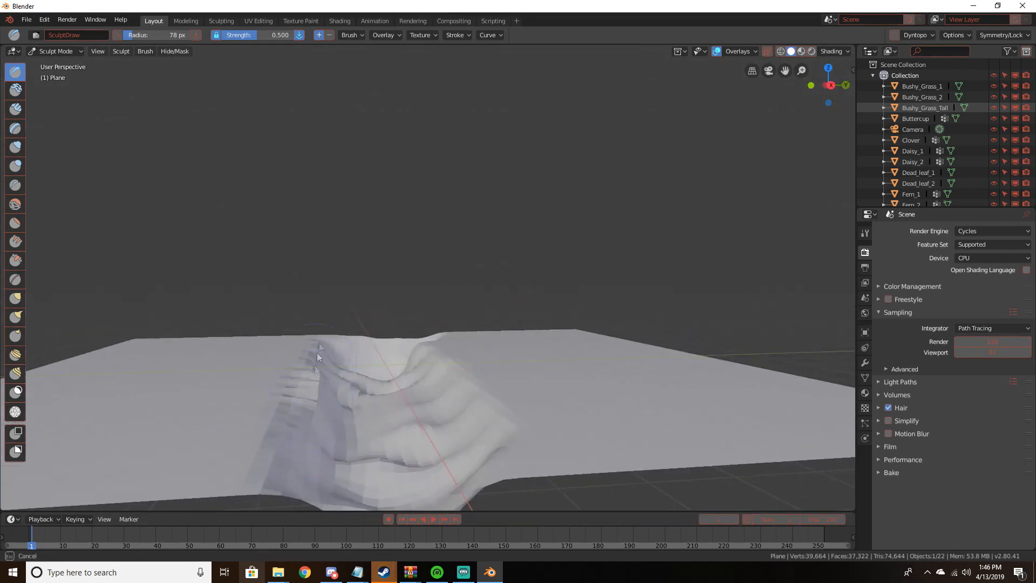
Add irregular bumps and ledges along both side walls of the trench with short SculptDraw strokes
drag(319, 356, 321, 392)
middle_drag(317, 381, 305, 411)
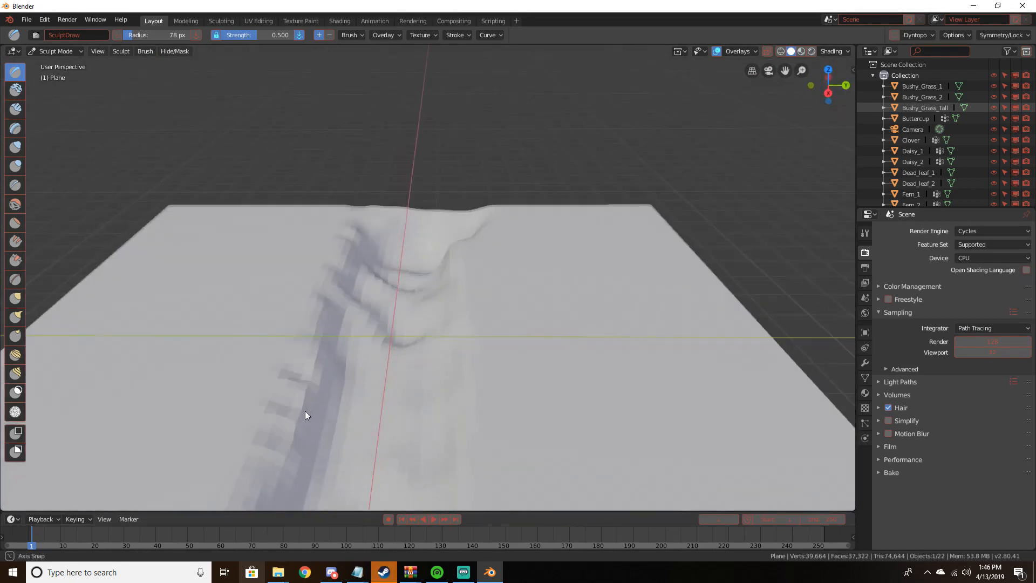
drag(305, 399, 319, 364)
mouse_move(444, 259)
mouse_down()
mouse_move(460, 247)
mouse_move(475, 445)
mouse_up()
middle_drag(475, 445, 464, 403)
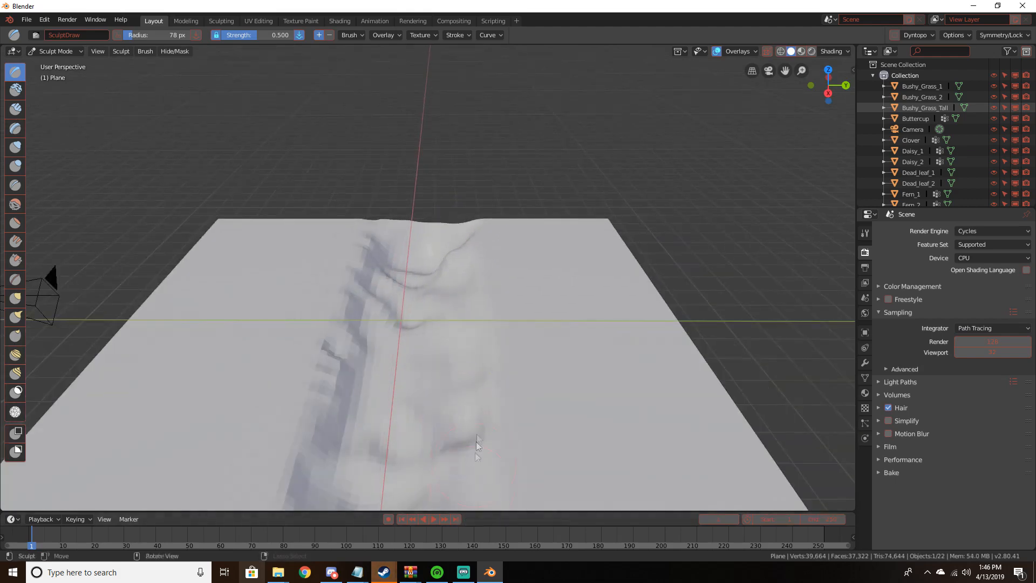
Switch the sculpted ground plane from Sculpt Mode to Object Mode
mouse_move(477, 443)
middle_down()
mouse_move(377, 419)
mouse_move(112, 428)
mouse_move(755, 313)
mouse_move(636, 308)
mouse_move(395, 327)
mouse_move(542, 284)
mouse_move(535, 317)
mouse_move(593, 302)
mouse_move(755, 318)
mouse_move(44, 320)
middle_up()
key(Tab)
key(Tab)
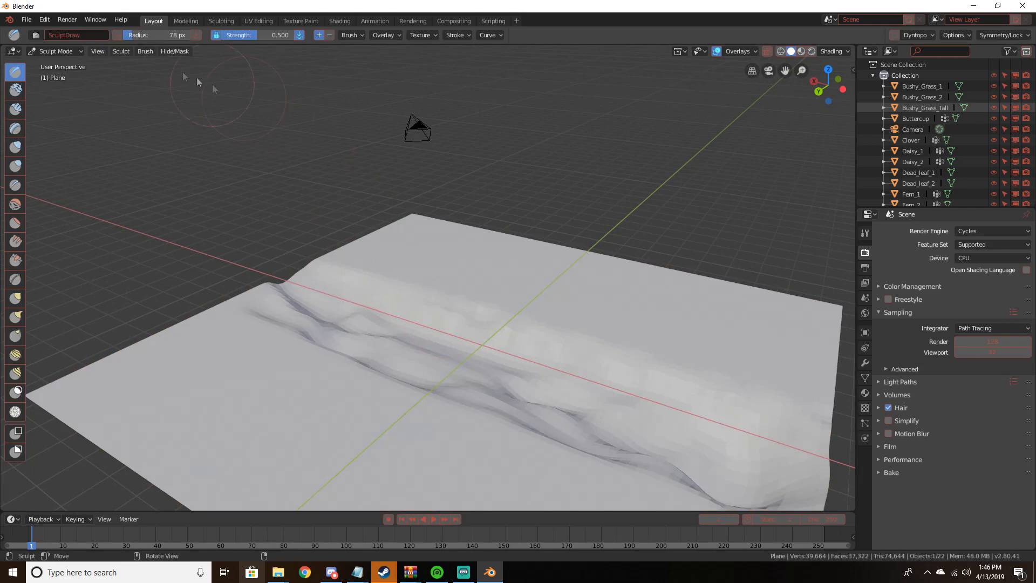
click(64, 51)
click(61, 63)
middle_drag(439, 208, 405, 243)
scroll(406, 243, down, 4)
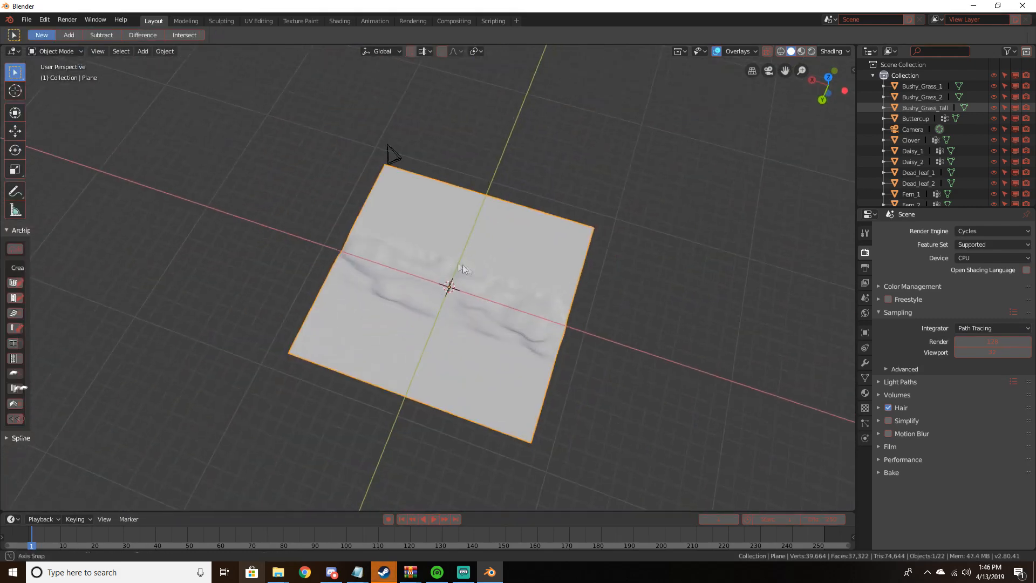
Apply Shade Smooth to the ground plane
middle_drag(496, 311, 393, 292)
scroll(379, 307, up, 2)
middle_drag(416, 346, 497, 306)
scroll(512, 362, up, 5)
right_click(517, 371)
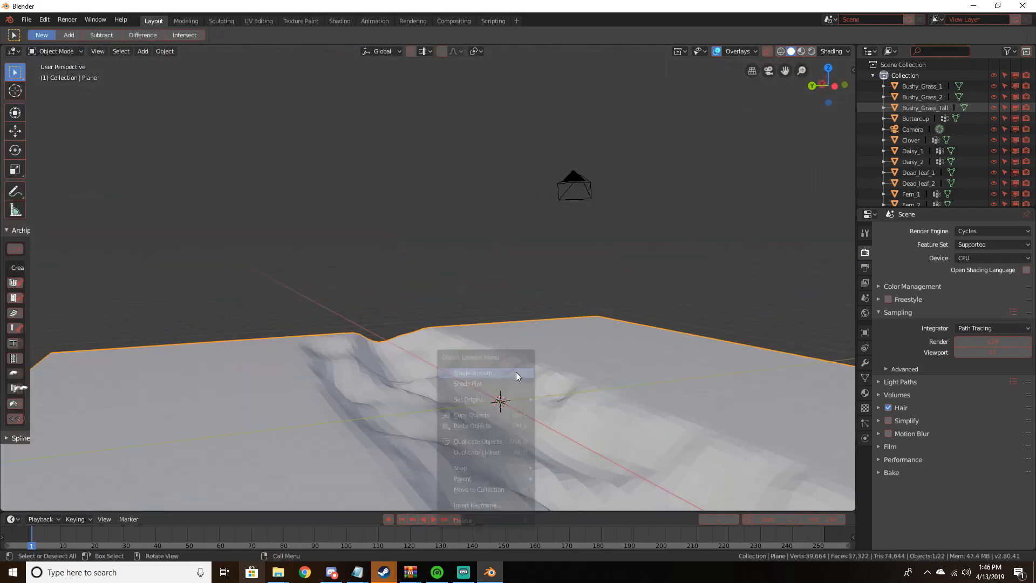
click(516, 372)
Apply Shade Flat to the ground plane for comparison and restore Shade Smooth
middle_drag(574, 361, 606, 405)
right_click(497, 394)
click(499, 406)
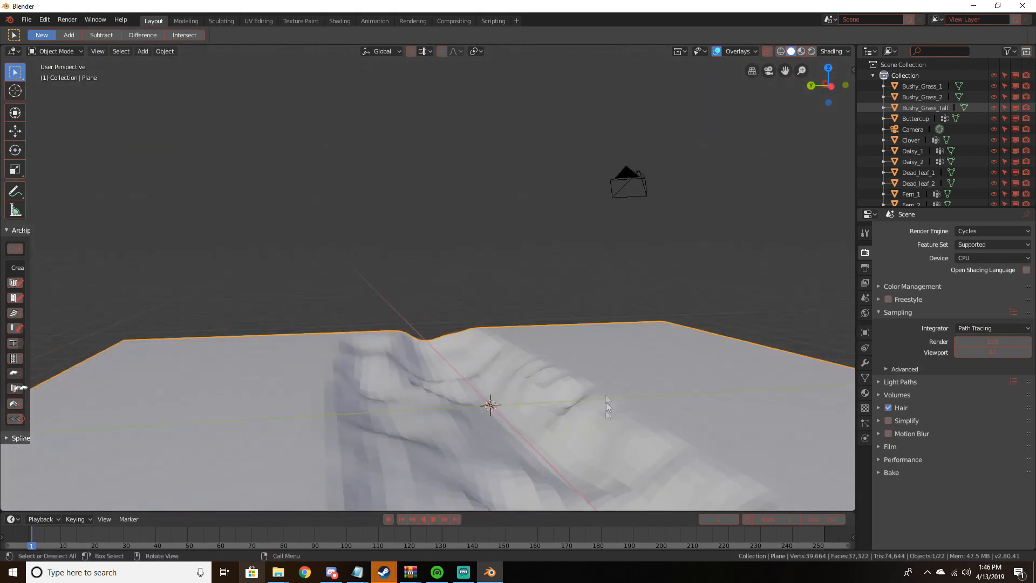
right_click(574, 400)
right_click(687, 454)
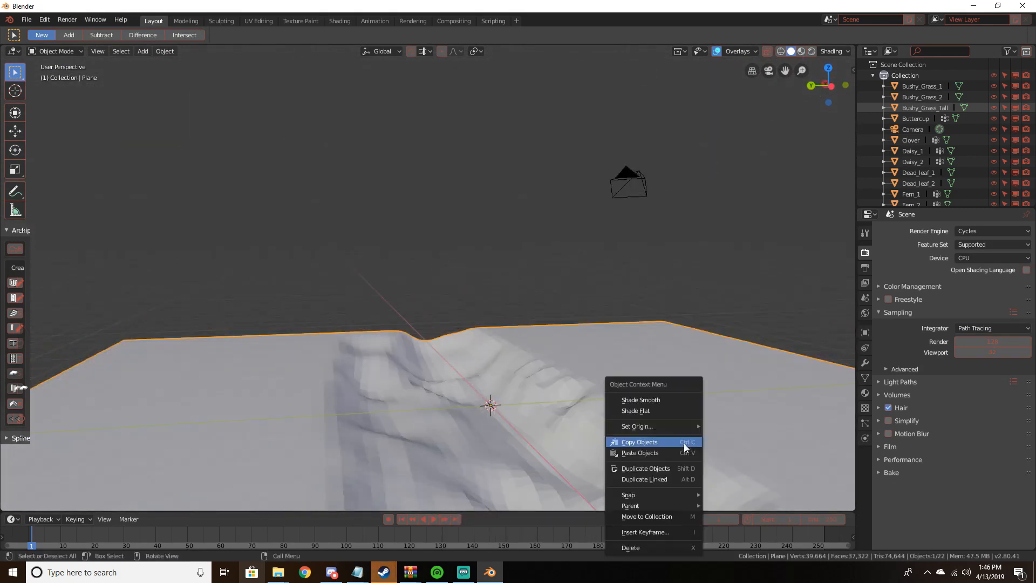
click(657, 400)
middle_drag(620, 377, 359, 375)
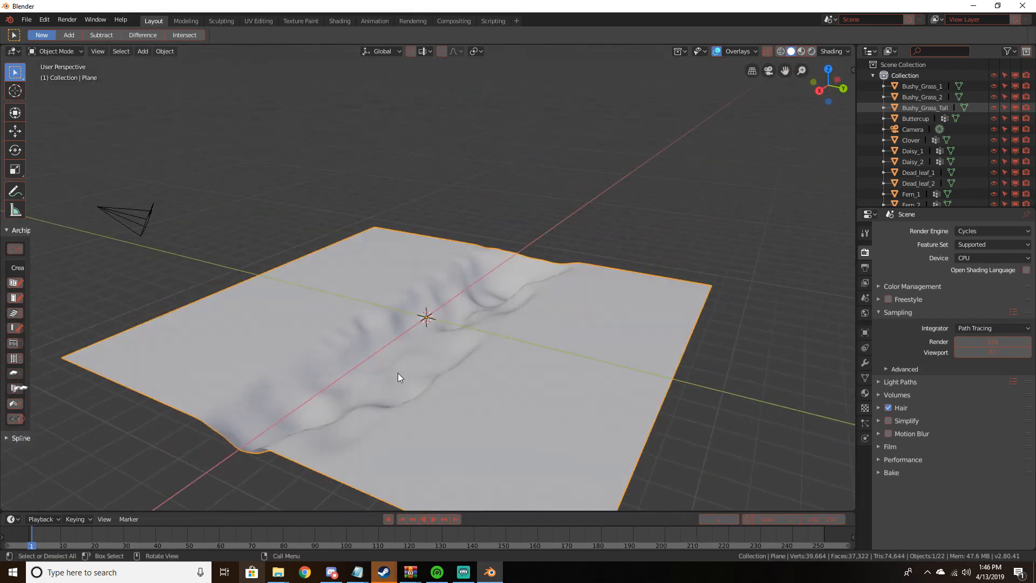
Soften the trench walls with the Smooth brush in Sculpt Mode, and return the ground plane to Object Mode
click(56, 50)
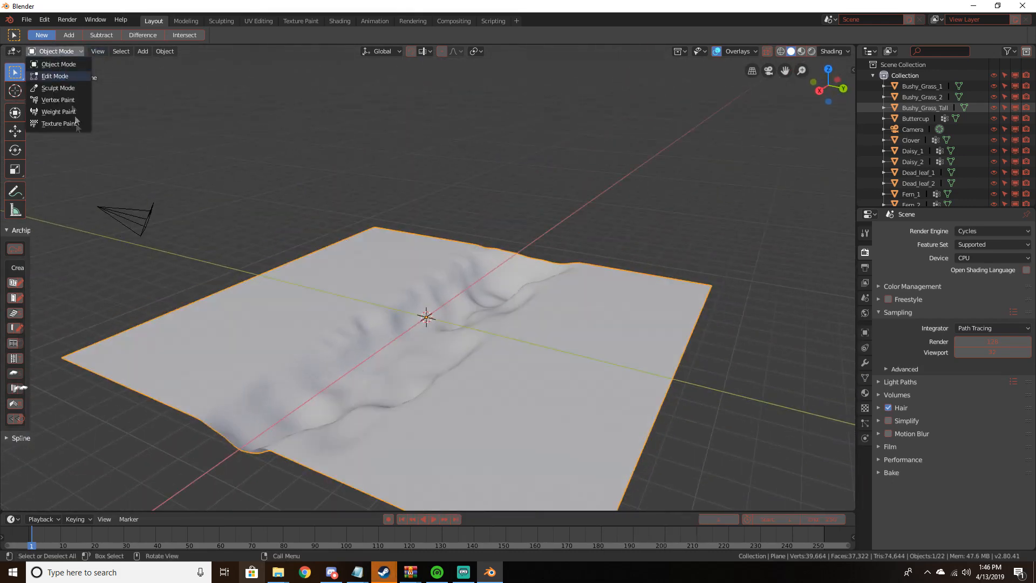
click(62, 88)
key(s)
mouse_move(472, 289)
mouse_down()
mouse_move(470, 300)
mouse_move(344, 351)
mouse_move(454, 342)
mouse_up()
mouse_move(454, 342)
middle_down()
mouse_move(414, 410)
mouse_move(364, 421)
middle_up()
drag(364, 421, 407, 410)
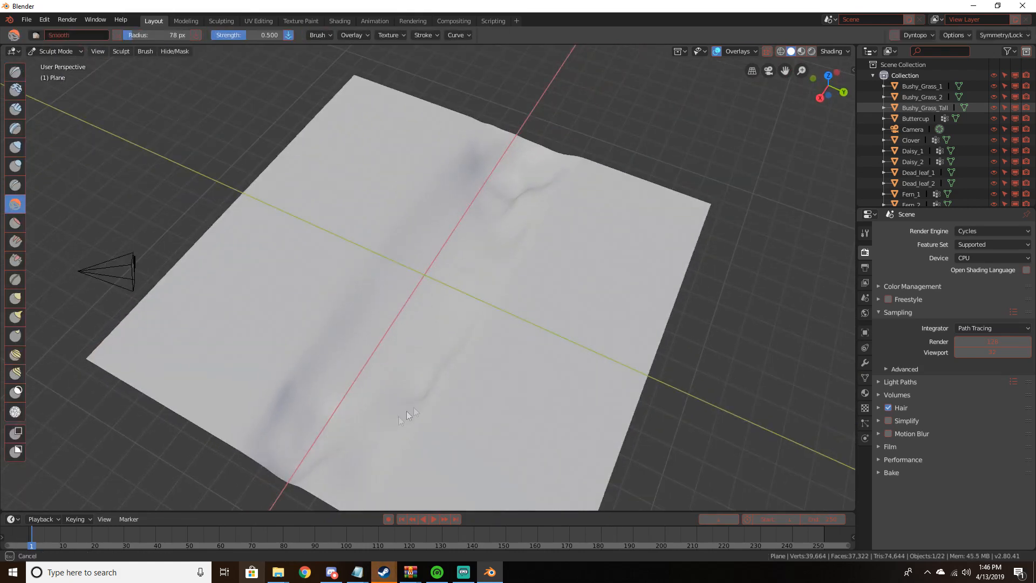
mouse_move(522, 176)
middle_down()
mouse_move(447, 120)
mouse_move(346, 233)
middle_up()
drag(276, 306, 324, 308)
mouse_move(324, 308)
middle_down()
mouse_move(453, 326)
mouse_move(345, 226)
middle_up()
click(55, 51)
click(54, 64)
Examine the shape of the smoothed trench from above, from low angles and from both ends
middle_drag(410, 259, 363, 350)
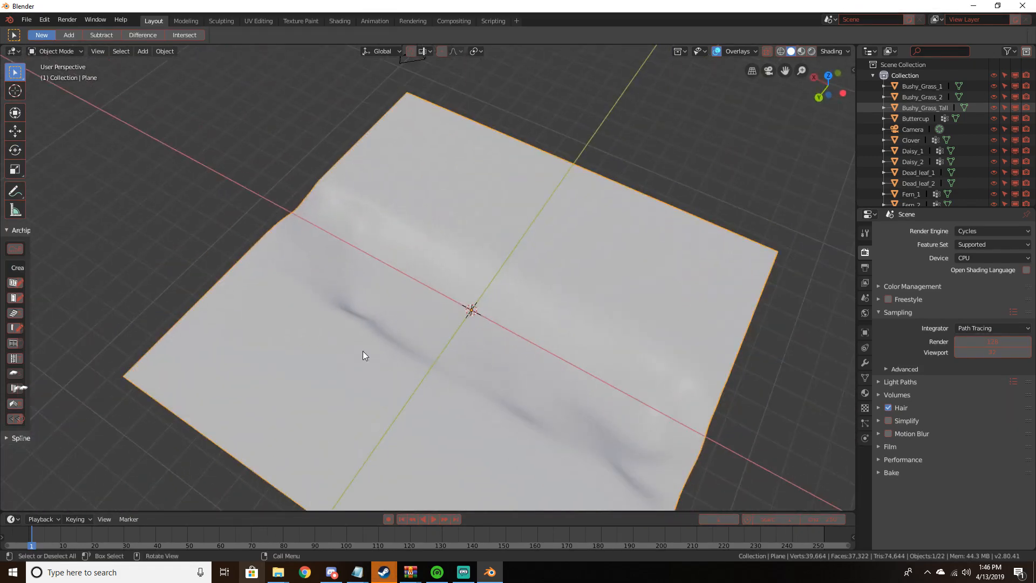
middle_drag(455, 300, 265, 330)
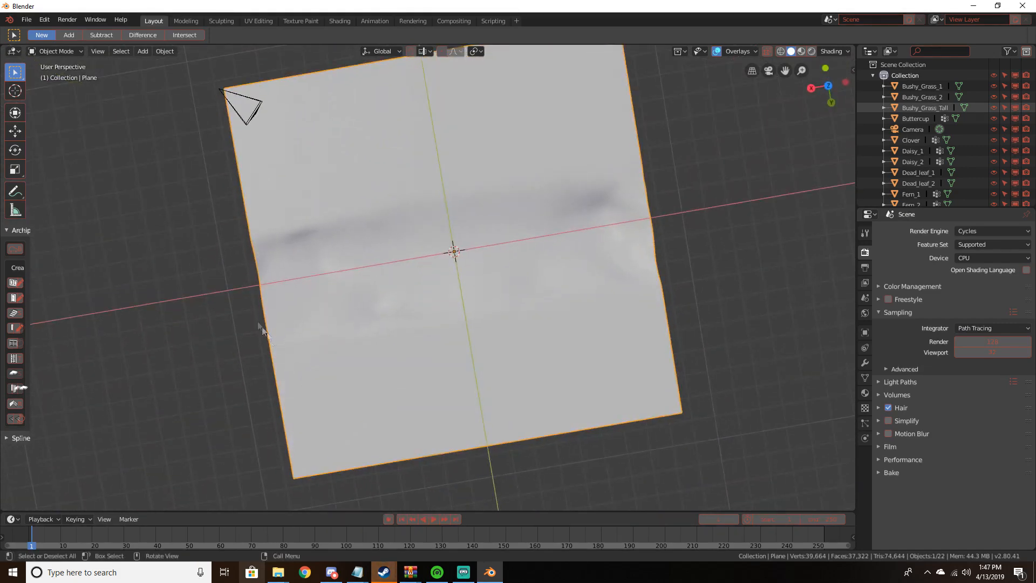
middle_drag(458, 280, 487, 247)
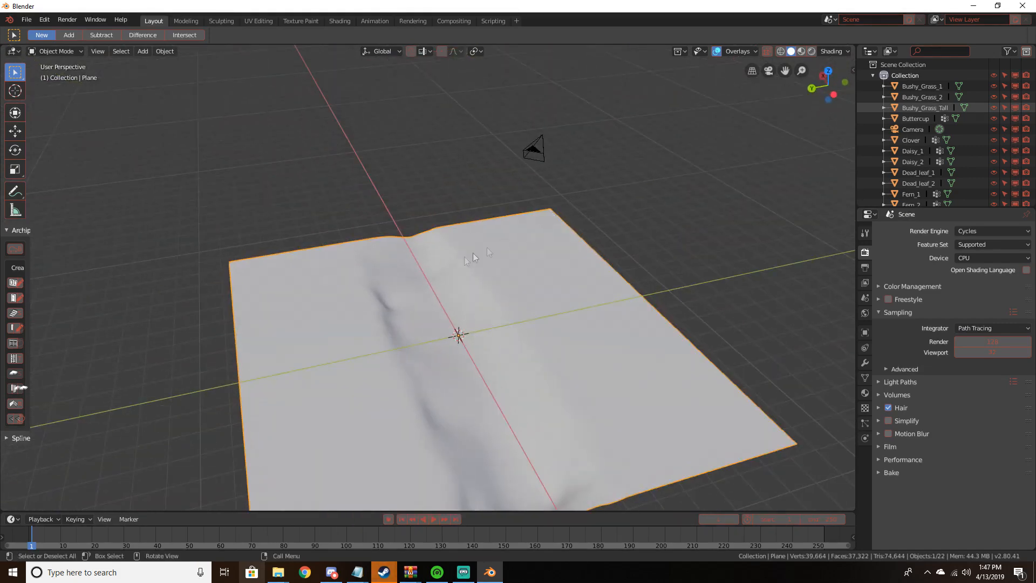
middle_drag(571, 288, 563, 380)
scroll(568, 396, up, 6)
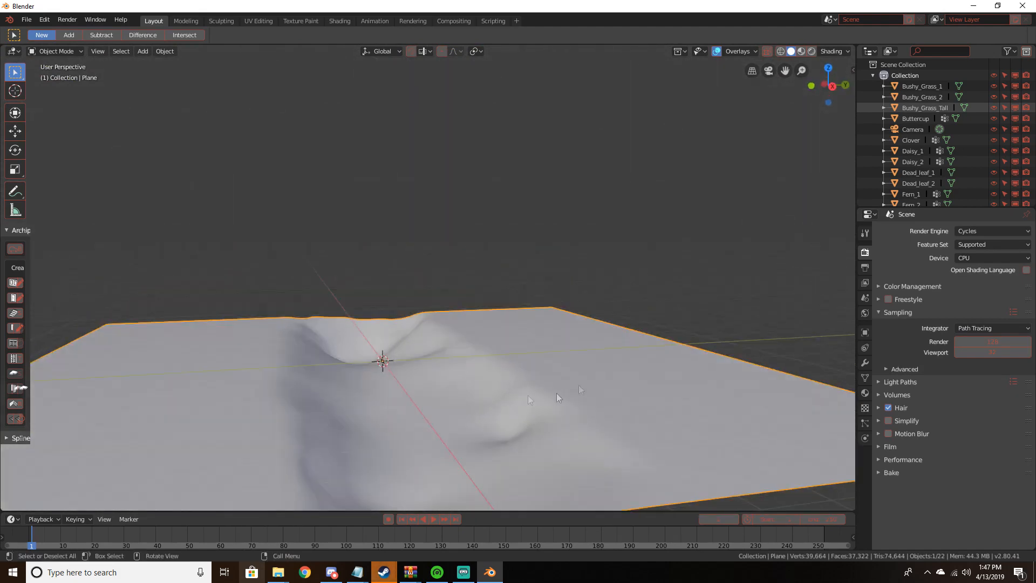
middle_drag(623, 392, 528, 403)
scroll(558, 422, down, 5)
scroll(430, 382, up, 5)
scroll(529, 402, down, 6)
middle_drag(514, 336, 541, 366)
scroll(541, 366, up, 3)
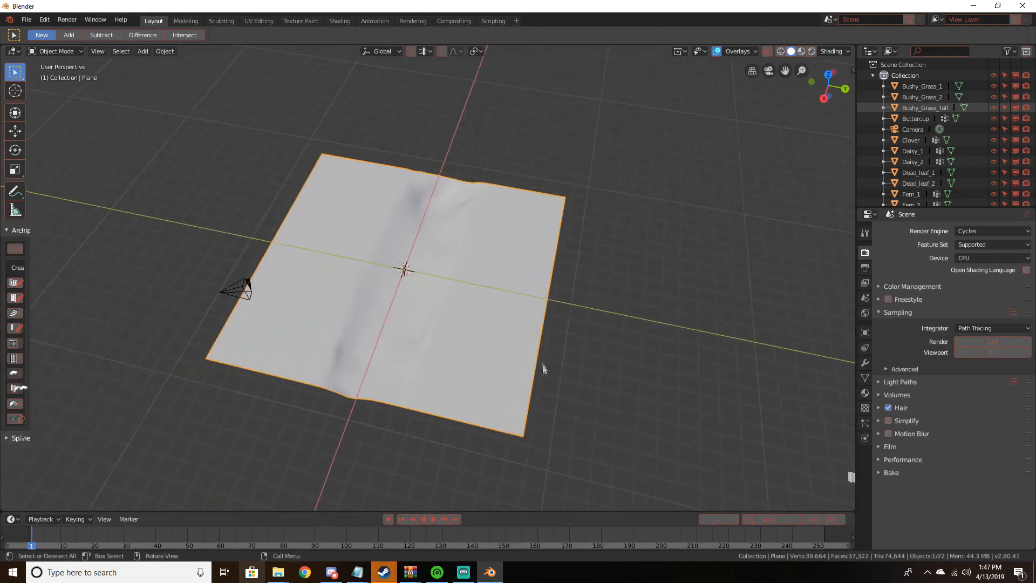
Put the ground plane into Weight Paint mode
click(75, 51)
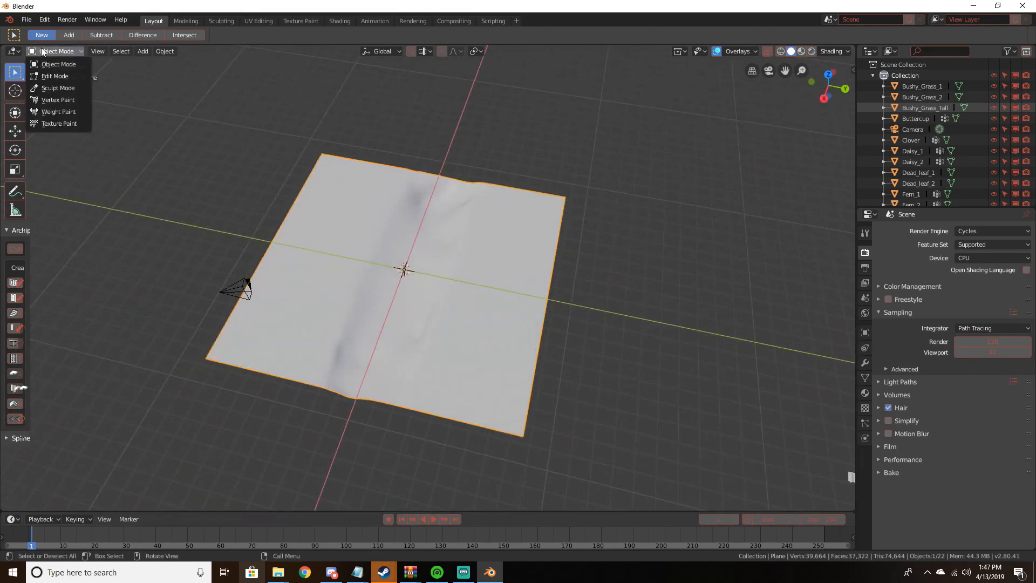
click(66, 101)
click(60, 50)
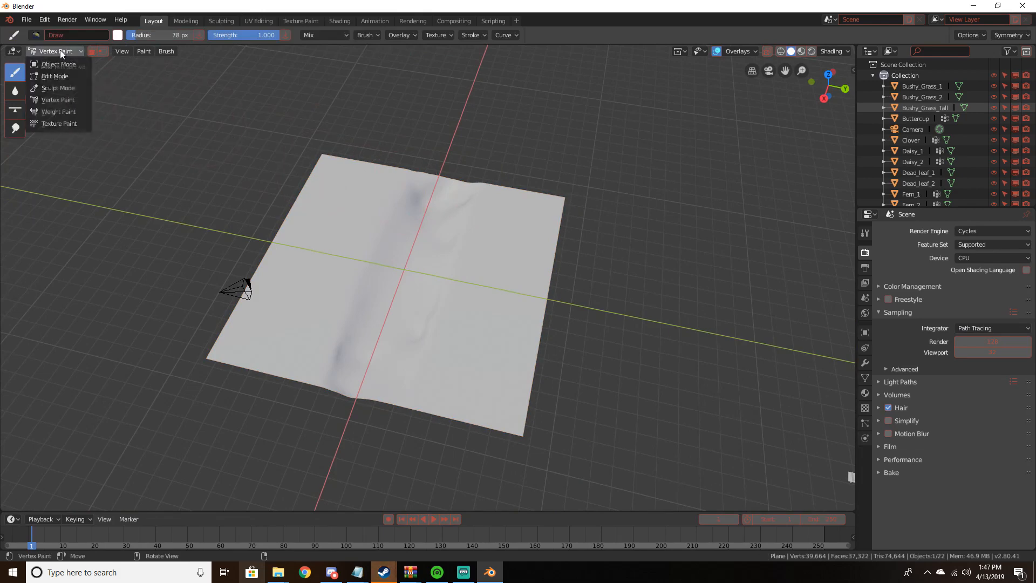
click(62, 108)
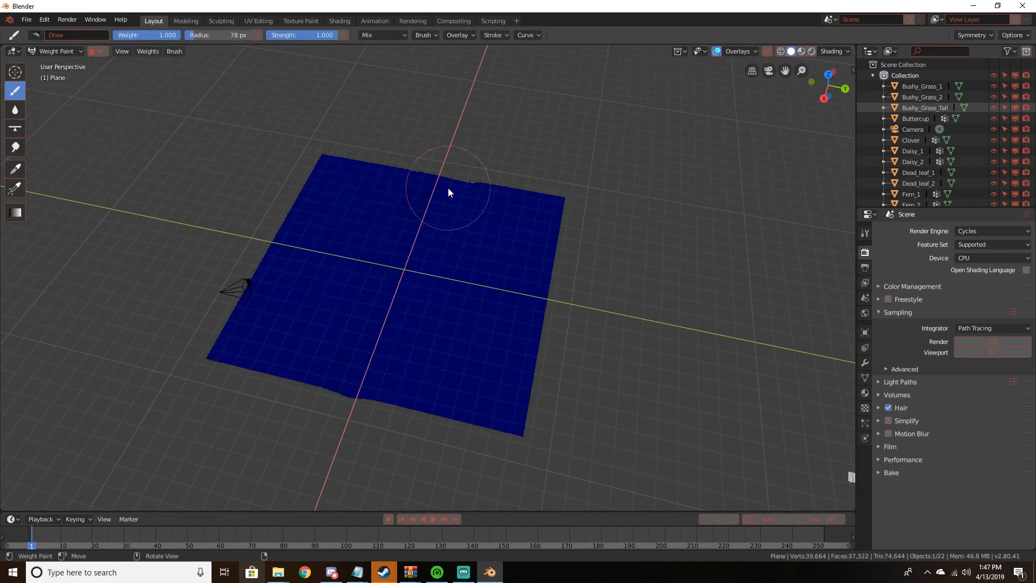
mouse_move(448, 188)
middle_down()
mouse_move(470, 197)
mouse_move(497, 271)
mouse_move(447, 181)
middle_up()
Toggle the viewport overlays off and on to examine the trench without the weight colours
scroll(470, 196, down, 4)
scroll(498, 271, up, 6)
scroll(432, 167, down, 5)
click(716, 51)
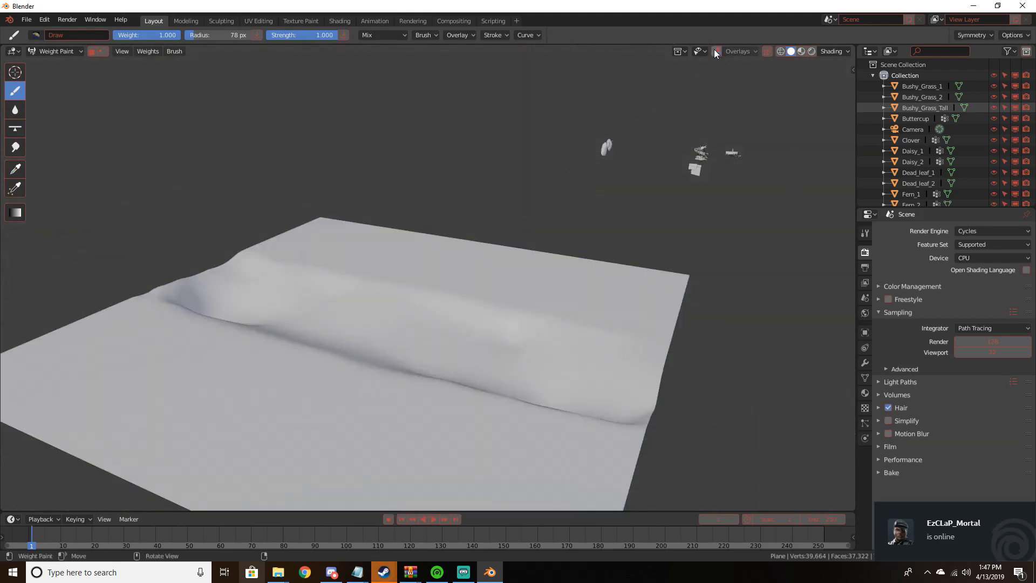
scroll(547, 152, up, 3)
scroll(548, 152, down, 3)
click(717, 50)
click(716, 50)
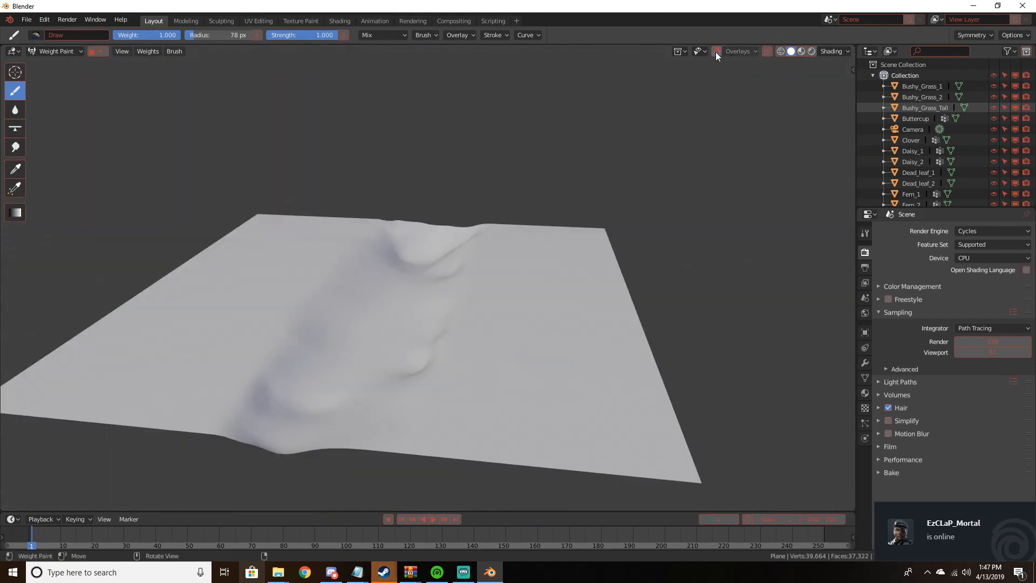
click(716, 51)
click(716, 51)
click(717, 50)
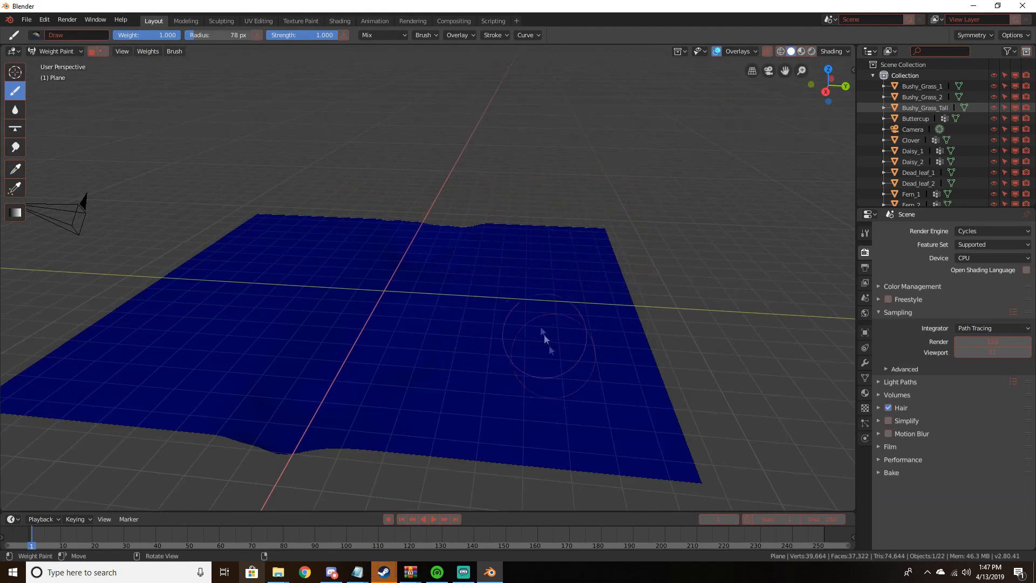
Paint the flat ground on the positive Y side of the trench with weight 1.000, filling in the thin patches
scroll(549, 302, down, 4)
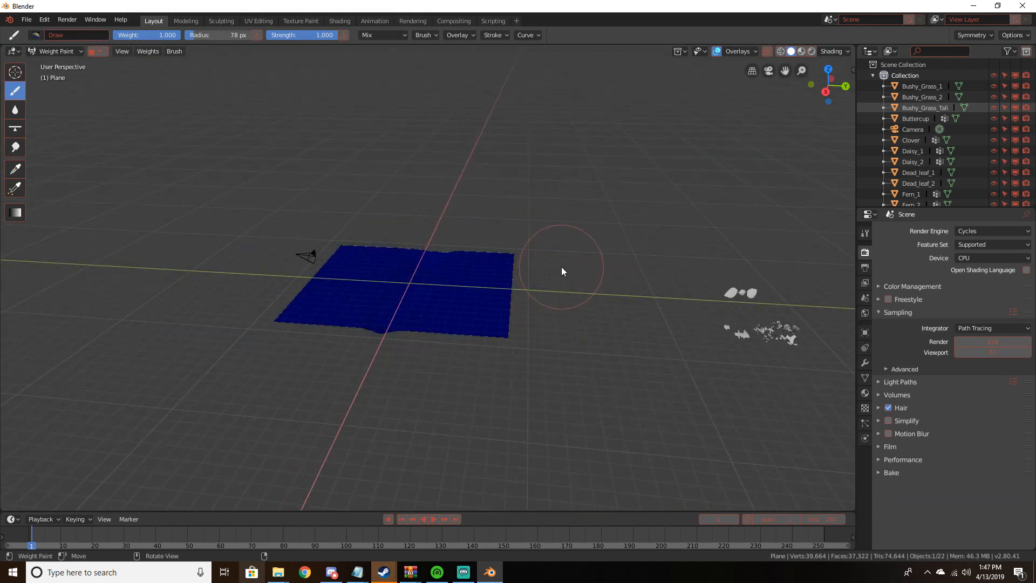
scroll(566, 300, up, 3)
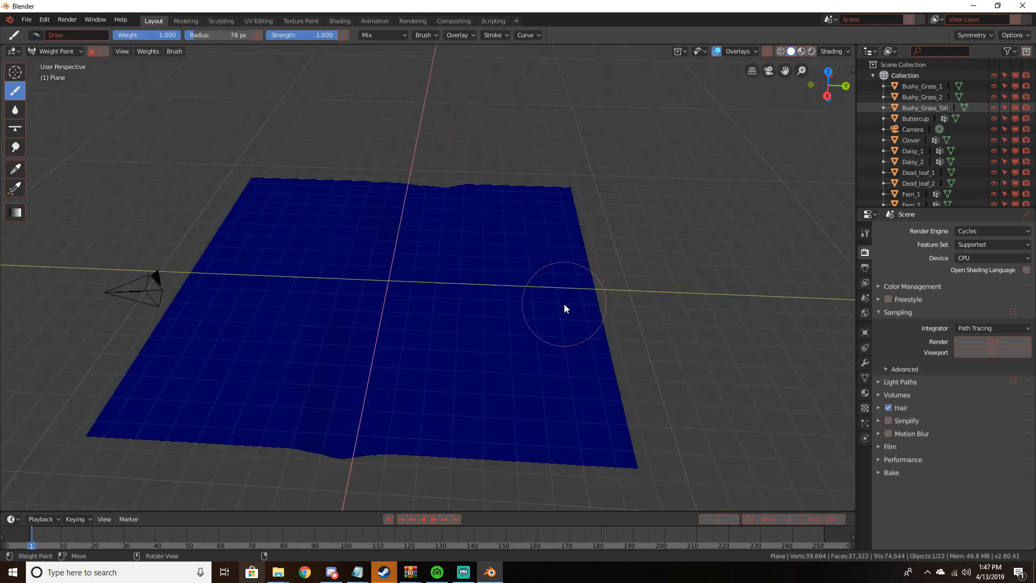
mouse_move(546, 201)
mouse_down()
mouse_move(620, 434)
mouse_move(518, 259)
mouse_move(512, 301)
mouse_move(469, 208)
mouse_move(532, 184)
mouse_move(508, 366)
mouse_move(477, 232)
mouse_move(493, 366)
mouse_move(519, 420)
mouse_move(561, 302)
mouse_move(618, 417)
mouse_up()
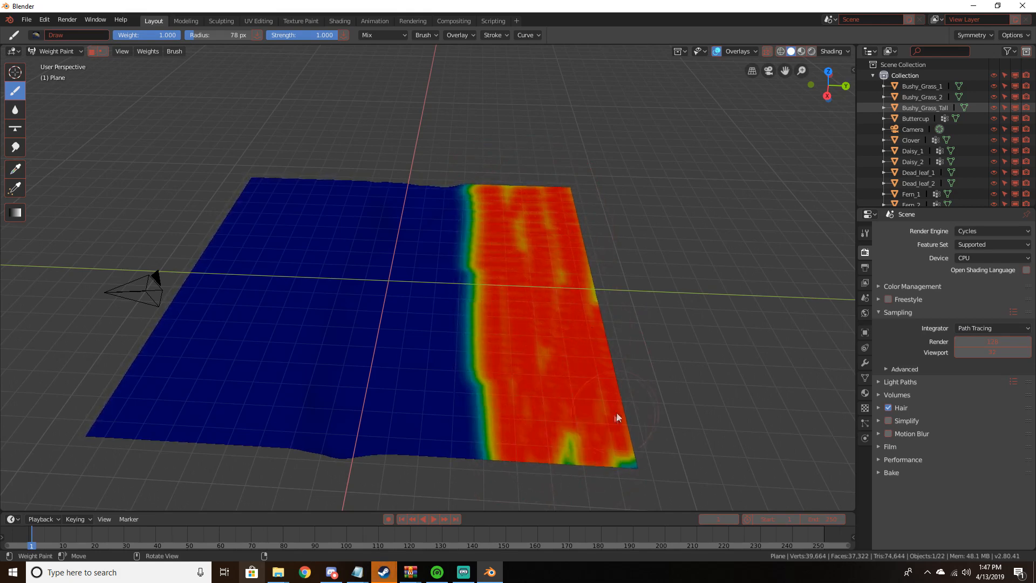
drag(581, 448, 562, 461)
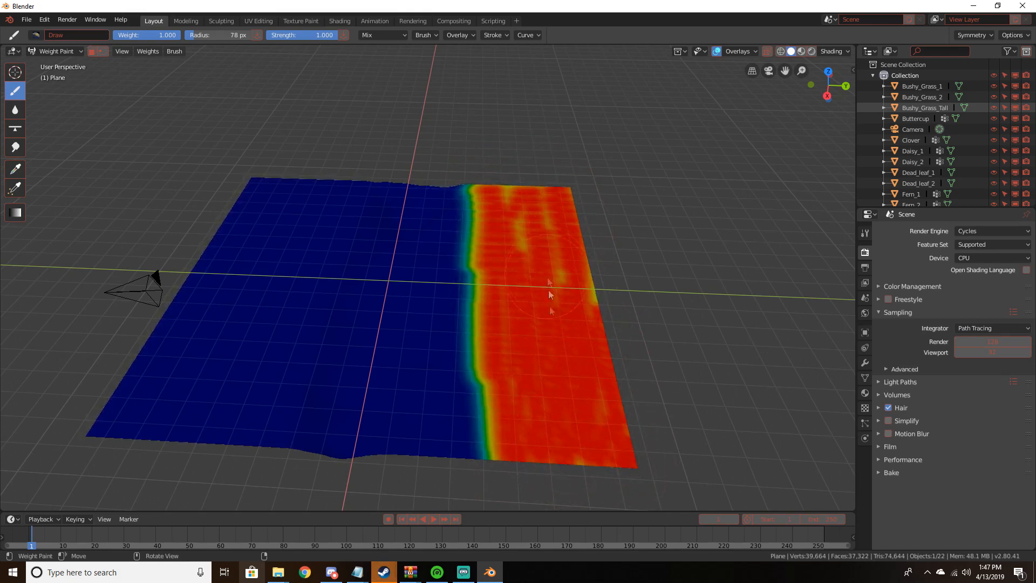
drag(552, 251, 528, 214)
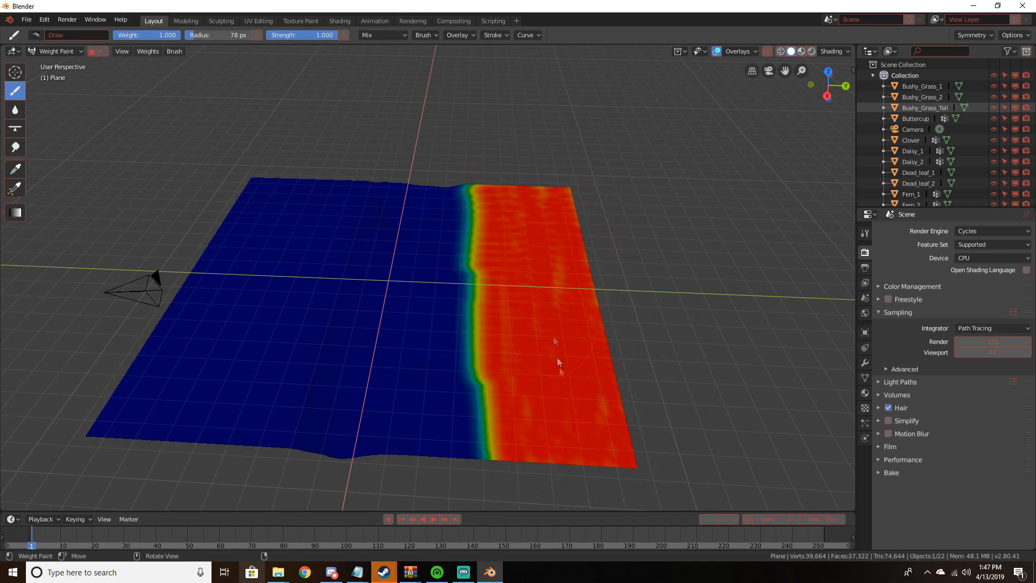
mouse_move(614, 368)
middle_down()
mouse_move(589, 301)
mouse_move(595, 279)
middle_up()
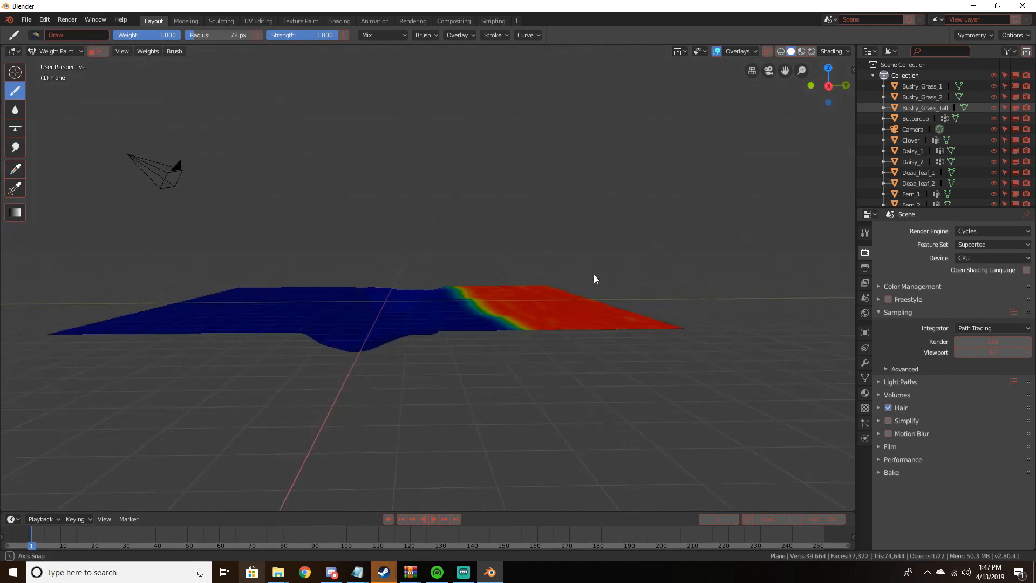
Paint the flat ground on the negative Y side of the trench with weight 1.000, out to the plane's edges
click(717, 51)
click(717, 51)
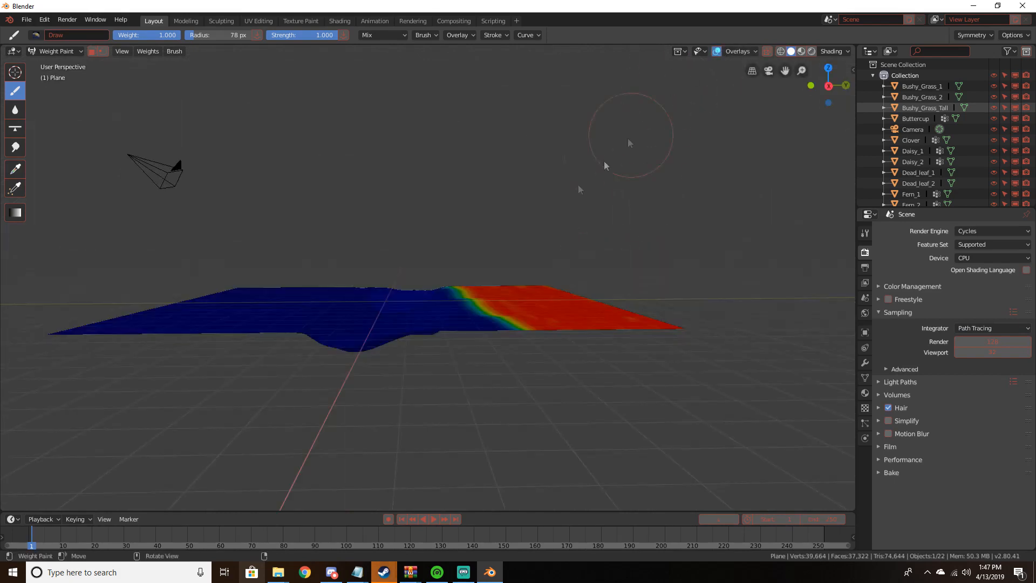
middle_drag(612, 162, 497, 420)
mouse_move(497, 420)
mouse_down()
mouse_move(493, 435)
mouse_move(480, 296)
mouse_move(490, 290)
mouse_move(464, 178)
mouse_move(503, 458)
mouse_move(483, 440)
mouse_up()
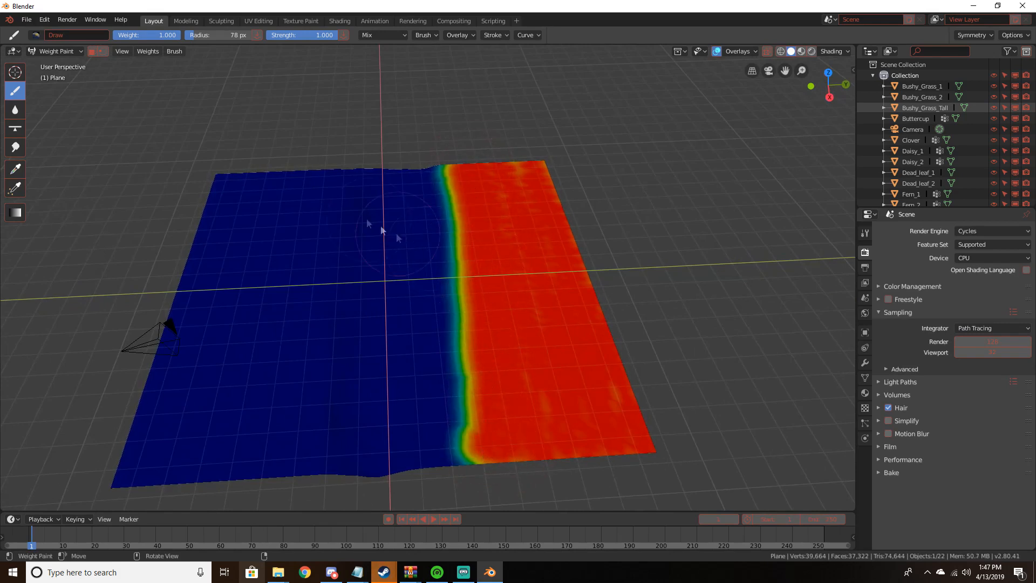
mouse_move(328, 177)
mouse_down()
mouse_move(305, 270)
mouse_move(301, 479)
mouse_move(282, 296)
mouse_move(282, 324)
mouse_move(254, 205)
mouse_move(239, 206)
mouse_move(211, 246)
mouse_move(263, 219)
mouse_up()
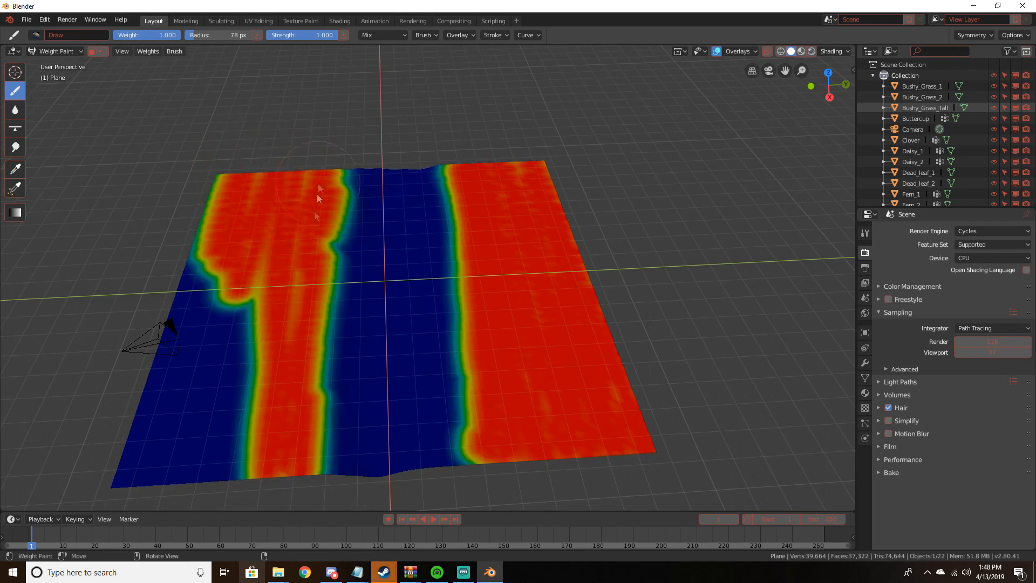
mouse_move(318, 198)
mouse_down()
mouse_move(267, 318)
mouse_move(221, 348)
mouse_move(205, 262)
mouse_move(172, 427)
mouse_move(157, 384)
mouse_move(162, 462)
mouse_move(207, 428)
mouse_move(266, 340)
mouse_move(210, 449)
mouse_up()
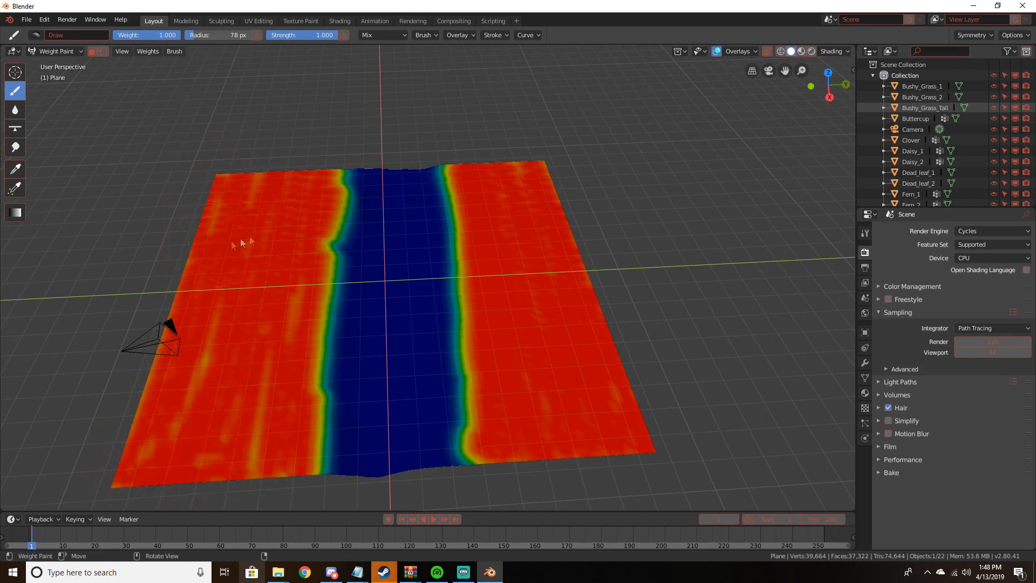
Examine the painted plane from above and low angles, comparing the trench with and without the viewport overlays
mouse_move(241, 243)
middle_down()
mouse_move(289, 224)
mouse_move(238, 222)
mouse_move(302, 301)
mouse_move(244, 320)
mouse_move(227, 358)
middle_up()
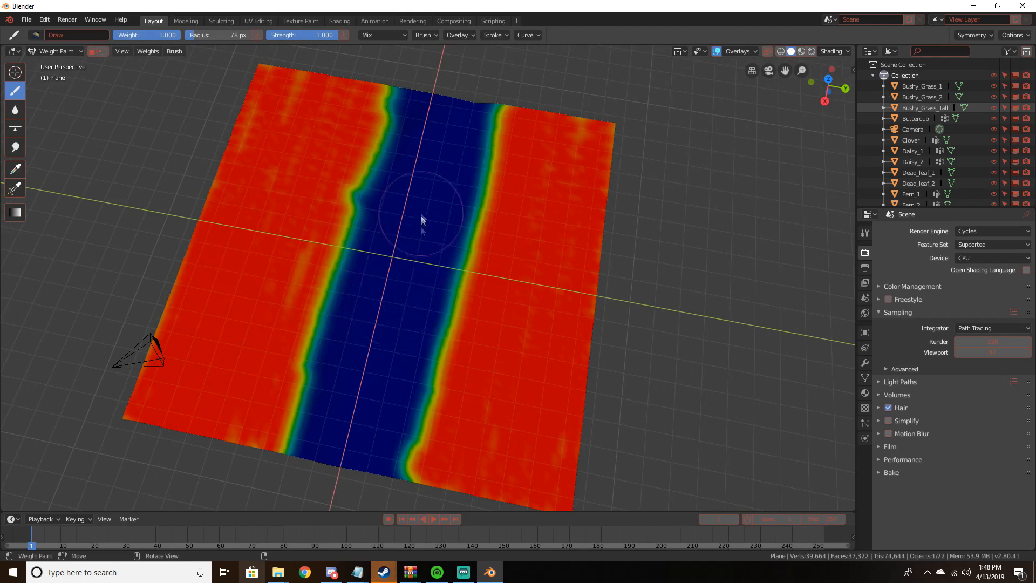
middle_drag(268, 147, 317, 99)
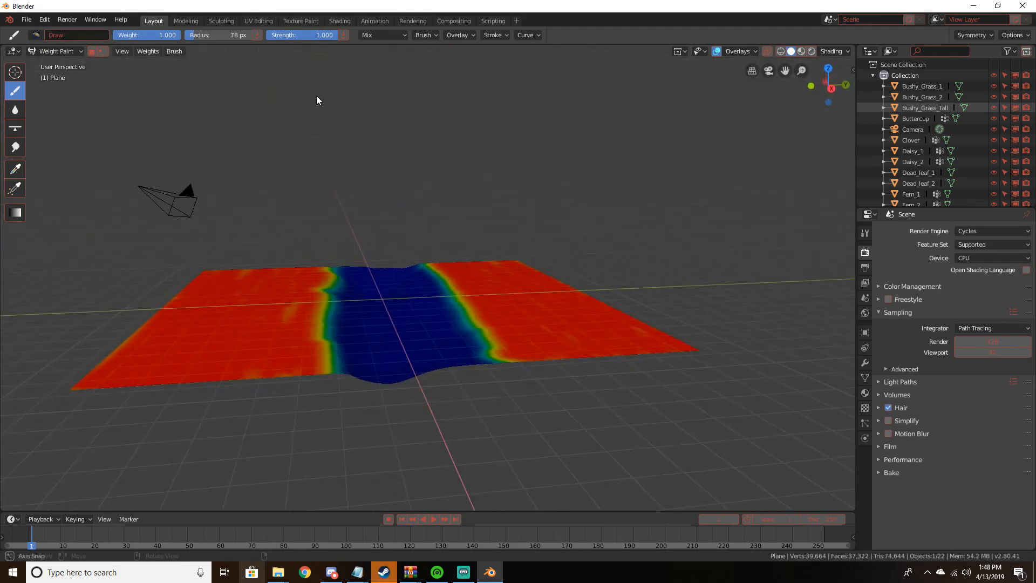
click(727, 52)
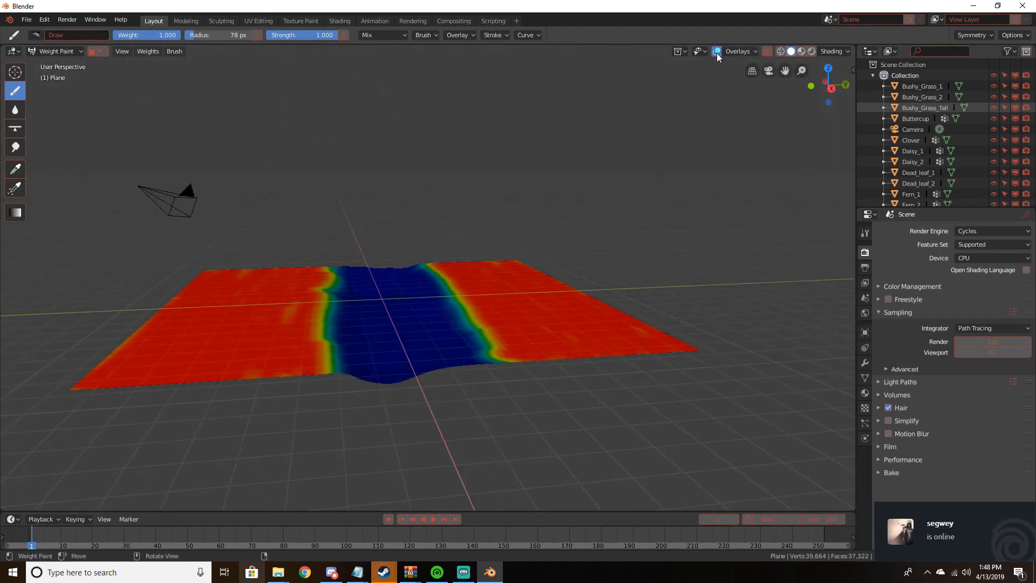
click(716, 52)
click(717, 52)
click(716, 52)
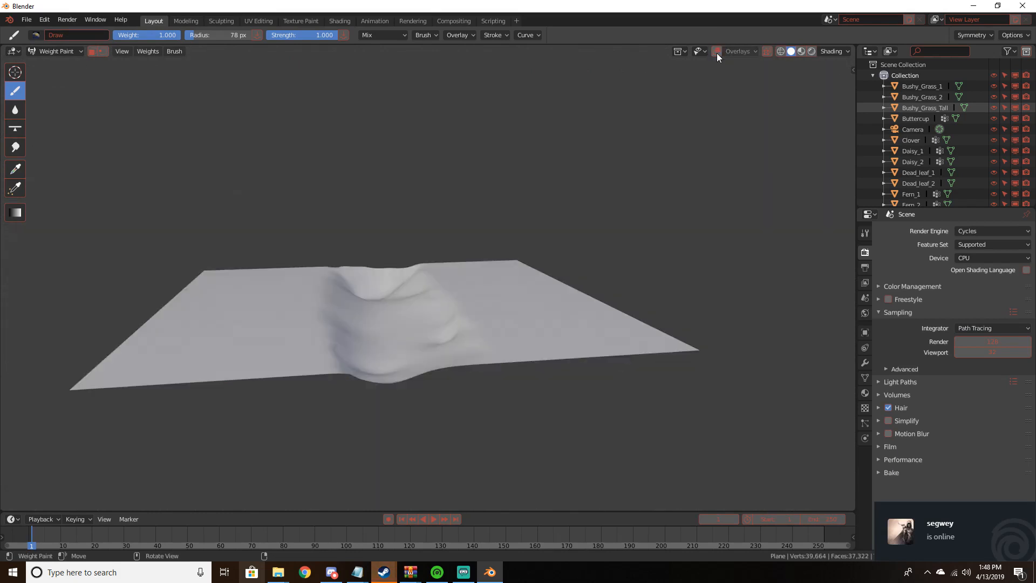
click(717, 52)
click(716, 52)
click(716, 52)
middle_drag(704, 63, 490, 228)
scroll(519, 231, up, 3)
Return the ground plane from Weight Paint to Object Mode
click(65, 53)
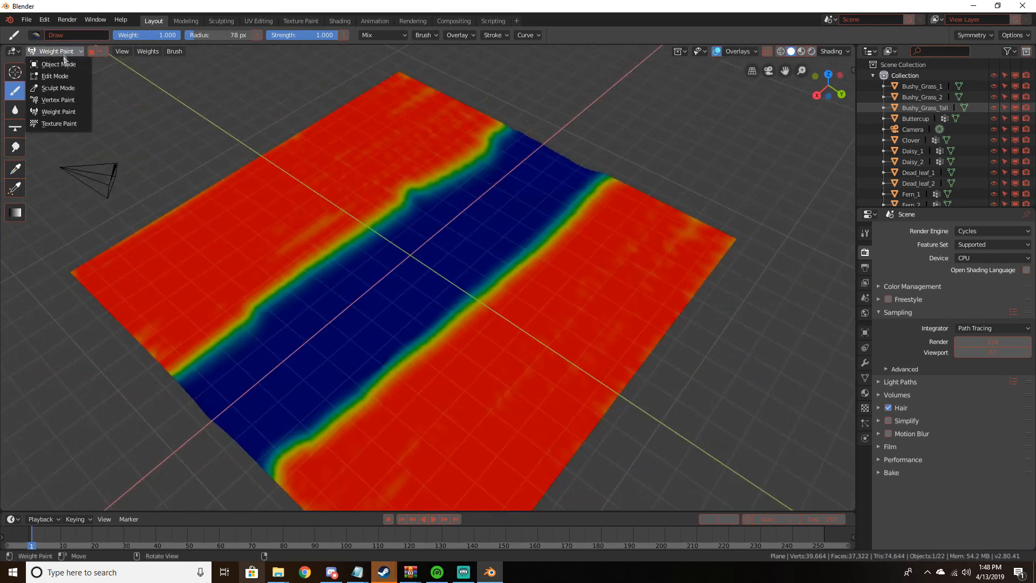
click(62, 67)
scroll(399, 208, down, 4)
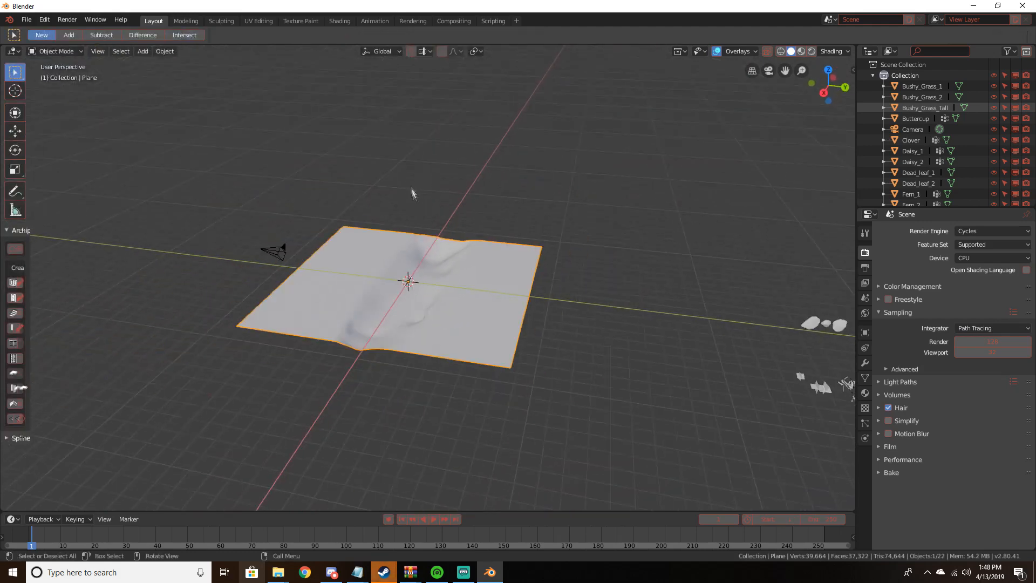
Preview the appended fern, grass and flower assets in rendered shading and return to solid shading
mouse_move(412, 195)
middle_down()
mouse_move(436, 205)
mouse_move(587, 195)
mouse_move(503, 262)
mouse_move(548, 347)
mouse_move(492, 352)
mouse_move(323, 322)
mouse_move(356, 335)
mouse_move(394, 377)
mouse_move(506, 396)
mouse_move(340, 389)
mouse_move(675, 398)
mouse_move(624, 412)
mouse_move(530, 298)
mouse_move(567, 231)
mouse_move(606, 229)
mouse_move(522, 294)
mouse_move(480, 305)
middle_up()
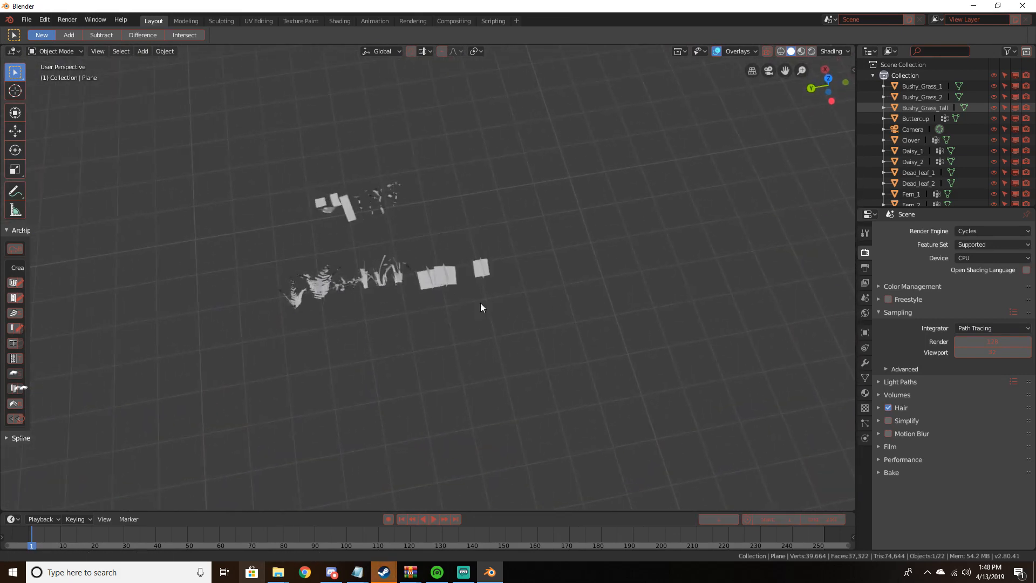
key(z)
click(483, 248)
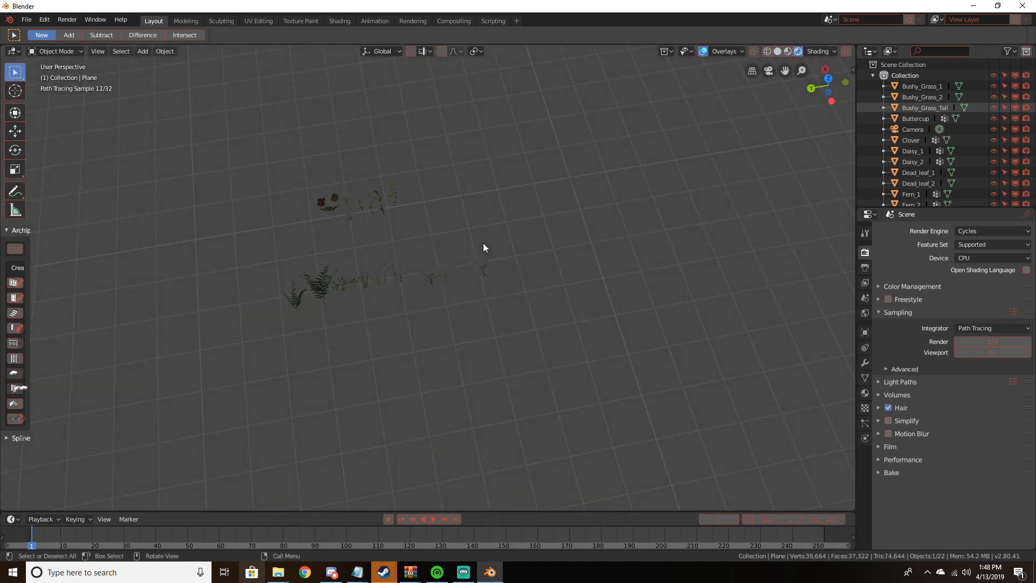
scroll(478, 246, up, 4)
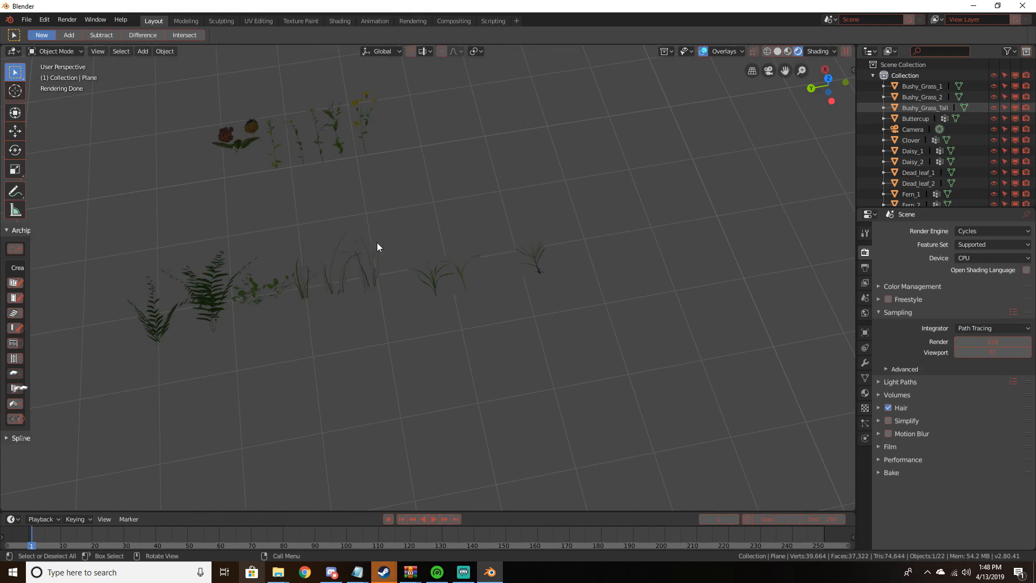
key(z)
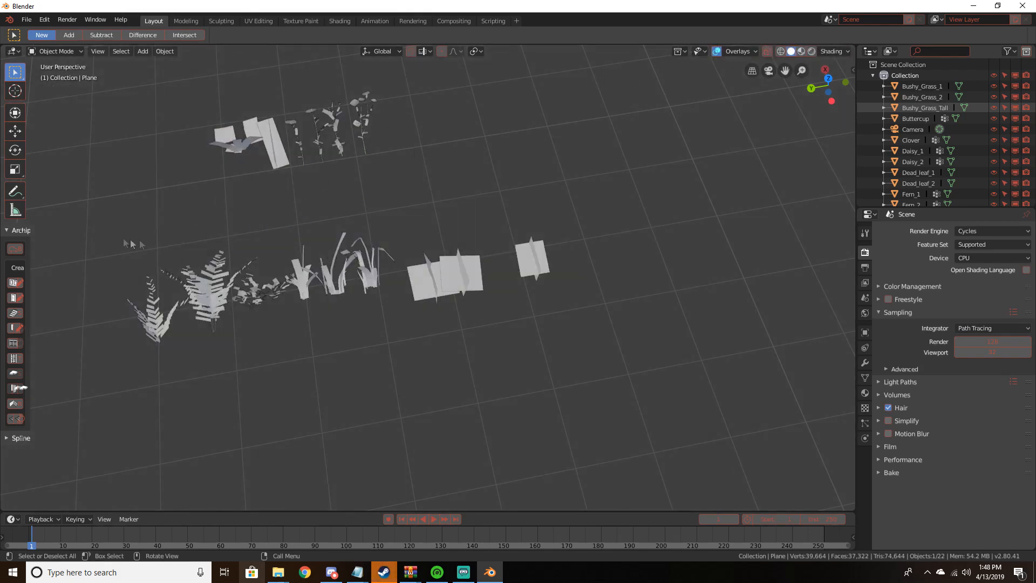
Select the row of fern, clover and grass assets and put them in a new collection named Grass
key(b)
drag(60, 229, 645, 336)
middle_drag(456, 321, 534, 307)
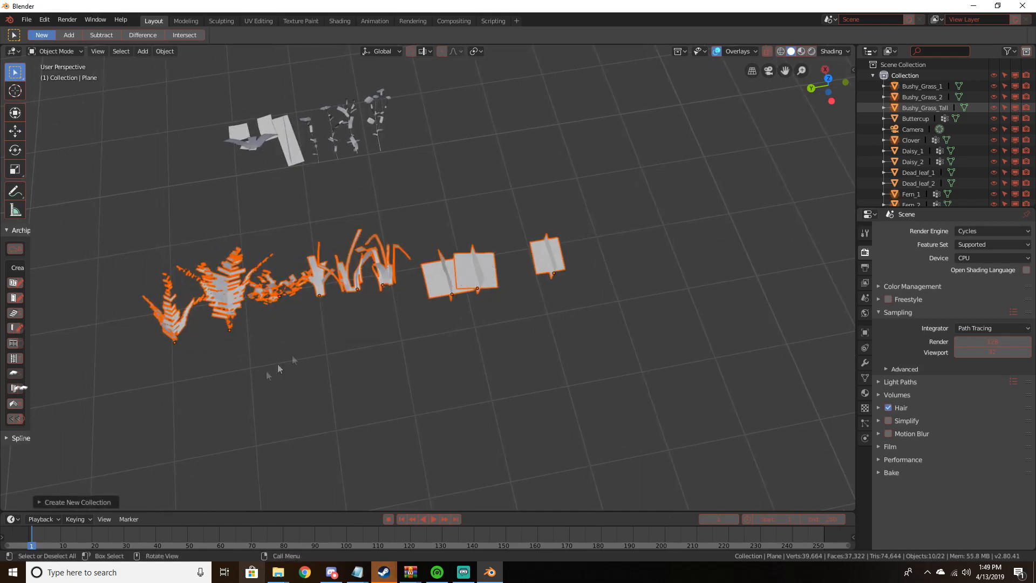
click(91, 502)
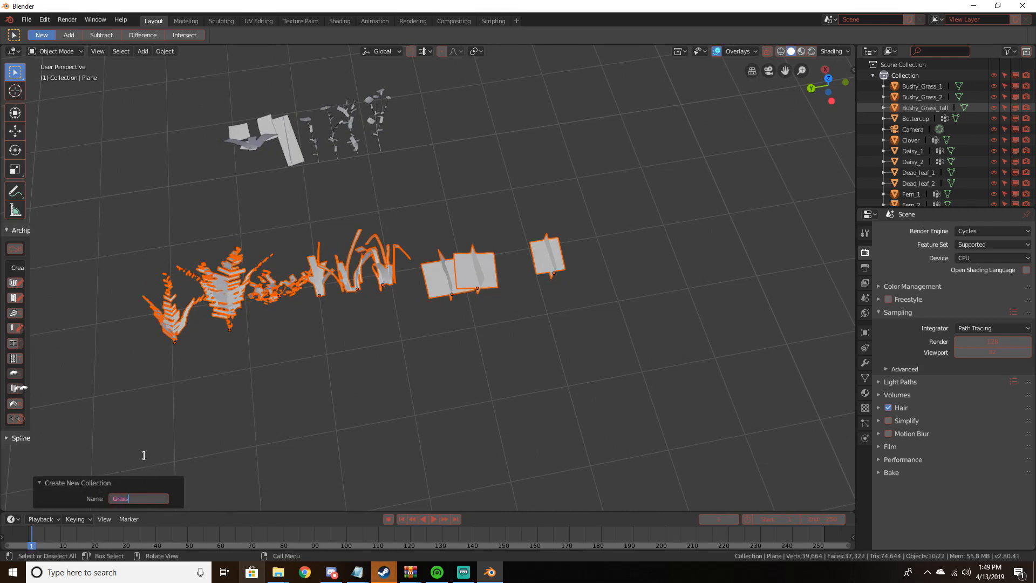
click(85, 484)
Select the ground plane and add a particle system of the Hair type to it
middle_drag(244, 300, 209, 325)
scroll(221, 323, down, 3)
scroll(283, 314, down, 4)
middle_drag(300, 319, 167, 361)
scroll(312, 348, up, 2)
scroll(312, 349, up, 2)
click(321, 300)
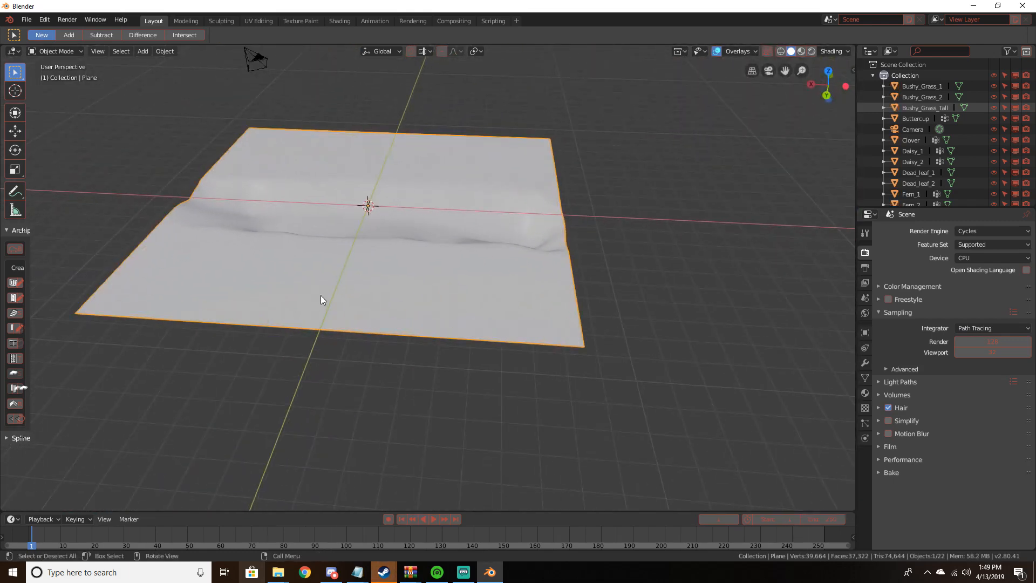
middle_drag(322, 277, 397, 280)
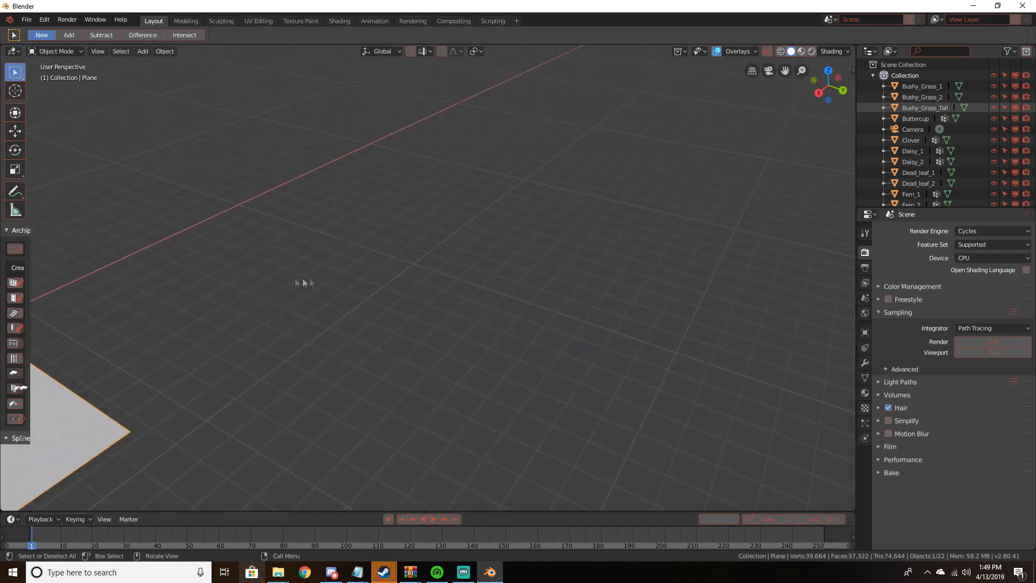
shift+middle_drag(729, 173, 436, 147)
middle_drag(349, 240, 386, 250)
scroll(319, 311, up, 5)
scroll(317, 312, down, 6)
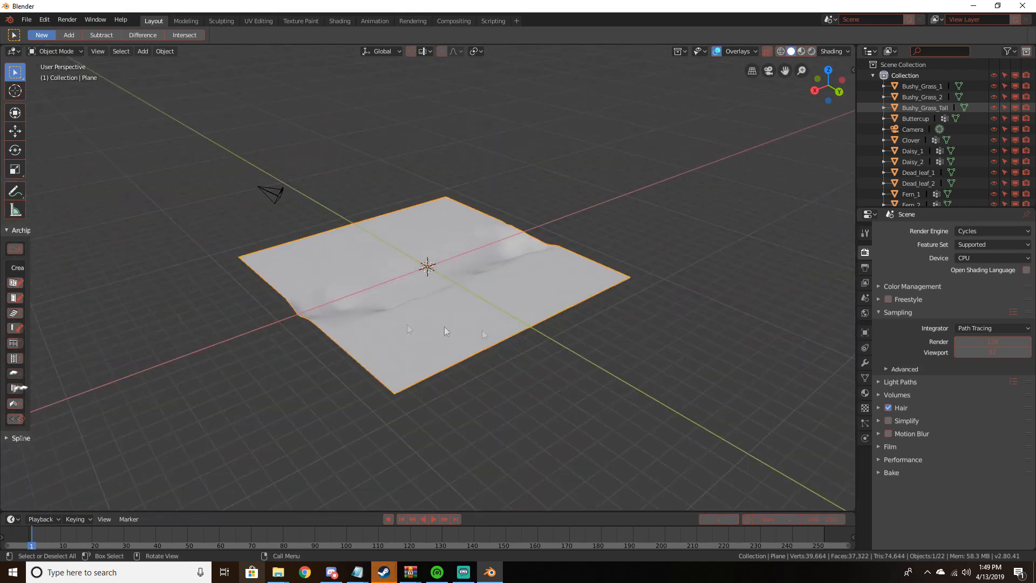
click(866, 425)
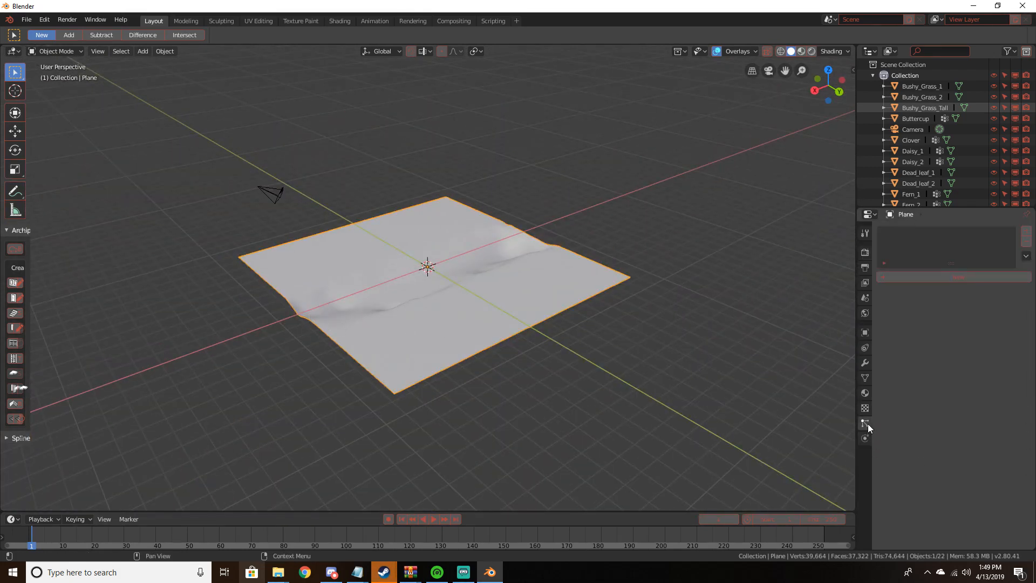
click(913, 277)
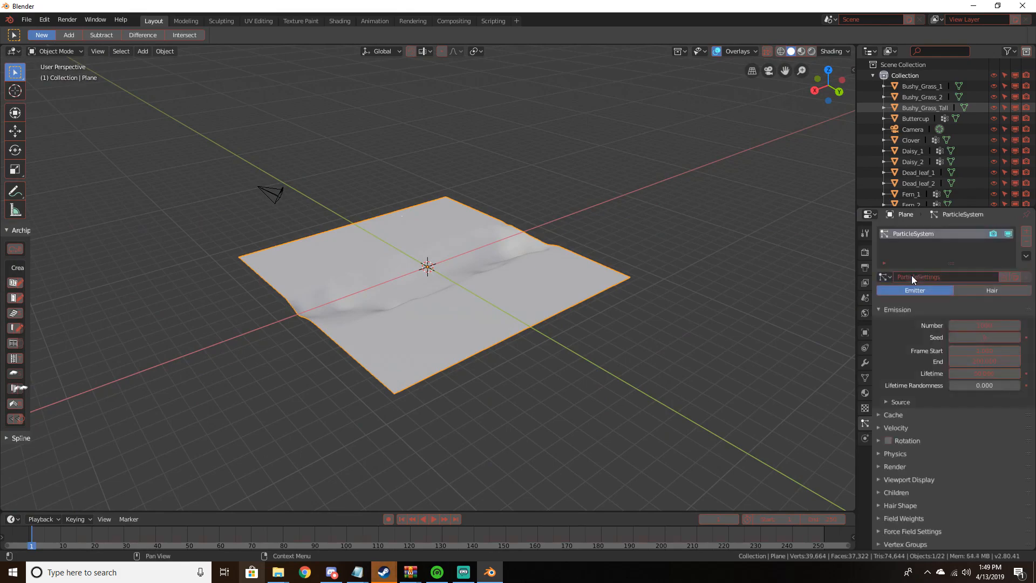
click(998, 290)
middle_drag(688, 274, 270, 253)
scroll(515, 284, up, 5)
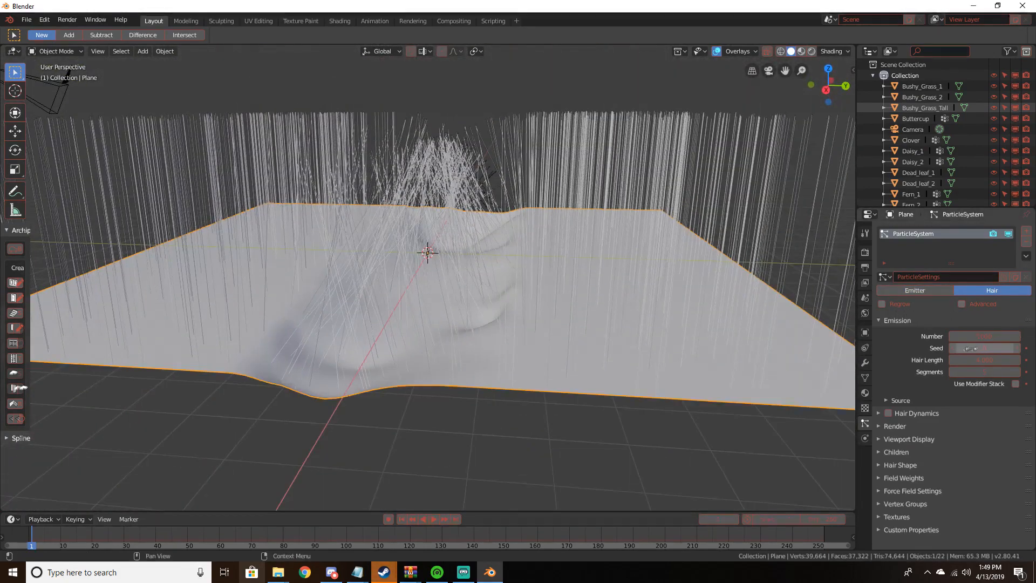
Set the hair particles to render as a Collection
click(902, 427)
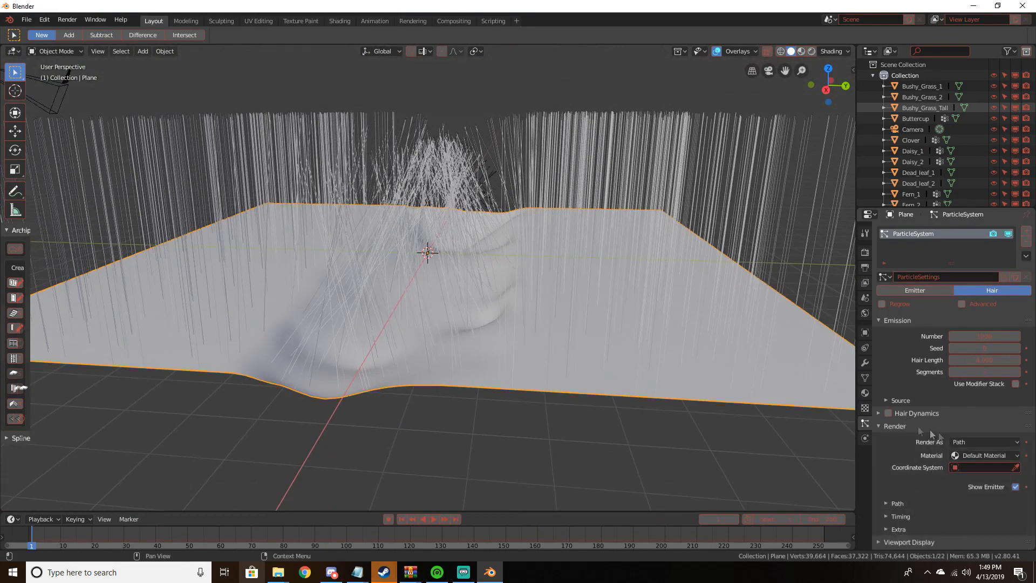
click(976, 443)
click(960, 393)
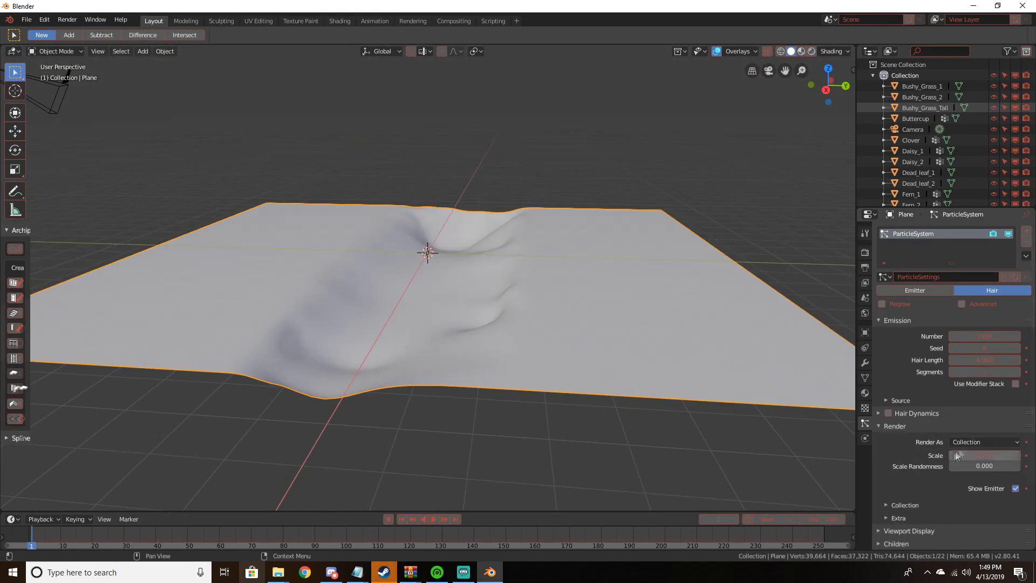
Assign the Grass collection as the particle system's Dupli Collection
click(902, 505)
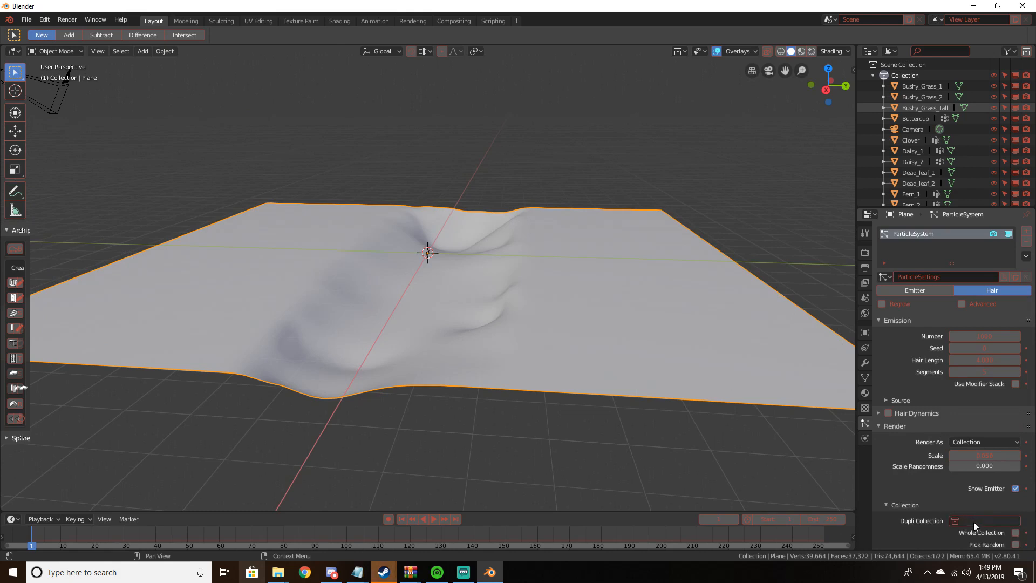
click(974, 521)
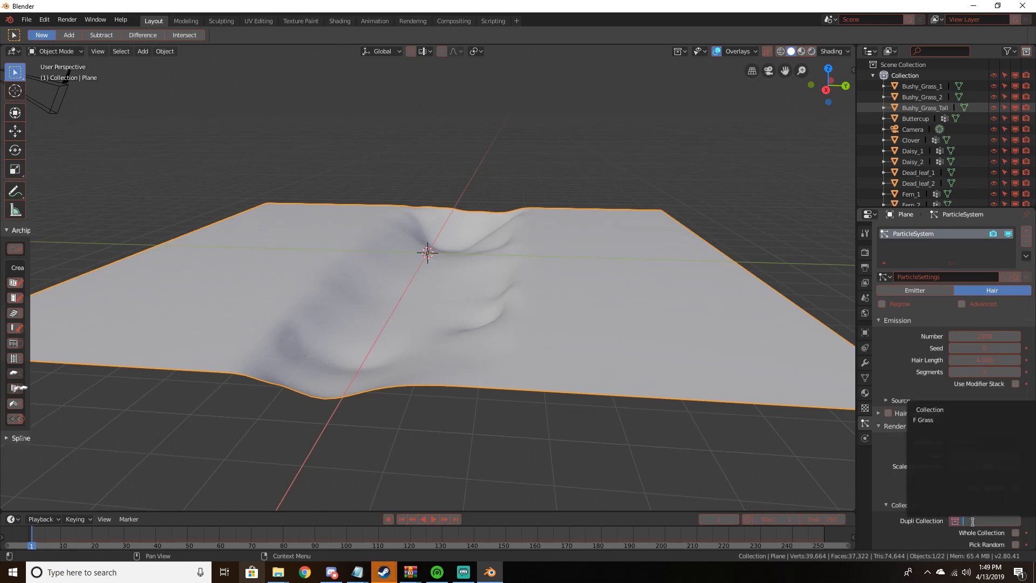
click(939, 426)
Examine the ground plane up close and from a distance, looking for grass instances, and check the particle collection options
middle_drag(714, 381, 649, 375)
scroll(629, 376, up, 4)
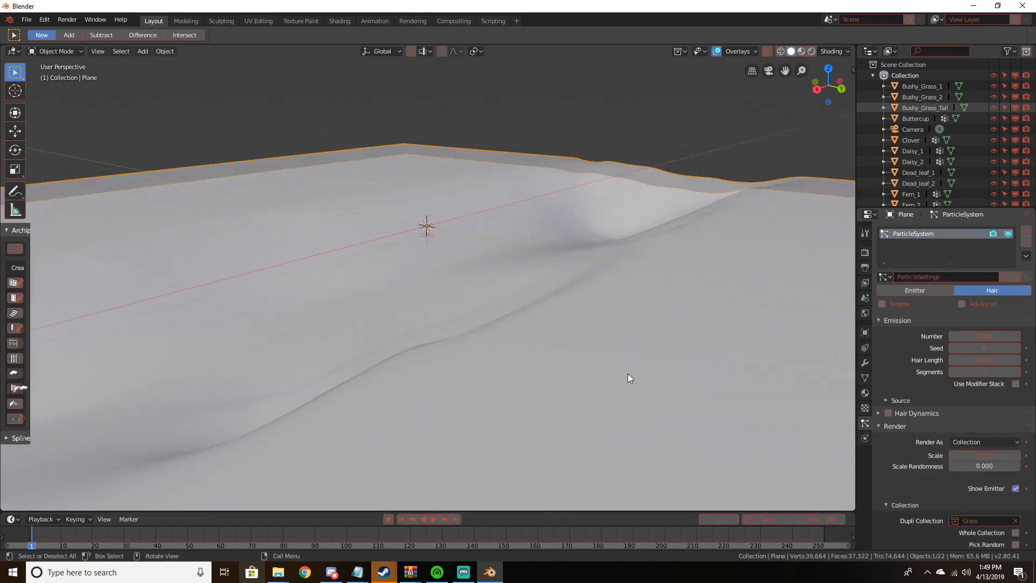
scroll(943, 445, down, 3)
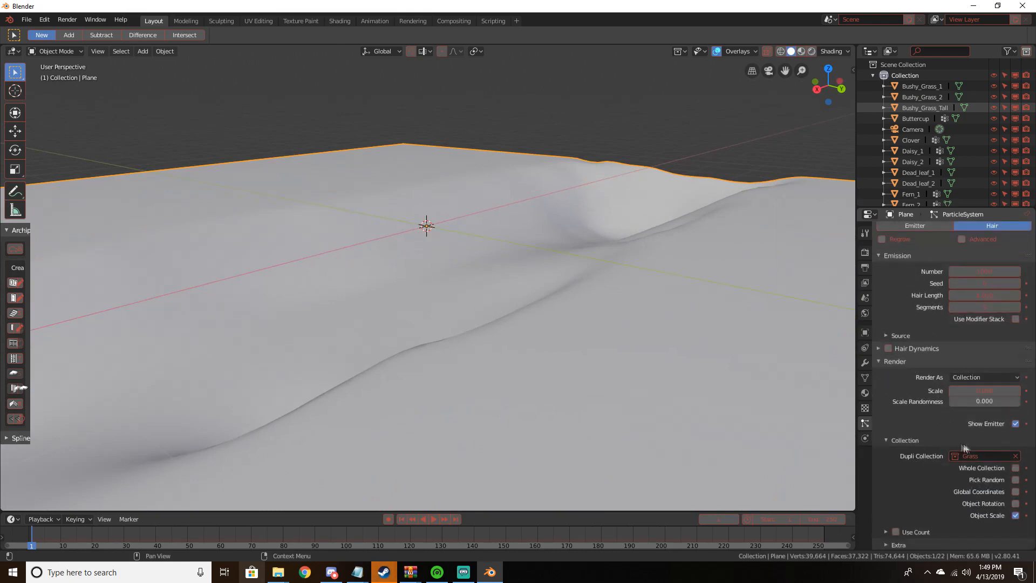
scroll(731, 426, down, 5)
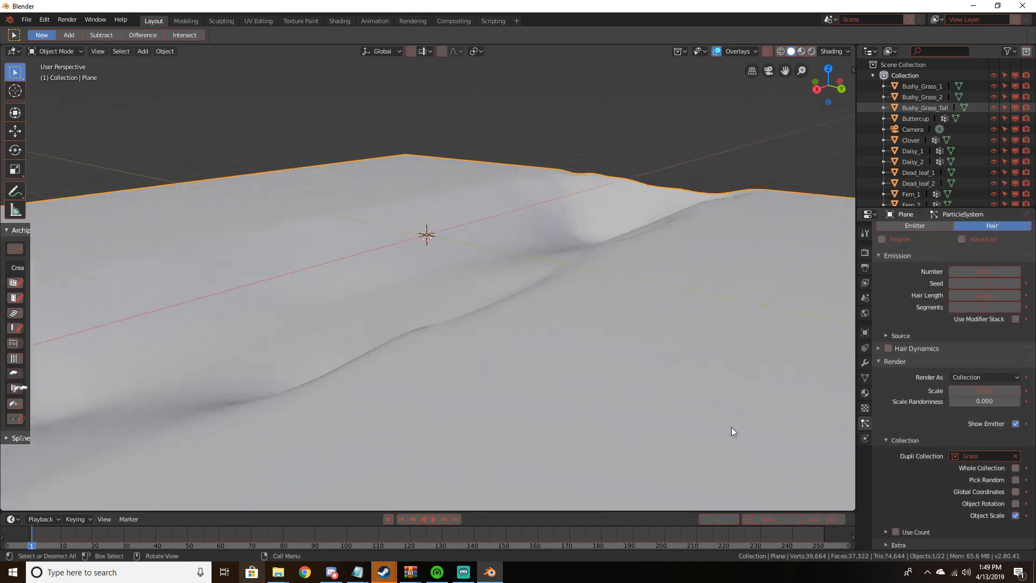
middle_drag(724, 419, 573, 428)
scroll(573, 418, up, 6)
mouse_move(556, 392)
middle_down()
mouse_move(545, 351)
mouse_move(425, 354)
mouse_move(448, 340)
mouse_move(539, 398)
middle_up()
scroll(550, 398, down, 5)
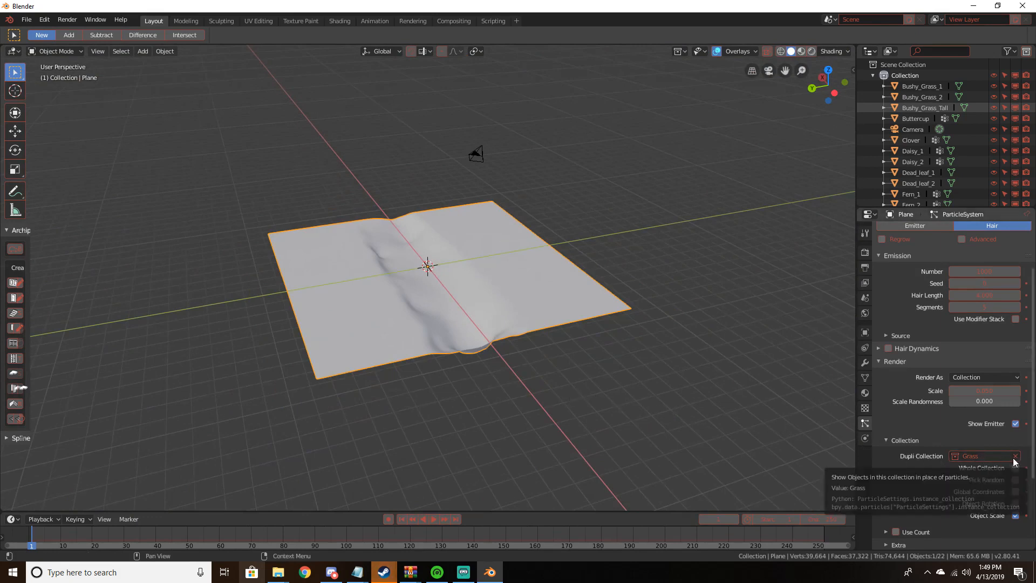
Try Collection instead of Grass as the particle system's Dupli Collection and clear the assignment
click(989, 456)
click(939, 350)
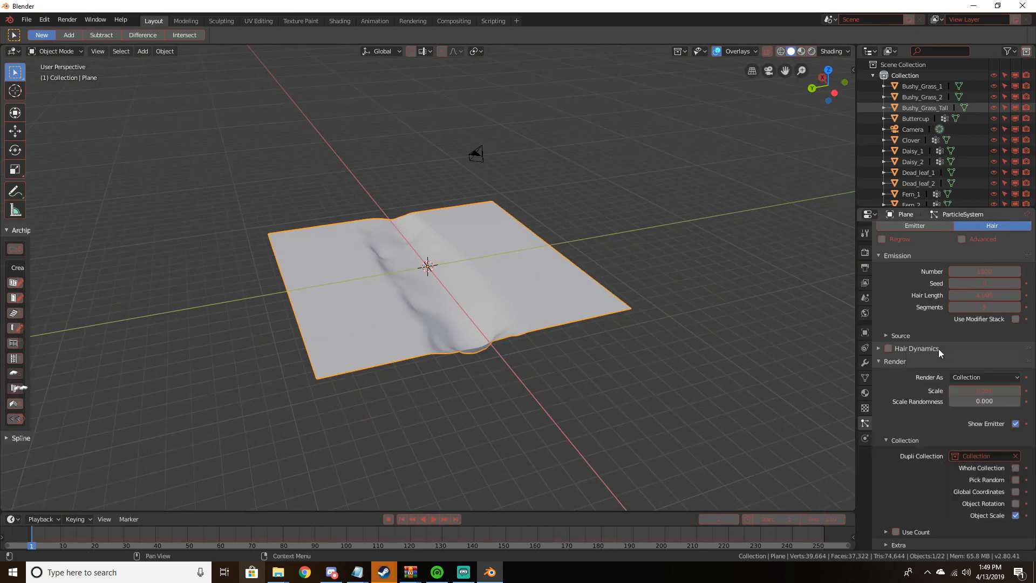
scroll(542, 373, up, 5)
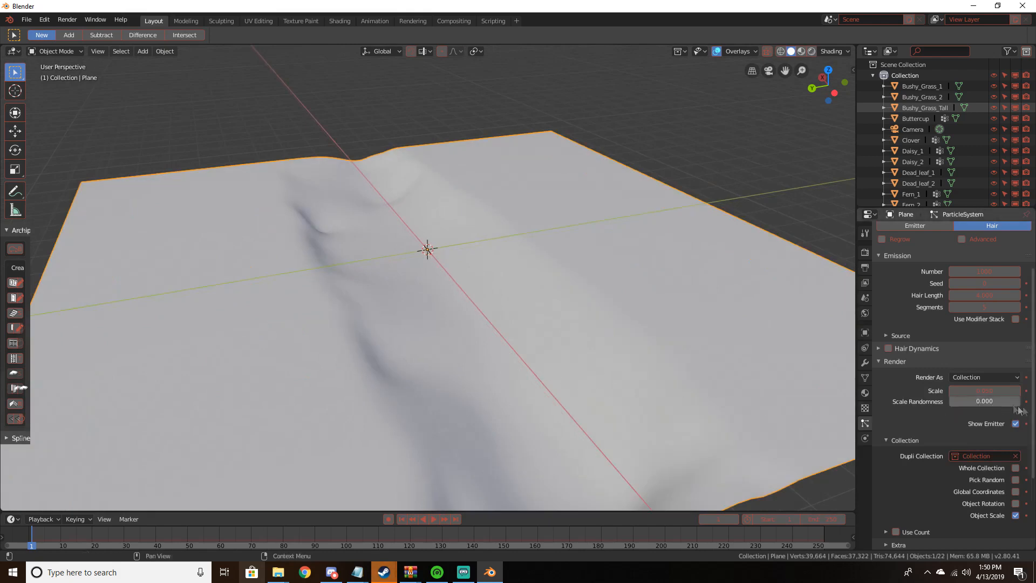
Select the fern, grass and bushy grass assets beside the plane and group them into a new collection named Grass1
scroll(922, 168, down, 8)
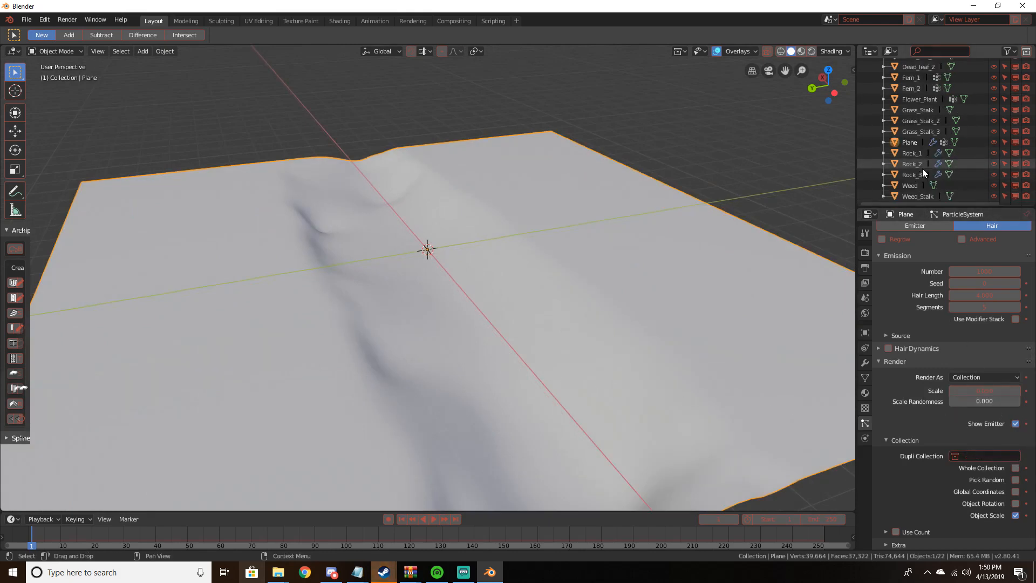
middle_drag(766, 205, 583, 226)
scroll(705, 242, down, 6)
scroll(621, 186, up, 5)
scroll(625, 208, down, 4)
scroll(580, 226, up, 3)
middle_drag(234, 175, 540, 443)
scroll(469, 326, up, 6)
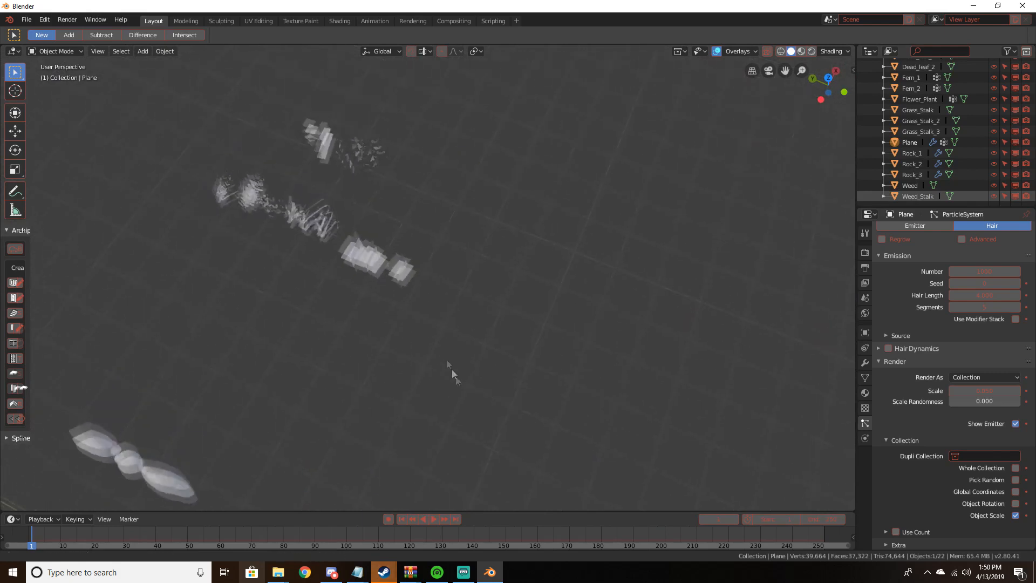
key(b)
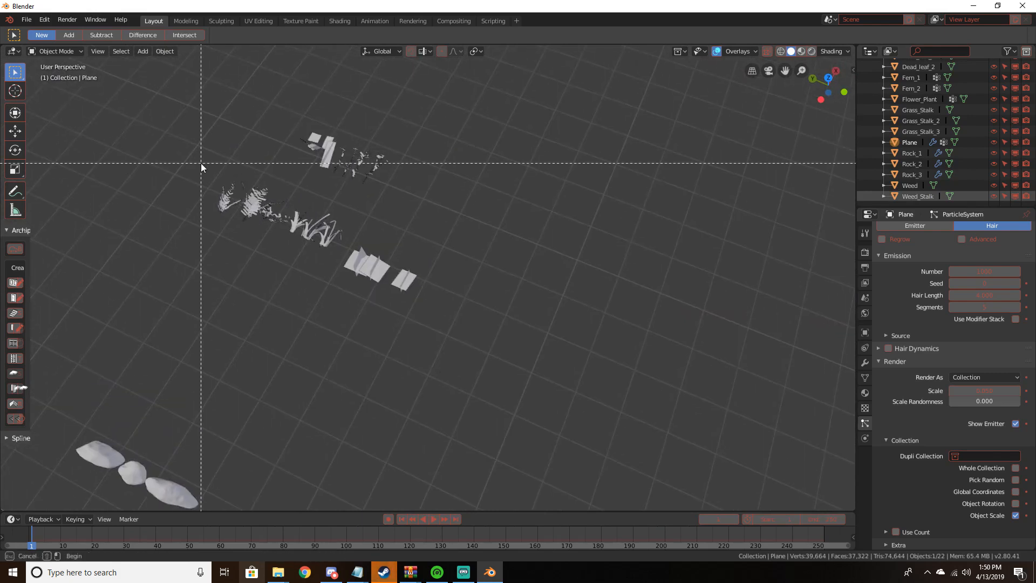
drag(201, 163, 238, 232)
middle_drag(237, 232, 412, 122)
key(b)
drag(414, 126, 489, 308)
middle_drag(489, 308, 468, 212)
key(ctrl+g)
click(95, 500)
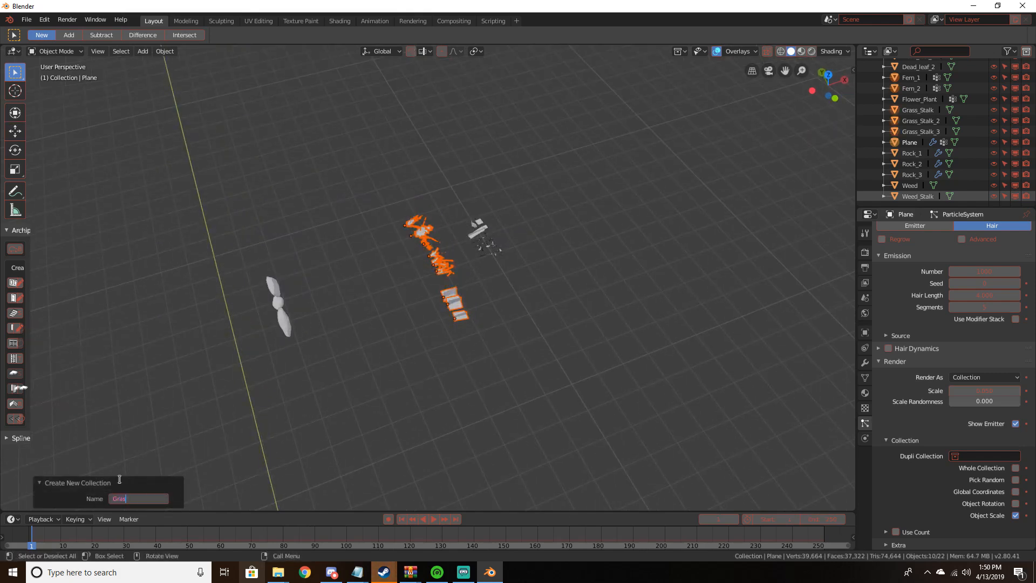
click(121, 481)
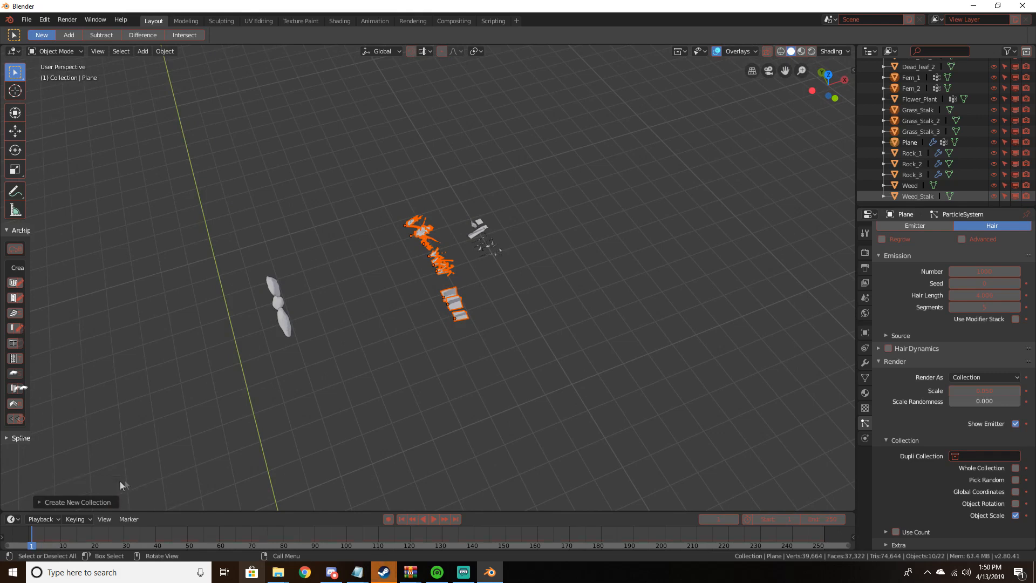
Select the ground plane and assign Grass1 as its particle system's Dupli Collection
middle_drag(480, 418, 667, 346)
click(682, 303)
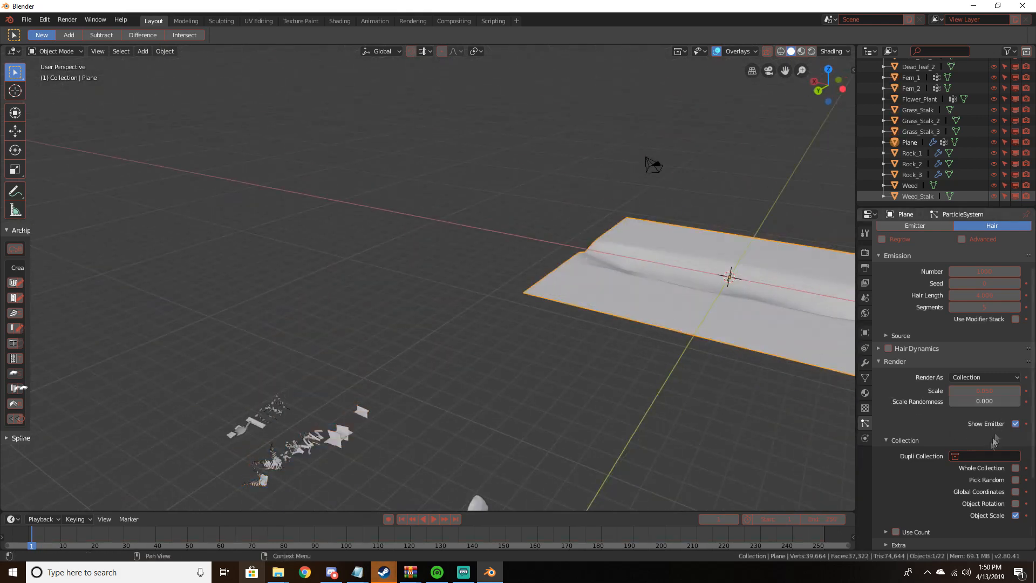
click(984, 456)
click(945, 364)
shift+middle_drag(751, 347, 397, 357)
scroll(467, 364, up, 6)
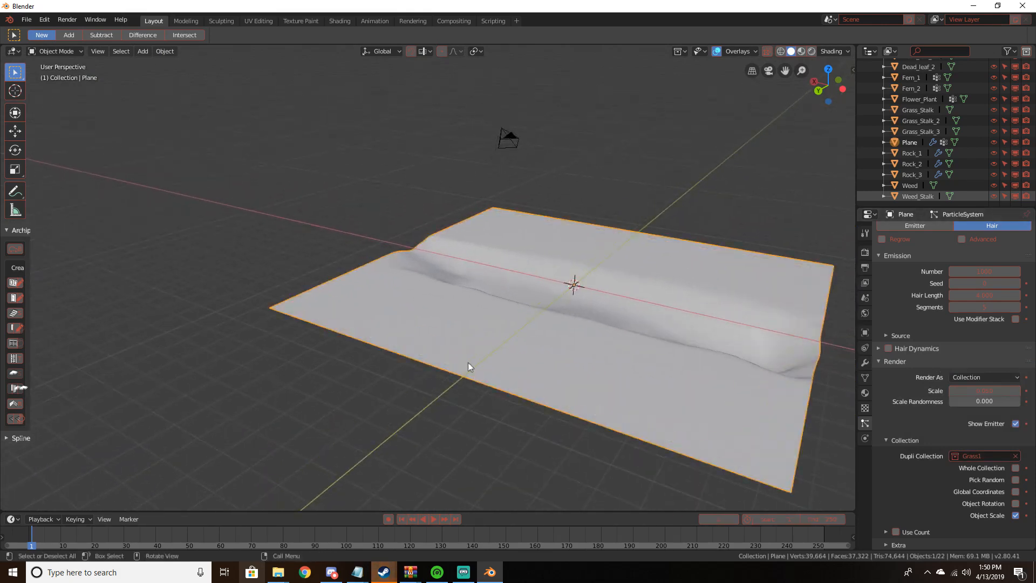
Toggle the viewport overlays off and on, and inspect the ground plane for grass instances
click(716, 52)
click(716, 52)
shift+middle_drag(727, 189, 398, 222)
scroll(398, 222, up, 3)
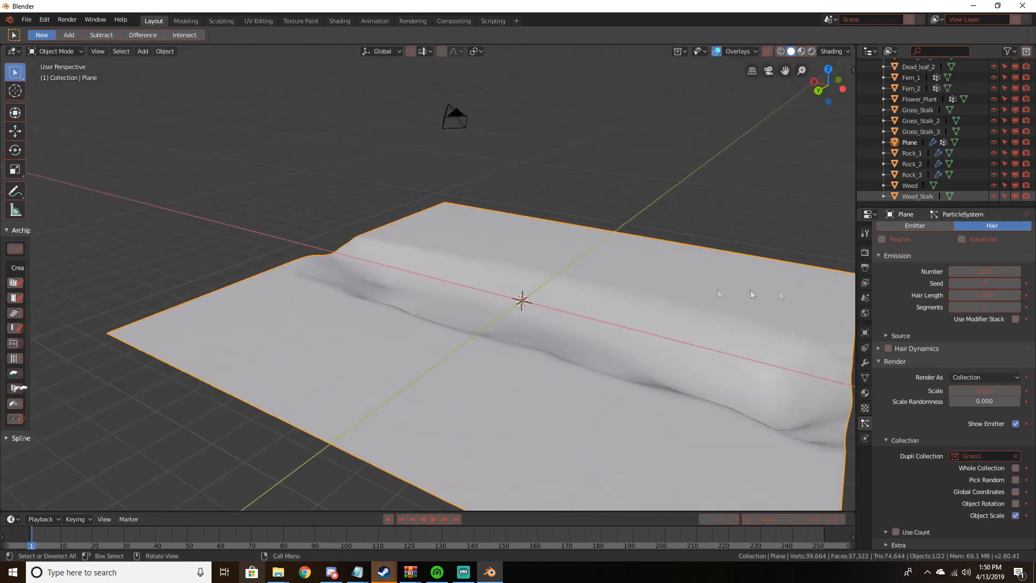
scroll(920, 298, down, 2)
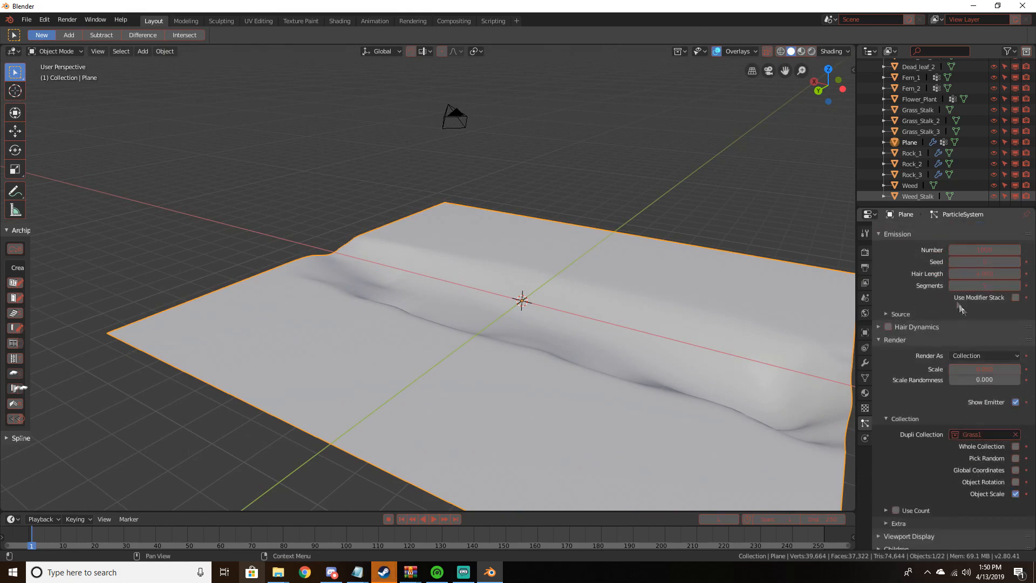
Try the particle collection options such as Global Coordinates, and review the Use Count and Extra settings
click(980, 354)
click(979, 355)
click(1015, 447)
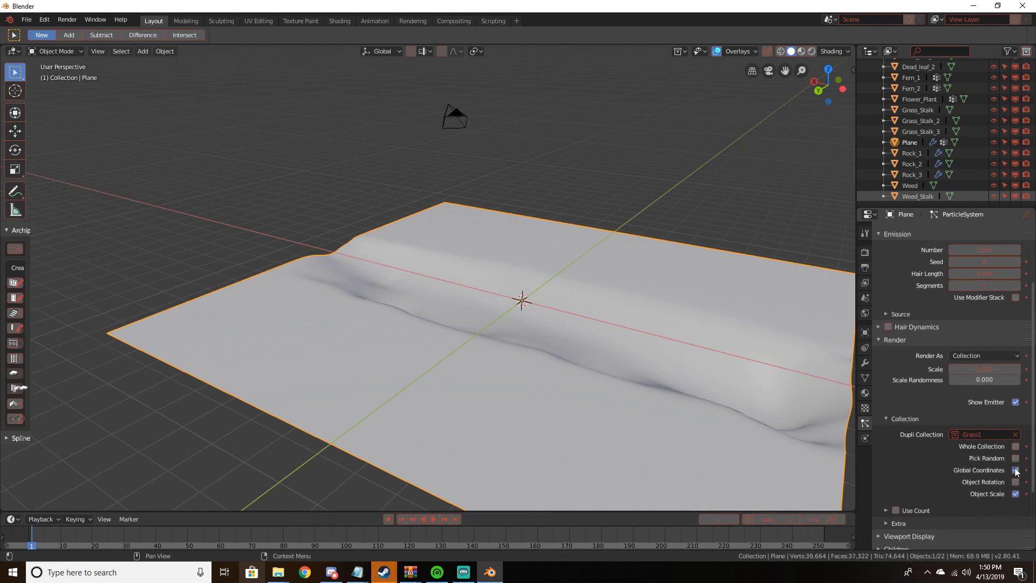
click(915, 523)
scroll(915, 523, down, 5)
click(907, 402)
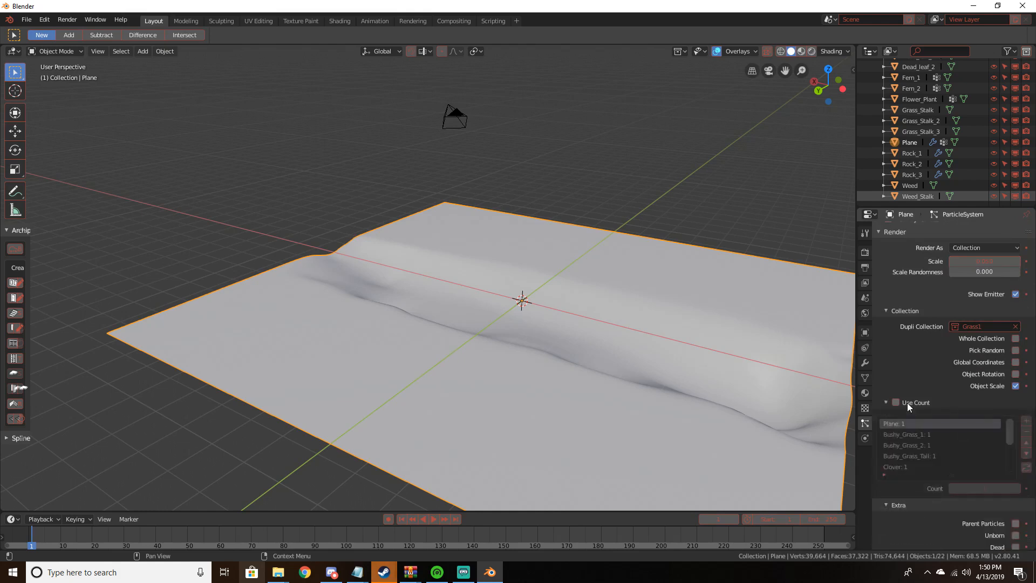
click(907, 403)
click(902, 414)
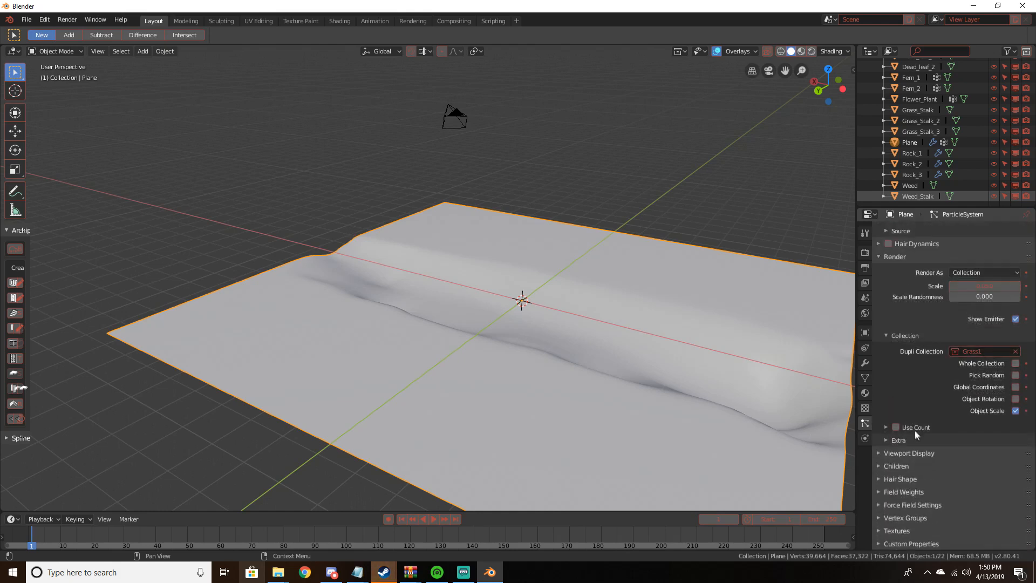
Set the particle system's Dupli Collection to Grass and inspect the ground plane
middle_drag(684, 339, 603, 358)
scroll(605, 356, down, 7)
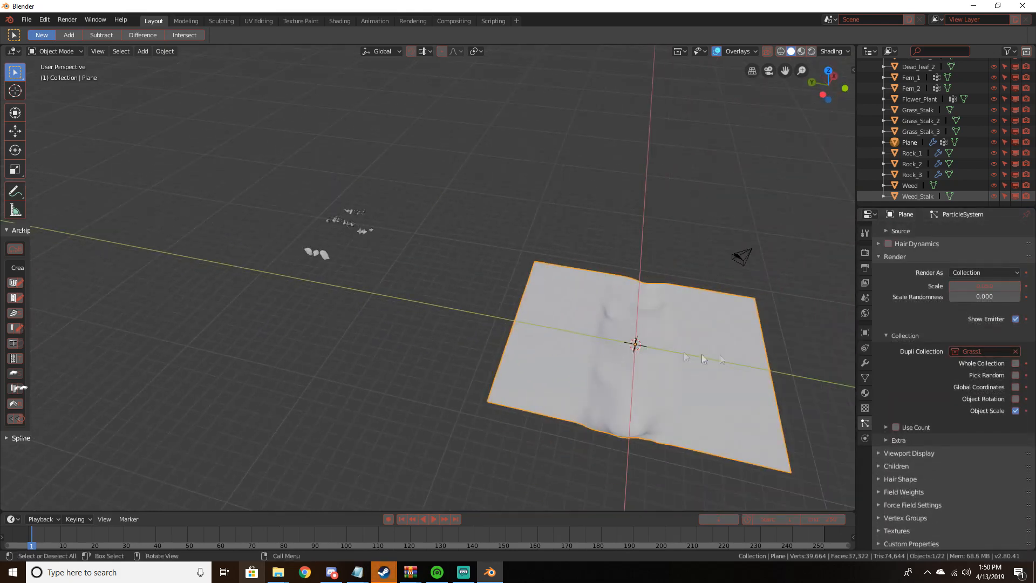
click(973, 353)
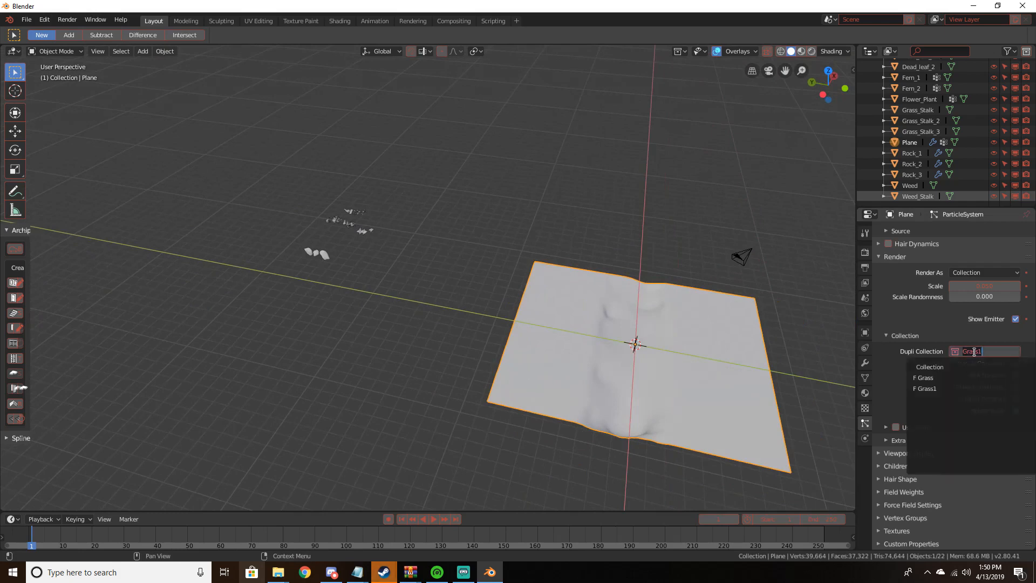
click(949, 377)
middle_drag(734, 304, 747, 301)
middle_drag(628, 261, 386, 340)
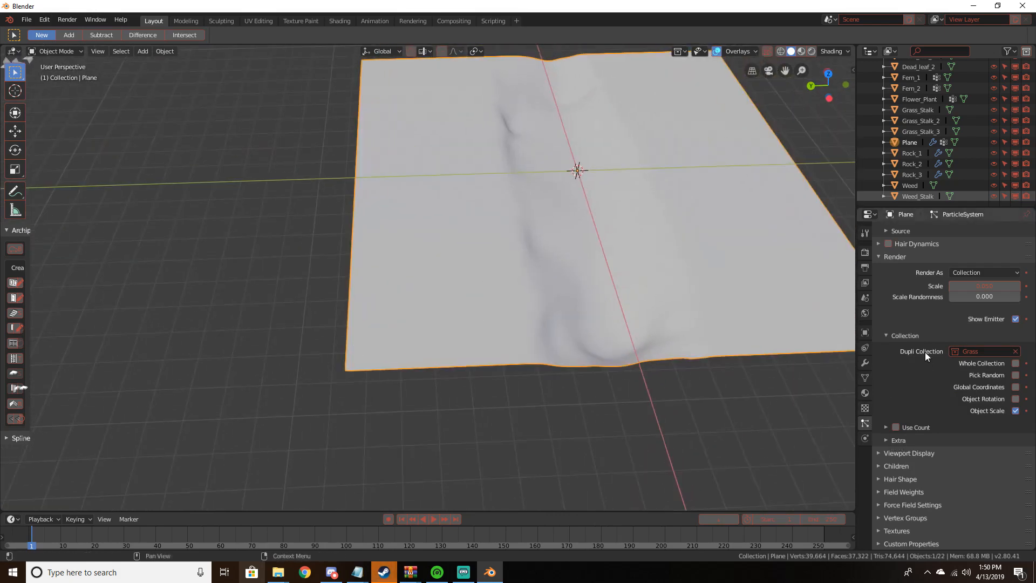
scroll(671, 310, down, 3)
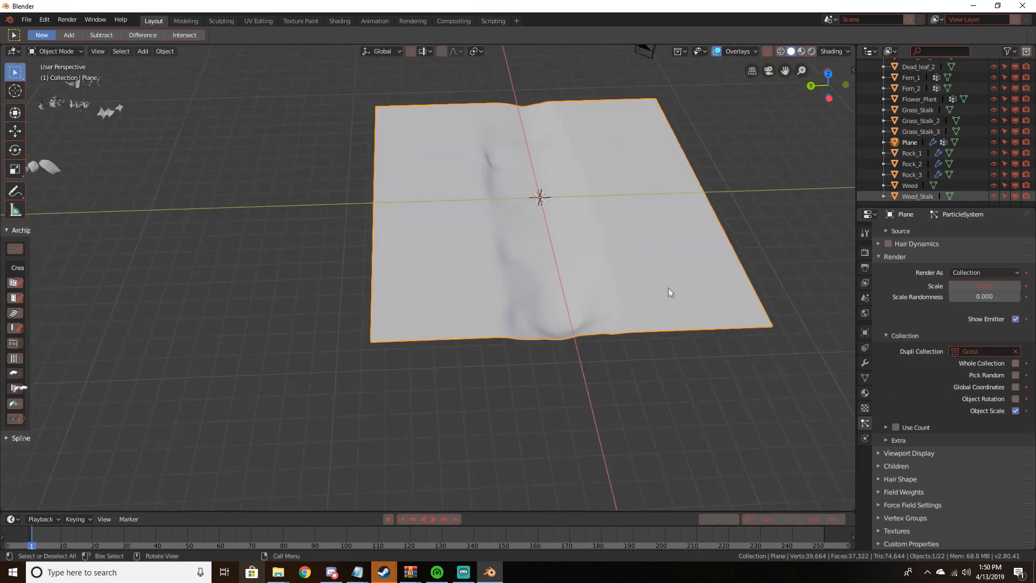
middle_drag(668, 287, 565, 343)
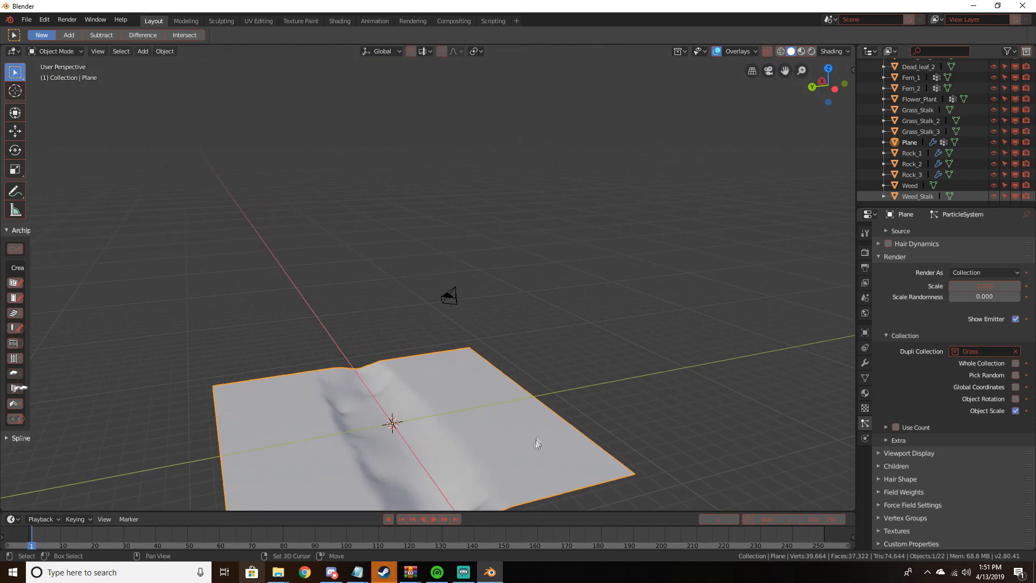
shift+middle_drag(536, 444, 651, 277)
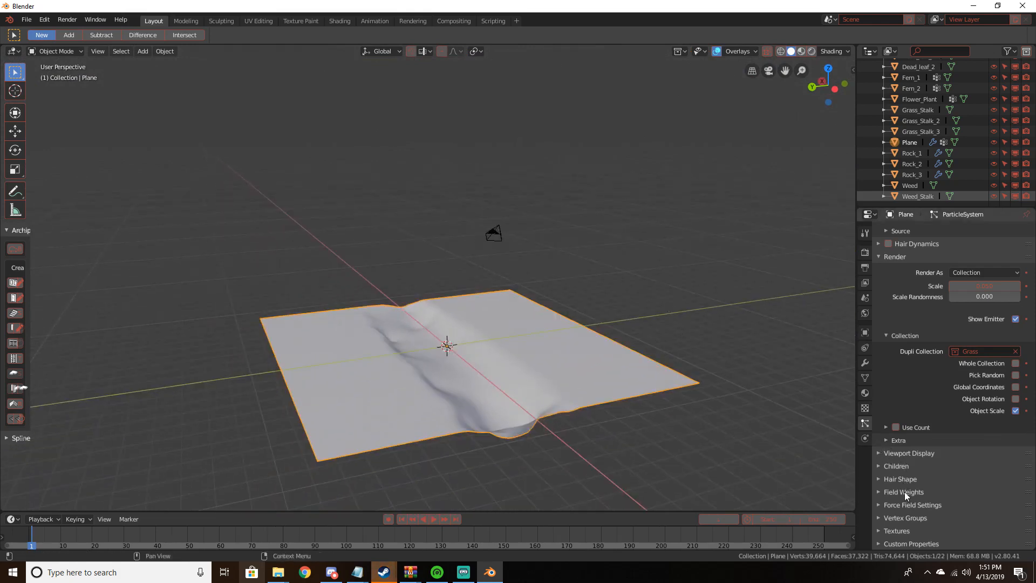
Assign the vertex group named Group to the particle system's Density and inspect the ground plane
click(908, 517)
scroll(908, 523, down, 5)
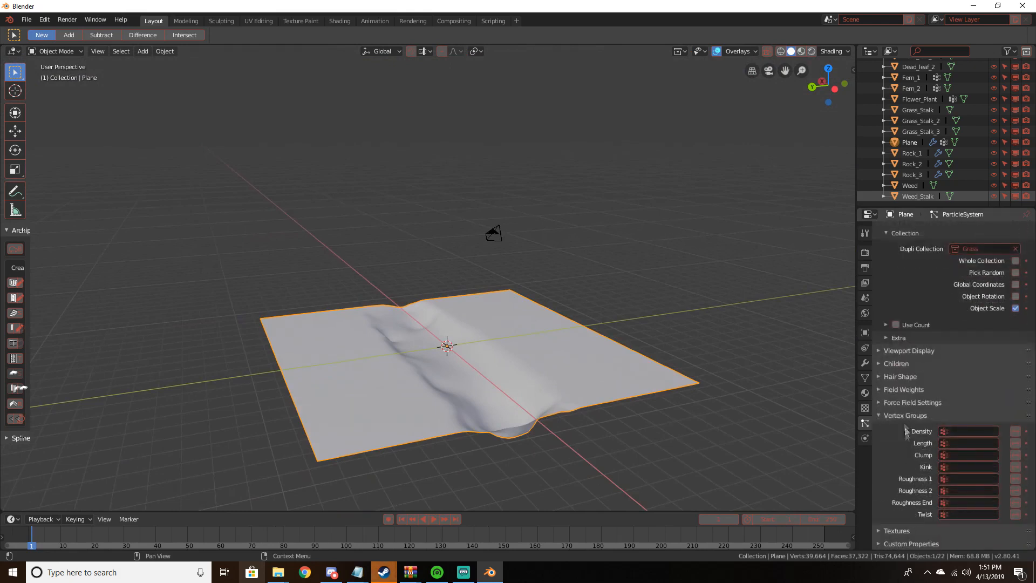
click(958, 432)
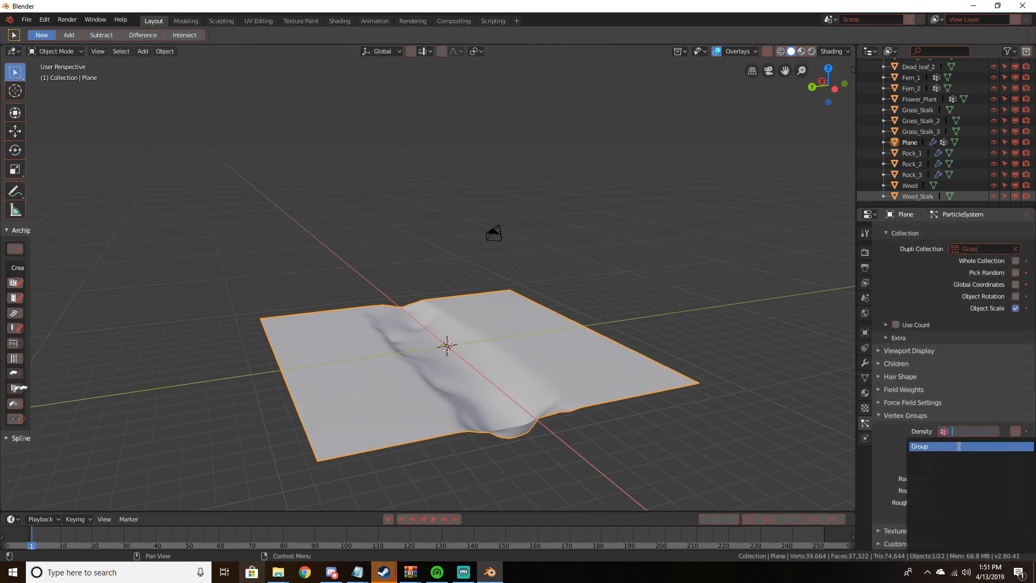
click(959, 446)
middle_drag(677, 350, 492, 302)
scroll(492, 303, up, 2)
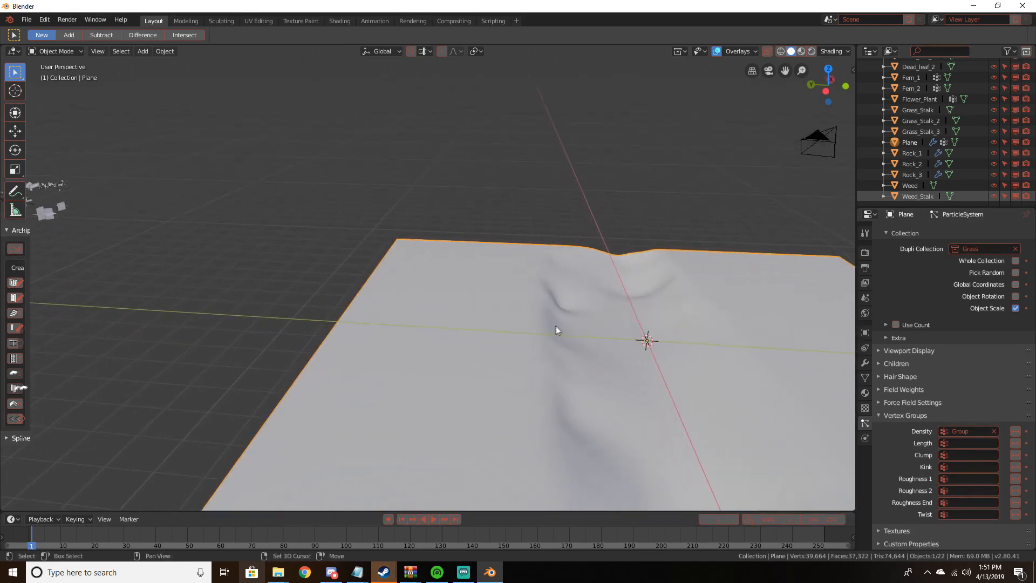
middle_drag(672, 339, 505, 231)
scroll(646, 281, down, 5)
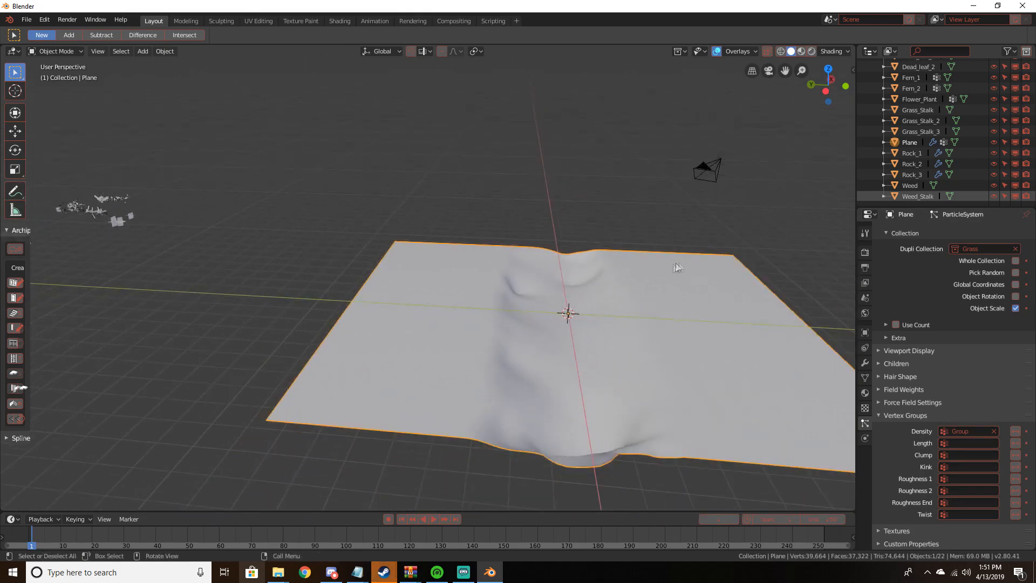
Render the hair particles as Object, with Bushy_Grass_2 as the Instance Object
scroll(896, 348, up, 10)
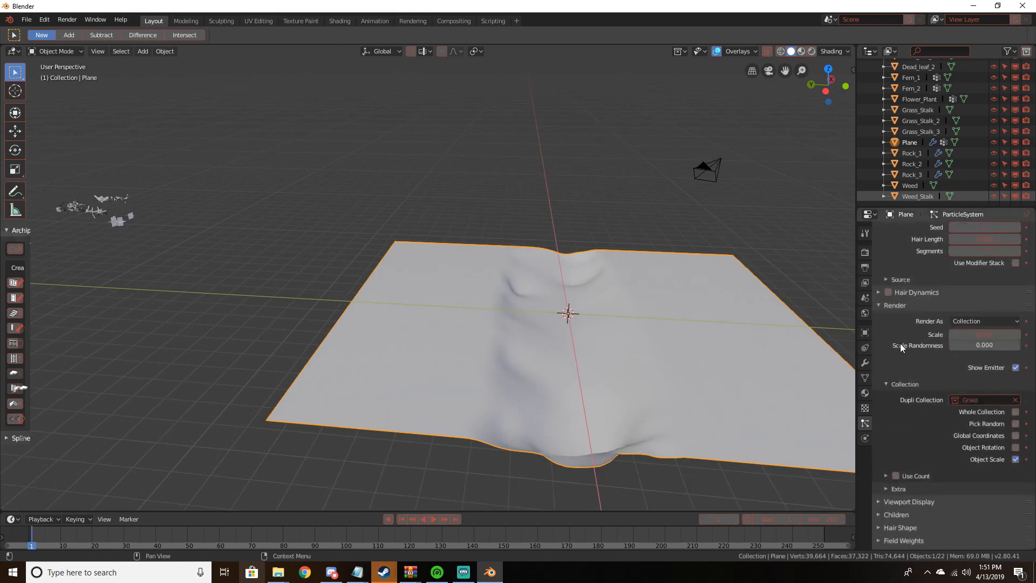
scroll(900, 343, down, 5)
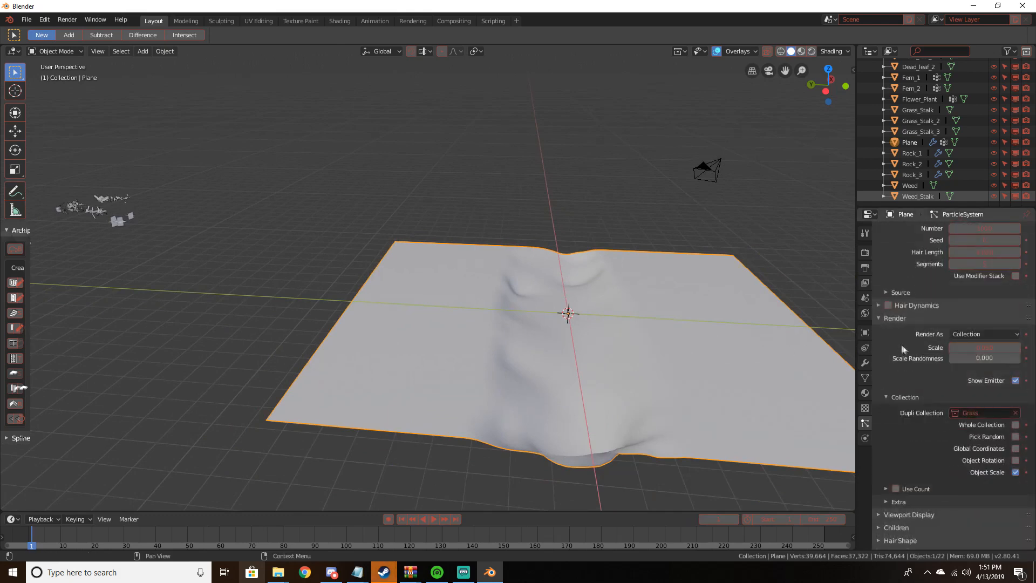
click(979, 334)
click(973, 297)
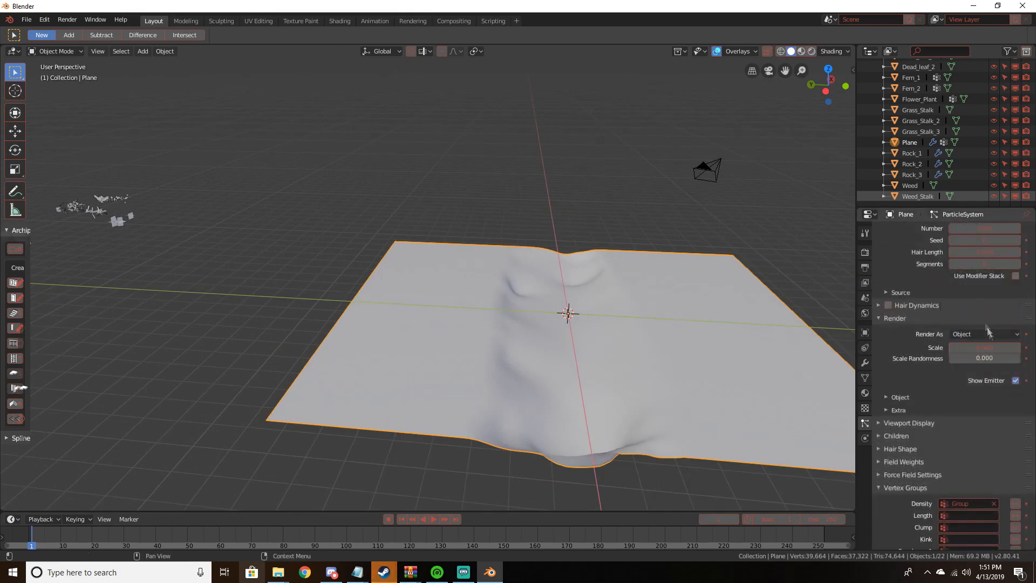
click(983, 412)
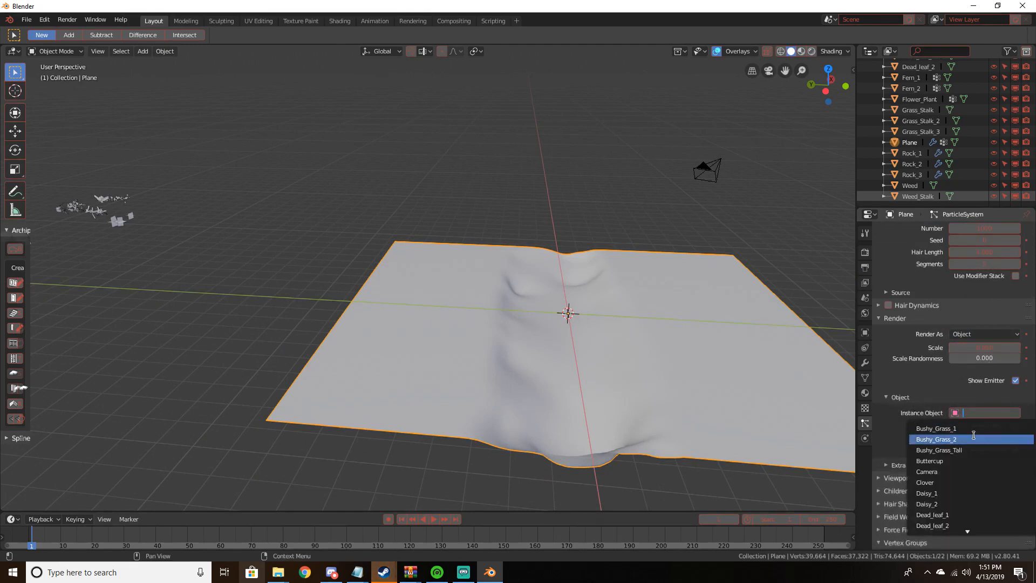
click(971, 432)
Set the hair particles to render as Collection again and inspect the scattered instances across the ground plane
click(978, 334)
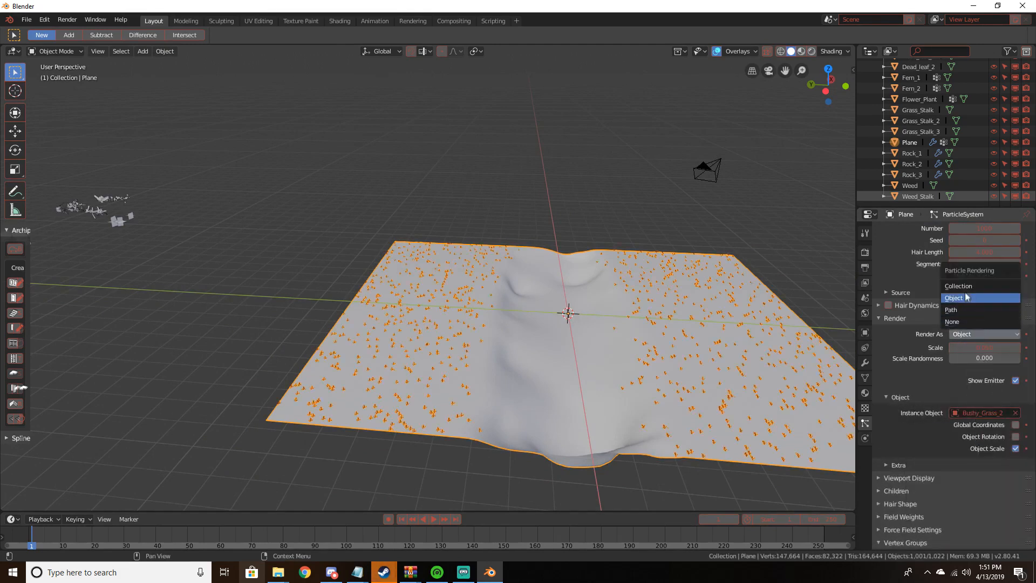
click(970, 286)
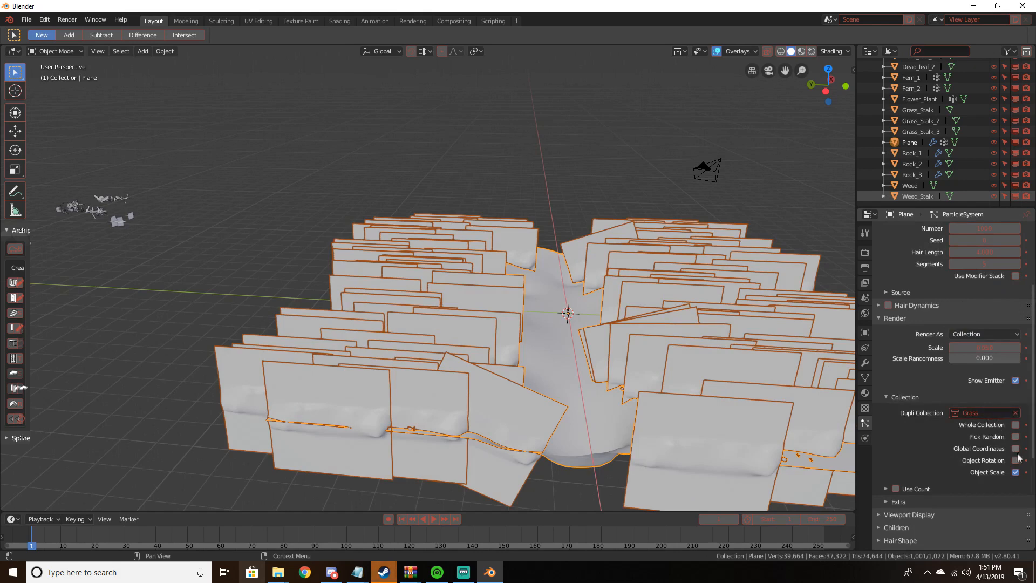
scroll(743, 355, down, 8)
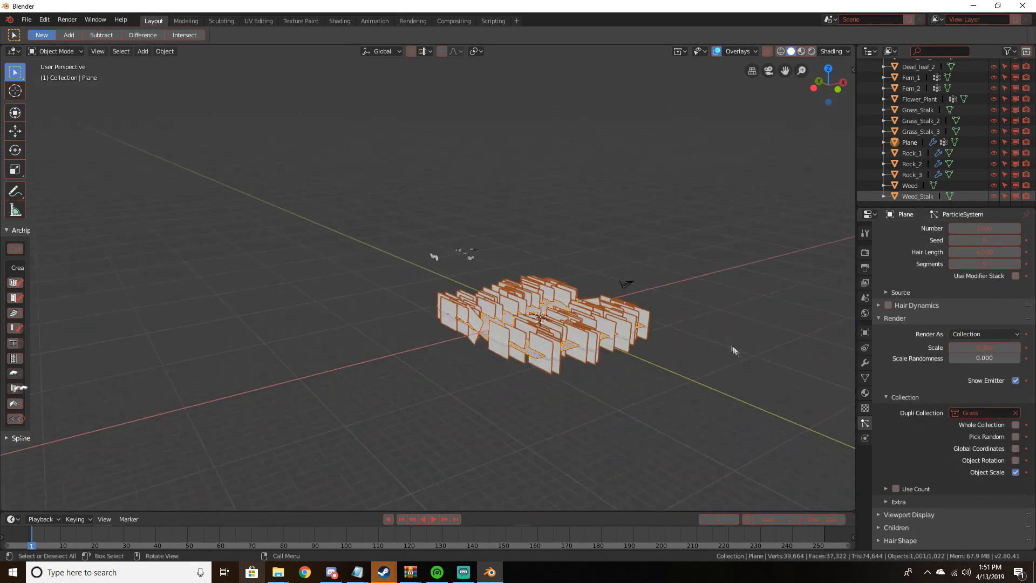
middle_drag(743, 355, 513, 318)
scroll(555, 383, up, 5)
scroll(618, 311, up, 4)
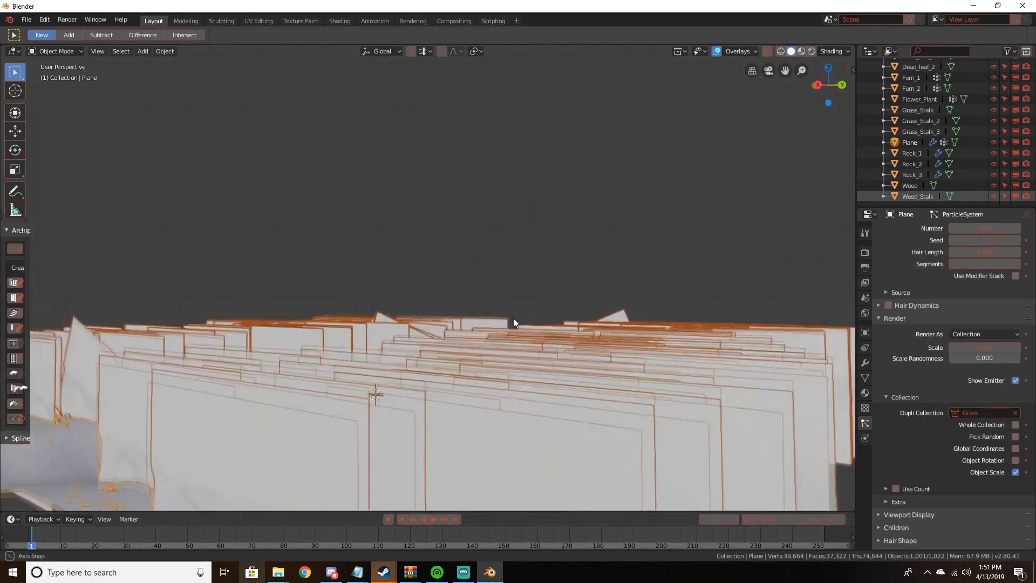
key(z)
click(536, 266)
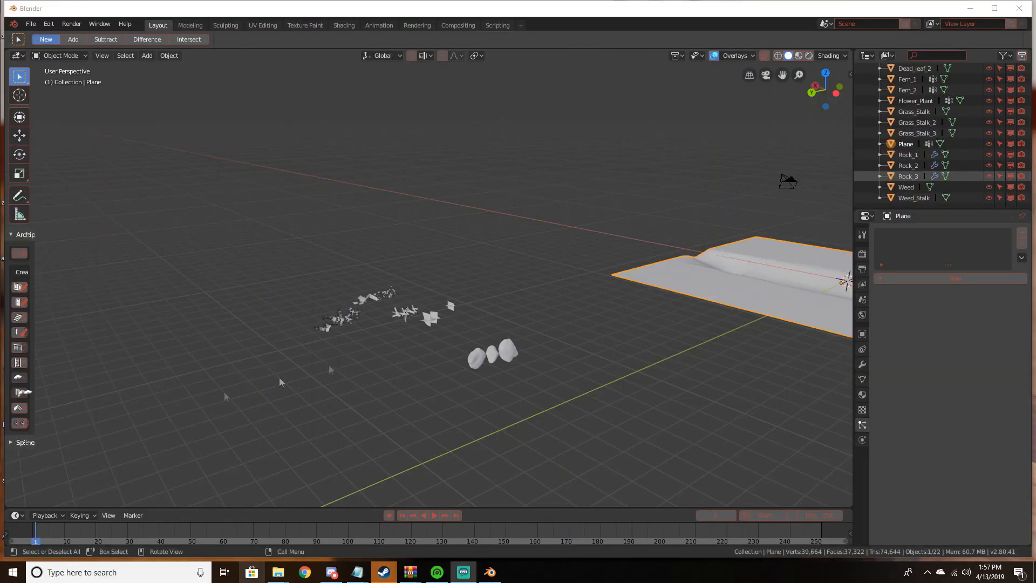
Examine the bare ground plane and the plant and rock assets beside it from several angles
middle_drag(786, 178, 264, 153)
scroll(264, 153, down, 5)
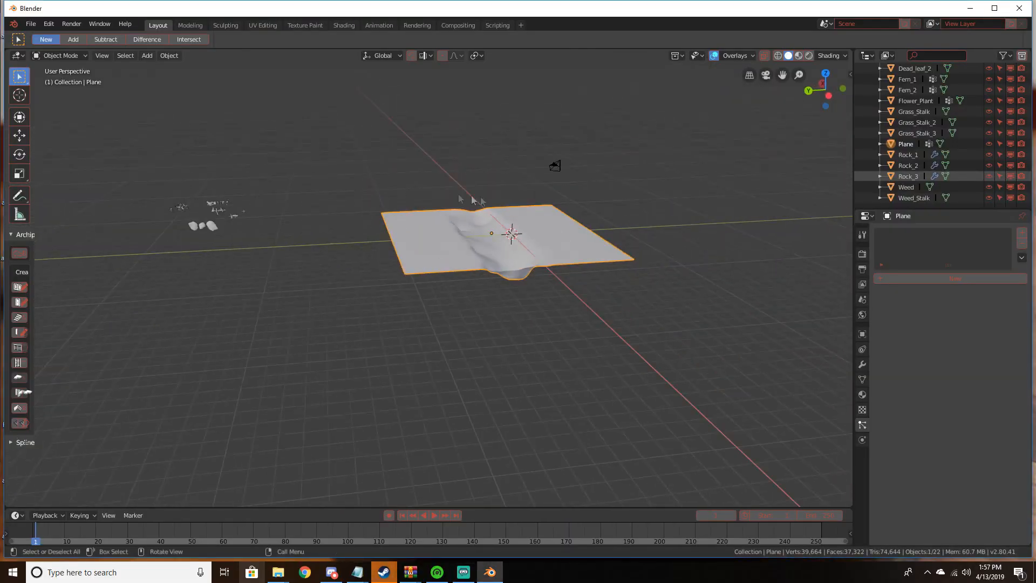
middle_drag(505, 196, 565, 235)
scroll(588, 239, up, 6)
scroll(595, 232, down, 6)
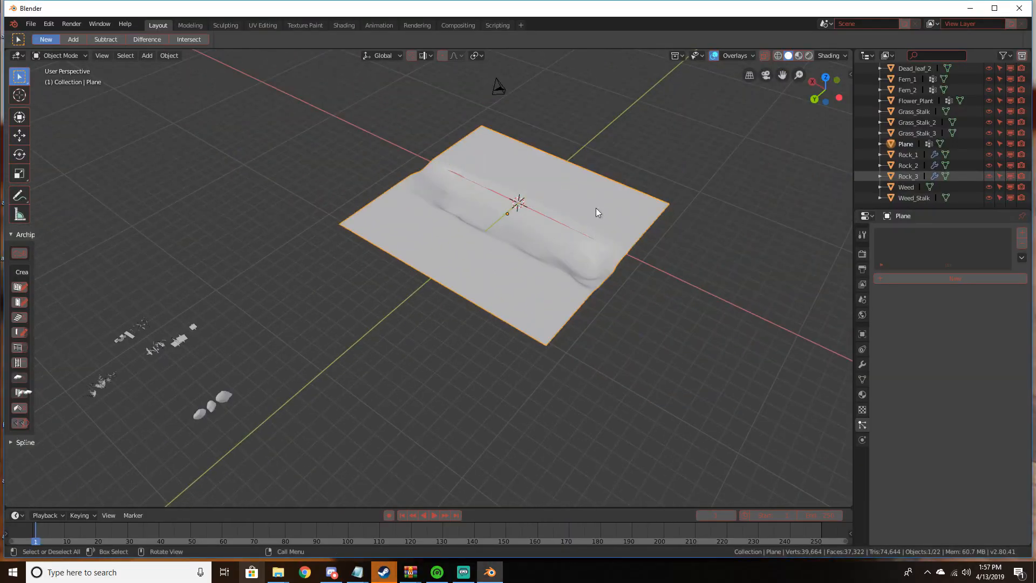
shift+middle_drag(485, 232, 693, 163)
scroll(675, 227, up, 7)
shift+middle_drag(677, 227, 448, 284)
scroll(453, 275, down, 5)
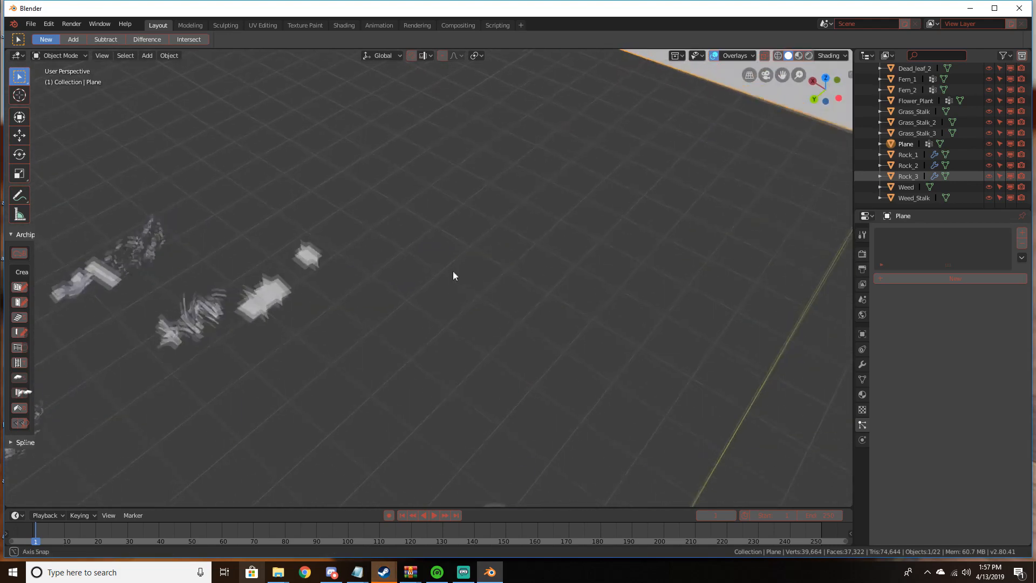
shift+middle_drag(654, 221, 441, 280)
scroll(441, 280, up, 3)
scroll(441, 280, down, 5)
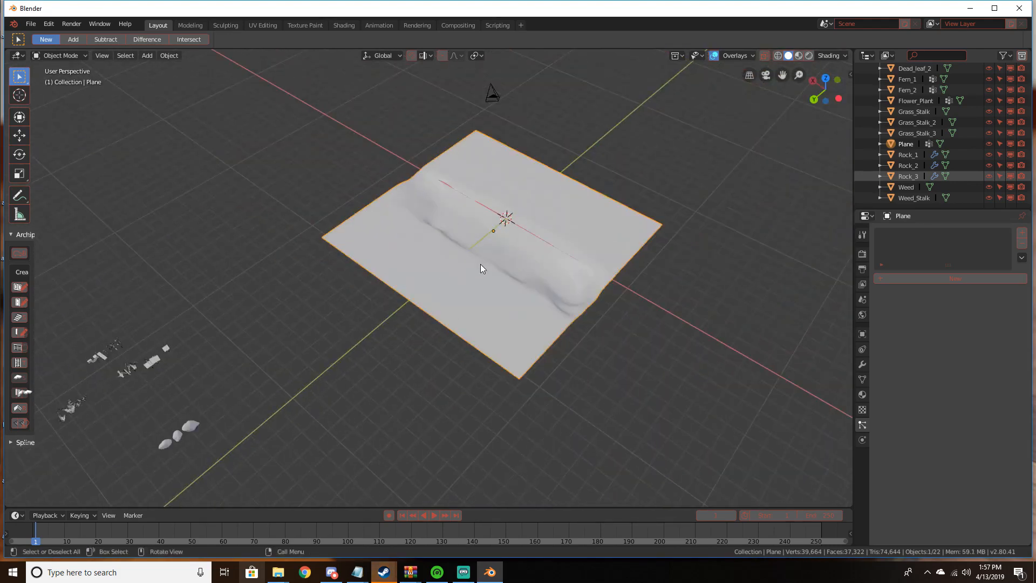
Look over the sculpted channel in the ground plane and the separate groups of plant and rock models near it
middle_drag(528, 175, 584, 316)
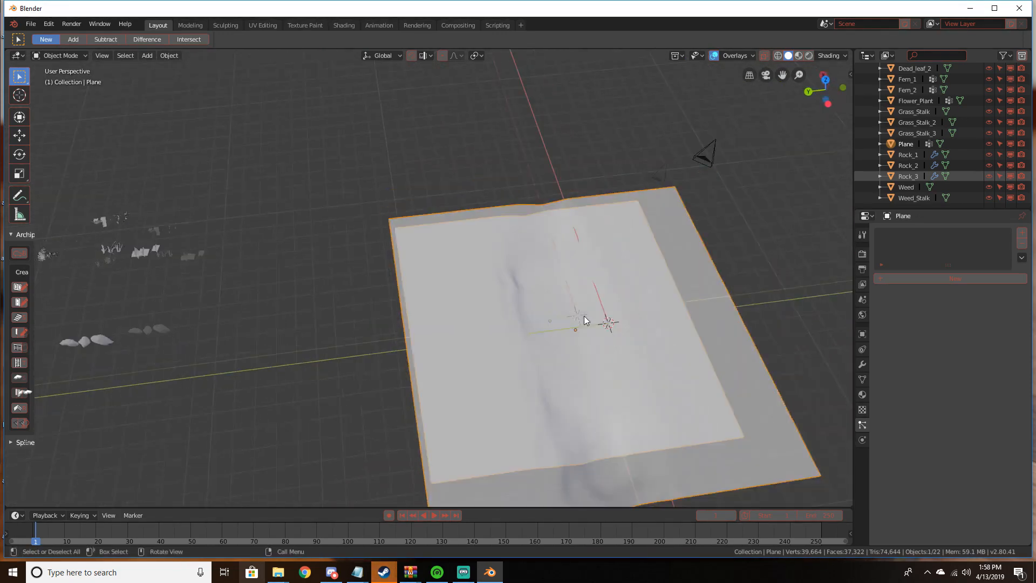
scroll(578, 313, down, 3)
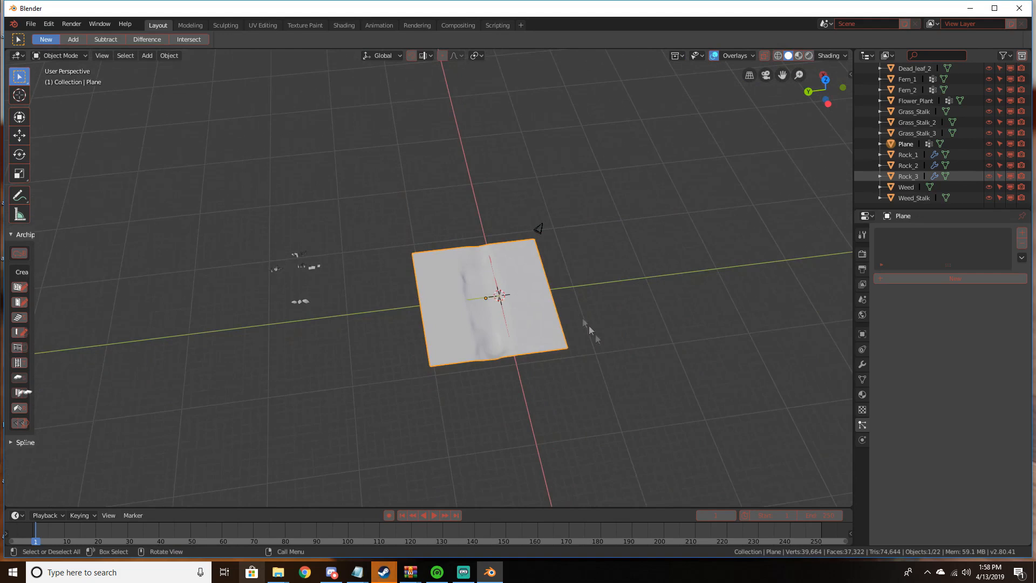
scroll(572, 330, up, 5)
shift+middle_drag(400, 300, 434, 228)
scroll(435, 228, up, 3)
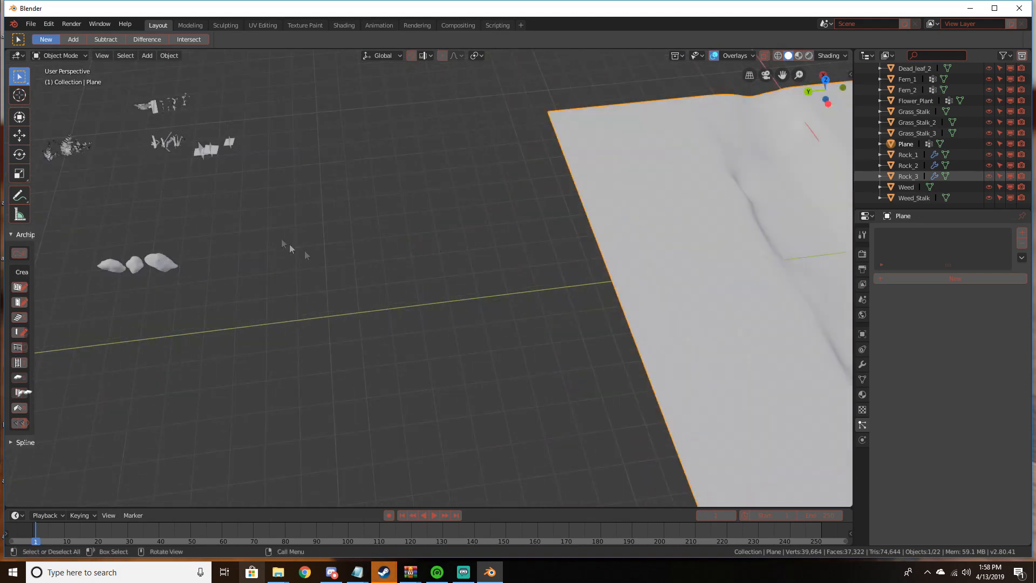
shift+middle_drag(568, 225, 522, 181)
scroll(406, 206, down, 5)
scroll(526, 206, up, 4)
shift+middle_drag(441, 215, 539, 333)
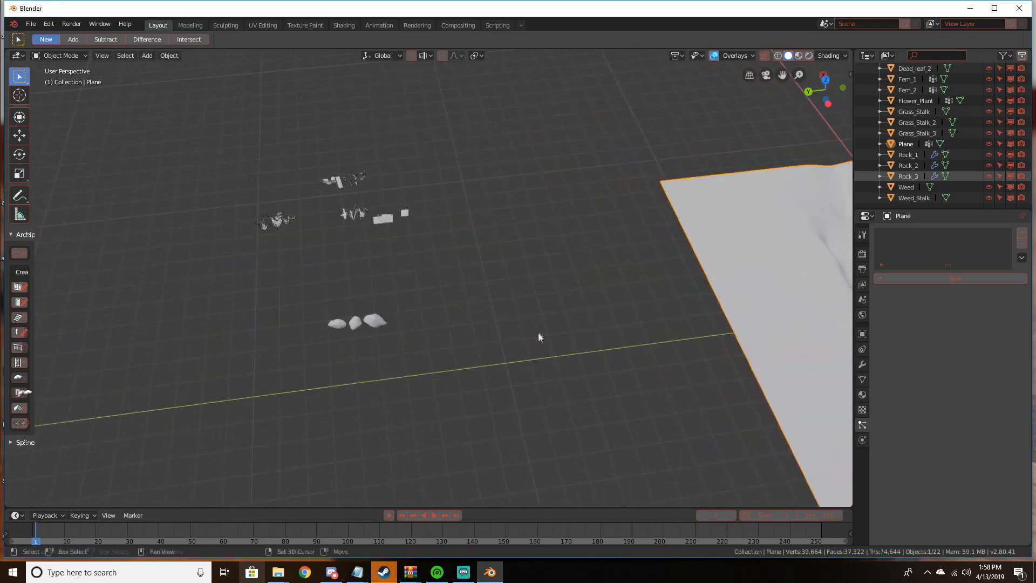
scroll(474, 300, up, 4)
scroll(474, 299, down, 5)
middle_drag(501, 306, 727, 335)
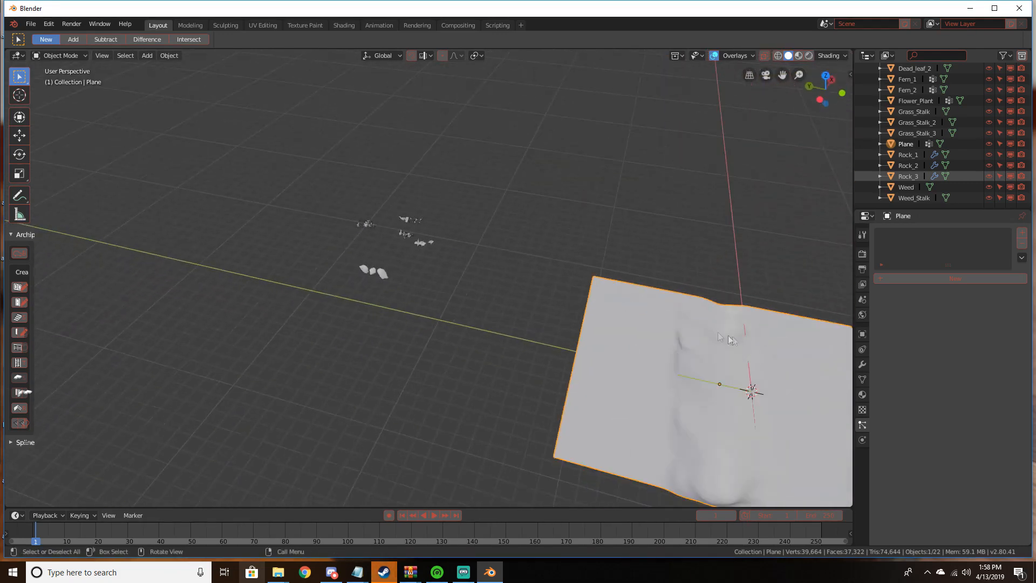
Add a new Hair particle system to the ground plane and set it to render as Collection
click(920, 281)
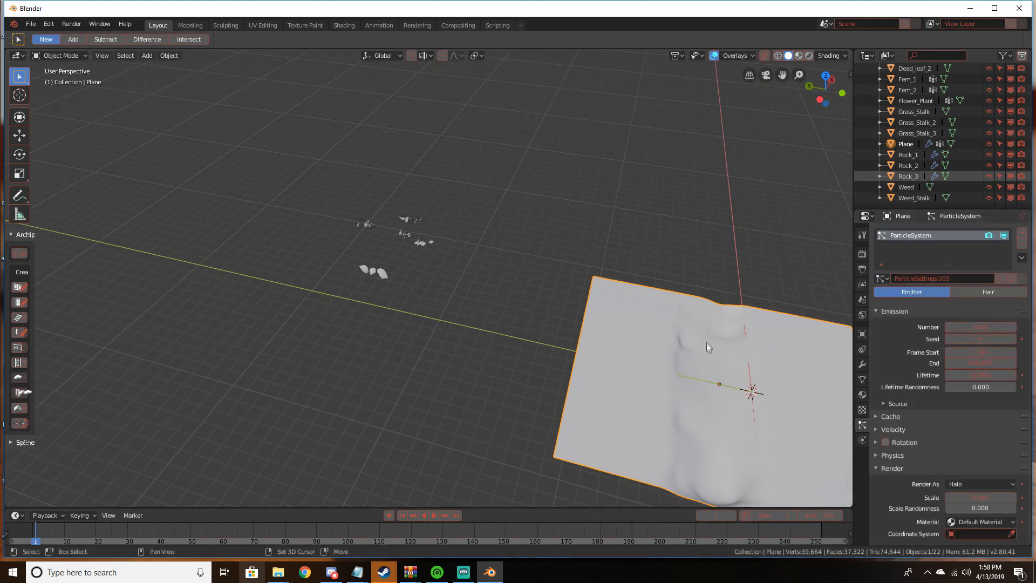
shift+middle_drag(707, 346, 593, 329)
scroll(421, 223, up, 5)
scroll(421, 222, down, 3)
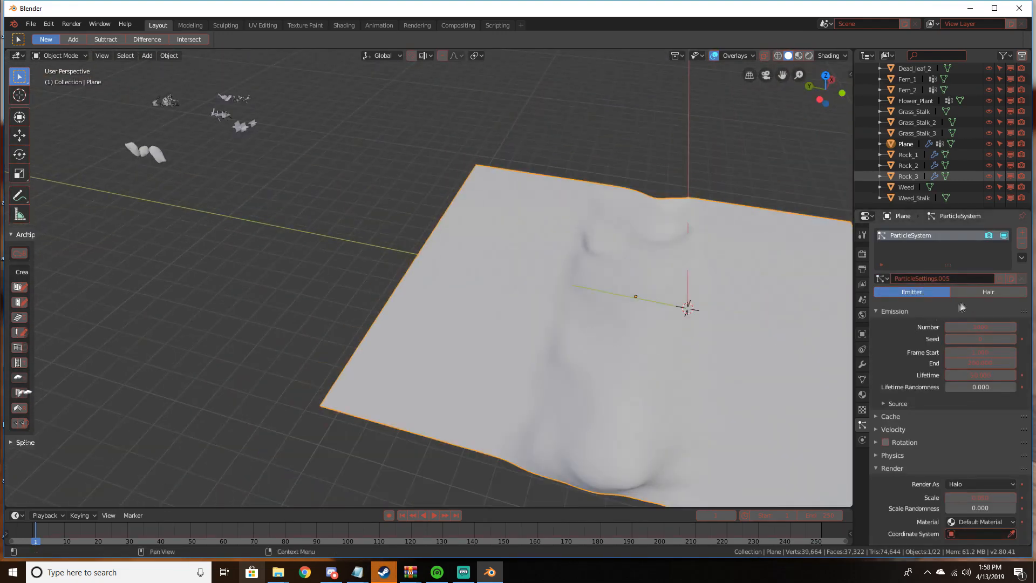
click(987, 292)
click(987, 443)
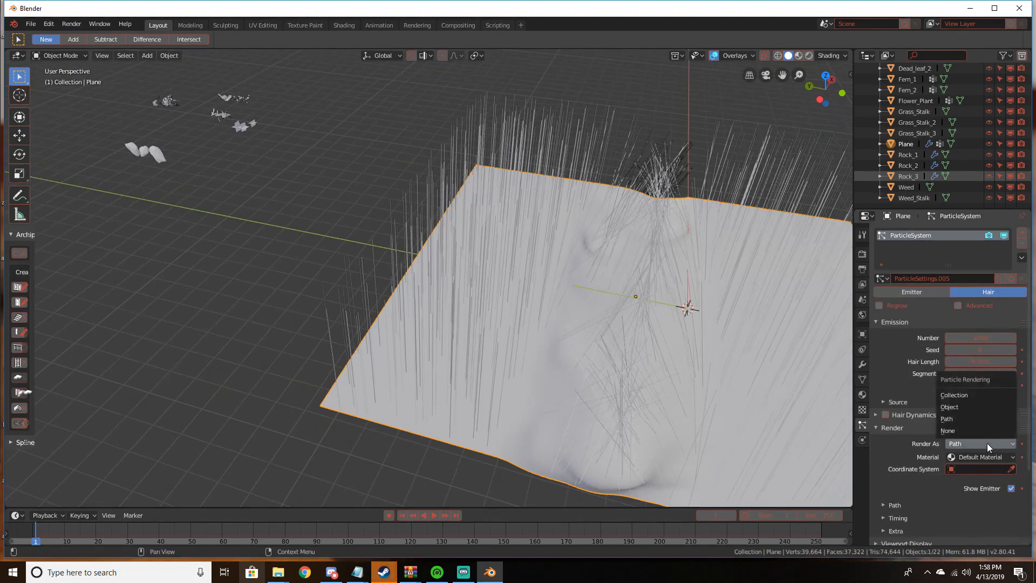
click(957, 393)
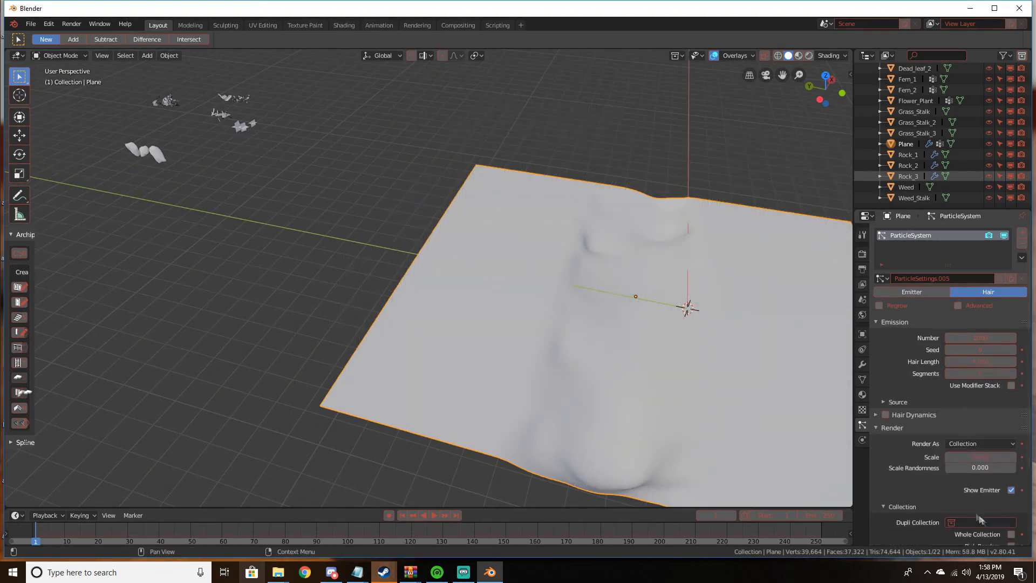
Choose eek as the Dupli Collection for the hair particles and check the instances' orientation on the plane
scroll(955, 481, down, 5)
scroll(911, 426, up, 3)
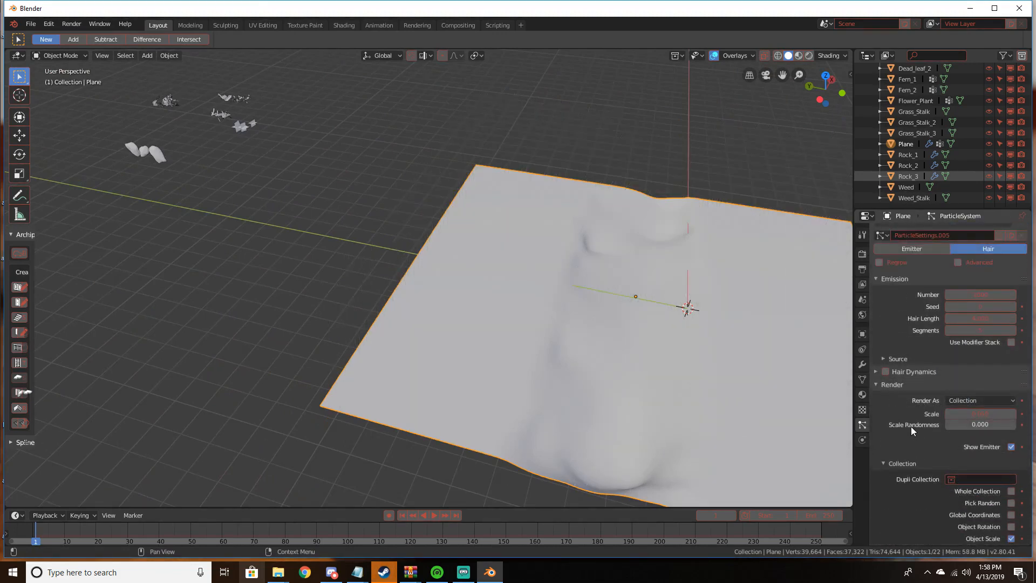
scroll(911, 426, down, 3)
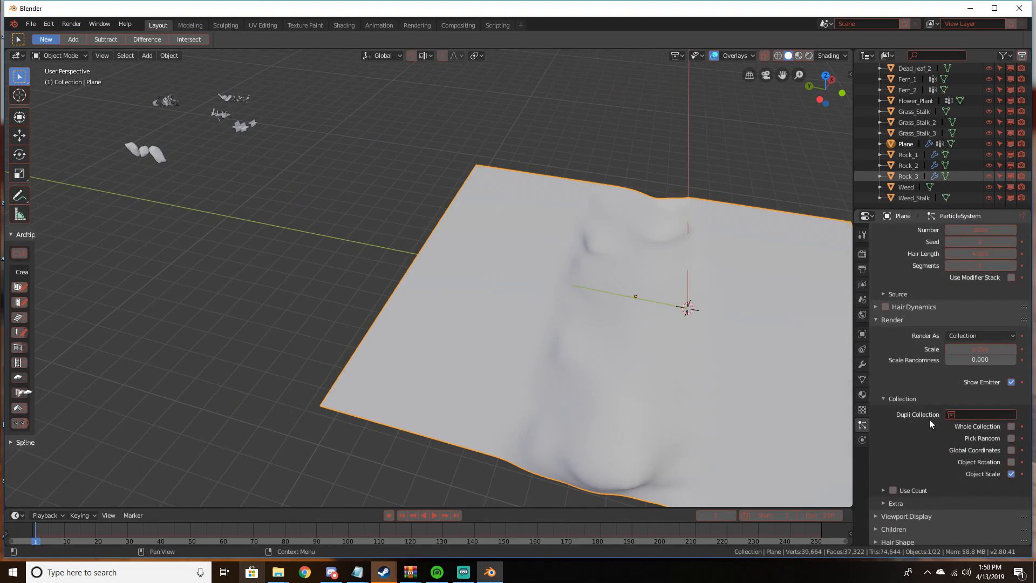
middle_drag(619, 354, 646, 340)
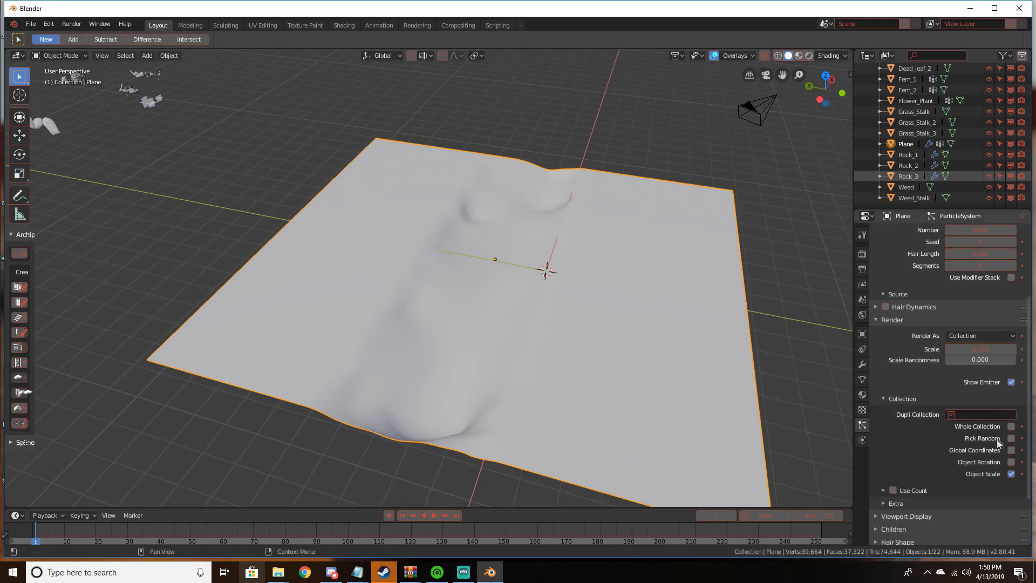
click(981, 414)
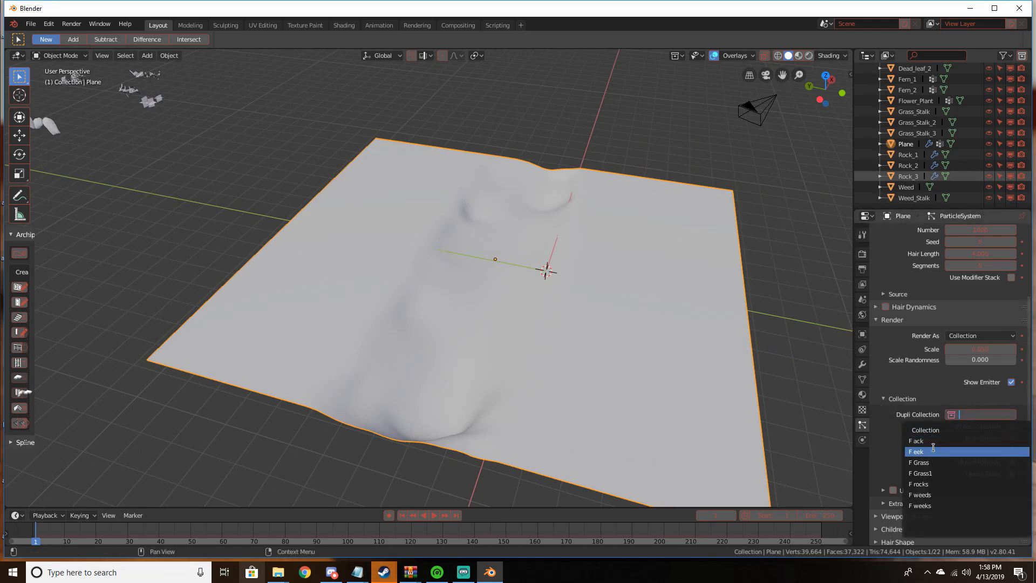
click(916, 451)
middle_drag(701, 399, 553, 295)
scroll(581, 337, up, 3)
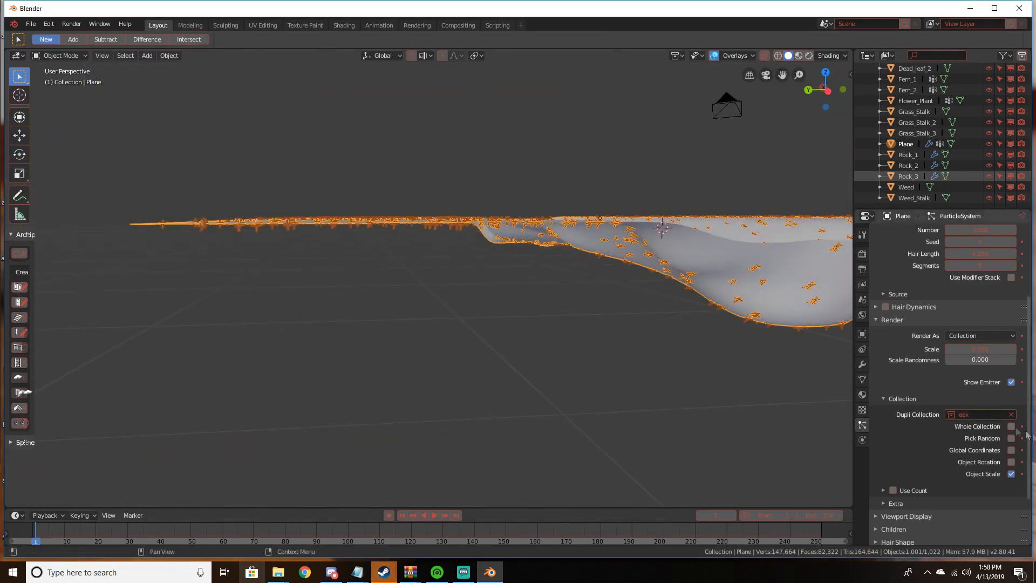
Turn on Object Rotation for the collection instances and inspect the scattered grass near and far
click(1011, 461)
middle_drag(776, 309, 681, 339)
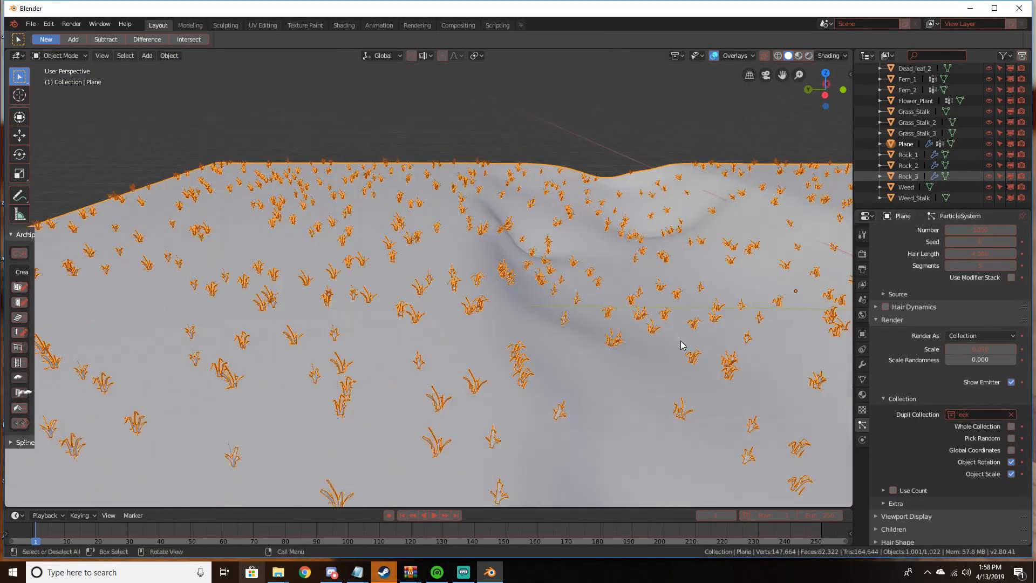
scroll(681, 340, up, 5)
scroll(681, 340, down, 5)
scroll(685, 337, down, 5)
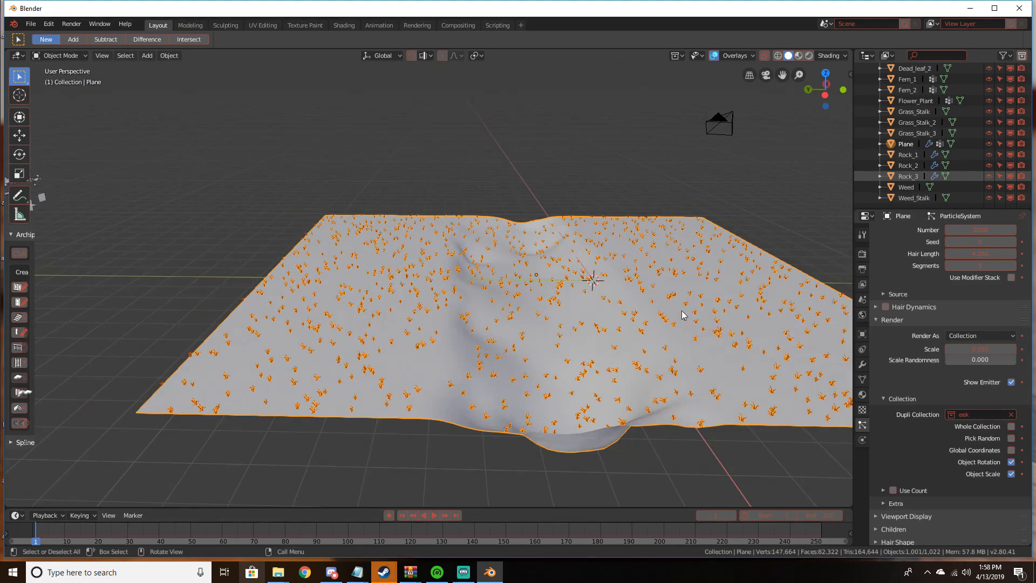
middle_drag(608, 292, 569, 302)
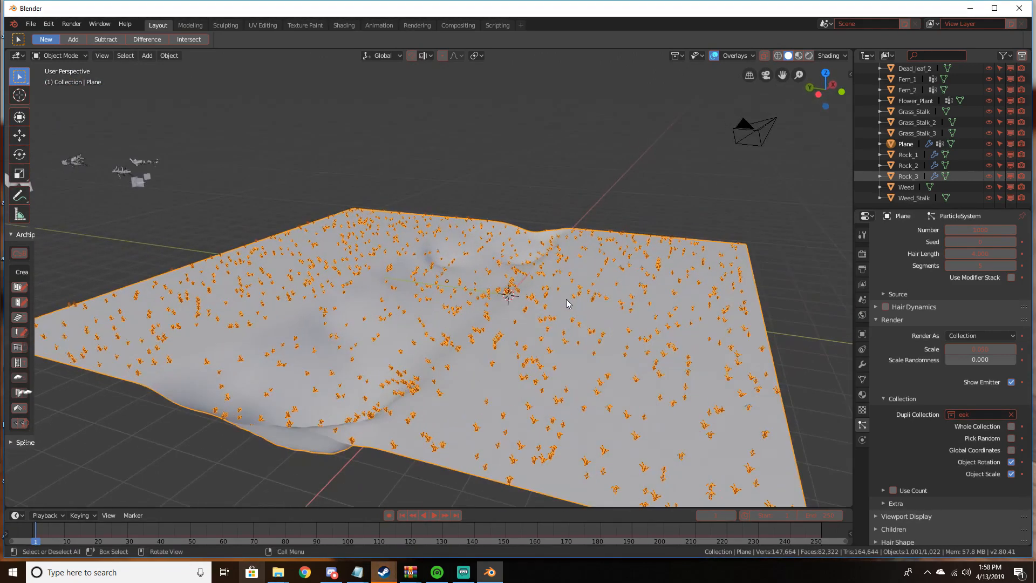
scroll(566, 305, up, 3)
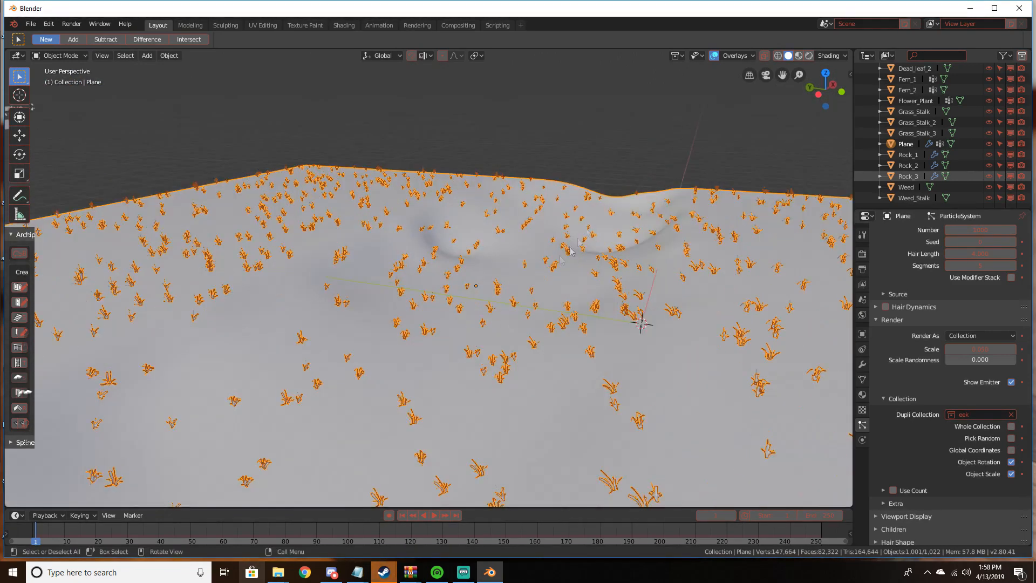
scroll(596, 280, down, 4)
middle_drag(570, 253, 737, 251)
Assign the vertex group named Group to the Density of the new hair particle system
scroll(955, 459, down, 3)
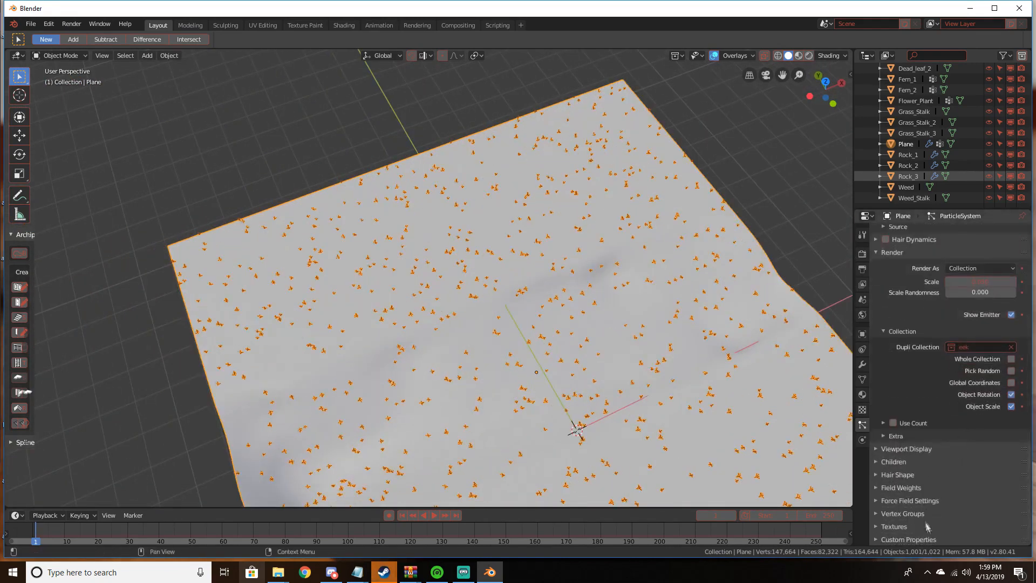
click(902, 513)
scroll(911, 507, down, 2)
click(966, 487)
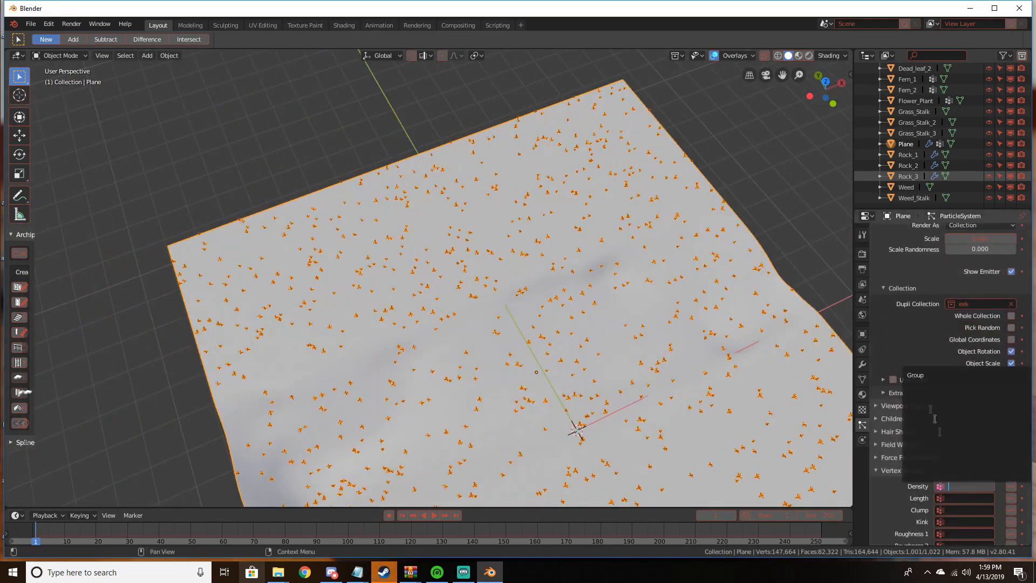
click(928, 374)
Inspect how the grass is distributed along the sculpted channel and on both sides of it
middle_drag(575, 430, 528, 322)
scroll(566, 322, up, 4)
middle_drag(601, 323, 442, 286)
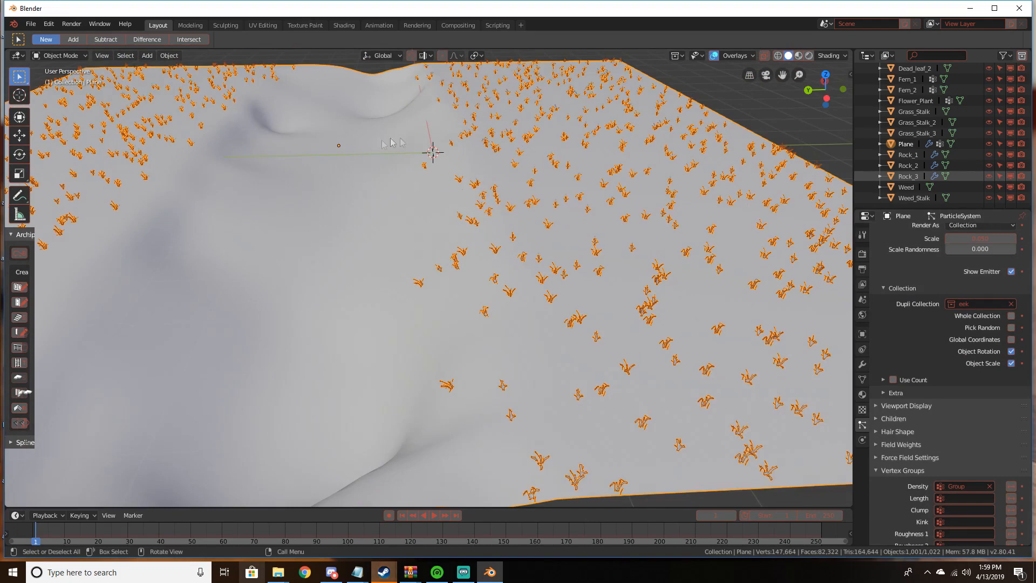
scroll(374, 196, down, 5)
middle_drag(375, 195, 430, 221)
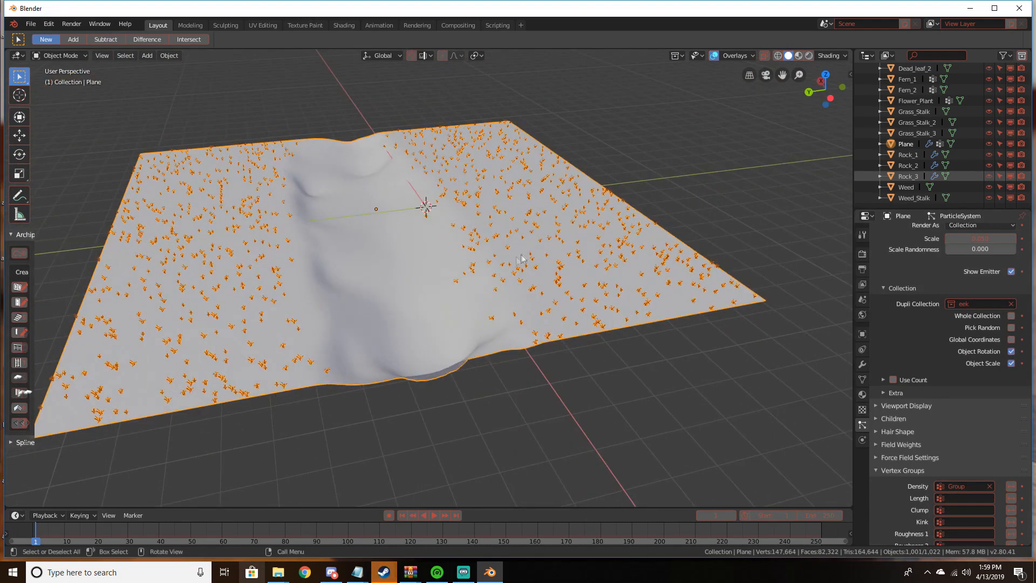
middle_drag(521, 258, 374, 254)
scroll(478, 304, up, 5)
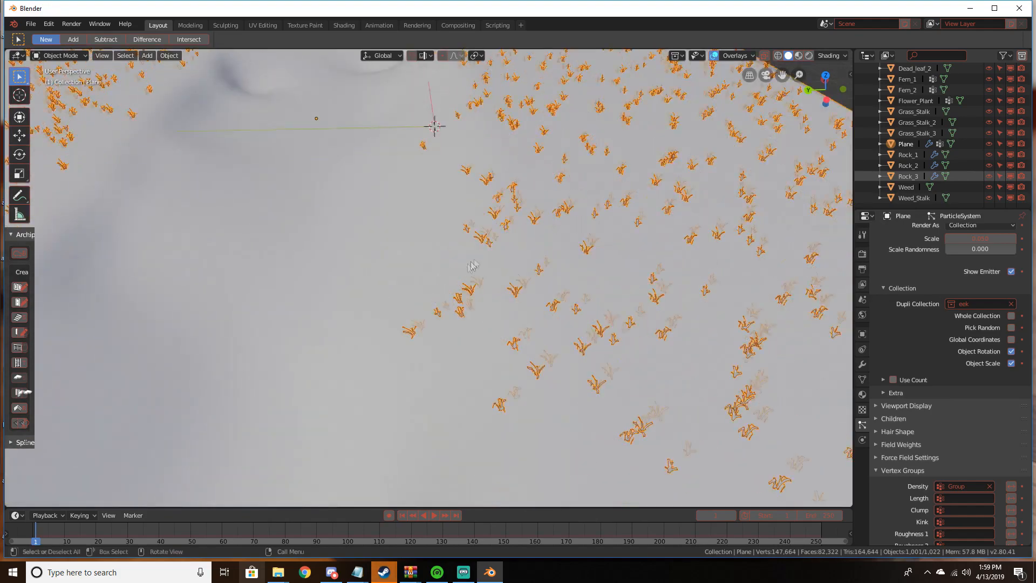
mouse_move(471, 258)
middle_down()
mouse_move(501, 238)
mouse_move(457, 258)
middle_up()
scroll(457, 258, down, 5)
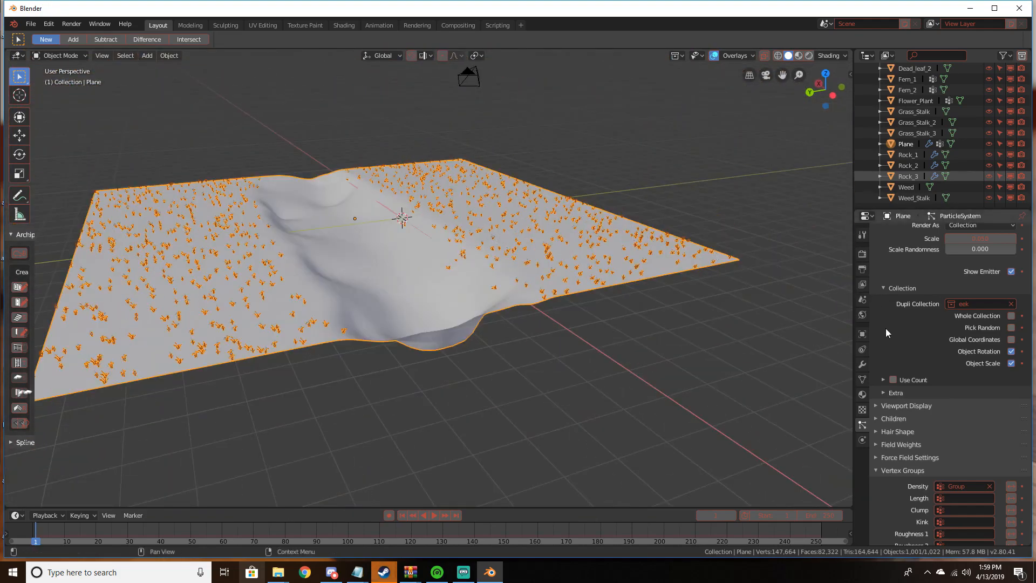
Set the Number of hair particles to 3500
scroll(895, 336, up, 10)
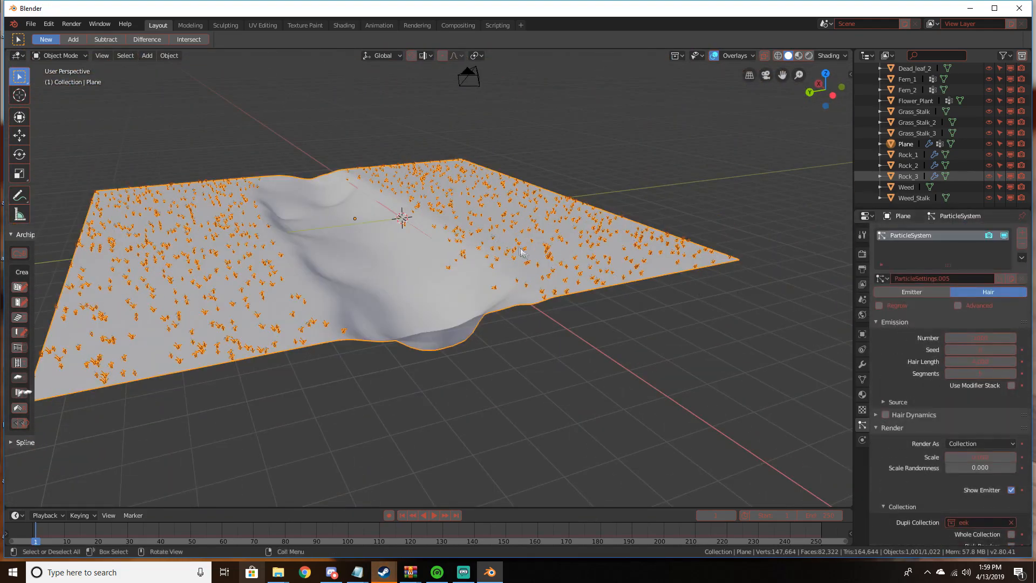
middle_drag(521, 252, 523, 293)
scroll(523, 293, up, 6)
scroll(522, 298, down, 3)
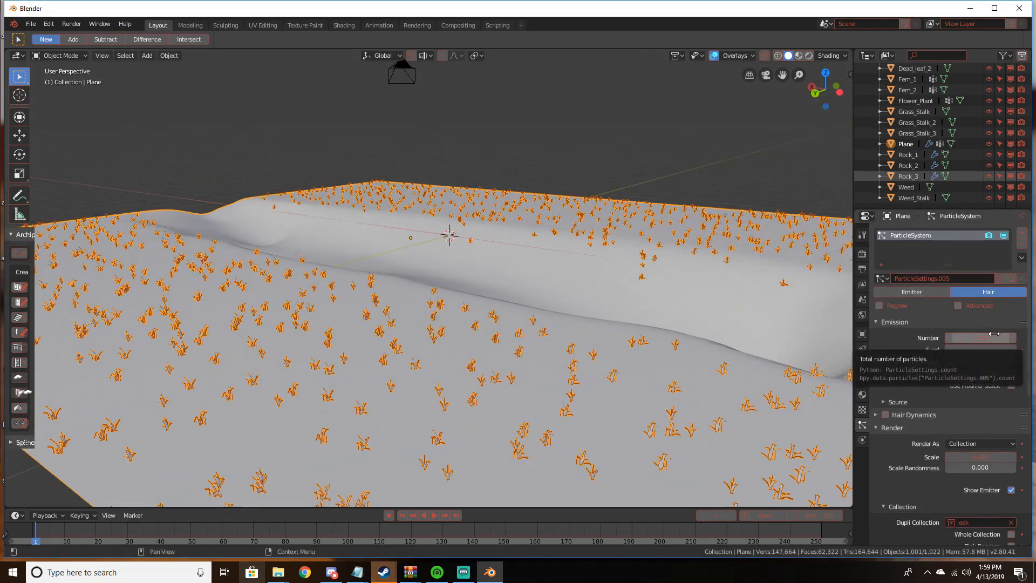
click(1012, 337)
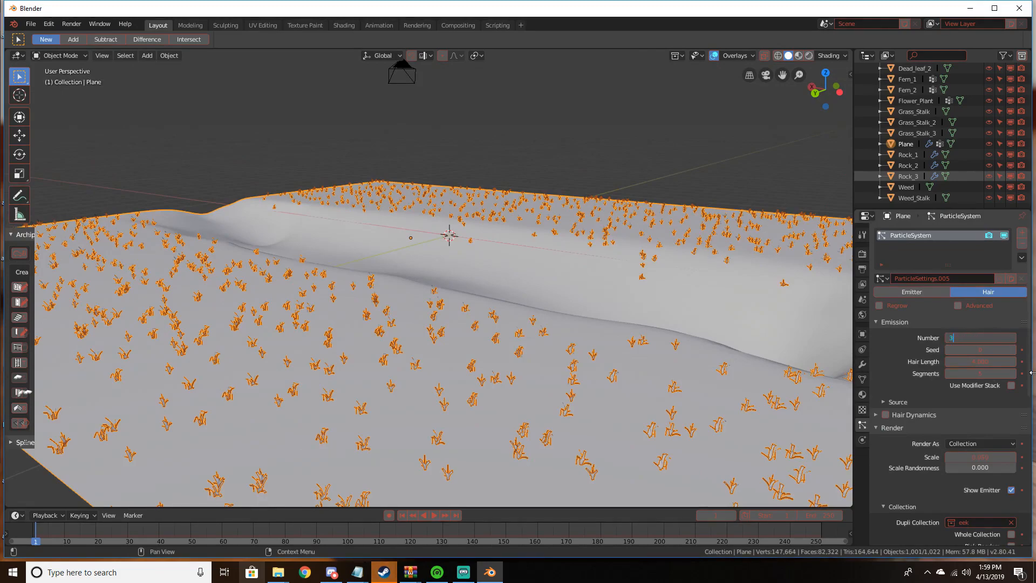
text(3500)
key(Return)
Preview the scattered grass in rendered shading and return to solid shading
mouse_move(626, 356)
middle_down()
mouse_move(513, 368)
mouse_move(511, 346)
middle_up()
key(z)
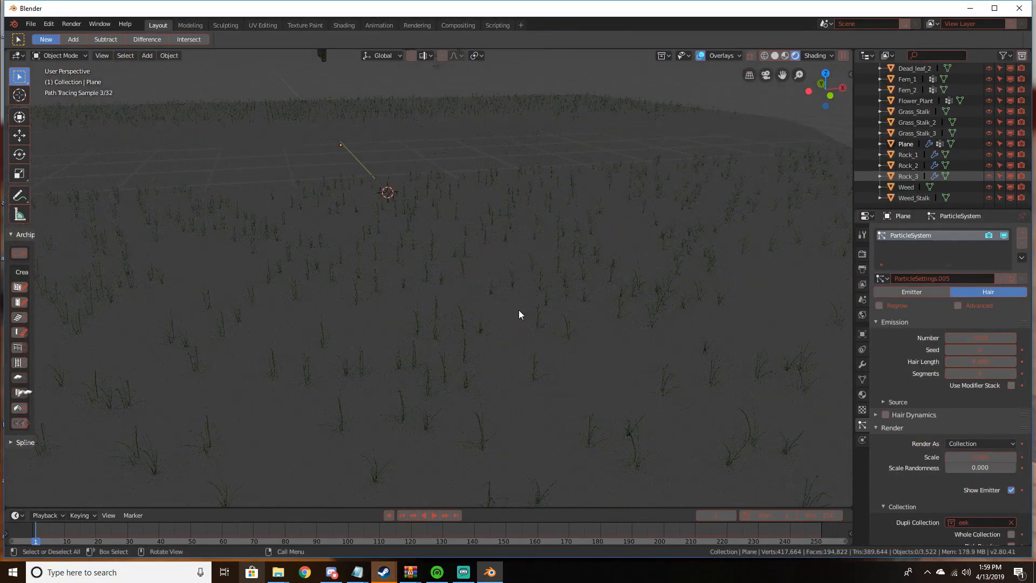
key(z)
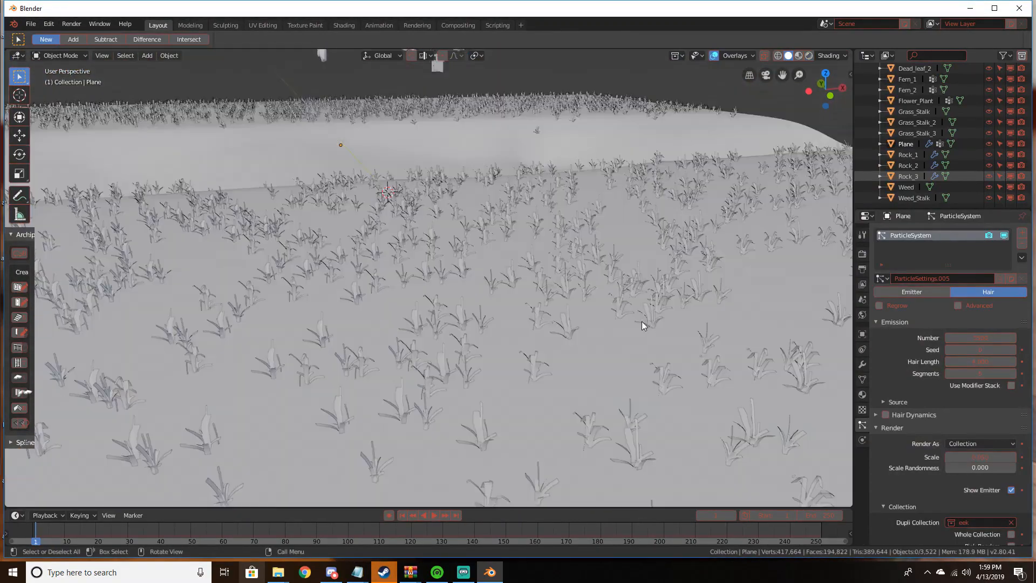
Increase the render Scale of the grass instances slightly and check their size across the ground plane
middle_drag(641, 322, 763, 318)
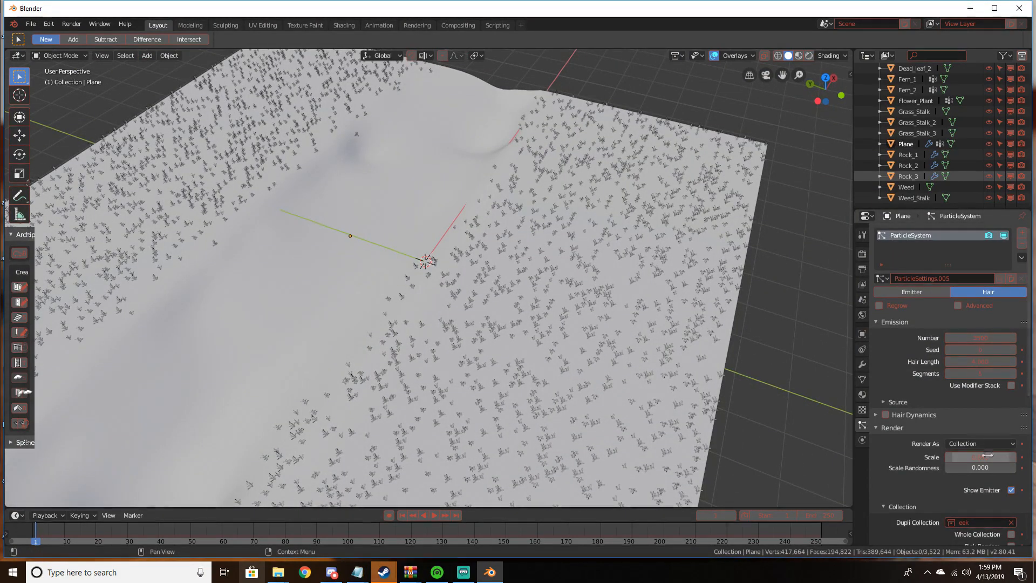
drag(981, 457, 995, 457)
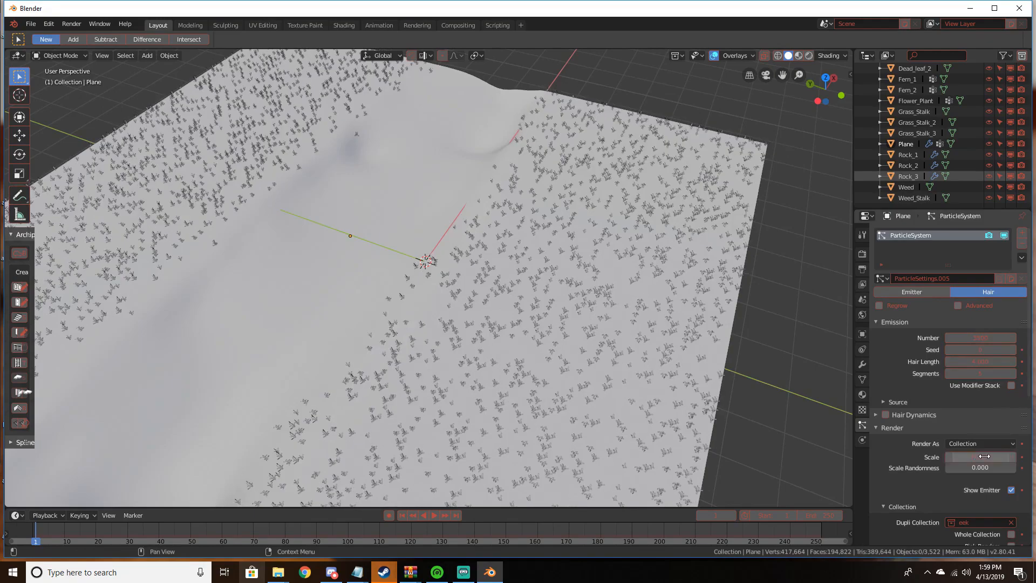
middle_drag(724, 367, 742, 331)
scroll(744, 319, up, 5)
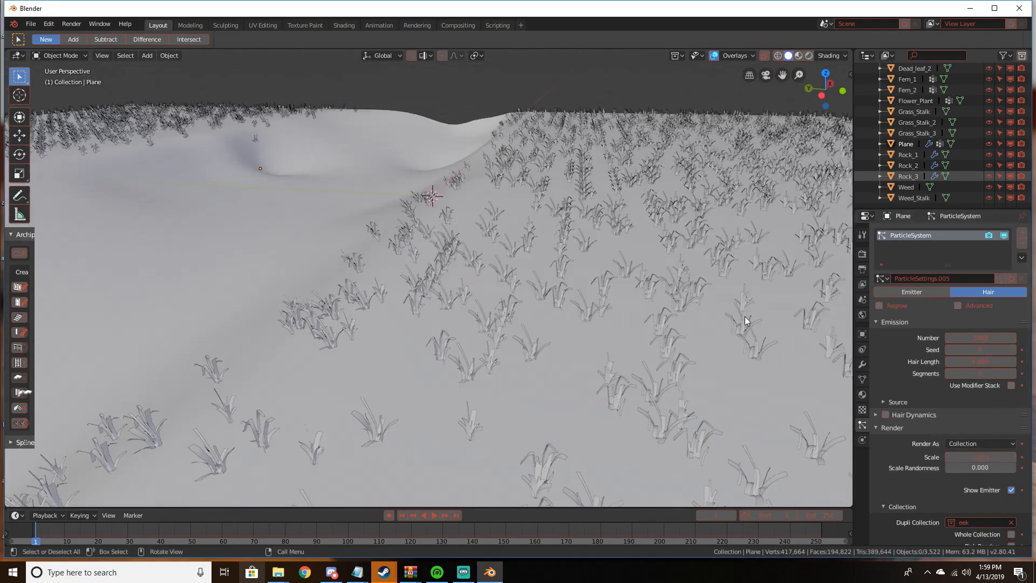
scroll(750, 306, down, 8)
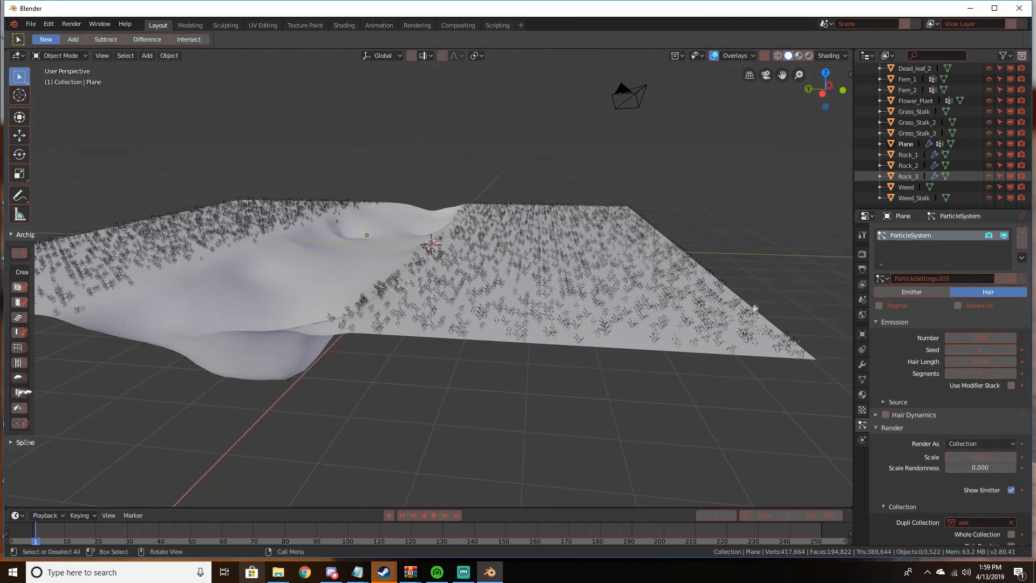
Add a second particle system to the ground plane and look over the plant and rock models available for it
click(1021, 233)
shift+middle_drag(526, 233, 798, 358)
shift+middle_drag(508, 305, 723, 328)
scroll(701, 330, up, 3)
shift+middle_drag(386, 361, 717, 490)
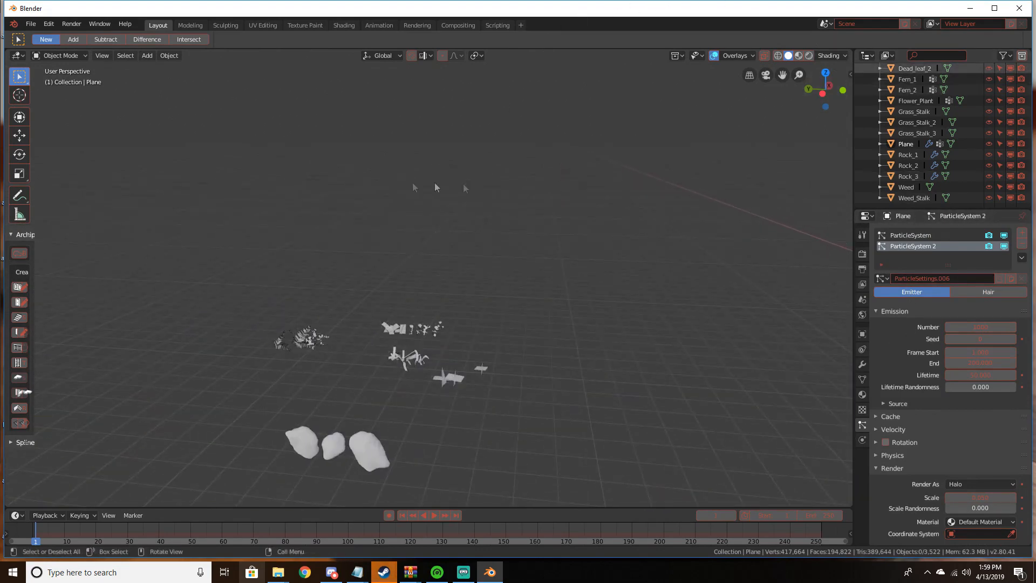
middle_drag(435, 188, 308, 247)
middle_drag(131, 475, 589, 453)
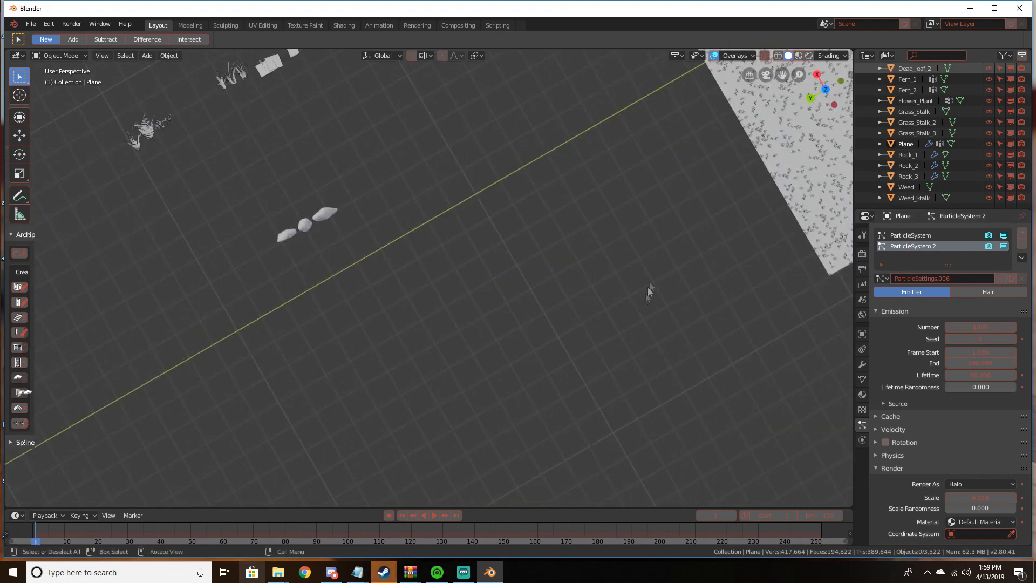
Select the ground plane's first particle system and set its Scale Randomness to 1.000
shift+middle_drag(681, 199, 365, 162)
scroll(357, 161, up, 3)
click(903, 237)
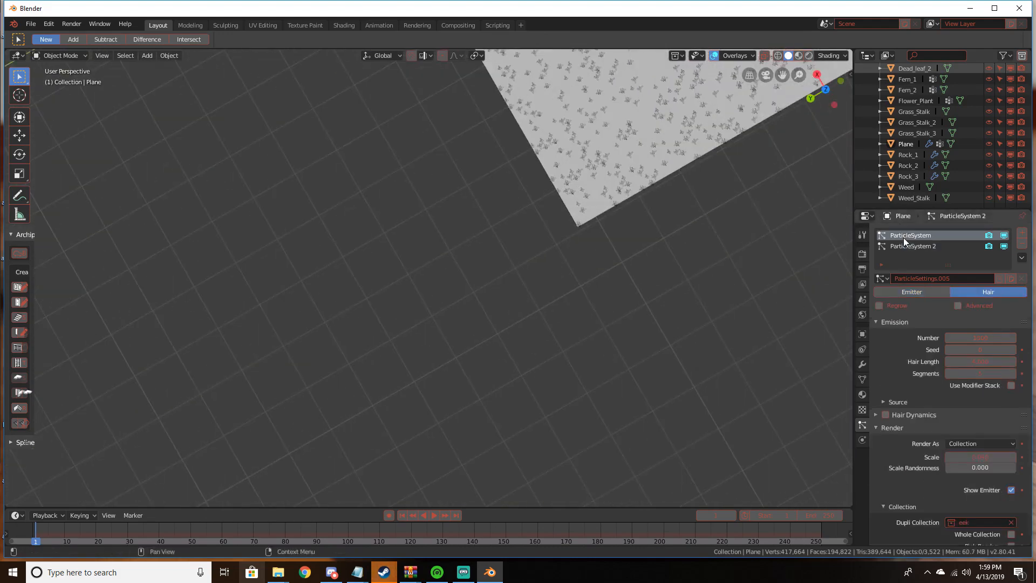
middle_drag(650, 252, 668, 202)
scroll(668, 201, up, 2)
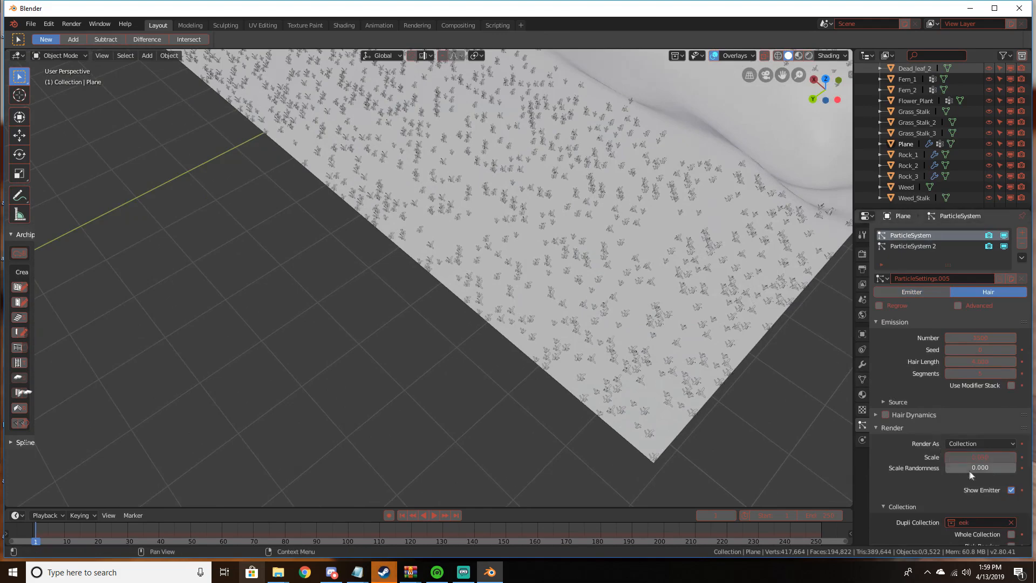
drag(966, 467, 1015, 467)
middle_drag(802, 355, 610, 212)
scroll(690, 437, up, 1)
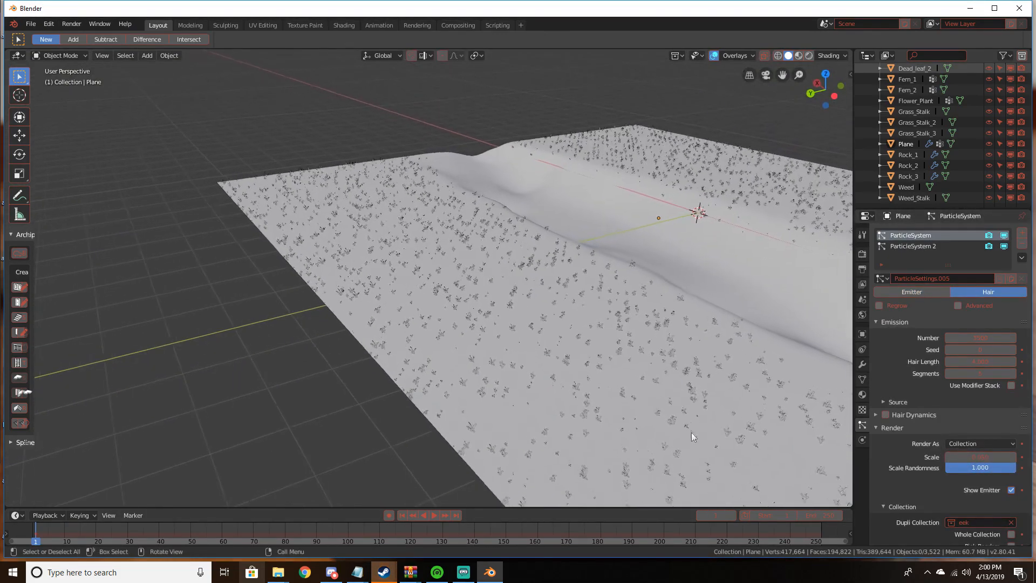
Check the grass size variation across the ground plane and set Scale Randomness to 0.285
key(a)
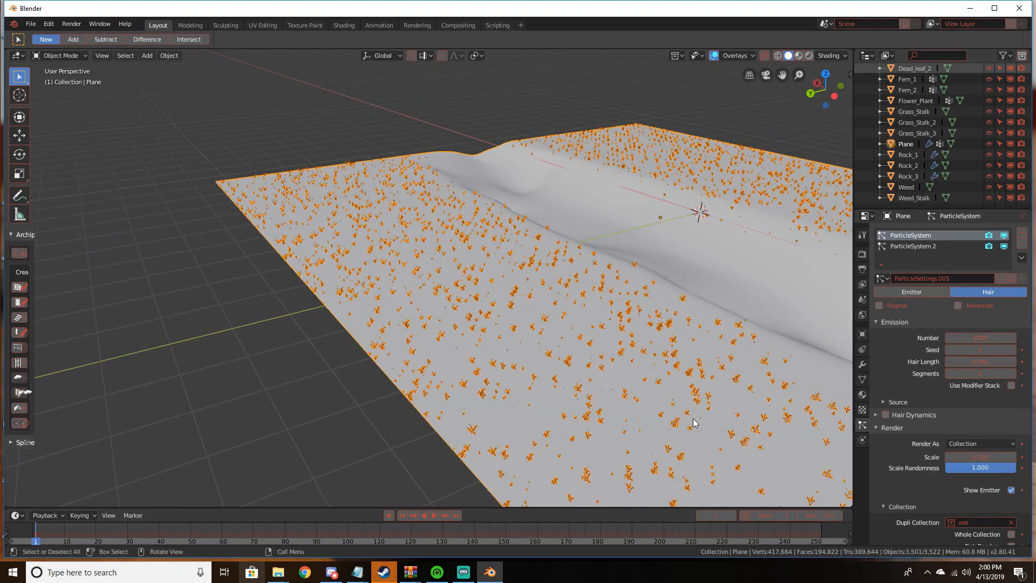
key(KP_0)
mouse_move(677, 404)
middle_down()
mouse_move(636, 383)
mouse_move(662, 394)
middle_up()
scroll(662, 395, up, 3)
scroll(663, 398, down, 5)
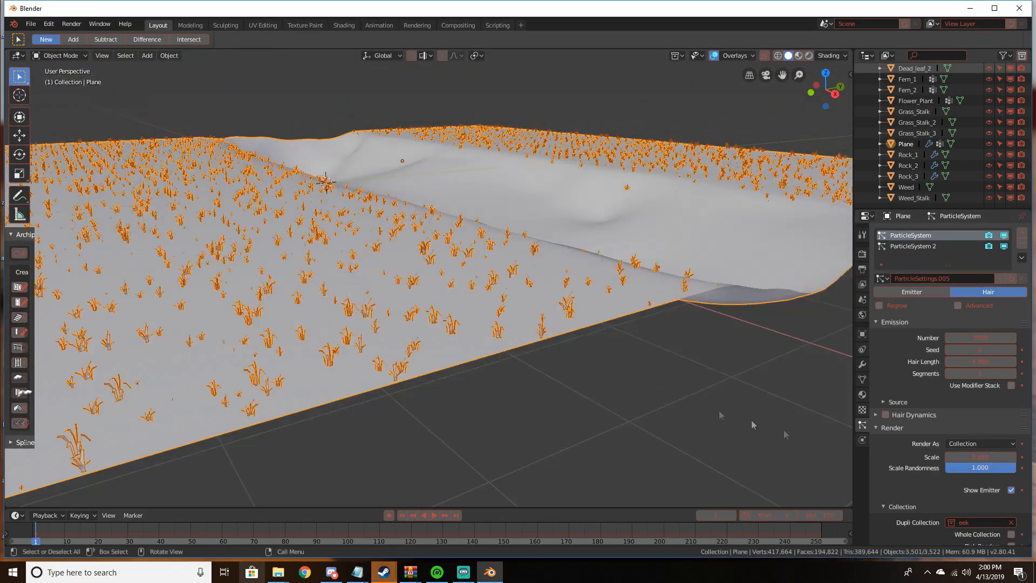
drag(980, 468, 959, 467)
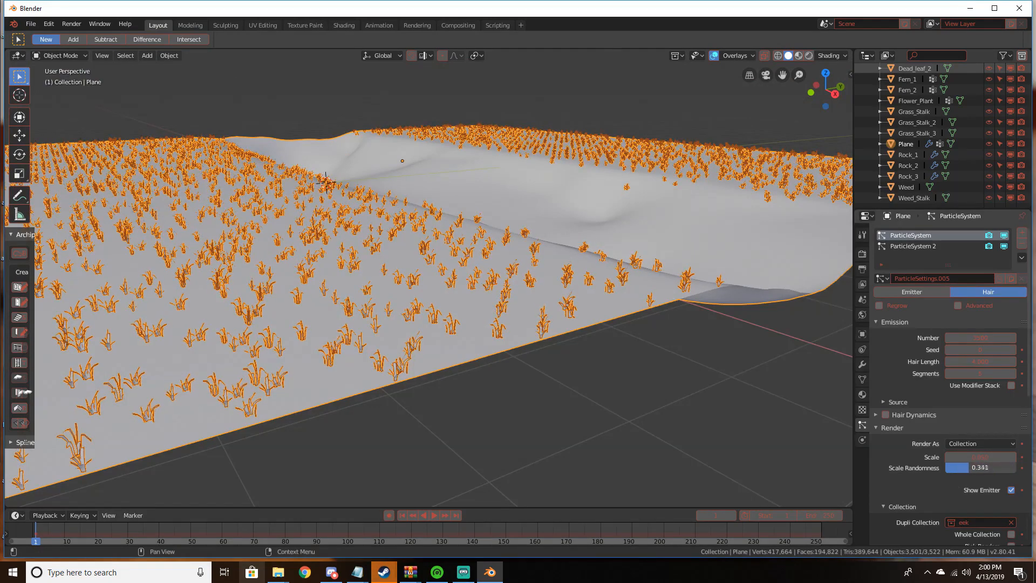
middle_drag(602, 347, 579, 345)
click(546, 350)
scroll(545, 349, down, 8)
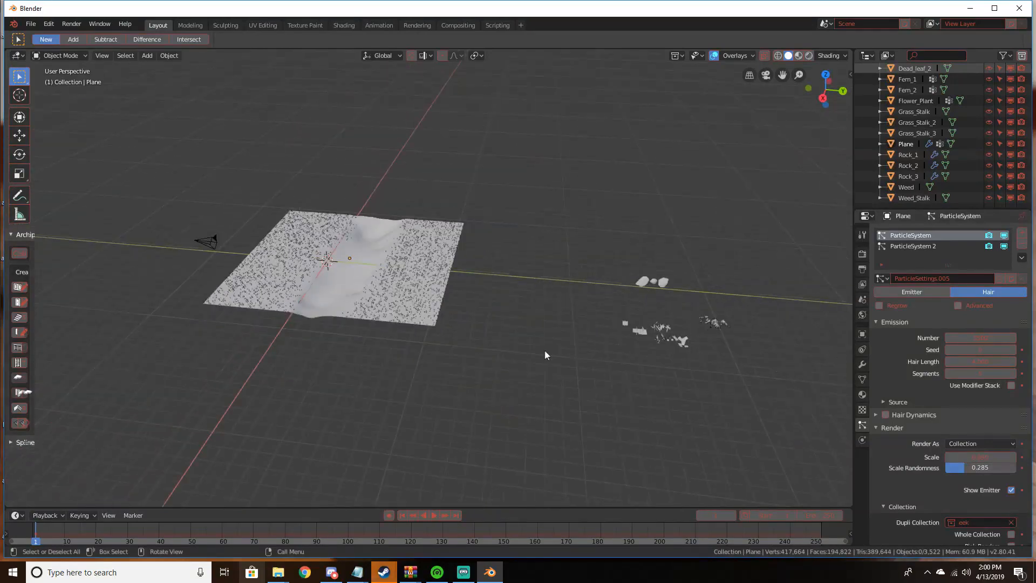
Select the ground plane's second particle system and change its type to Hair
middle_drag(537, 347, 807, 437)
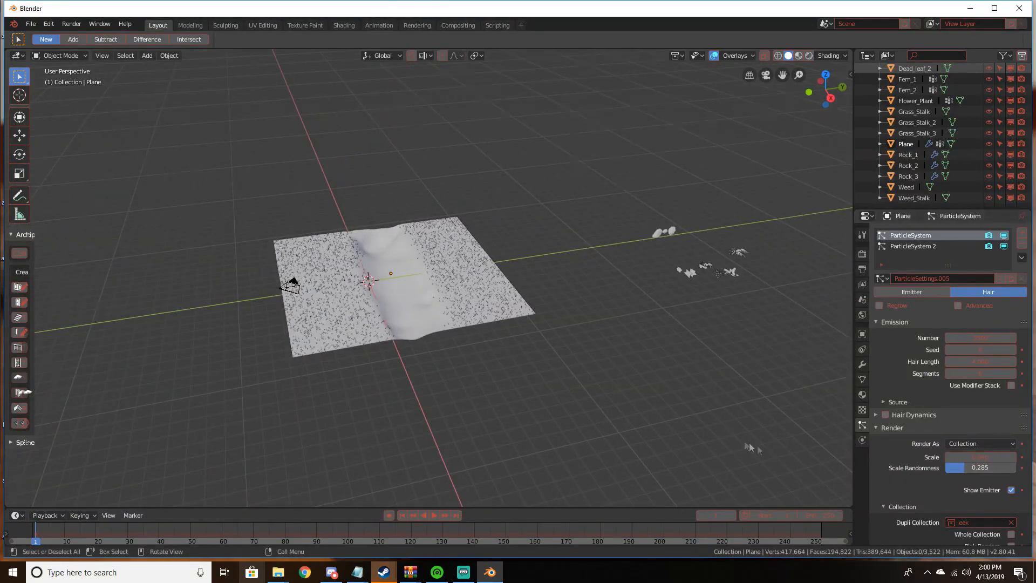
scroll(471, 389, up, 6)
middle_drag(471, 389, 582, 354)
scroll(522, 353, down, 2)
click(899, 246)
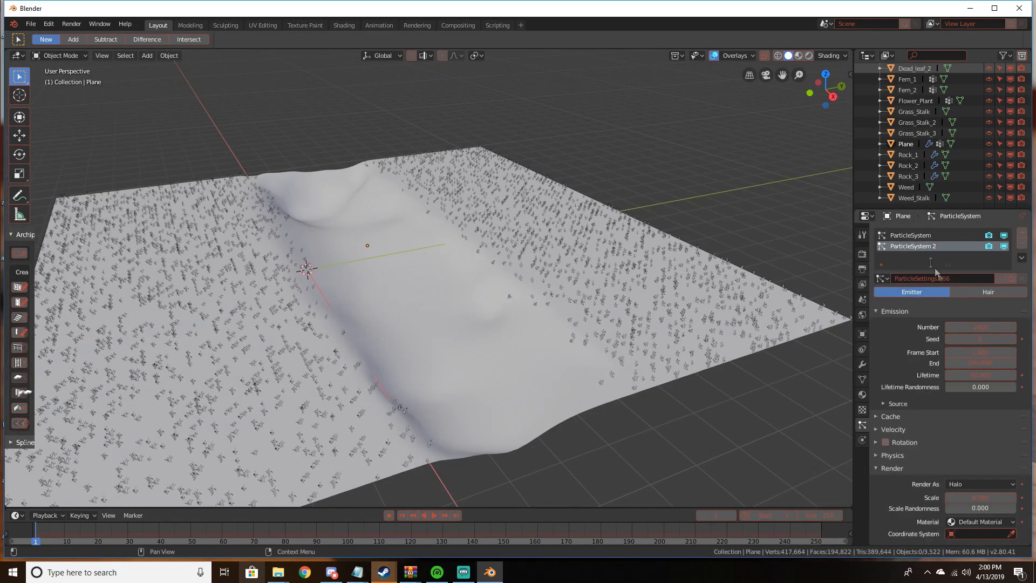
click(973, 288)
Render the second particle system as a Collection, using the ack collection as its source
middle_drag(766, 286, 701, 286)
scroll(911, 373, down, 3)
click(983, 381)
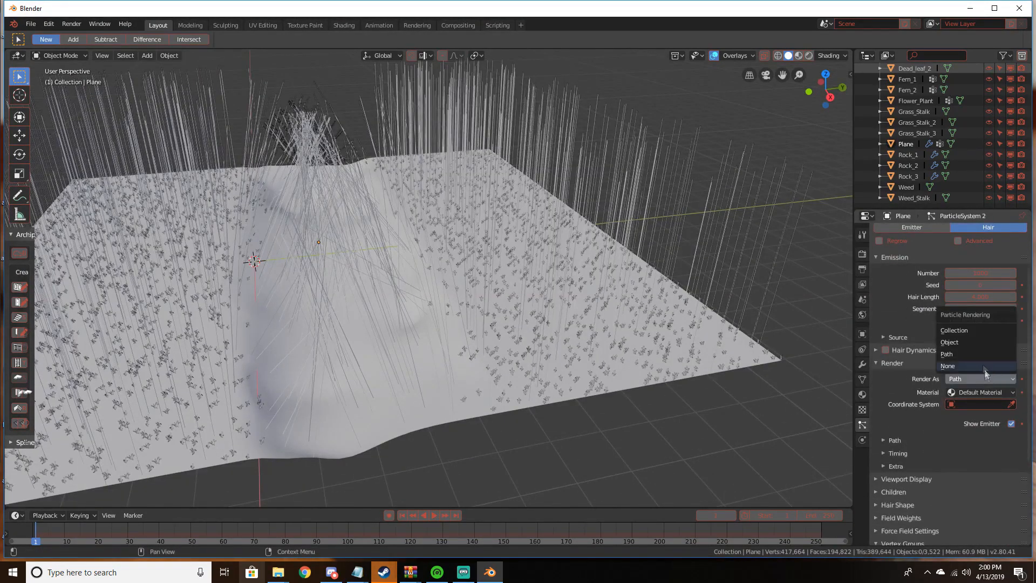
click(960, 331)
click(974, 457)
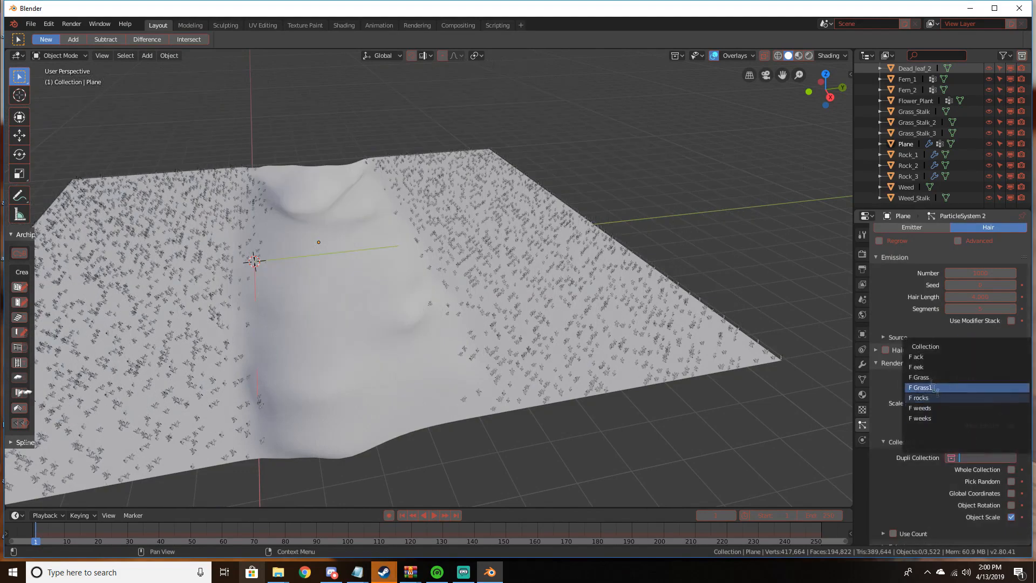
click(917, 357)
Enable Object Rotation for the ack collection instances and check how the plants stand on the ground
middle_drag(798, 351, 498, 343)
scroll(485, 347, up, 6)
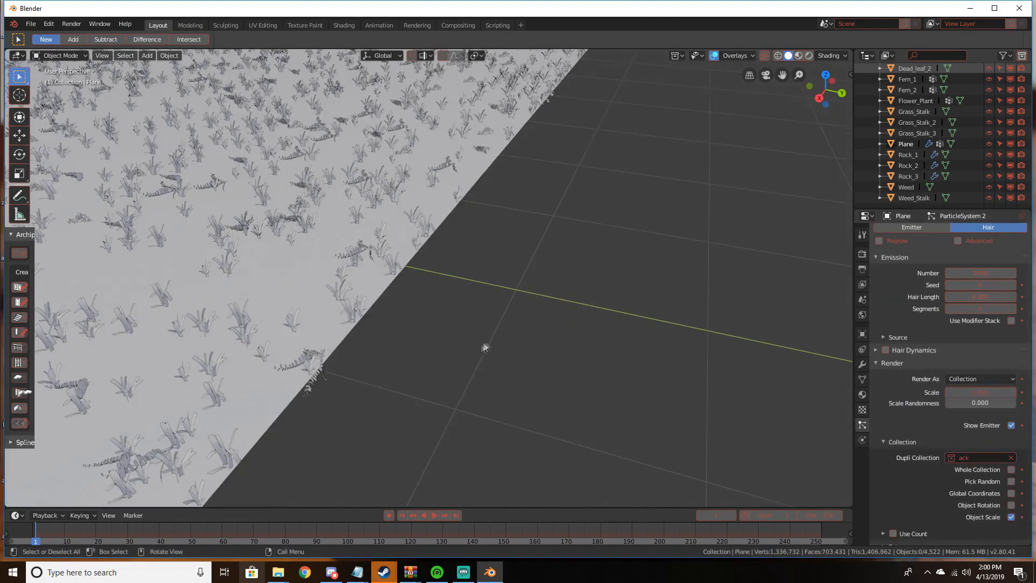
shift+middle_drag(335, 353, 461, 351)
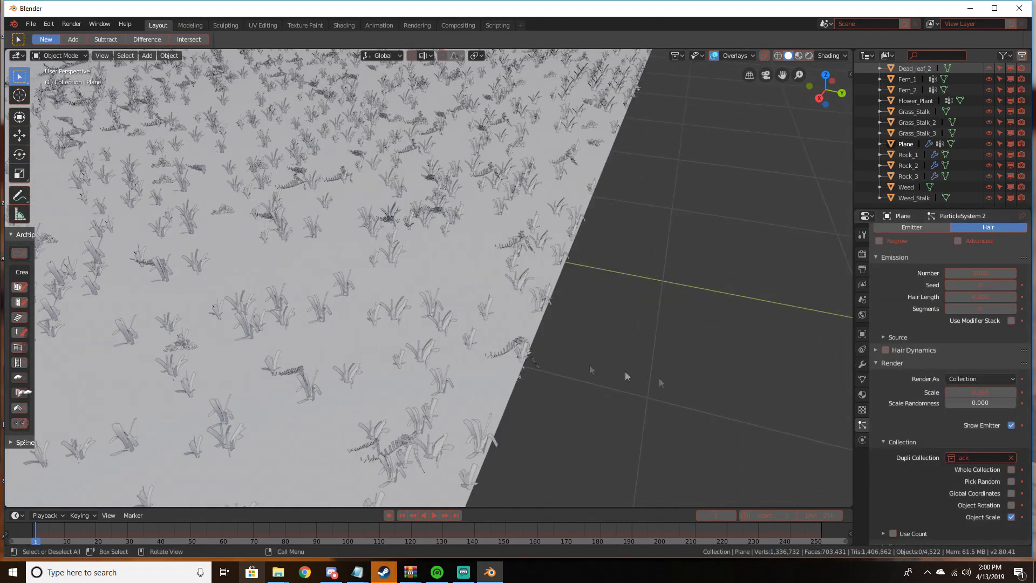
click(1012, 505)
middle_drag(586, 341, 605, 342)
scroll(608, 345, up, 8)
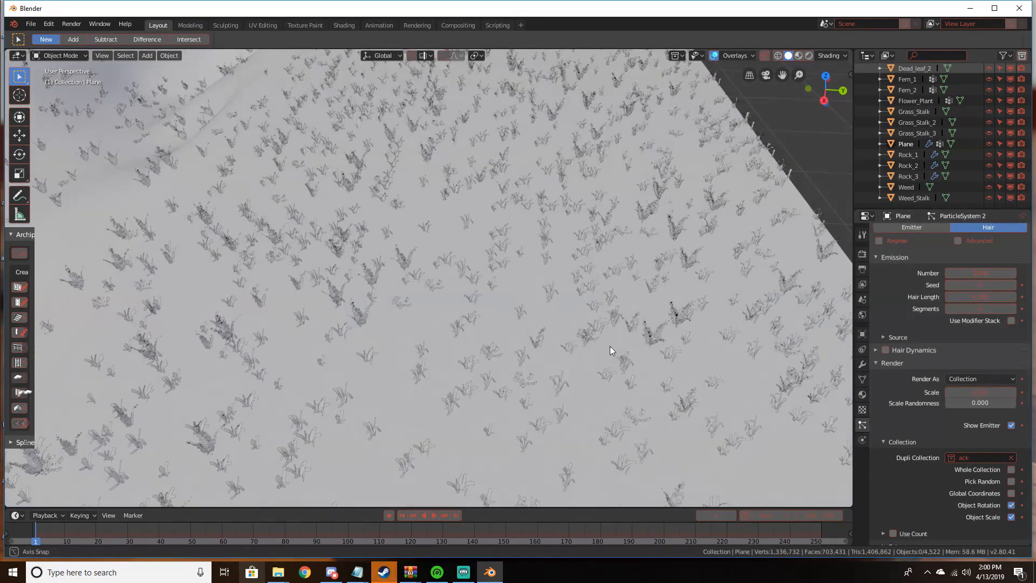
scroll(609, 345, down, 6)
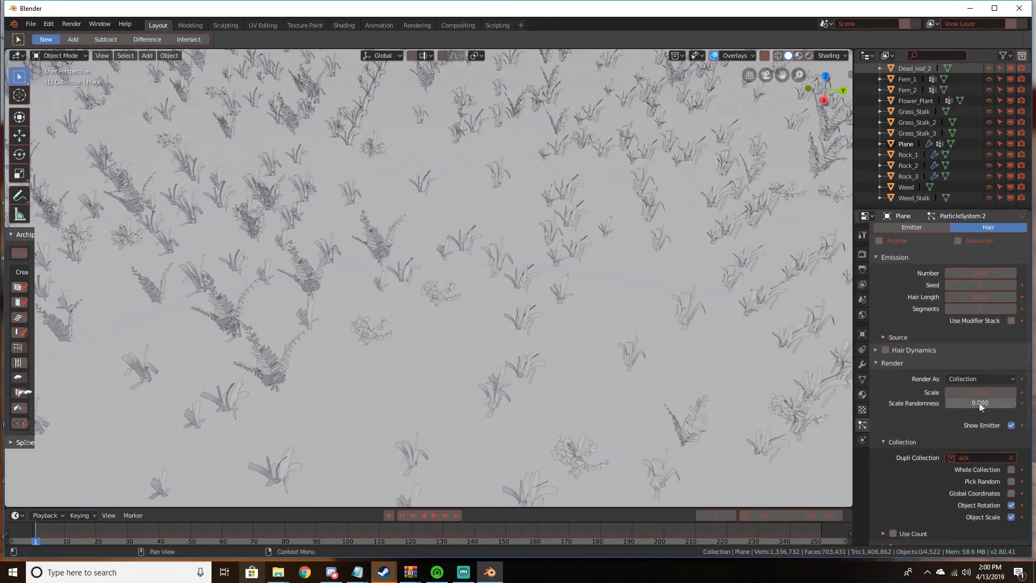
Change the second particle system's Seed and assign the vertex group Group to its Density
mouse_move(966, 286)
mouse_down()
mouse_move(977, 286)
mouse_move(967, 286)
mouse_up()
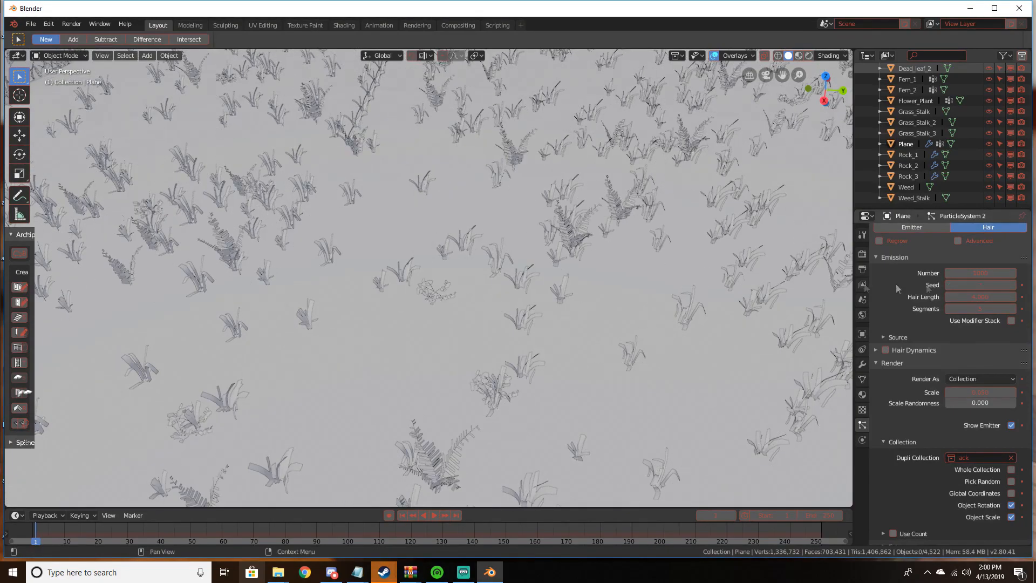
scroll(623, 264, down, 10)
scroll(620, 264, up, 12)
scroll(951, 439, down, 4)
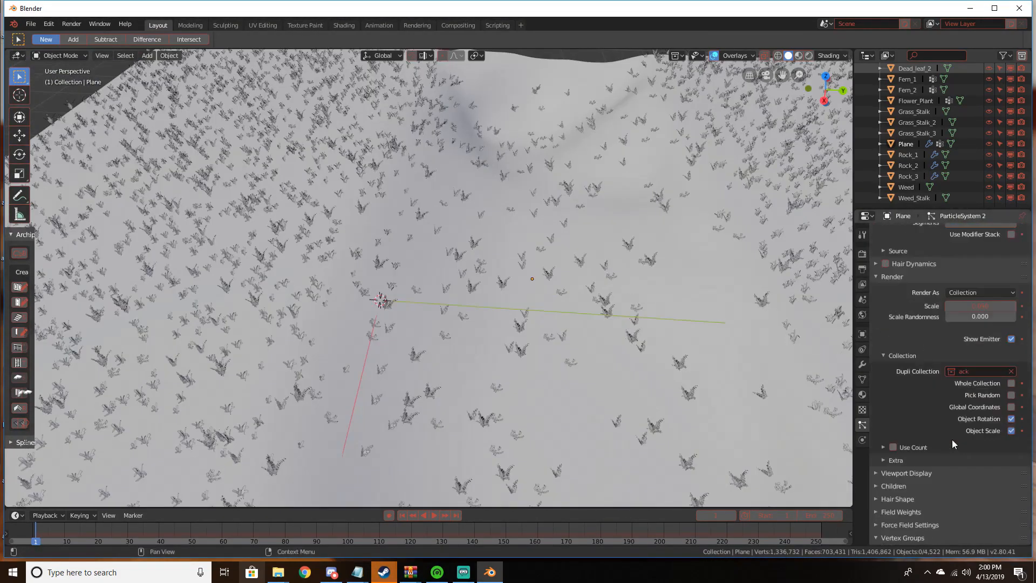
scroll(934, 479, down, 5)
click(957, 447)
click(916, 333)
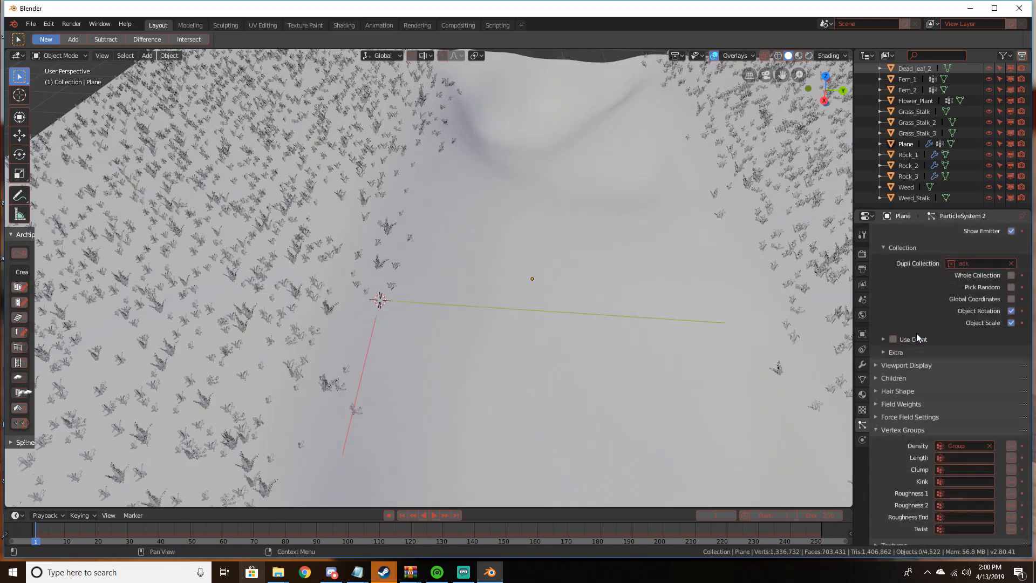
Preview the scattered ferns and grass in rendered shading and return to solid shading
scroll(676, 298, down, 7)
middle_drag(675, 297, 571, 268)
scroll(569, 281, up, 6)
key(z)
click(567, 225)
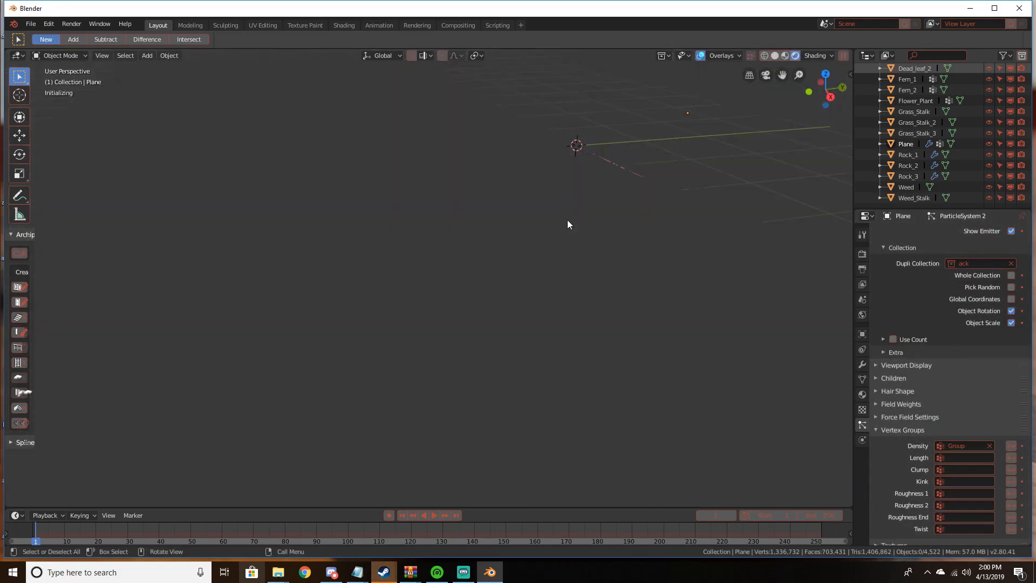
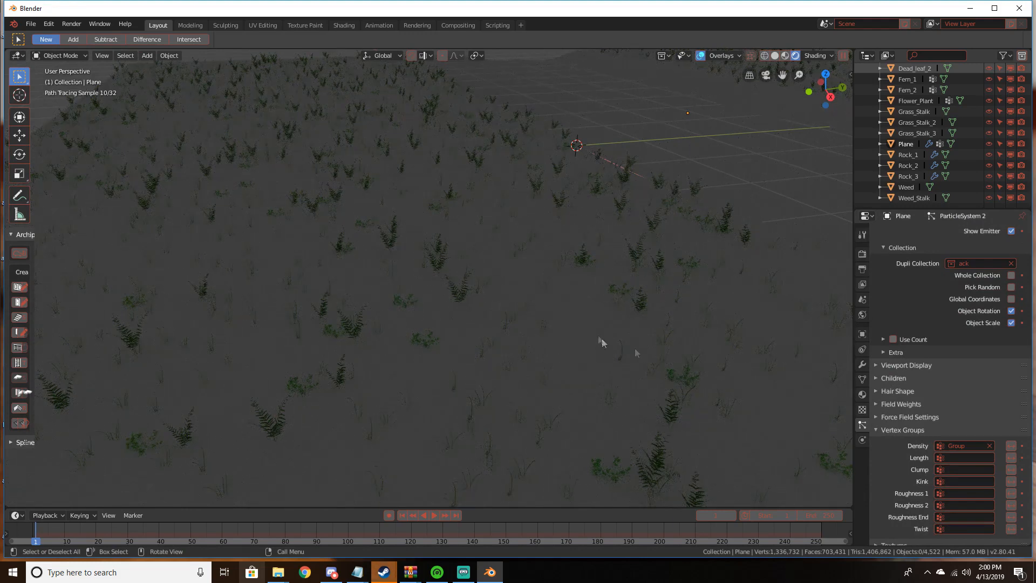
key(z)
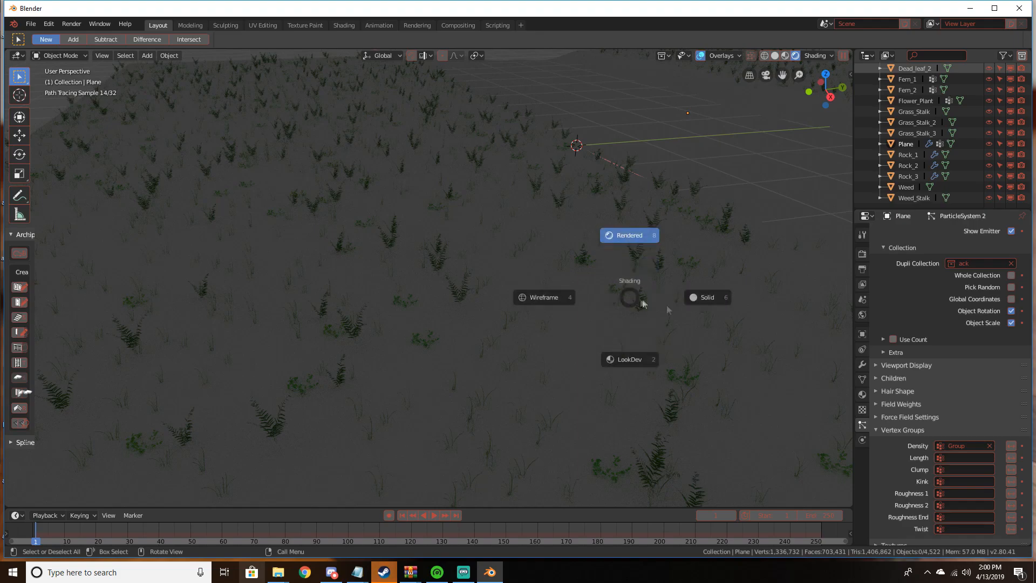
click(679, 309)
Look over the source plant and leaf models beside the ground plane
mouse_move(679, 308)
middle_down()
mouse_move(415, 315)
mouse_move(576, 344)
middle_up()
scroll(411, 313, up, 5)
scroll(576, 344, down, 5)
shift+middle_drag(418, 321, 614, 327)
scroll(581, 300, up, 5)
scroll(474, 309, down, 5)
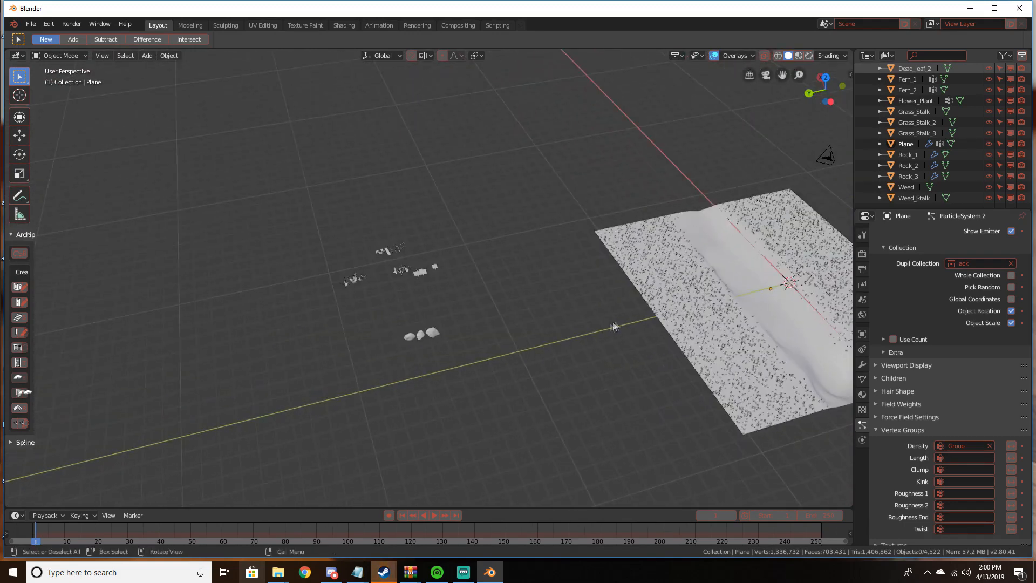
scroll(477, 299, up, 5)
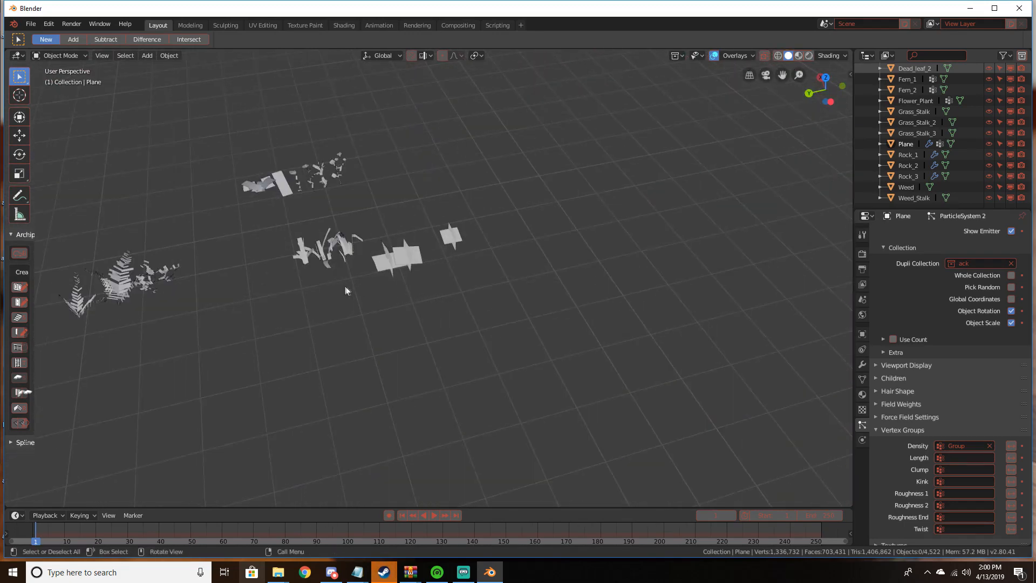
shift+middle_drag(346, 289, 599, 277)
scroll(491, 339, up, 2)
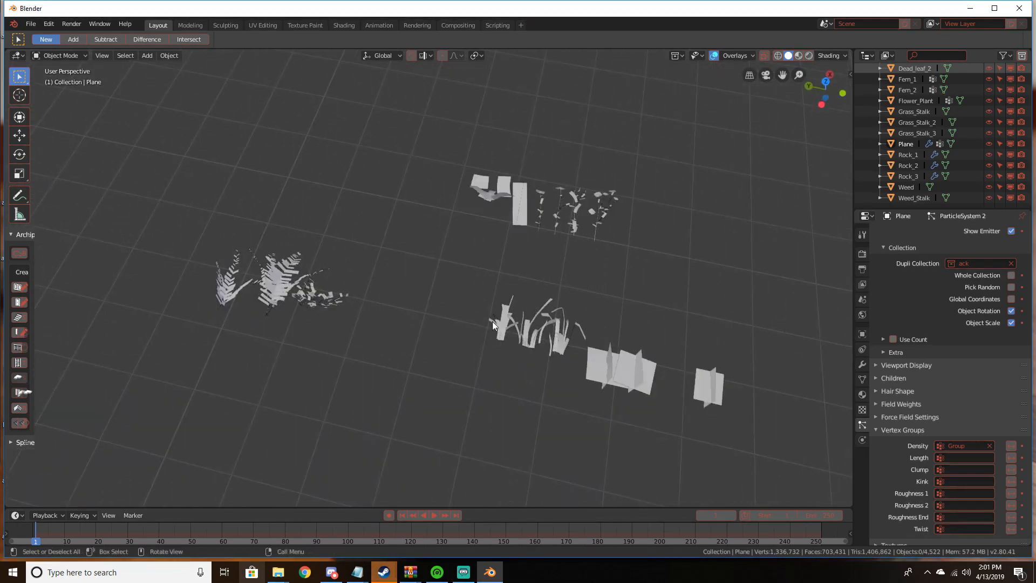
key(b)
right_click(414, 279)
Examine the plant coverage on both sides of the path across the ground plane
scroll(351, 288, down, 8)
shift+middle_drag(693, 325, 351, 120)
scroll(388, 167, down, 3)
scroll(539, 308, up, 6)
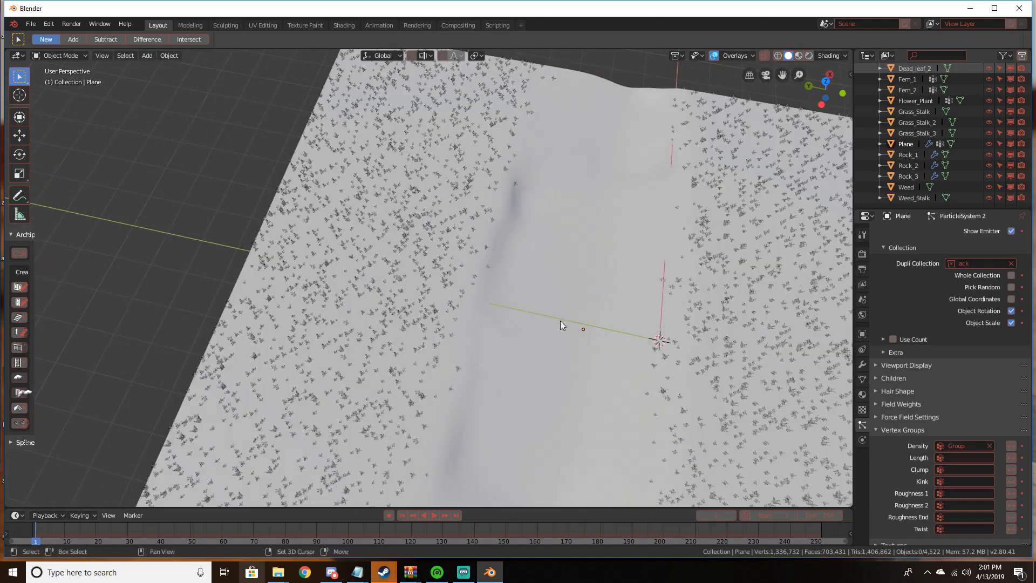
shift+middle_drag(560, 321, 490, 304)
scroll(543, 261, down, 3)
scroll(564, 325, up, 2)
scroll(565, 324, down, 6)
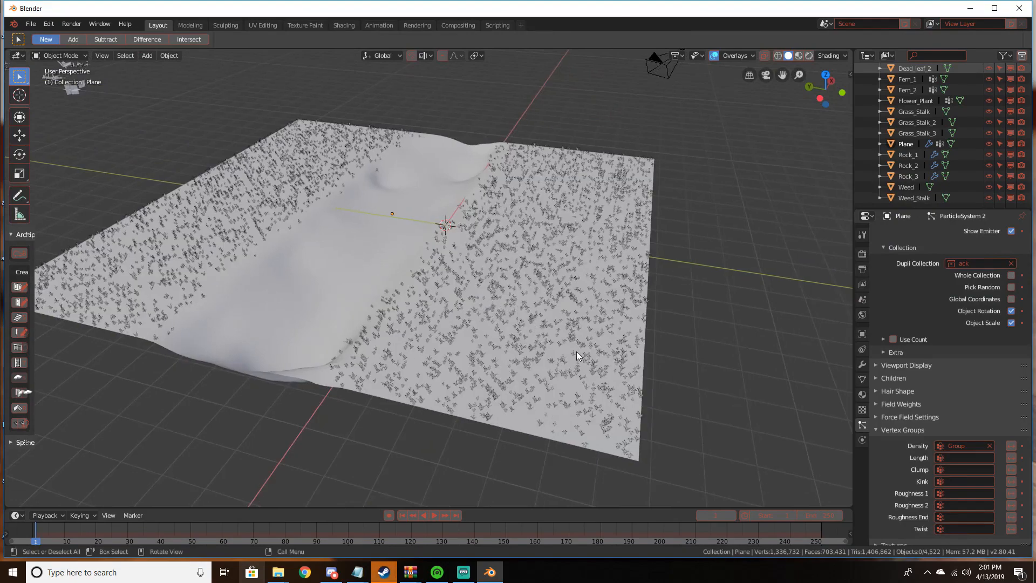
scroll(576, 351, up, 8)
scroll(580, 335, down, 7)
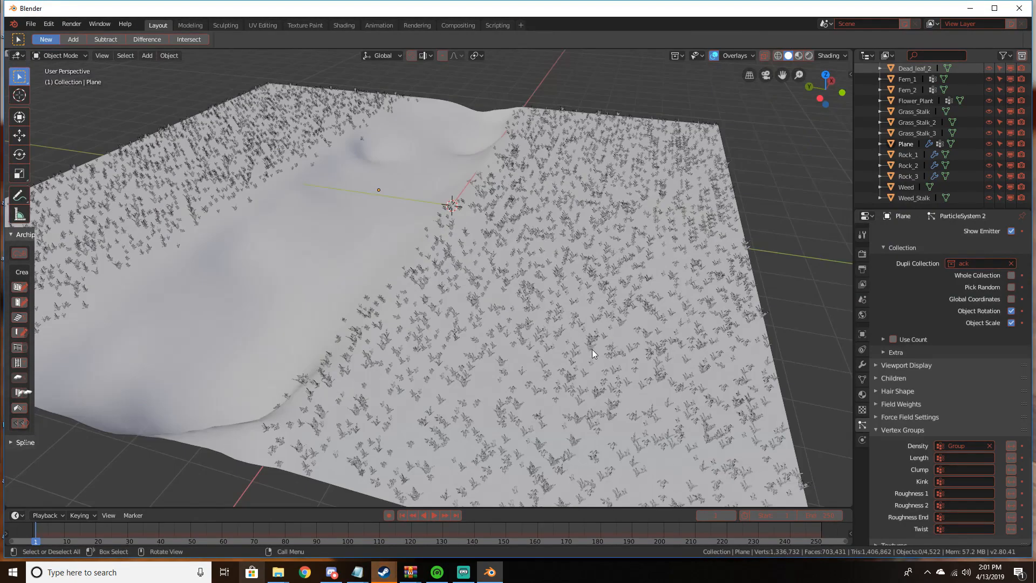
Select the four flower and weed stalk models and move them along the global Y axis, away from the dead leaves
middle_drag(591, 349, 620, 356)
middle_drag(477, 312, 441, 304)
middle_drag(292, 228, 519, 336)
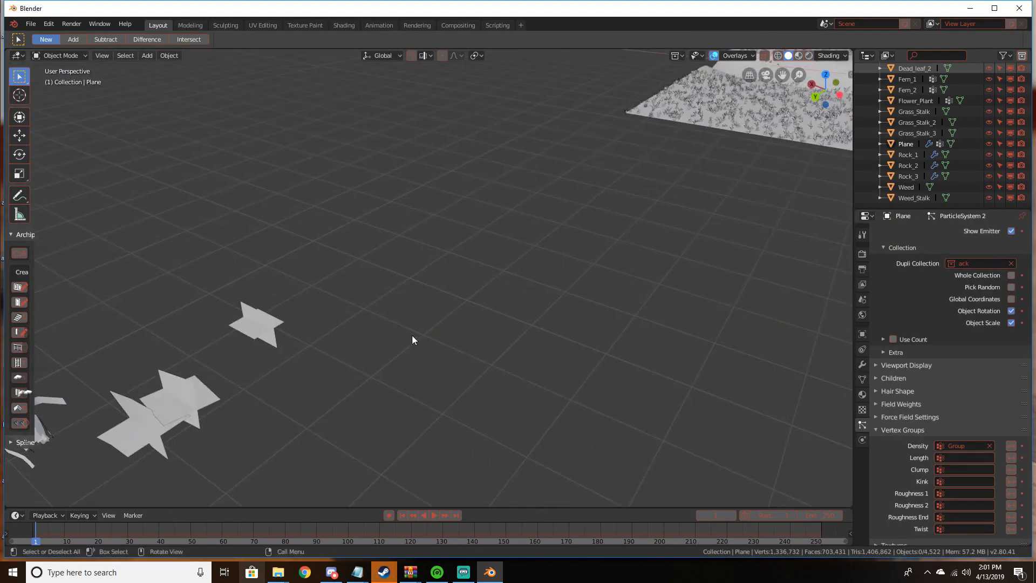
middle_drag(412, 339, 360, 282)
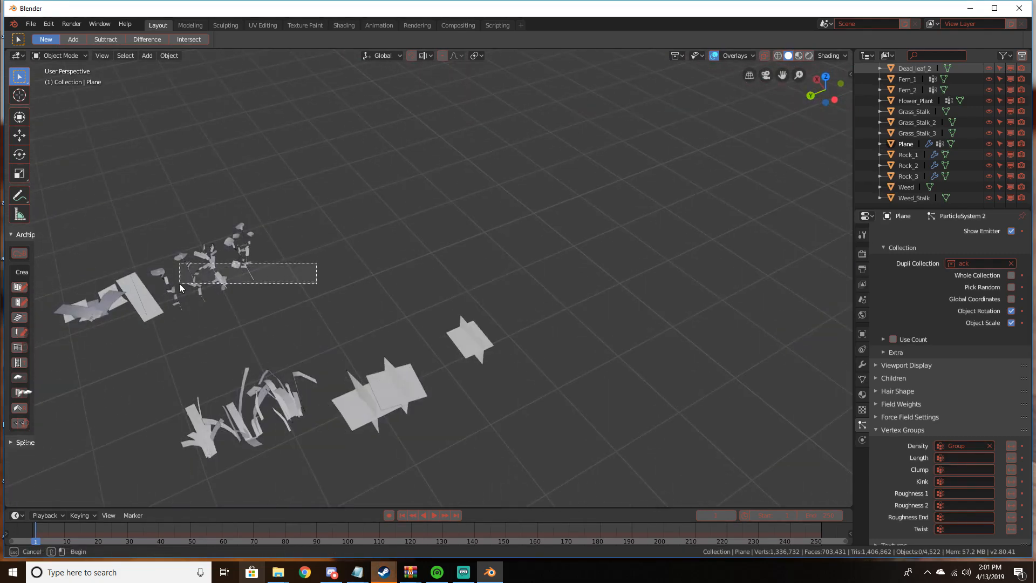
drag(174, 302, 176, 305)
key(g)
key(y)
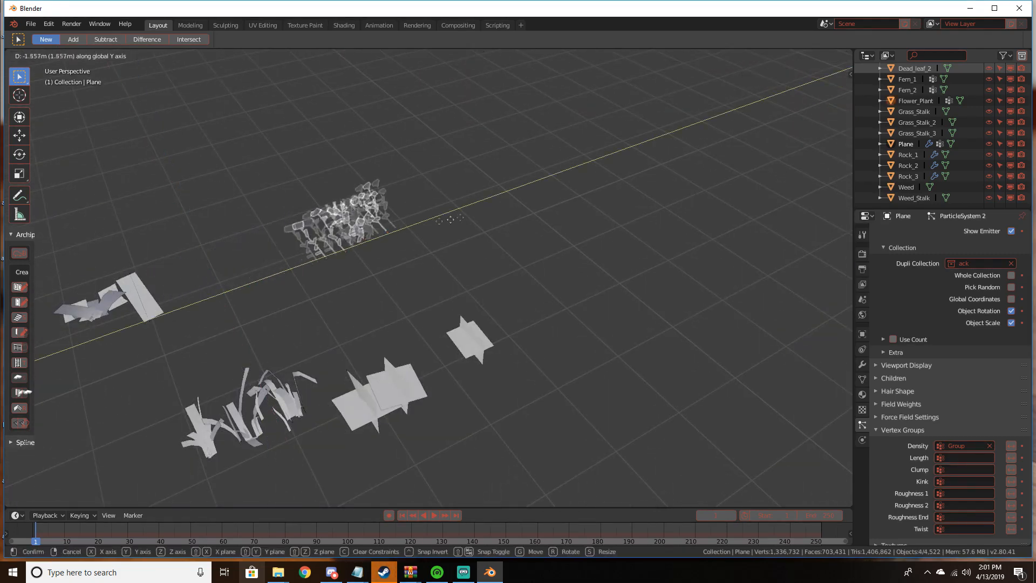
click(526, 209)
middle_drag(526, 209, 386, 261)
click(86, 399)
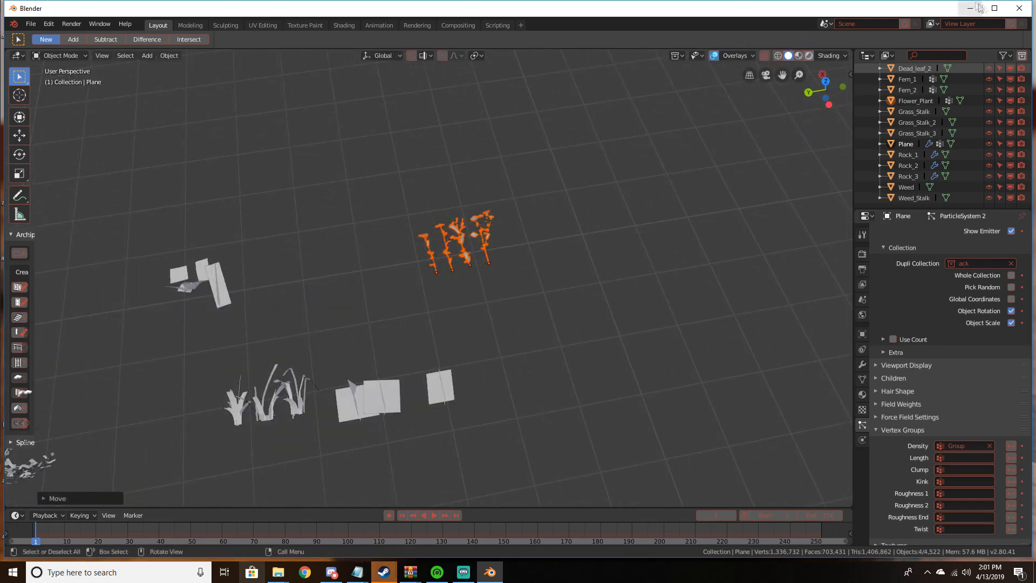
Maximize the window and group the four selected stalk models into a new collection named after flowers
click(994, 8)
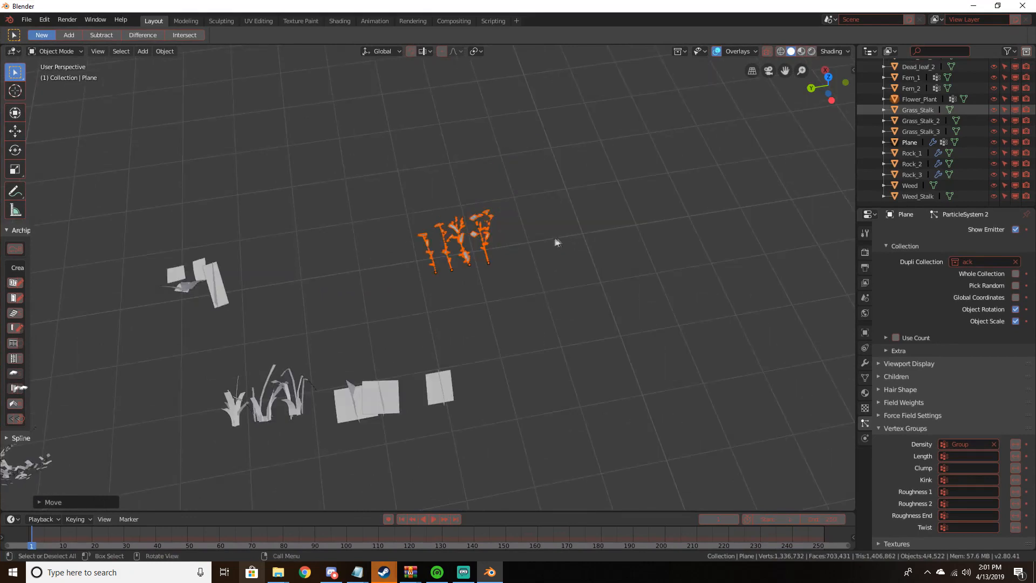
shift+middle_drag(558, 242, 468, 246)
scroll(468, 246, up, 4)
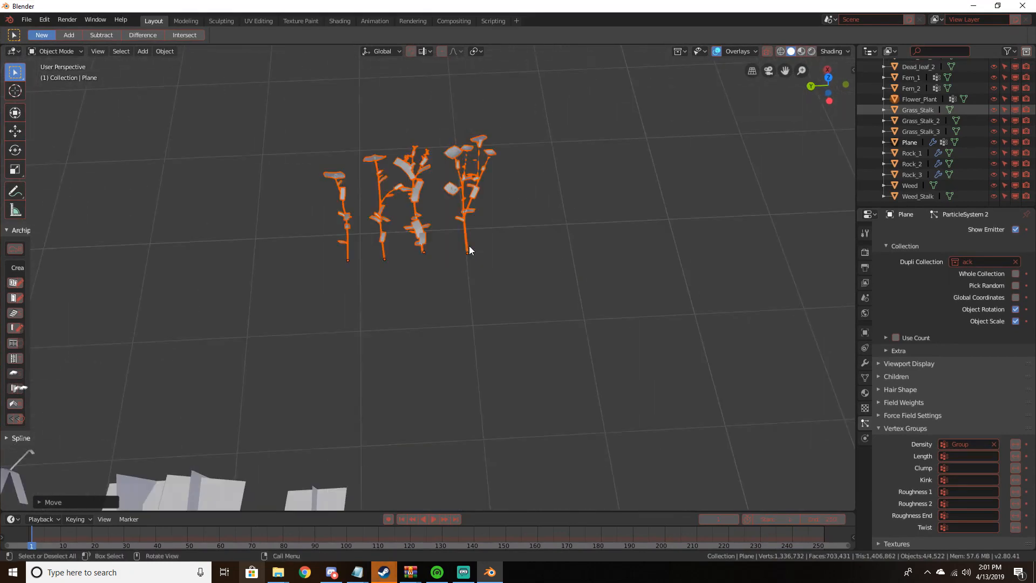
key(ctrl+g)
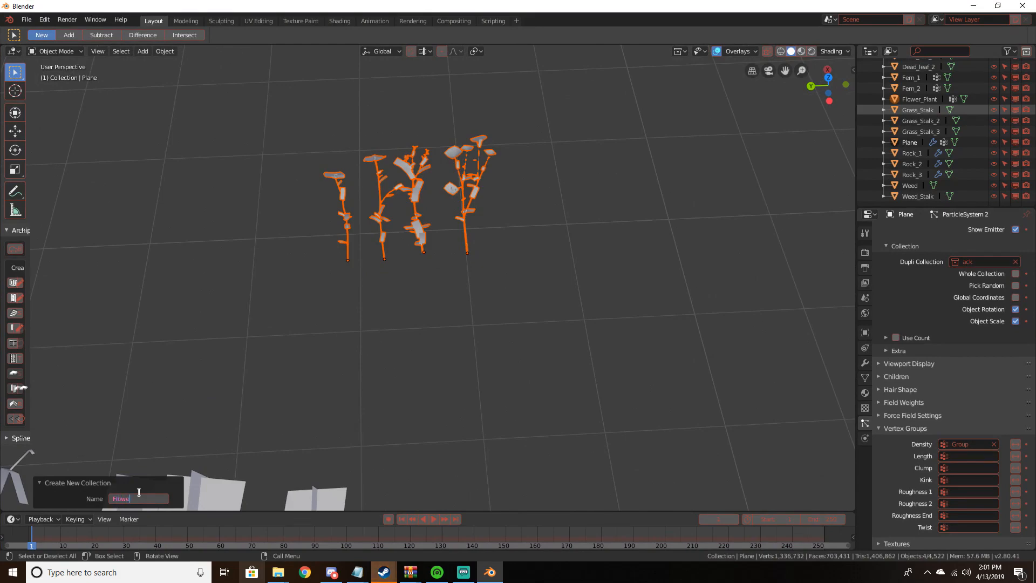
key(Return)
click(87, 480)
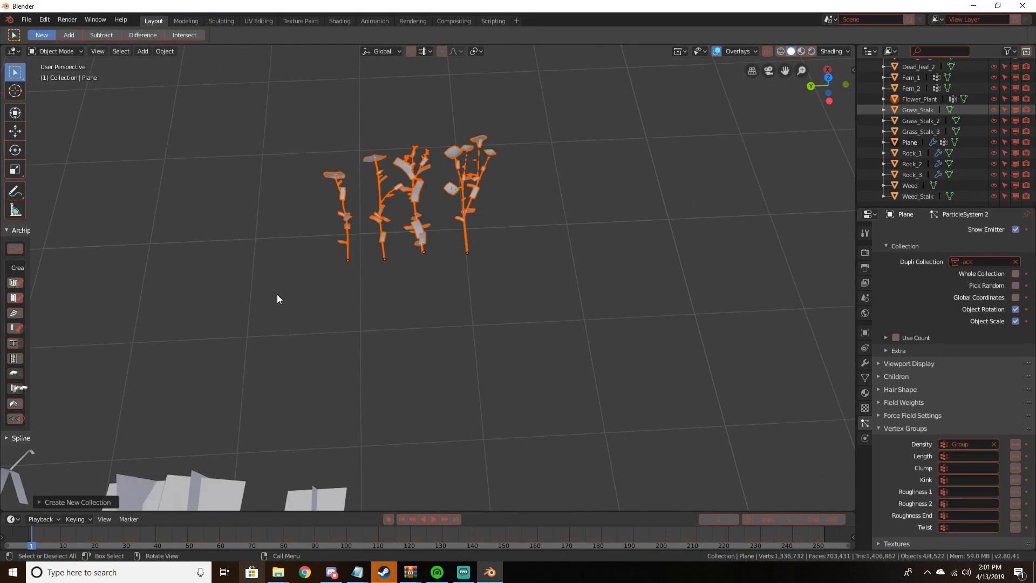
Select the ground plane and add a third particle system of type Hair to it
middle_drag(277, 293, 283, 291)
scroll(283, 291, down, 6)
scroll(282, 292, down, 2)
shift+middle_drag(801, 425, 498, 191)
click(534, 173)
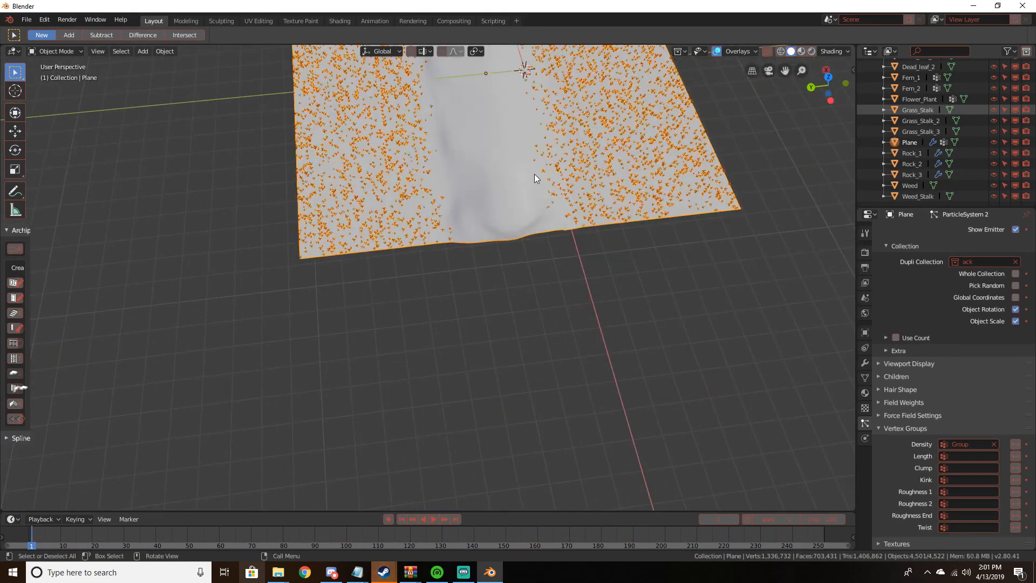
scroll(534, 174, up, 5)
scroll(926, 293, up, 12)
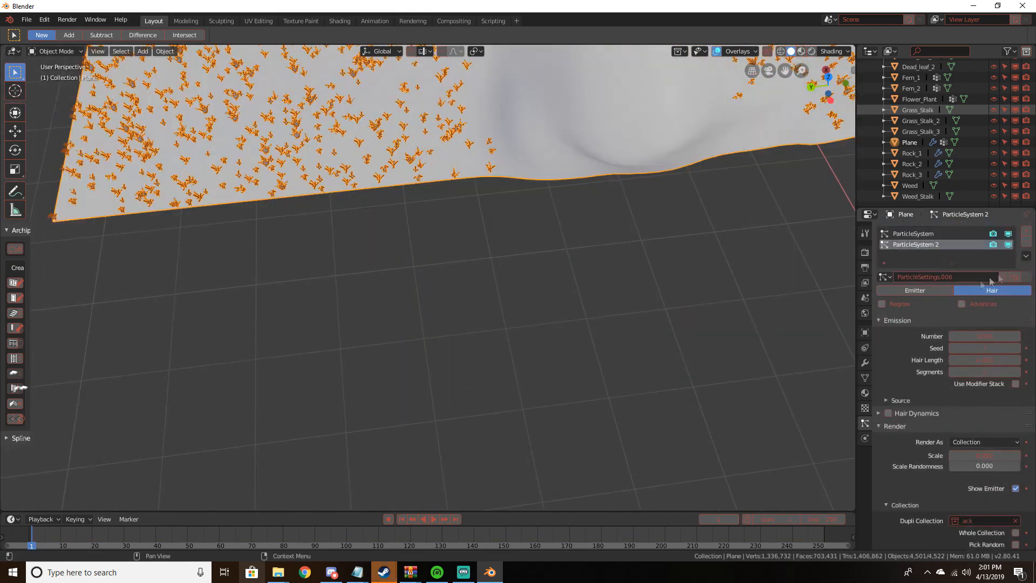
click(1028, 234)
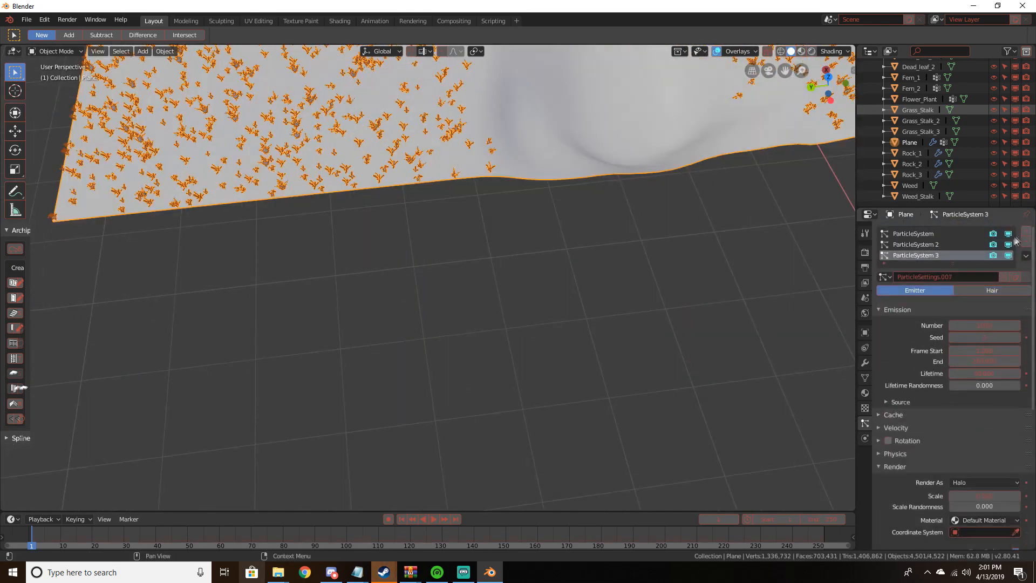
click(1003, 483)
click(990, 291)
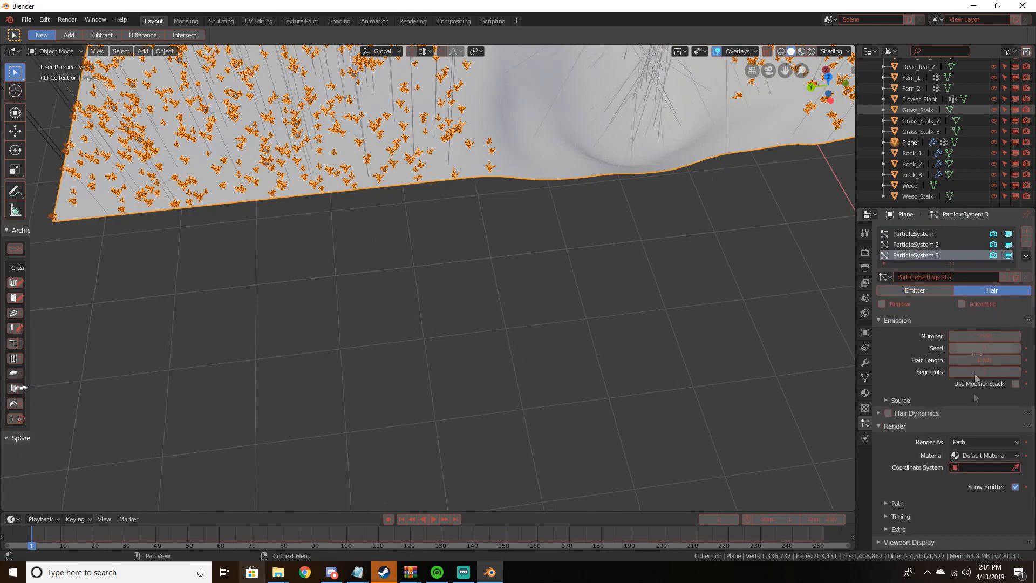
Render the new particle system as a collection, using the Flowers collection as the instanced source
click(982, 440)
click(964, 391)
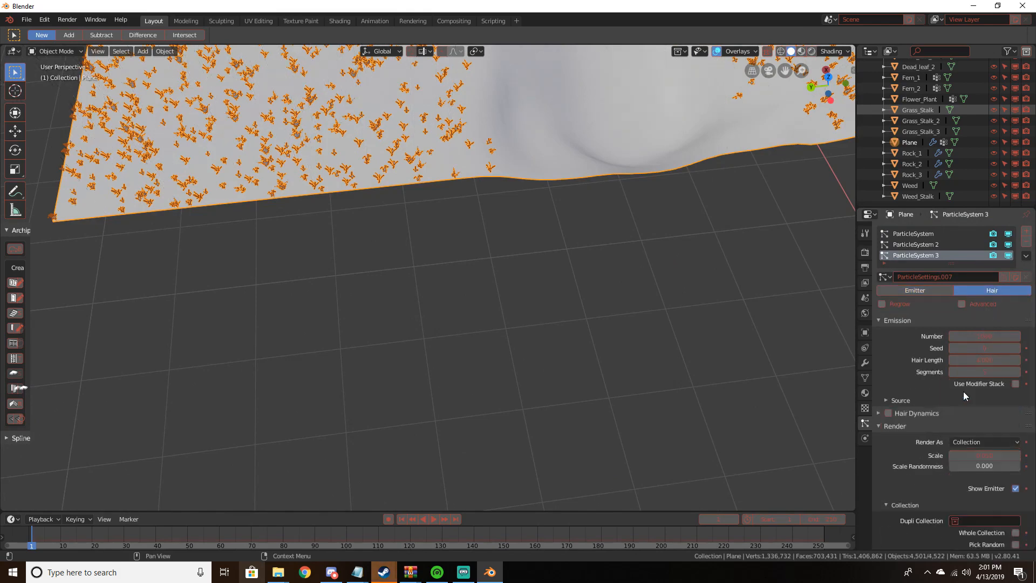
click(979, 522)
click(949, 444)
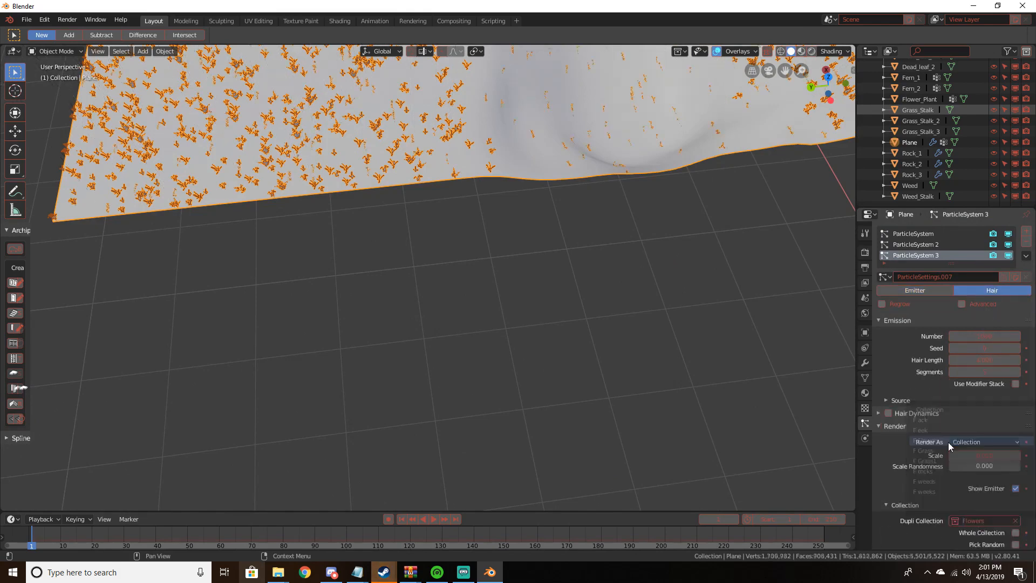
Examine how the flowers are scattered over the ground plane, particularly along the bare path
scroll(629, 381, up, 10)
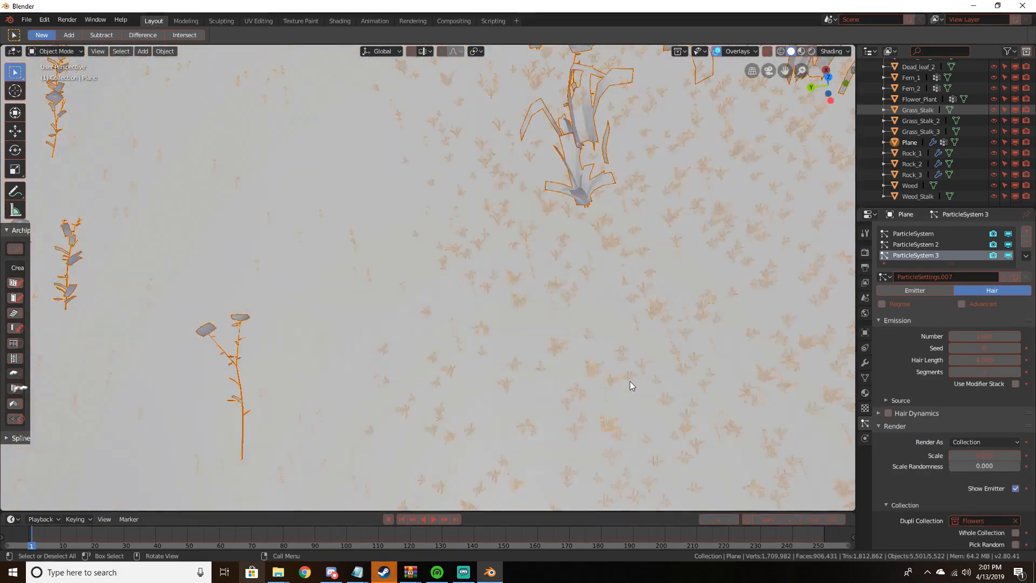
scroll(543, 273, down, 6)
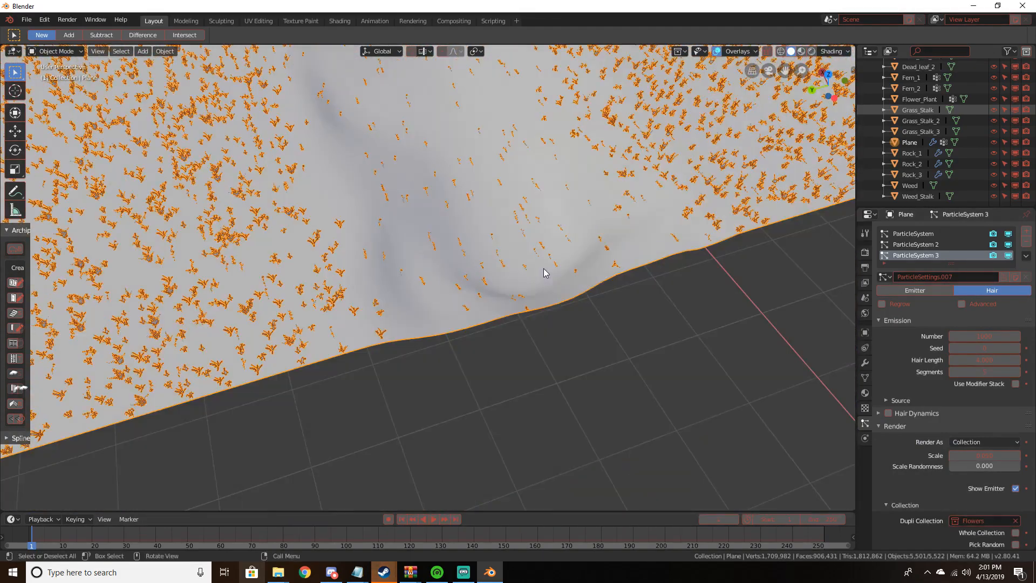
scroll(545, 272, down, 5)
scroll(543, 319, up, 8)
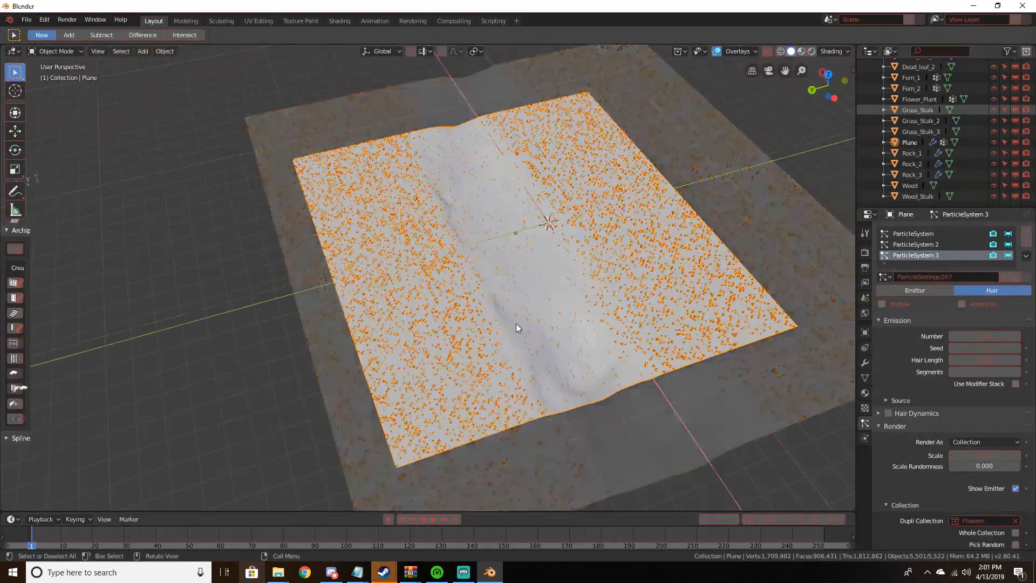
shift+middle_drag(543, 320, 445, 297)
scroll(446, 298, down, 1)
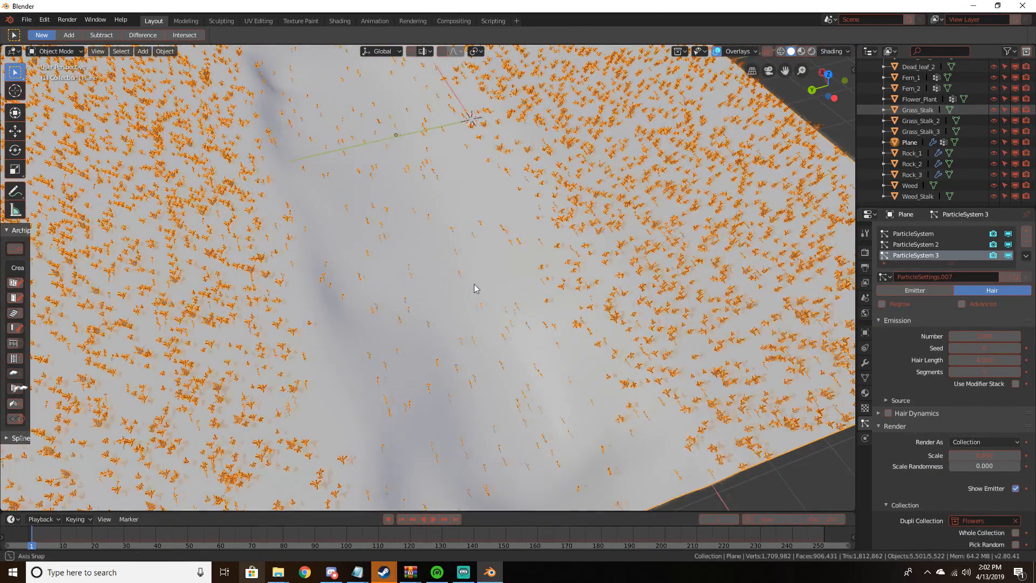
shift+middle_drag(475, 287, 504, 261)
scroll(1008, 509, down, 2)
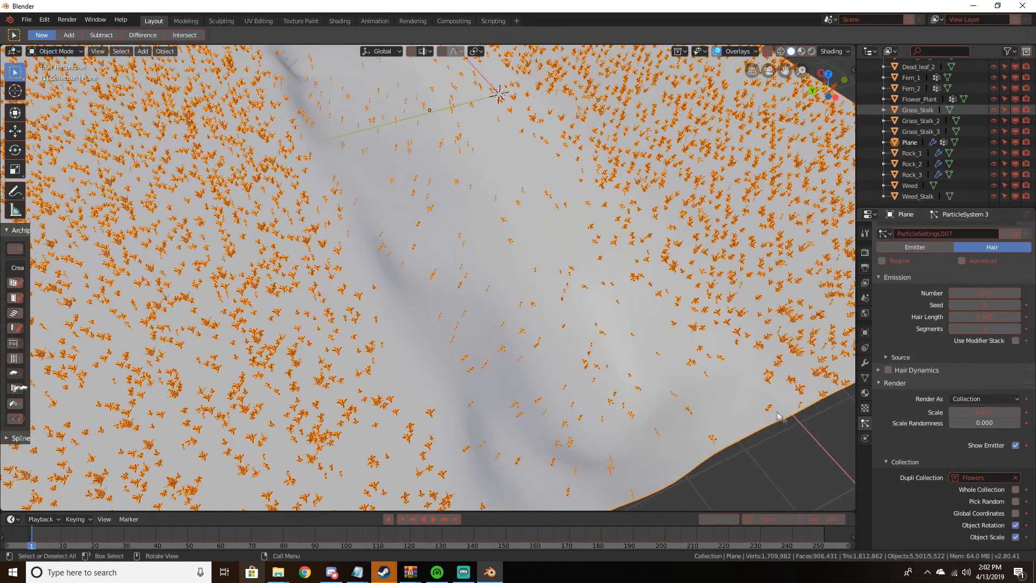
Assign the vertex group named Group as the density control of the flower particle system
middle_drag(789, 426, 768, 398)
scroll(950, 469, down, 9)
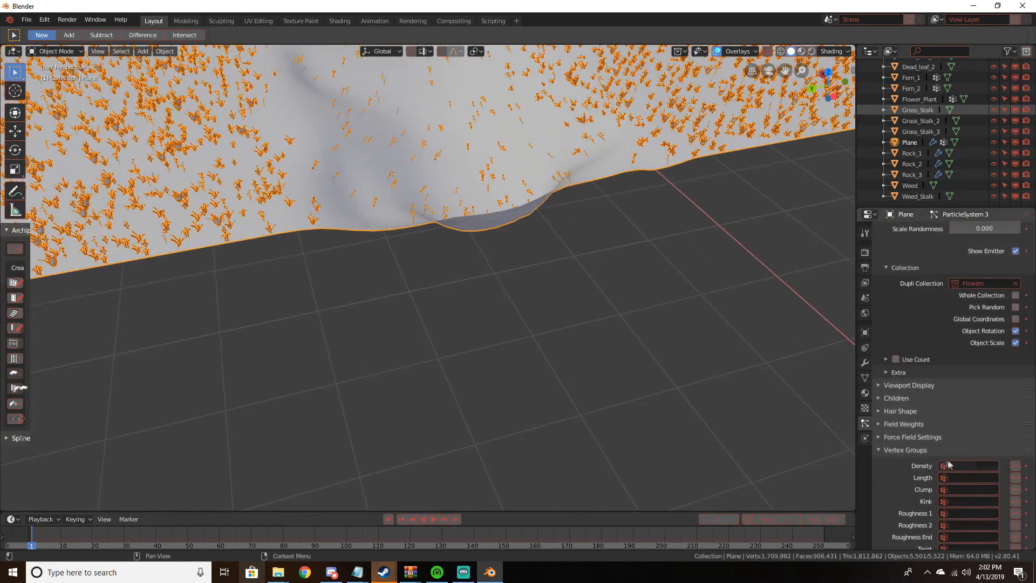
click(966, 465)
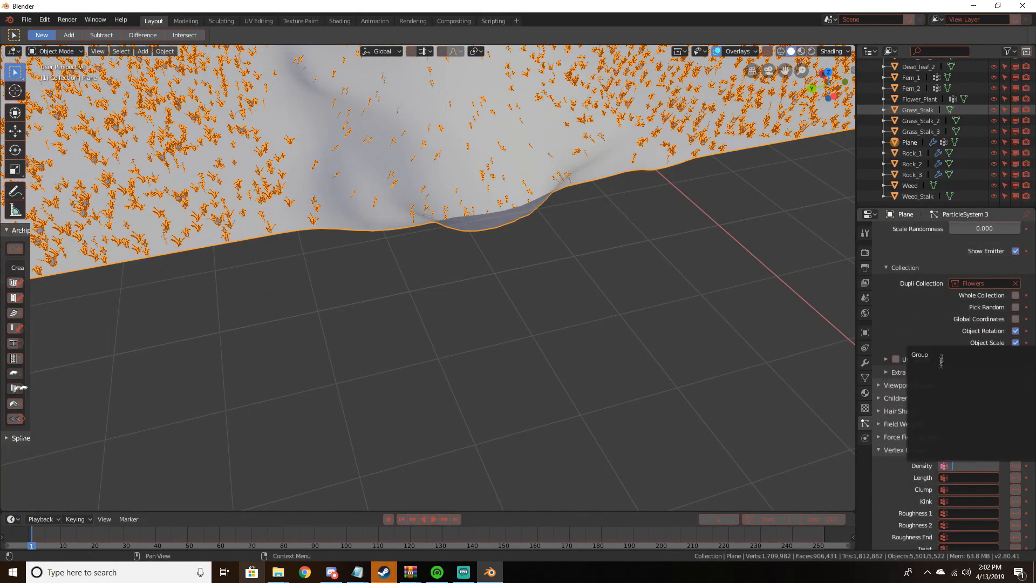
click(956, 360)
Check the flower distribution on both sides of the path and slightly increase the flower particles' render scale
scroll(701, 310, up, 5)
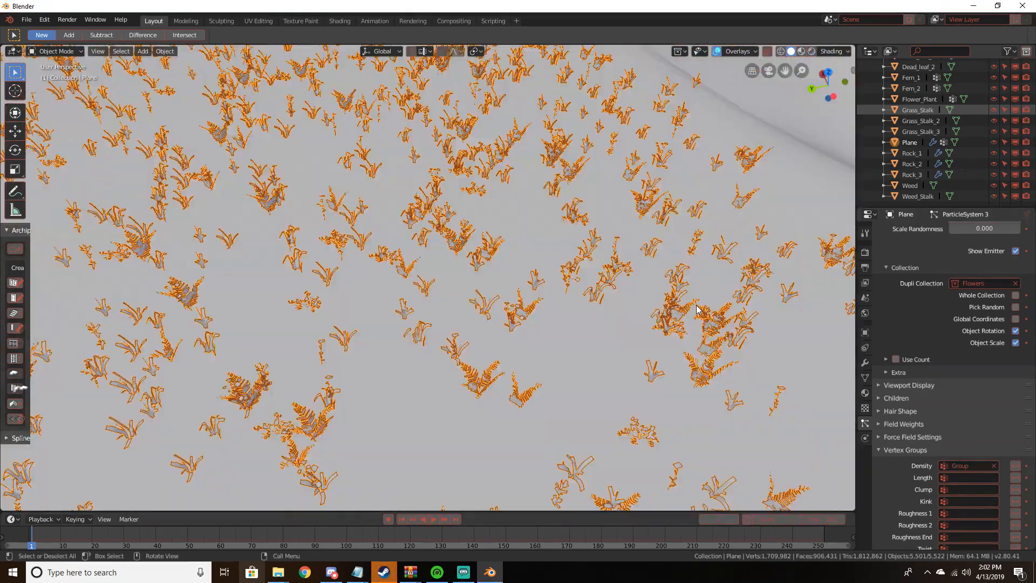
middle_drag(697, 307, 688, 298)
key(KP_Decimal)
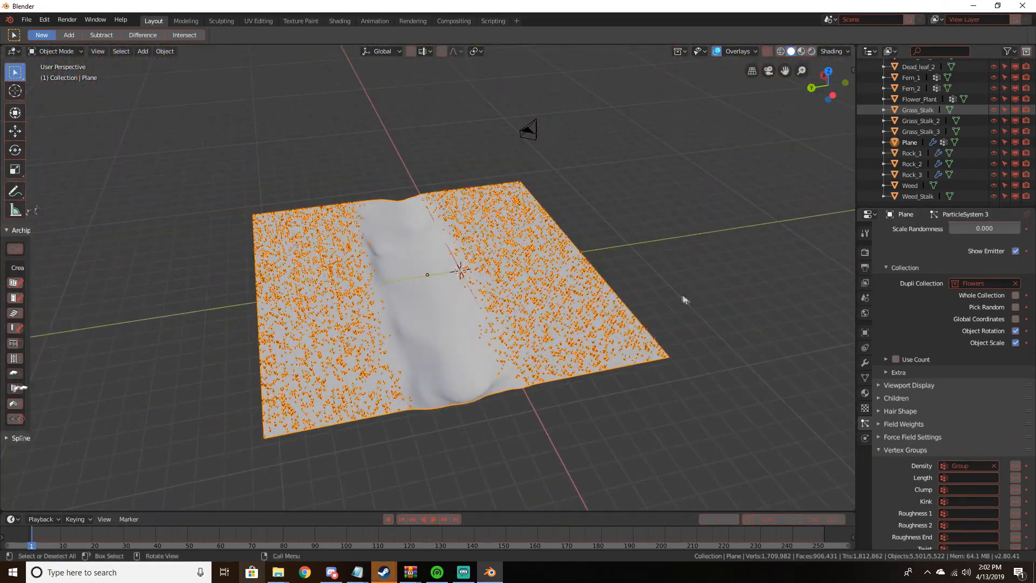
scroll(424, 297, up, 10)
middle_drag(423, 296, 510, 281)
scroll(943, 274, up, 8)
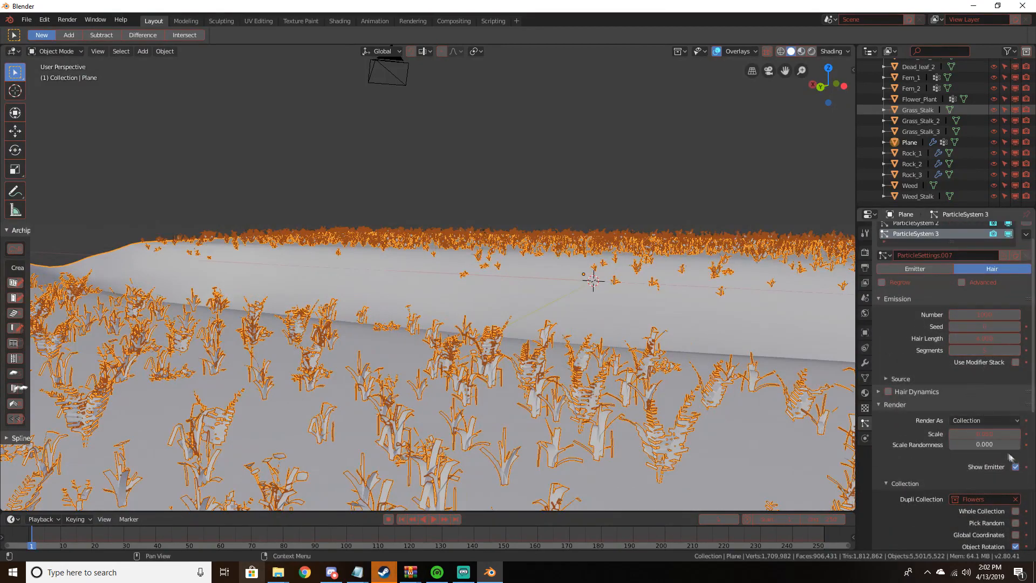
mouse_move(984, 434)
mouse_down()
mouse_move(1014, 434)
mouse_move(987, 434)
mouse_up()
Preview the scattered flowers and ferns in Rendered shading from near ground level, and return to Solid shading
middle_drag(567, 333, 586, 324)
key(z)
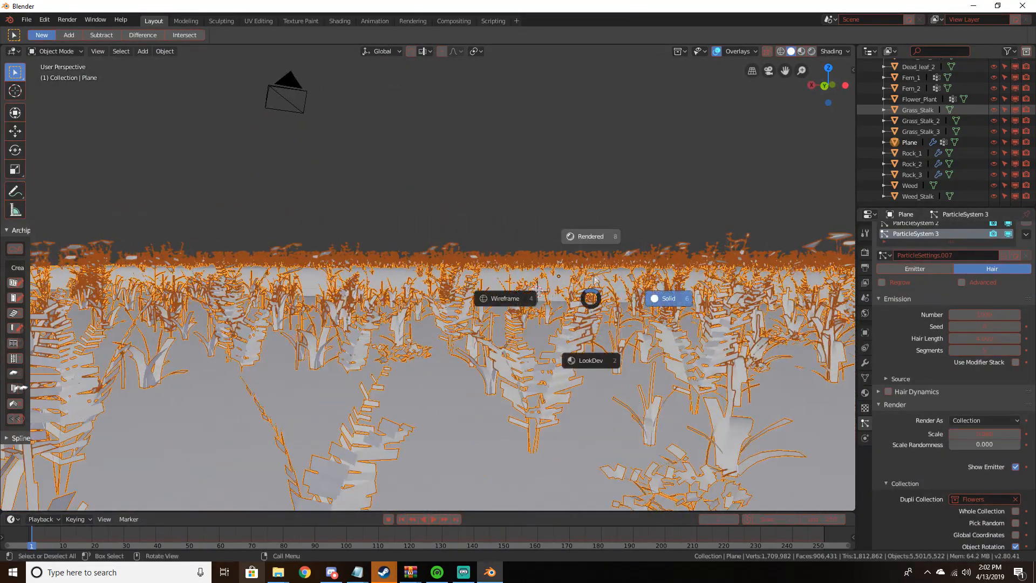
click(600, 258)
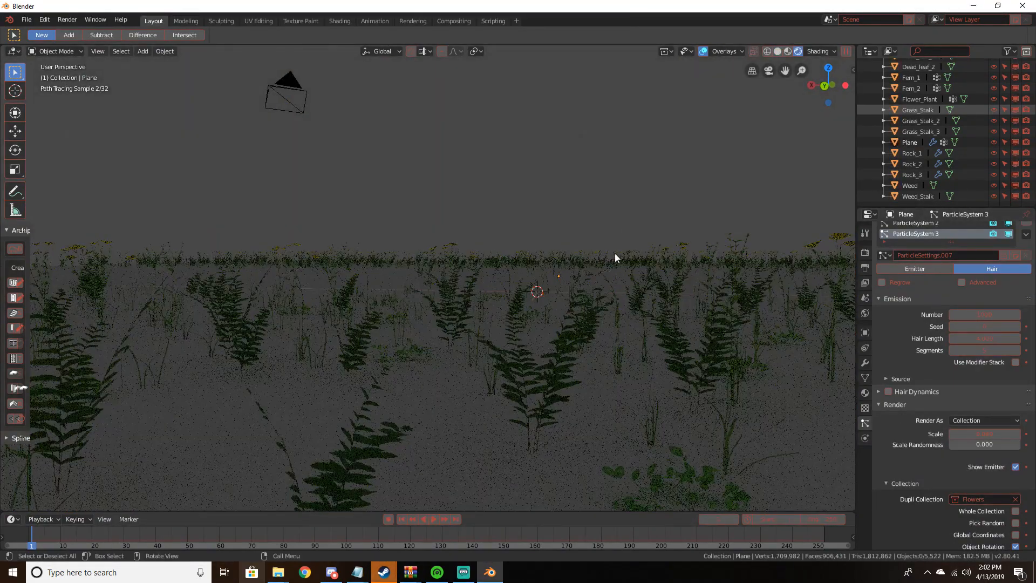
middle_drag(614, 253, 606, 257)
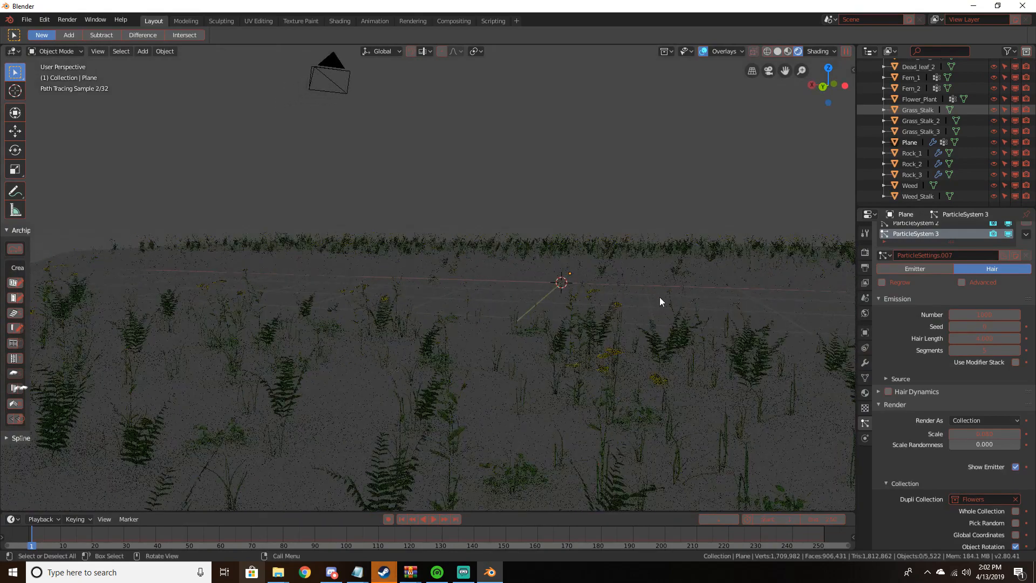
key(z)
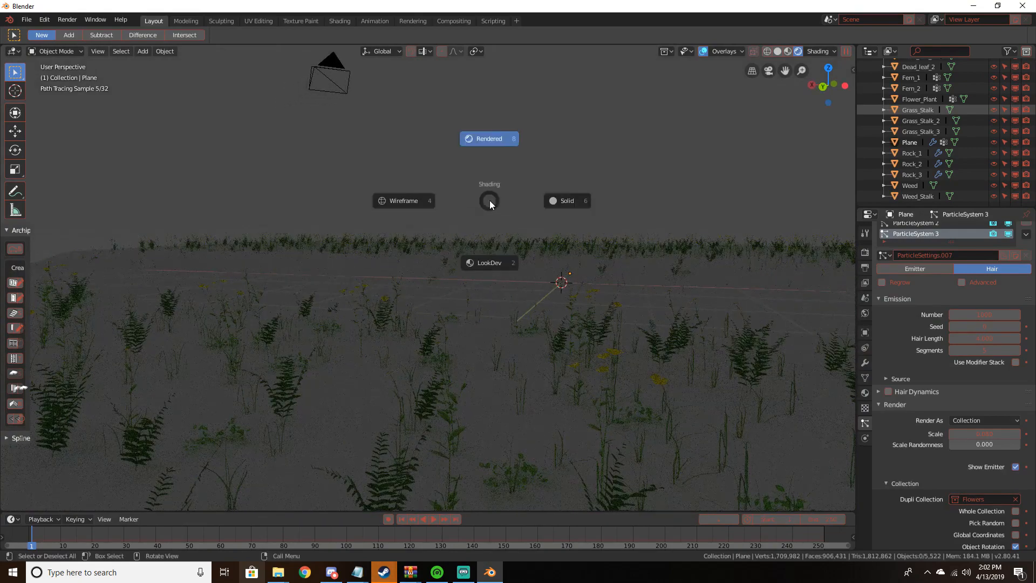
click(530, 202)
Set the first particle system's emission number to 5000
middle_drag(578, 207, 642, 253)
scroll(967, 292, up, 1)
click(913, 235)
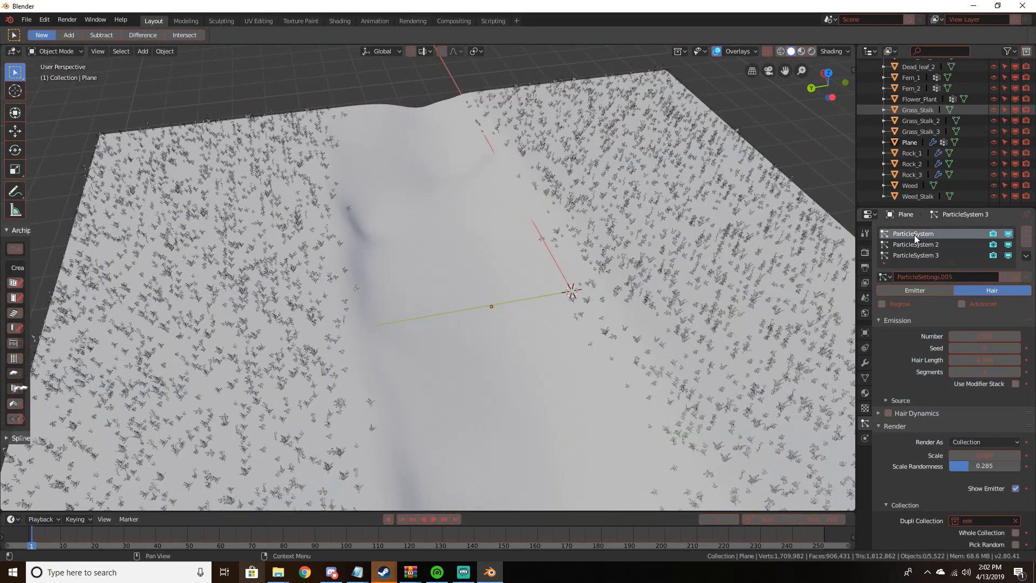
double_click(977, 336)
text(5000)
key(Return)
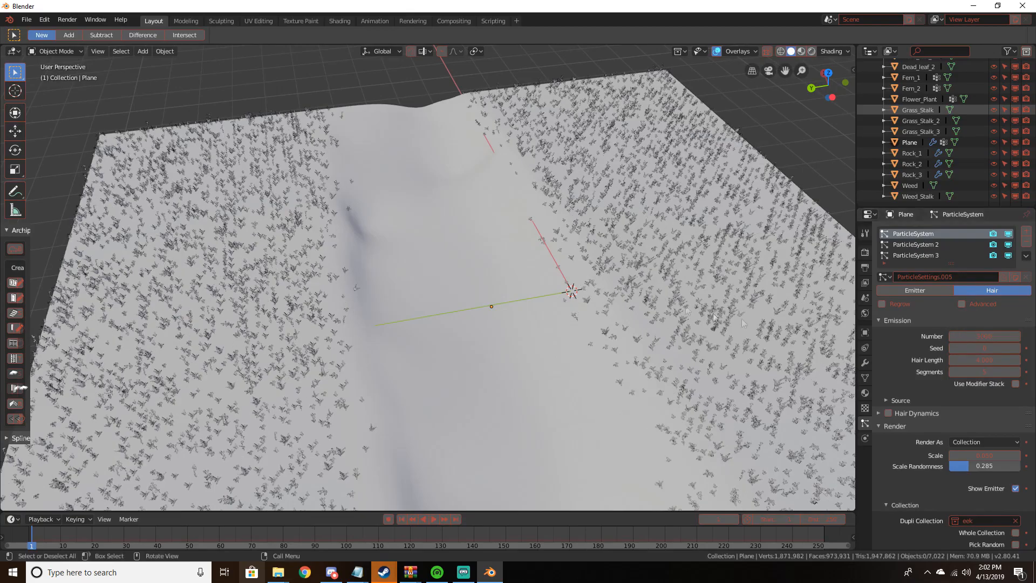
Preview the denser vegetation across the whole plane in Rendered shading and switch back to Solid shading
middle_drag(545, 210, 566, 296)
key(z)
click(571, 261)
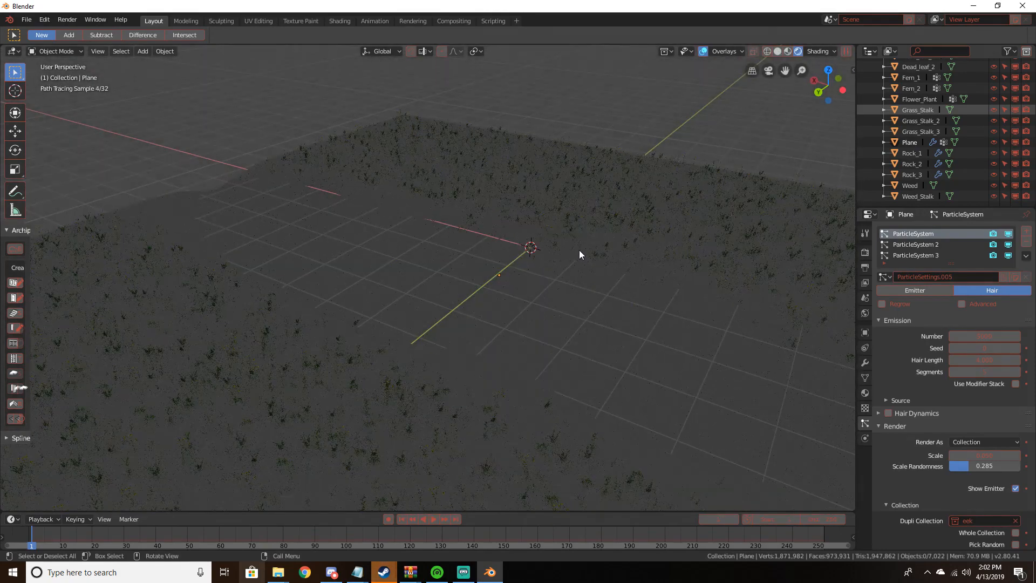
key(z)
click(667, 263)
scroll(669, 264, down, 4)
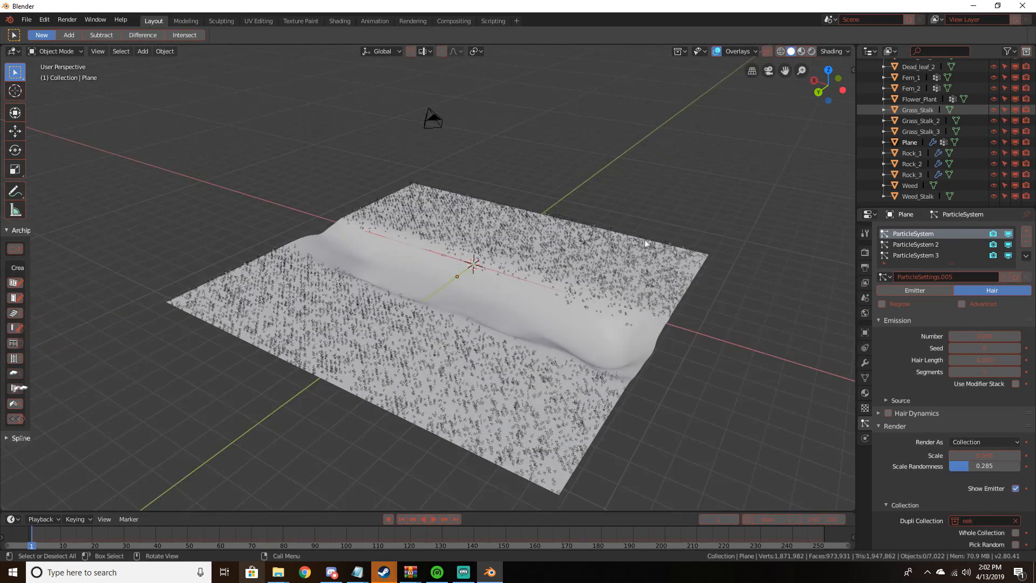
Examine the ground plane's relief, edges and plant coverage from overhead and ground-level angles
middle_drag(645, 253, 509, 239)
scroll(509, 238, down, 4)
shift+middle_drag(455, 221, 572, 237)
scroll(533, 242, up, 9)
scroll(572, 237, down, 5)
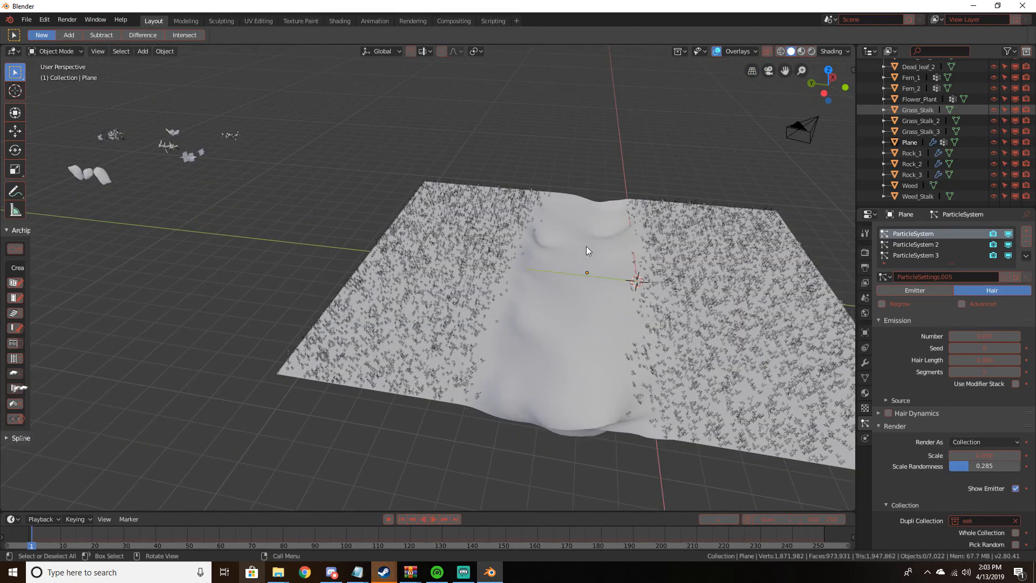
middle_drag(586, 246, 619, 208)
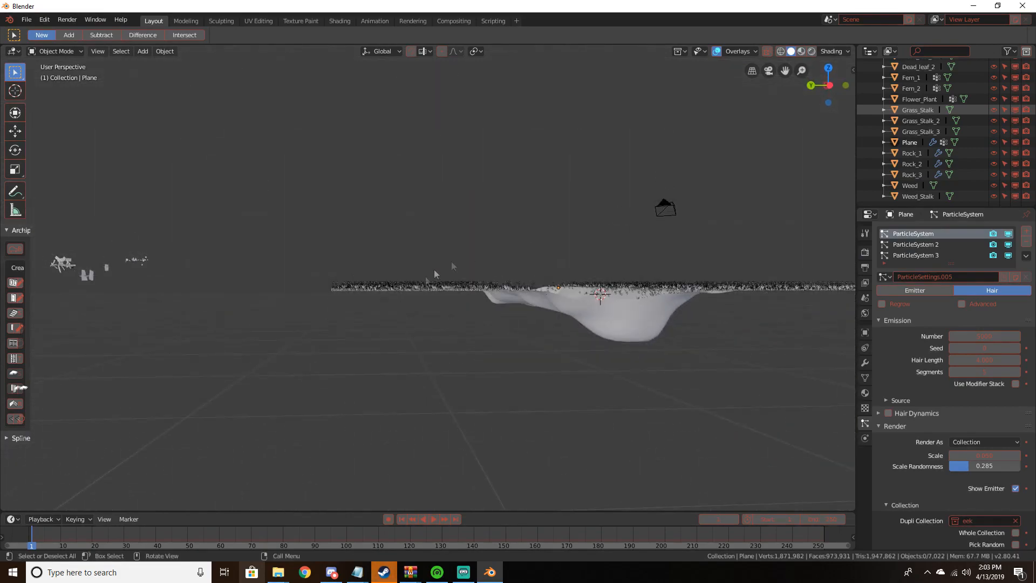
middle_drag(758, 297, 615, 324)
scroll(615, 324, up, 6)
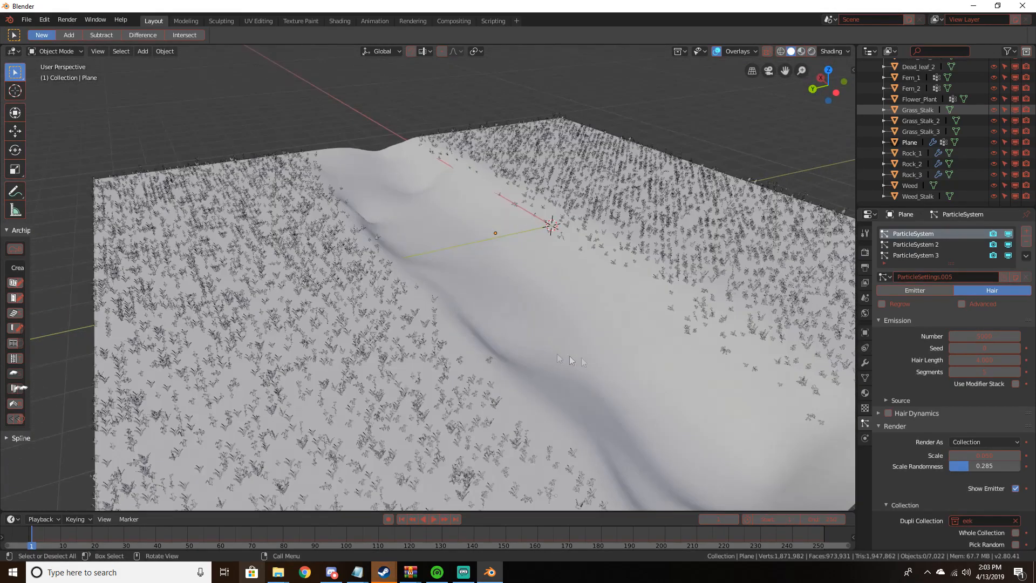
middle_drag(581, 357, 694, 288)
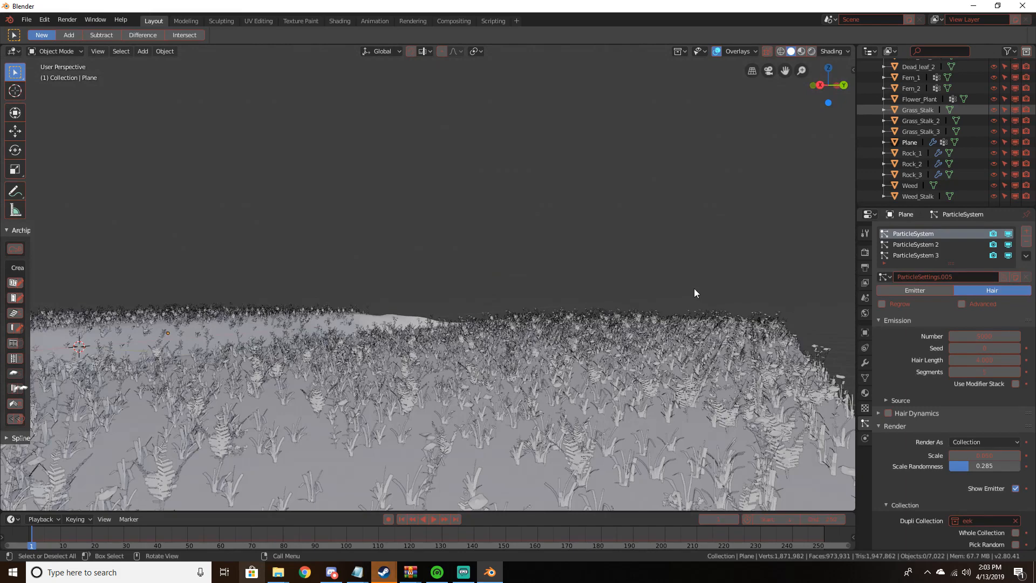
scroll(694, 288, down, 5)
scroll(692, 289, up, 3)
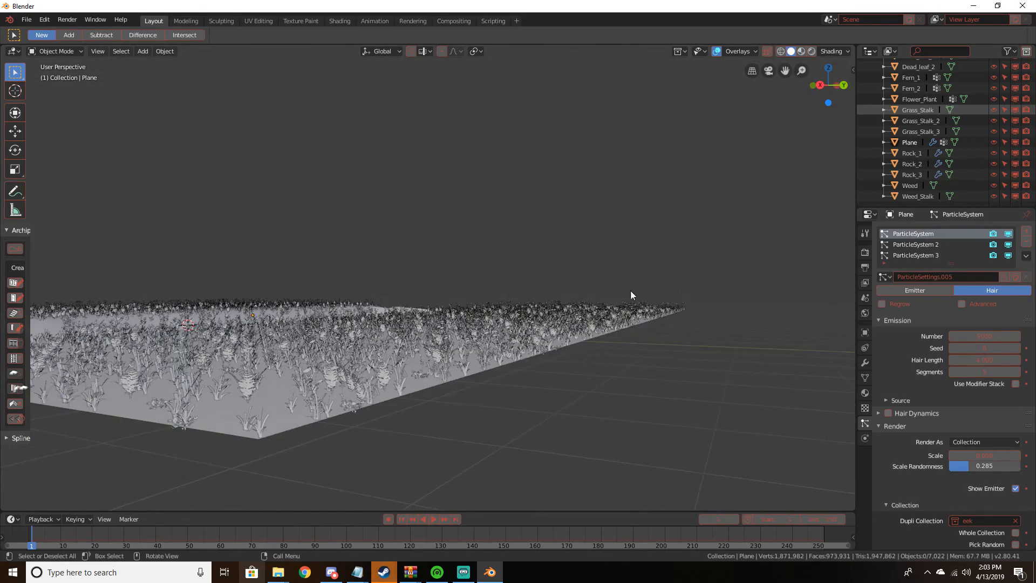
middle_drag(624, 295, 503, 390)
Select the ground plane, enter Sculpt Mode and choose the SculptDraw brush
click(526, 309)
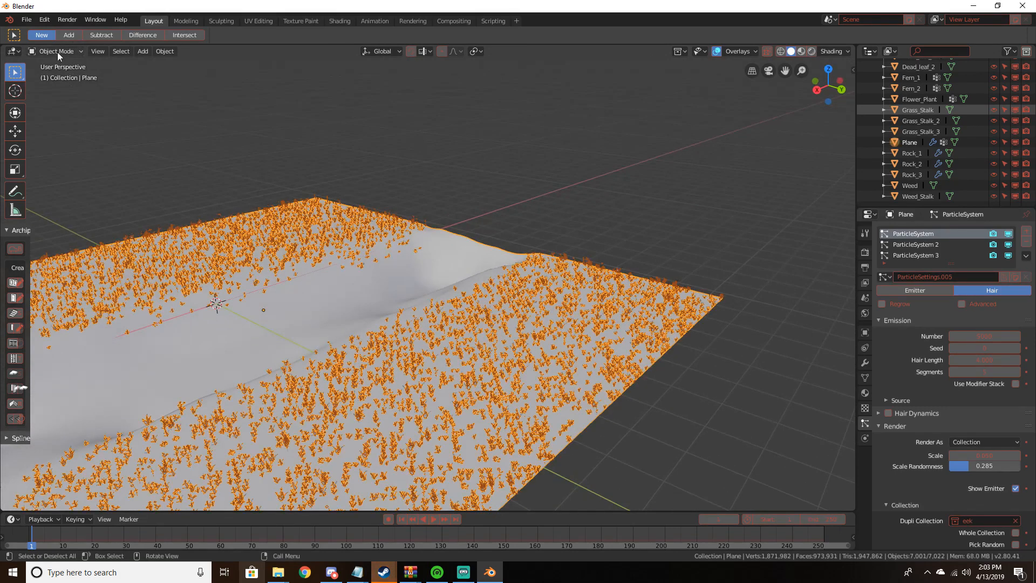
click(58, 52)
click(62, 89)
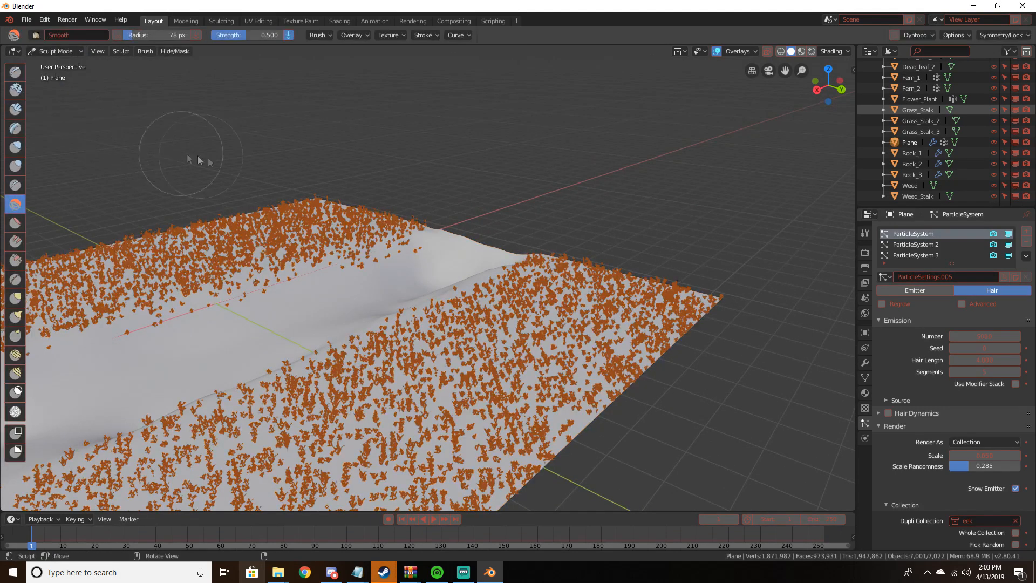
middle_drag(200, 161, 364, 208)
key(x)
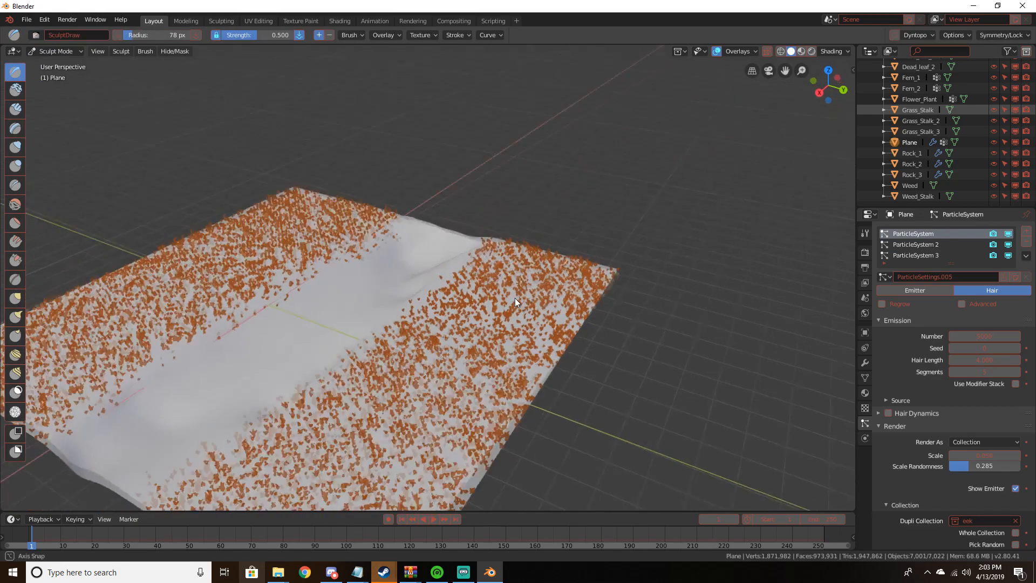
Sculpt raised, uneven ground on both grassy sides of the path with the SculptDraw brush and soften it with Smooth
middle_drag(515, 301, 672, 301)
middle_drag(575, 297, 546, 308)
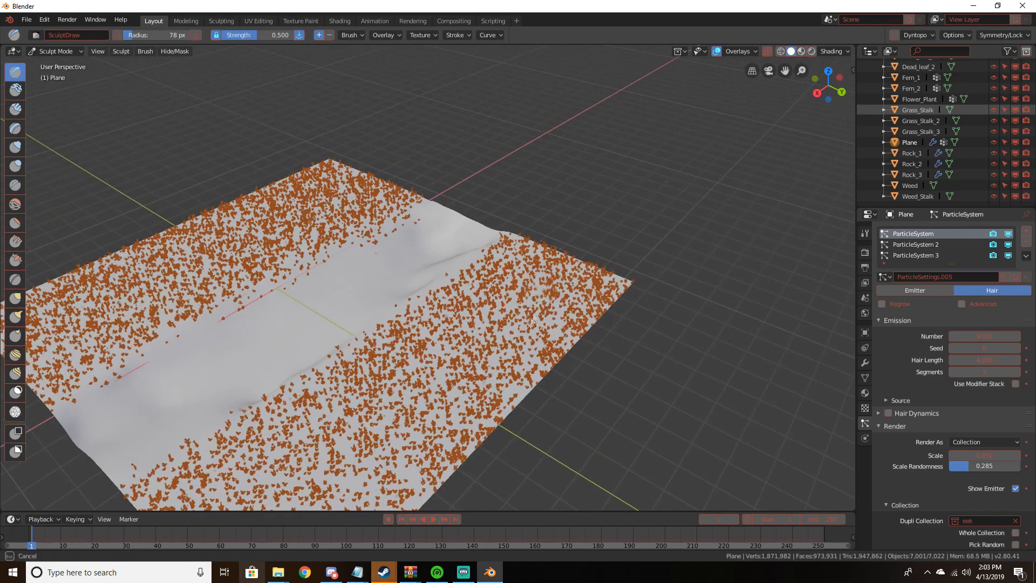
mouse_move(532, 322)
mouse_down()
mouse_move(489, 337)
mouse_move(524, 275)
mouse_move(373, 462)
mouse_move(294, 458)
mouse_move(437, 362)
mouse_move(335, 394)
mouse_move(540, 291)
mouse_move(477, 323)
mouse_move(502, 294)
mouse_move(563, 273)
mouse_up()
scroll(518, 370, down, 2)
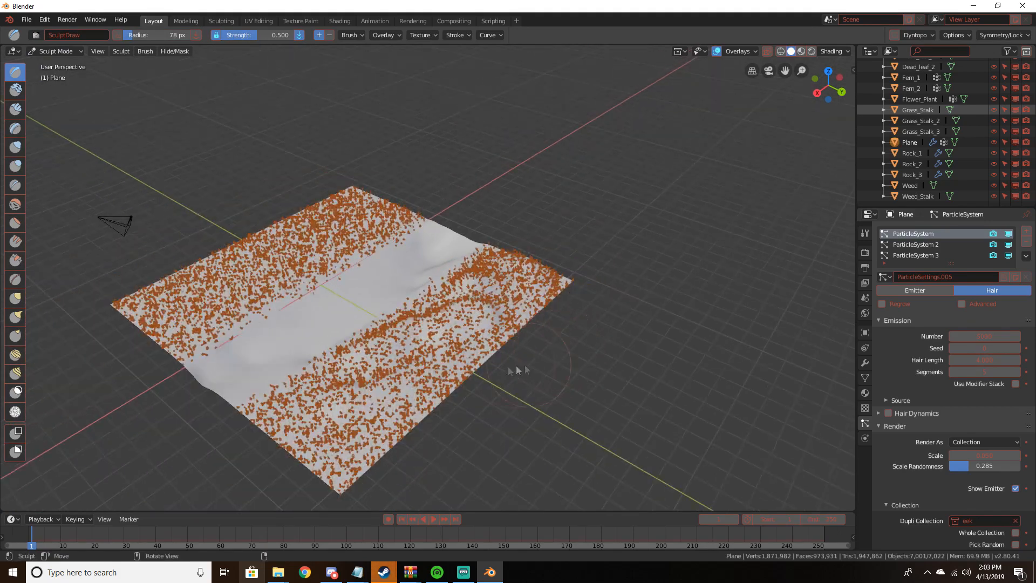
mouse_move(459, 373)
mouse_down()
mouse_move(410, 372)
mouse_move(326, 408)
mouse_up()
mouse_move(181, 310)
mouse_down()
mouse_move(306, 229)
mouse_move(352, 233)
mouse_move(218, 293)
mouse_up()
drag(164, 294, 333, 232)
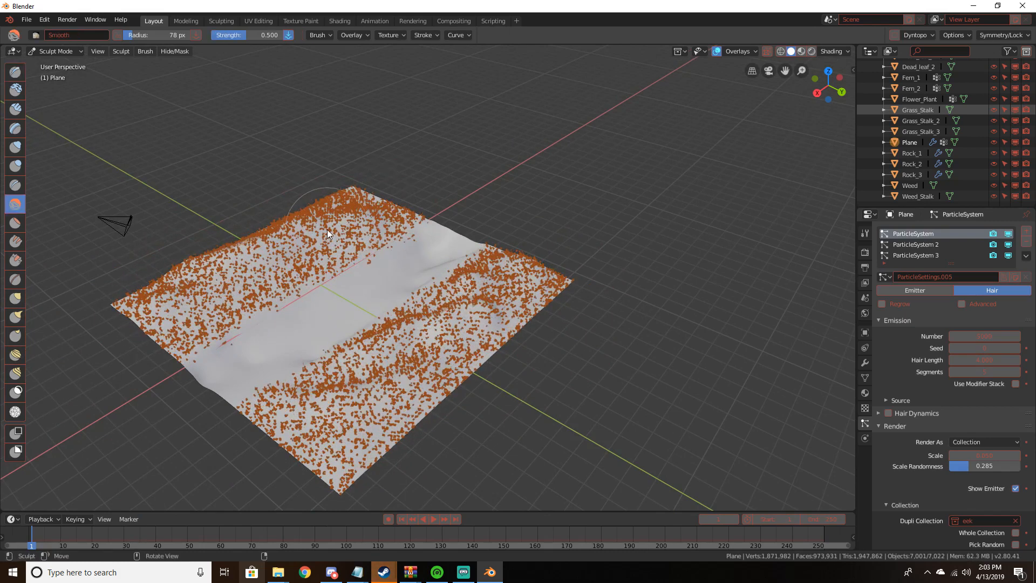
Hide the viewport overlays and view the sculpted relief of the ground plane from a low angle
key(f)
click(307, 240)
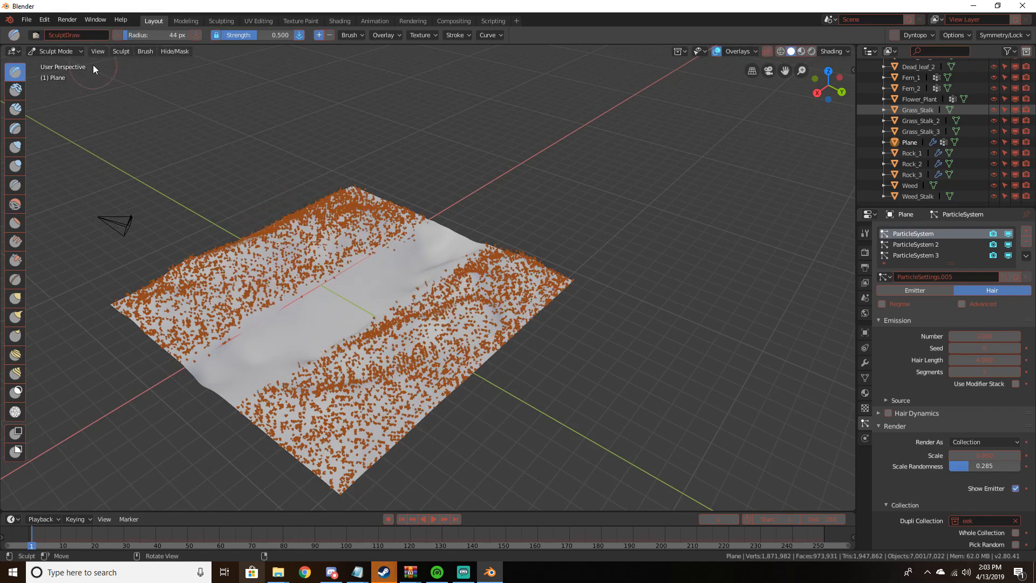
click(720, 51)
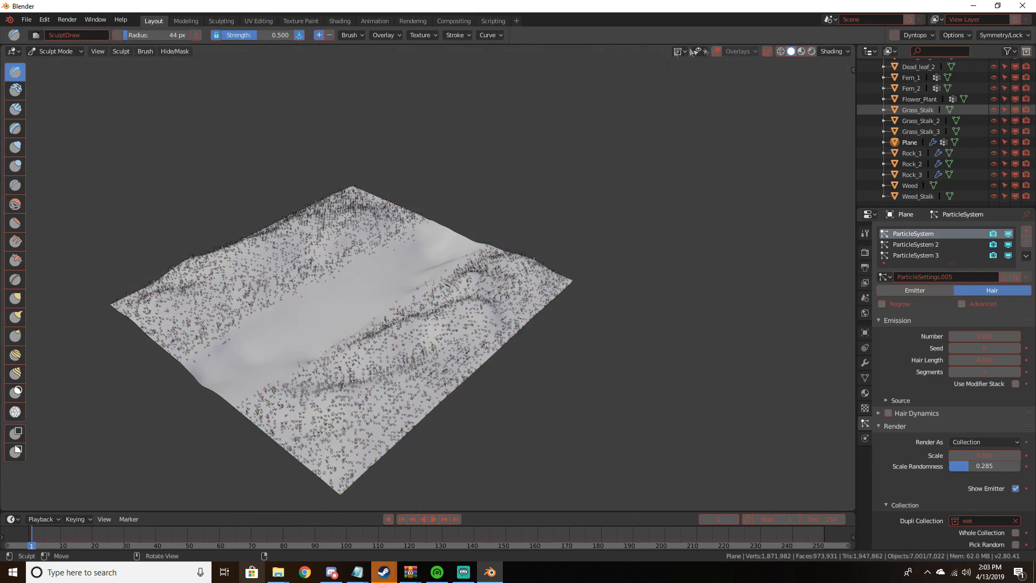
middle_drag(647, 145, 237, 248)
scroll(275, 257, up, 5)
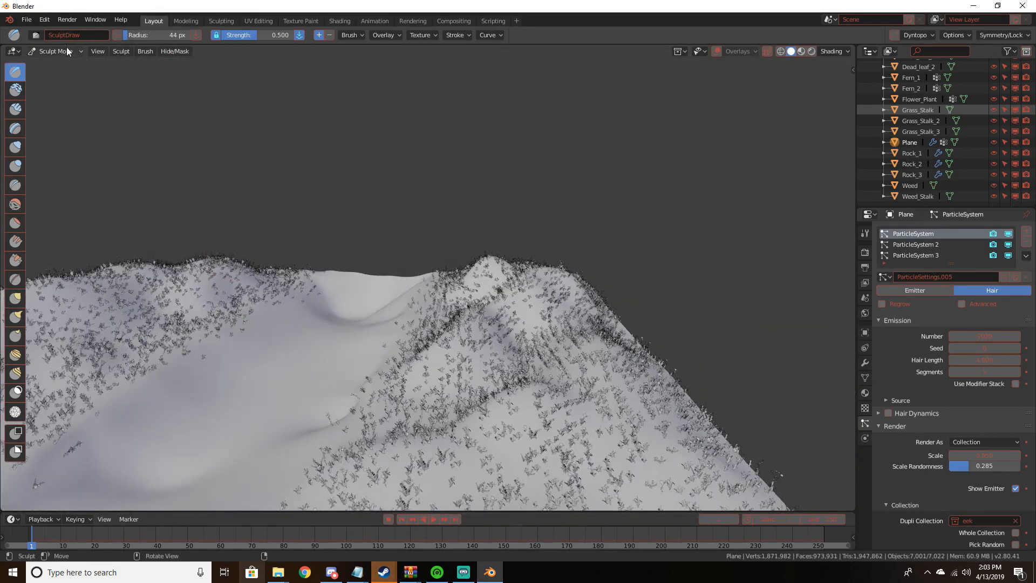
Smooth the bumps on both grassy sides of the path with the Smooth brush at an 80 px radius
key(shift+s)
mouse_move(523, 270)
middle_down()
mouse_move(478, 257)
mouse_move(536, 316)
mouse_move(546, 301)
middle_up()
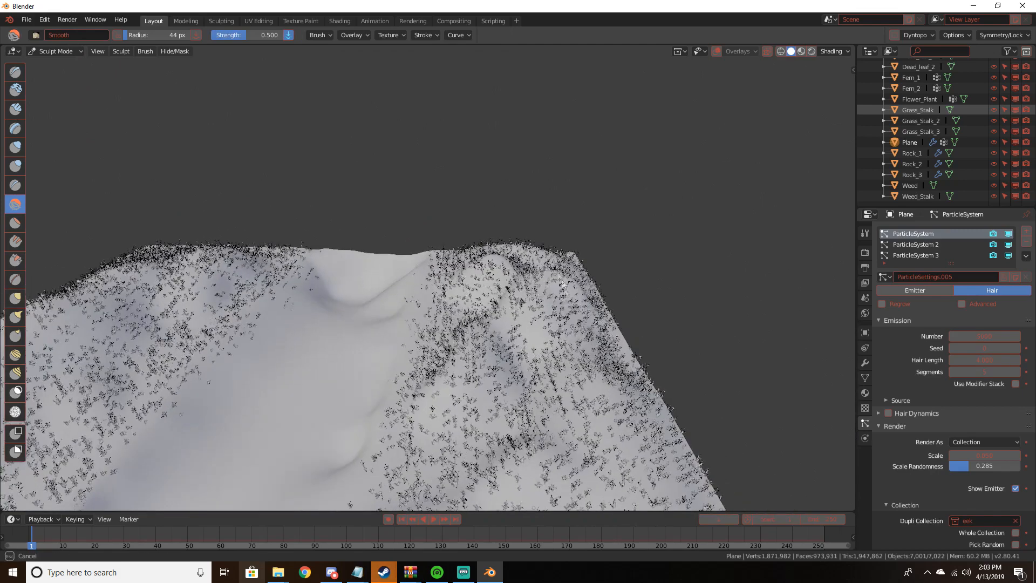
key(f)
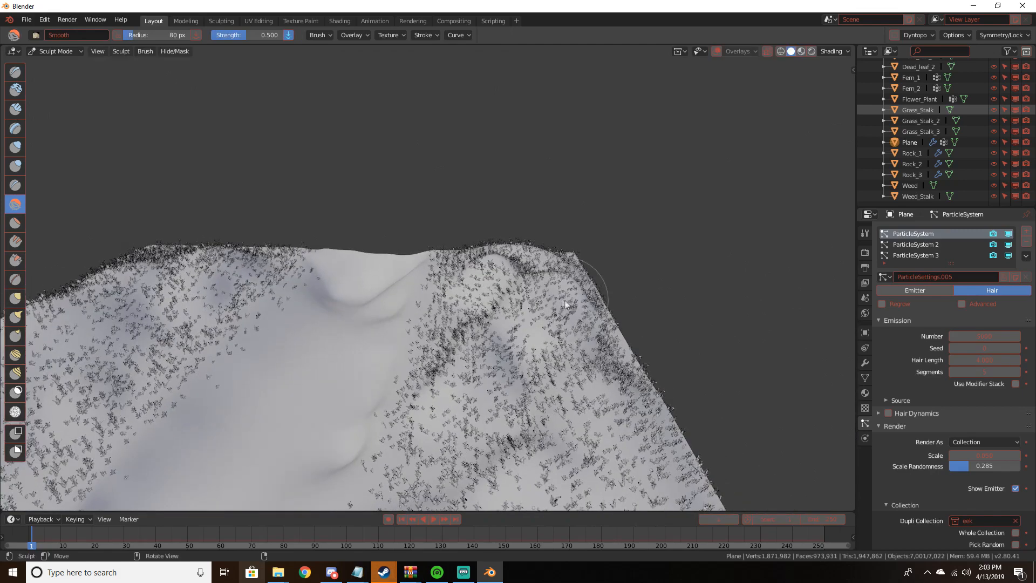
mouse_move(572, 270)
mouse_down()
mouse_move(507, 257)
mouse_move(499, 345)
mouse_move(510, 378)
mouse_move(570, 421)
mouse_up()
scroll(573, 383, down, 1)
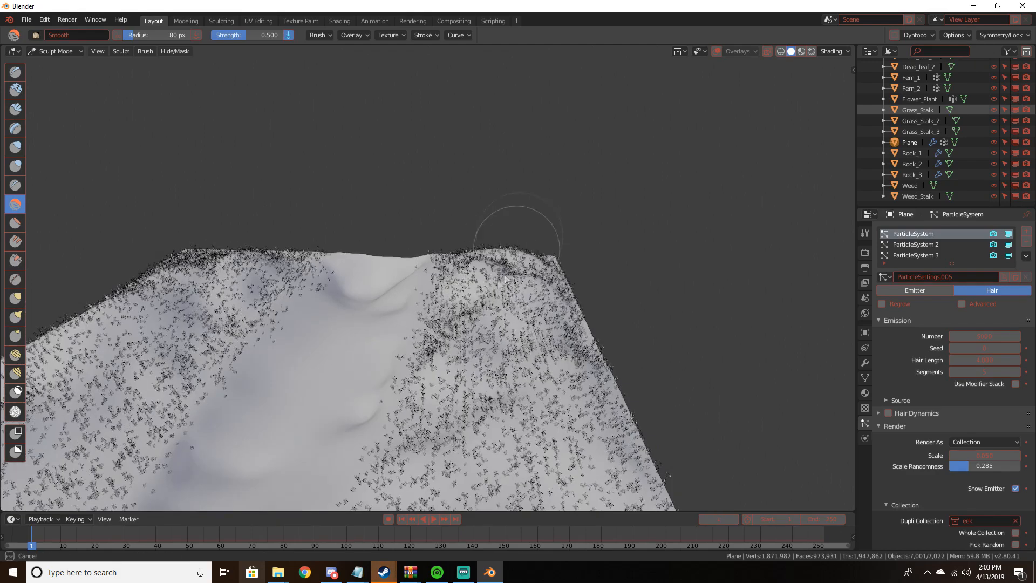
mouse_move(508, 281)
middle_down()
mouse_move(520, 254)
mouse_move(447, 260)
mouse_move(485, 281)
mouse_move(377, 334)
mouse_move(302, 334)
mouse_move(293, 318)
mouse_move(354, 274)
middle_up()
mouse_move(355, 275)
mouse_down()
mouse_move(305, 302)
mouse_move(447, 216)
mouse_move(326, 292)
mouse_move(319, 360)
mouse_up()
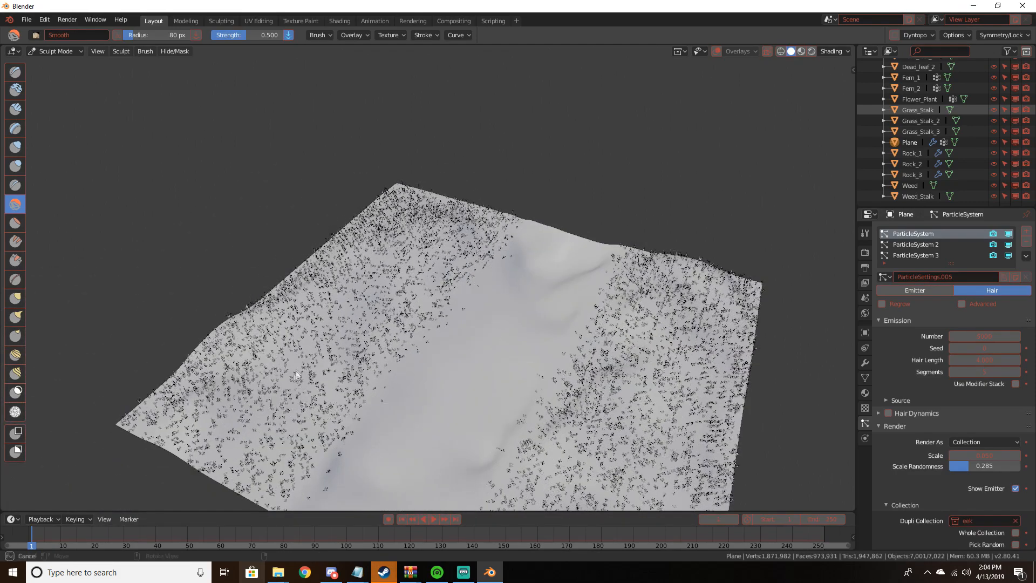
Soften the remaining mound and ridges on the grassy slopes beside the path with the Smooth brush
mouse_move(296, 374)
middle_down()
mouse_move(216, 327)
mouse_move(227, 330)
middle_up()
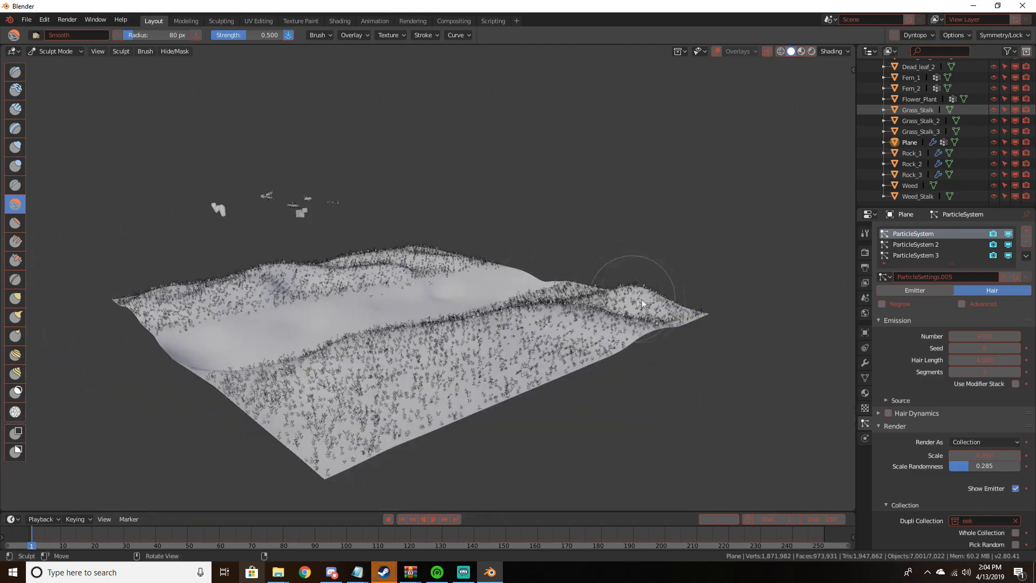
mouse_move(642, 303)
mouse_down()
mouse_move(627, 303)
mouse_move(642, 301)
mouse_up()
mouse_move(642, 301)
middle_down()
mouse_move(577, 386)
mouse_move(655, 363)
mouse_move(823, 370)
mouse_move(39, 369)
mouse_move(141, 396)
middle_up()
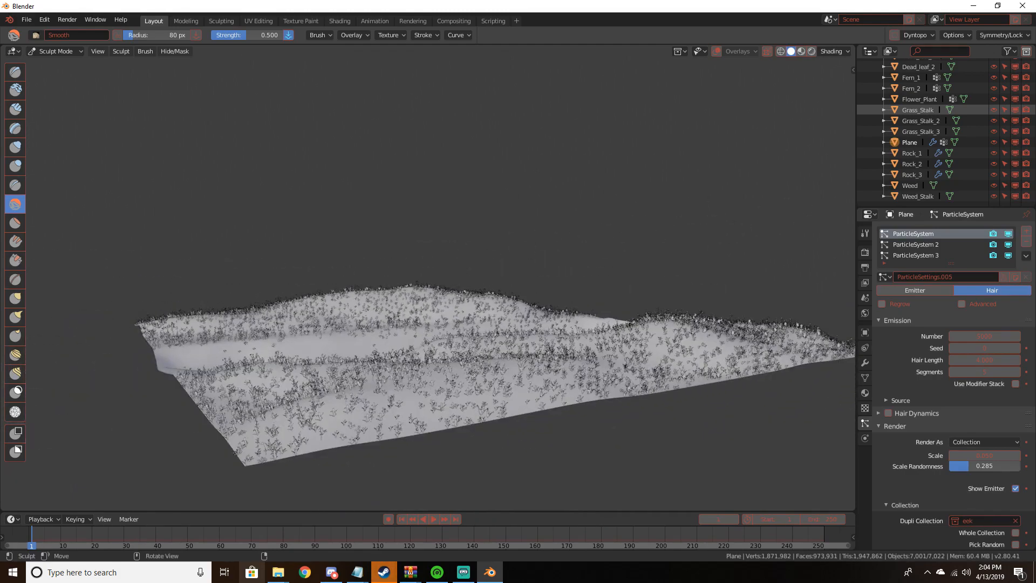
scroll(453, 389, up, 3)
middle_drag(459, 390, 331, 455)
drag(331, 456, 499, 429)
mouse_move(372, 452)
middle_down()
mouse_move(356, 456)
mouse_move(358, 423)
mouse_move(471, 430)
middle_up()
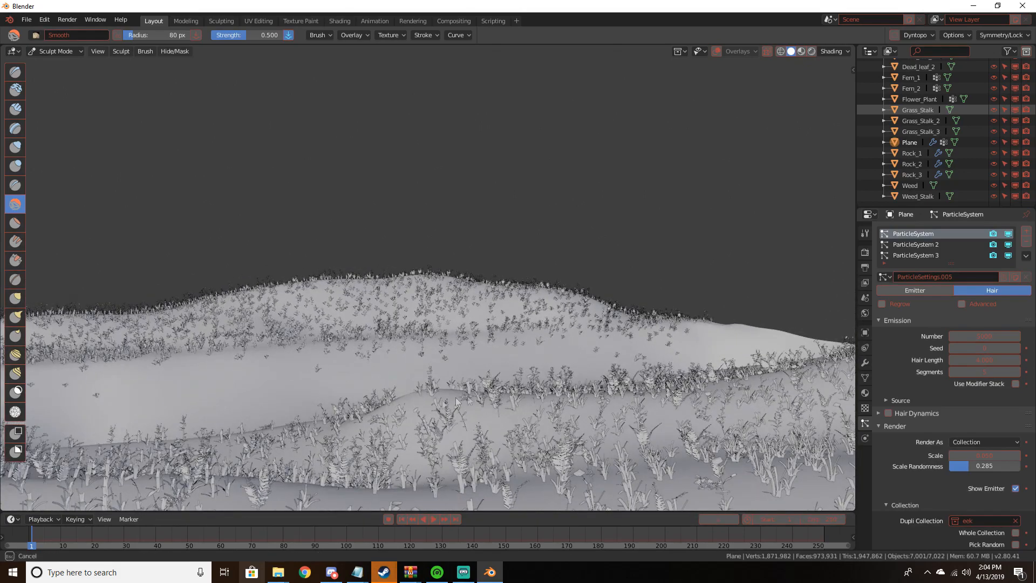
drag(455, 400, 402, 404)
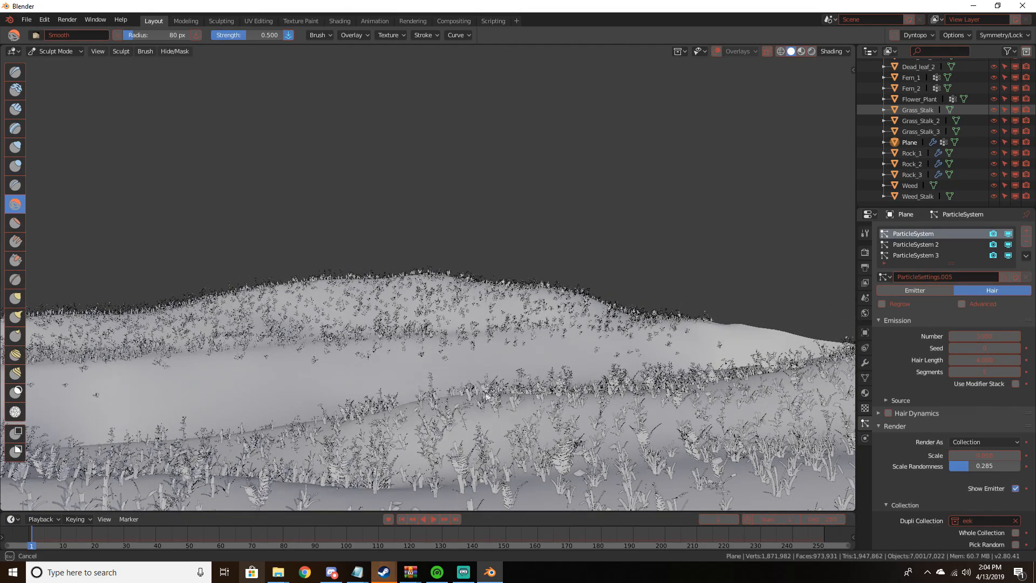
drag(480, 405, 501, 402)
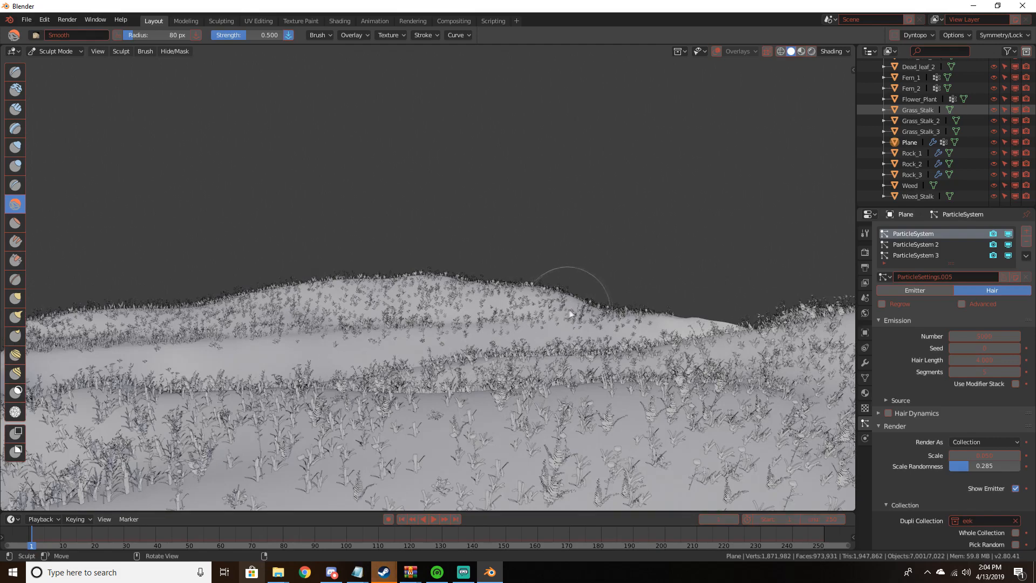
Return the ground plane to Object Mode and show the viewport overlays again
click(48, 54)
click(56, 57)
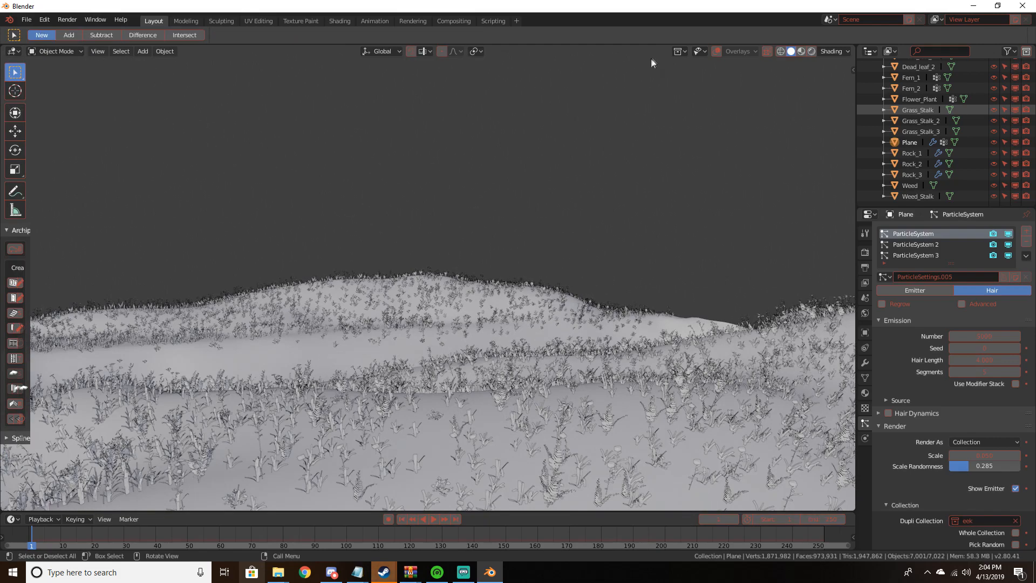
click(717, 51)
Preview the source plant and dead leaf models beside the ground plane in Rendered shading
scroll(548, 237, down, 5)
middle_drag(548, 237, 451, 234)
scroll(456, 259, up, 8)
middle_drag(461, 289, 347, 313)
scroll(562, 324, down, 4)
scroll(340, 334, up, 6)
shift+middle_drag(332, 354, 409, 332)
key(z)
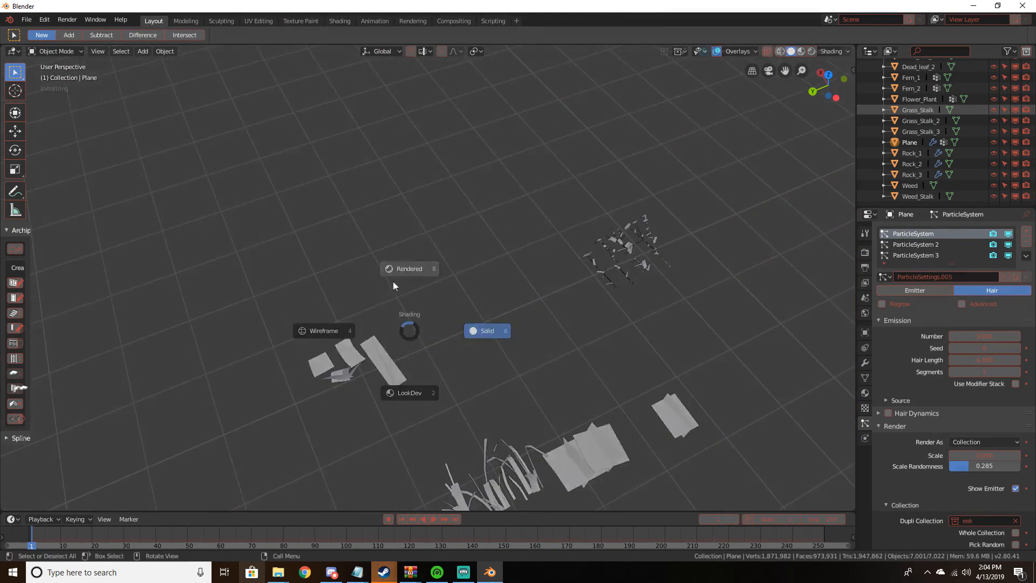
click(394, 279)
scroll(381, 452, up, 4)
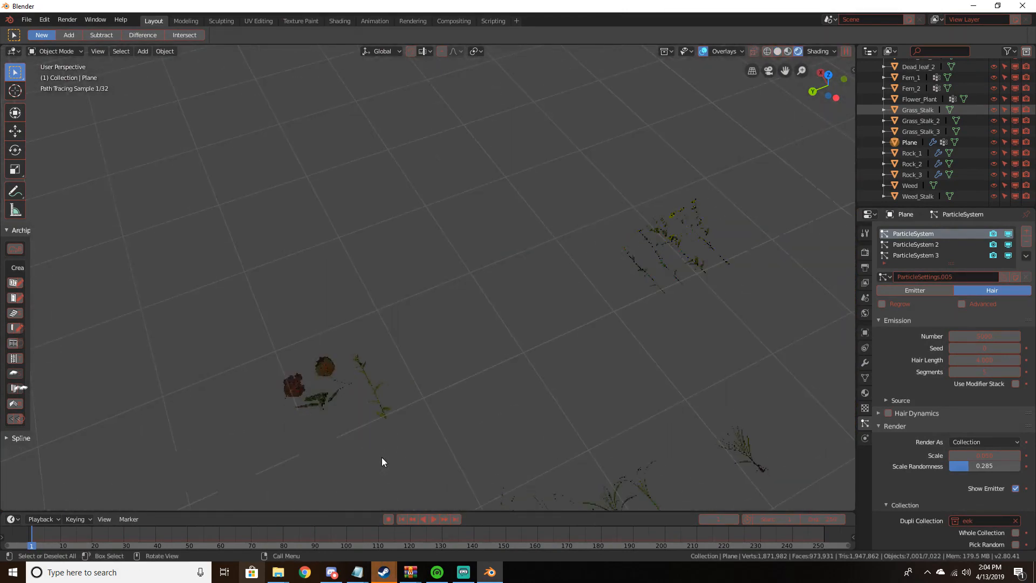
shift+middle_drag(380, 460, 404, 326)
shift+middle_drag(347, 351, 451, 329)
Select Dead_leaf_1 and Dead_leaf_2 and put them in a new collection named "leaves"
click(386, 319)
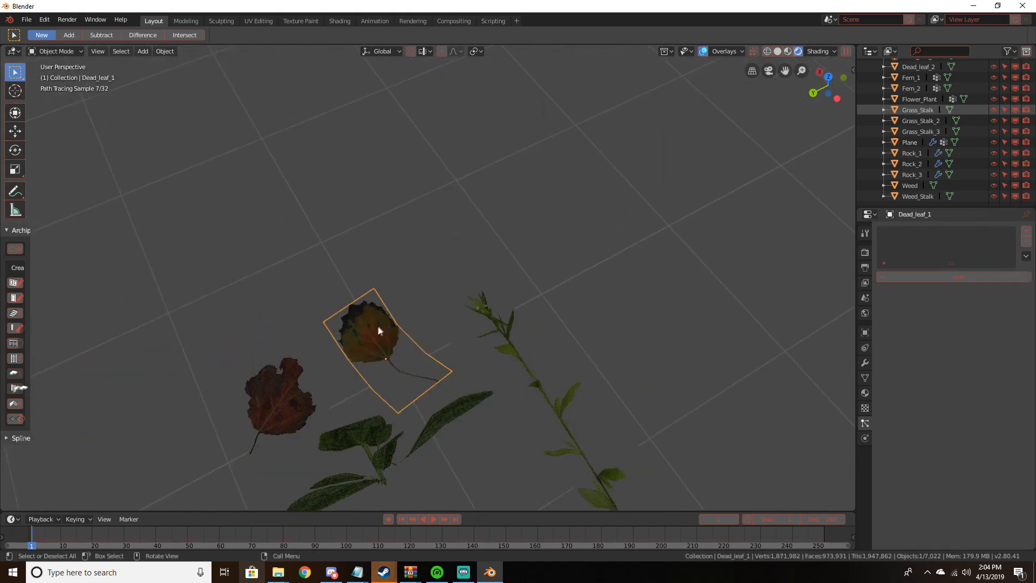
shift+click(277, 383)
scroll(290, 372, down, 4)
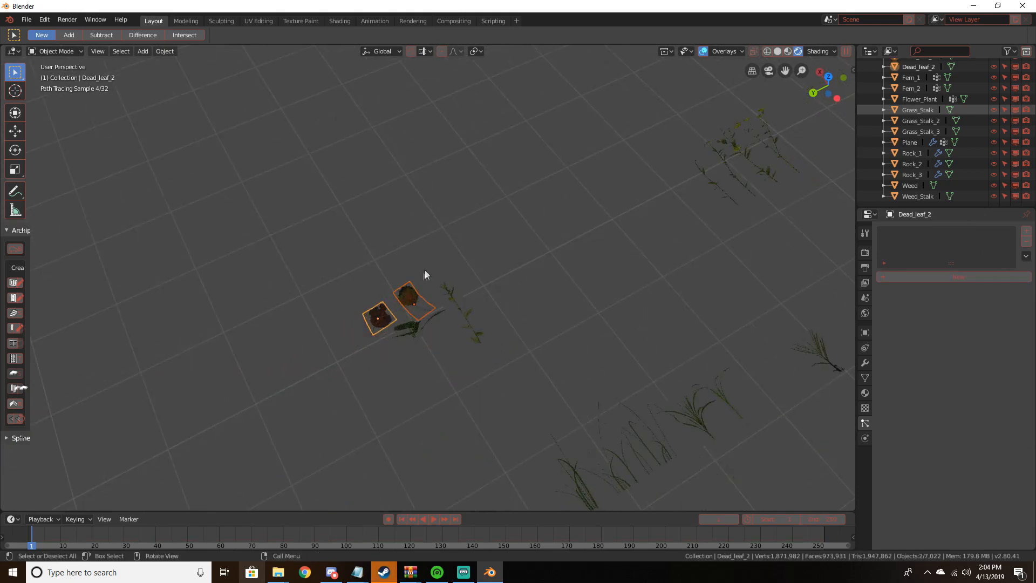
click(108, 501)
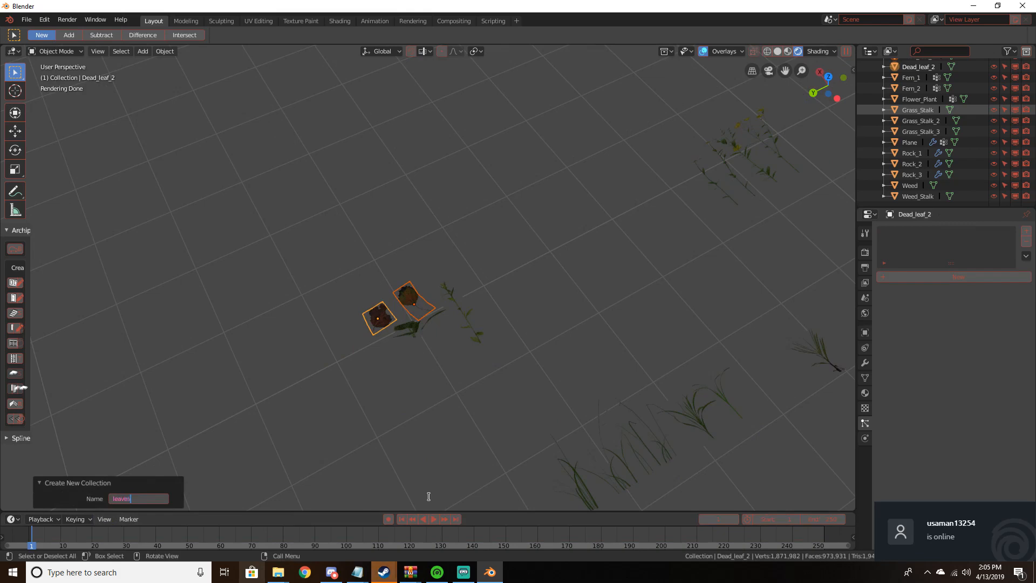
key(Return)
click(116, 483)
Switch to Solid shading, select the ground plane and add a fourth particle system of type Hair
key(z)
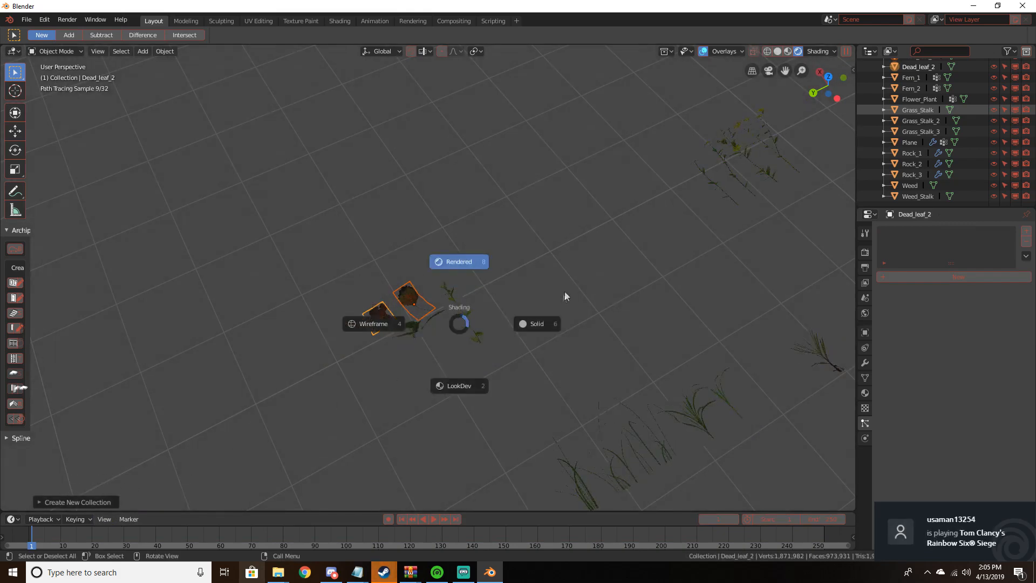
click(544, 319)
middle_drag(501, 331, 347, 322)
scroll(354, 286, up, 5)
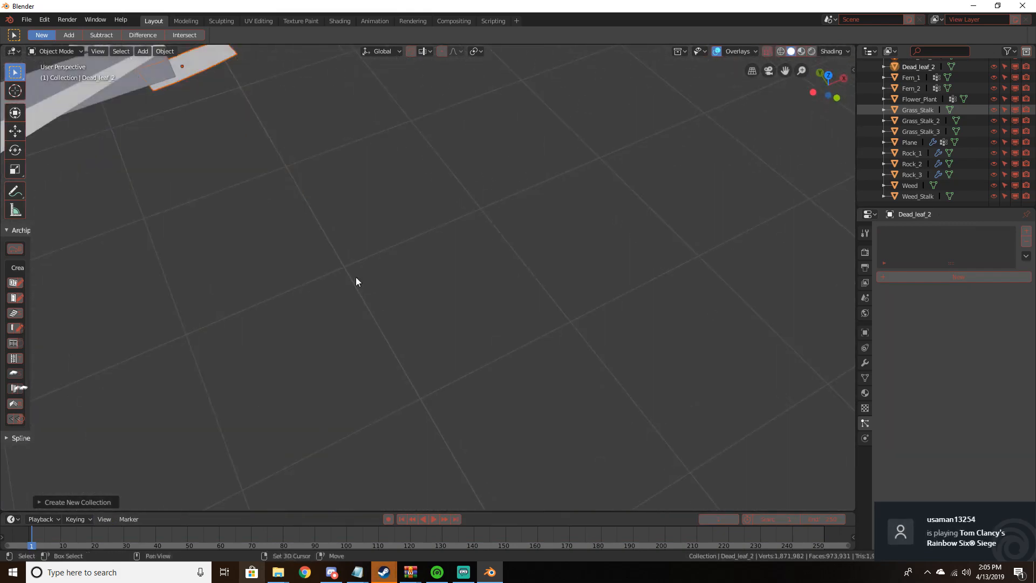
scroll(356, 278, down, 10)
middle_drag(440, 351, 670, 342)
shift+middle_drag(771, 163, 475, 241)
scroll(474, 241, up, 5)
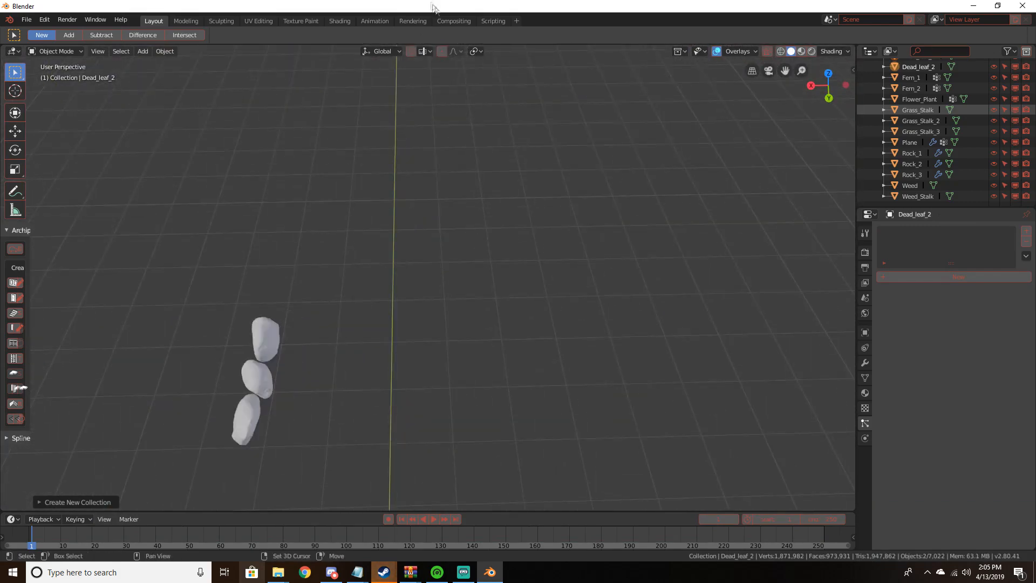
shift+middle_drag(499, 89, 452, 291)
scroll(502, 129, up, 1)
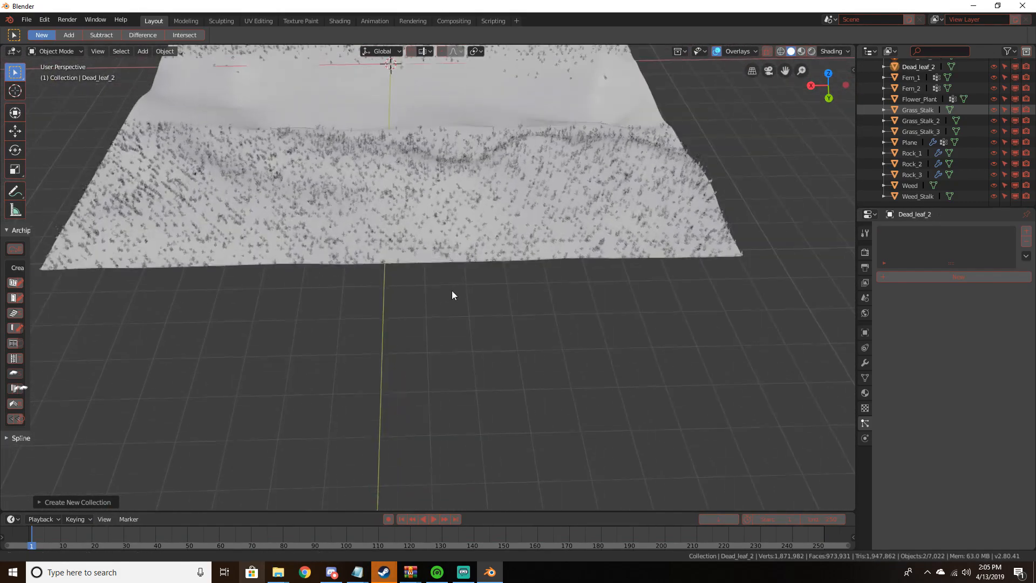
click(506, 244)
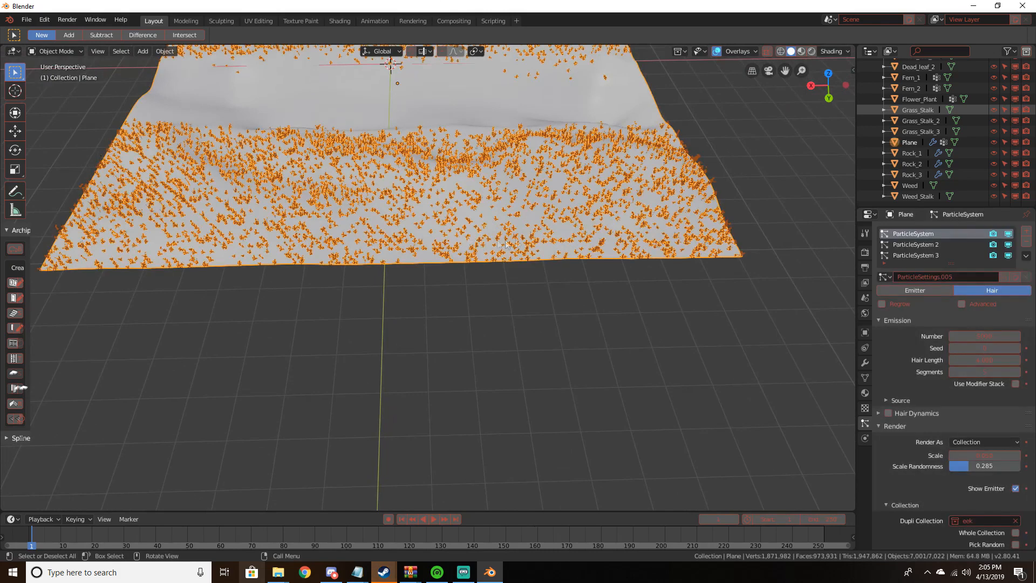
click(1030, 233)
click(1001, 303)
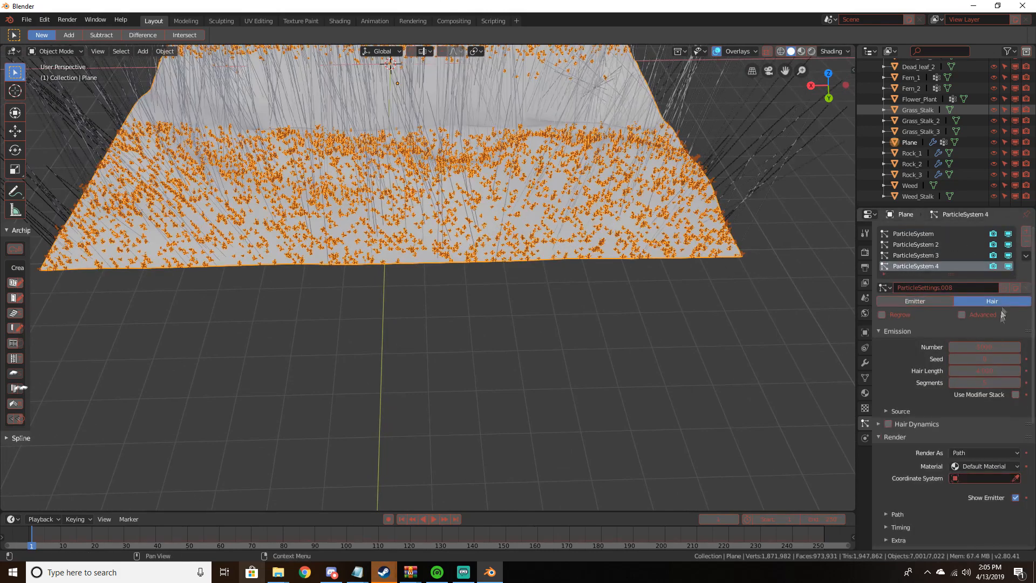
Render the fourth particle system as a Collection, using the "leaves" collection
click(985, 452)
click(969, 403)
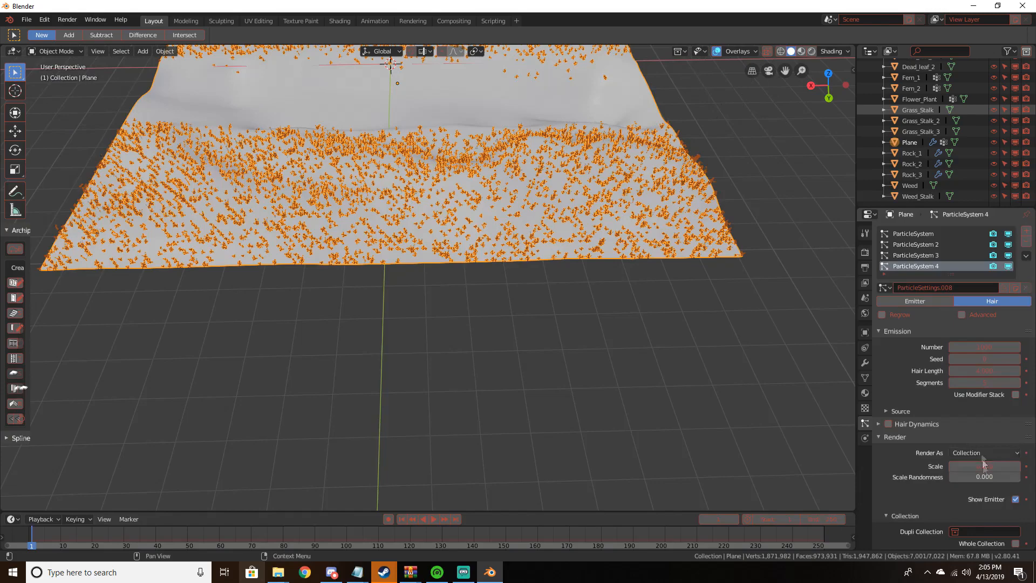
click(974, 530)
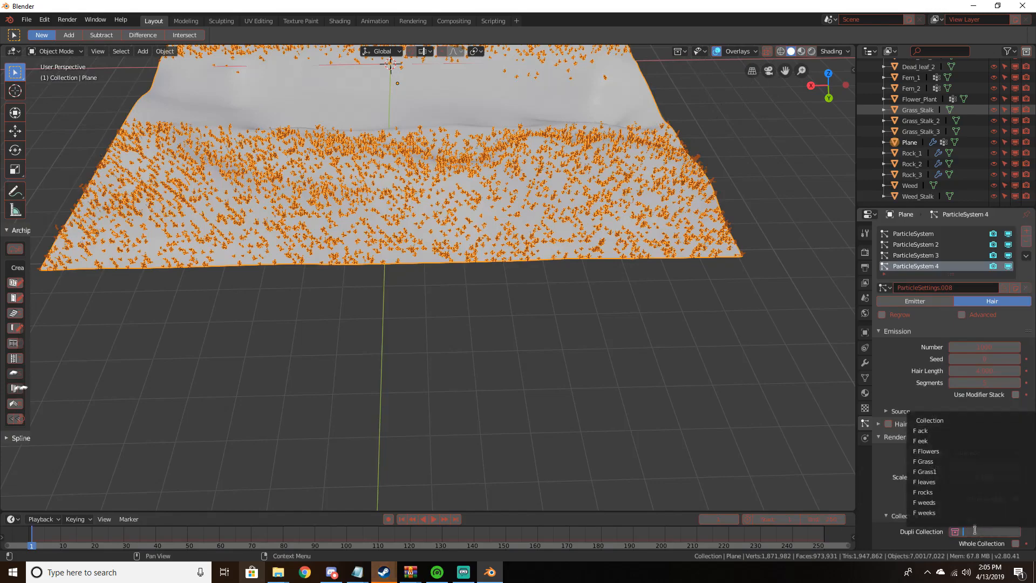
click(942, 483)
Check the leaf scatter against the ground plane's weights in Weight Paint mode, and return to Object Mode
middle_drag(669, 365, 415, 342)
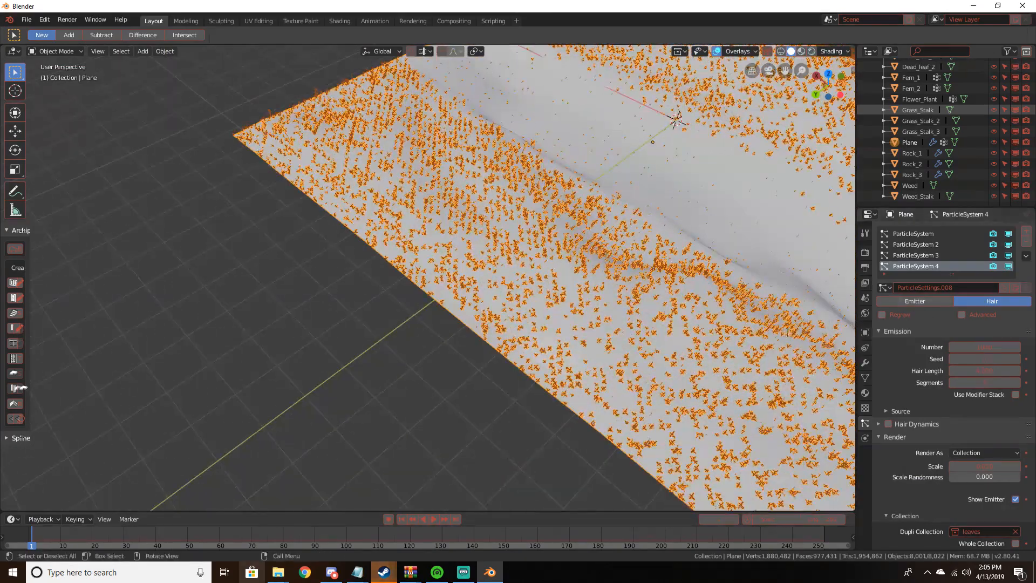
scroll(761, 328, up, 2)
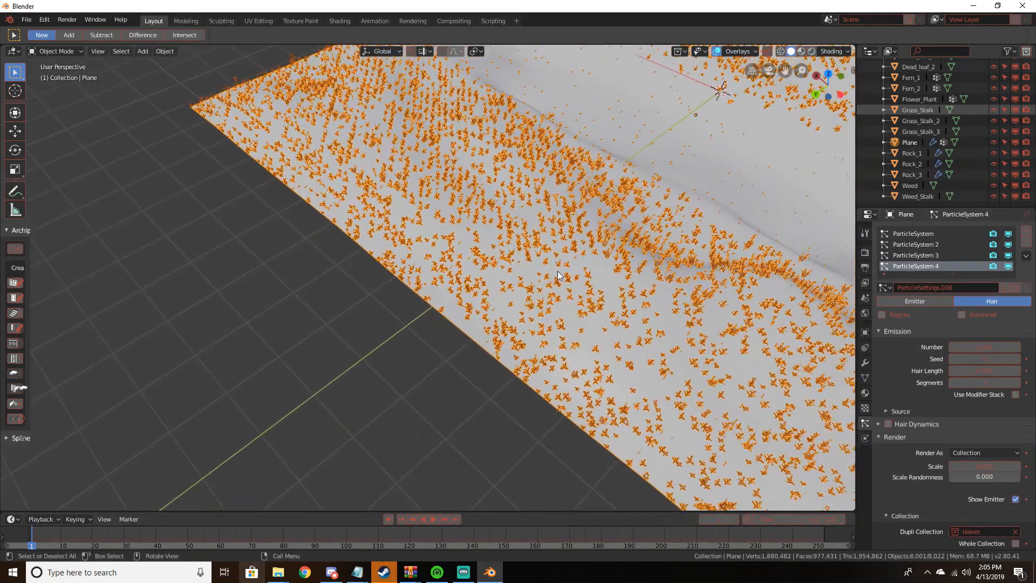
scroll(561, 269, down, 1)
scroll(564, 266, down, 6)
middle_drag(592, 243, 458, 287)
scroll(384, 323, up, 4)
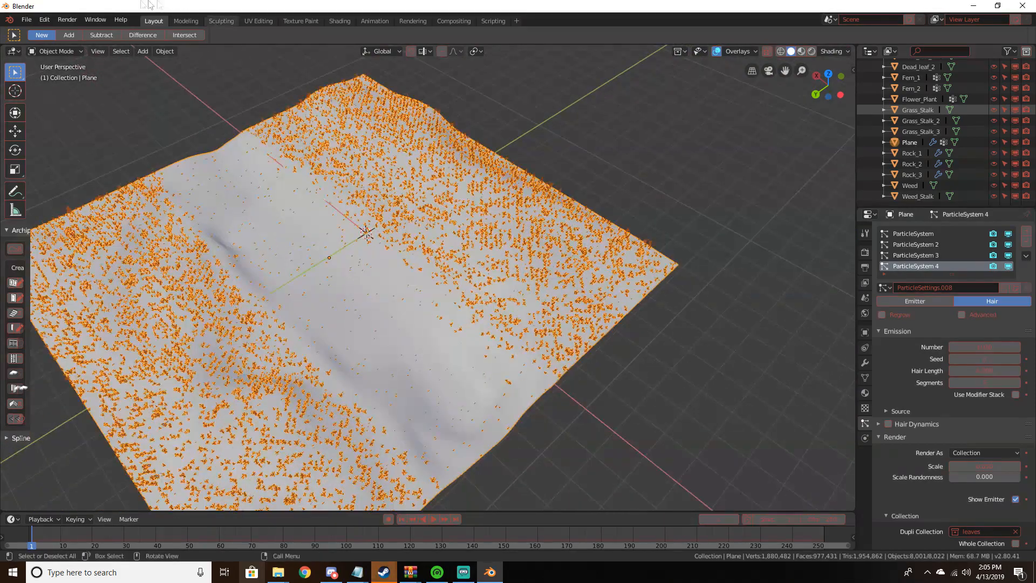
click(55, 52)
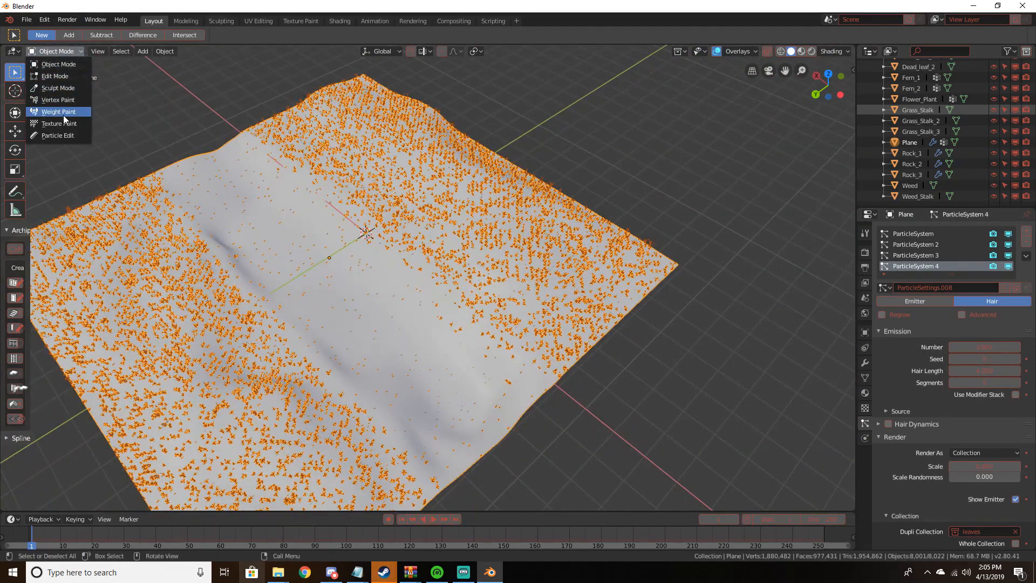
click(63, 113)
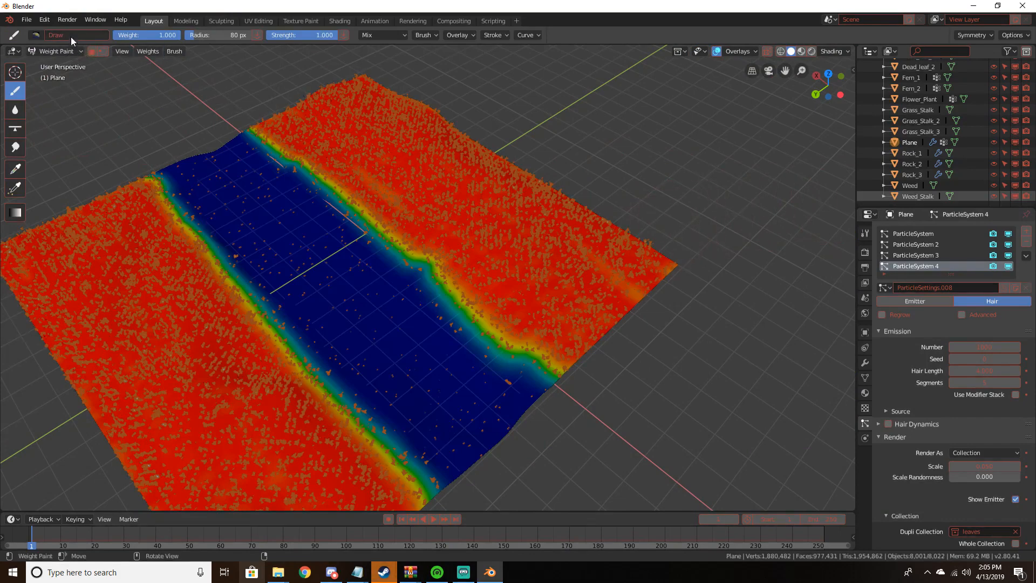
click(149, 51)
click(150, 49)
click(124, 51)
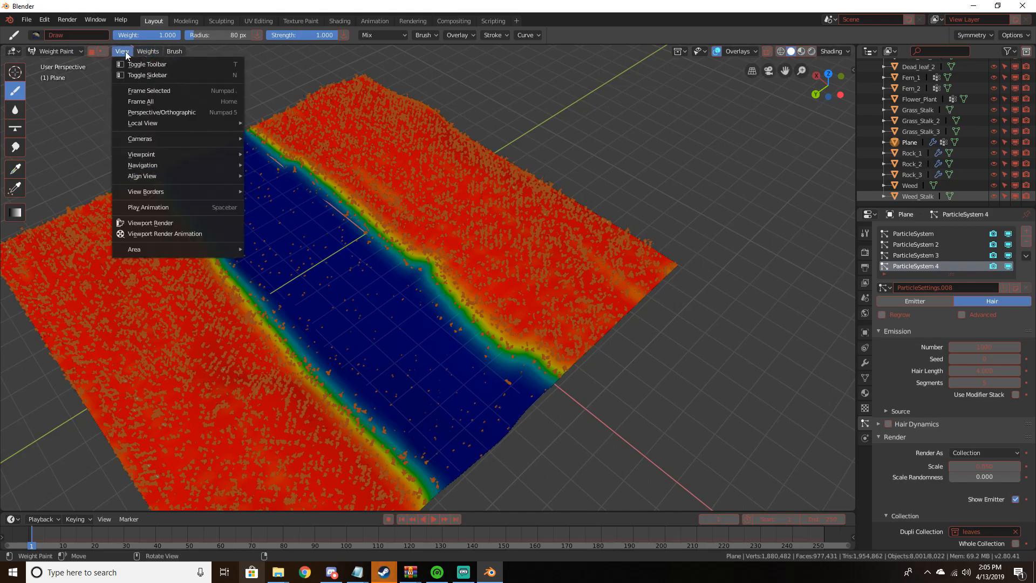
click(123, 51)
click(55, 53)
click(60, 65)
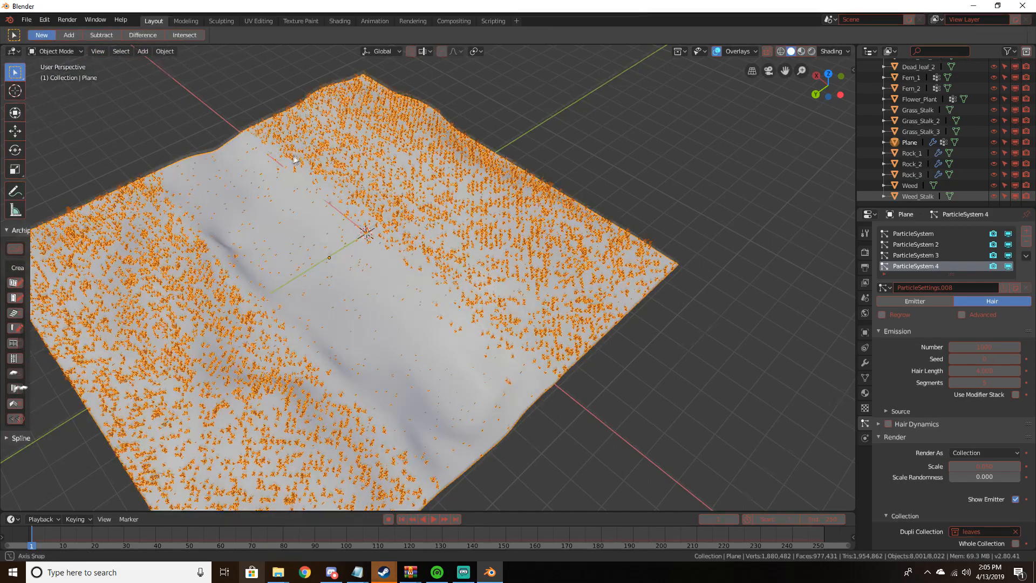
Examine the leaves scattered over the bare path up close
middle_drag(345, 189, 278, 193)
scroll(409, 298, up, 3)
scroll(503, 259, down, 8)
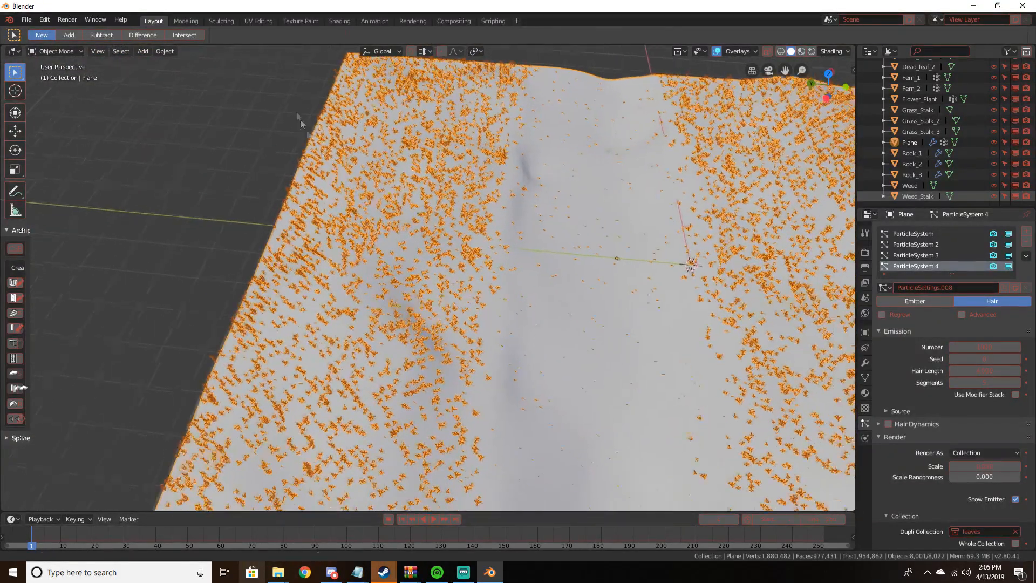
scroll(503, 256, up, 6)
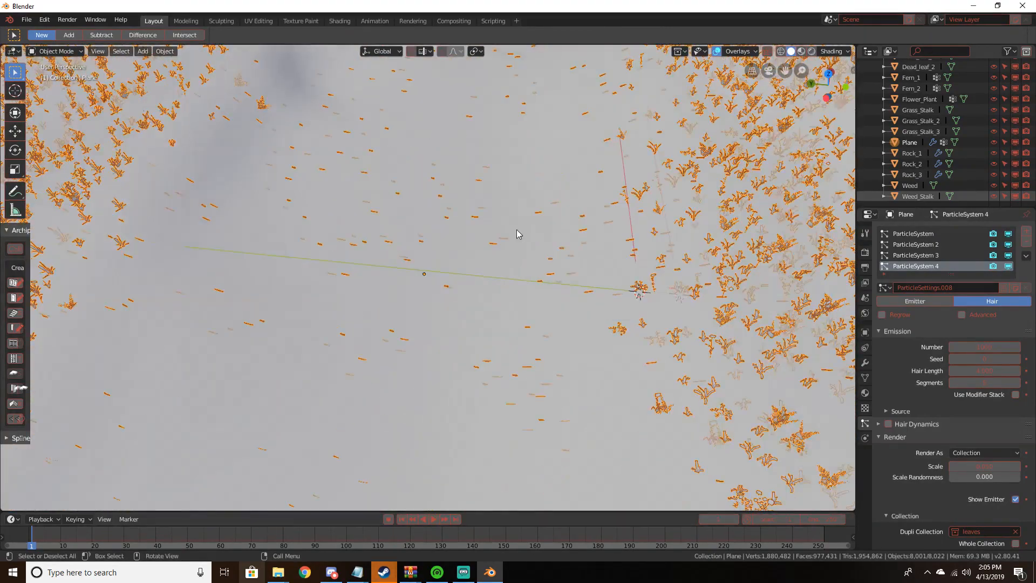
Enable Object Rotation for the leaves collection in the fourth particle system and check how the leaves lie on the plane
middle_drag(510, 221, 518, 154)
middle_drag(539, 310, 584, 132)
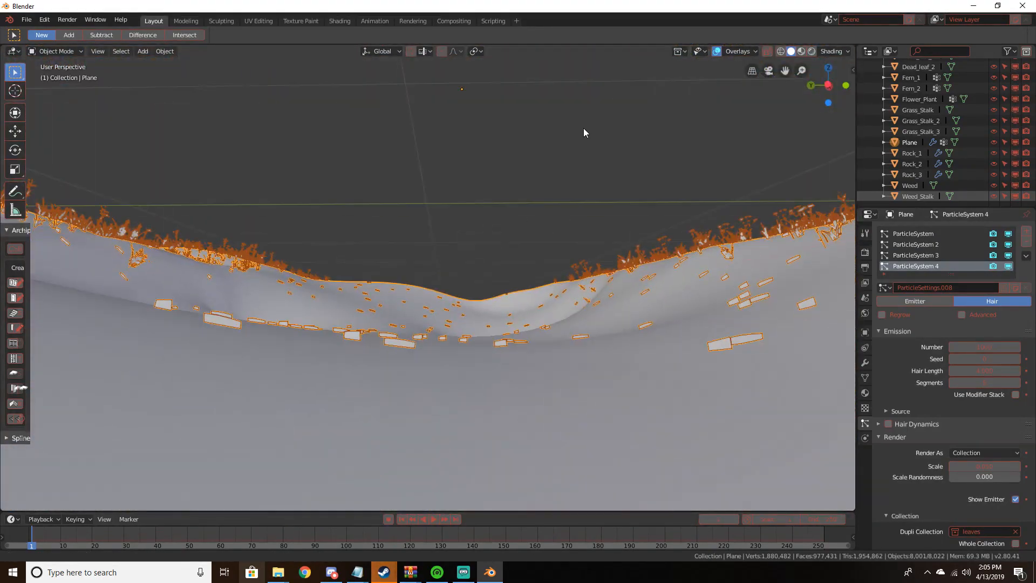
scroll(970, 343, down, 5)
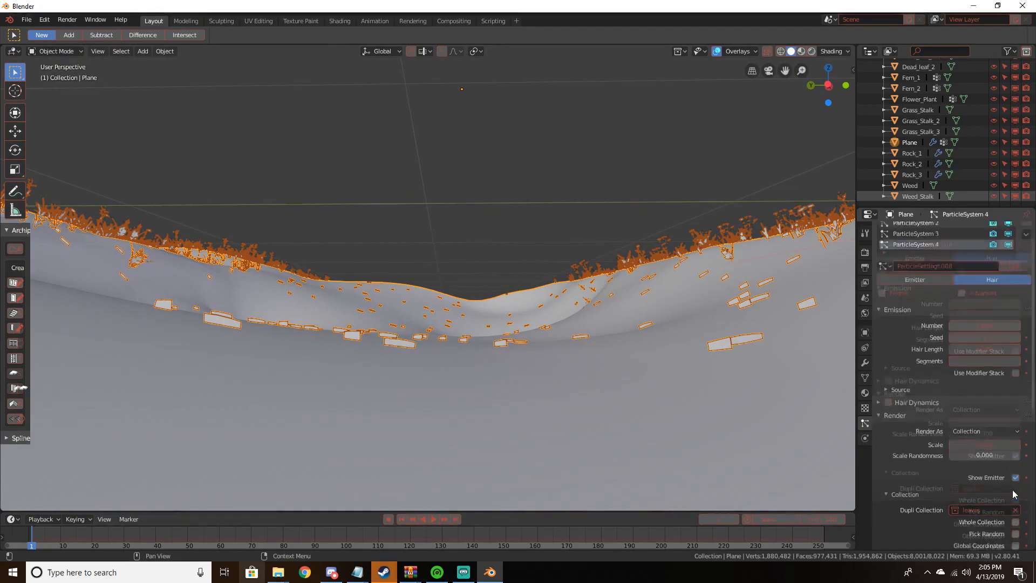
click(1016, 471)
middle_drag(749, 395, 645, 405)
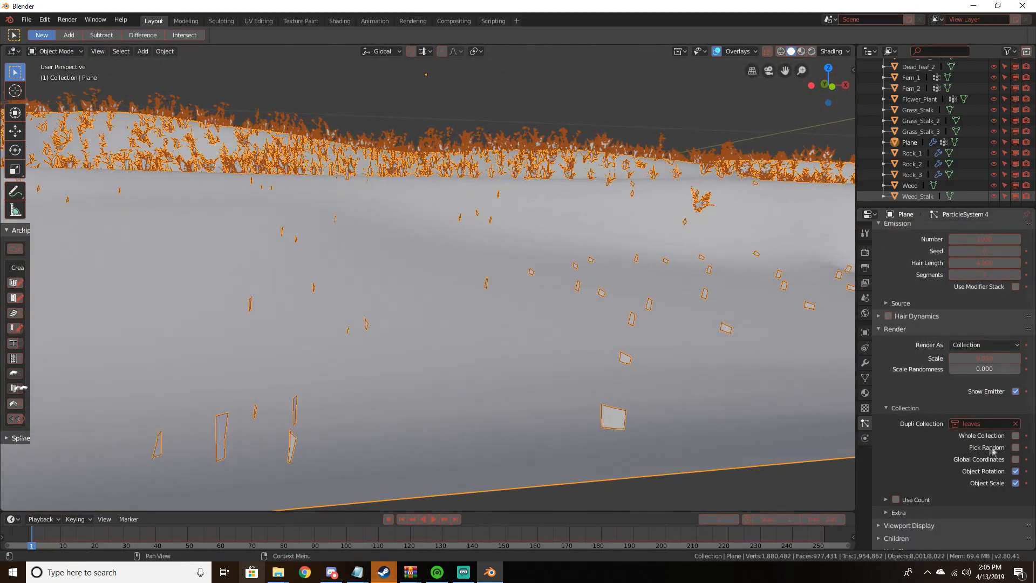
click(1015, 471)
middle_drag(755, 405, 605, 358)
Set the density vertex group of the fourth particle system to "Group"
scroll(947, 391, down, 5)
scroll(944, 459, down, 3)
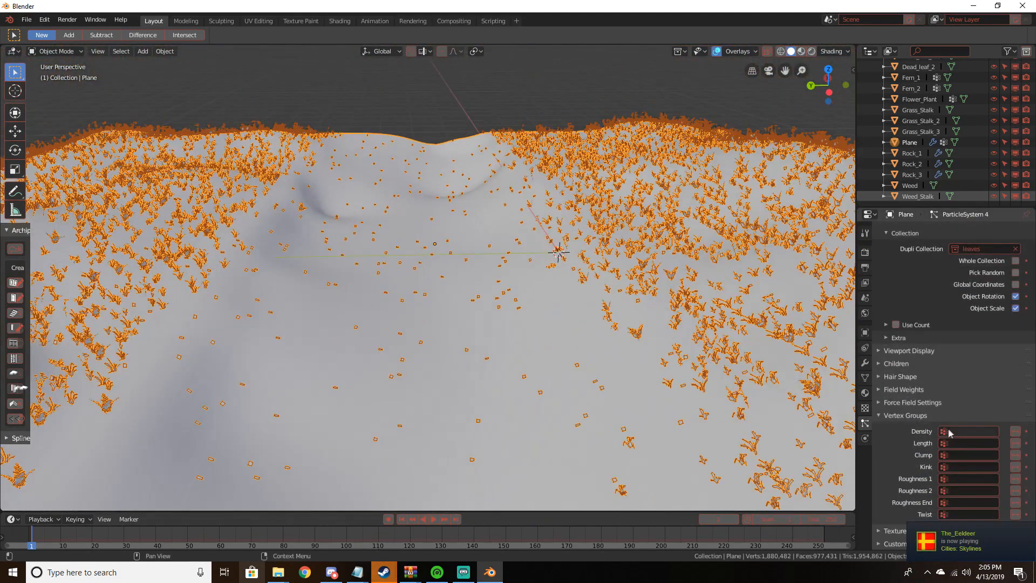
click(951, 431)
click(939, 447)
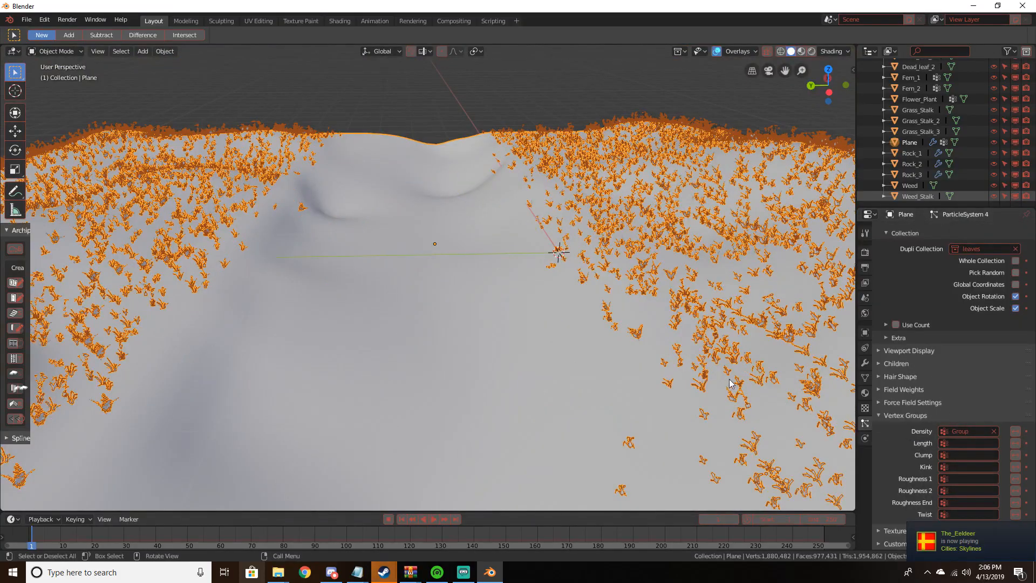
Check the leaf scatter across the ground plane and vary the fourth particle system's seed, trying 10
middle_drag(730, 383, 484, 333)
scroll(610, 362, down, 5)
scroll(477, 342, down, 5)
scroll(485, 333, up, 5)
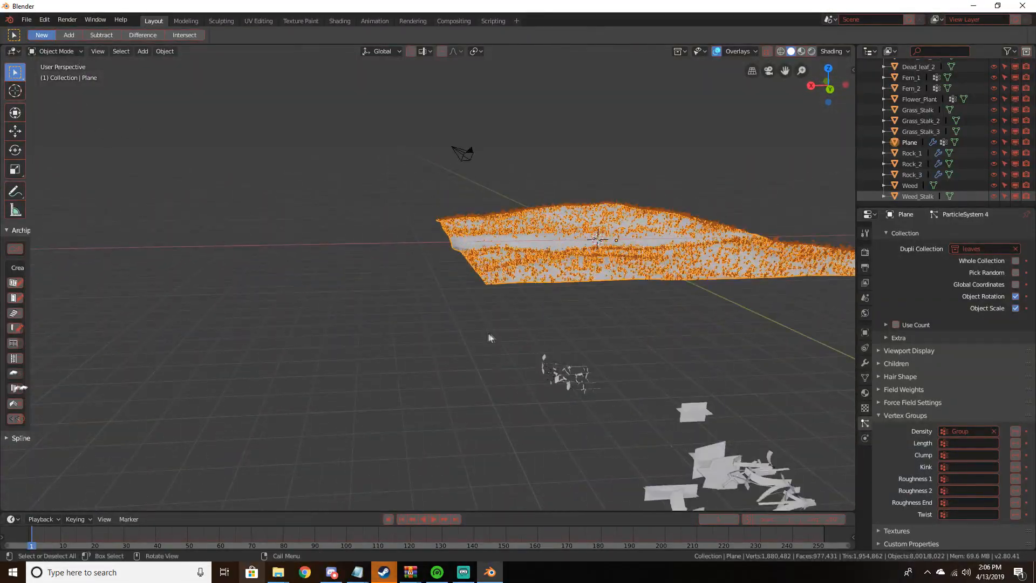
scroll(488, 337, up, 4)
shift+middle_drag(669, 276, 511, 344)
scroll(511, 344, up, 3)
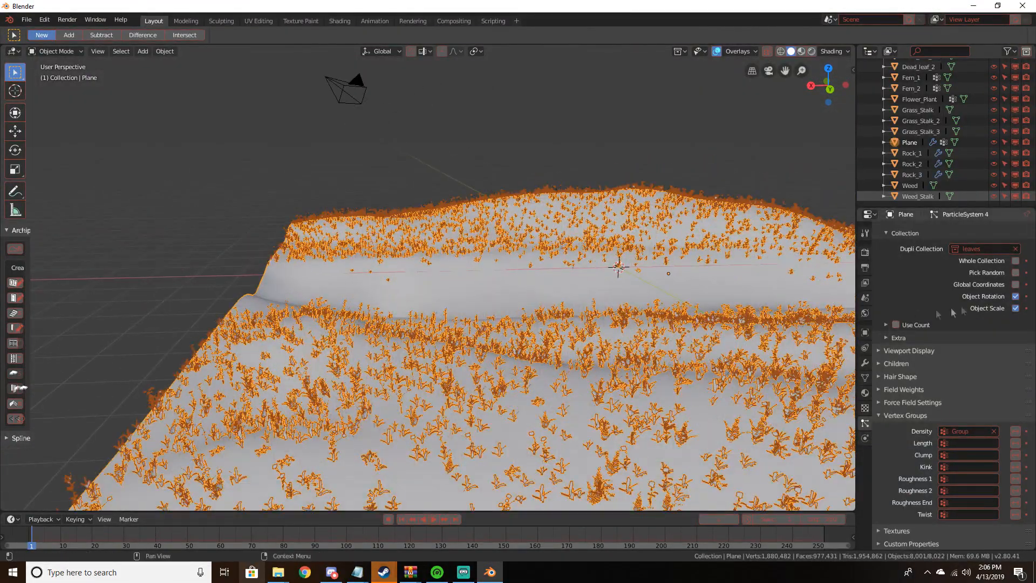
scroll(965, 305, up, 10)
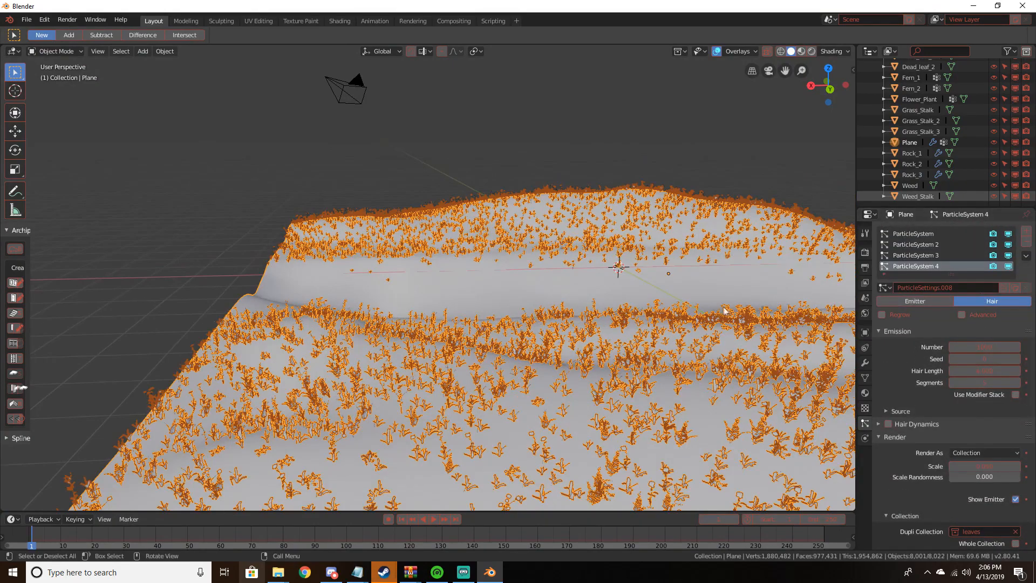
middle_drag(724, 310, 660, 315)
scroll(726, 294, up, 3)
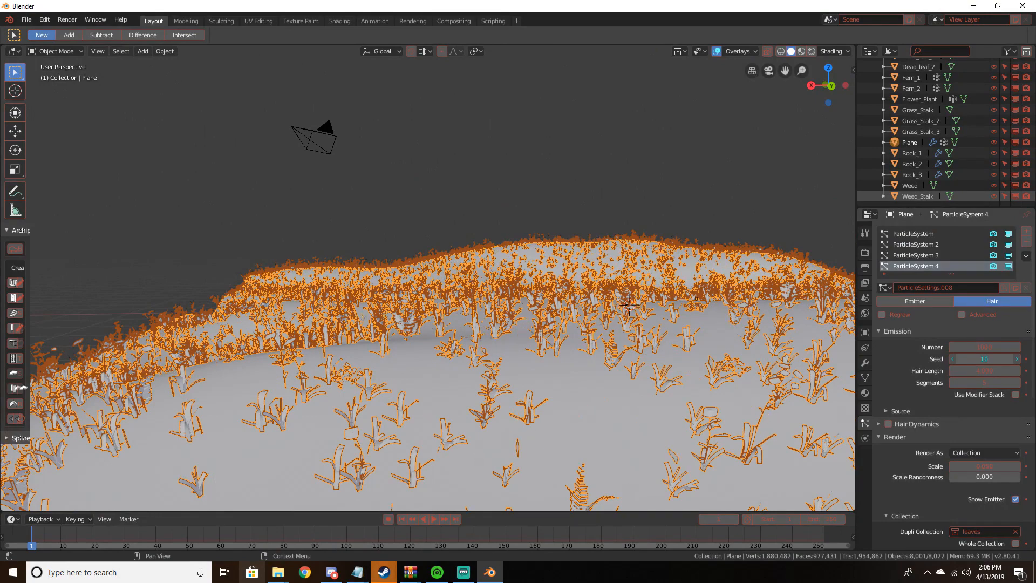
Select the two dead leaf source objects beside the plants and rotate them with the Rotate tool
scroll(610, 378, down, 8)
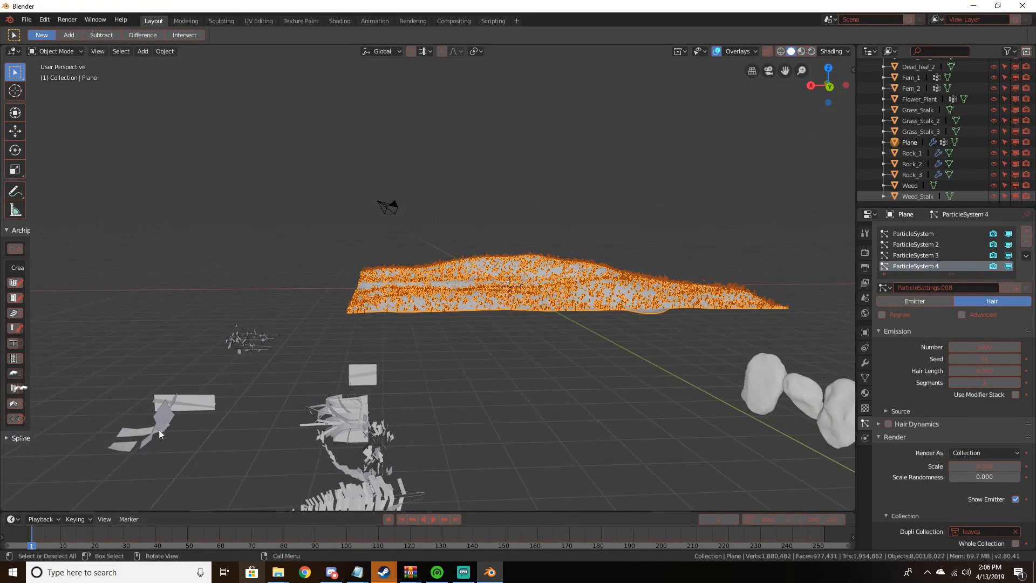
middle_drag(159, 429, 594, 272)
click(194, 472)
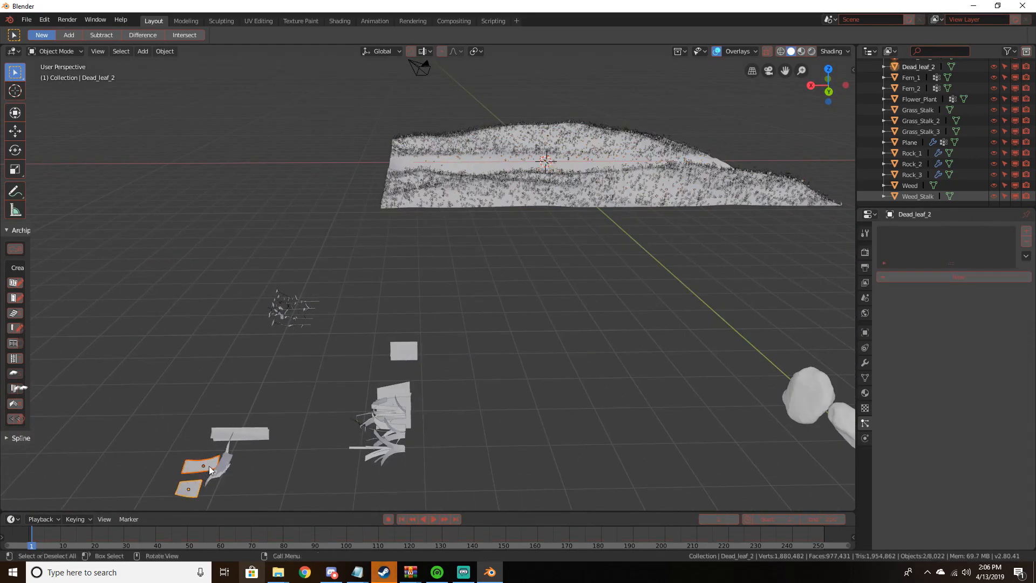
key(KP_Decimal)
click(15, 150)
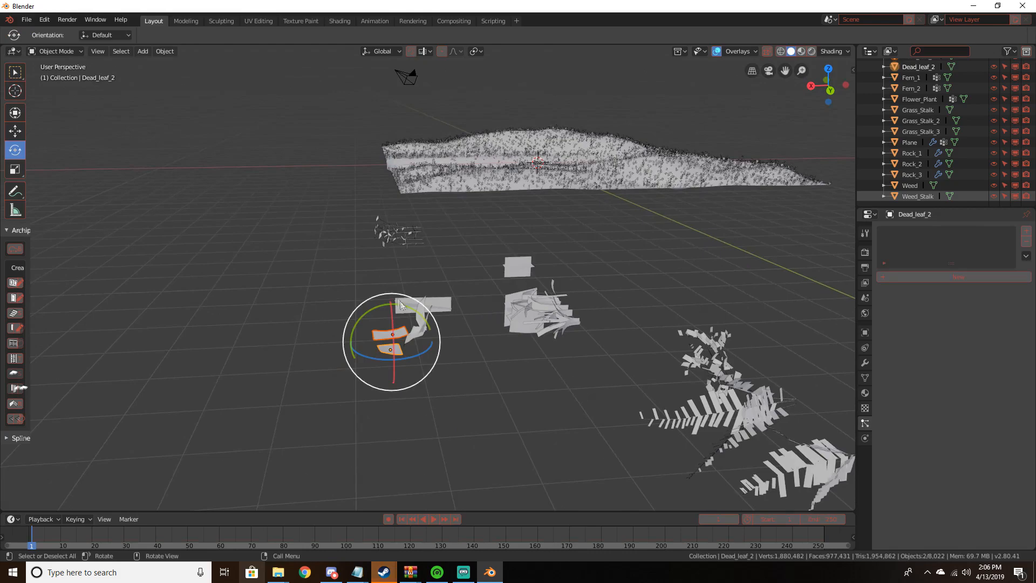
drag(403, 307, 429, 317)
drag(458, 358, 461, 354)
Preview the scattered leaves among the grass and ferns in Rendered shading, and return to Solid shading
shift+middle_drag(471, 186, 426, 345)
scroll(507, 417, up, 3)
scroll(507, 417, up, 6)
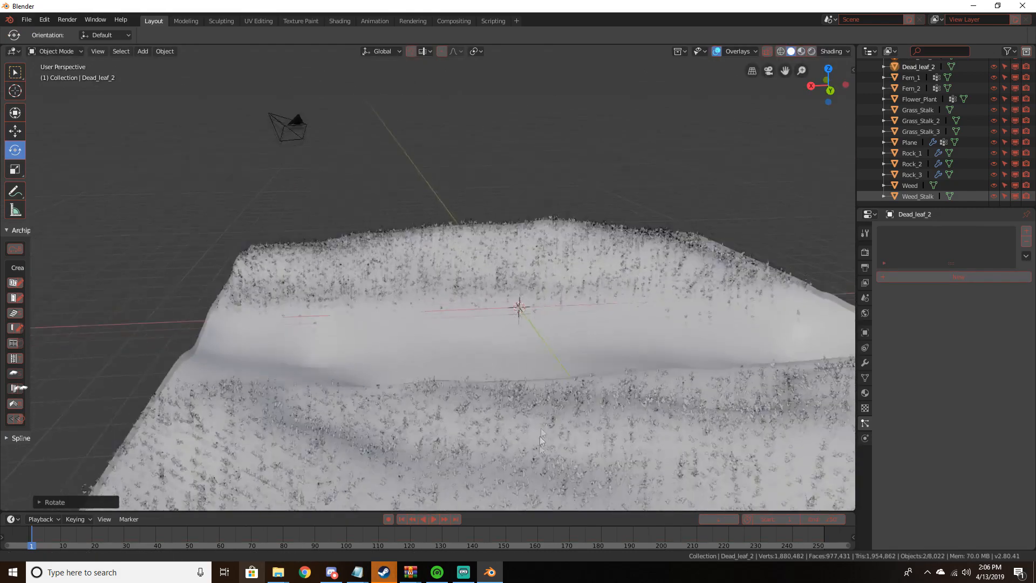
scroll(549, 335, down, 6)
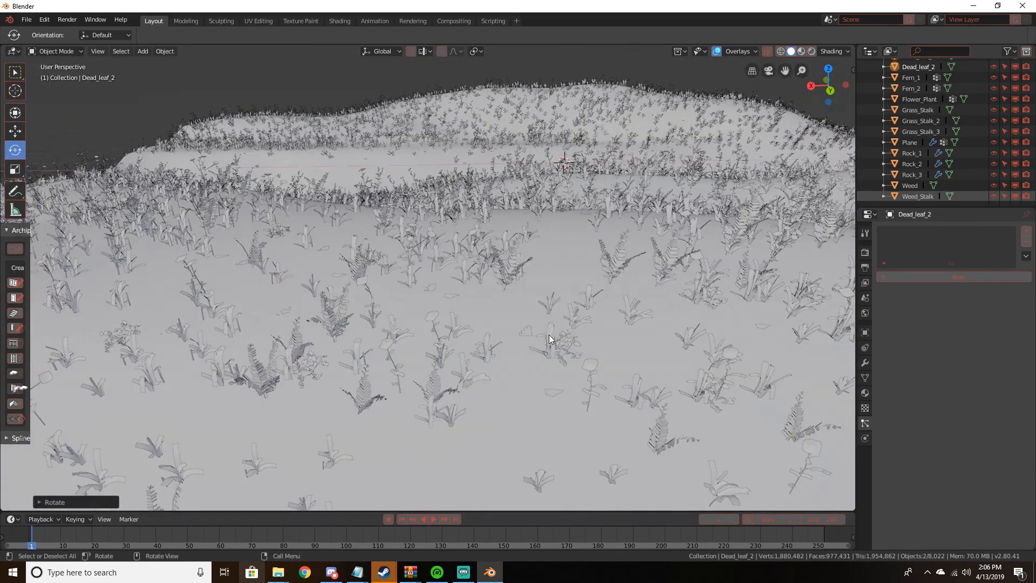
key(z)
click(574, 236)
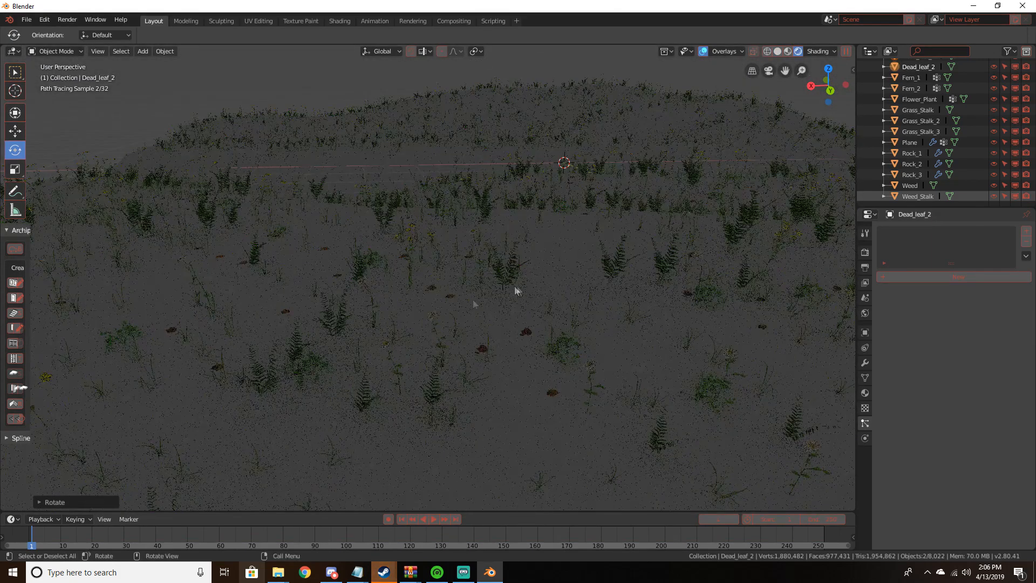
click(666, 286)
Select the ground plane and make its first particle system active
middle_drag(656, 282, 568, 307)
scroll(623, 296, down, 3)
scroll(622, 304, up, 3)
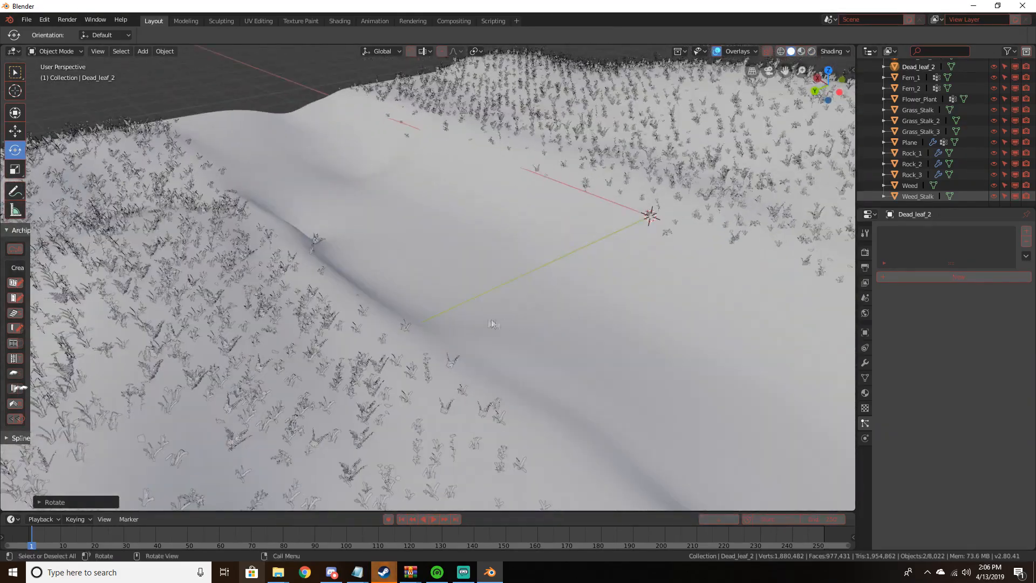
middle_drag(524, 263, 556, 264)
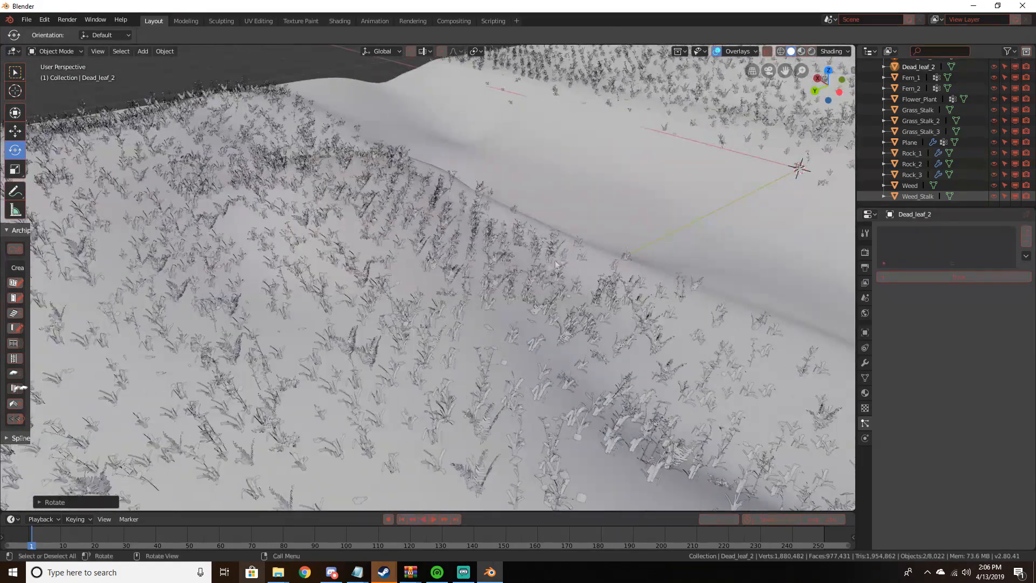
click(468, 292)
click(912, 234)
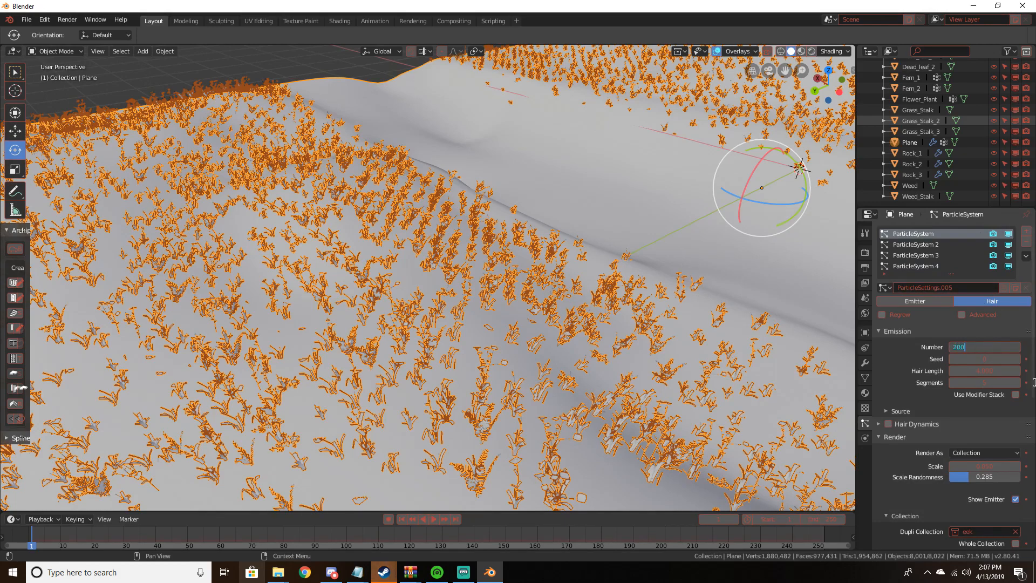
Apply the entered emission number for the first particle system and switch its children to Interpolated
key(Return)
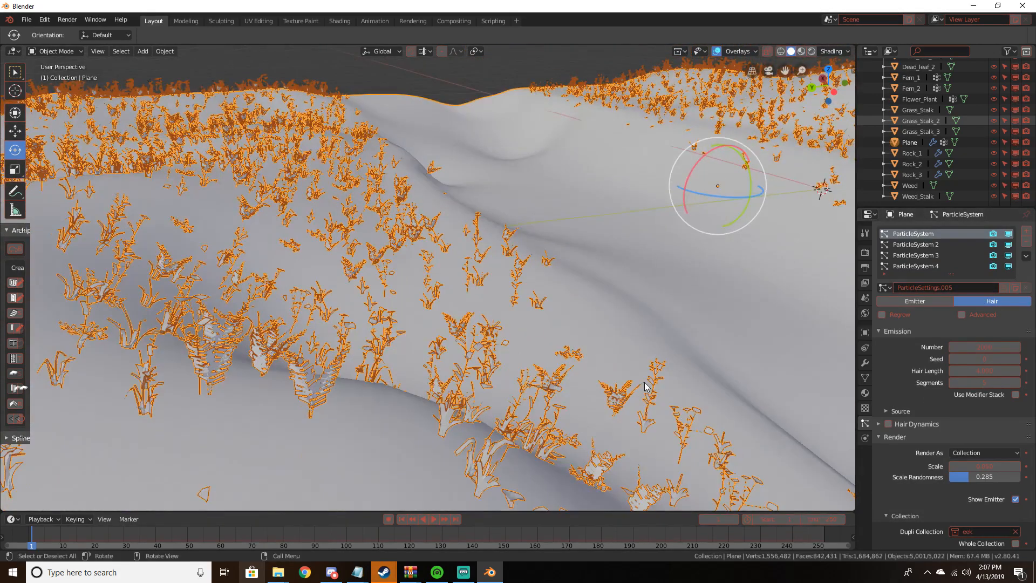
scroll(941, 413, down, 8)
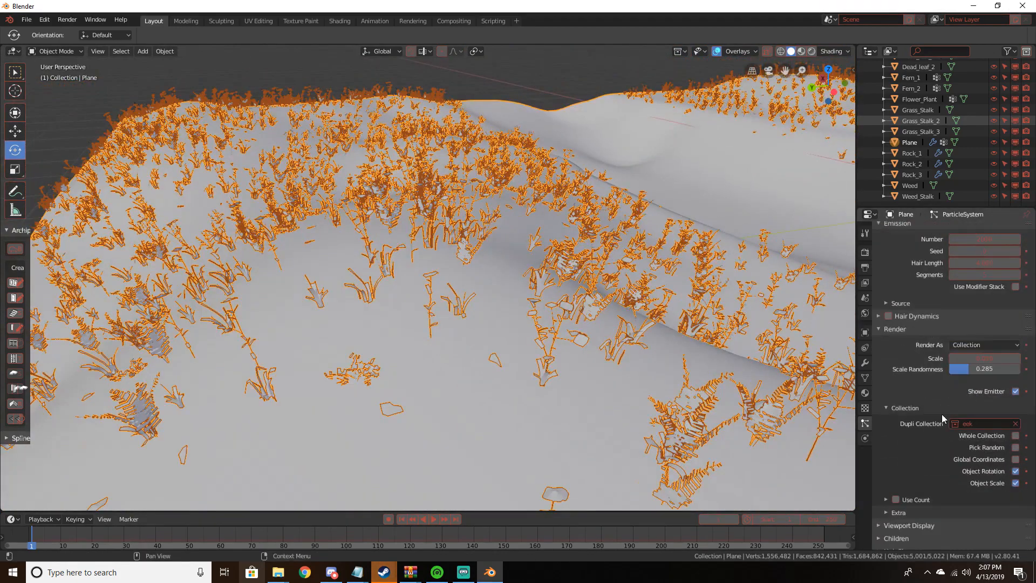
click(912, 452)
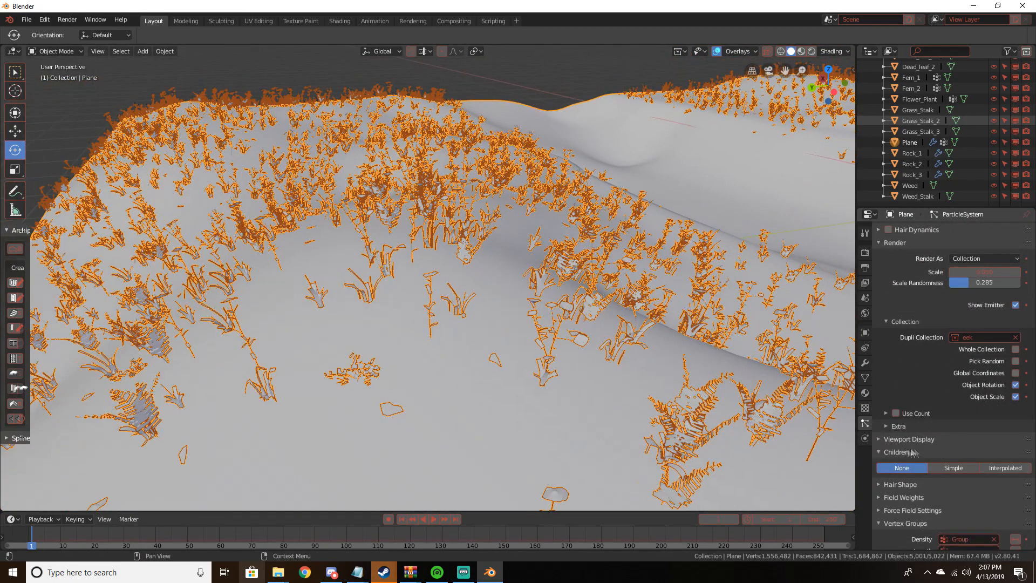
click(1000, 469)
Set the first particle system's children display amount to 5
middle_drag(648, 389, 411, 383)
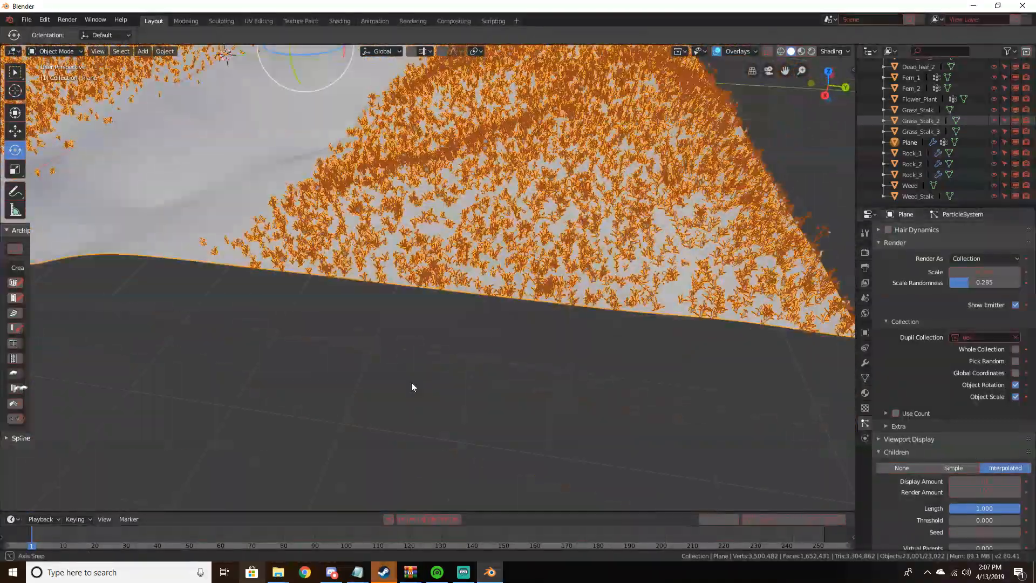
middle_drag(497, 350, 539, 360)
scroll(553, 365, up, 3)
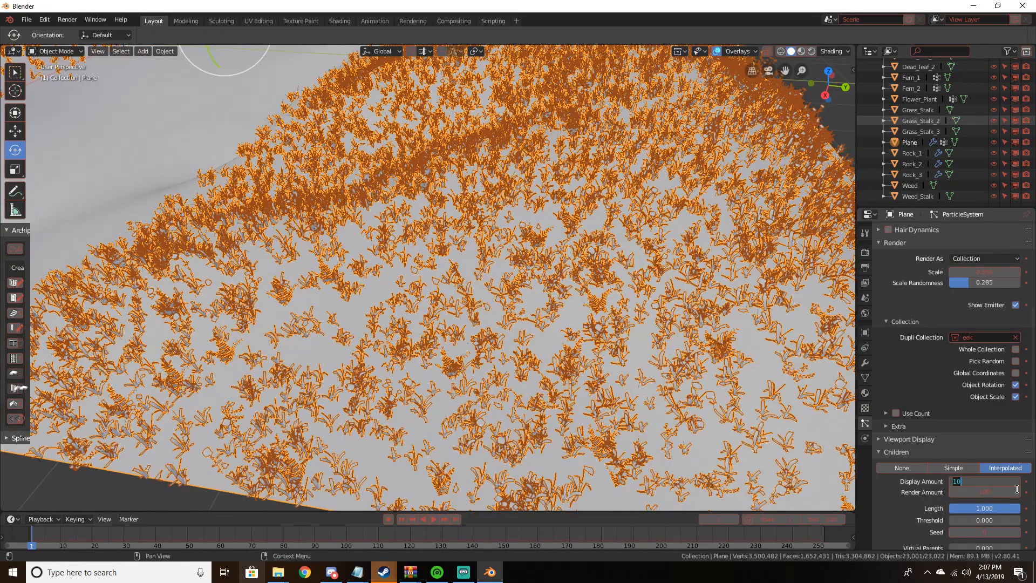
text(5)
key(Return)
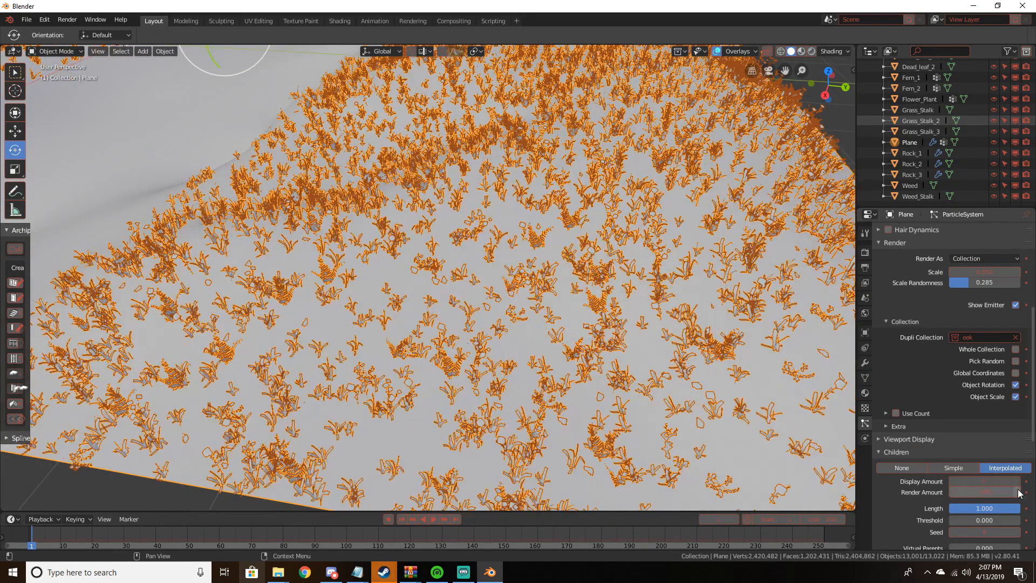
Set the first particle system's children render amount to 5
middle_drag(782, 373, 610, 366)
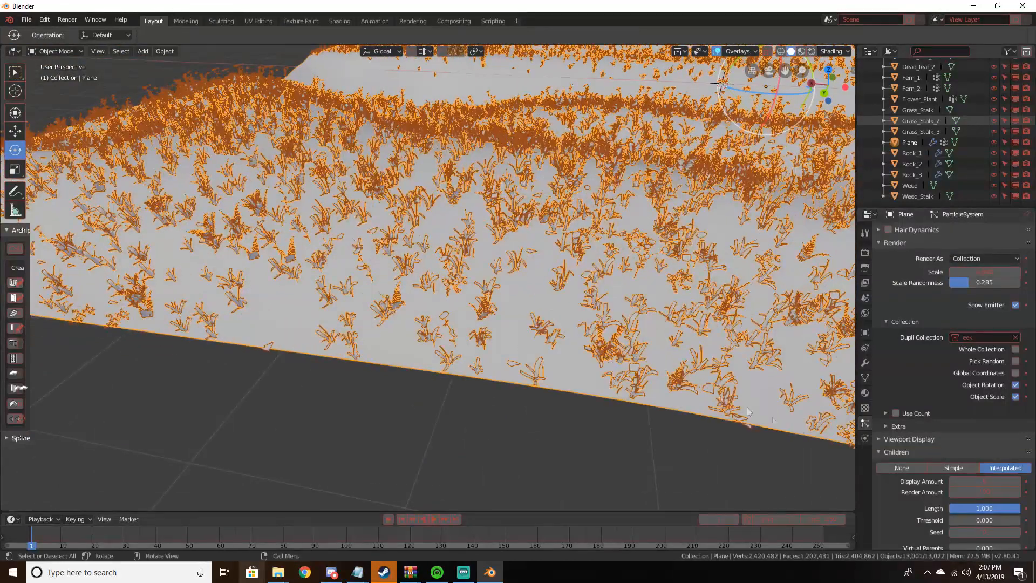
click(998, 488)
text(5)
key(Return)
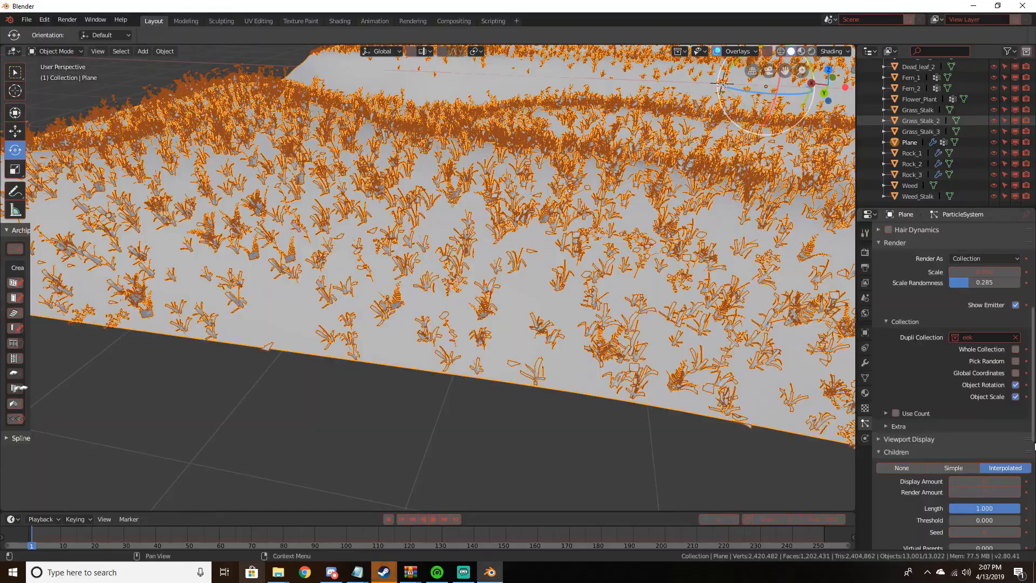
Select ParticleSystem 2 on the plane and switch its children to Interpolated
middle_drag(696, 334, 621, 204)
scroll(644, 364, up, 4)
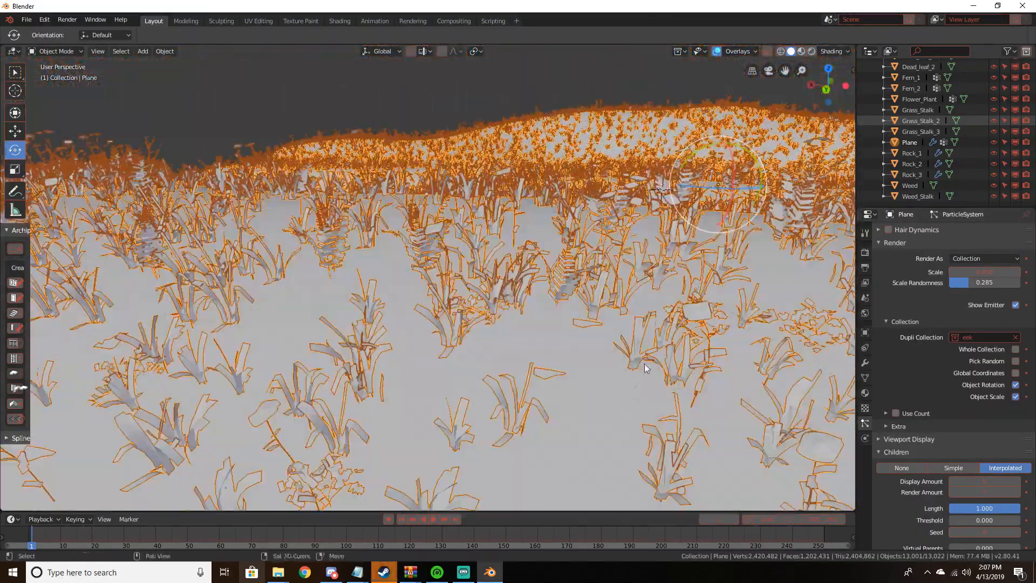
middle_drag(644, 364, 602, 402)
scroll(594, 401, down, 3)
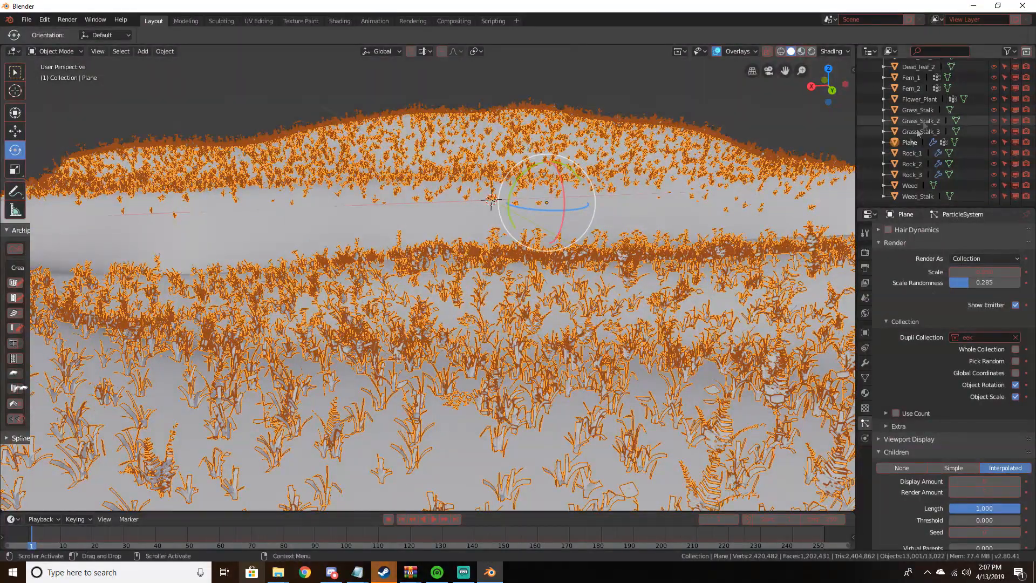
scroll(957, 290, up, 6)
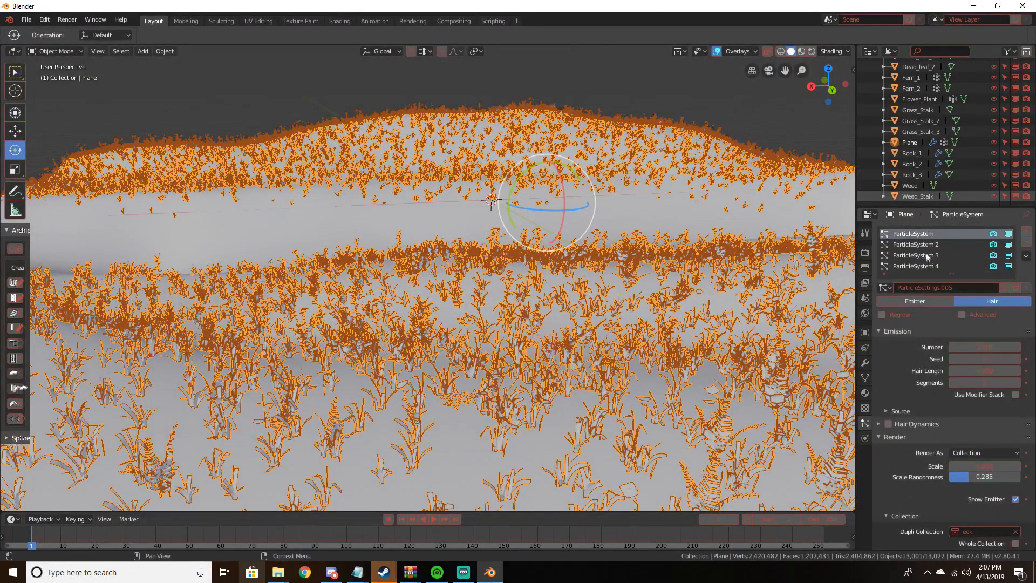
click(926, 244)
scroll(980, 484, down, 2)
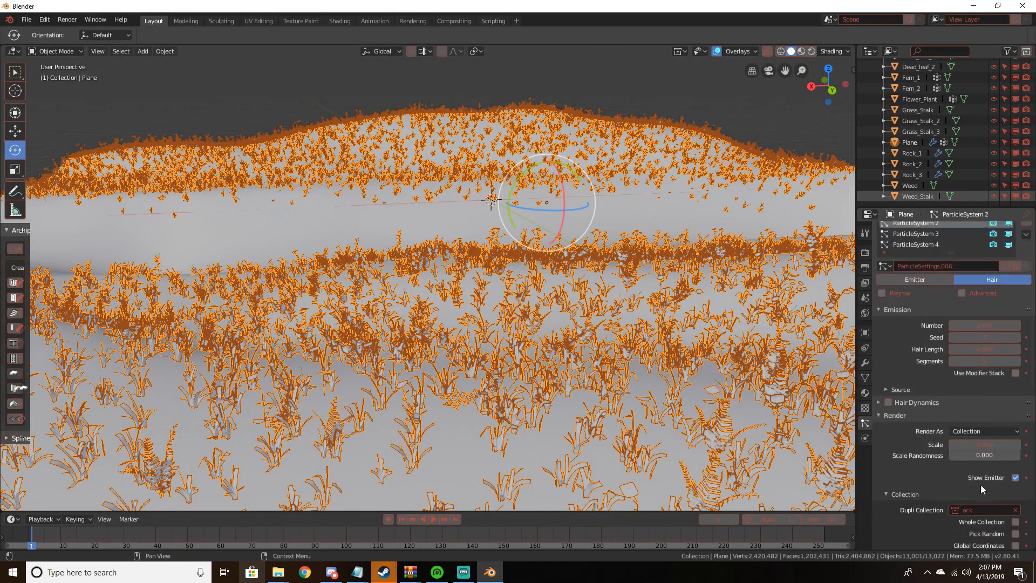
scroll(656, 351, down, 2)
middle_drag(656, 352, 585, 347)
scroll(956, 426, down, 10)
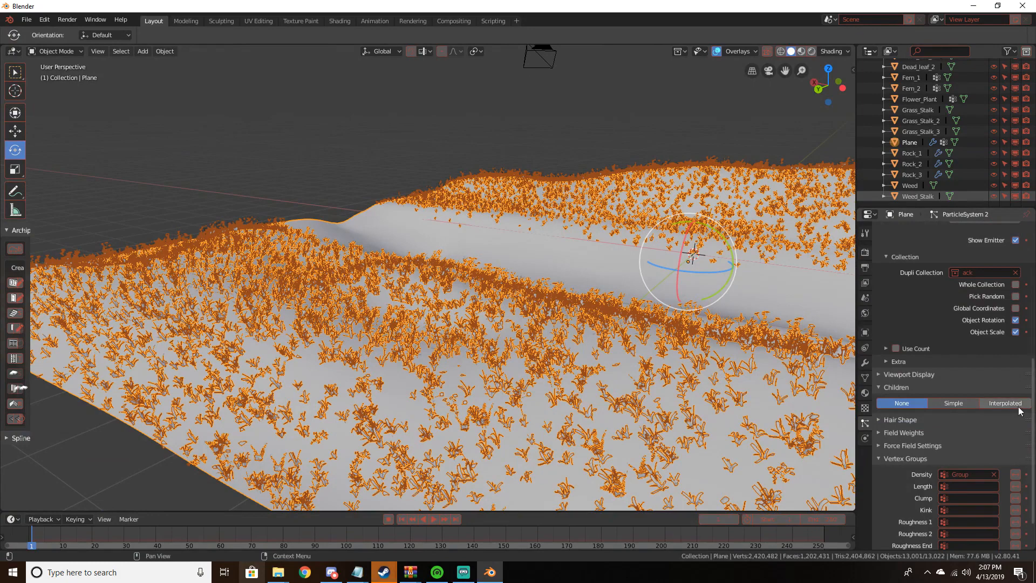
click(1017, 404)
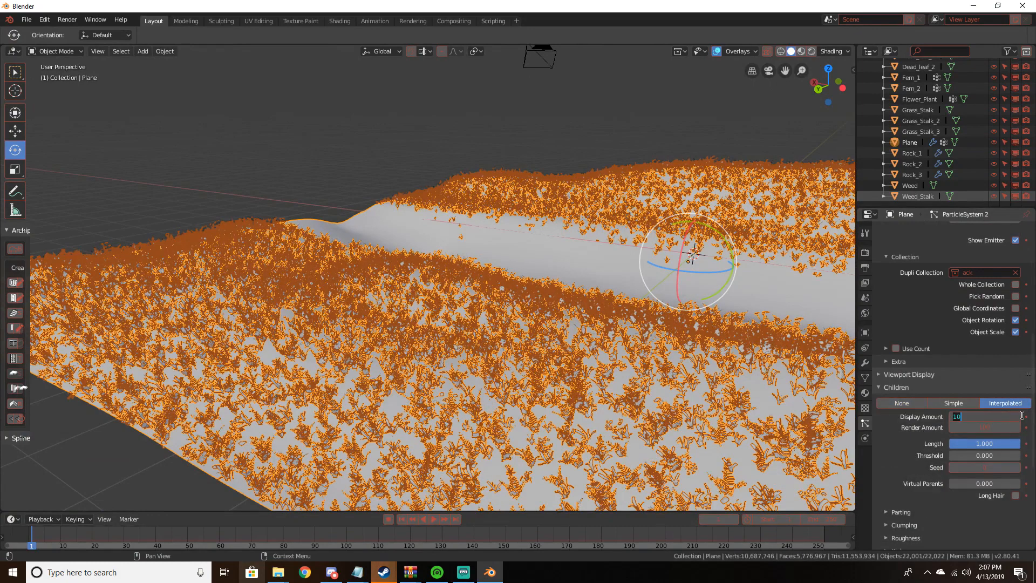
Try children display amounts of 2 and 1 for ParticleSystem 2
click(1017, 416)
text(2)
key(Return)
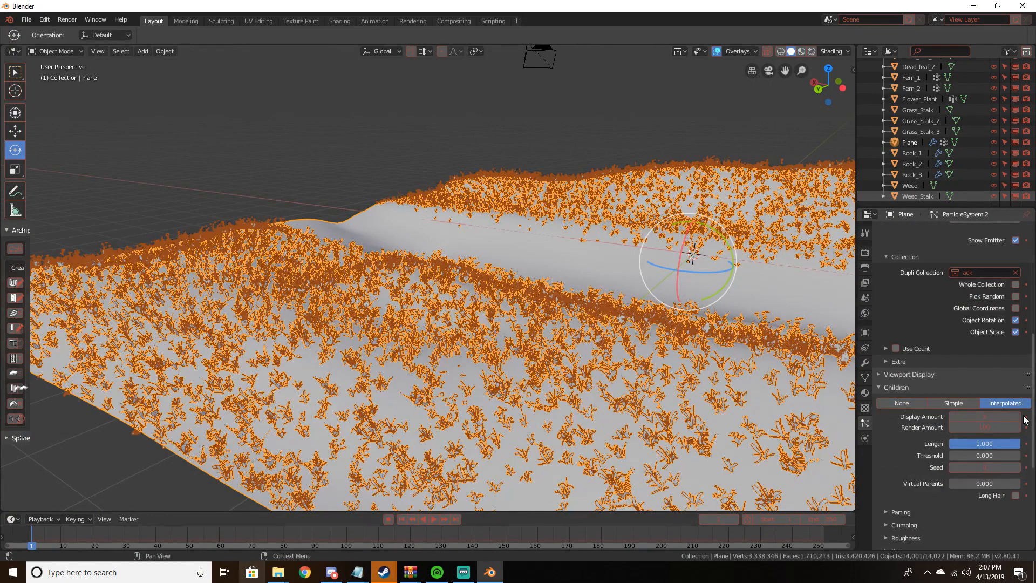
click(991, 416)
text(1)
key(Return)
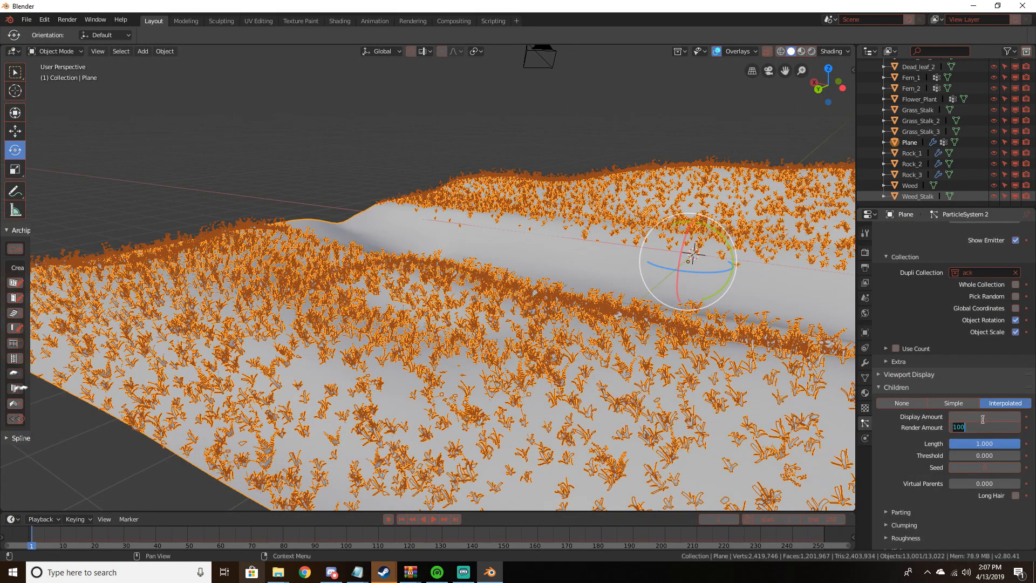
Set ParticleSystem 2's children display amount to 3 and open its render amount for editing
text(3)
key(Return)
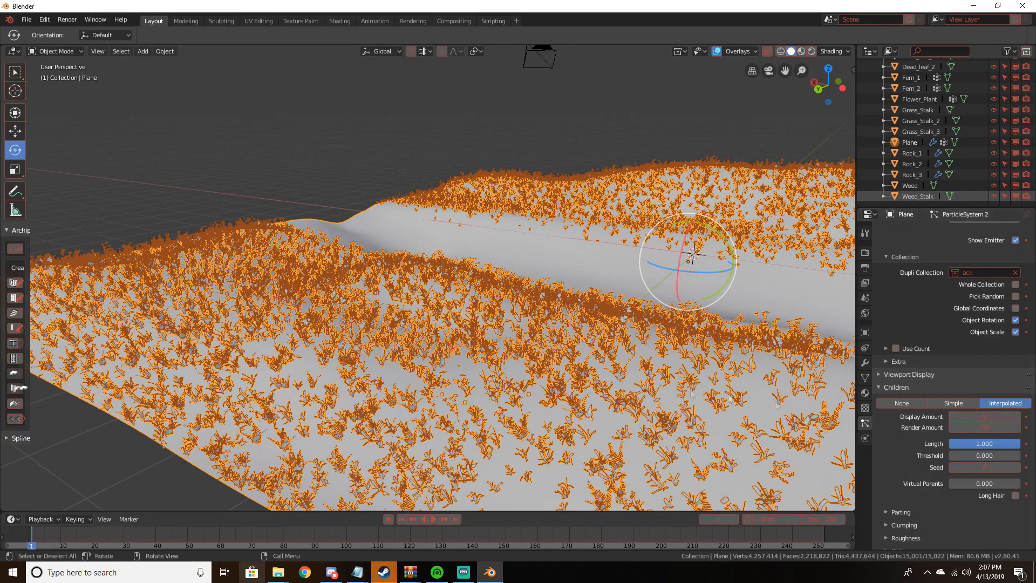
middle_drag(485, 324, 655, 404)
click(973, 424)
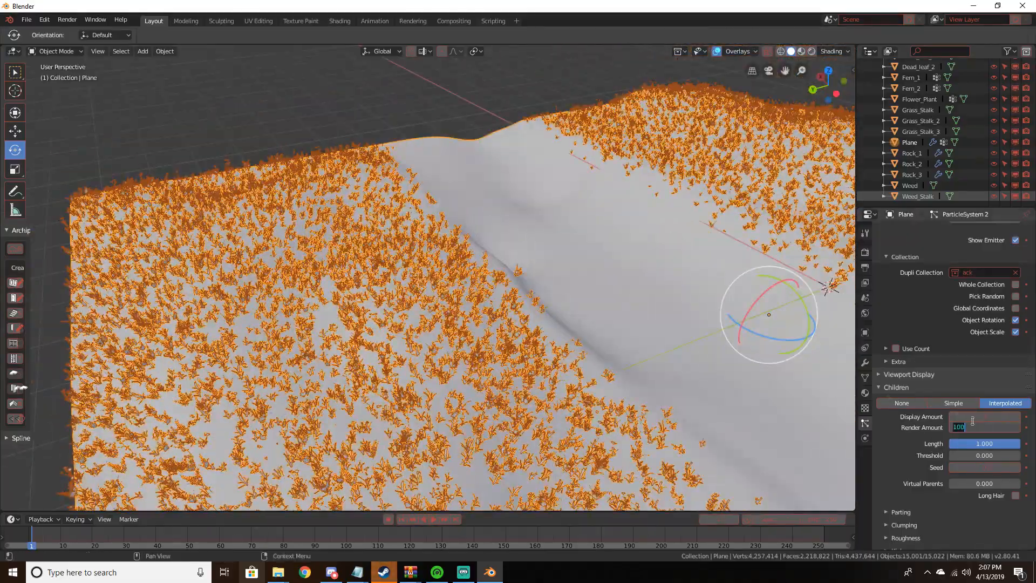
middle_drag(627, 377, 707, 243)
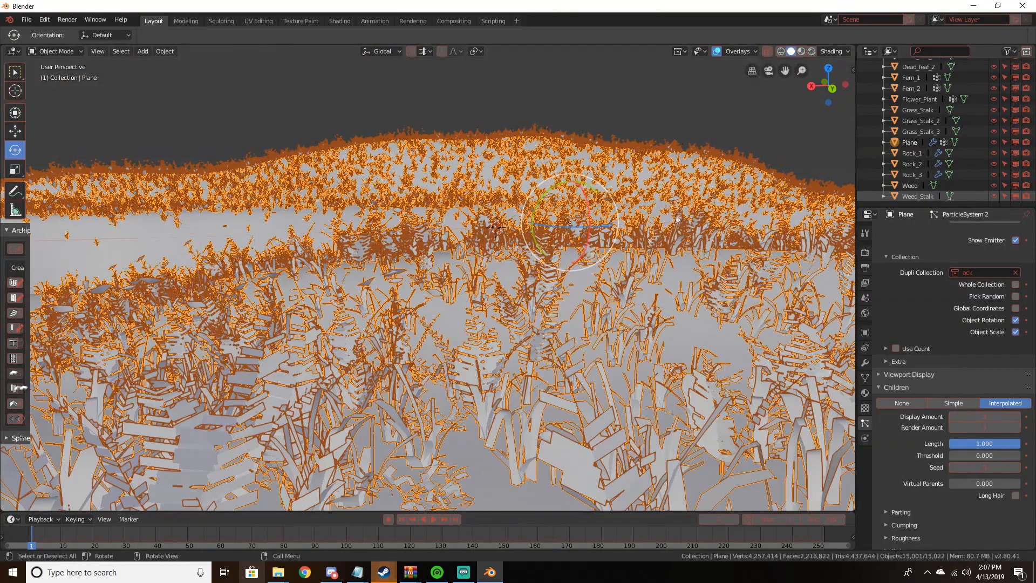
Save the scene in the earth folder as naturetut.blend
key(ctrl+s)
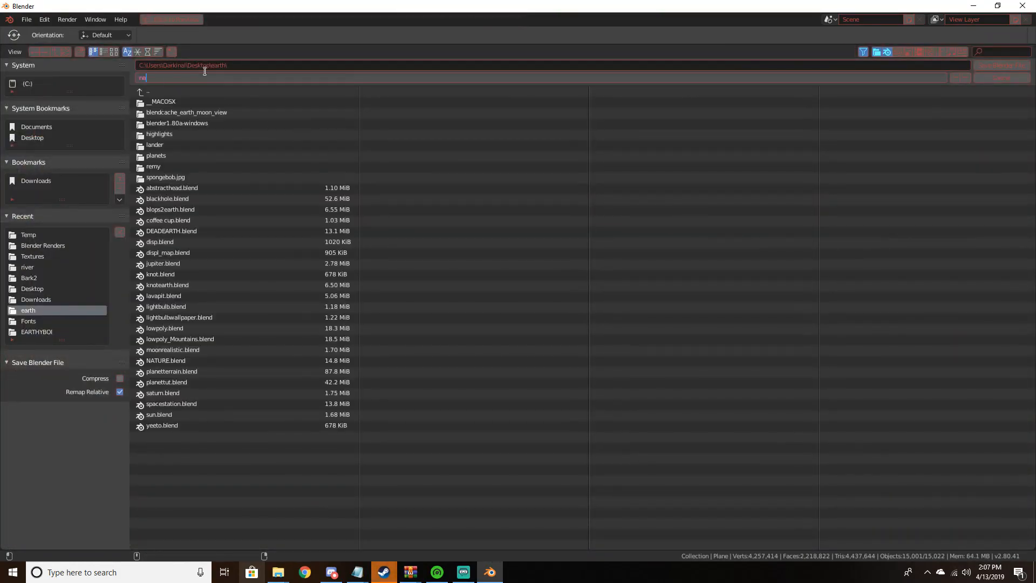
key(Return)
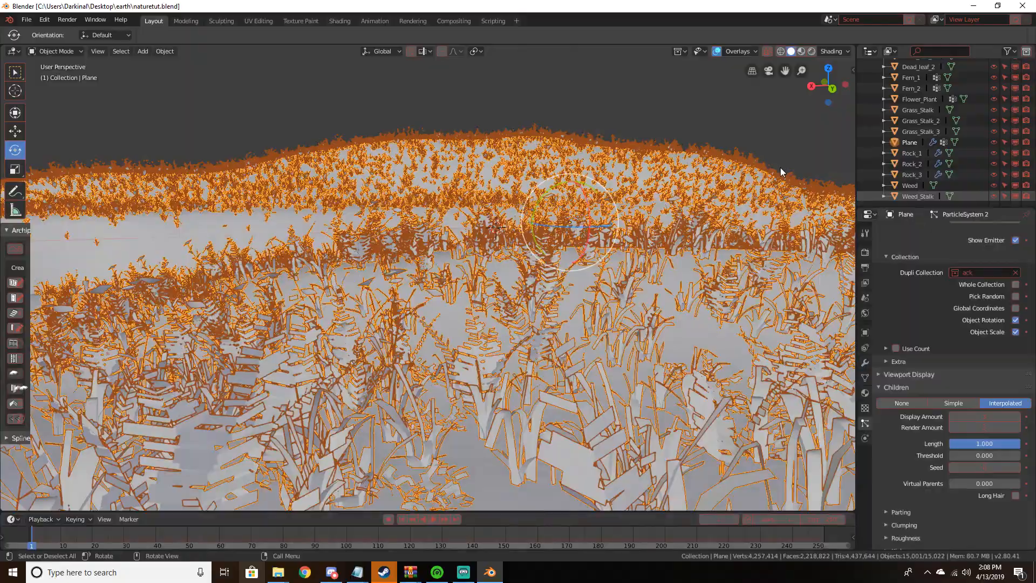
Examine the plant coverage on both banks of the terrain from several angles and distances
scroll(780, 172, down, 3)
middle_drag(781, 171, 634, 268)
scroll(523, 251, down, 5)
scroll(629, 311, up, 4)
middle_drag(629, 312, 694, 284)
scroll(700, 262, up, 3)
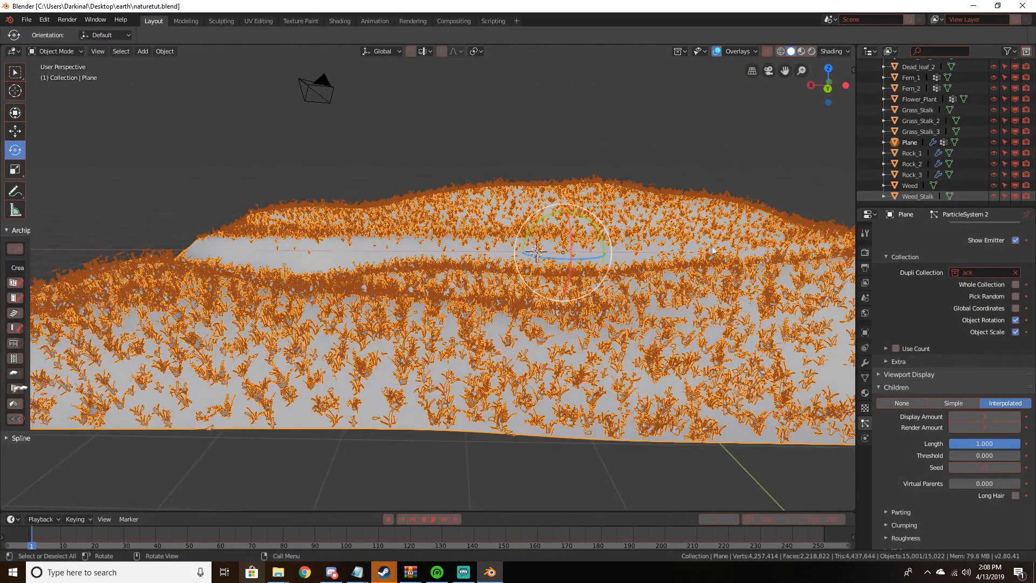
shift+middle_drag(712, 249, 667, 264)
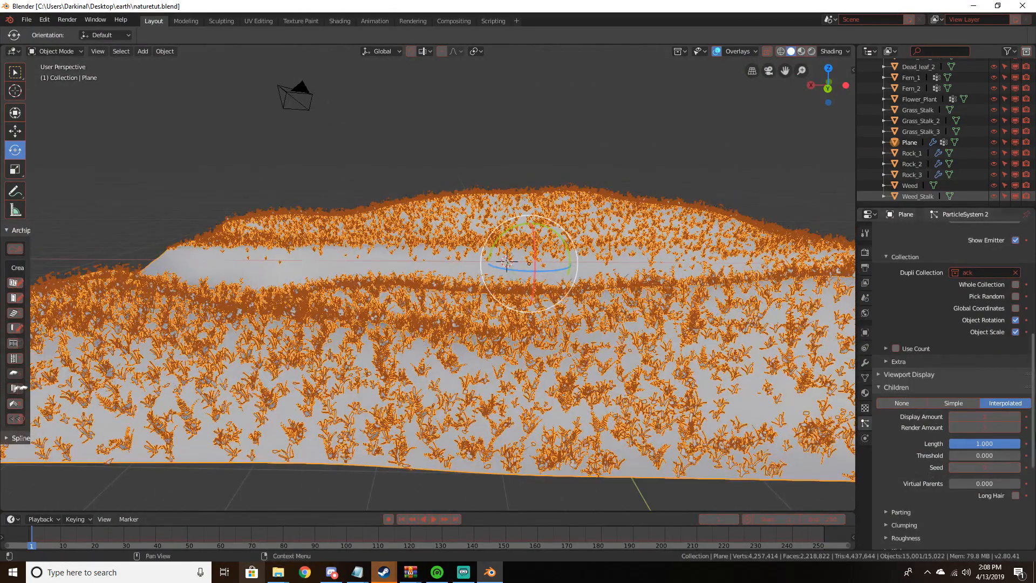
shift+middle_drag(649, 360, 666, 408)
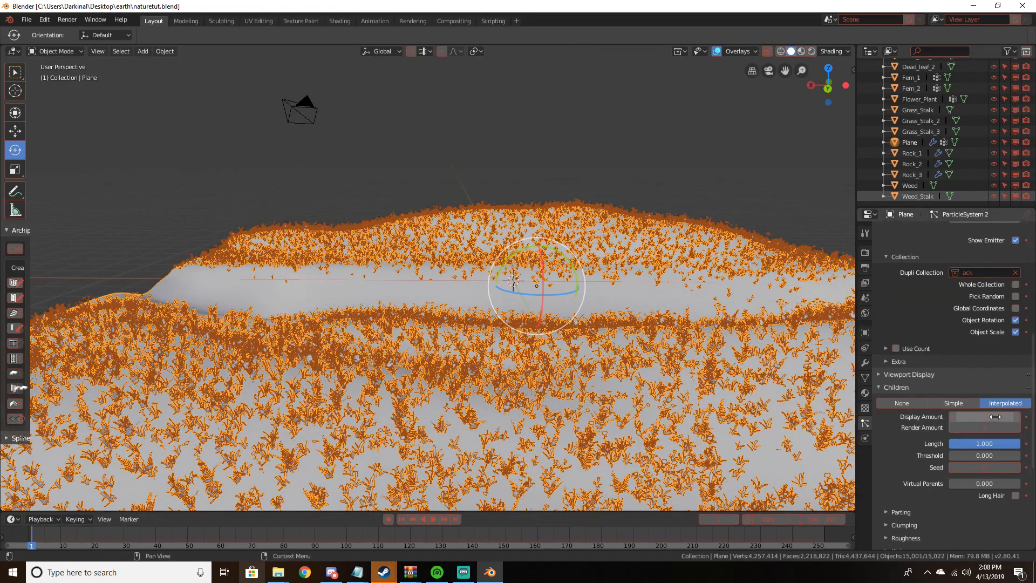
Reduce ParticleSystem 2's children display amount to lighten the plants shown in the viewport
shift+middle_drag(643, 363, 718, 459)
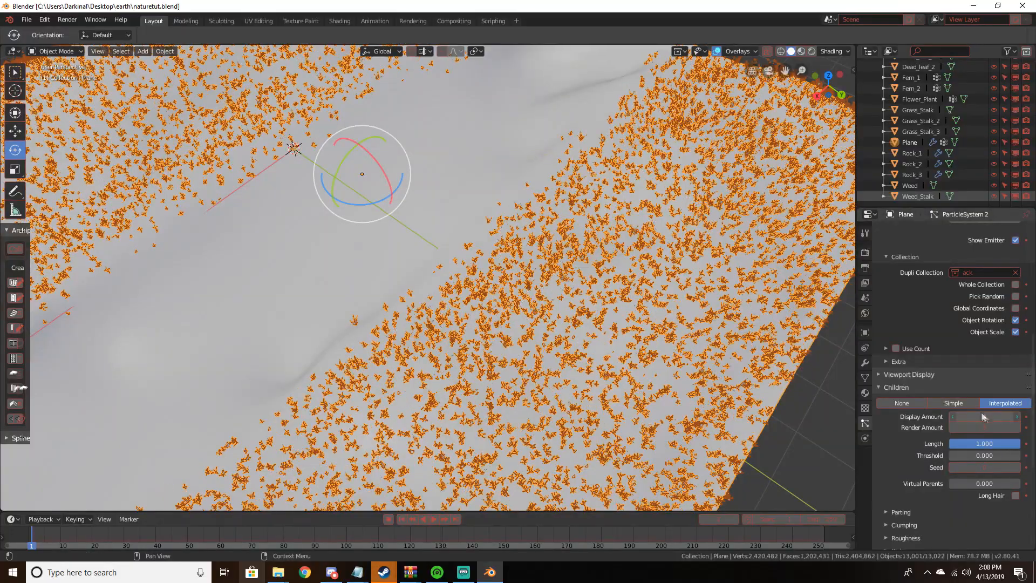
middle_drag(744, 356, 702, 284)
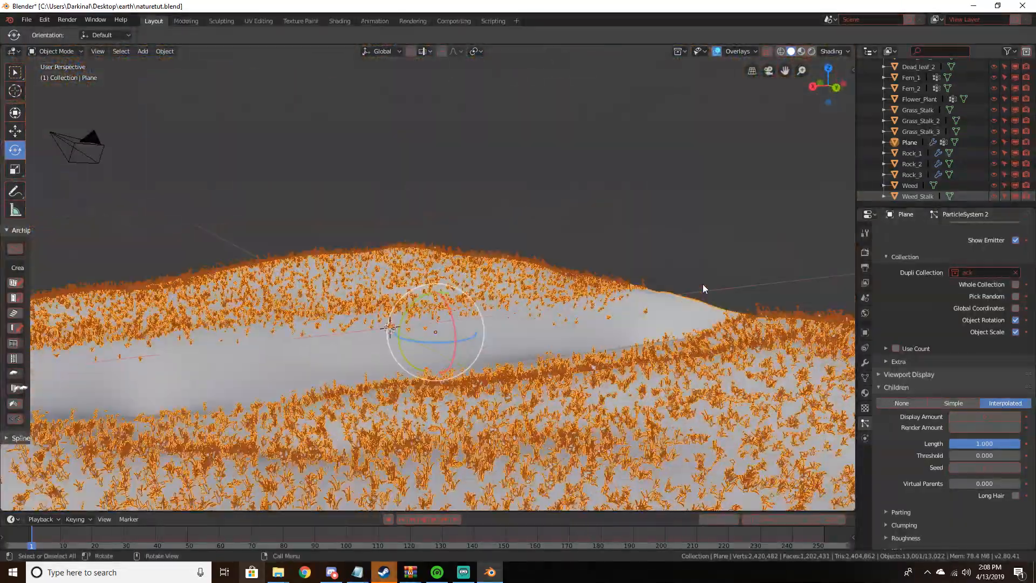
scroll(669, 307, down, 3)
scroll(667, 306, up, 6)
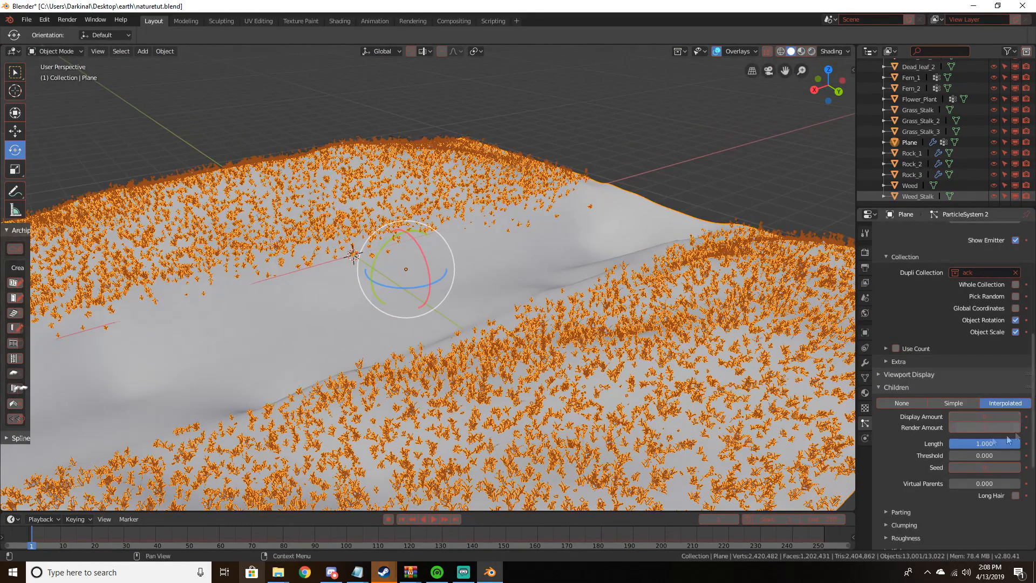
scroll(682, 371, down, 5)
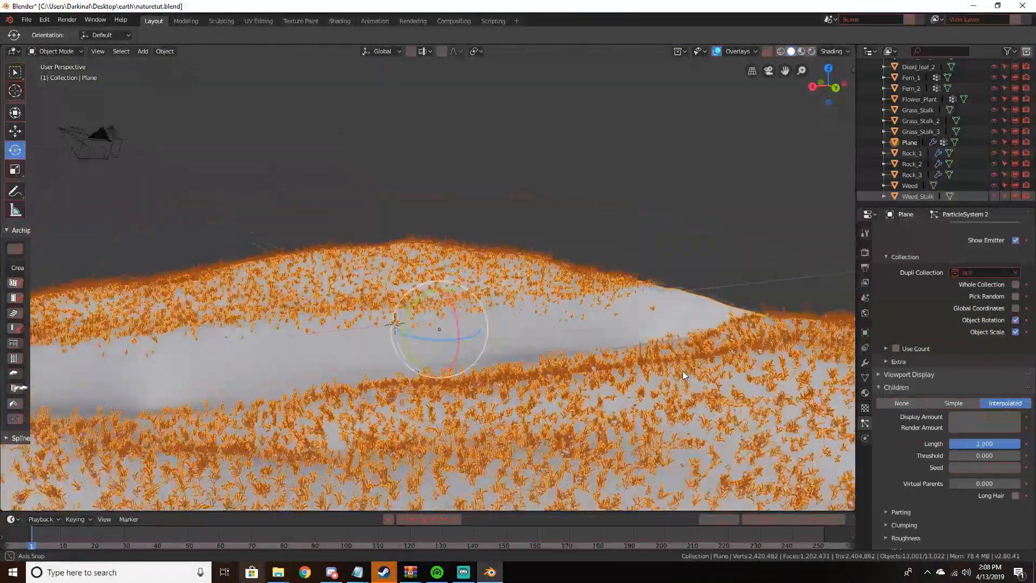
Select the first particle system and lower its children display amount to the minimum
scroll(940, 344, up, 10)
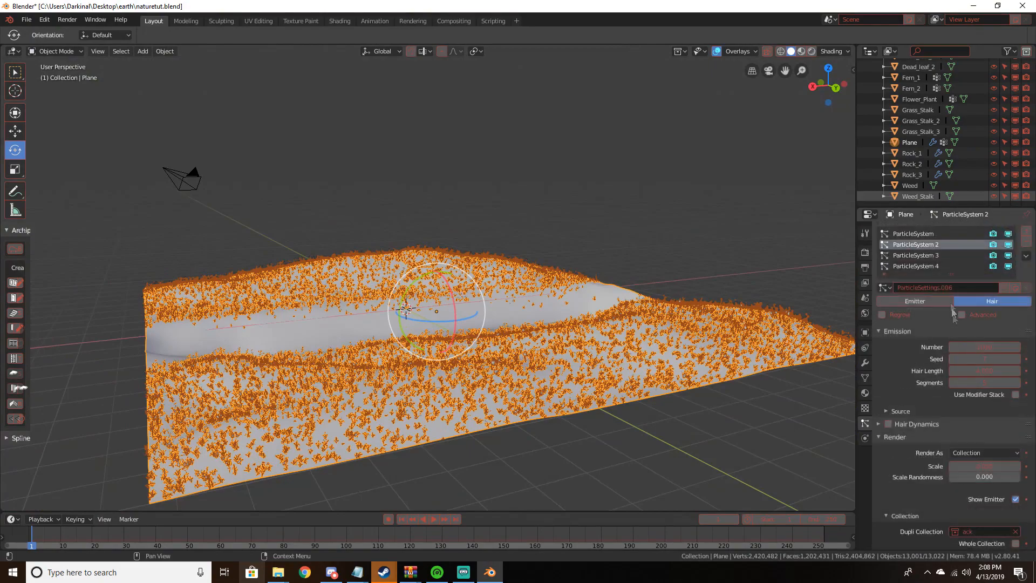
click(928, 236)
scroll(987, 392, down, 10)
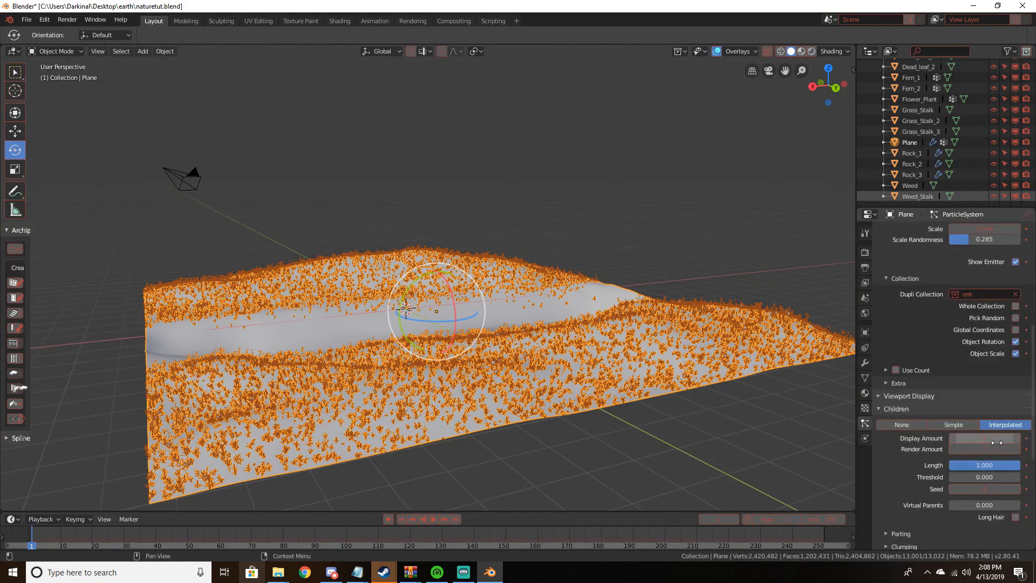
drag(994, 437, 944, 435)
middle_drag(720, 361, 689, 387)
scroll(682, 360, up, 2)
Select ParticleSystem 3, which uses the Flowers collection, and switch its children to Interpolated
scroll(955, 360, up, 10)
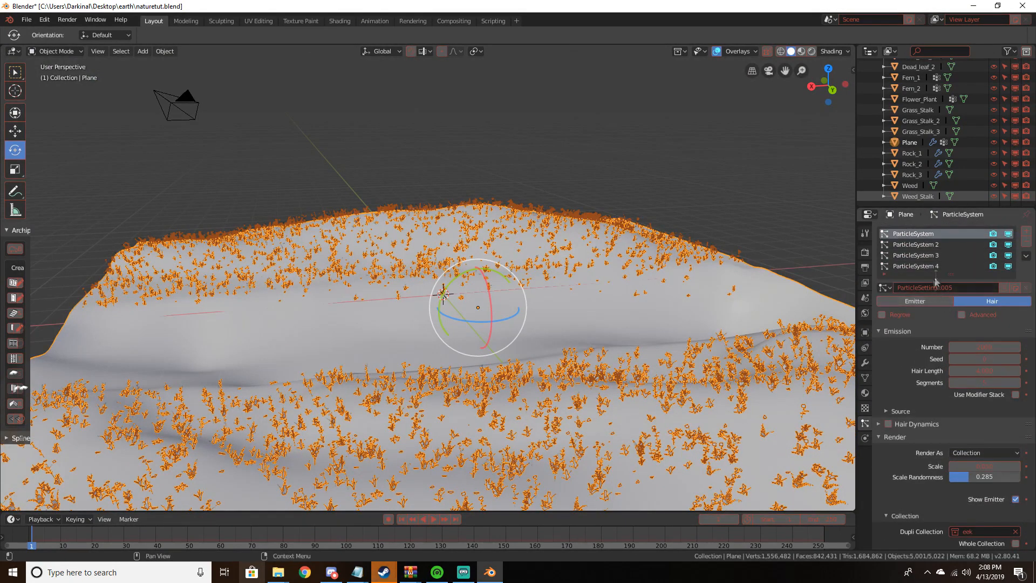
click(937, 266)
click(922, 255)
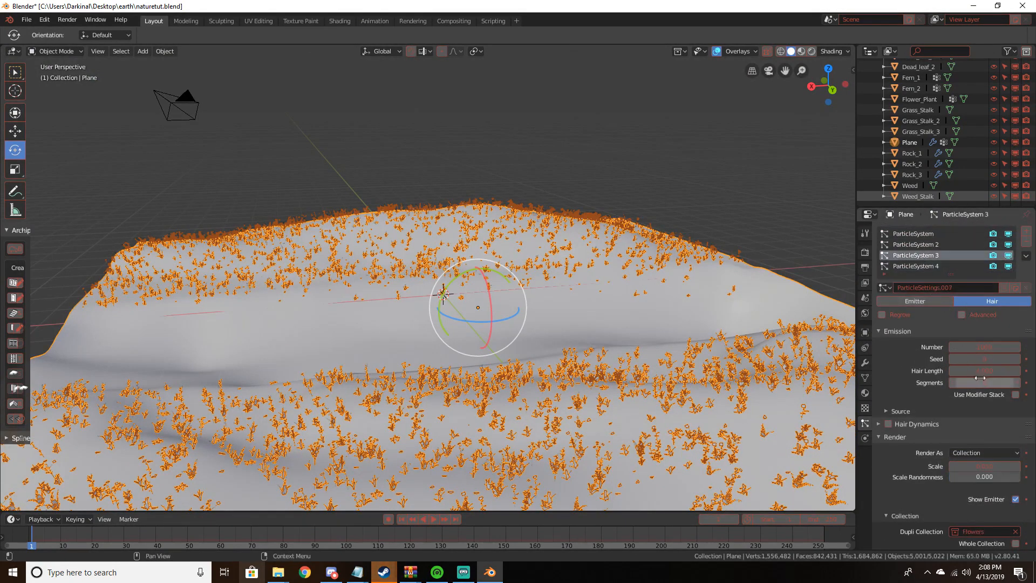
scroll(971, 389, down, 12)
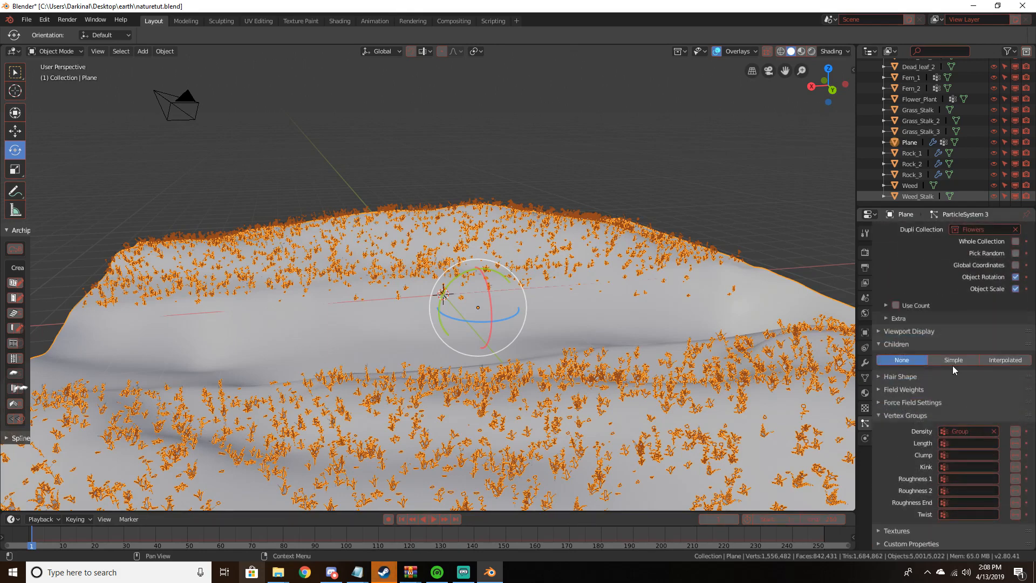
click(1001, 363)
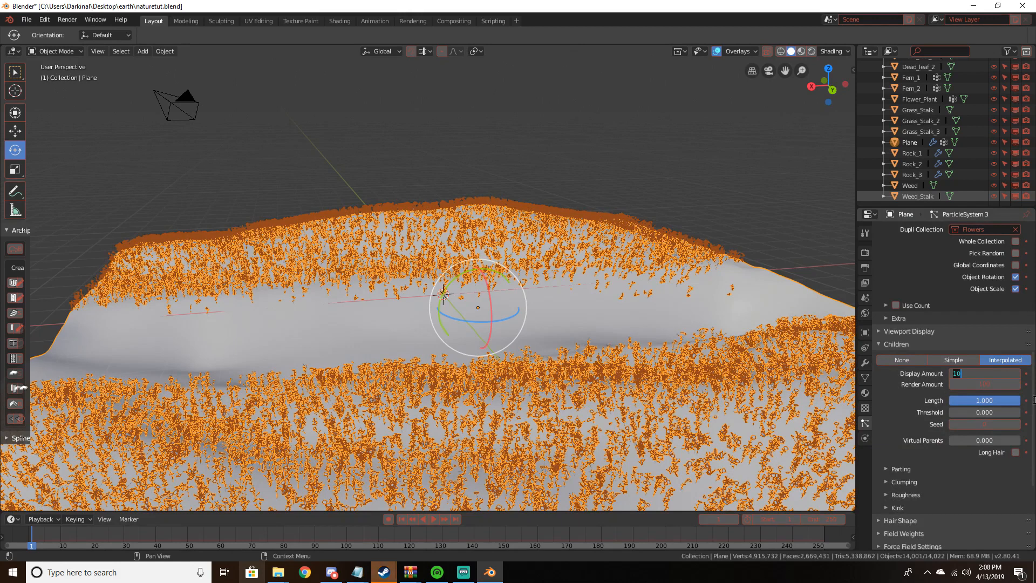
Reduce the Flowers particle system's children display amount to 3
text(5)
key(Return)
click(993, 386)
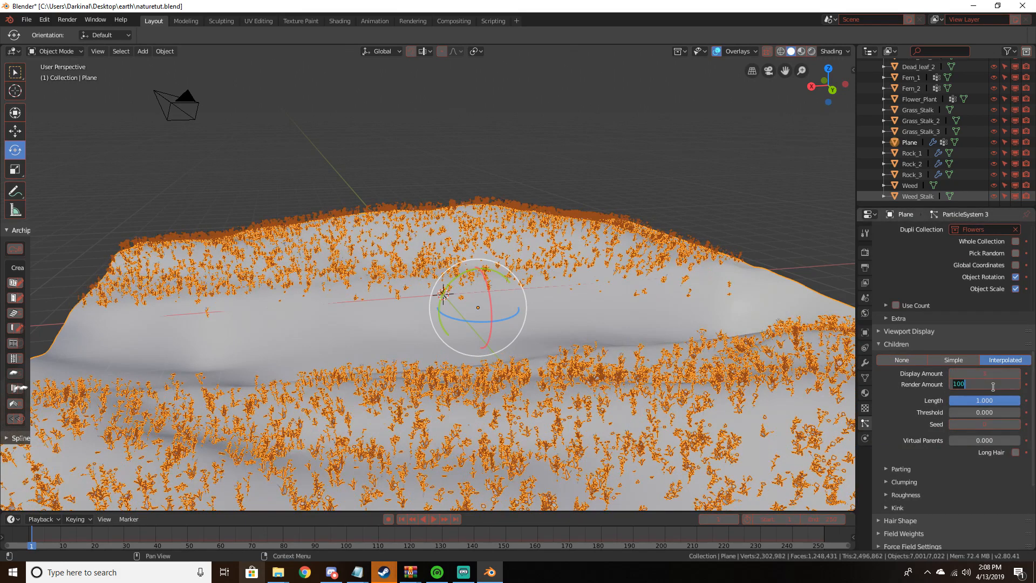
click(990, 374)
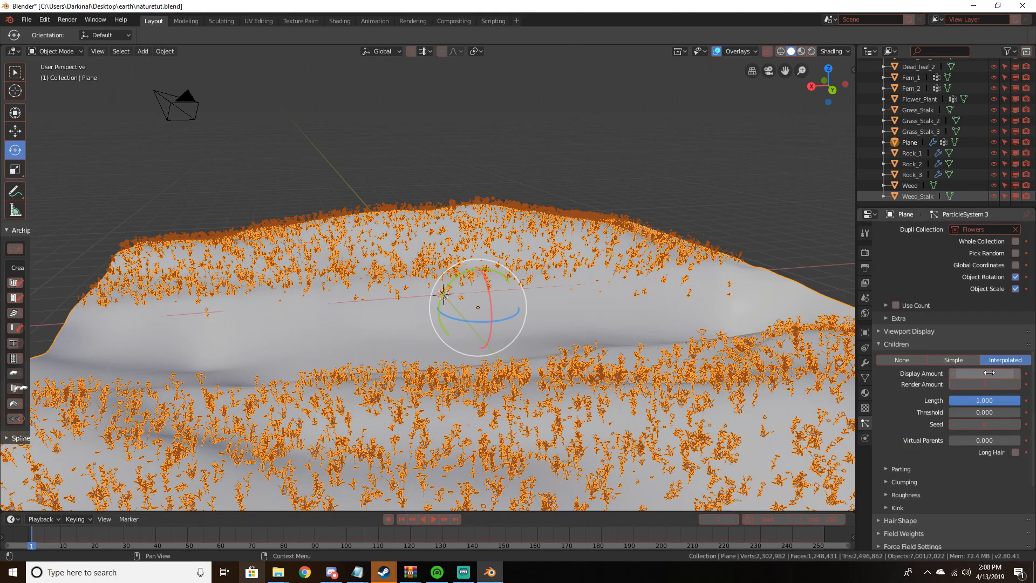
text(3)
key(Return)
Examine the flower and plant coverage across both banks and along the empty river channel from near and far
middle_drag(700, 341, 358, 286)
scroll(730, 353, down, 5)
scroll(647, 293, up, 5)
scroll(243, 271, down, 6)
scroll(469, 419, up, 4)
shift+middle_drag(469, 415, 510, 308)
middle_drag(570, 286, 508, 300)
scroll(540, 301, up, 3)
scroll(471, 290, down, 5)
scroll(534, 319, up, 5)
scroll(581, 291, down, 3)
scroll(504, 299, up, 3)
scroll(501, 297, down, 5)
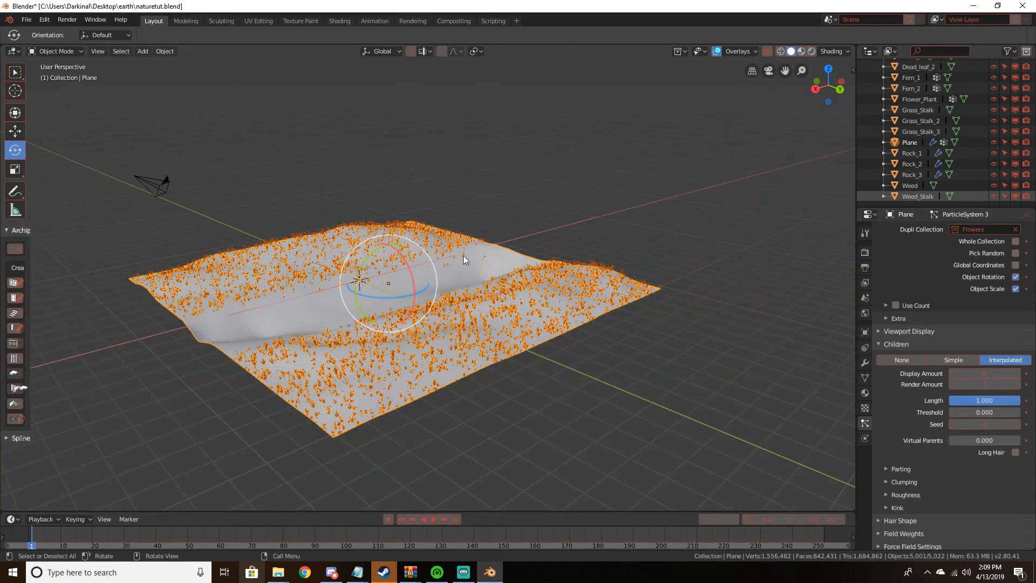
scroll(463, 257, up, 4)
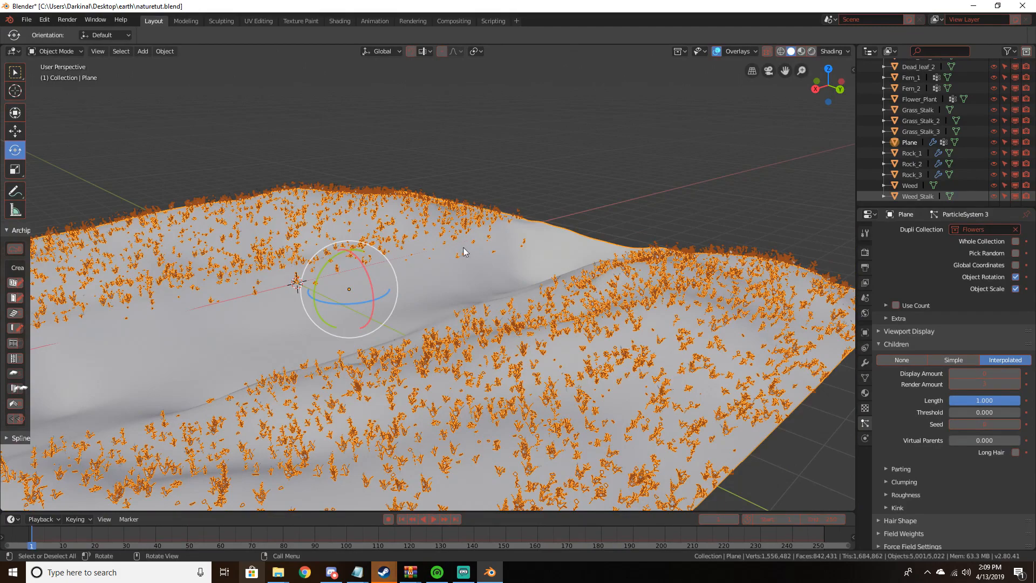
Add a mesh plane and move it along the Y axis into the middle of the river channel
shift+middle_drag(491, 244, 480, 294)
scroll(526, 307, down, 3)
key(shift+a)
mouse_move(518, 235)
click(558, 238)
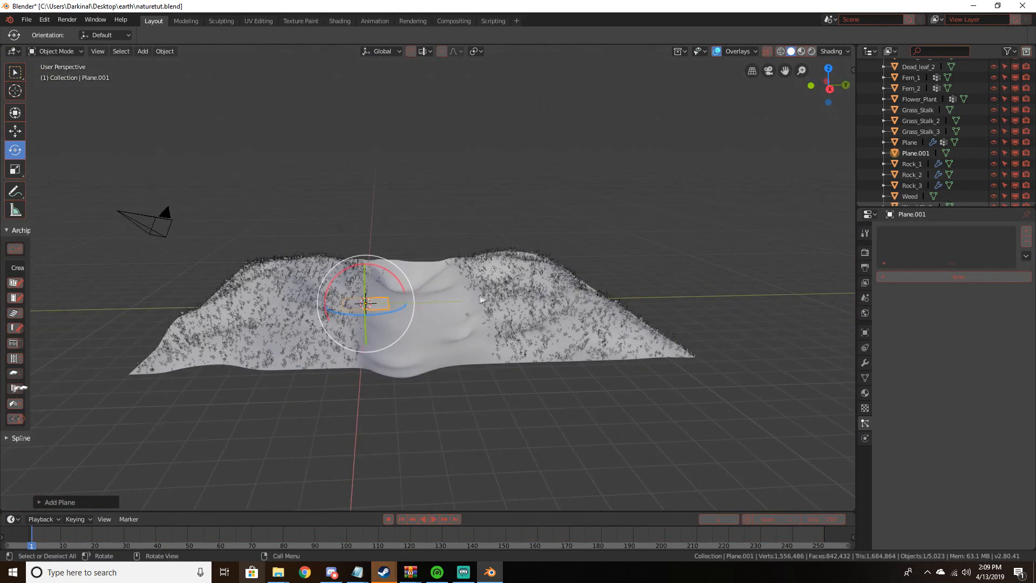
key(g)
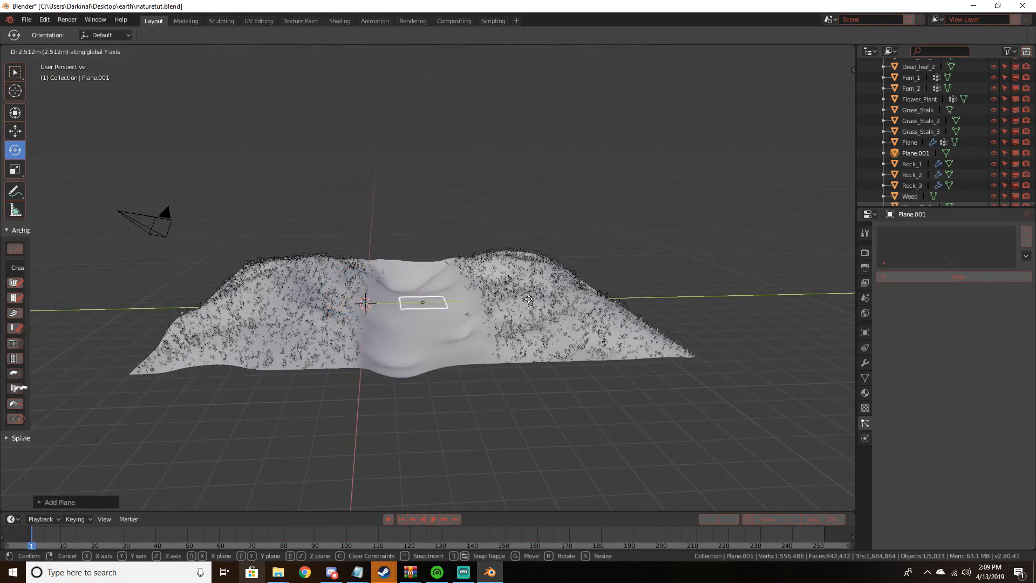
click(519, 302)
Scale the new plane up to cover the channel's width and stretch it about 1.8 times along X to span the terrain
middle_drag(509, 288, 450, 311)
key(s)
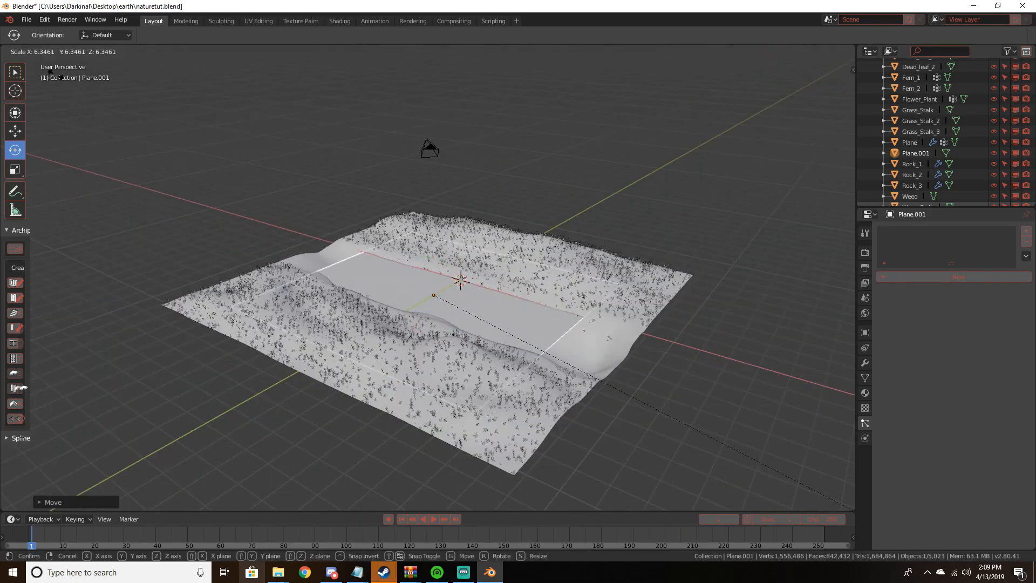
click(535, 376)
middle_drag(534, 376, 604, 325)
key(s)
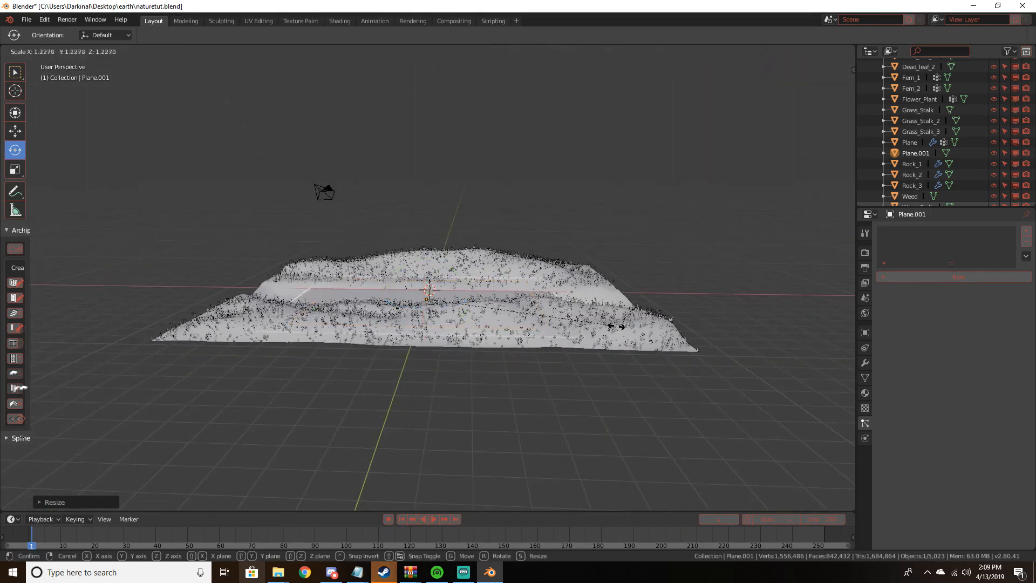
key(x)
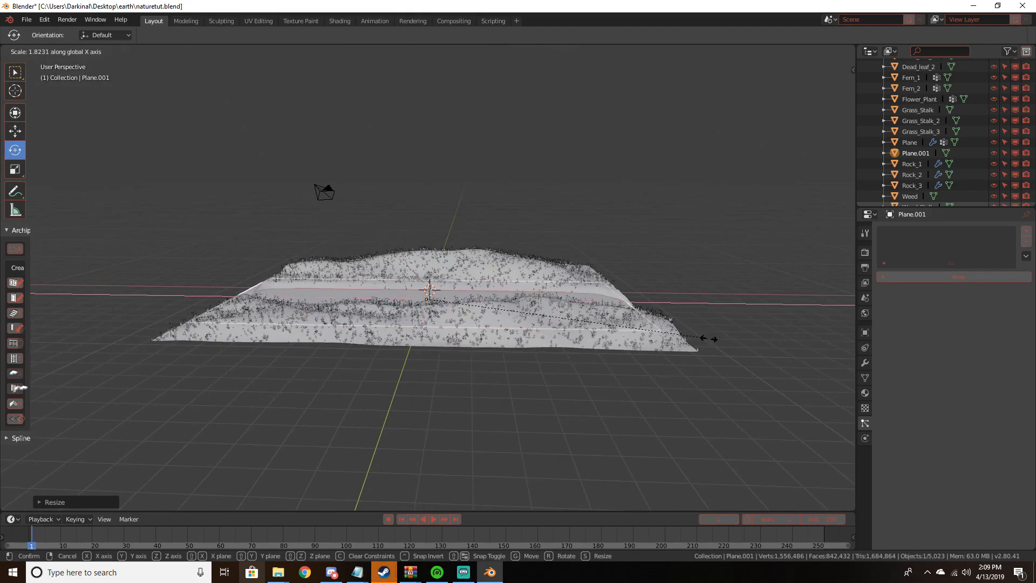
click(708, 339)
Raise the plane to a water level between the two banks and fine-tune its height
middle_drag(706, 334, 499, 320)
scroll(621, 350, up, 6)
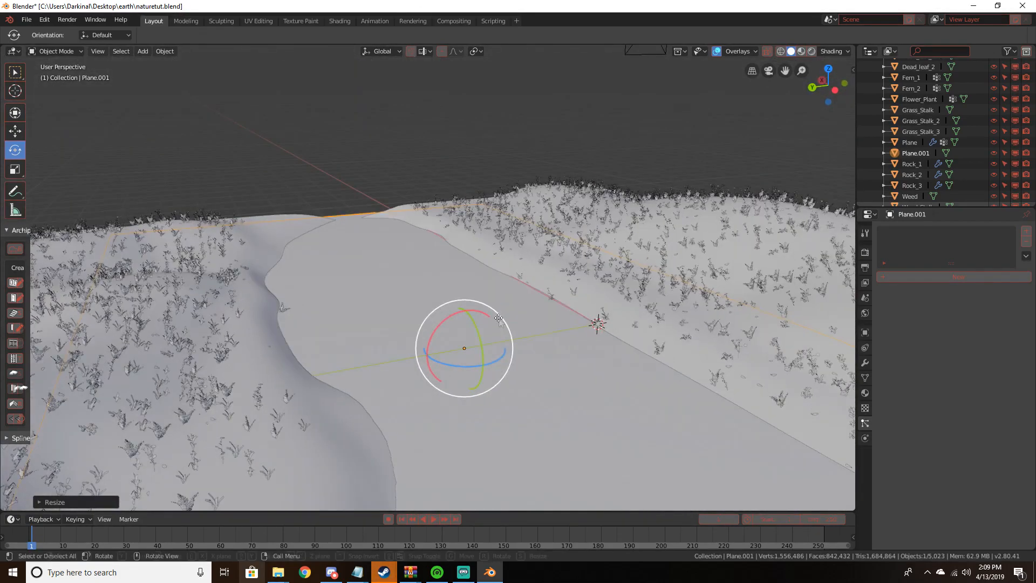
key(g)
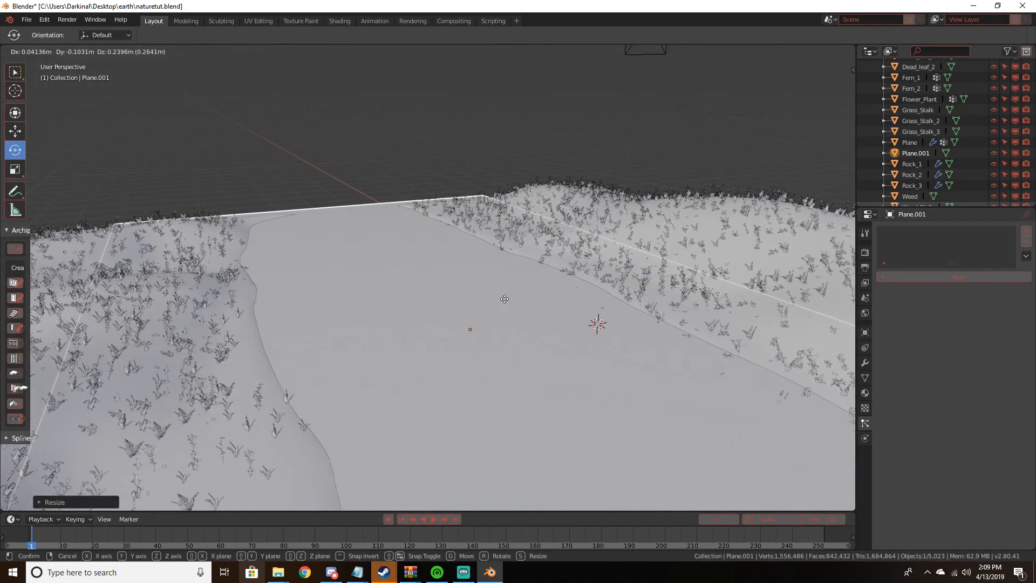
click(500, 301)
middle_drag(499, 302, 623, 306)
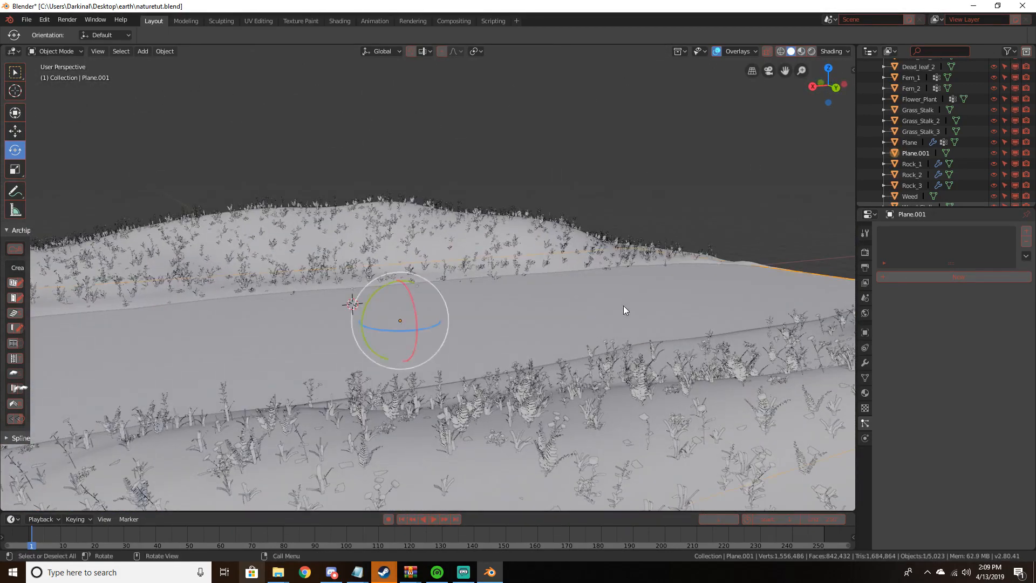
key(g)
click(624, 313)
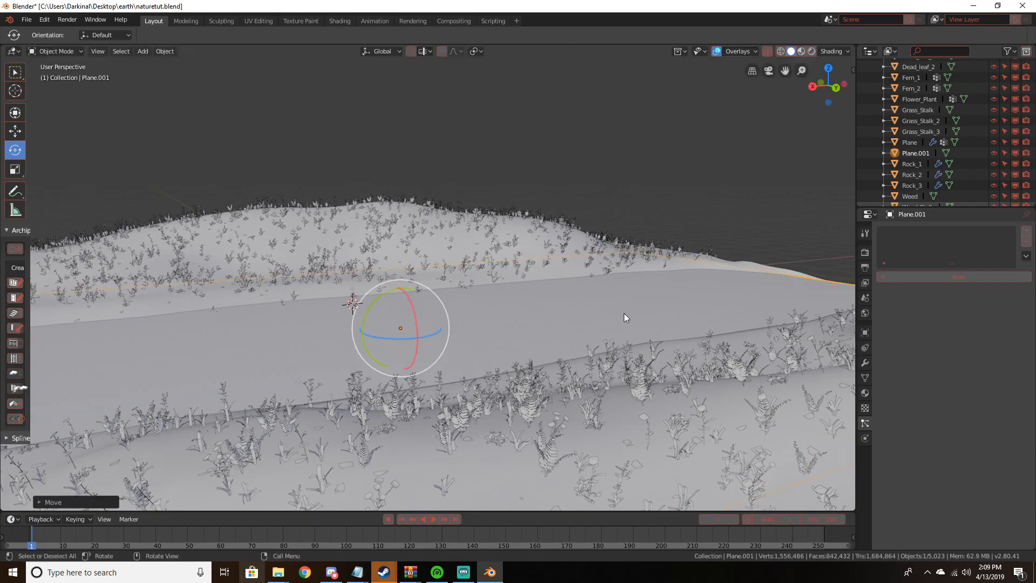
mouse_move(624, 312)
middle_down()
mouse_move(377, 315)
mouse_move(551, 338)
mouse_move(619, 317)
middle_up()
scroll(619, 317, down, 5)
scroll(565, 313, up, 6)
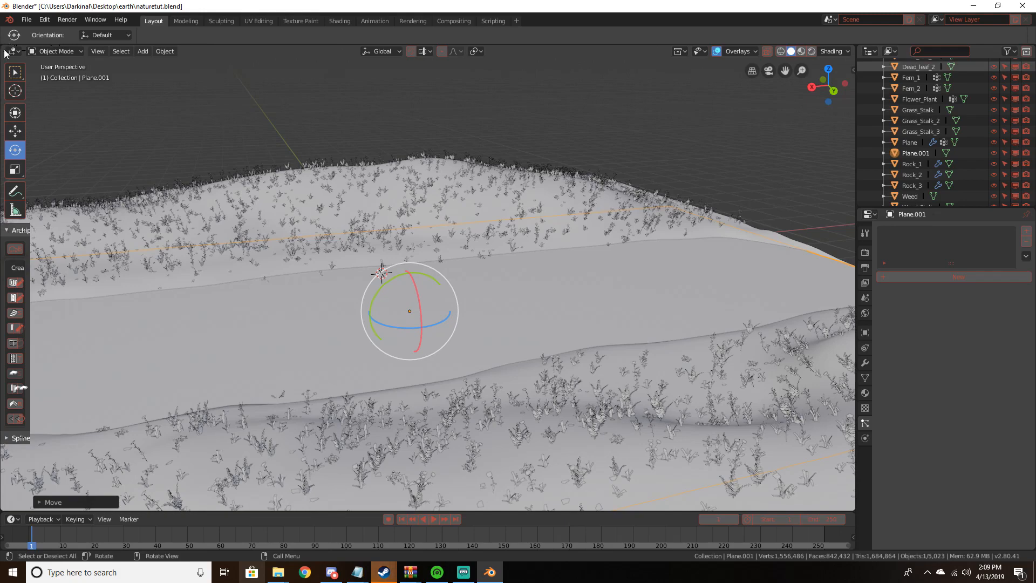
Split the 3D viewport in two, turn the new area into a Shader Editor and shrink its sidebar away
drag(2, 47, 377, 87)
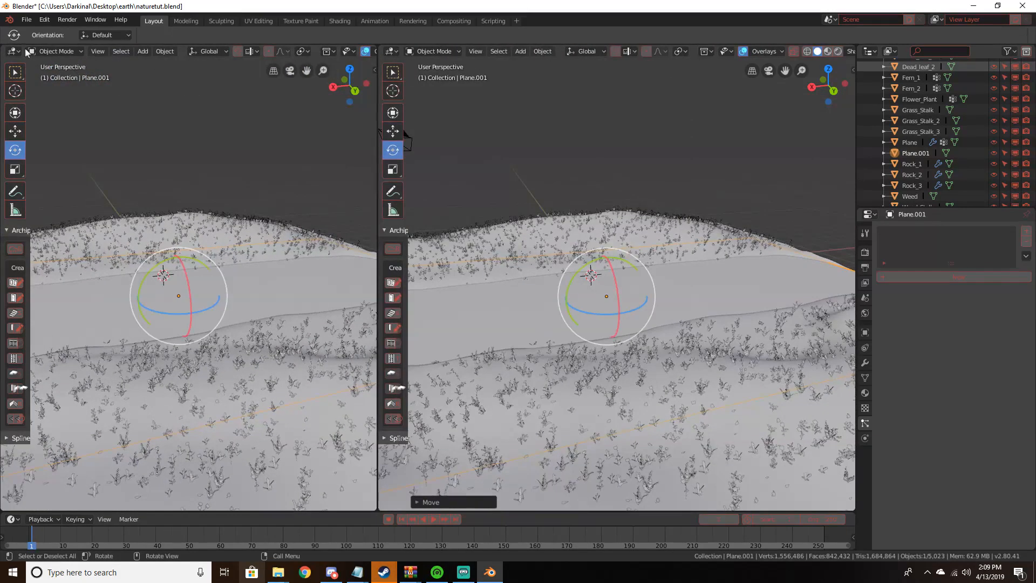
click(14, 51)
click(69, 128)
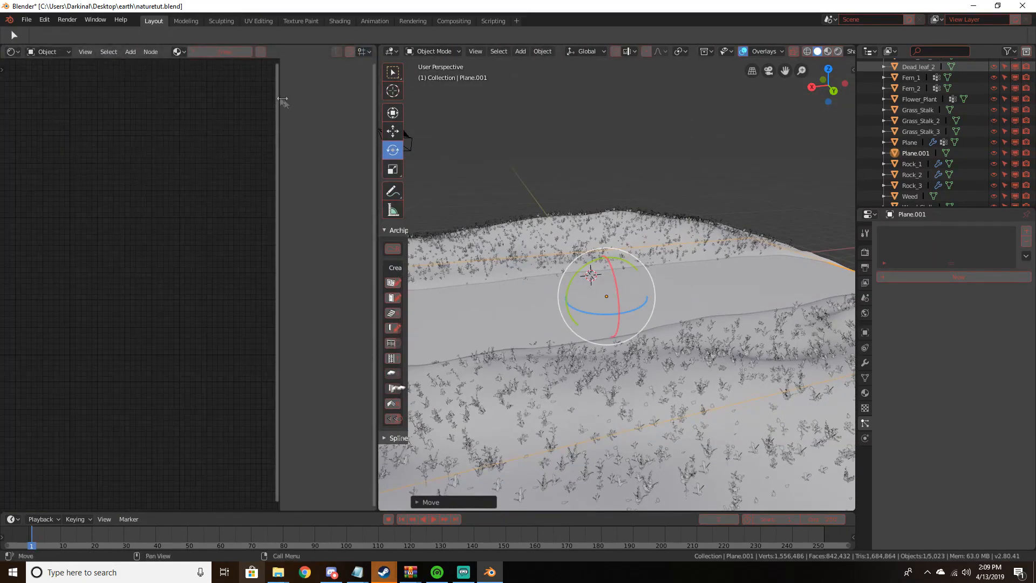
drag(279, 99, 351, 89)
Create a new material on the water plane and name it river
click(226, 52)
middle_drag(267, 178, 350, 171)
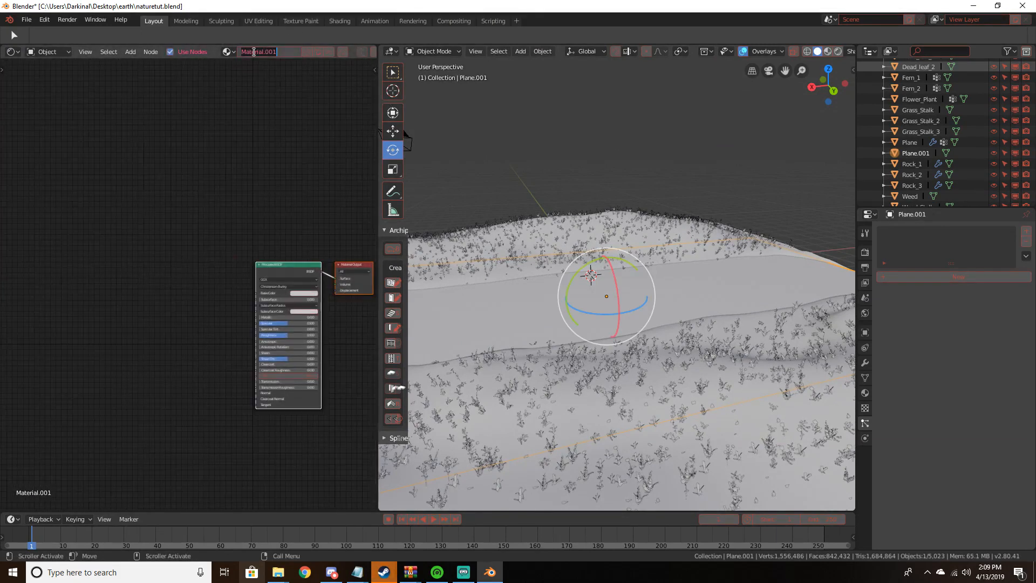
key(Return)
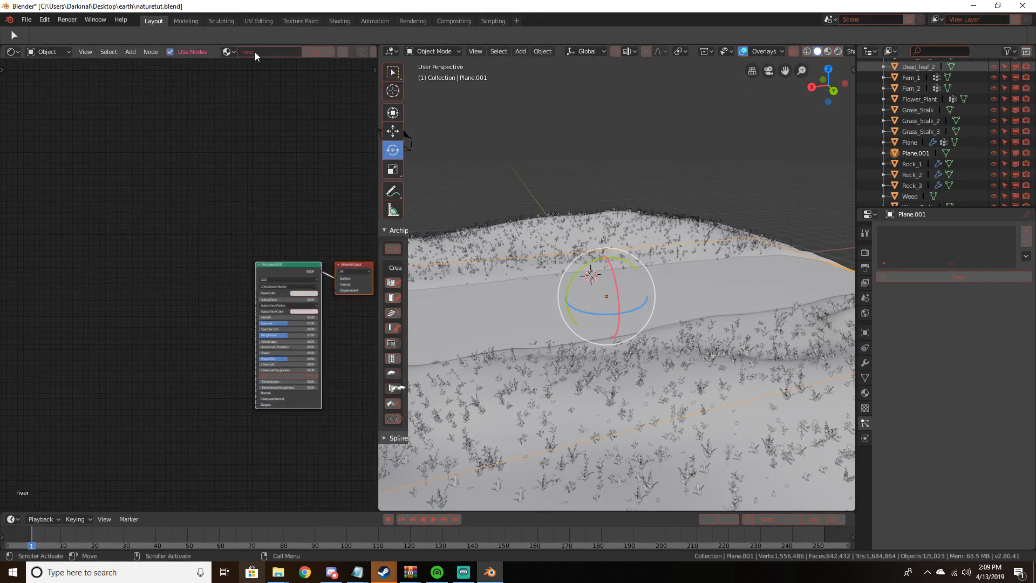
Delete the Principled BSDF node from the river material
middle_drag(315, 138, 274, 92)
scroll(339, 151, up, 5)
middle_drag(340, 155, 181, 158)
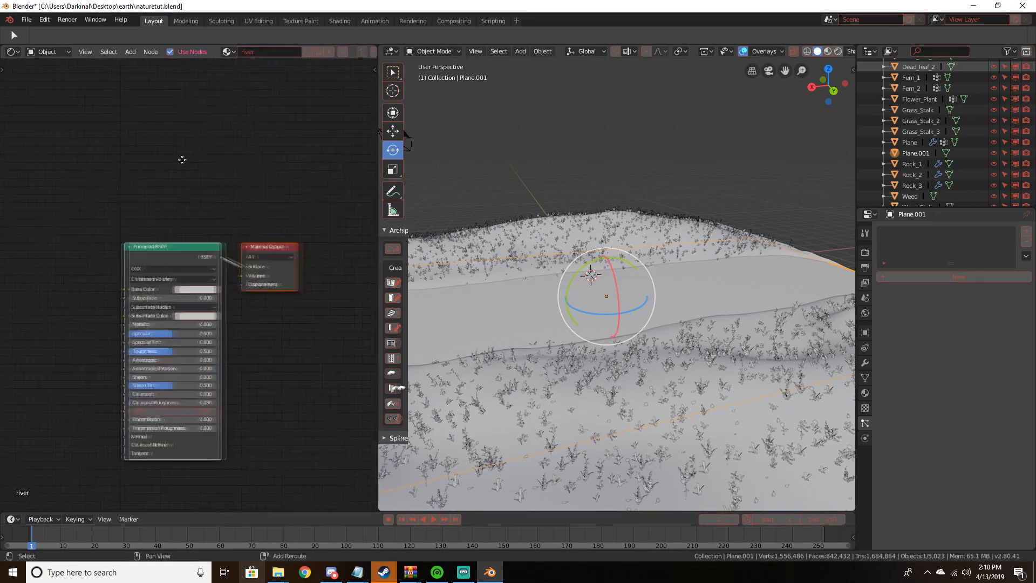
scroll(187, 185, up, 3)
click(209, 215)
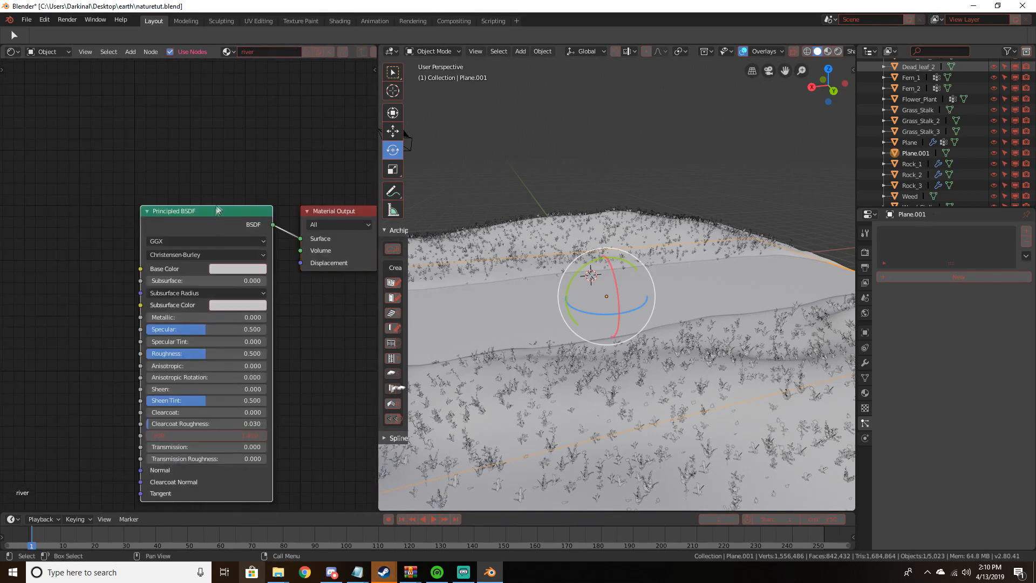
key(x)
Add a Glass BSDF node and connect its BSDF output to the Material Output's Surface input
key(shift+a)
click(210, 203)
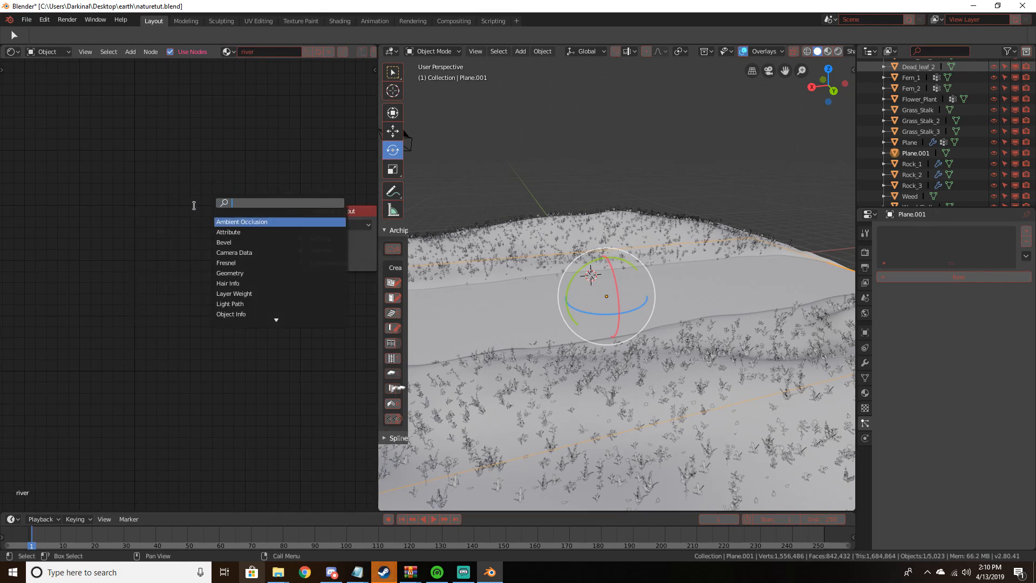
text(glas)
key(Return)
click(176, 224)
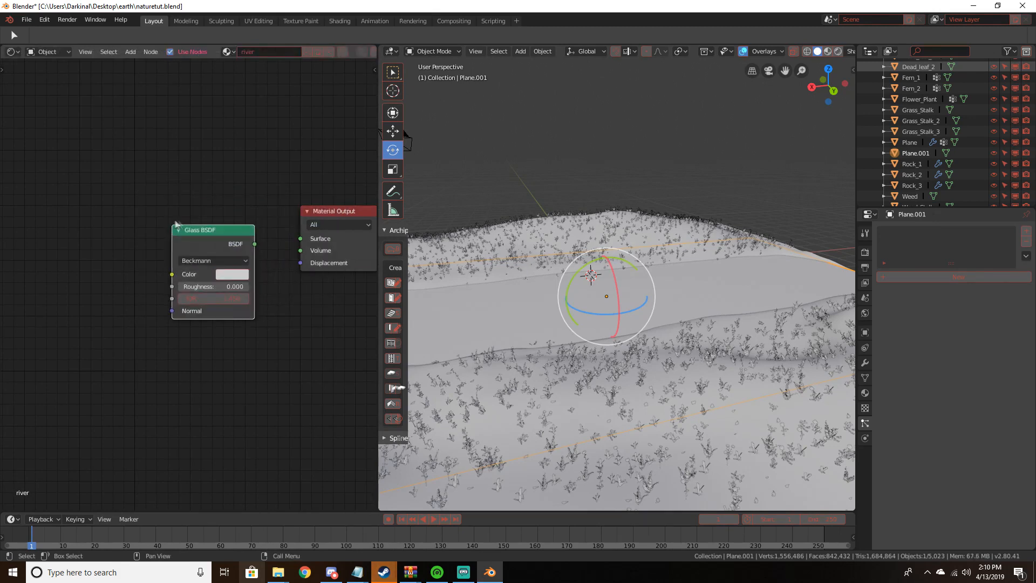
drag(254, 244, 306, 236)
click(226, 229)
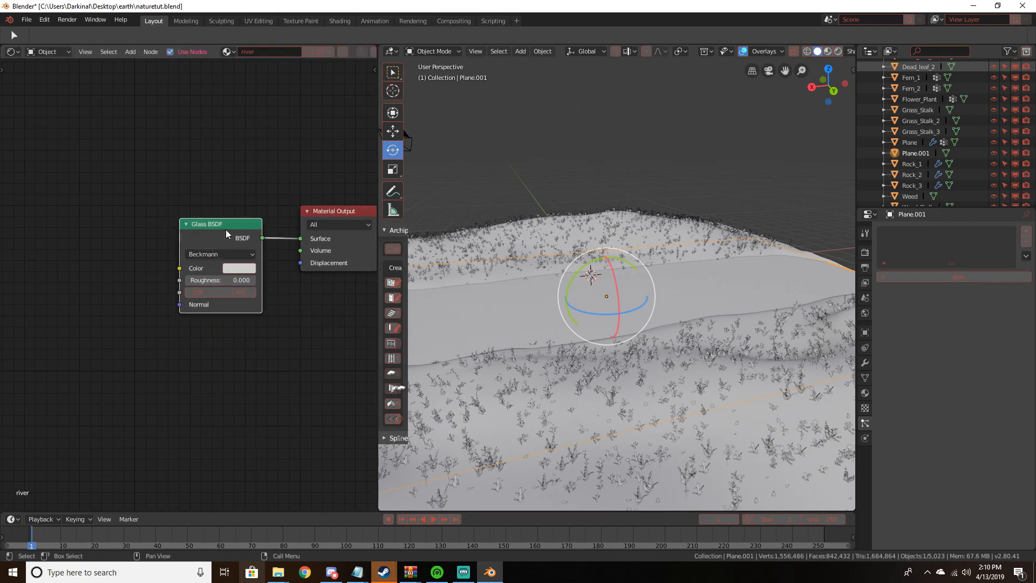
Set the Glass BSDF's IOR to 1.33
scroll(265, 329, up, 2)
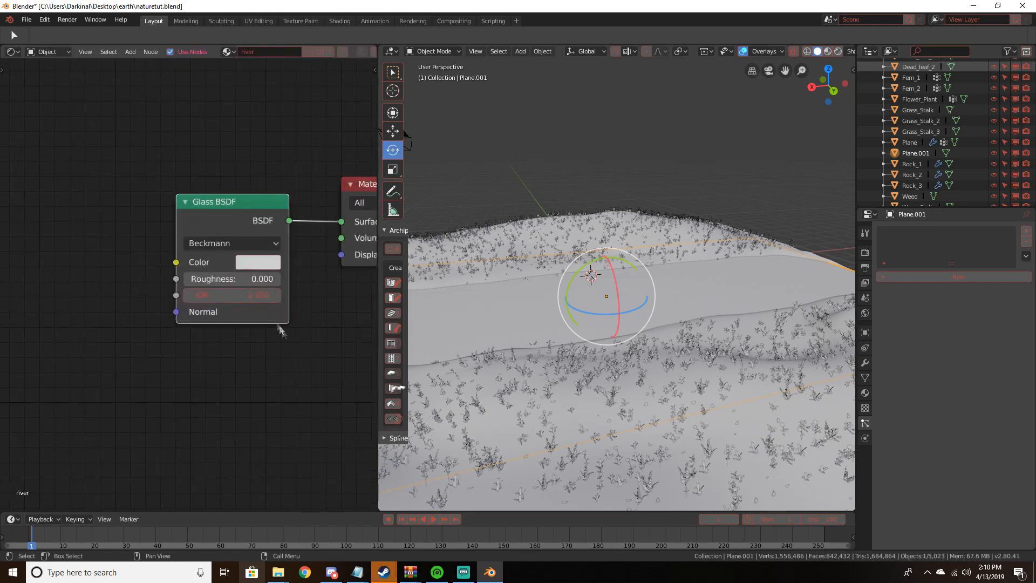
middle_drag(504, 321, 548, 328)
middle_drag(616, 295, 593, 306)
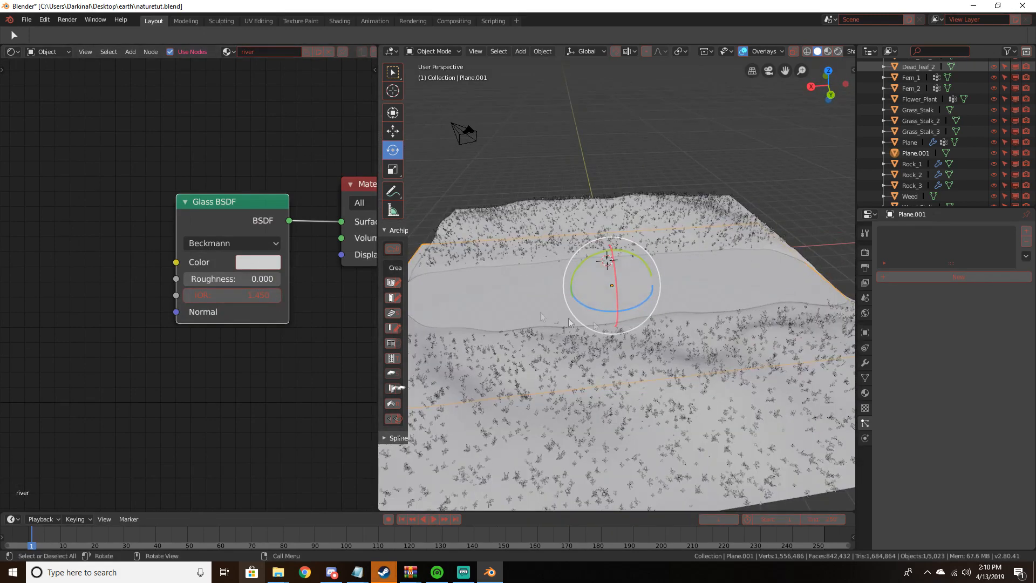
click(234, 294)
text(1.3)
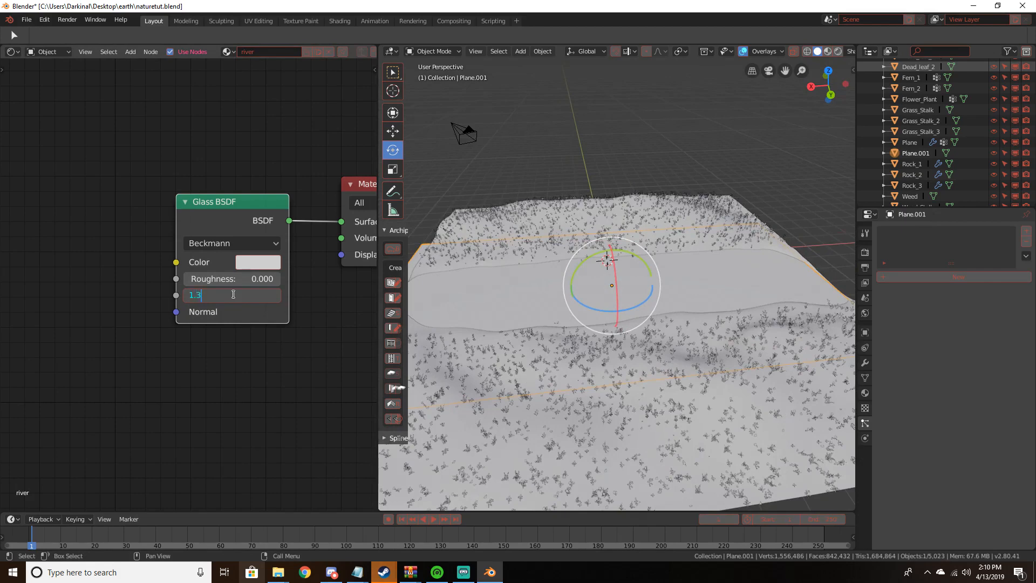
text(3)
key(Return)
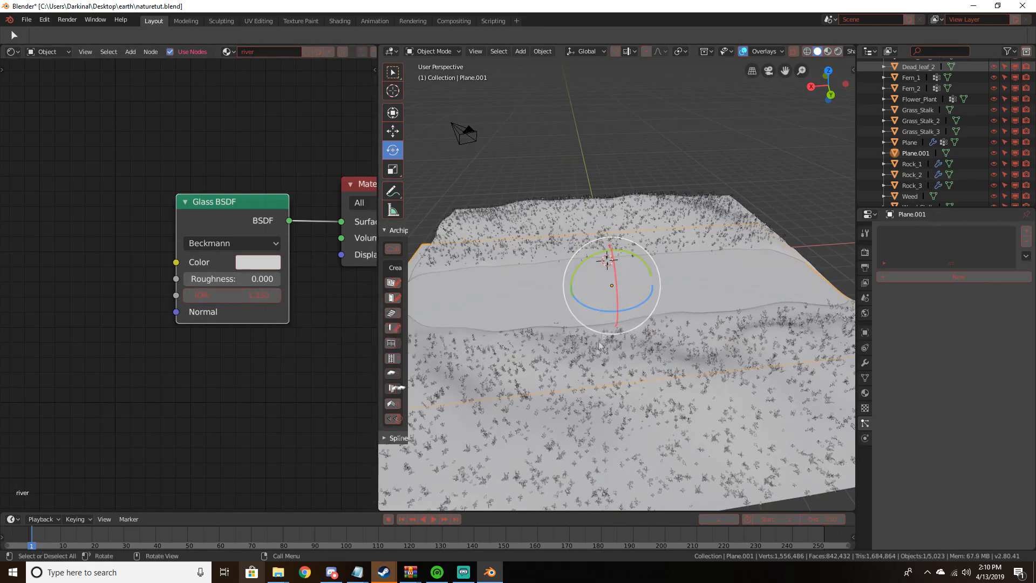
Preview the glass river in Rendered shading, return to Solid shading and inspect the water plane between the banks
middle_drag(599, 348, 666, 338)
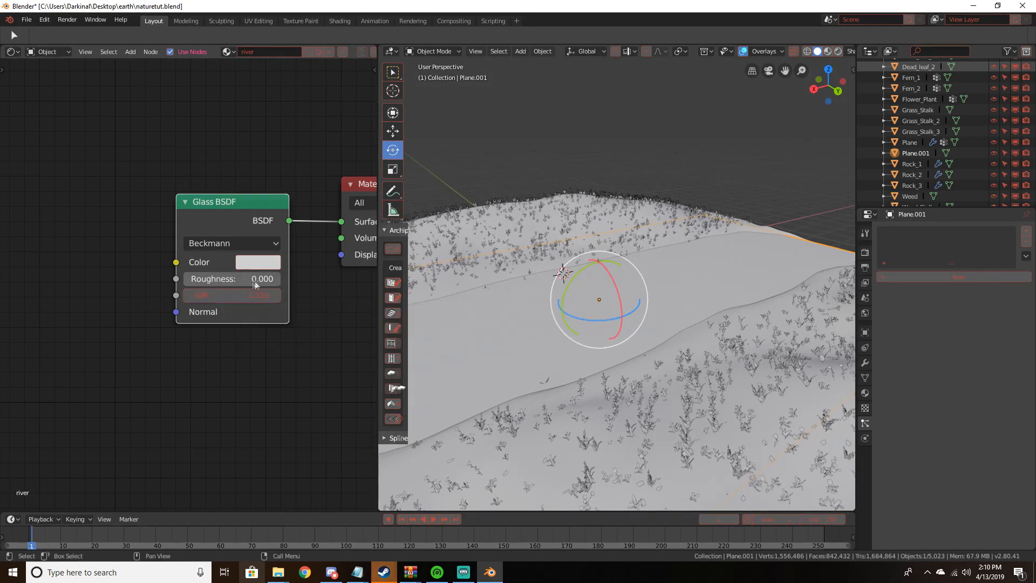
mouse_move(567, 284)
middle_down()
mouse_move(536, 279)
mouse_move(552, 289)
middle_up()
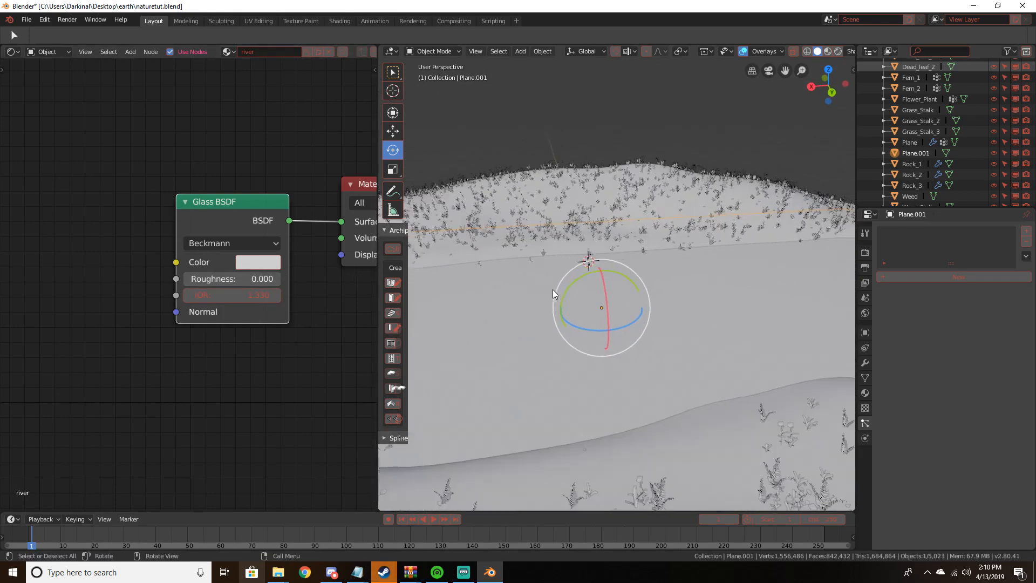
key(z)
click(562, 226)
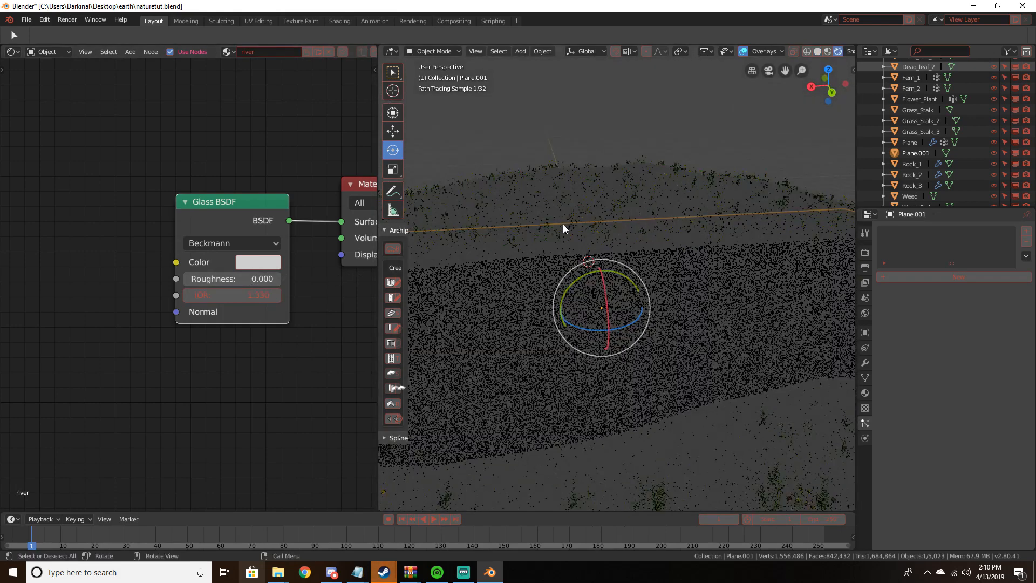
key(z)
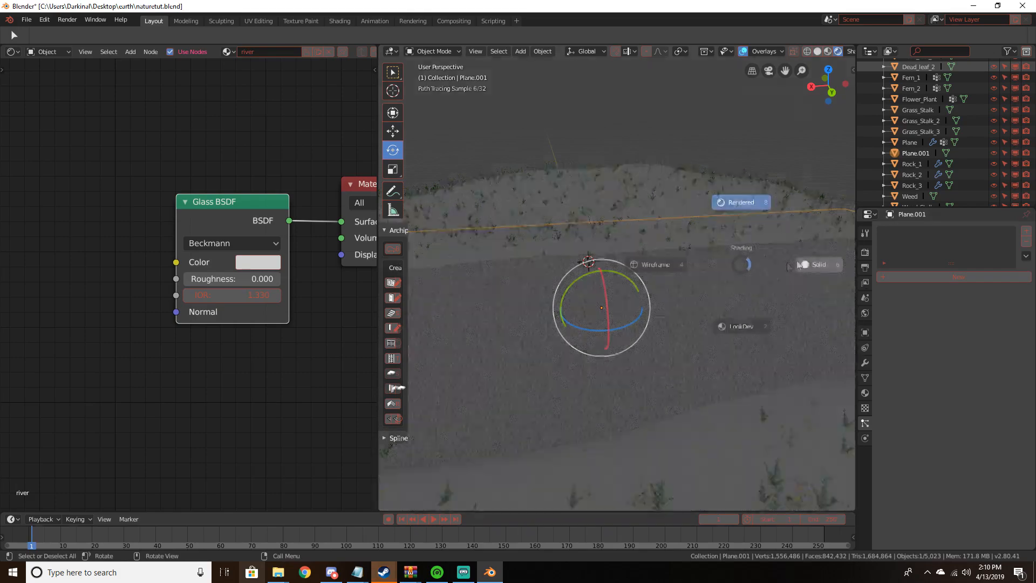
click(799, 269)
mouse_move(717, 286)
middle_down()
mouse_move(597, 284)
mouse_move(631, 320)
mouse_move(679, 339)
middle_up()
scroll(680, 340, up, 4)
middle_drag(562, 319, 682, 258)
scroll(642, 300, up, 2)
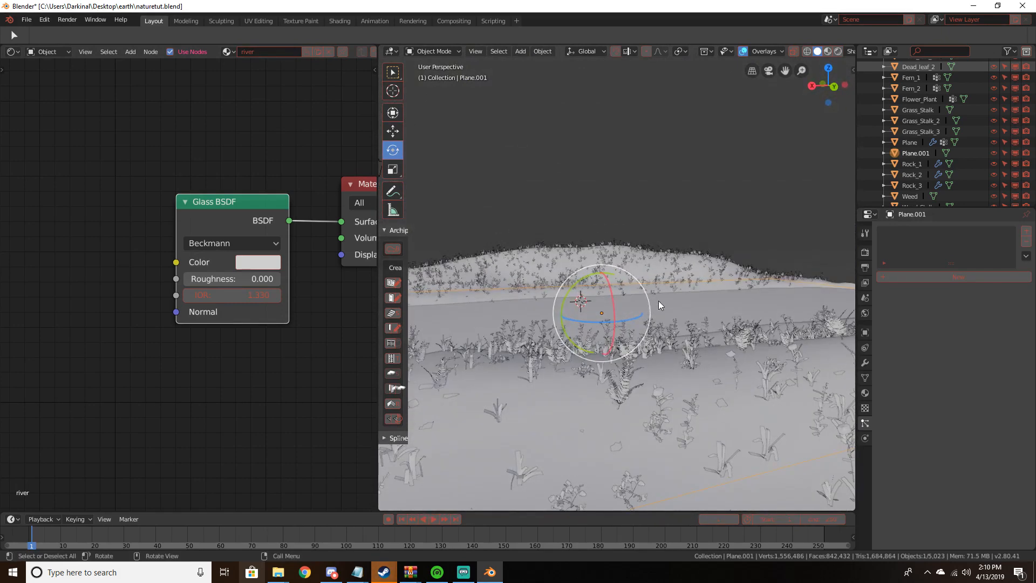
middle_drag(658, 300, 698, 319)
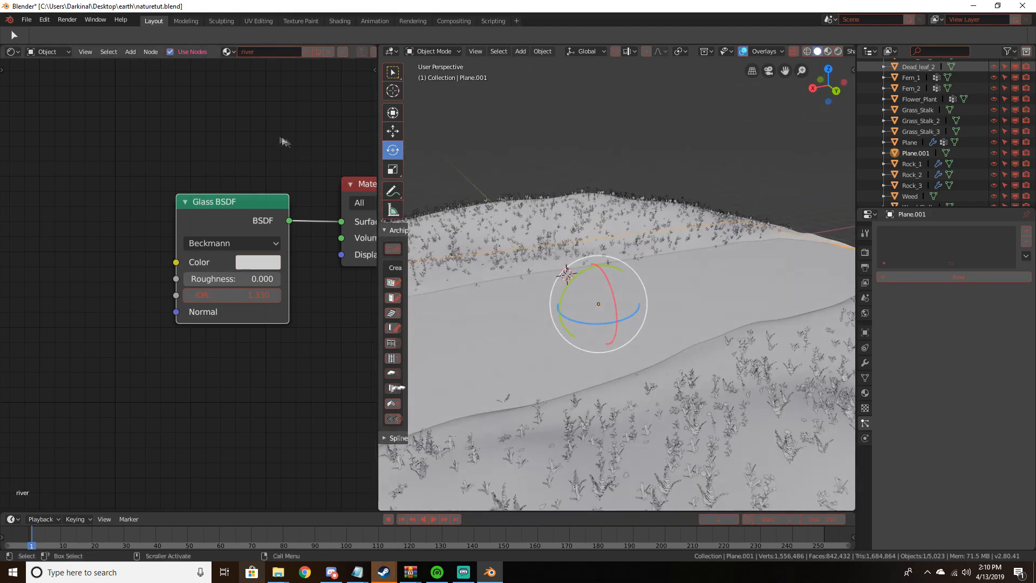
Add a Noise Texture node to the river material, in free space away from the Glass BSDF node
scroll(119, 176, down, 3)
scroll(155, 188, down, 4)
middle_drag(158, 189, 221, 206)
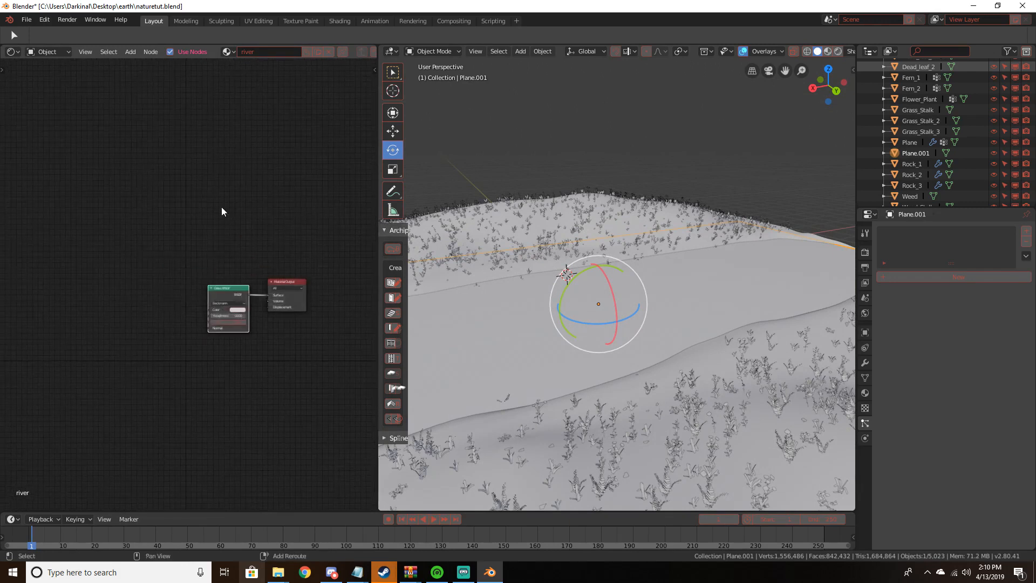
key(shift+a)
click(220, 206)
text(noise)
key(Return)
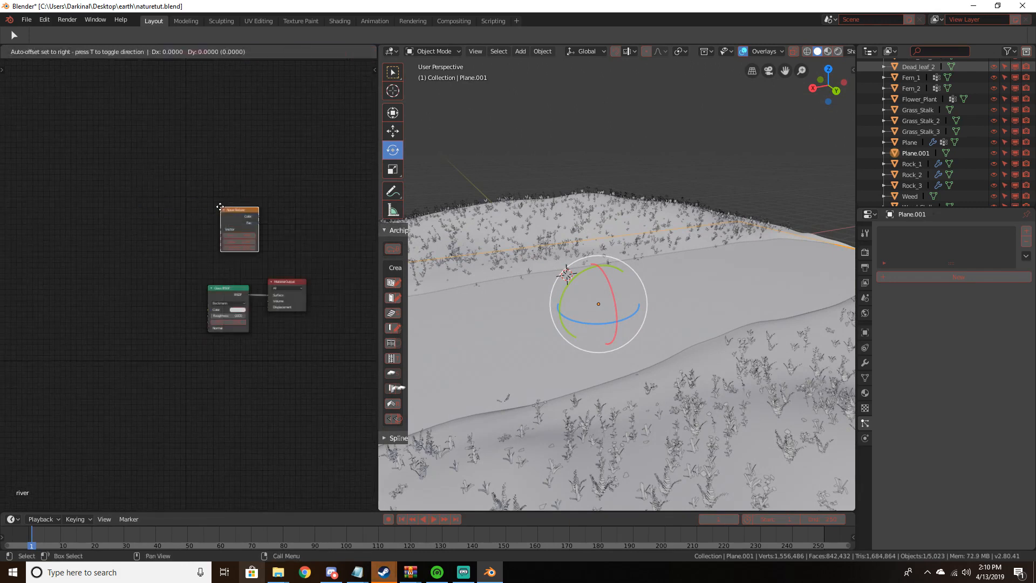
Insert a Mix Shader node on the link between the Glass BSDF and the Material Output
key(shift+a)
click(163, 219)
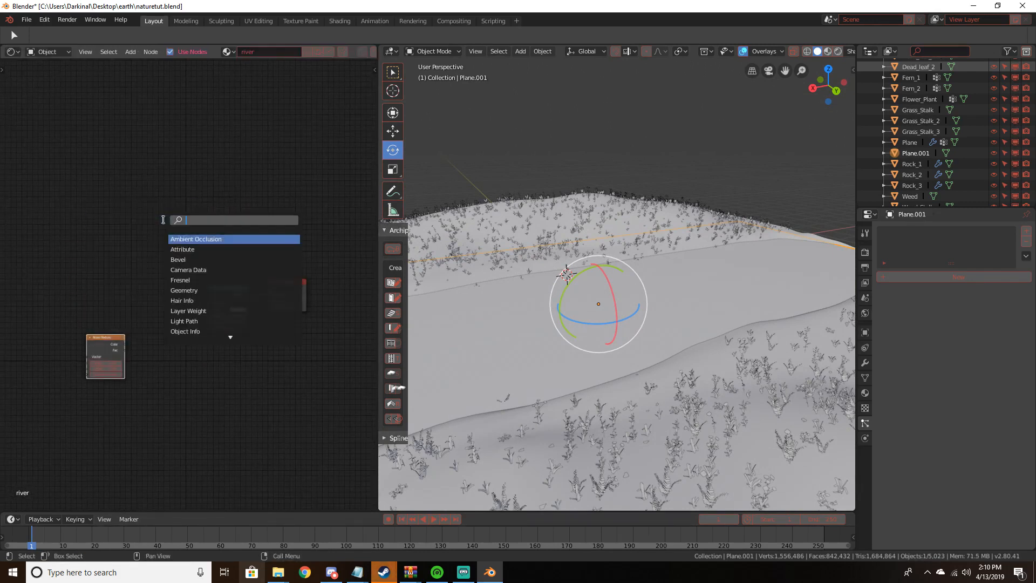
text(glass)
key(Return)
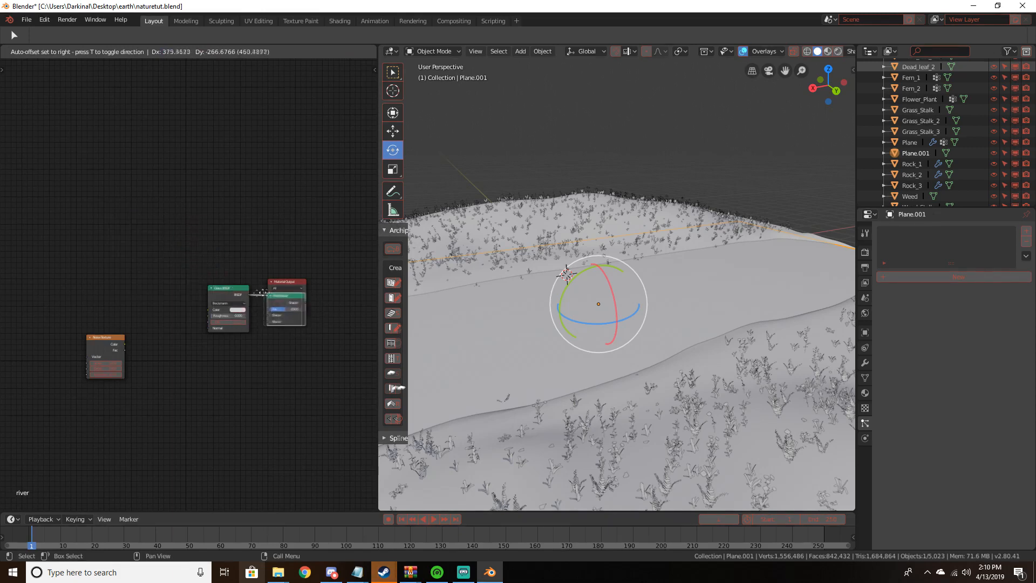
click(256, 283)
middle_drag(272, 263, 219, 274)
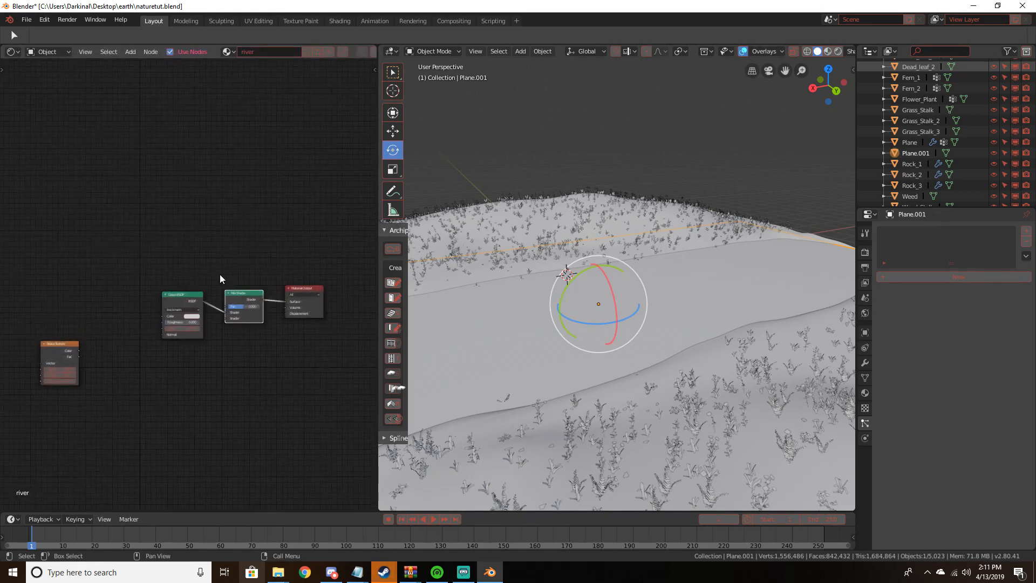
Add a ColorRamp node and arrange it above the Noise Texture, with the Noise Texture level with the Glass BSDF
scroll(221, 275, up, 4)
middle_drag(120, 241, 191, 238)
key(shift+a)
click(155, 262)
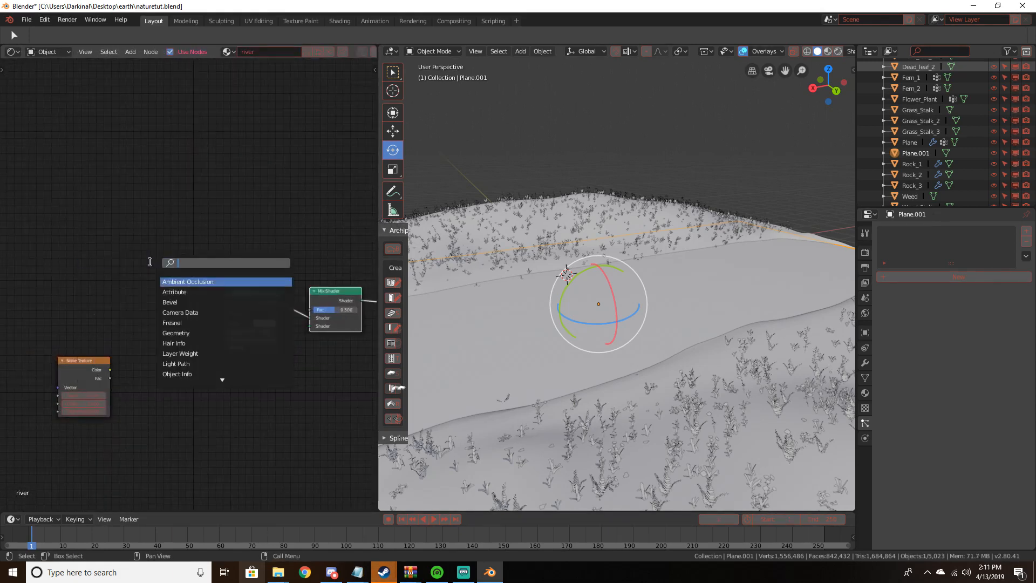
text(color ramp)
key(Return)
click(152, 188)
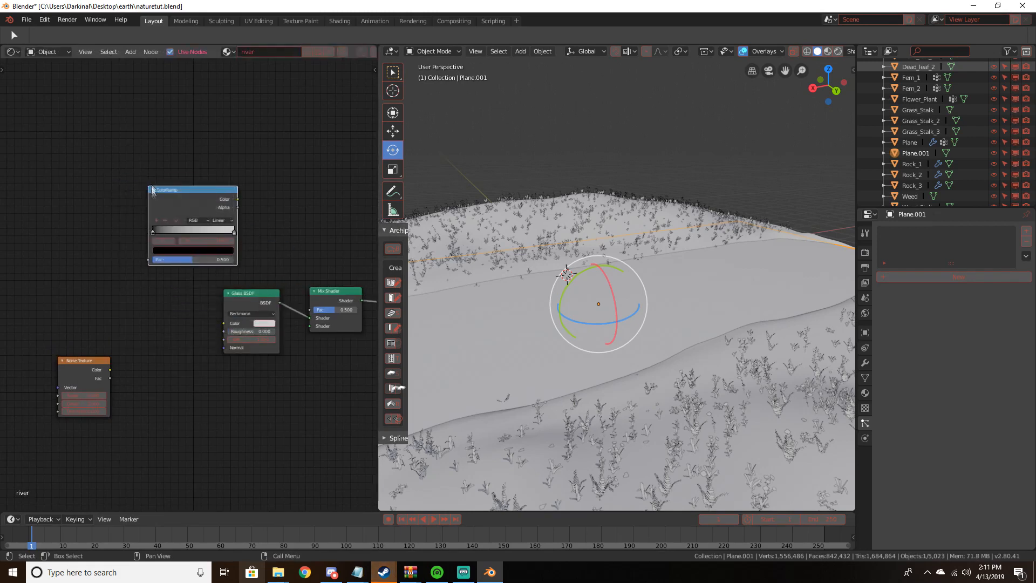
drag(80, 365, 84, 297)
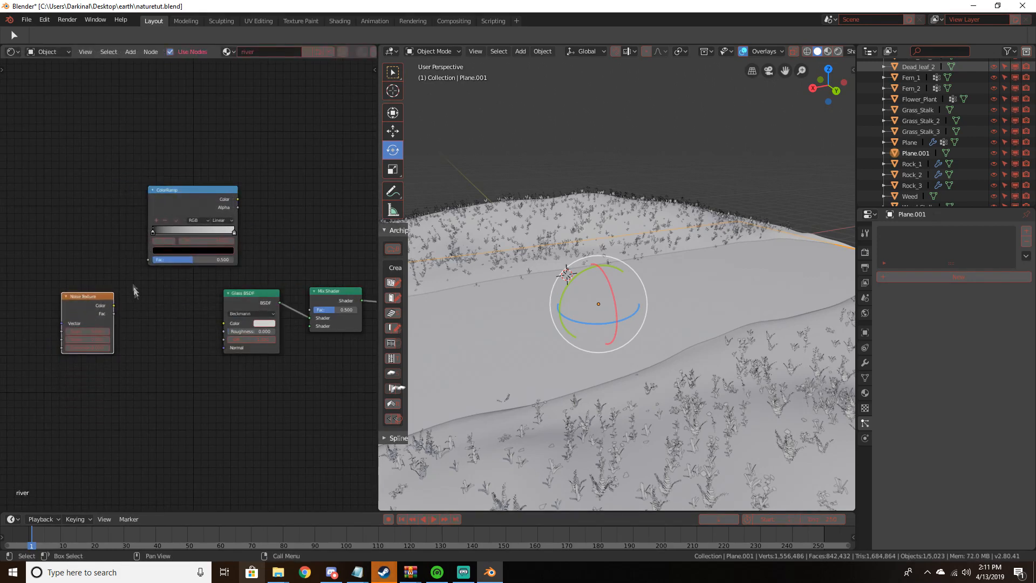
drag(184, 192, 100, 112)
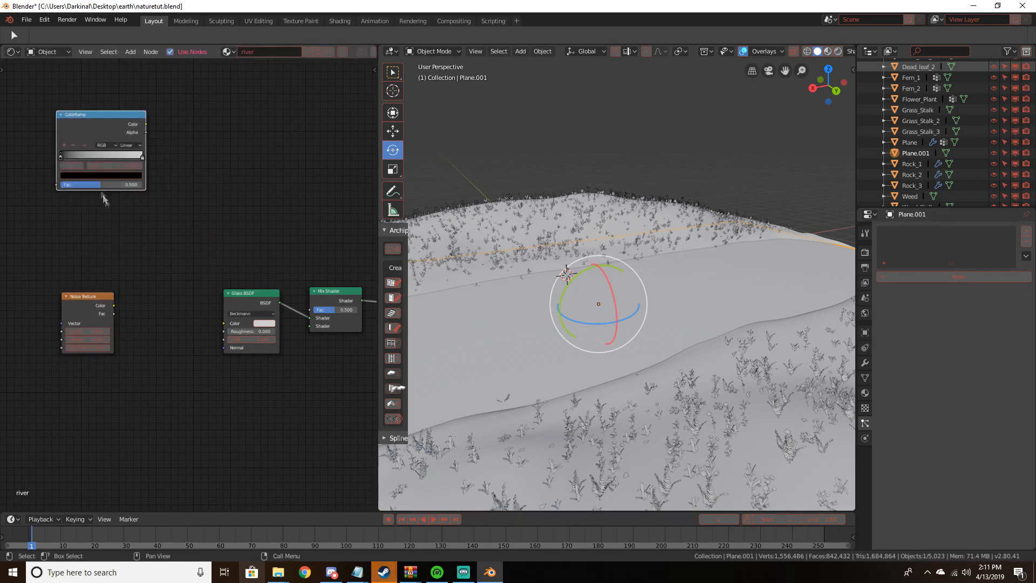
Add a Bump node, linking the Noise Texture's Color to its Height and its Normal output to the Glass BSDF's Normal
key(shift+a)
click(157, 290)
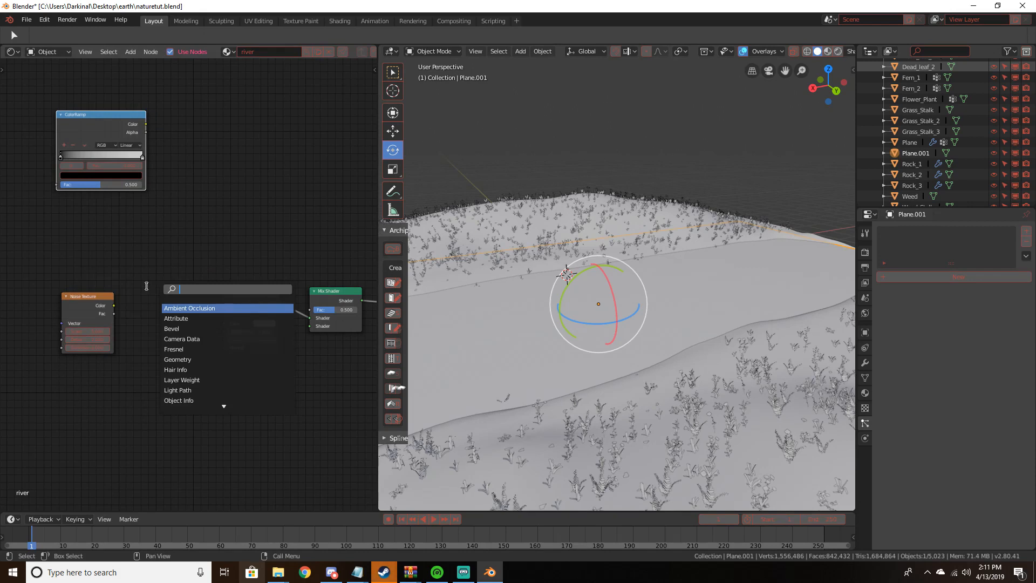
text(bump)
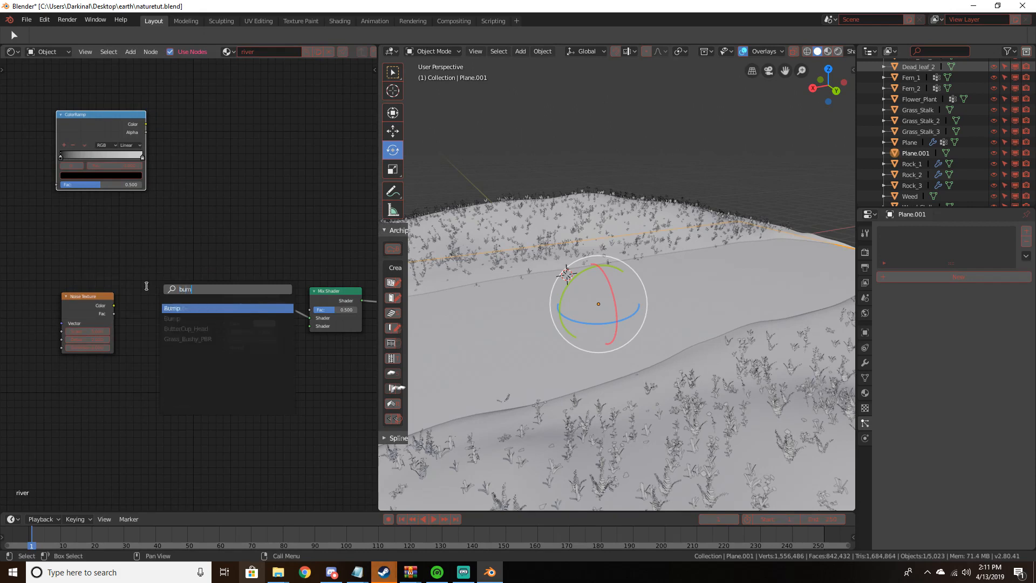
key(Return)
click(160, 327)
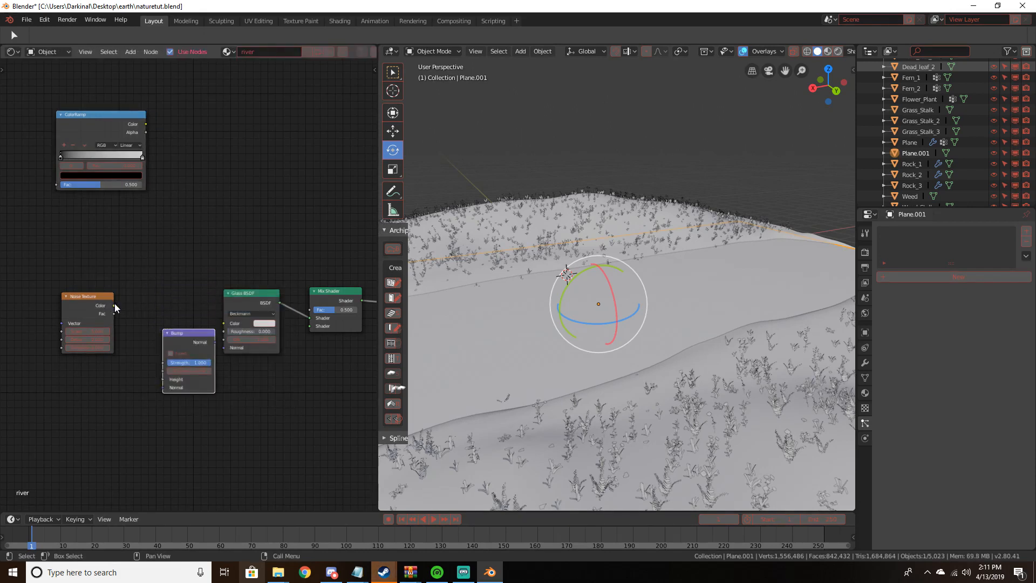
drag(114, 305, 163, 379)
drag(200, 340, 223, 348)
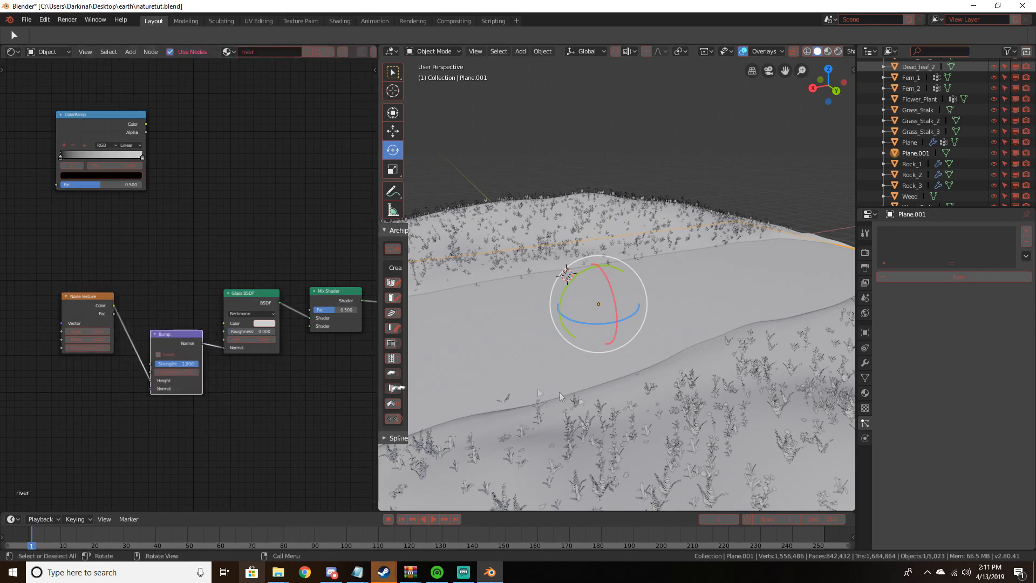
Add a Sun light to the scene and move it high above the river
key(shift+a)
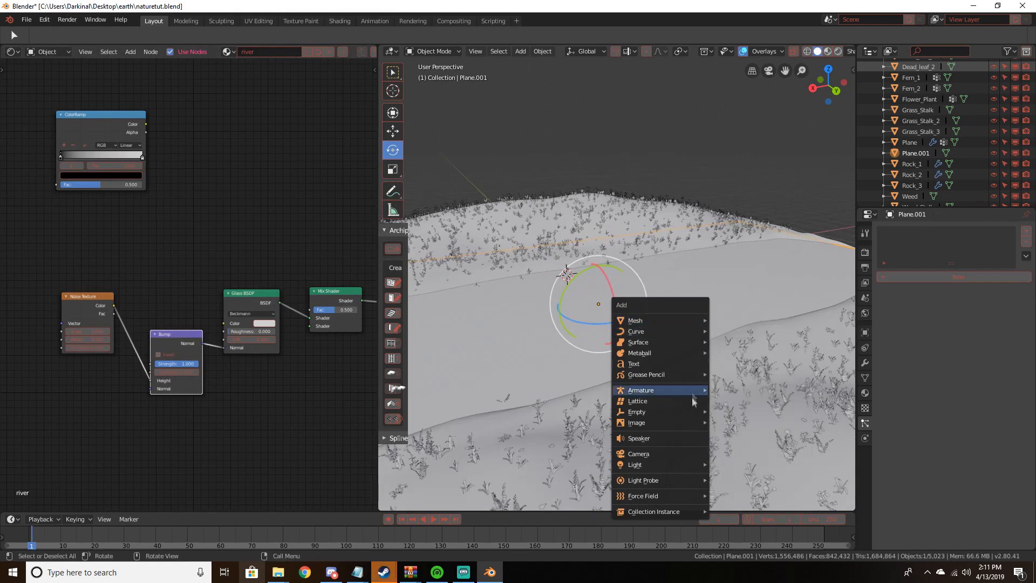
mouse_move(680, 464)
click(726, 477)
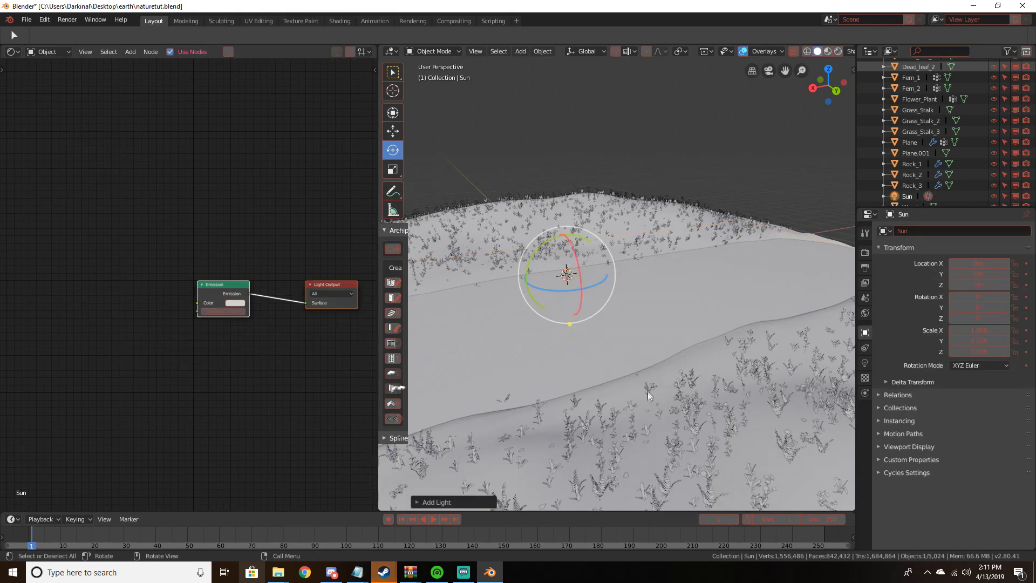
middle_drag(647, 392, 657, 325)
key(g)
click(670, 130)
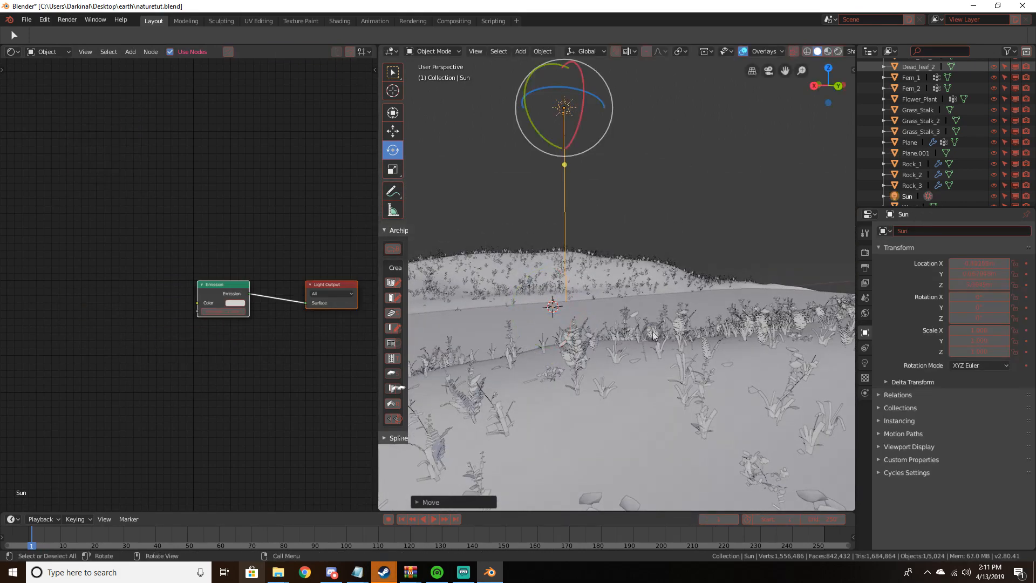
Preview the sunlit scene in Rendered shading and inspect the bumpy river surface from above and at a lower angle
key(z)
middle_drag(662, 280, 654, 339)
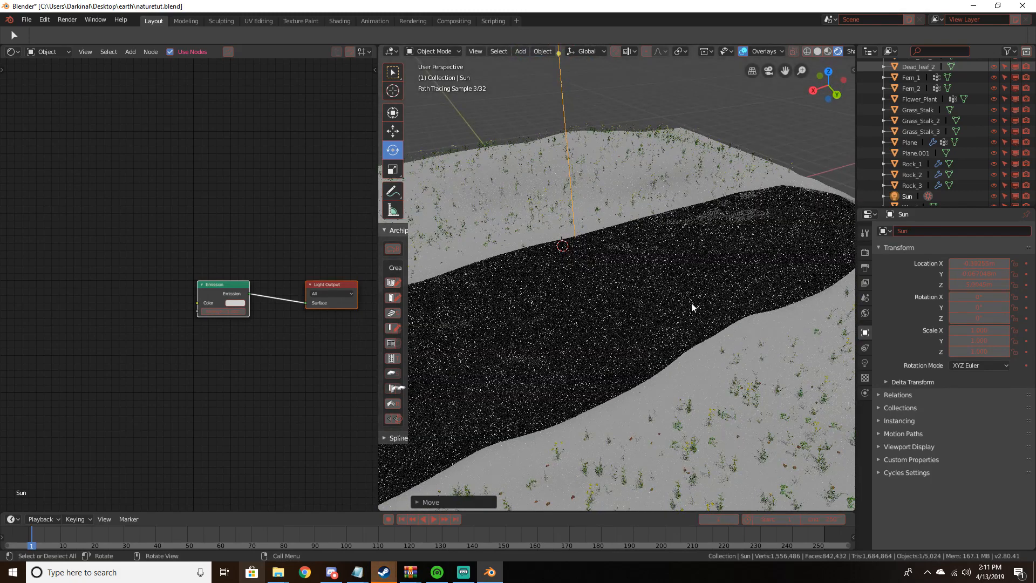
middle_drag(691, 283, 691, 270)
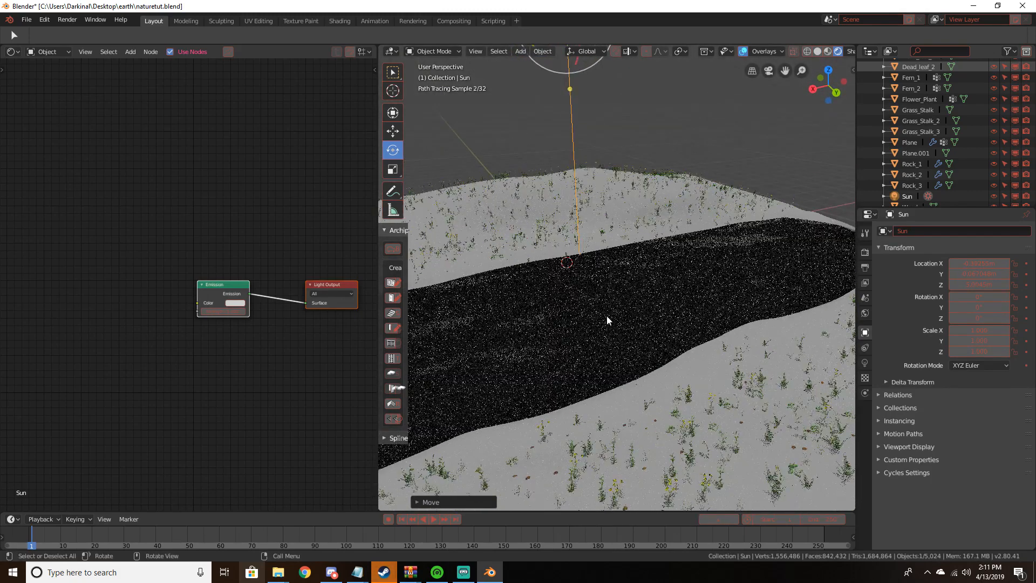
Select the water plane and set its Noise Texture's Scale to 50
click(607, 320)
middle_drag(213, 381, 182, 302)
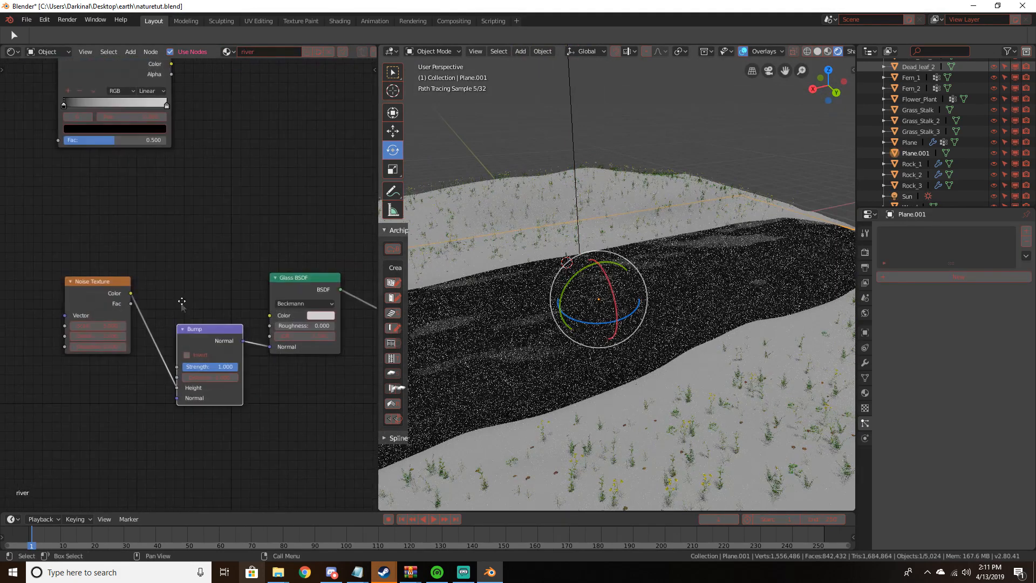
click(106, 326)
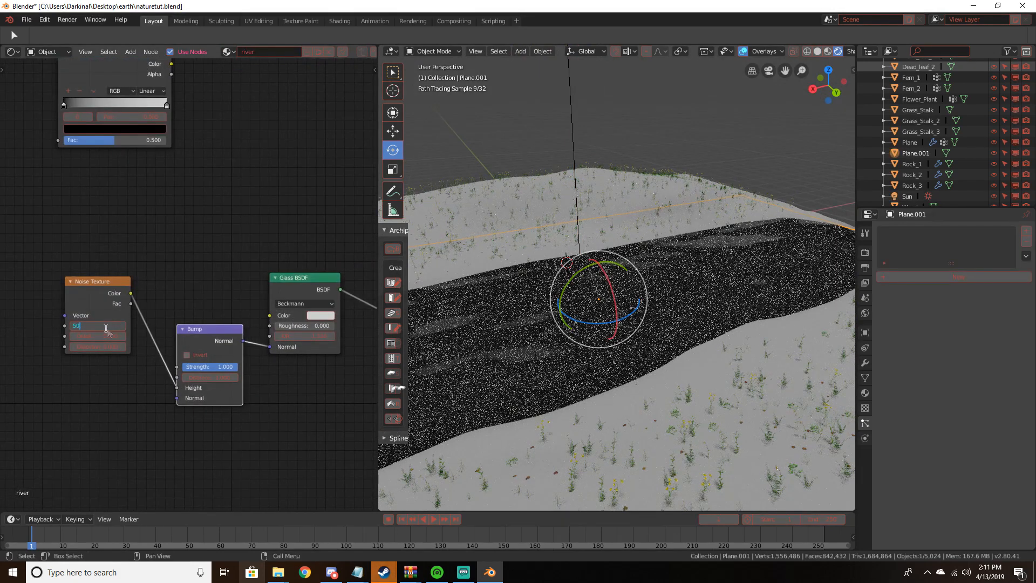
text(50)
key(Return)
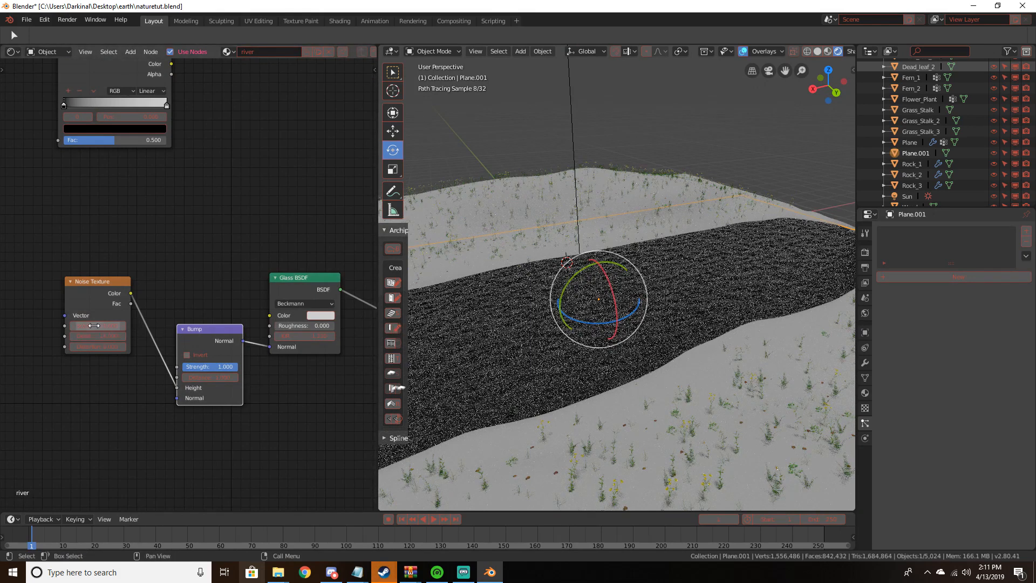
Return the viewport to Solid shading and view the river from a slightly different angle
key(z)
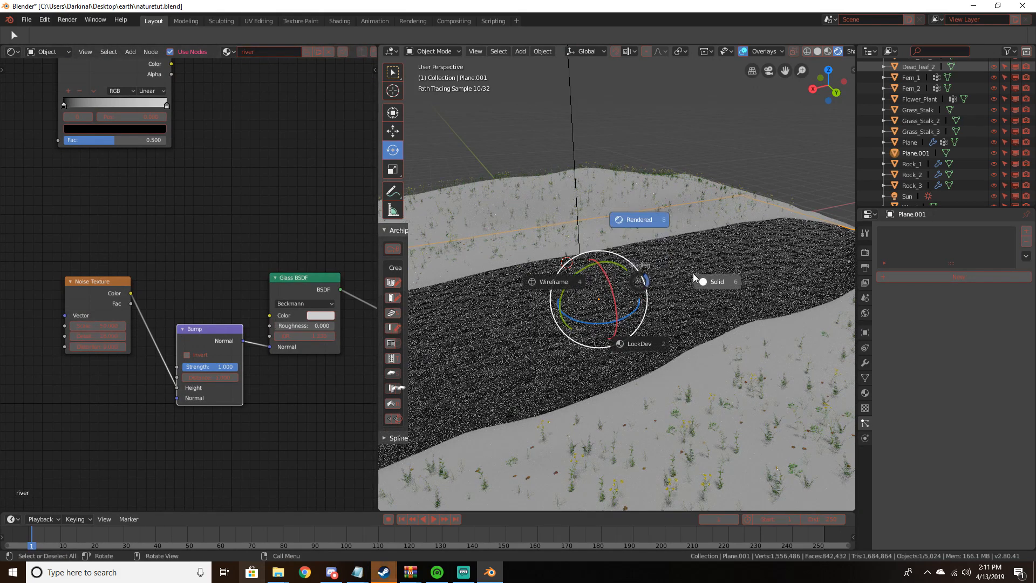
click(693, 273)
middle_drag(693, 273, 668, 263)
Add a Diffuse BSDF node above the Glass BSDF and connect its BSDF output to the Mix Shader's free Shader input
middle_drag(257, 153, 180, 235)
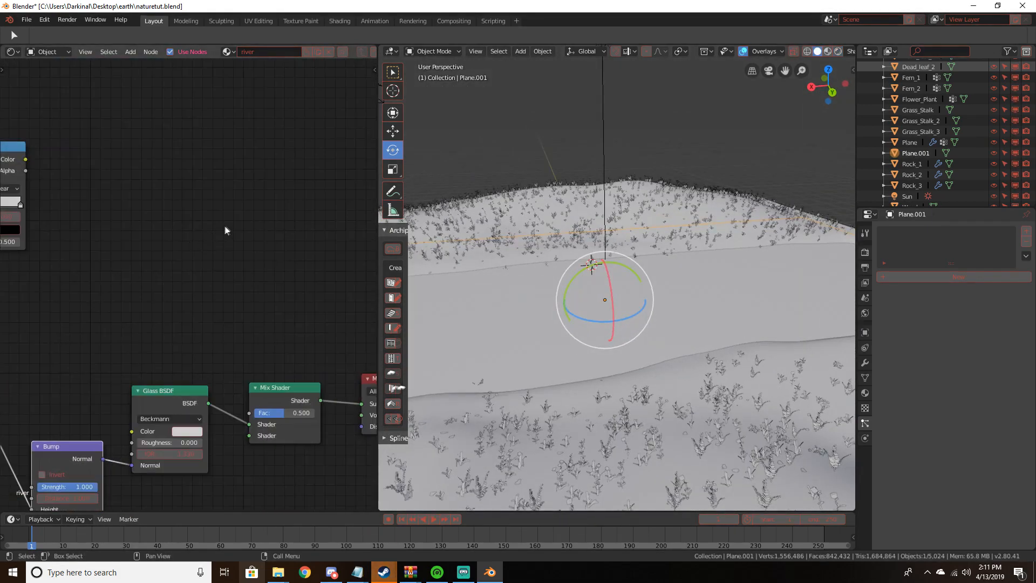
key(shift+a)
click(228, 223)
text(diffuse)
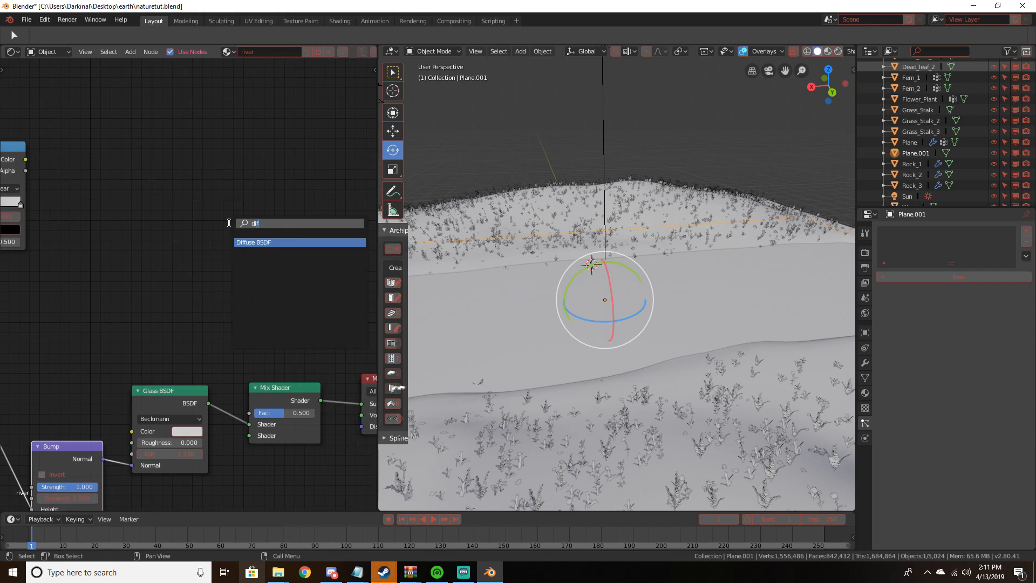
key(Return)
click(173, 202)
mouse_move(182, 208)
middle_down()
mouse_move(144, 205)
mouse_move(179, 200)
middle_up()
drag(234, 213, 246, 428)
Link the Noise Texture to the ColorRamp's Fac and the ColorRamp's Color to the Mix Shader's Fac, then reposition the Diffuse BSDF node
middle_drag(277, 259, 337, 316)
middle_drag(173, 231, 330, 188)
drag(197, 404, 128, 251)
middle_drag(270, 229, 57, 167)
drag(51, 178, 283, 430)
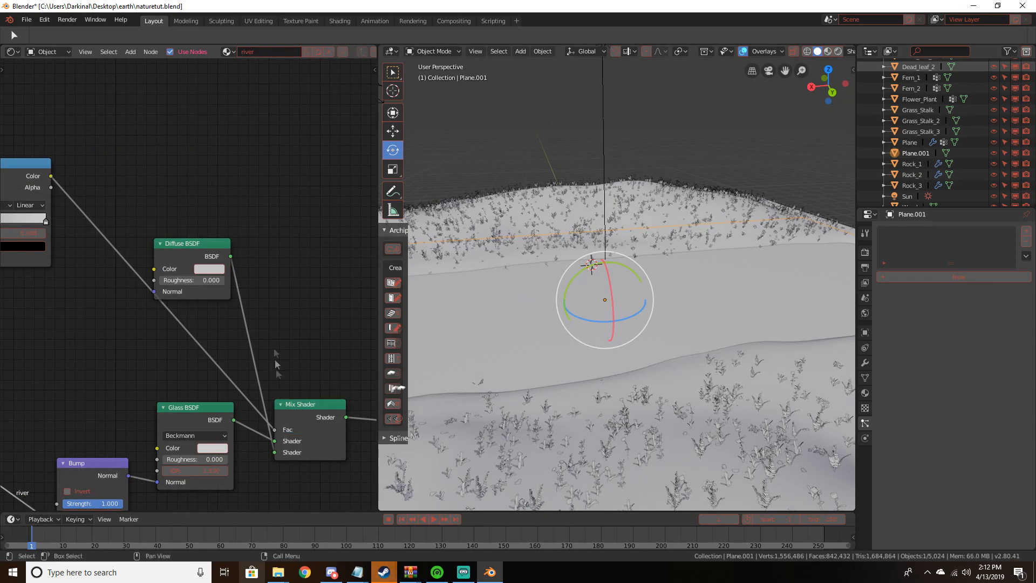
middle_drag(278, 293, 304, 401)
drag(231, 356, 253, 251)
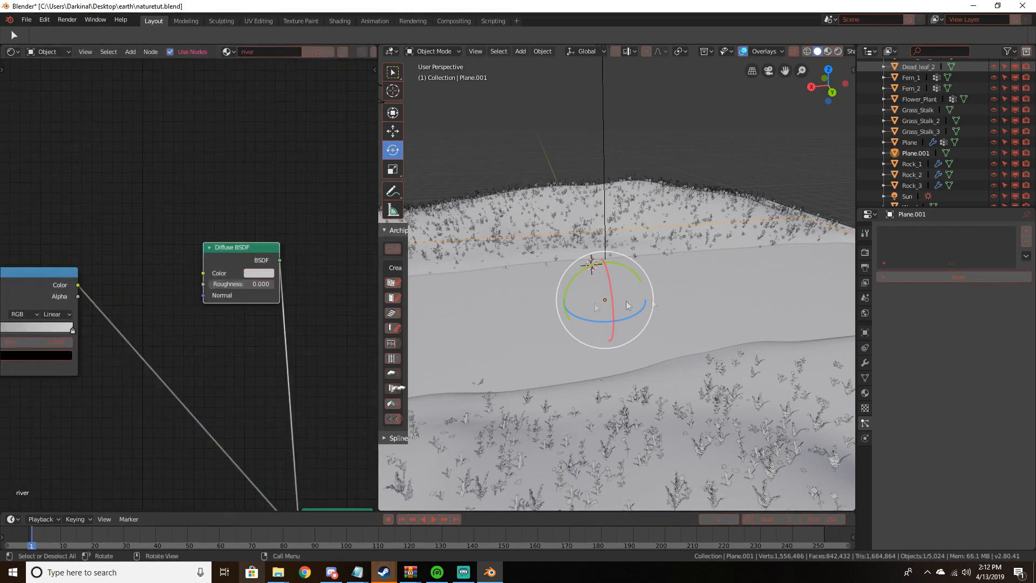
Using Rendered shading, shift the ColorRamp's black stop to slightly past the middle of the gradient to darken the river
key(shift+z)
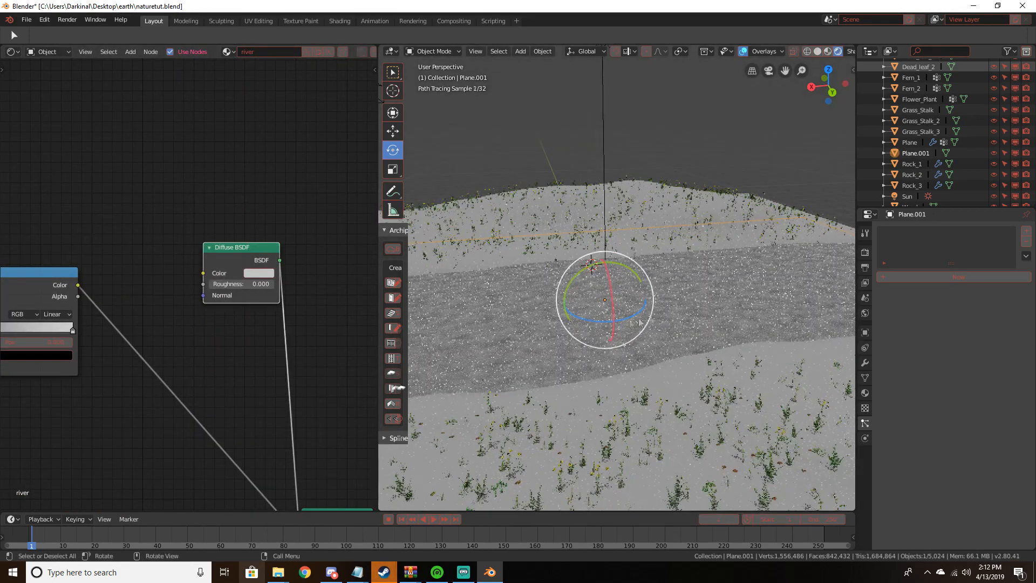
middle_drag(200, 219, 314, 198)
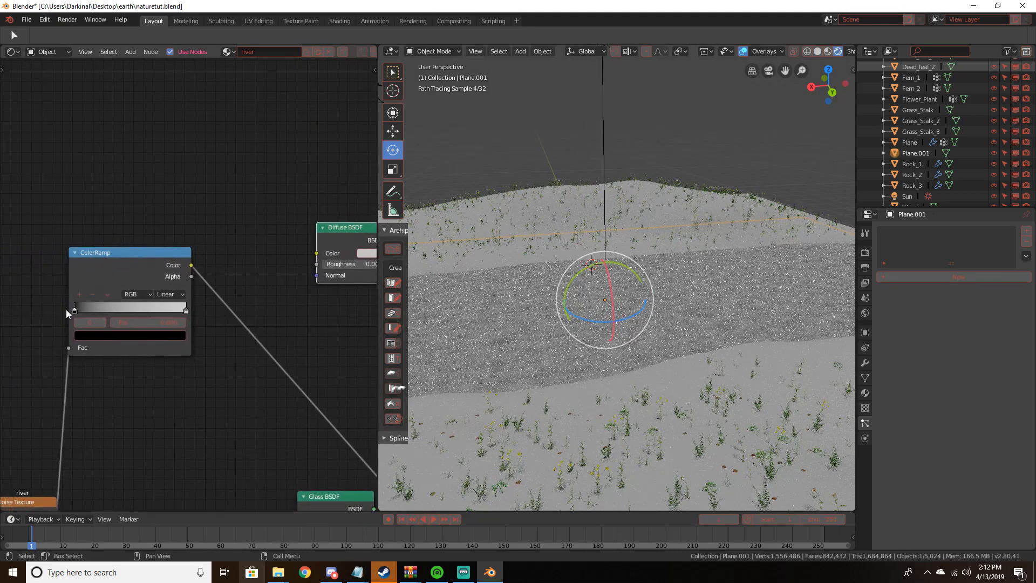
drag(75, 312, 193, 319)
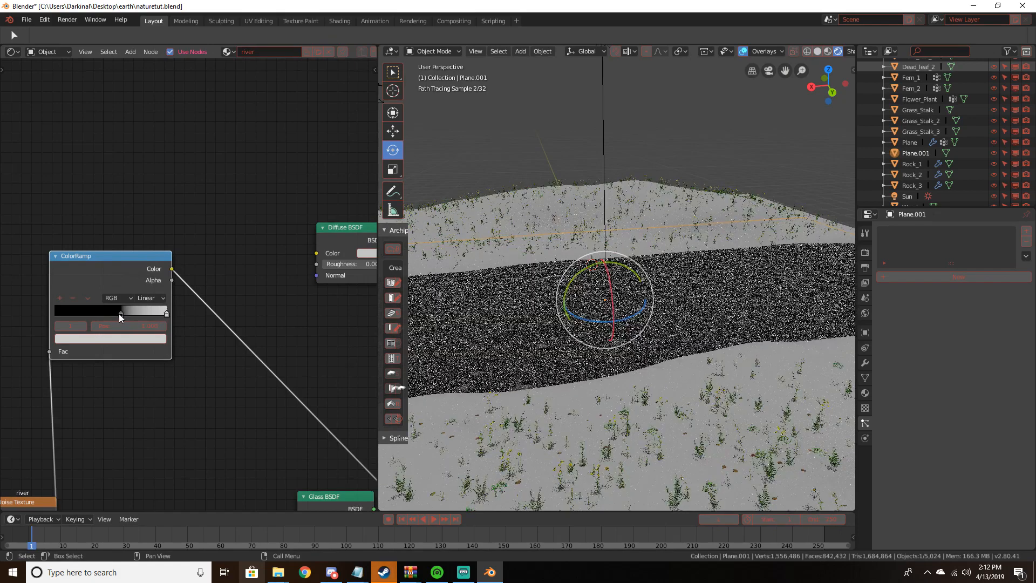
drag(119, 313, 89, 314)
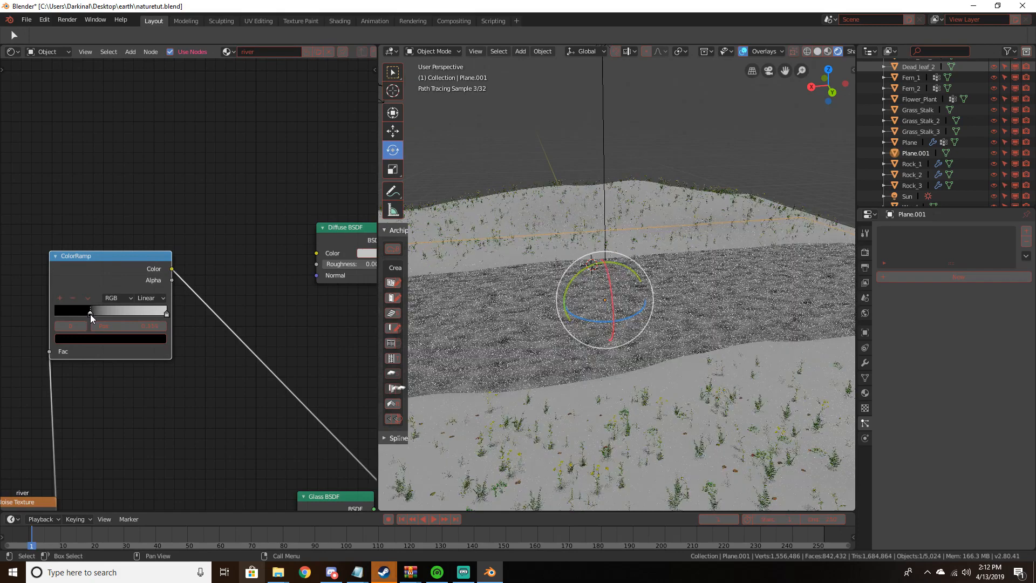
drag(88, 314, 125, 316)
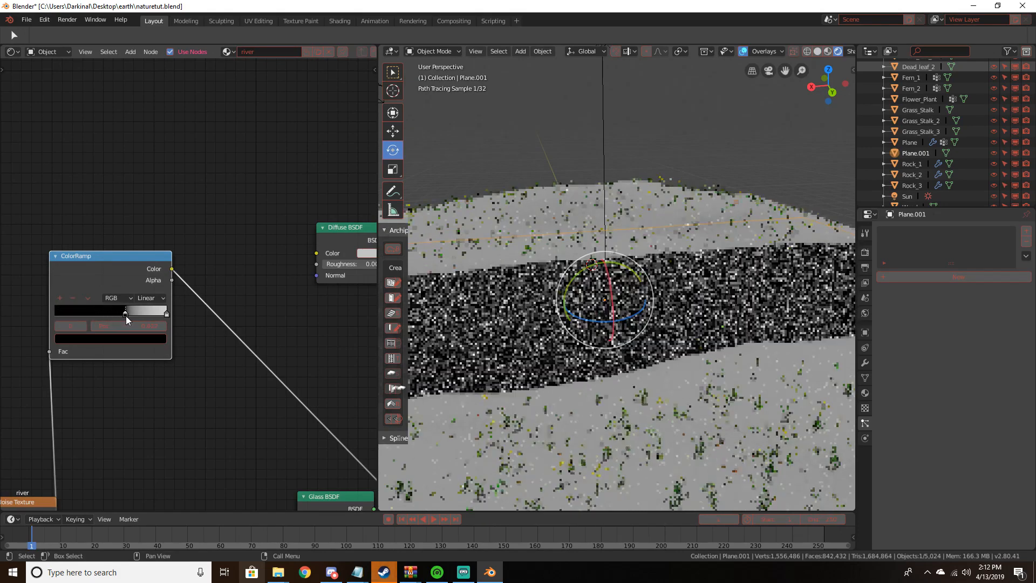
Switch the viewport to Solid shading and select the Sun light above the valley
key(z)
click(762, 266)
middle_drag(761, 270, 674, 279)
scroll(675, 280, down, 4)
click(675, 184)
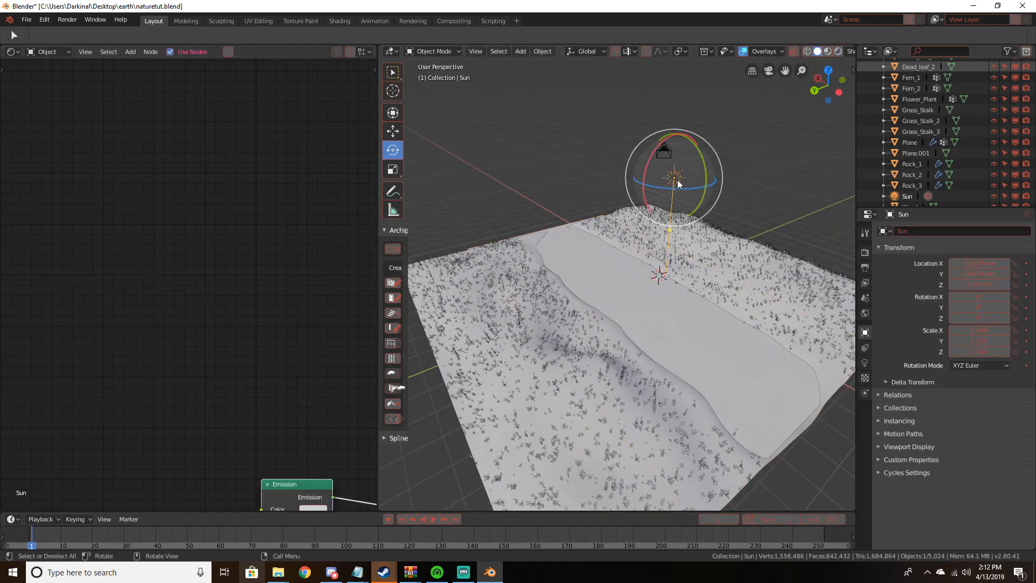
middle_drag(763, 257, 873, 369)
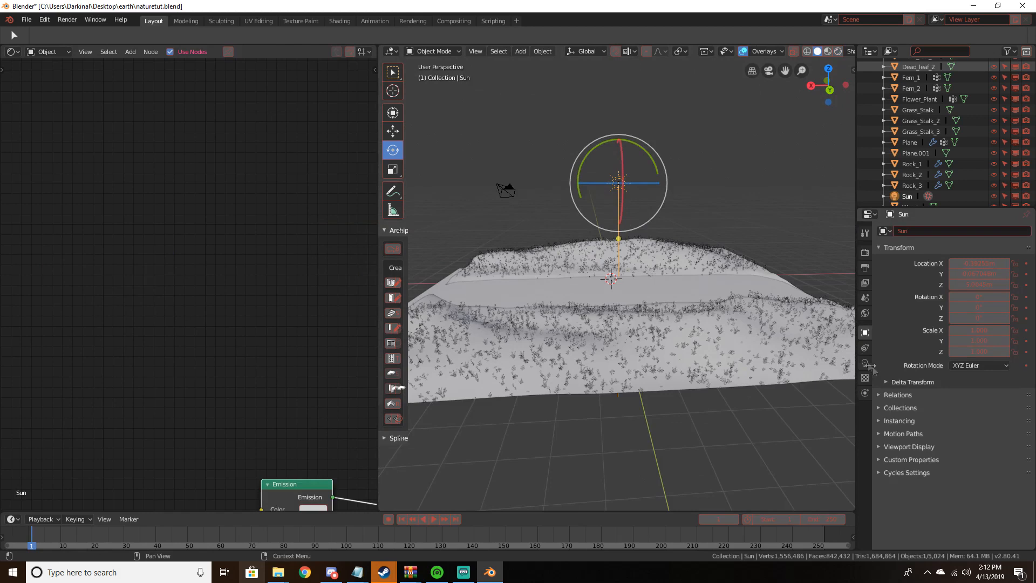
Set the World background's Color source to Environment Texture
click(864, 317)
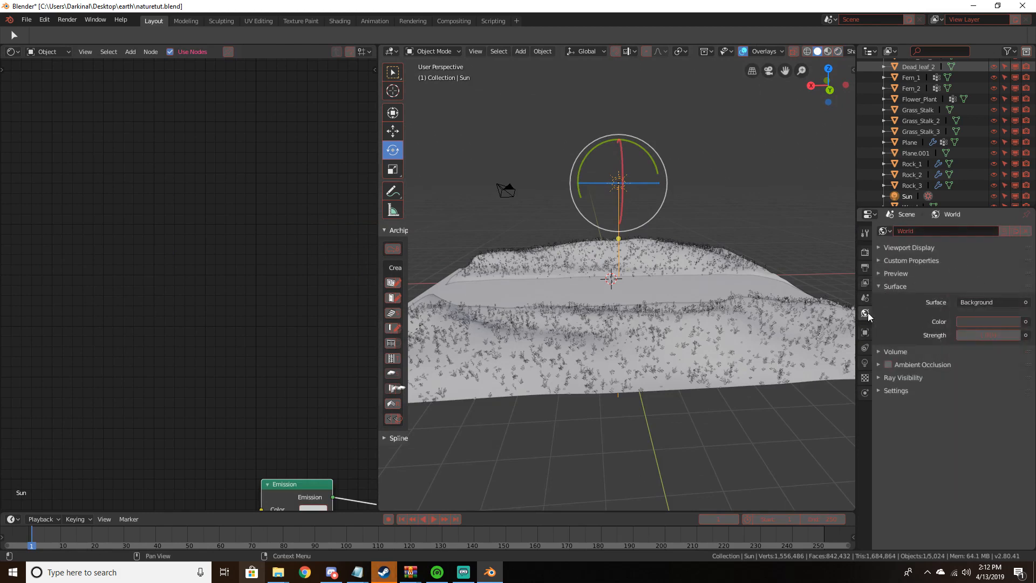
click(1026, 322)
click(815, 193)
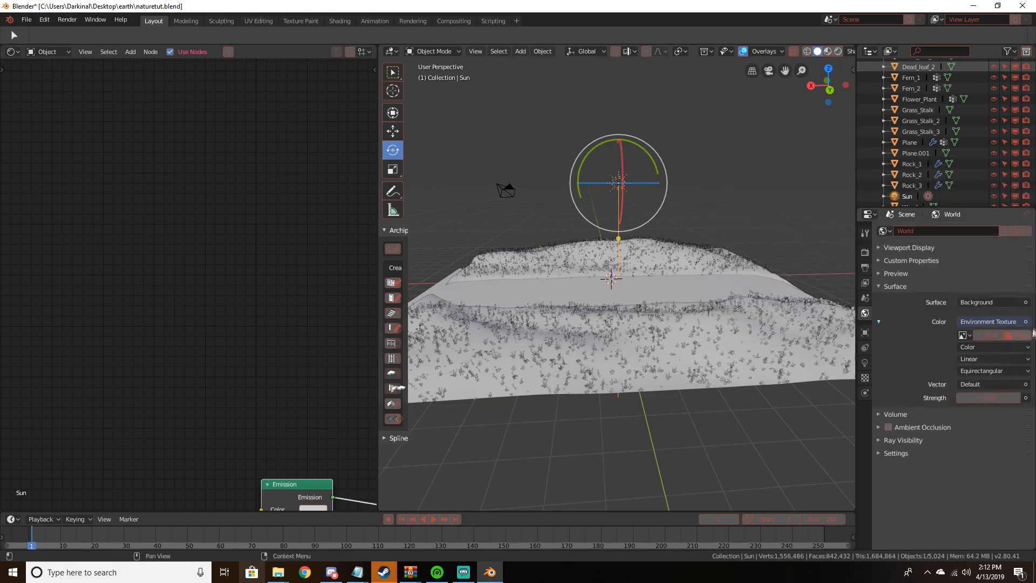
click(1013, 336)
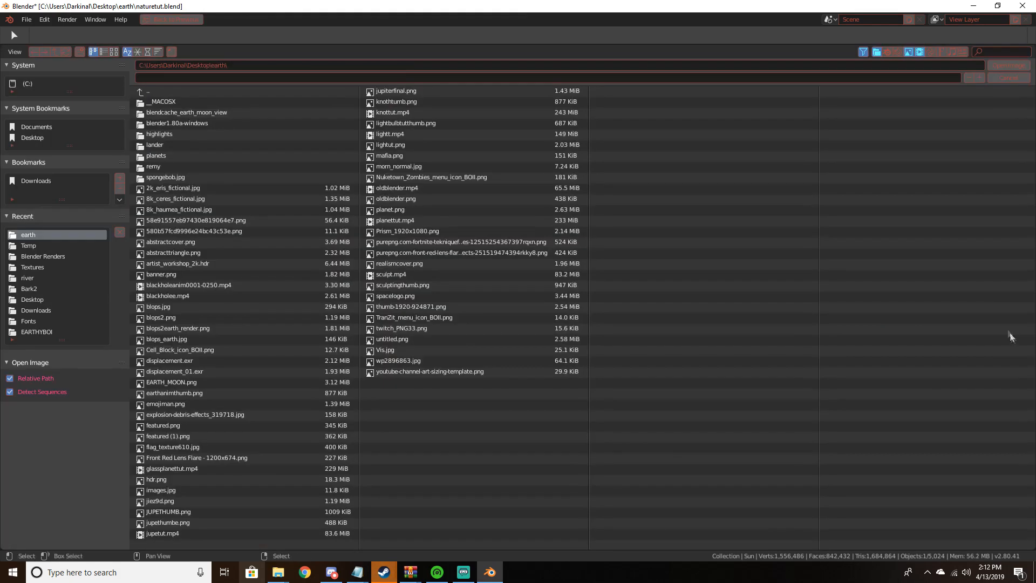
click(44, 181)
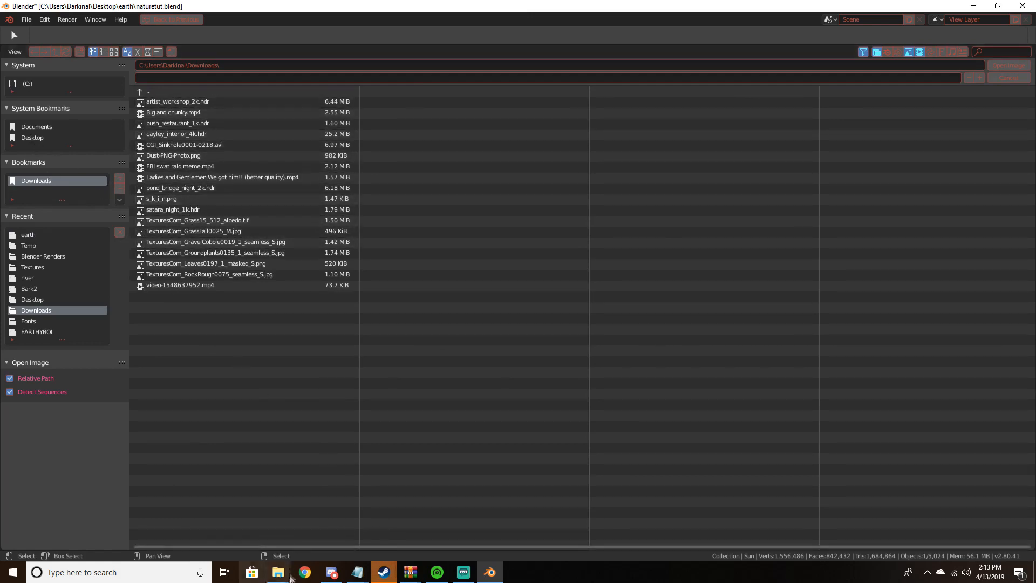
click(304, 574)
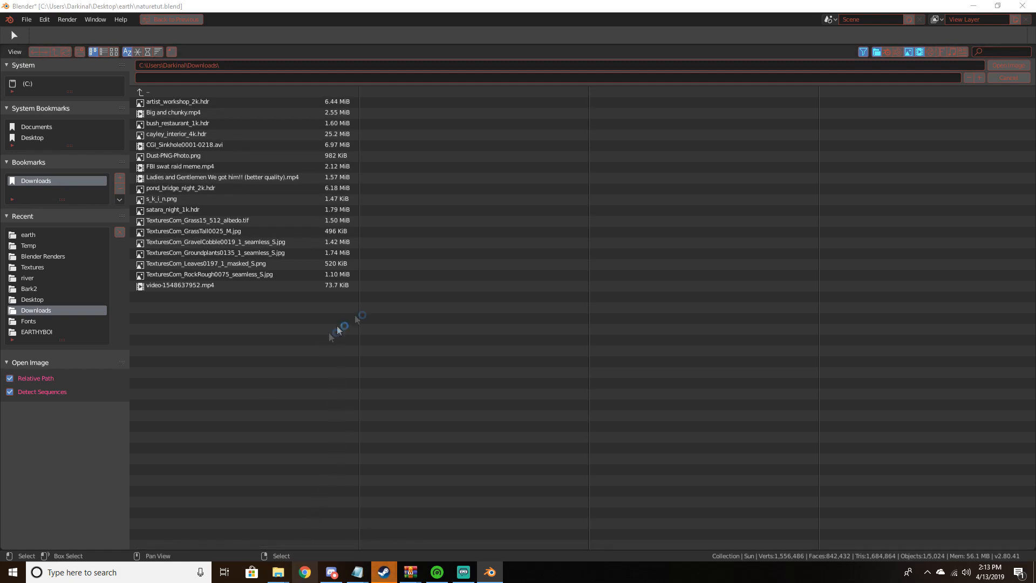
click(1007, 77)
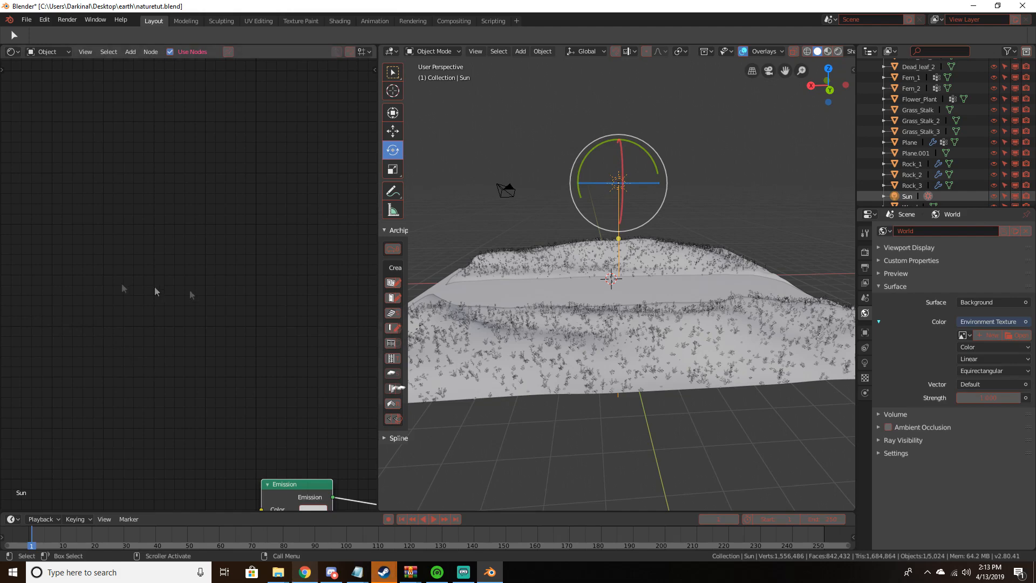
click(298, 576)
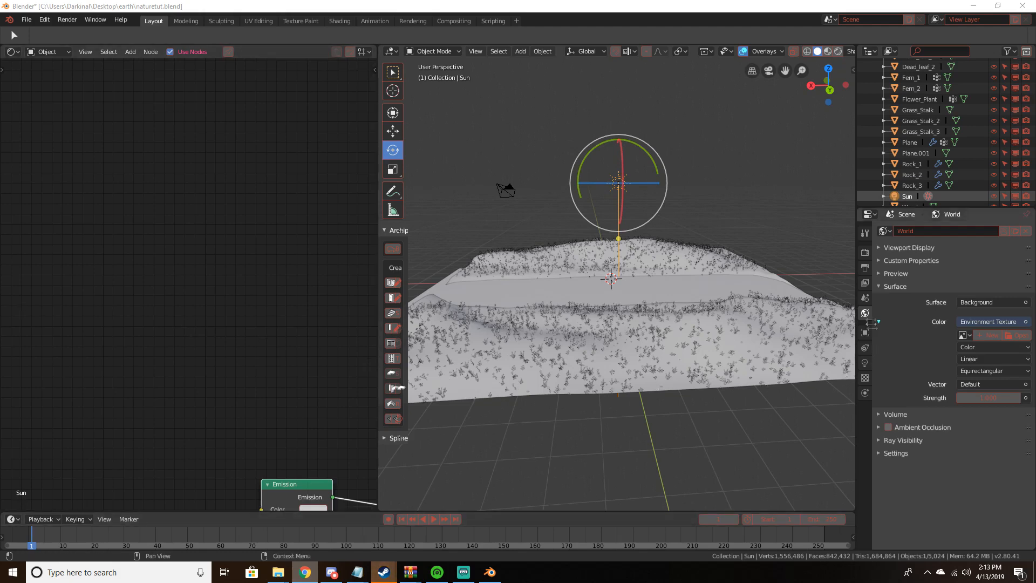
Try Sierra_Madre_B_Env.hdr from the Desktop folder as the World's environment image
click(1018, 335)
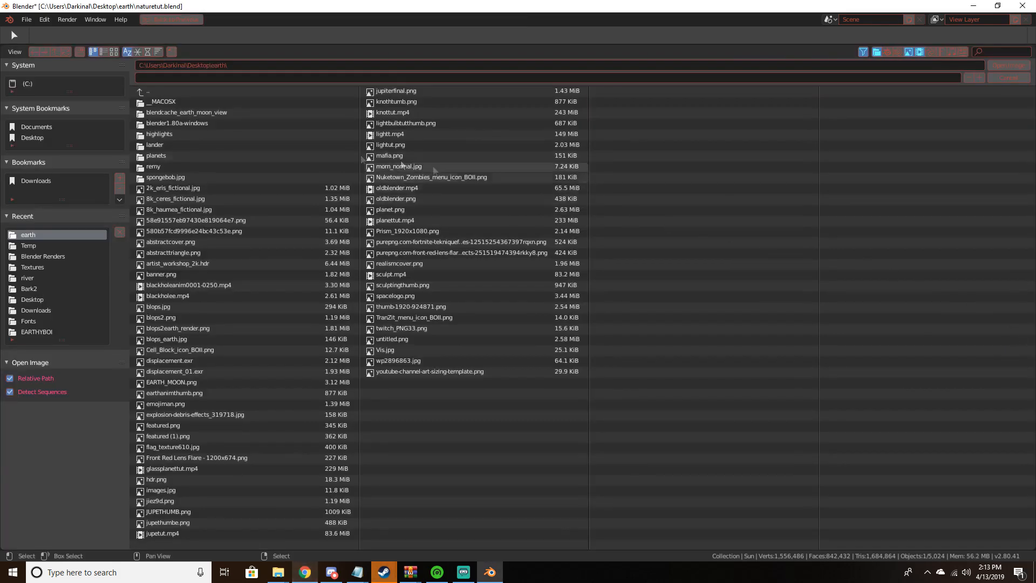
click(31, 137)
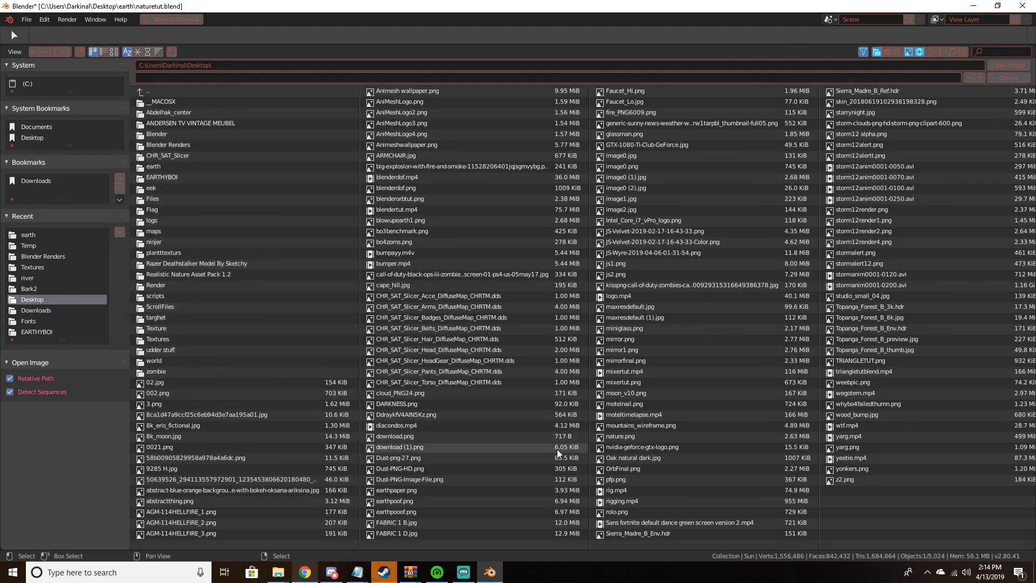
double_click(637, 533)
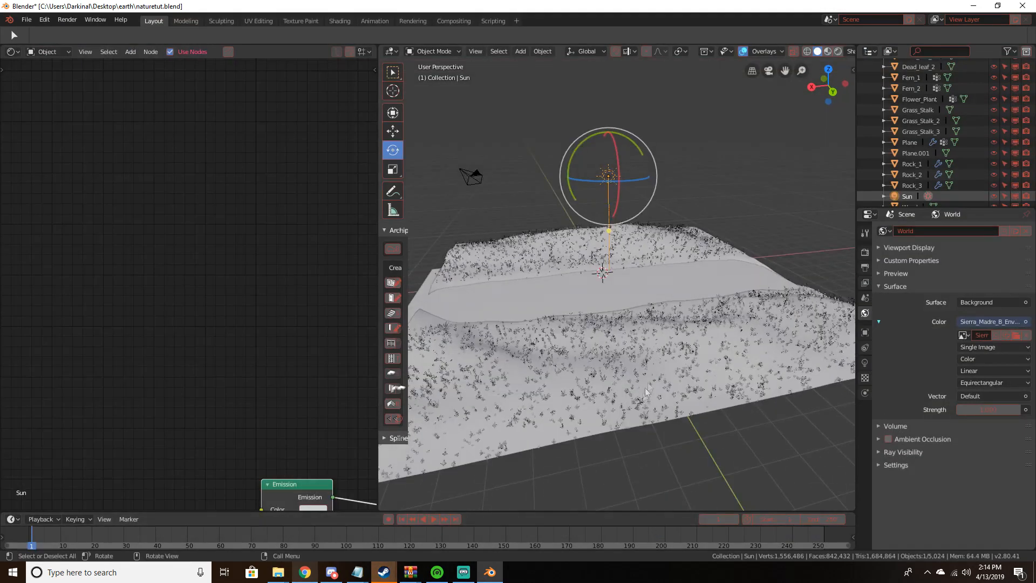
Switch the viewport to Rendered shading and replace the World's environment image with Sierra_Madre_B_Ref.hdr from the Desktop folder
key(z)
click(659, 231)
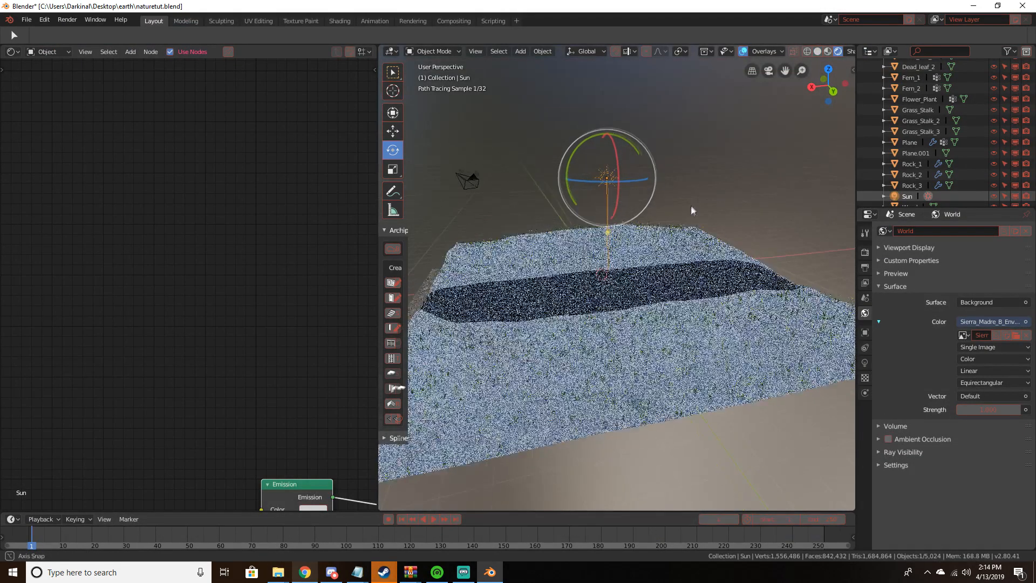
click(1026, 335)
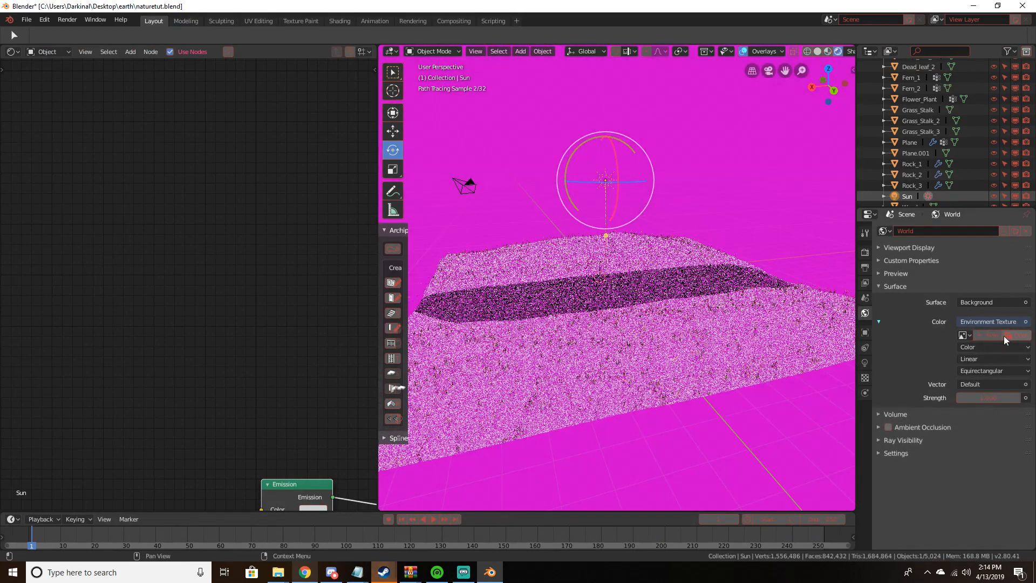
click(1006, 335)
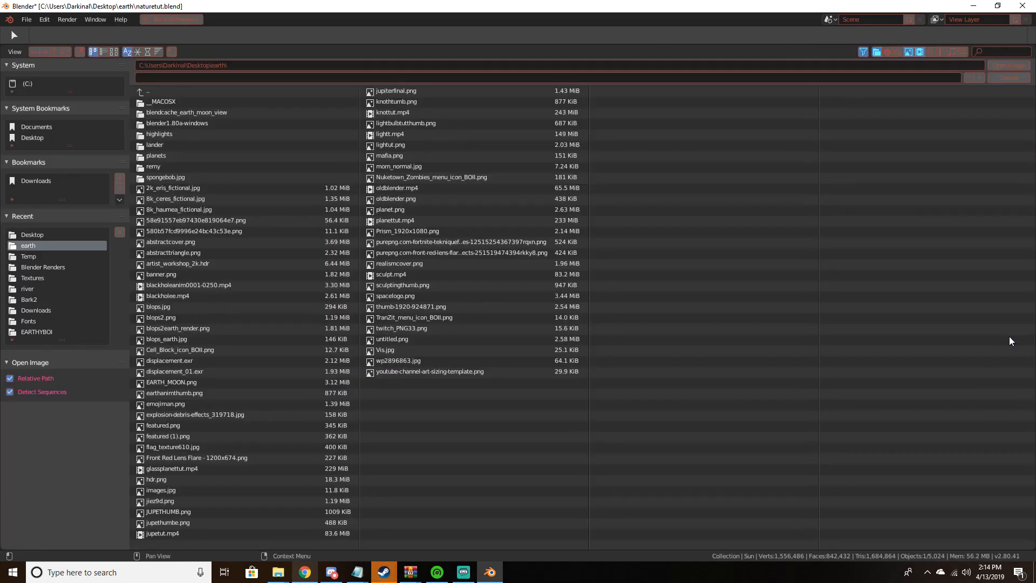
click(32, 138)
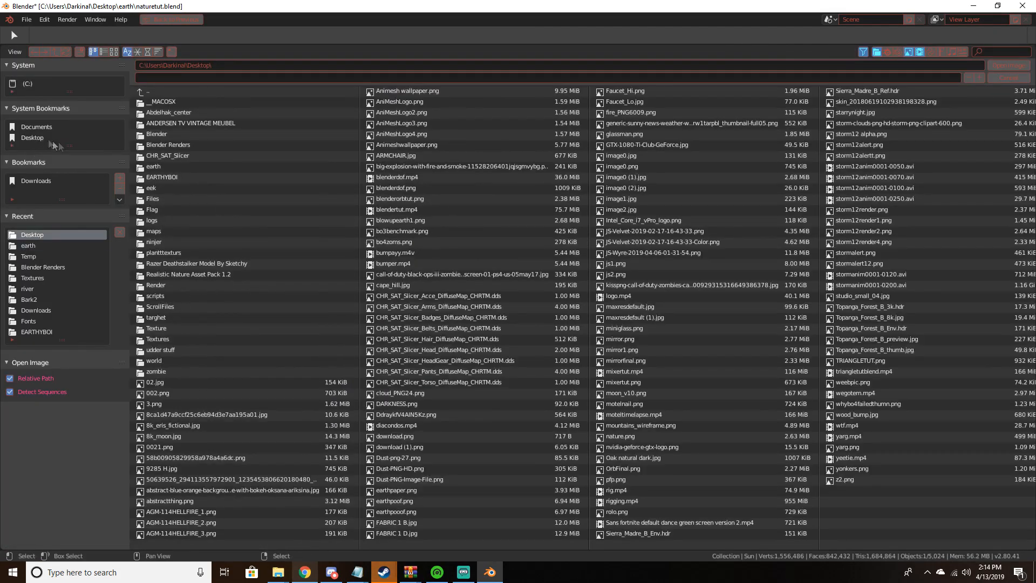
double_click(872, 90)
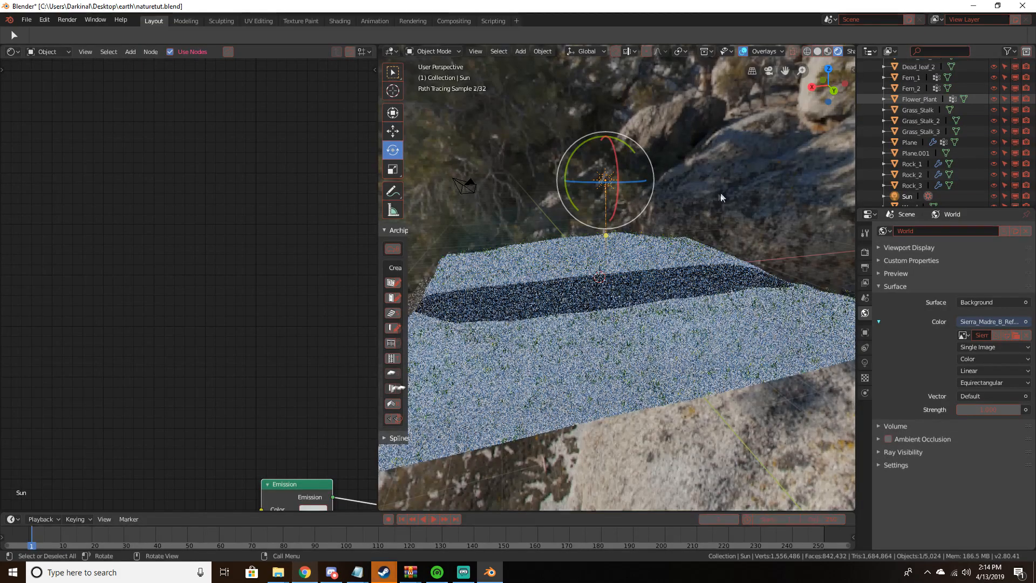
Widen the 3D viewport at the node editor's expense and switch the node editor to the World shader
scroll(739, 231, up, 5)
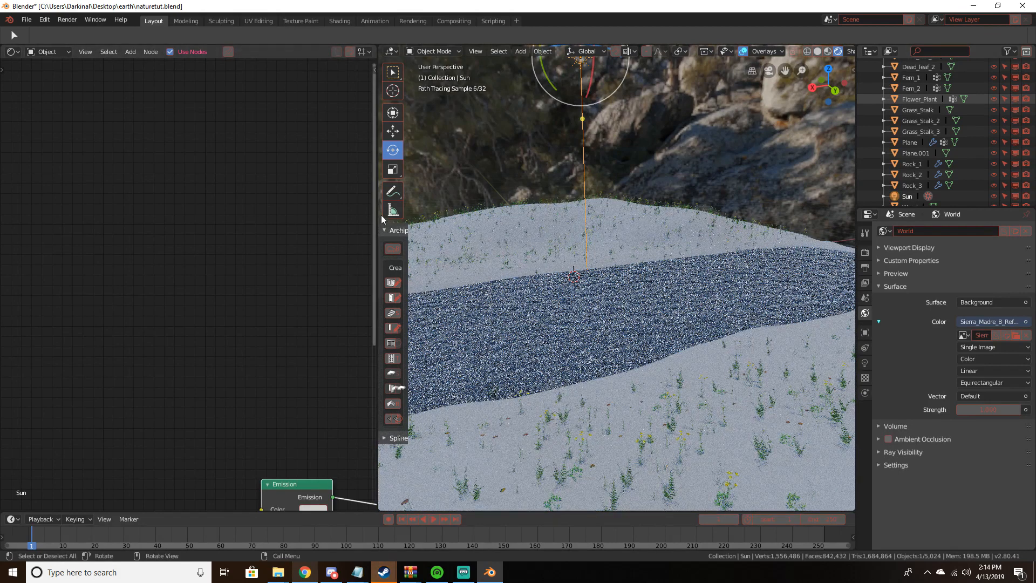
drag(378, 210, 271, 210)
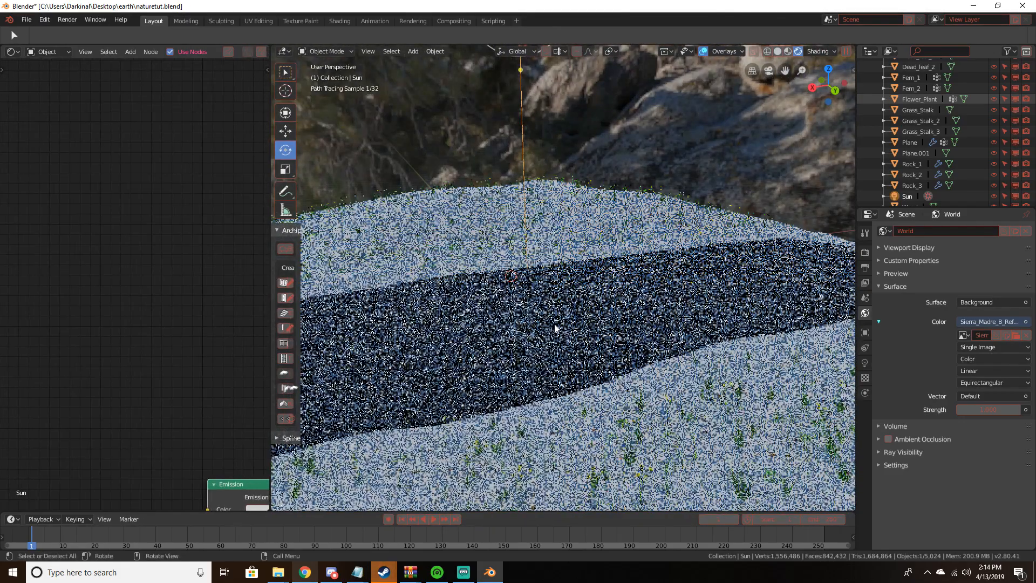
middle_drag(603, 326, 470, 339)
click(49, 52)
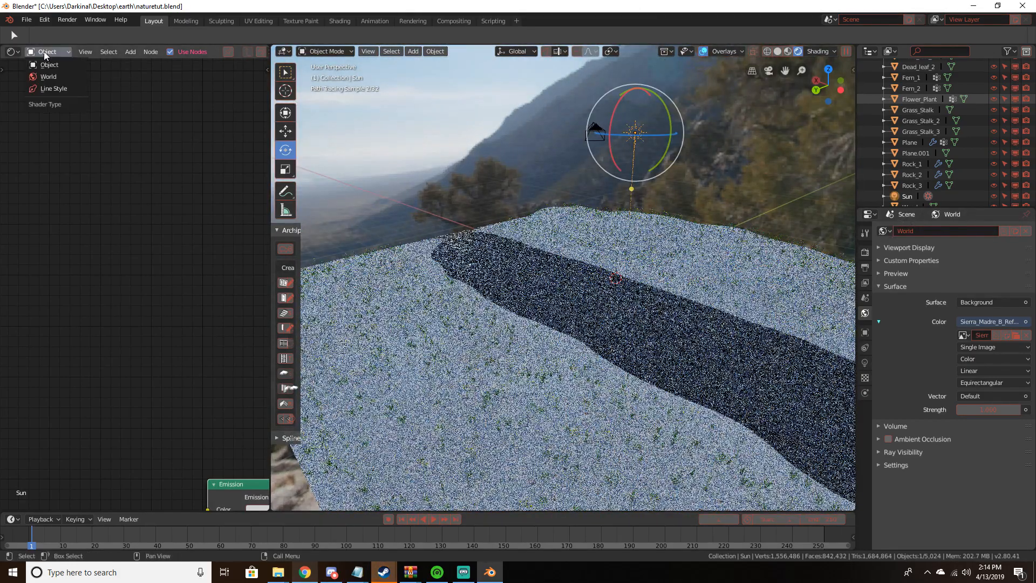
click(47, 76)
middle_drag(111, 442, 222, 292)
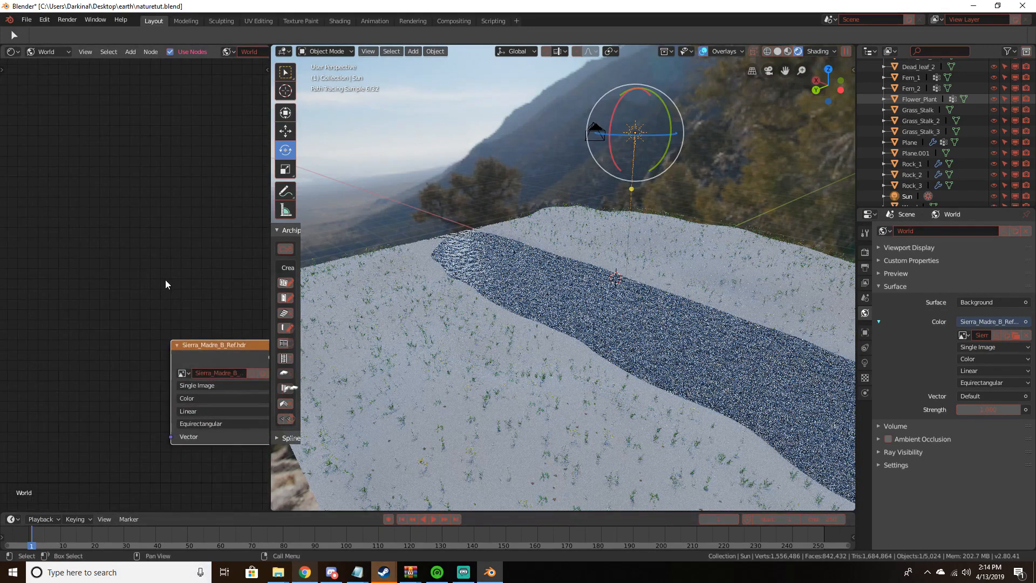
key(shift+a)
text(attr)
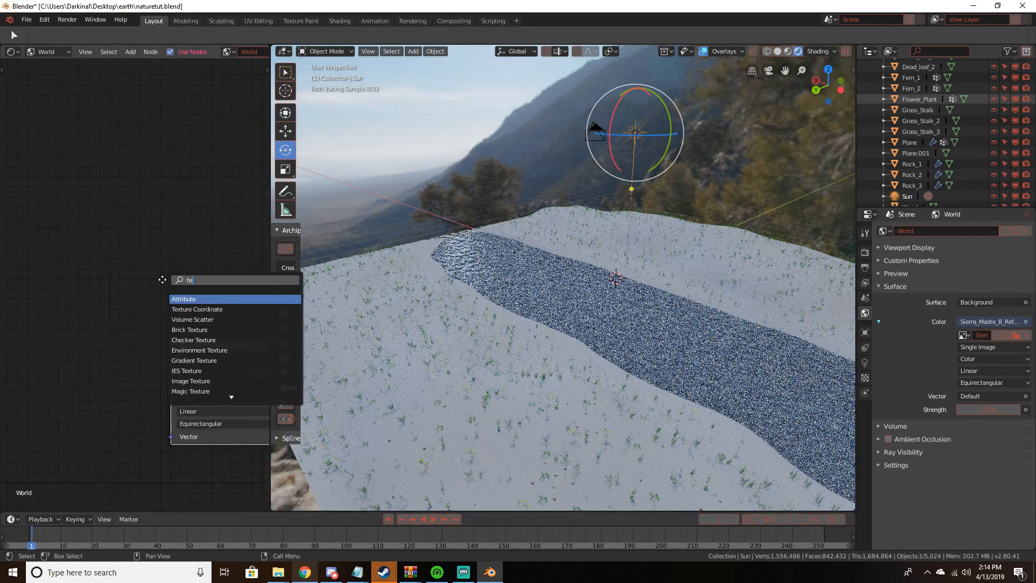
key(Return)
click(151, 264)
key(x)
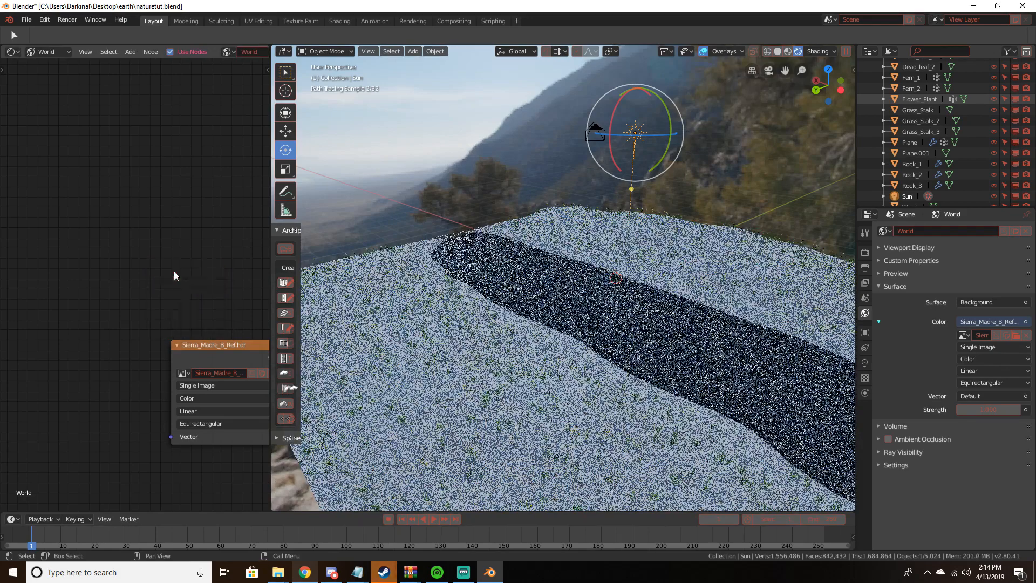
Add a Texture Coordinate node ahead of the environment texture node and switch the viewport to Solid shading
key(shift+a)
text(textur)
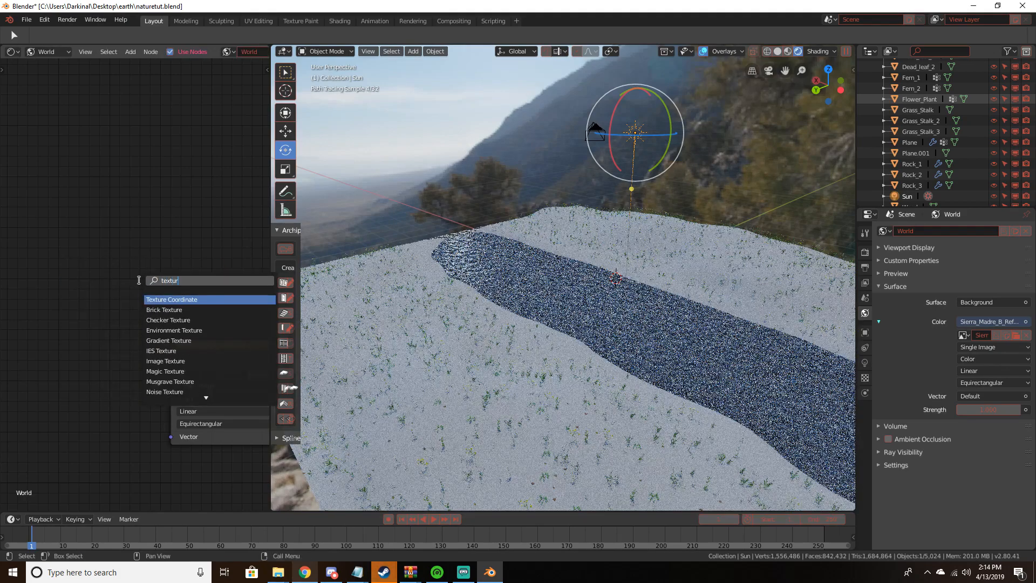
key(Return)
click(62, 331)
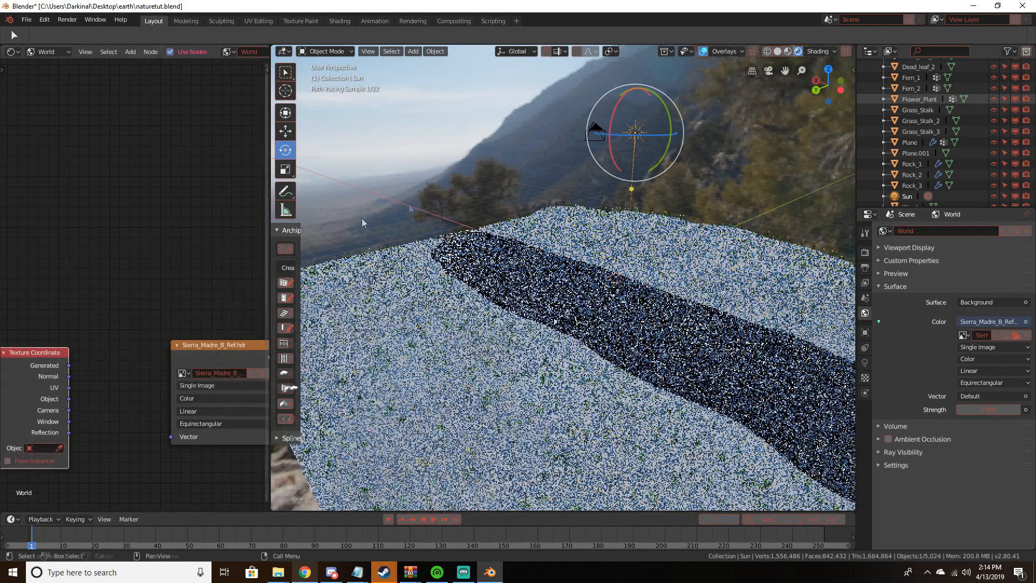
key(z)
click(592, 235)
Move the Texture Coordinate node farther from the environment texture and add a Mapping node beside it
scroll(137, 176, down, 5)
middle_drag(87, 335, 211, 312)
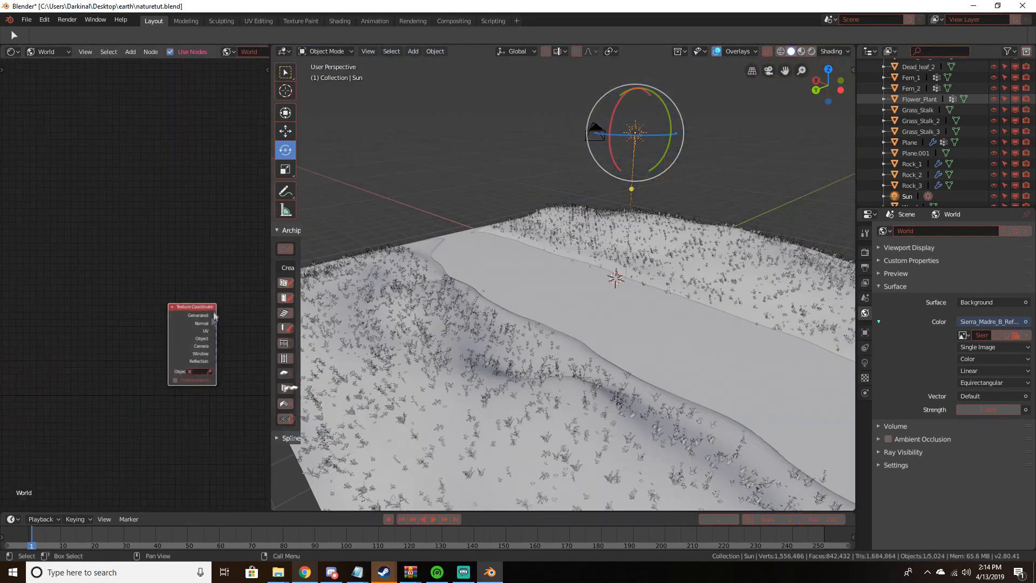
drag(181, 313, 81, 300)
key(shift+a)
click(191, 274)
text(m)
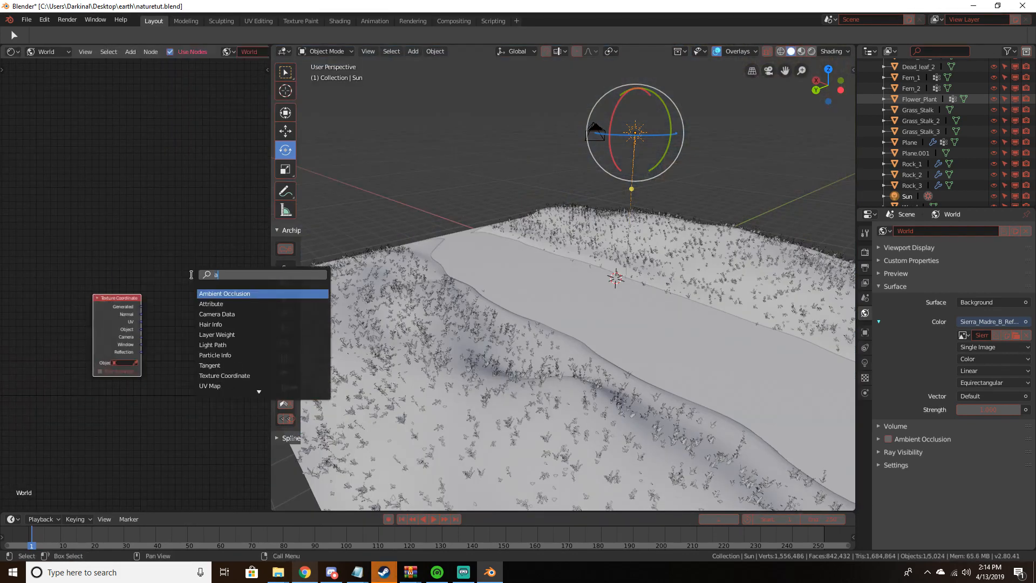
text(app)
key(Return)
click(181, 276)
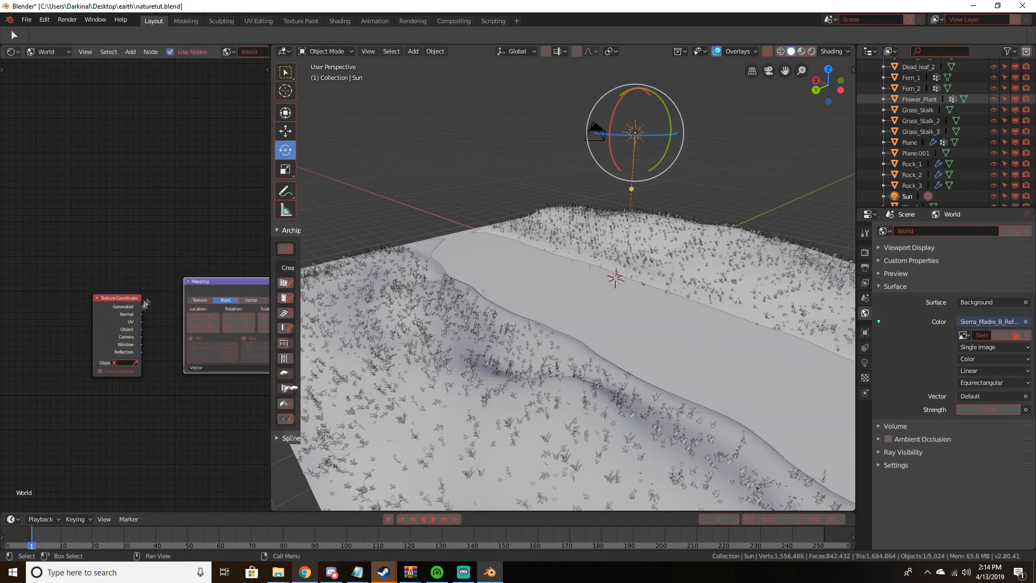
Link Texture Coordinate's Generated output through the Mapping node to the environment texture's Vector input, and return the viewport to Rendered shading
drag(142, 307, 184, 368)
middle_drag(184, 369, 27, 350)
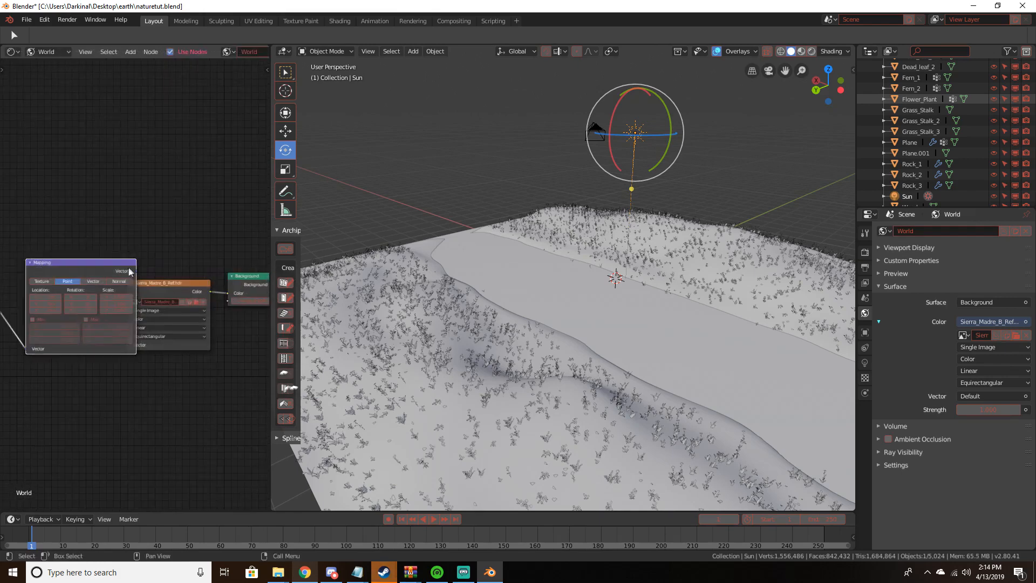
drag(129, 269, 91, 282)
drag(131, 348, 131, 347)
key(z)
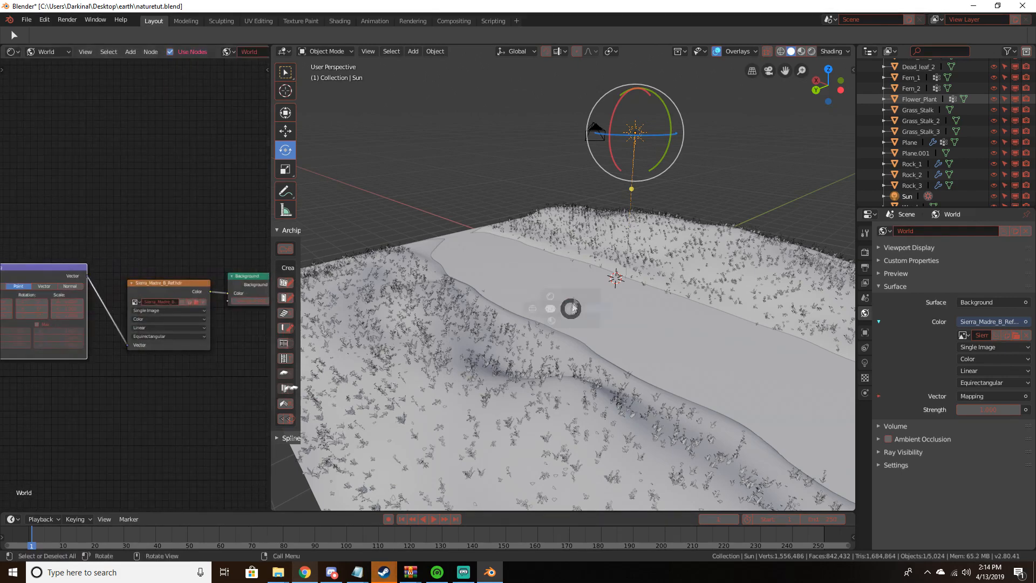
click(556, 214)
Set the Mapping node's Z rotation to 90° to turn the environment background
middle_drag(135, 247, 186, 185)
scroll(187, 190, up, 6)
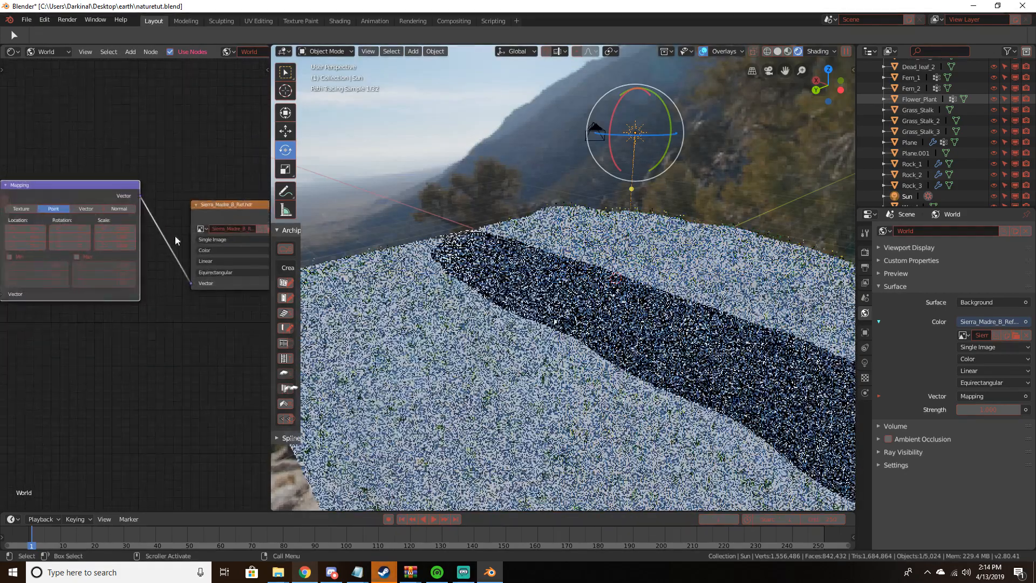
middle_drag(164, 267, 193, 280)
click(83, 246)
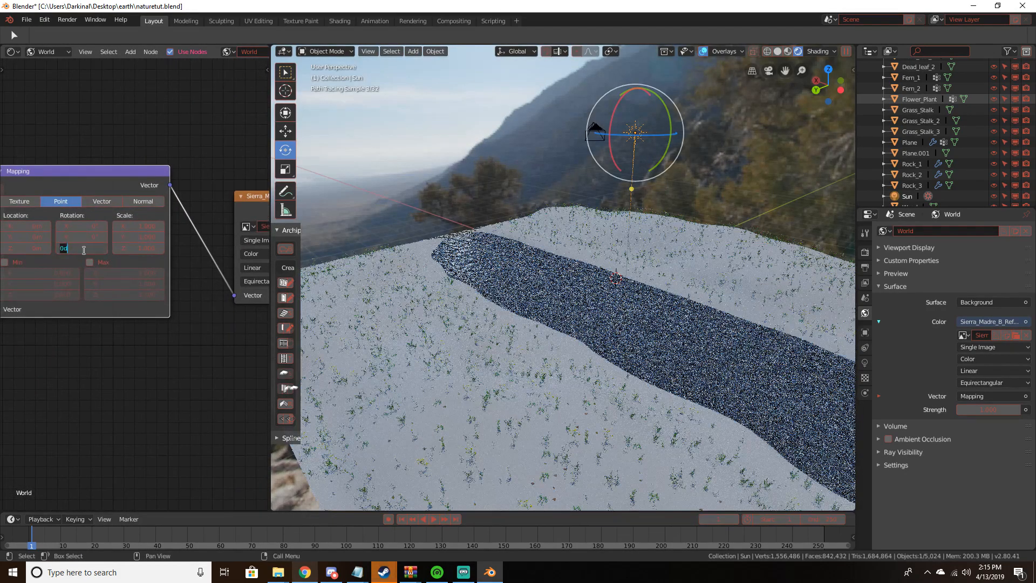
text(90)
key(Return)
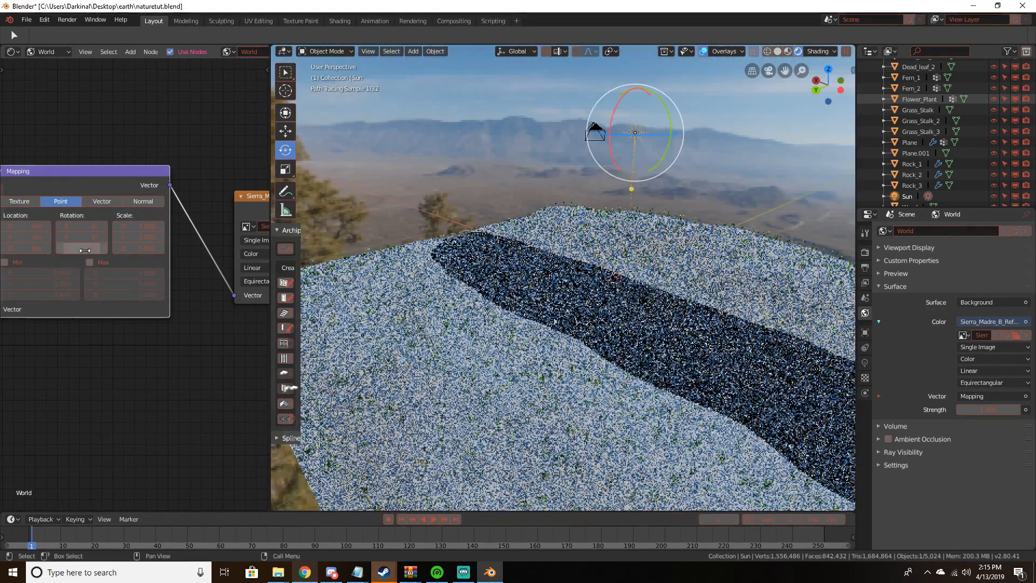
Set the Mapping node's Z rotation to 110° and check the environment background behind the river
middle_drag(766, 243, 743, 236)
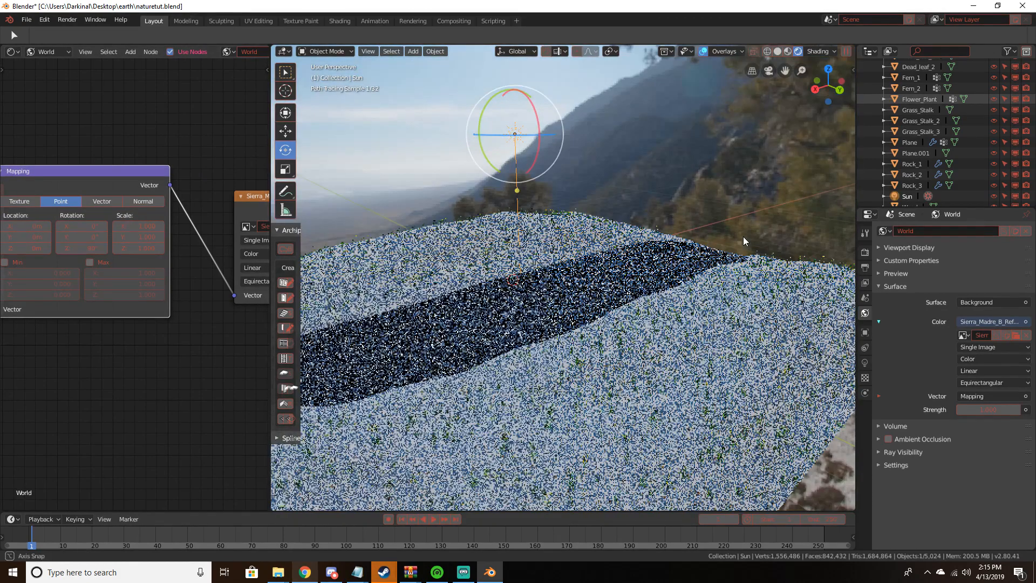
click(80, 249)
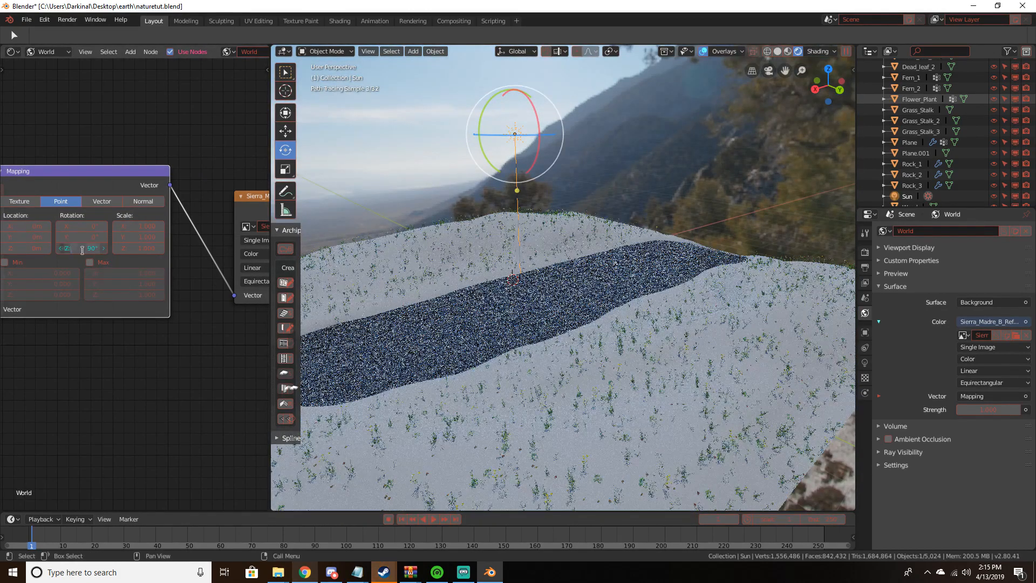
text(110)
key(Return)
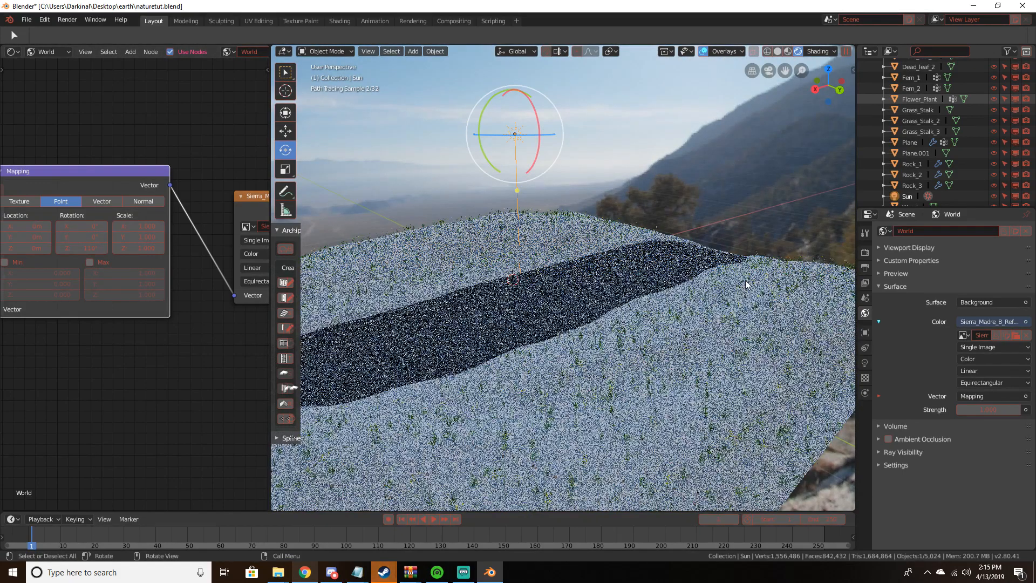
scroll(723, 313, up, 3)
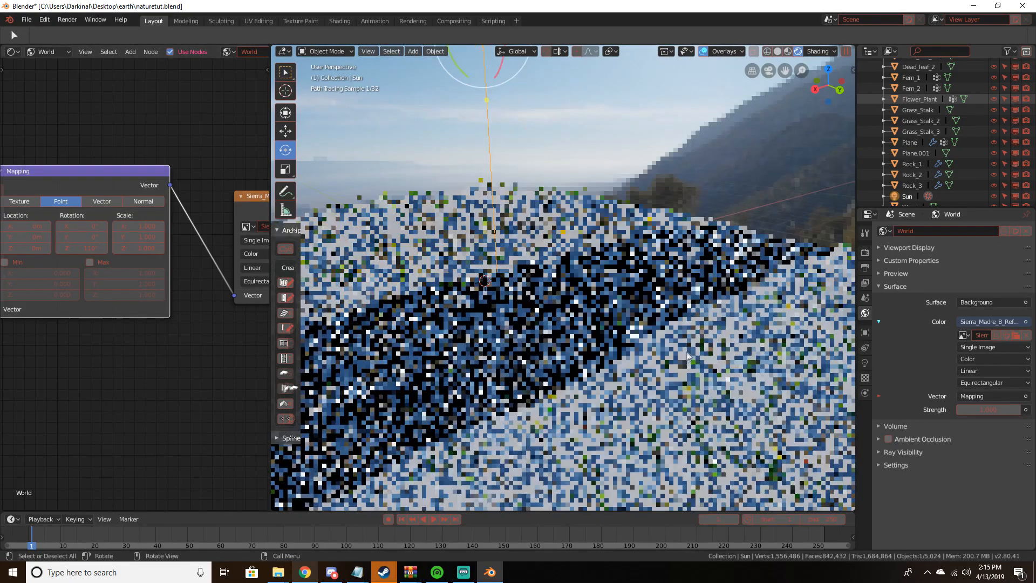
scroll(669, 380, up, 4)
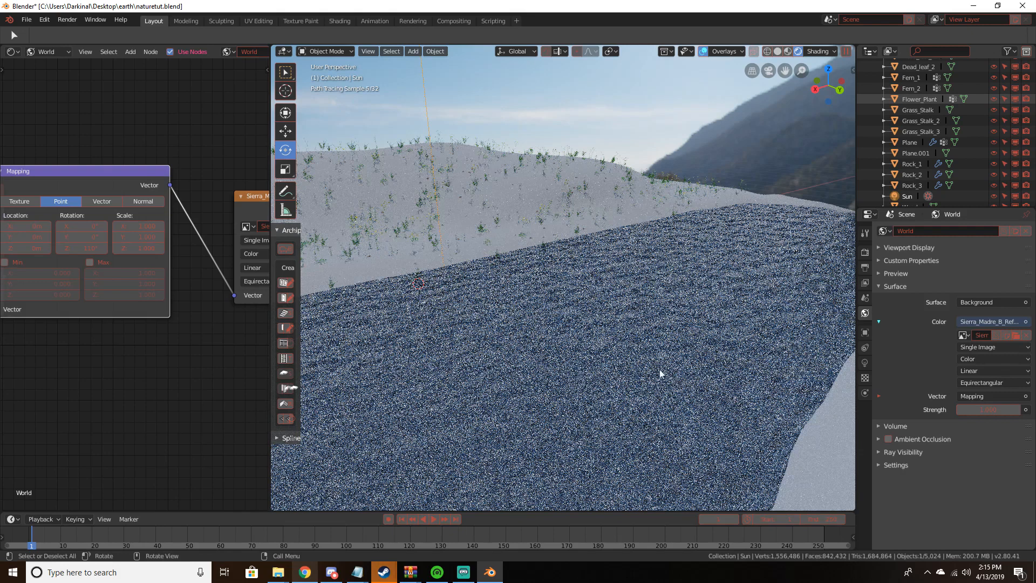
middle_drag(123, 372, 283, 428)
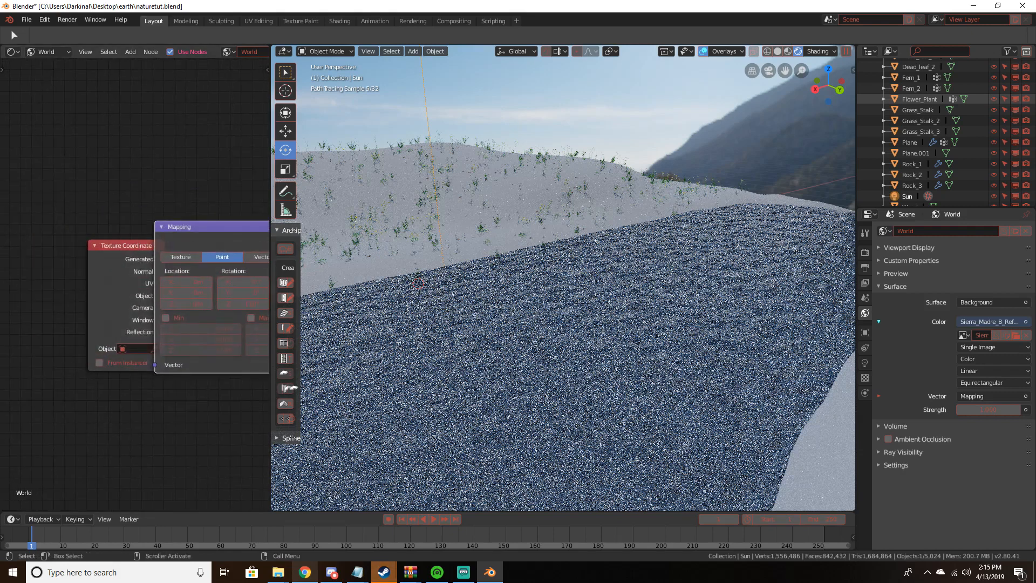
Duplicate the river material's Noise Texture and link the copy's Color output to the ColorRamp's Fac input
click(33, 52)
click(49, 64)
click(595, 357)
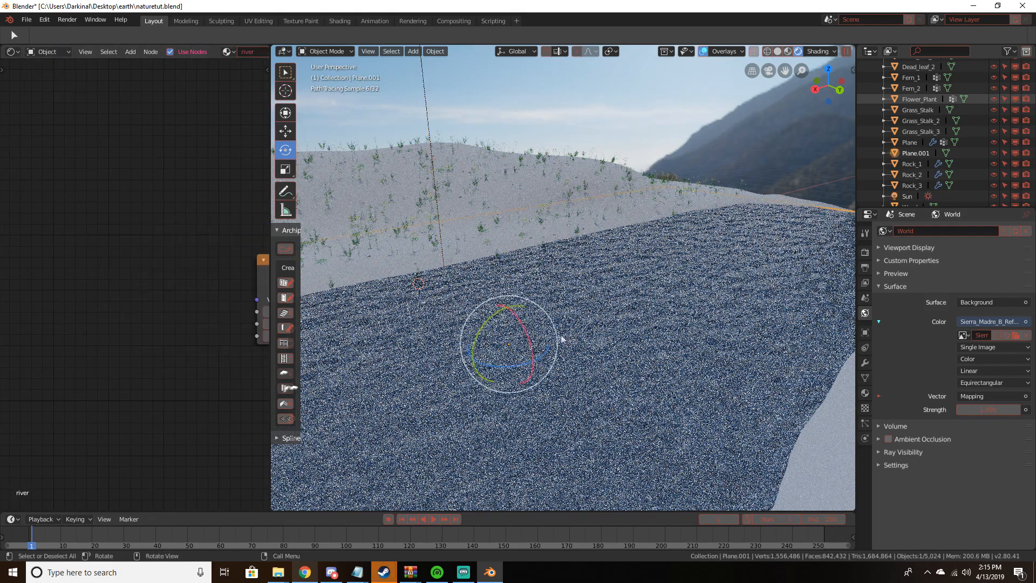
middle_drag(92, 263, 109, 303)
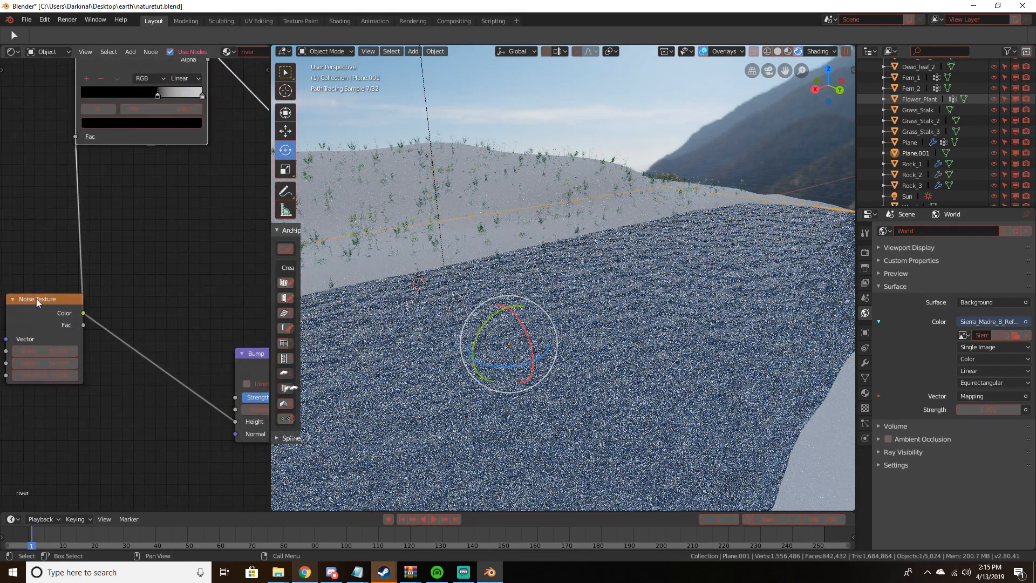
click(37, 299)
key(shift+d)
click(16, 156)
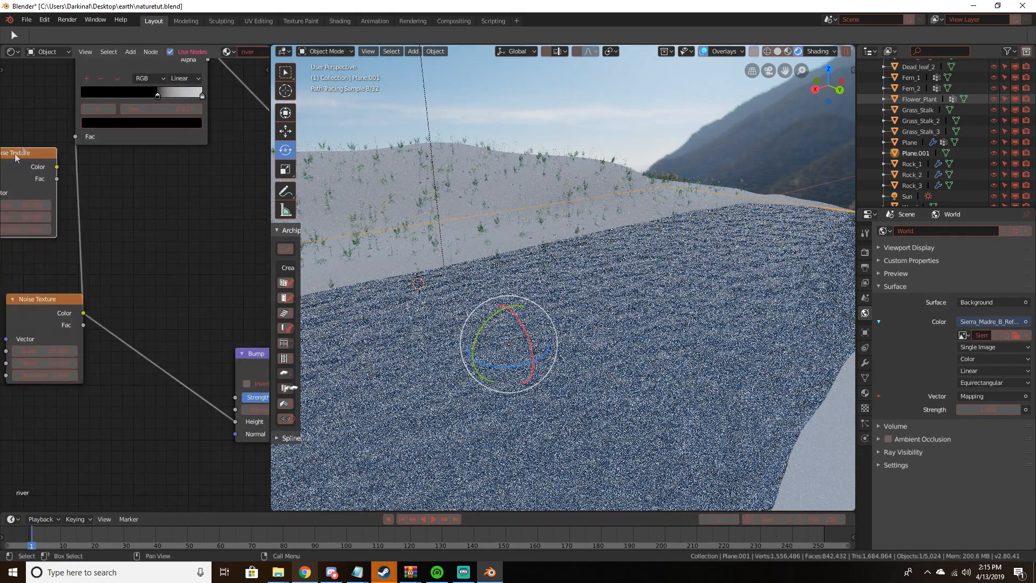
drag(56, 168, 75, 136)
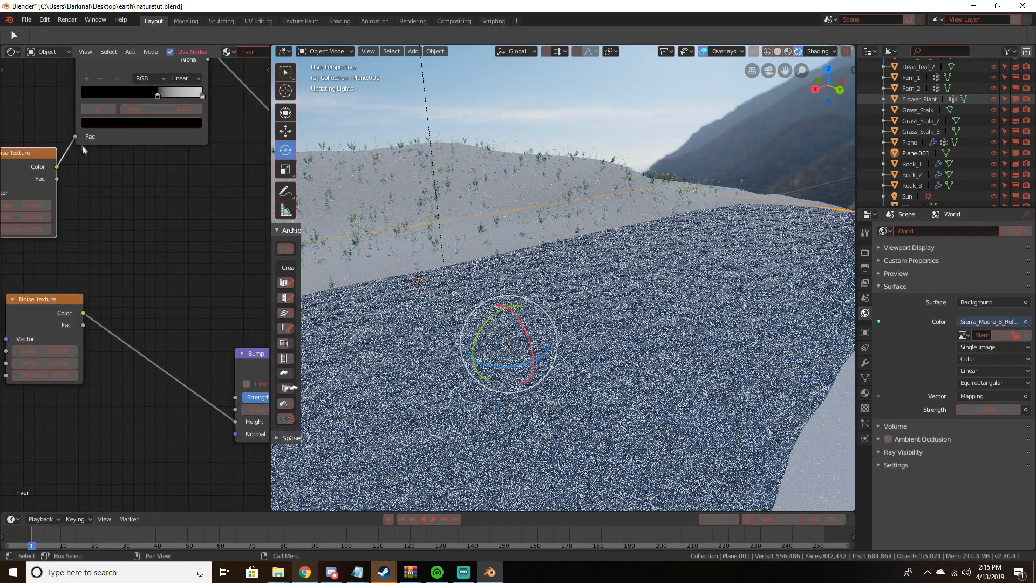
Set the scale of the Noise Texture feeding the ColorRamp to 25 and check the rendered river surface
middle_drag(90, 202, 138, 228)
click(76, 229)
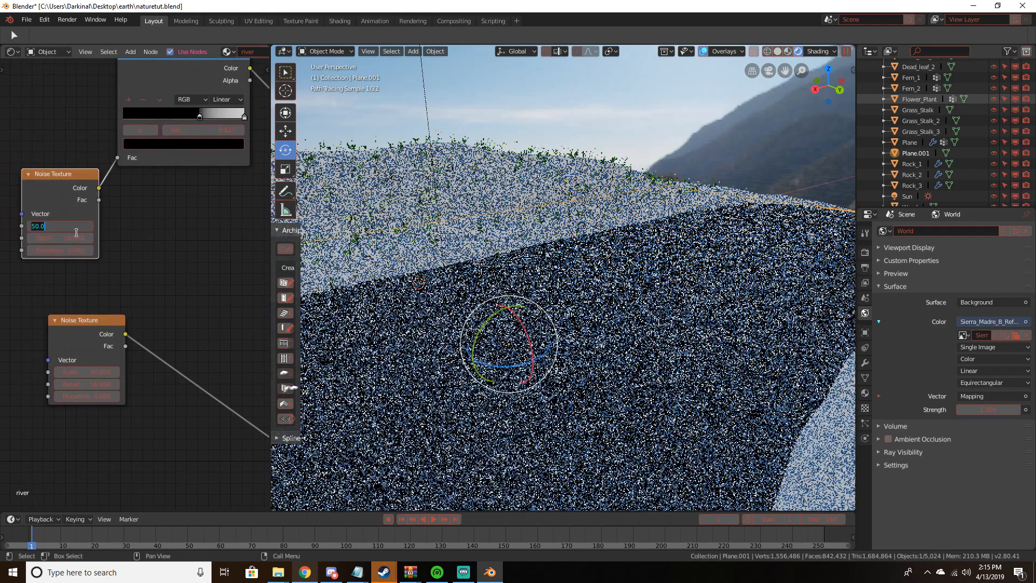
text(25)
key(Return)
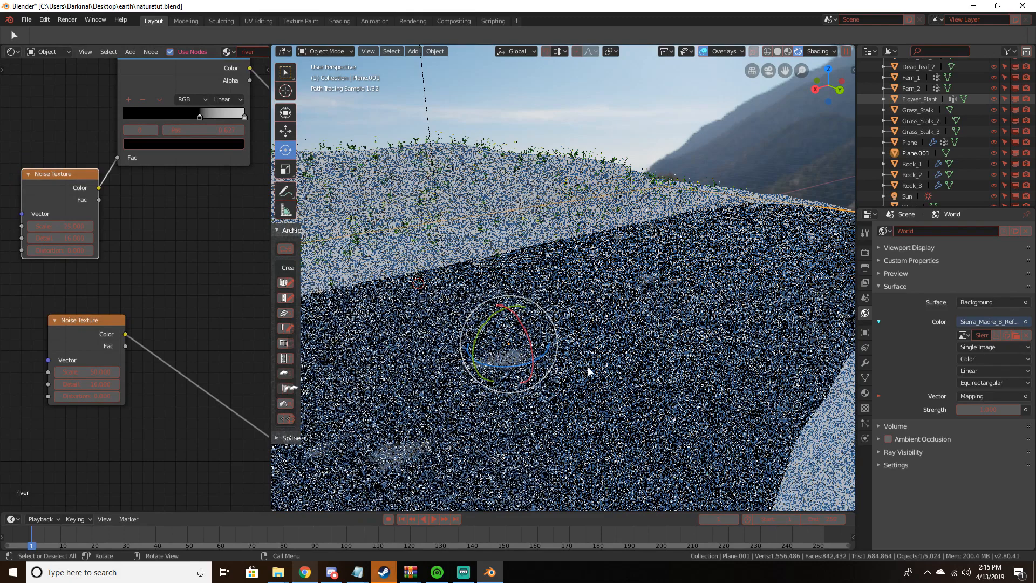
scroll(626, 362, down, 1)
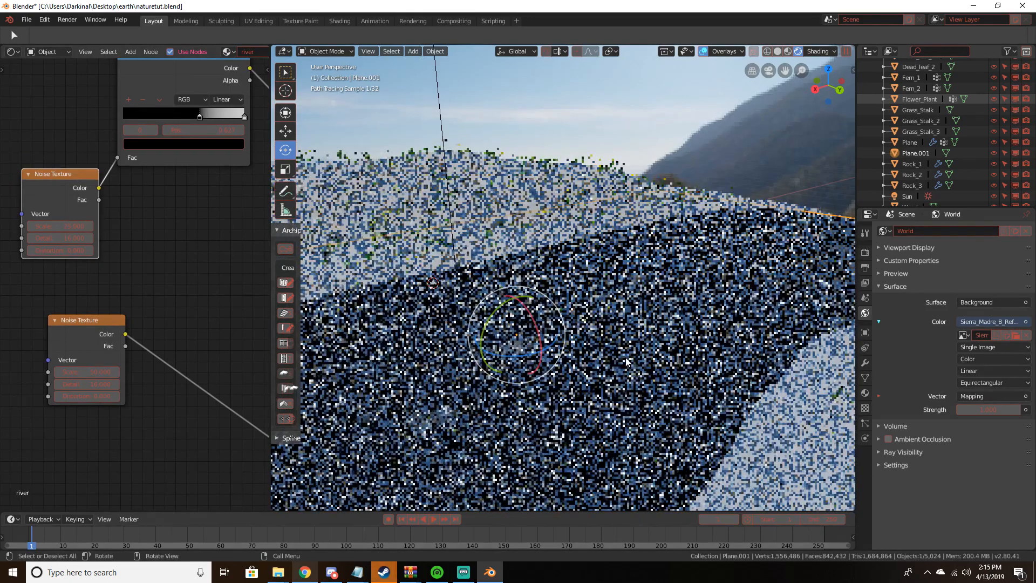
Set the Cycles viewport sample count to 64 and check the rendered river and its banks
click(865, 252)
click(996, 350)
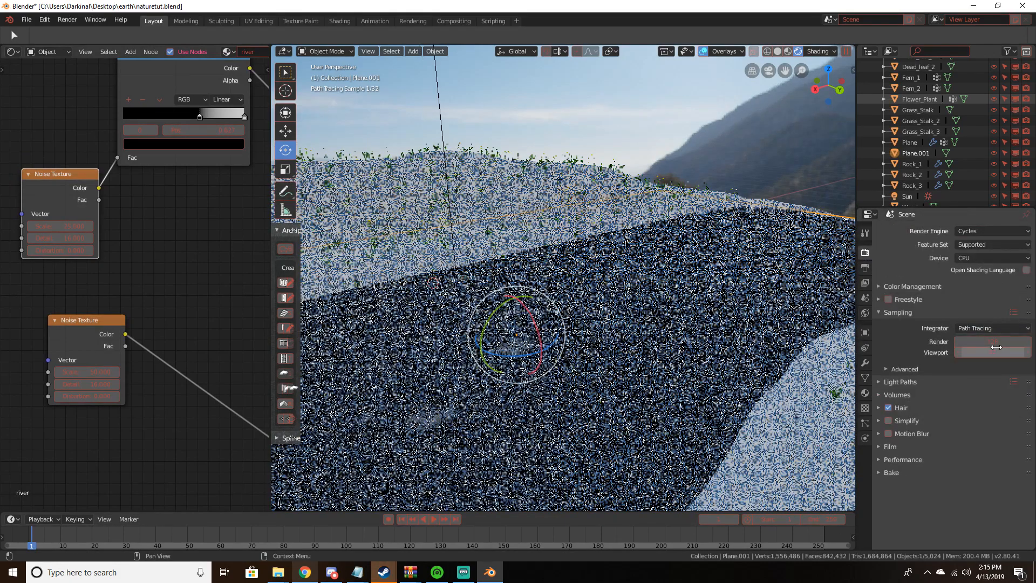
text(5)
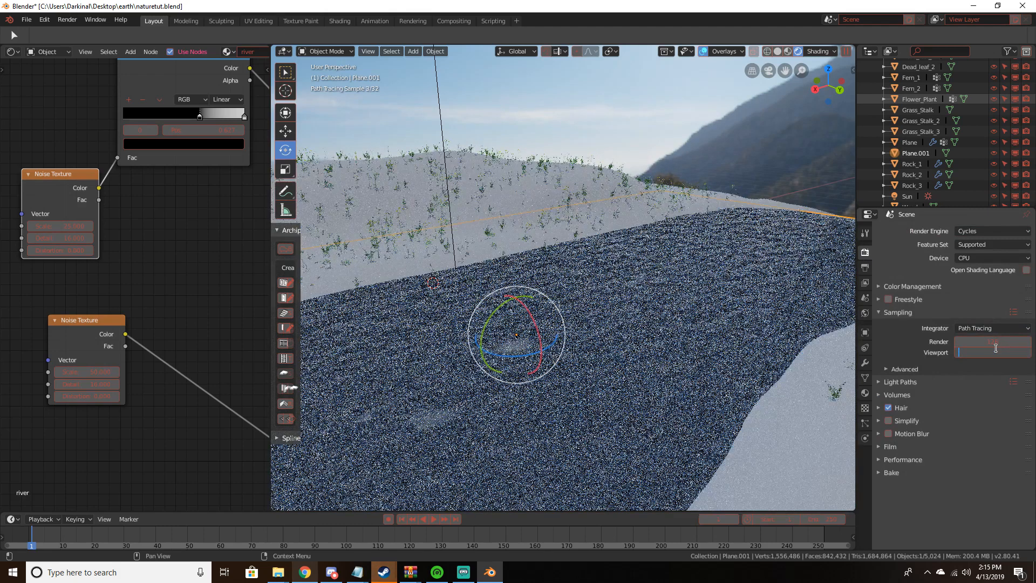
text(4)
key(Return)
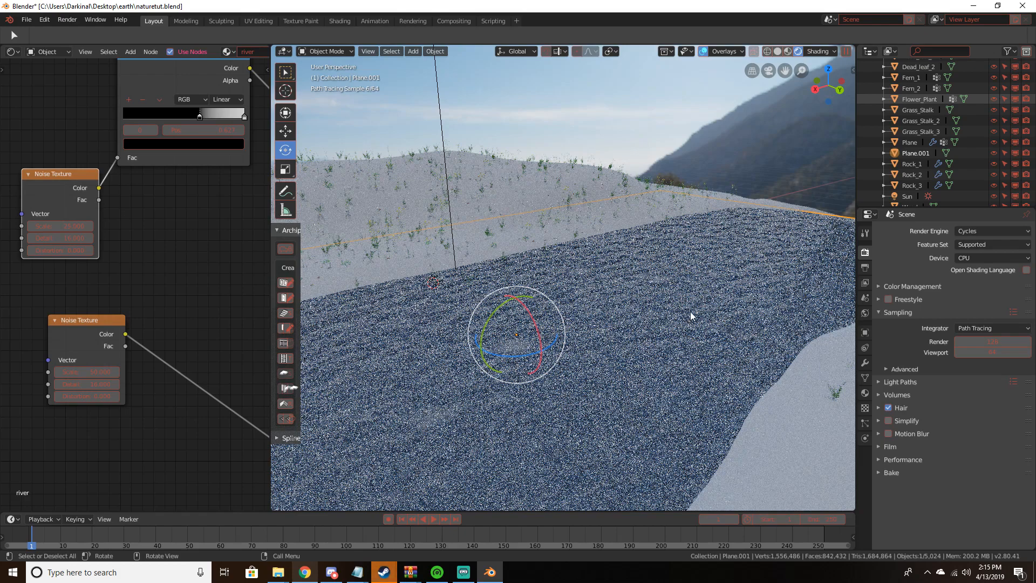
scroll(691, 316, down, 3)
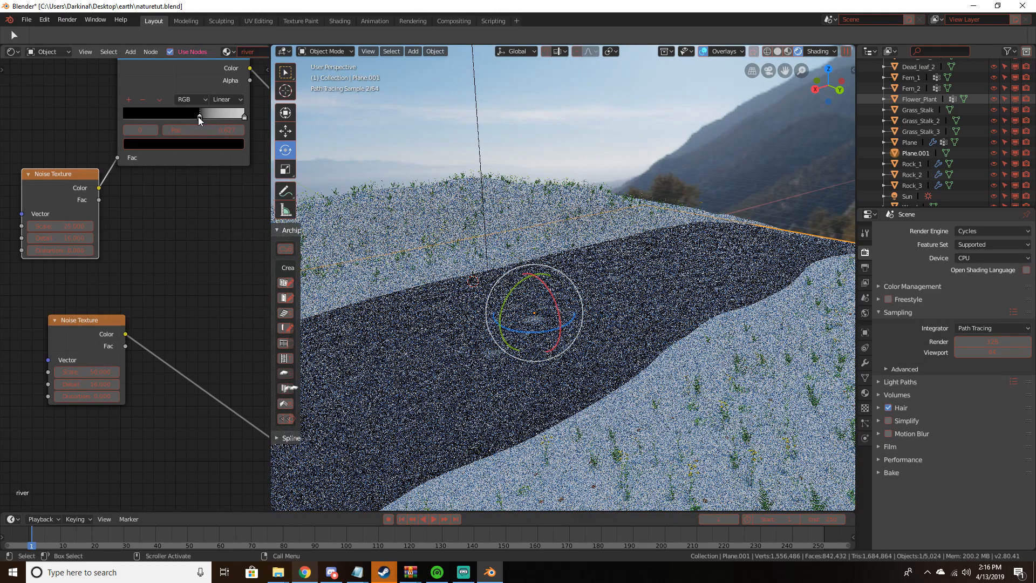
Switch the viewport to Solid shading and examine the river plane and its banks from several angles
key(z)
click(718, 217)
scroll(698, 237, down, 3)
mouse_move(755, 233)
middle_down()
mouse_move(697, 237)
mouse_move(694, 330)
middle_up()
scroll(694, 330, up, 5)
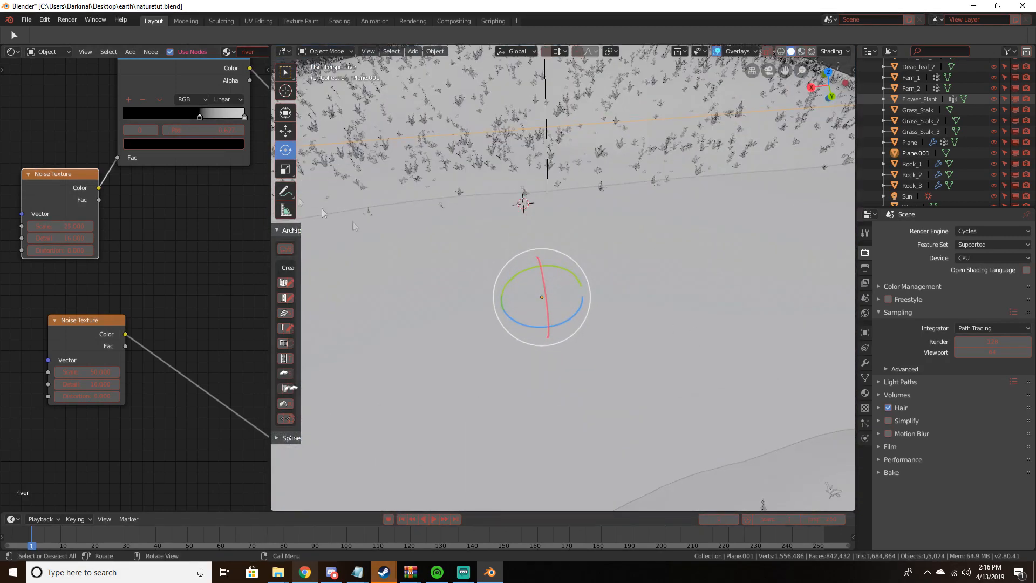
middle_drag(224, 210, 162, 305)
scroll(603, 338, down, 3)
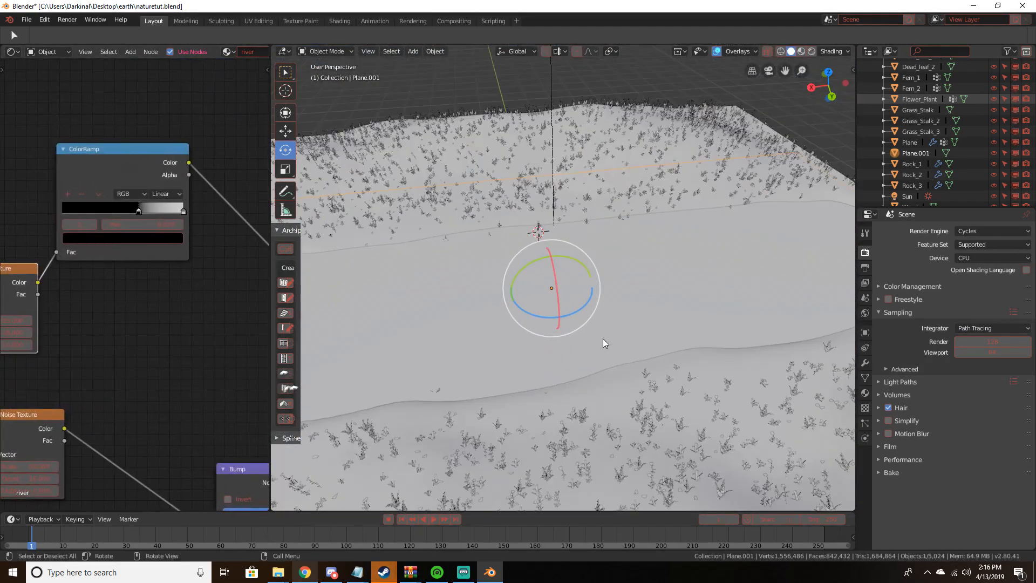
middle_drag(603, 341, 735, 295)
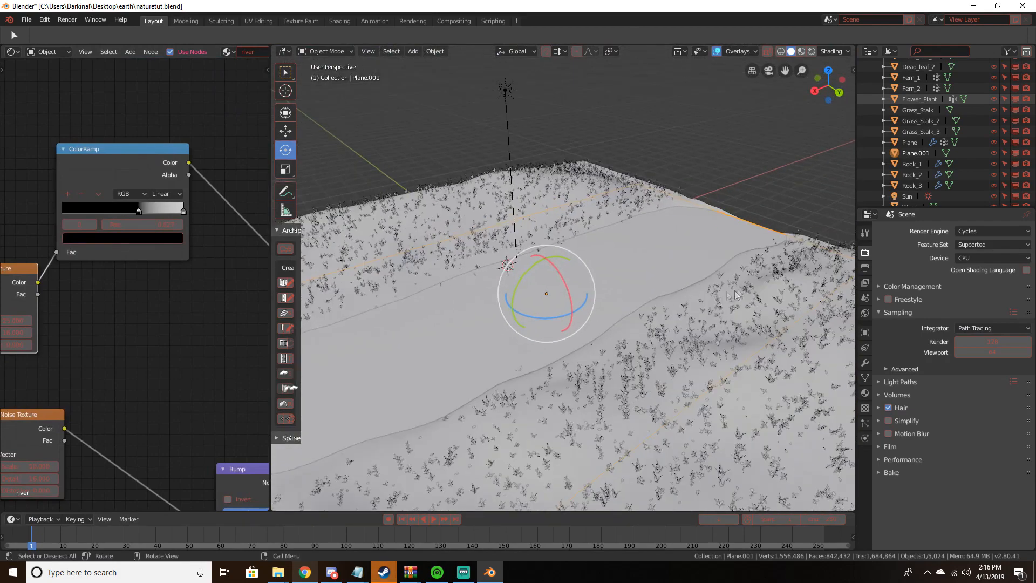
middle_drag(607, 282, 655, 264)
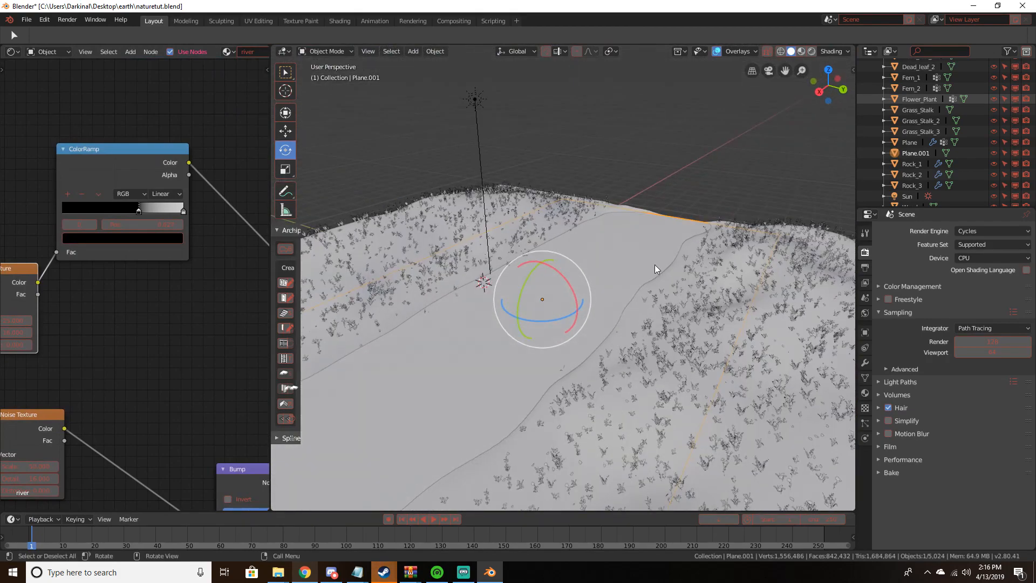
Move the Sun light sideways past the end of the river, clear of the terrain
click(478, 105)
middle_drag(568, 122, 546, 167)
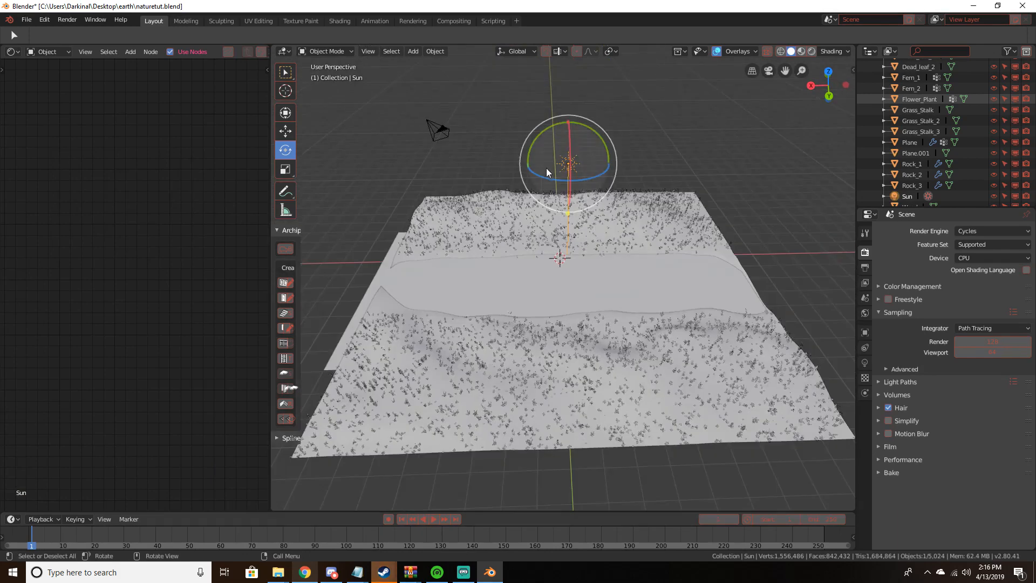
scroll(546, 171, down, 3)
key(g)
click(762, 164)
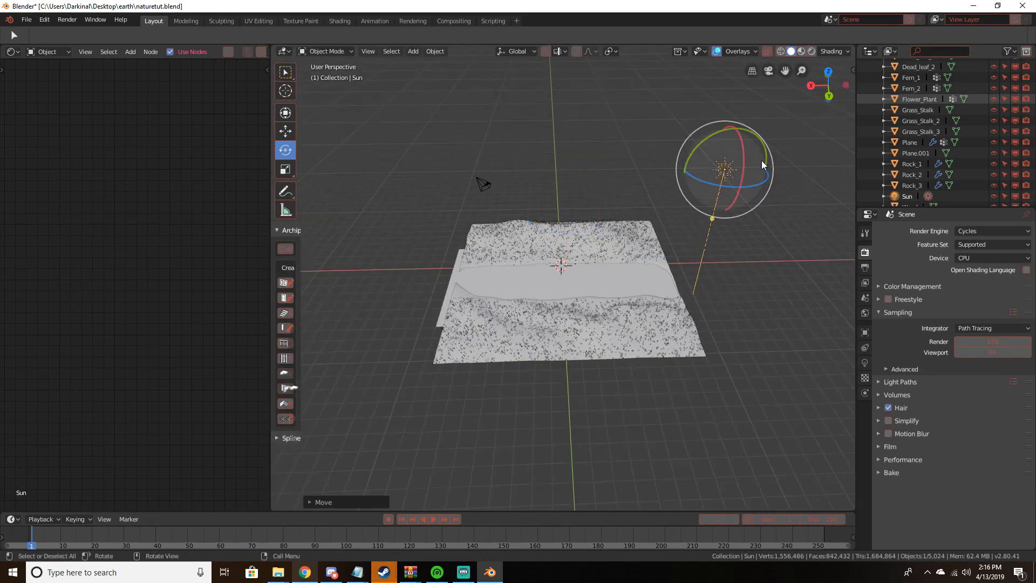
Rotate the Sun light in two passes to change the direction of its light over the terrain
middle_drag(763, 165, 684, 132)
middle_drag(650, 208, 312, 242)
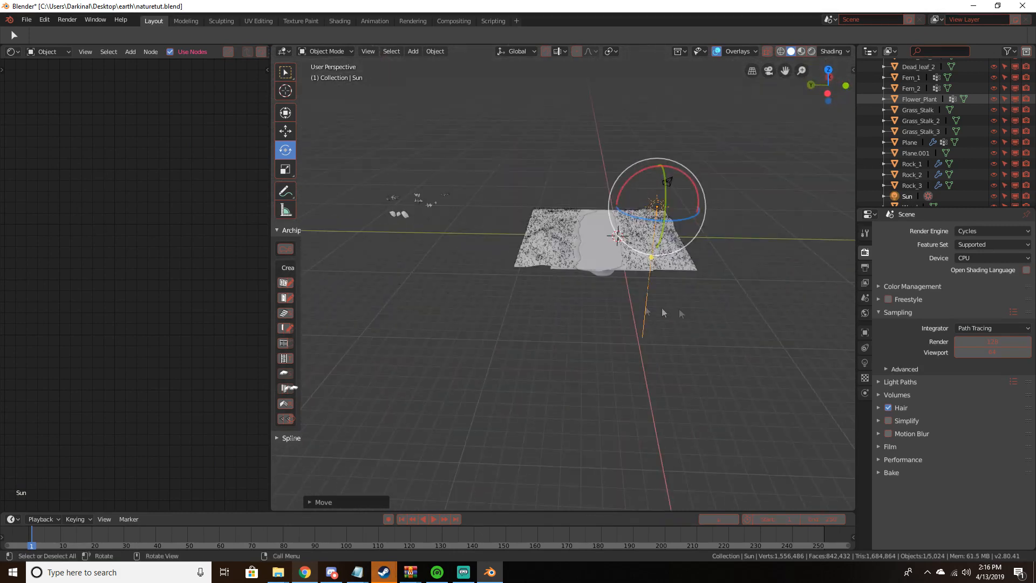
middle_drag(710, 282, 600, 287)
drag(527, 203, 542, 223)
middle_drag(543, 223, 485, 226)
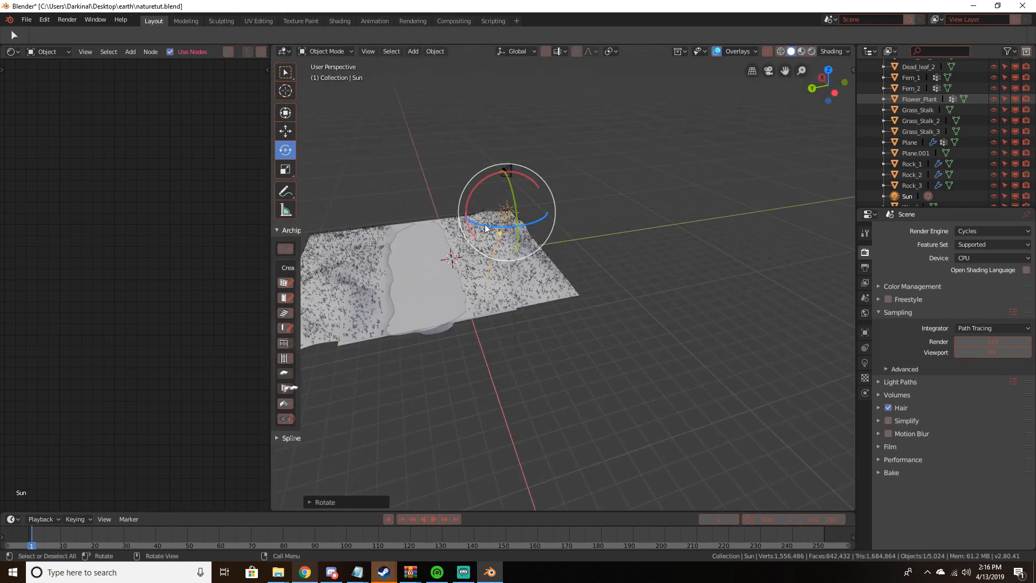
drag(486, 229, 503, 225)
Set the Cycles render device to GPU Compute
middle_drag(503, 225, 592, 217)
shift+middle_drag(592, 217, 630, 332)
scroll(645, 207, up, 4)
scroll(572, 310, down, 4)
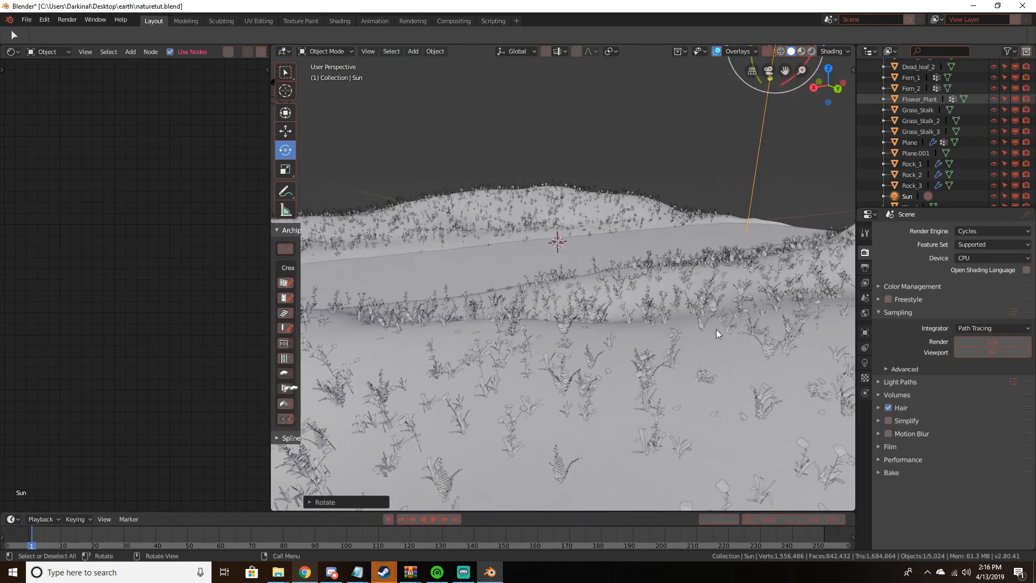
scroll(716, 329, up, 2)
scroll(717, 329, down, 2)
shift+middle_drag(737, 328, 664, 340)
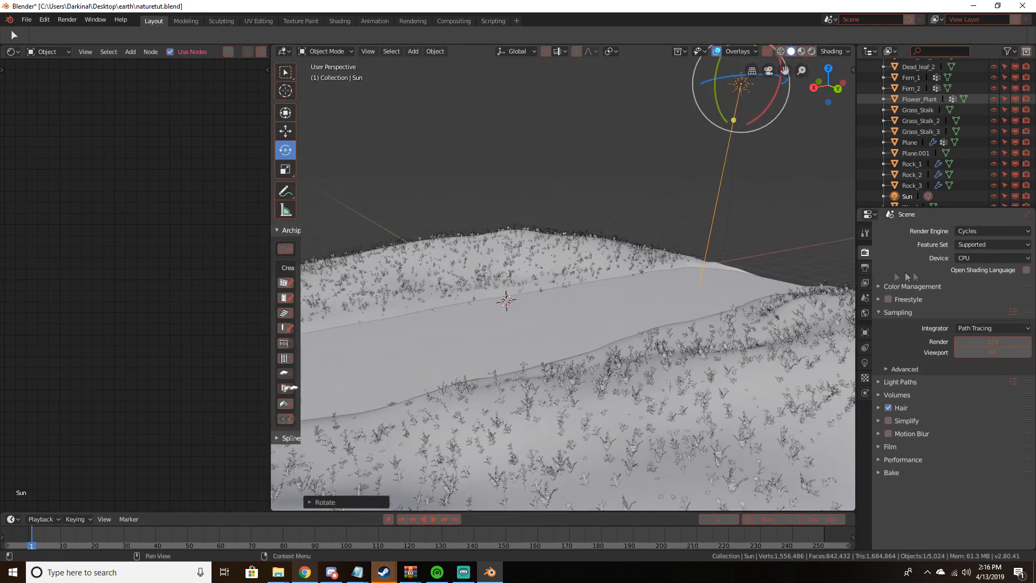
click(961, 258)
click(971, 245)
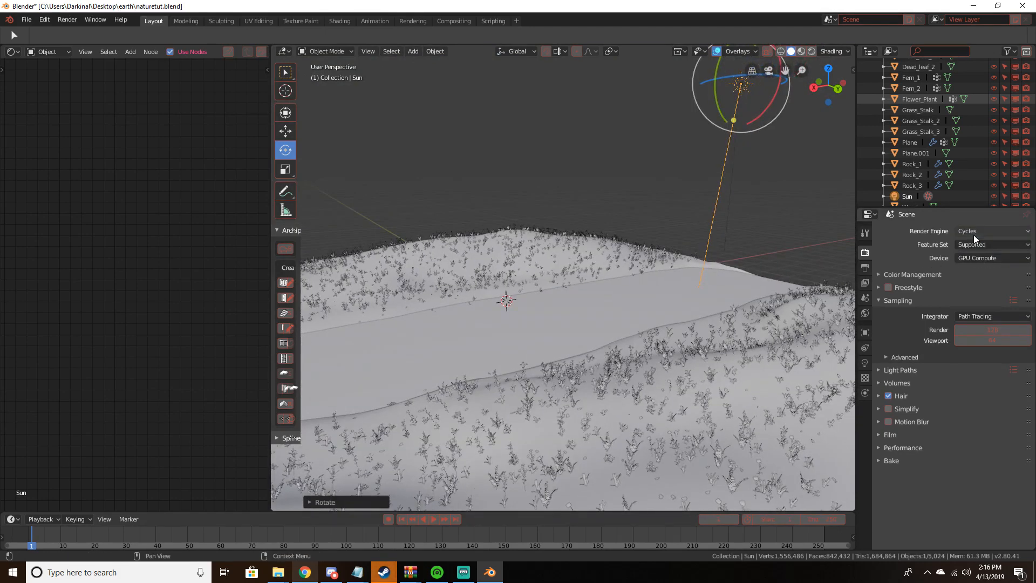
Set the render tile size to 256 in X and Y, and preview the valley in Rendered shading
click(911, 446)
scroll(912, 446, down, 5)
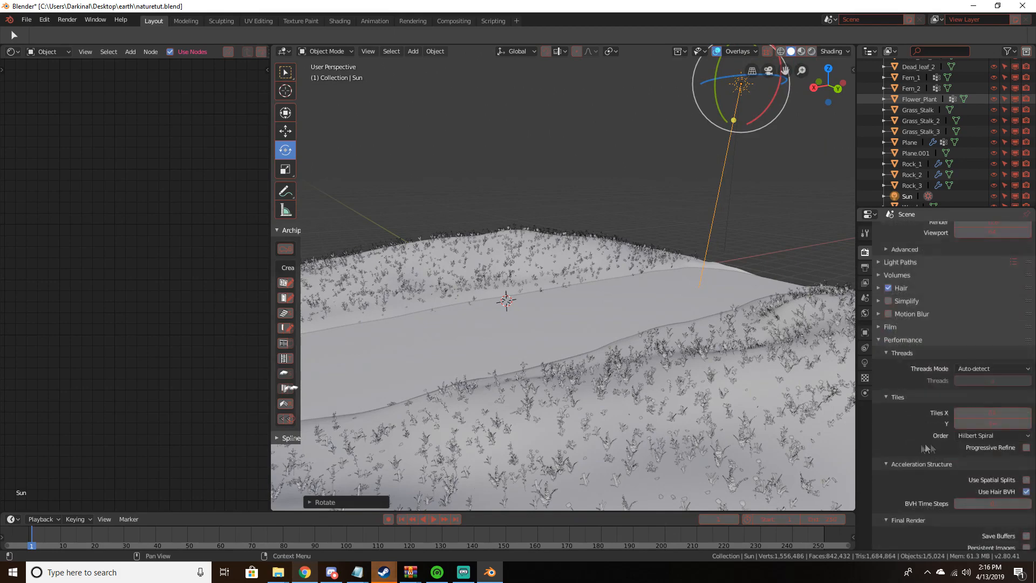
click(990, 413)
text(256)
click(988, 425)
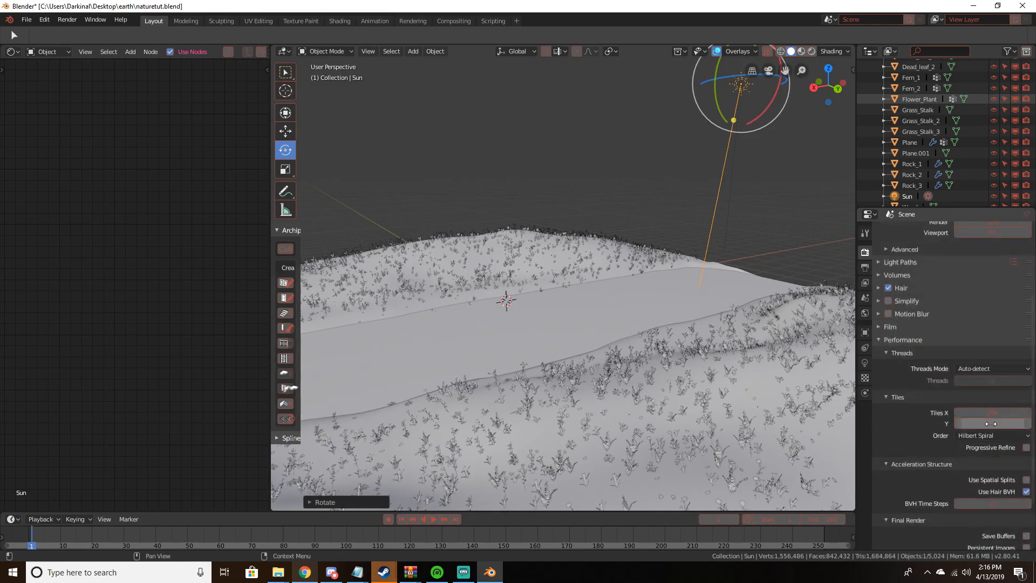
key(Return)
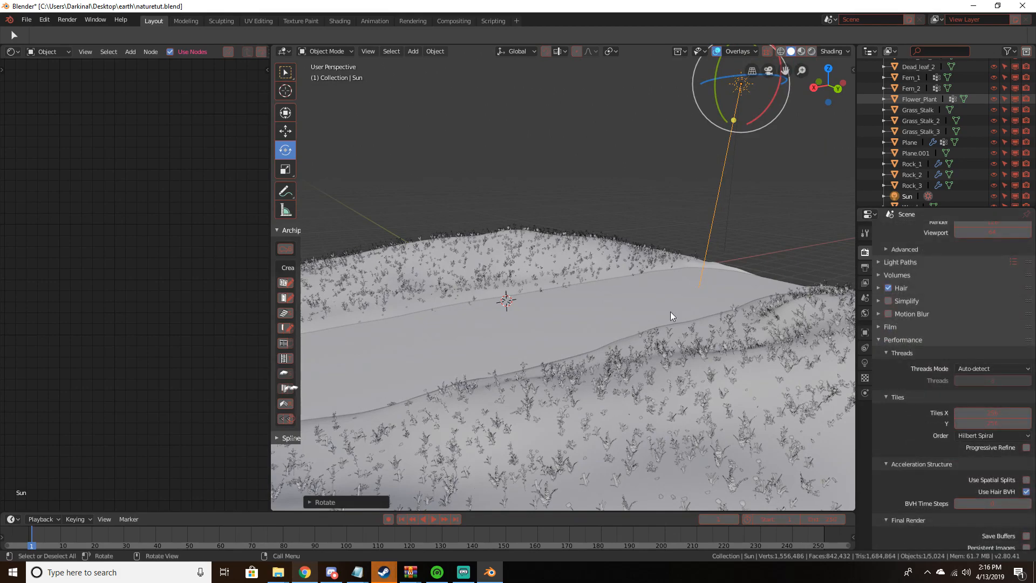
key(z)
click(679, 231)
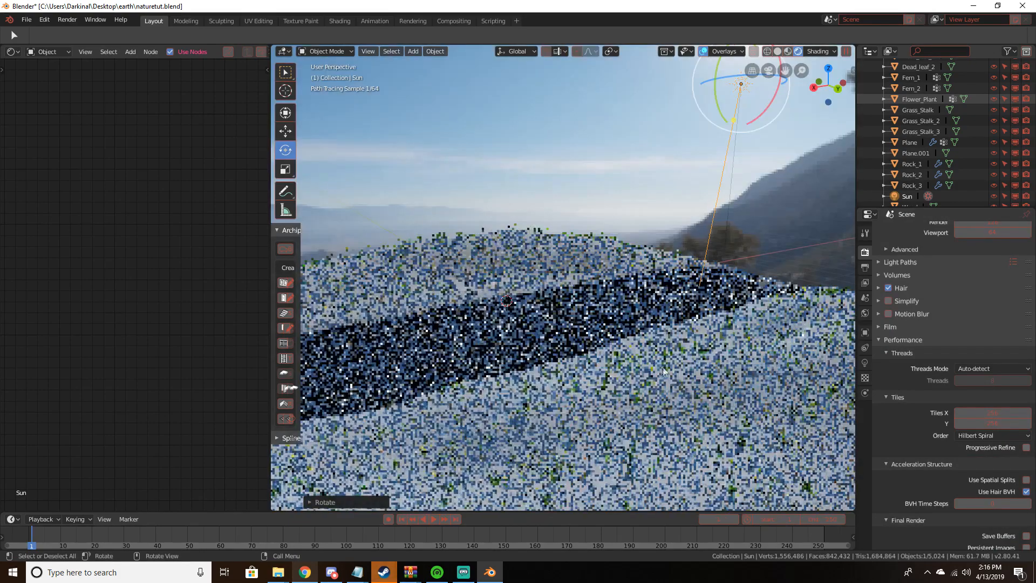
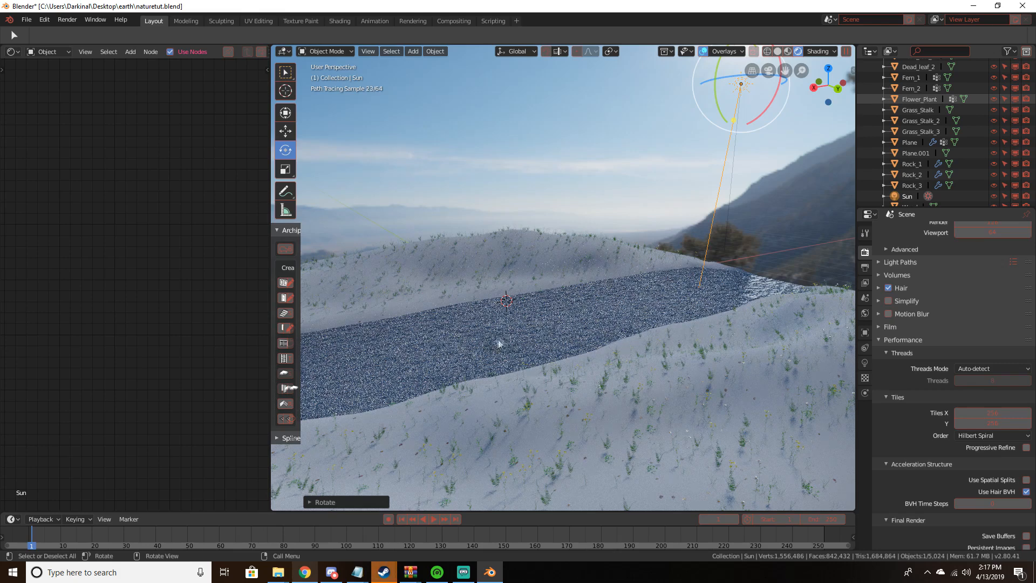
Return the viewport to Solid shading and select the river plane
key(z)
click(554, 242)
scroll(540, 245, up, 1)
middle_drag(529, 249, 623, 278)
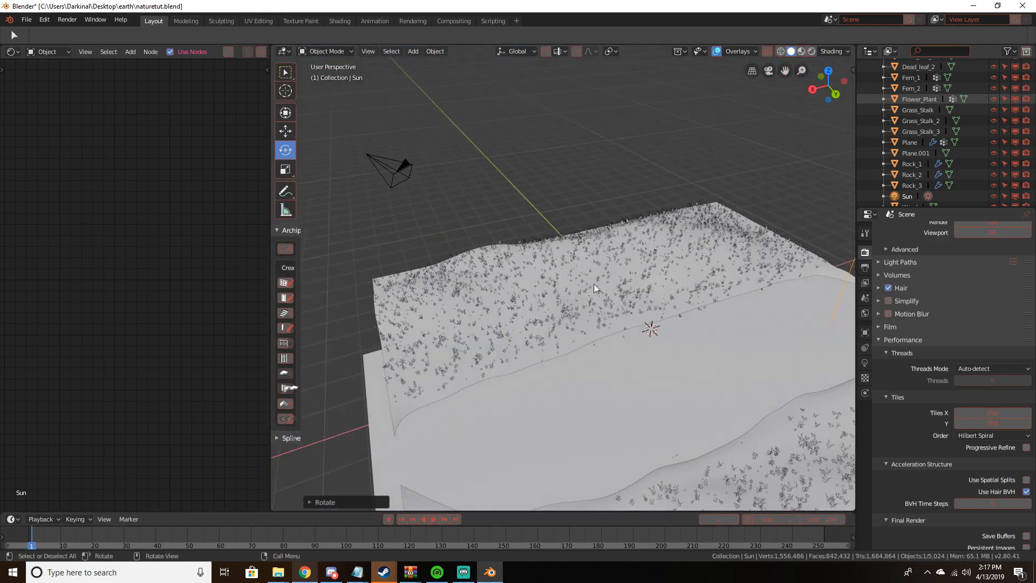
middle_drag(594, 315, 552, 264)
scroll(620, 351, up, 6)
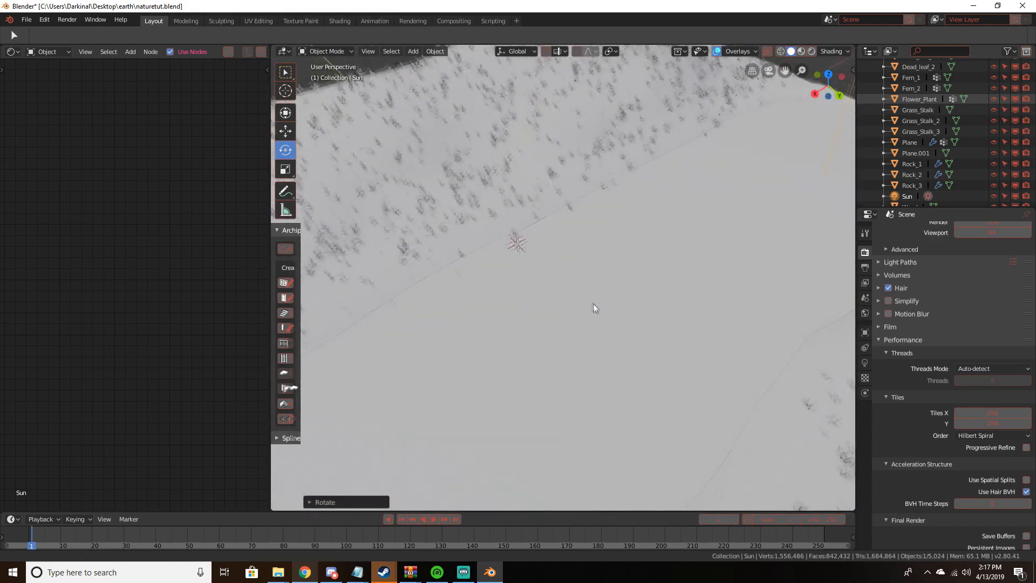
scroll(589, 301, down, 3)
click(575, 269)
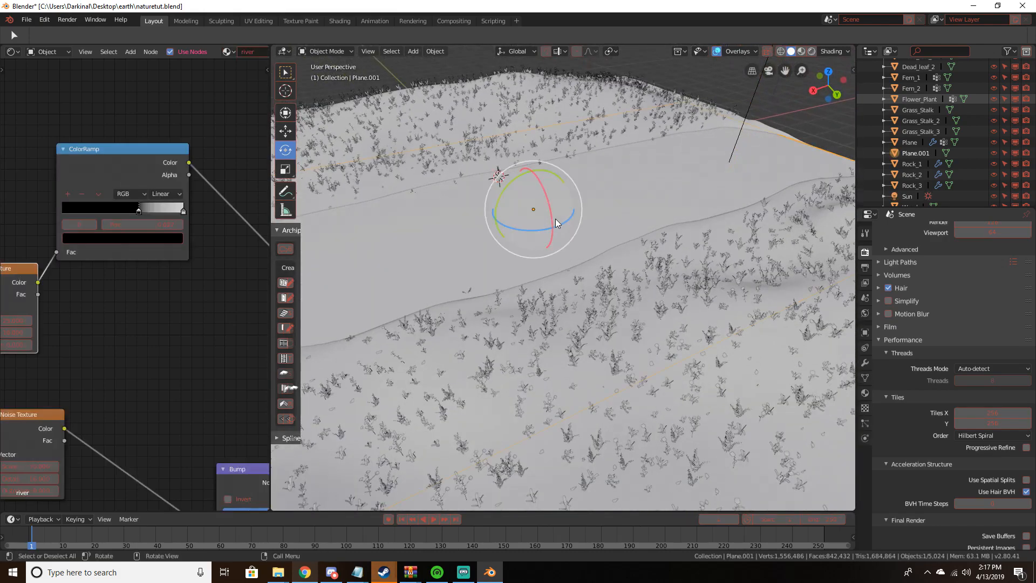
Duplicate the river plane and lower the copy about 0.26 m along the Z axis
click(473, 255)
middle_drag(474, 256, 680, 218)
click(576, 268)
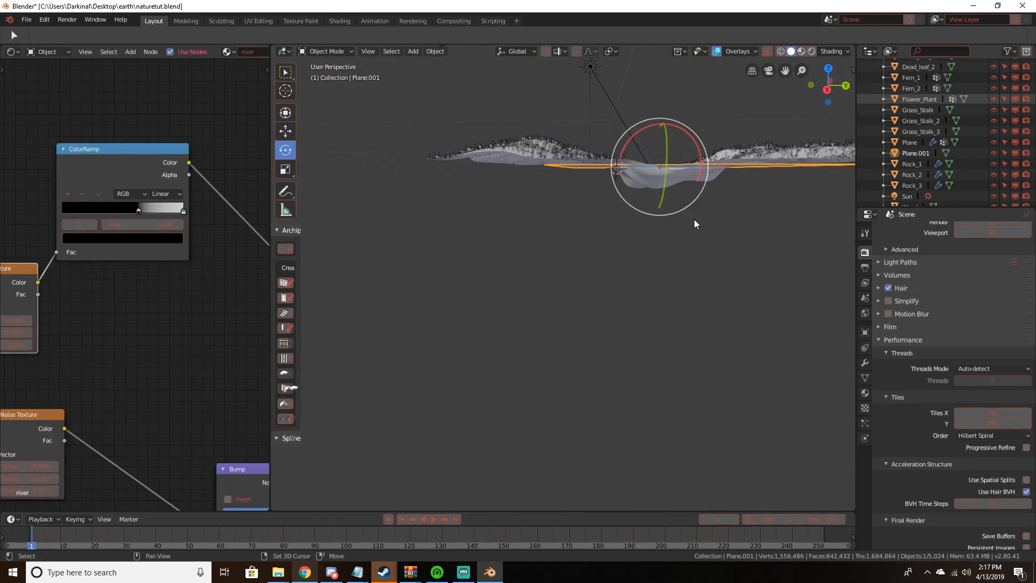
key(shift+d)
key(z)
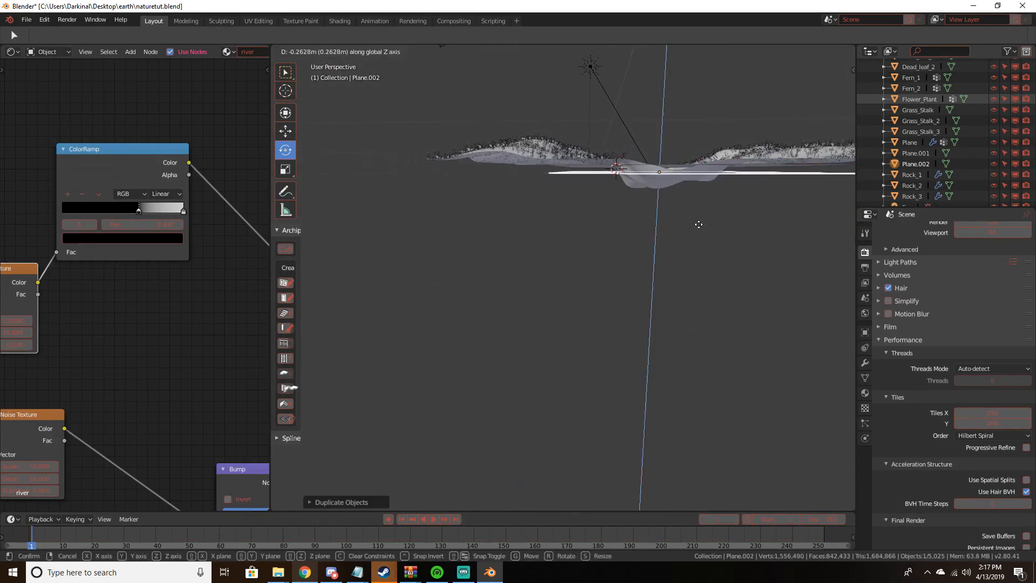
click(698, 225)
middle_drag(687, 232, 701, 335)
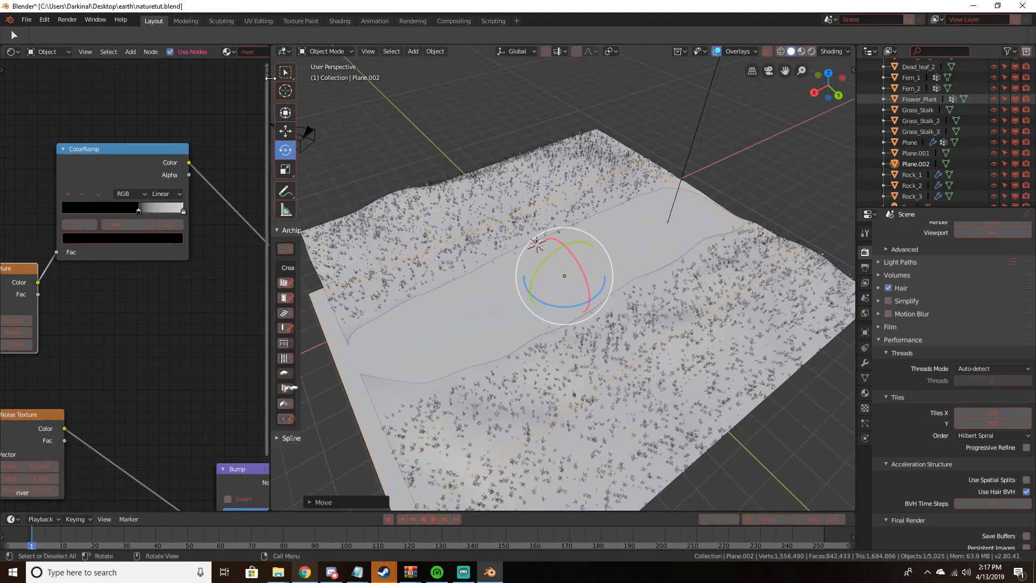
Give the lowered plane its own new material with a mapped Image Texture feeding the Principled BSDF's Base Color
drag(271, 78, 452, 135)
key(Home)
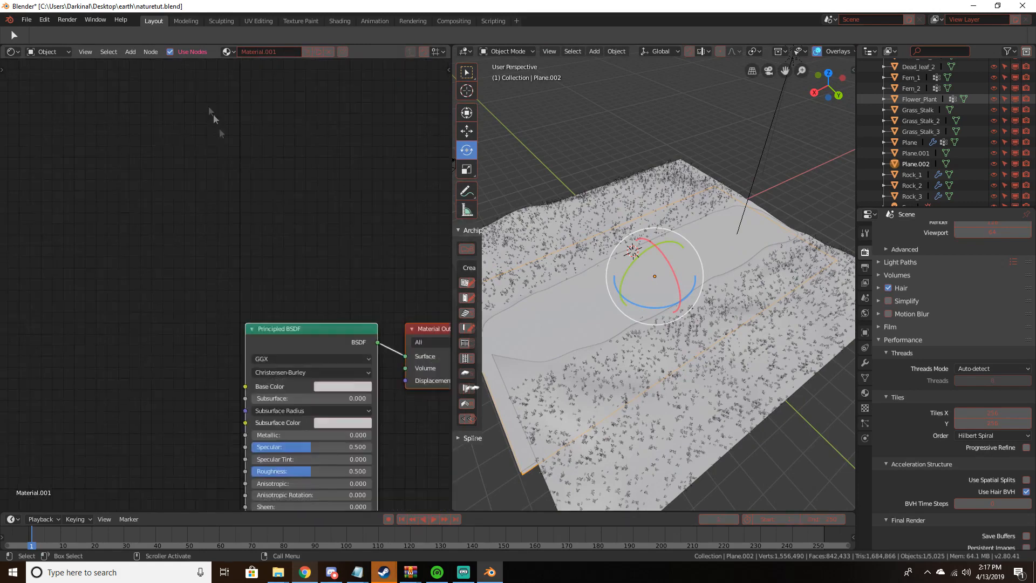
ctrl+scroll(299, 209, left, 8)
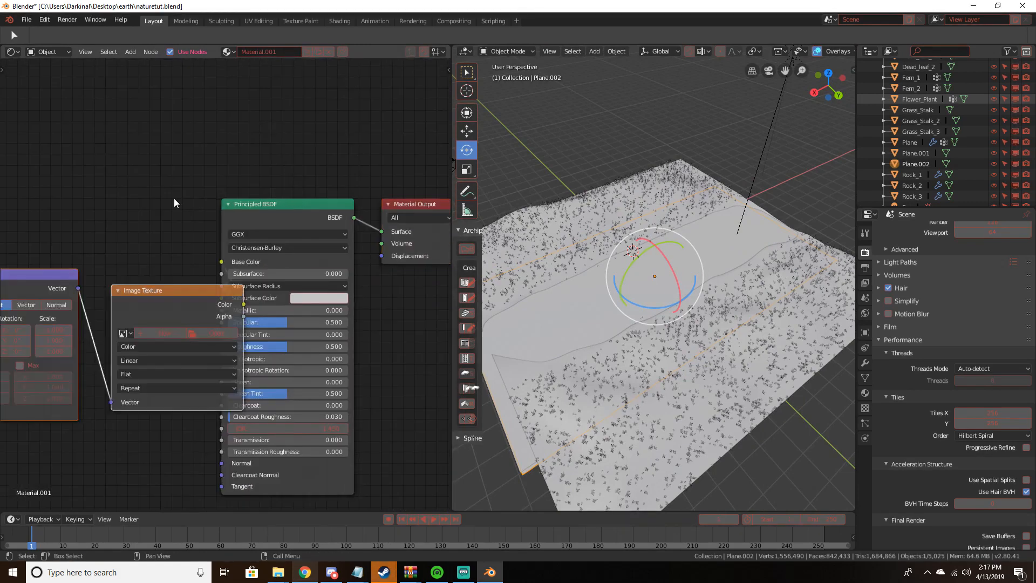
Spread the Texture Coordinate, Mapping and Image Texture nodes apart ahead of the Principled BSDF
drag(131, 288, 4, 225)
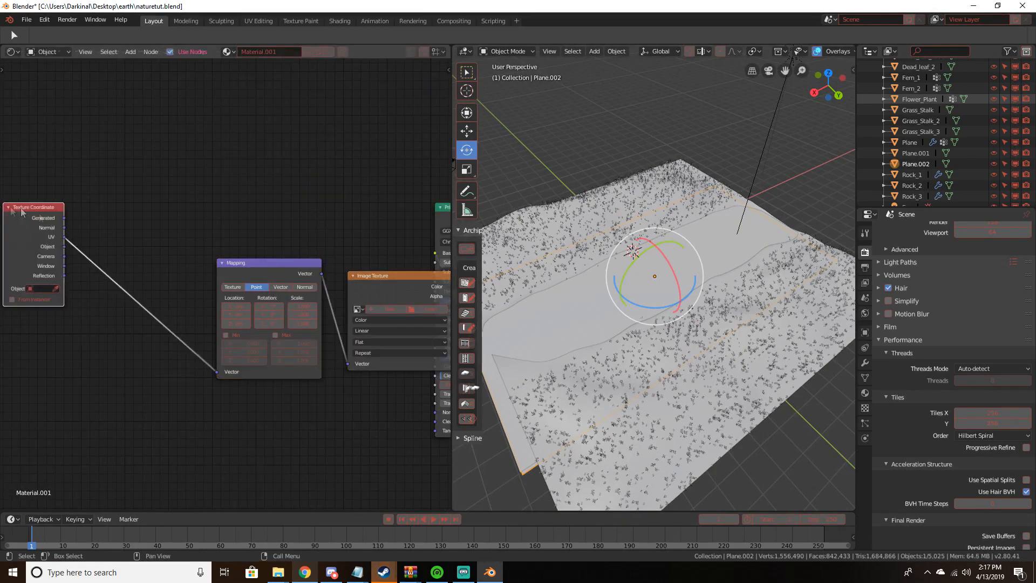
drag(235, 263, 116, 213)
drag(368, 274, 258, 233)
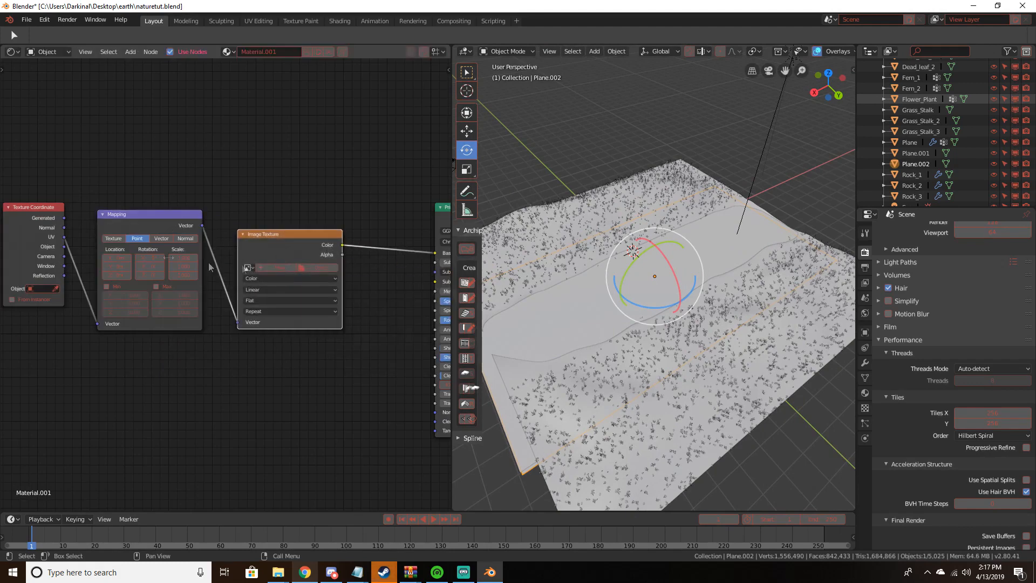
Search the add-ons in Preferences for "node" to check the Node Wrangler add-on, and close Preferences
click(45, 19)
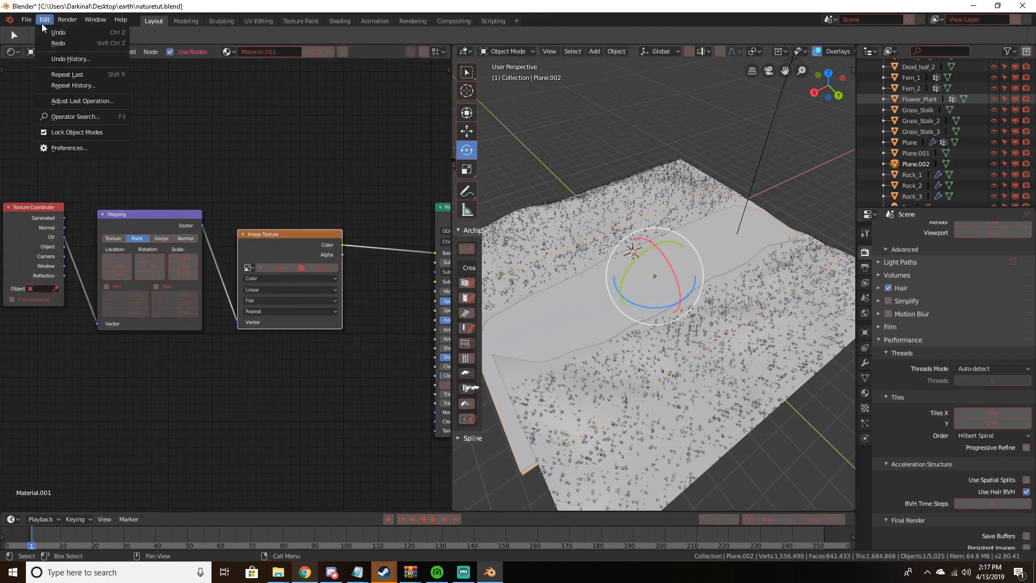
click(86, 147)
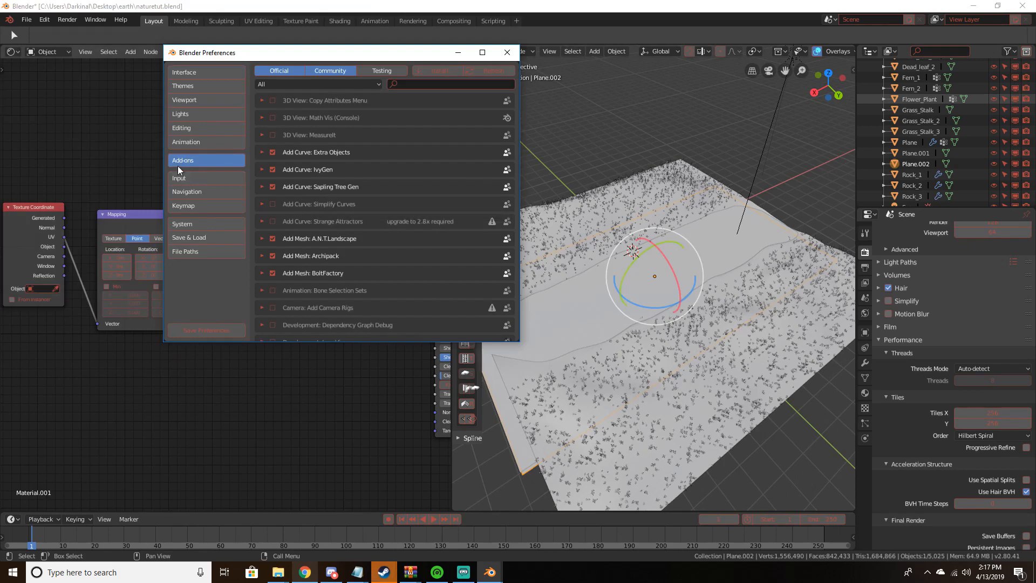
click(426, 86)
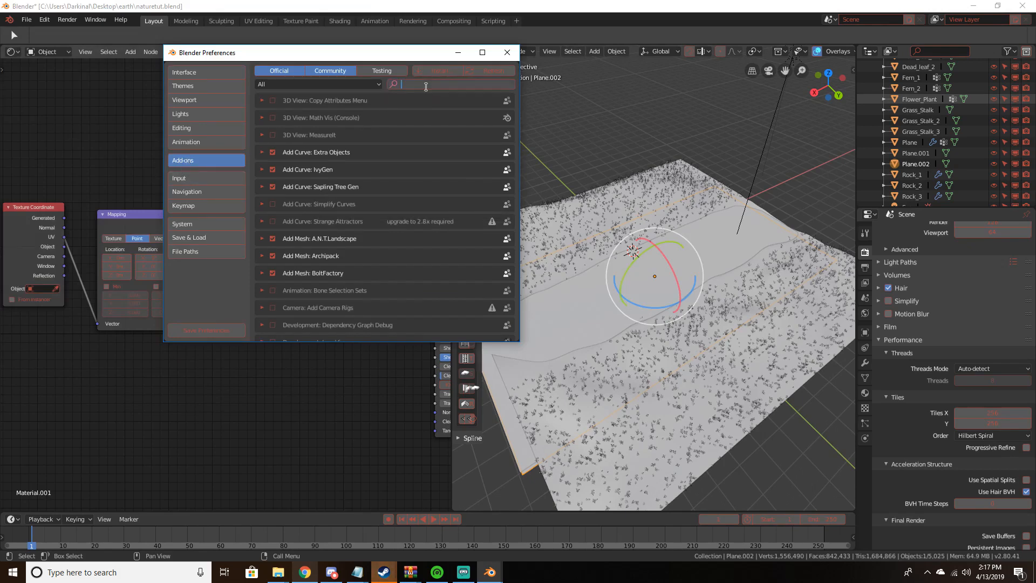
text(node)
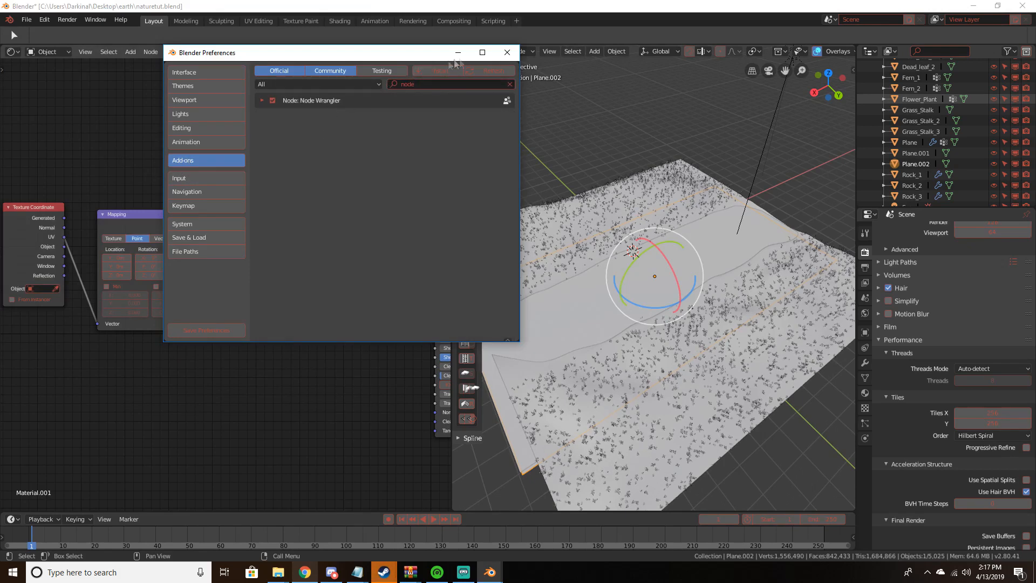
click(508, 52)
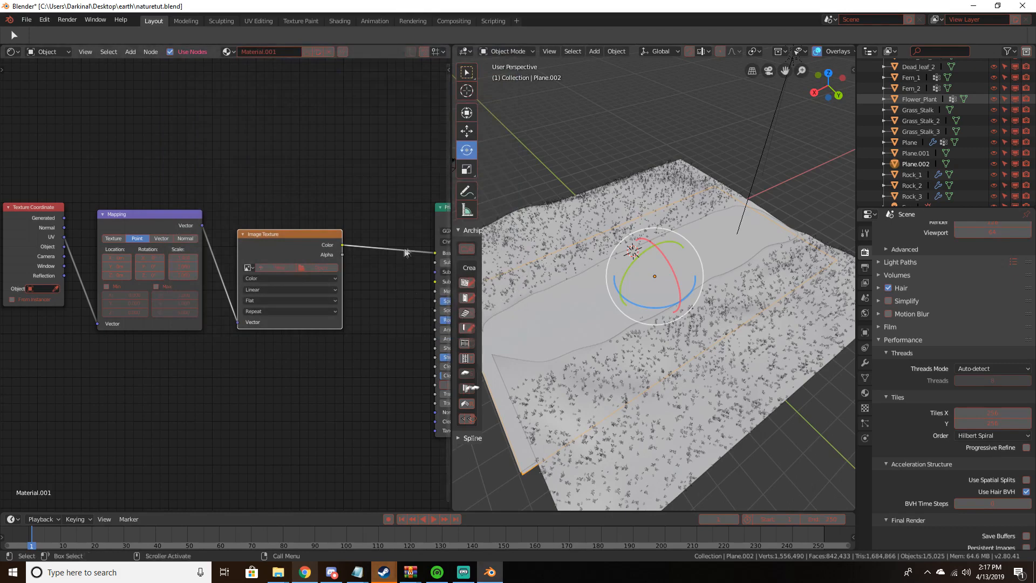
Shift the Image Texture and Mapping nodes closer to the Principled BSDF
middle_drag(350, 187, 289, 202)
scroll(248, 198, down, 1)
scroll(295, 208, up, 4)
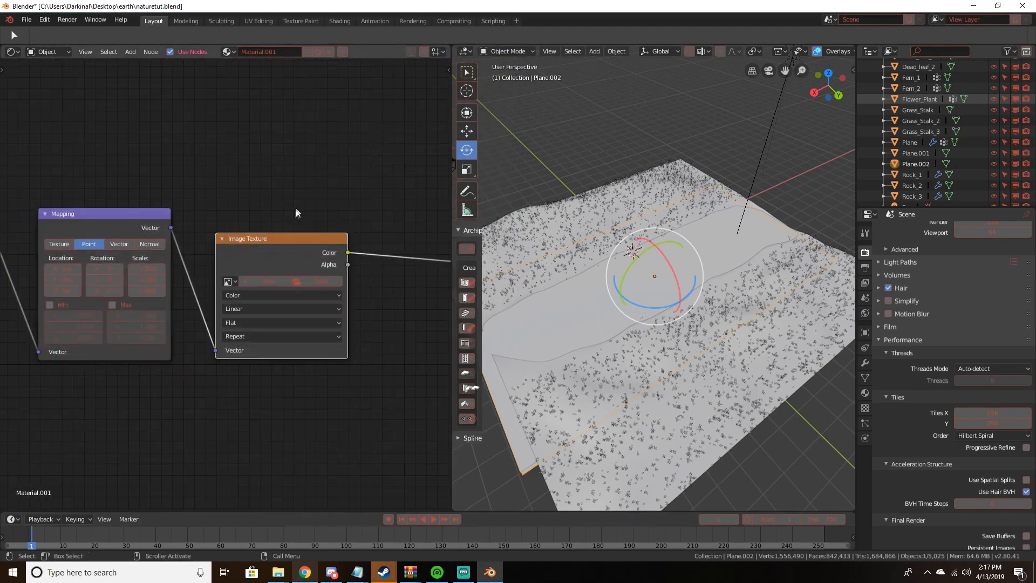
drag(277, 238, 329, 245)
drag(90, 214, 116, 217)
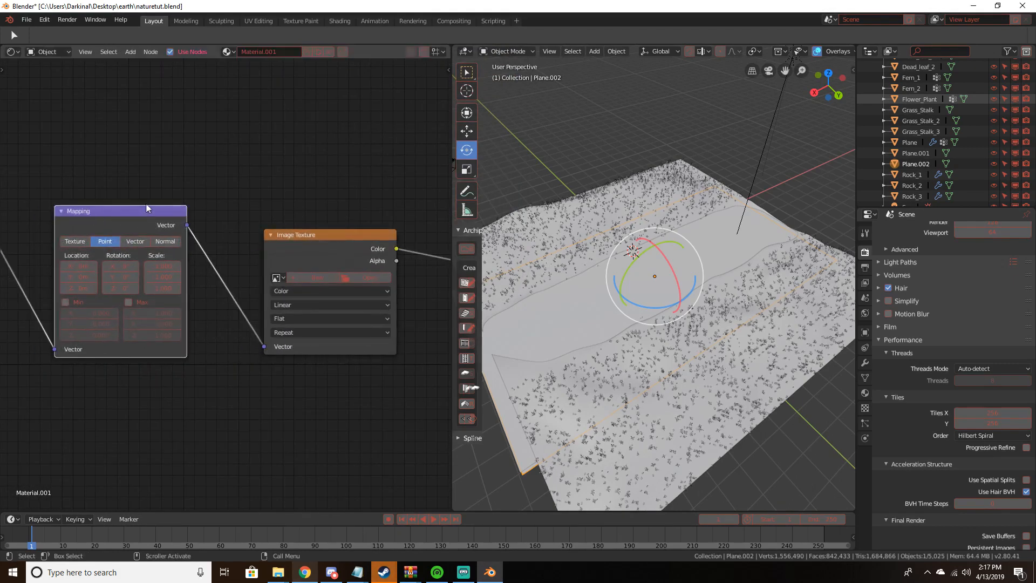
scroll(227, 203, down, 2)
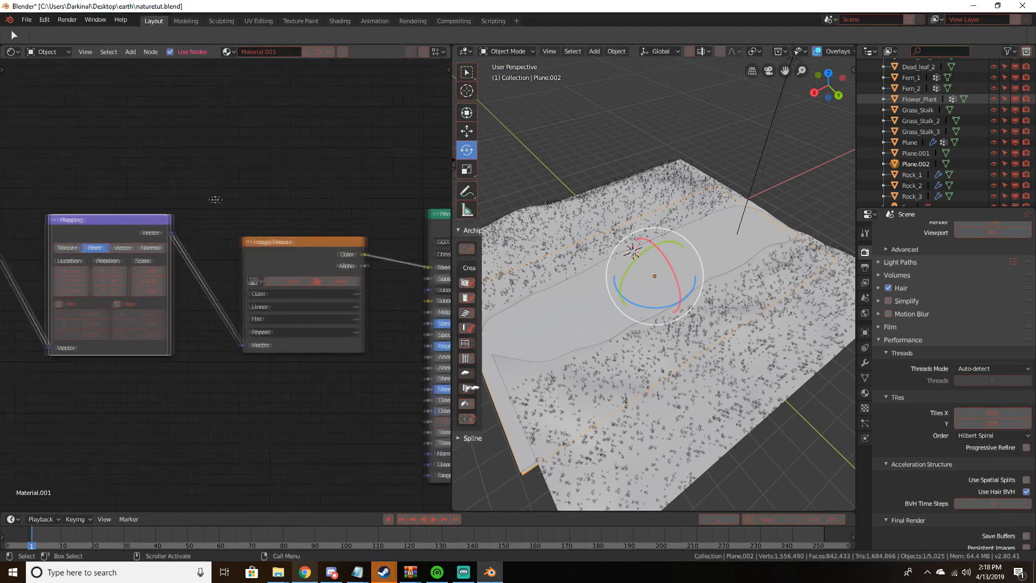
Load TexturesCom_GravelCobble0019_1_seamless_S.jpg from Downloads into the Image Texture node and move the Texture Coordinate node closer to Mapping
click(317, 282)
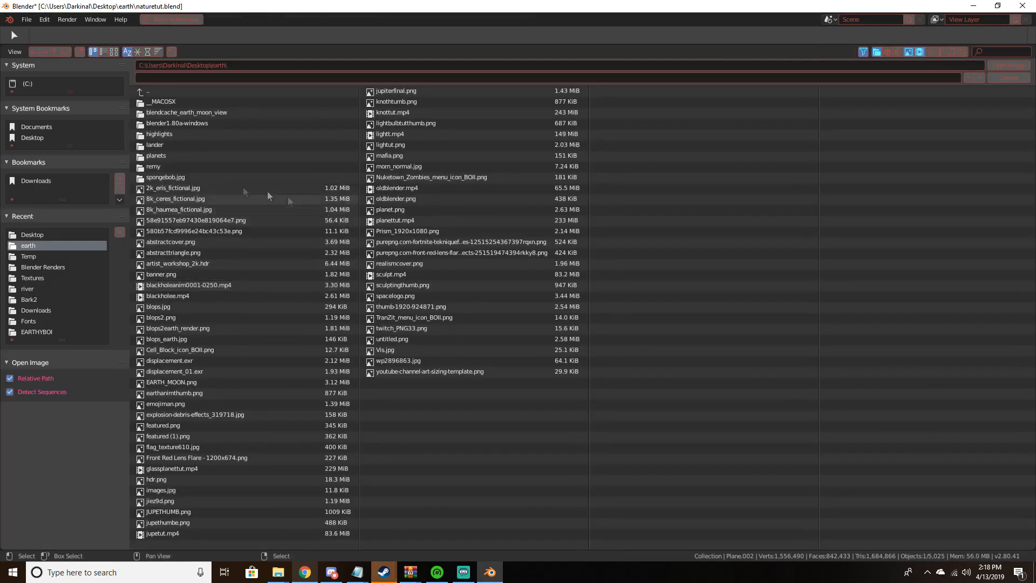
click(39, 179)
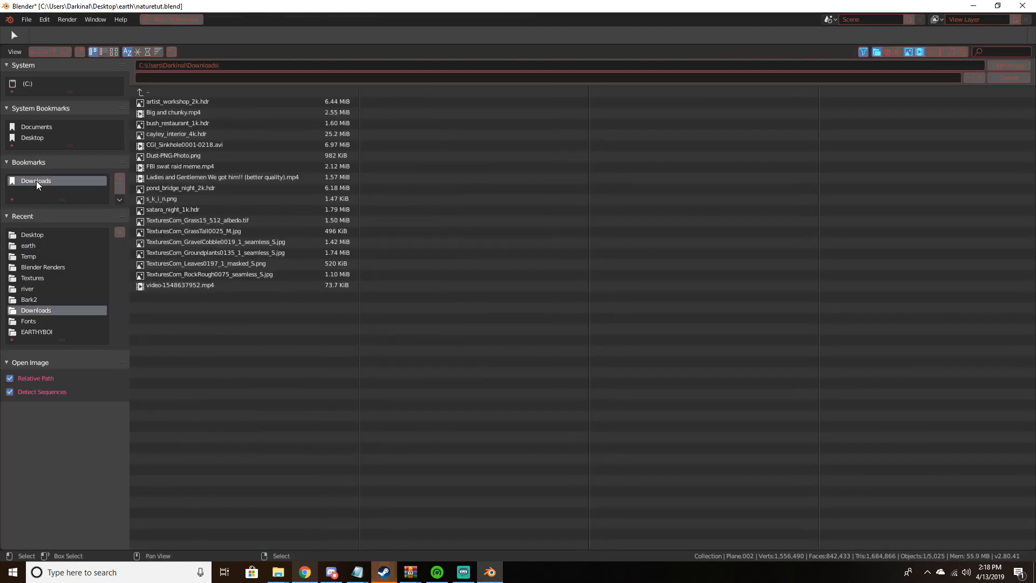
double_click(220, 242)
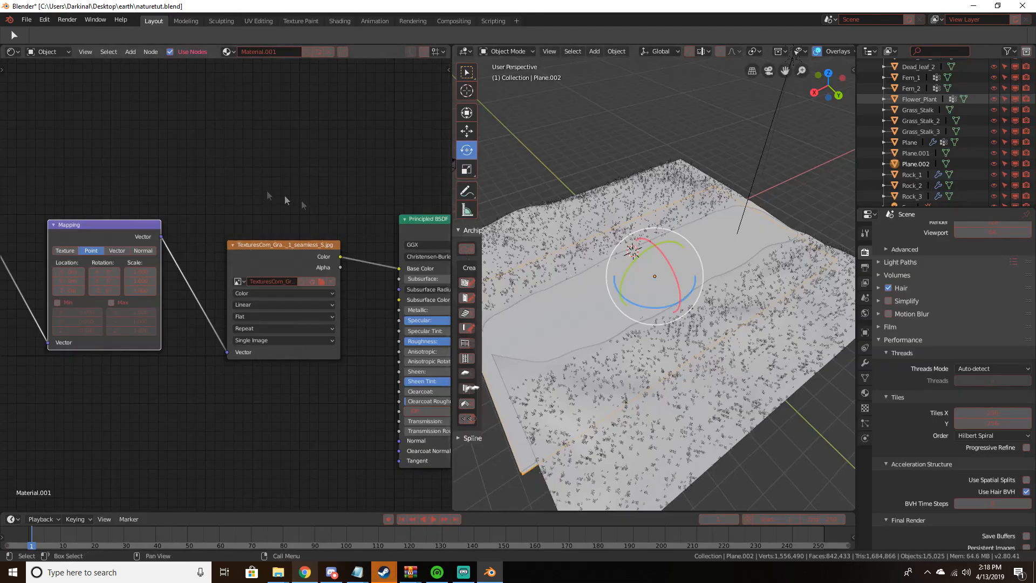
scroll(326, 230, down, 3)
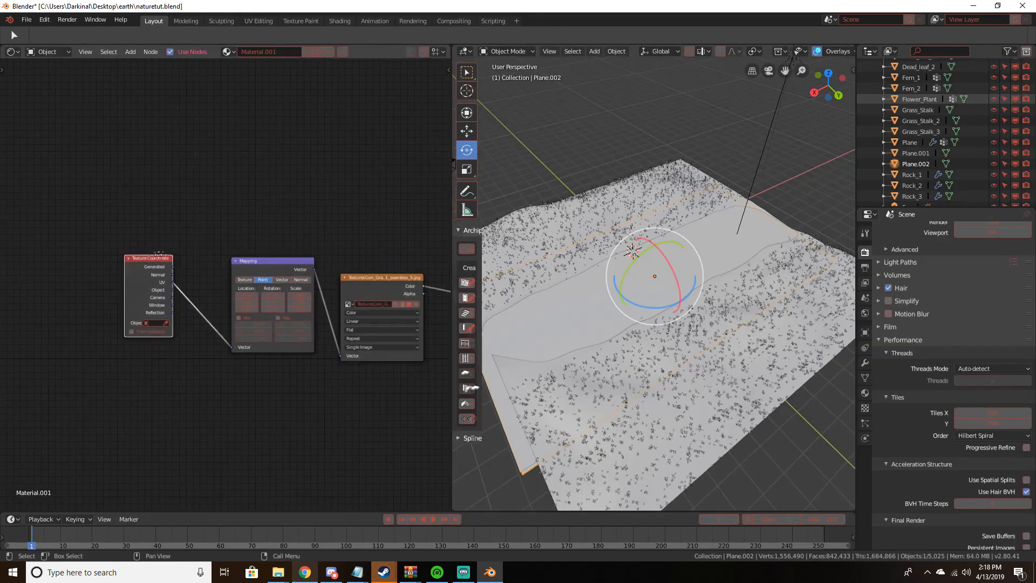
Examine the river and its banks up close in Rendered shading
scroll(704, 312, up, 9)
scroll(704, 313, down, 2)
middle_drag(705, 313, 720, 305)
scroll(720, 304, down, 2)
scroll(720, 305, up, 2)
key(x)
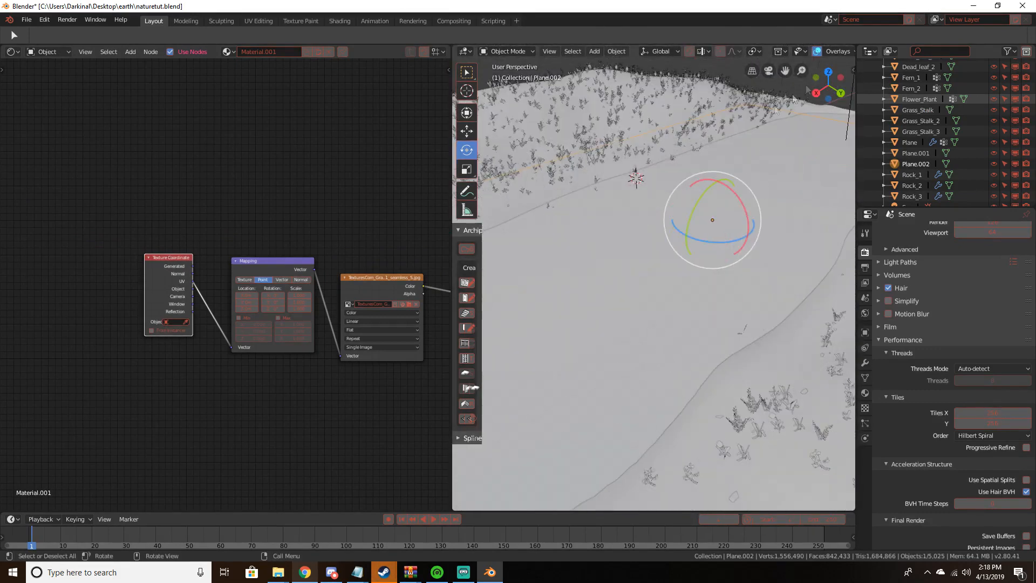
click(738, 156)
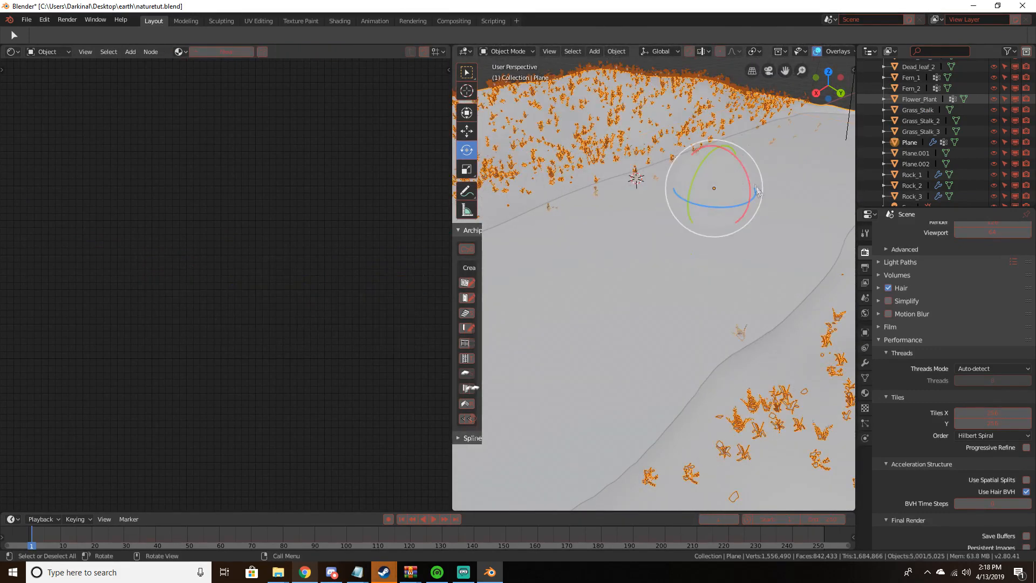
key(z)
click(773, 174)
click(731, 228)
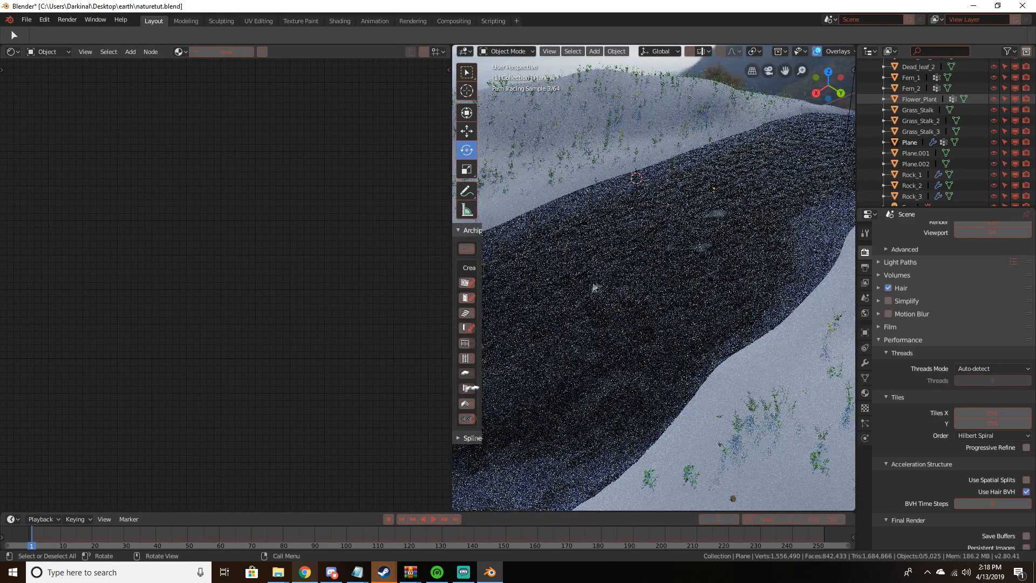
scroll(664, 283, down, 5)
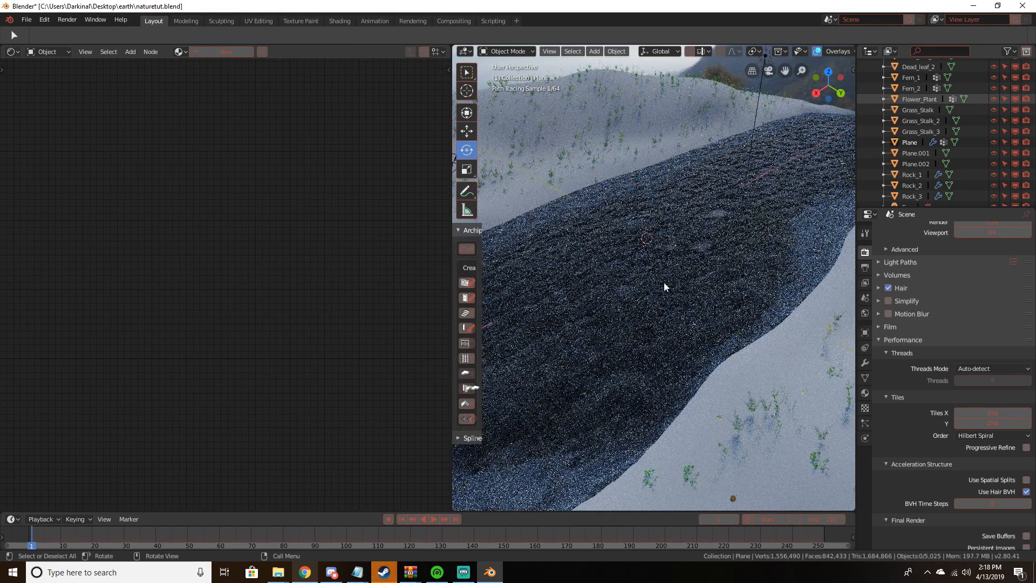
Toggle the viewport through Solid back to Rendered shading and select the lowered plane beneath the river
key(z)
click(780, 284)
middle_drag(597, 329, 620, 303)
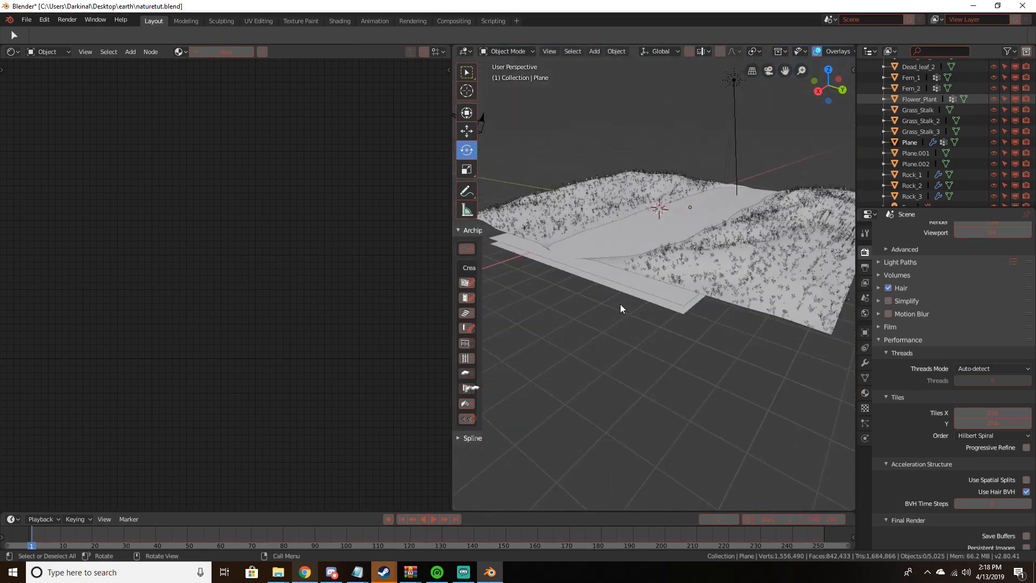
key(z)
click(619, 260)
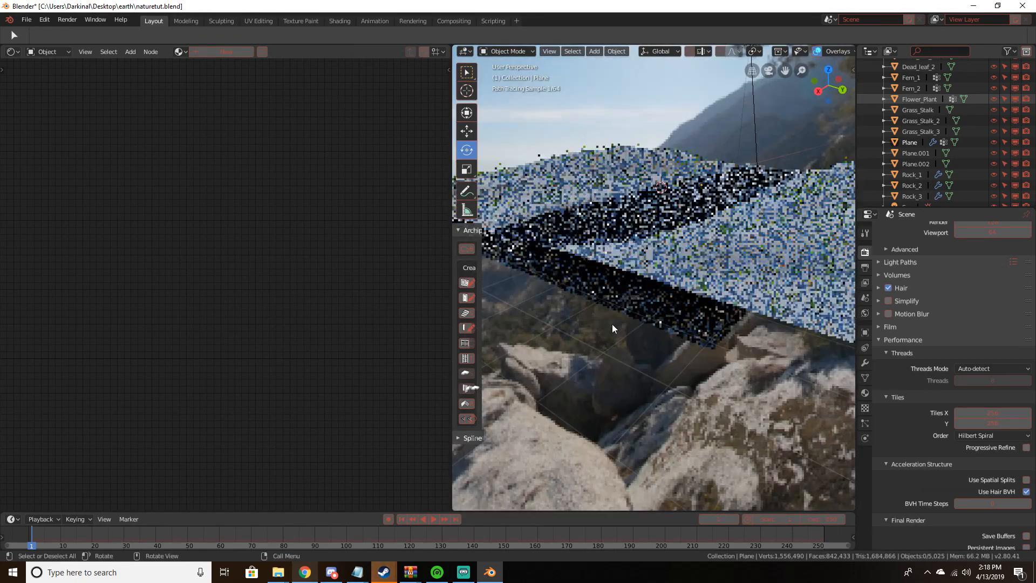
click(638, 317)
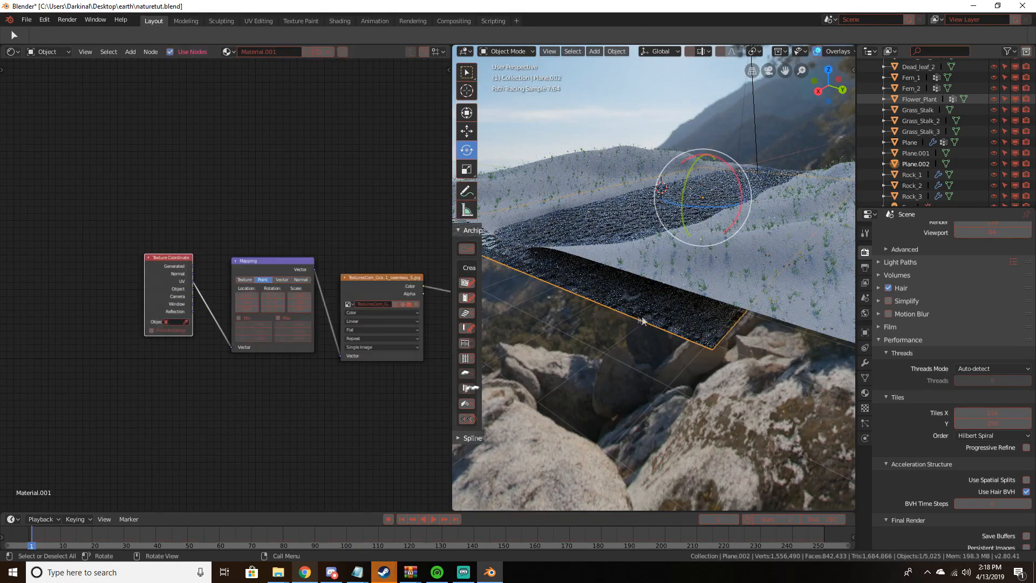
Move the lowered plane along the X axis so its gravel texture extends out from under the valley
mouse_move(642, 317)
middle_down()
mouse_move(576, 344)
mouse_move(705, 294)
middle_up()
scroll(576, 345, down, 5)
key(g)
key(x)
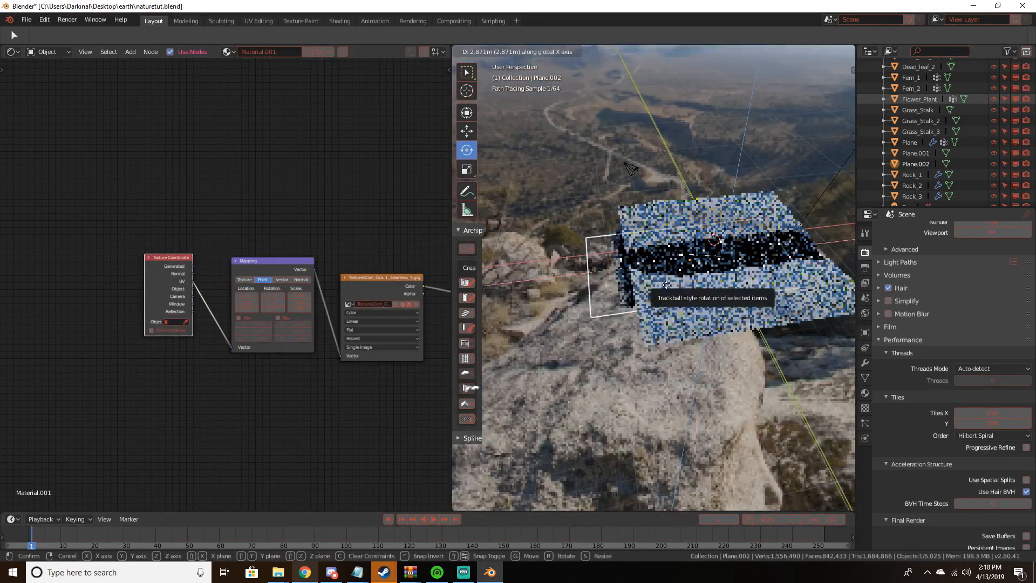
click(577, 291)
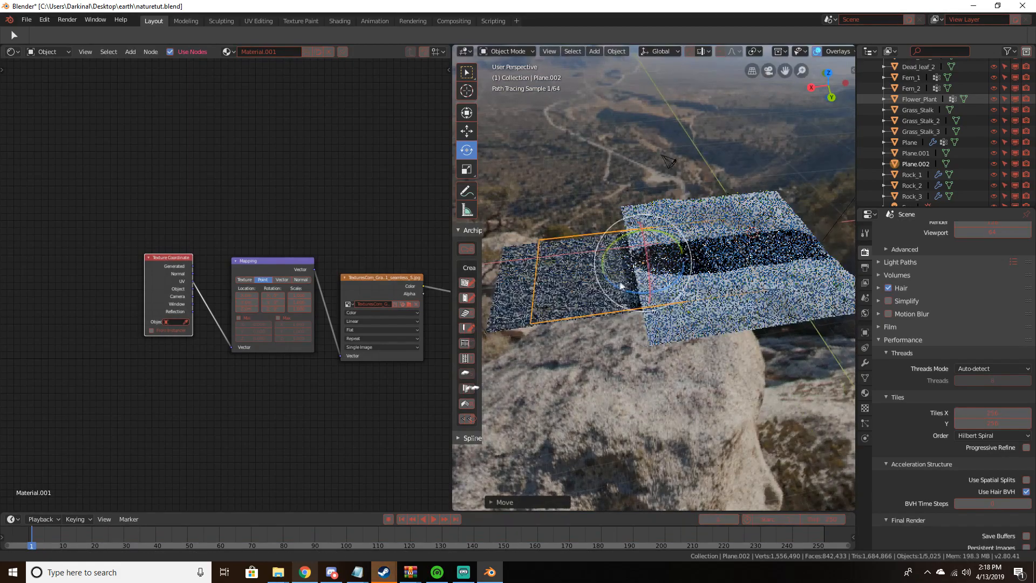
scroll(628, 297, up, 8)
scroll(629, 298, down, 3)
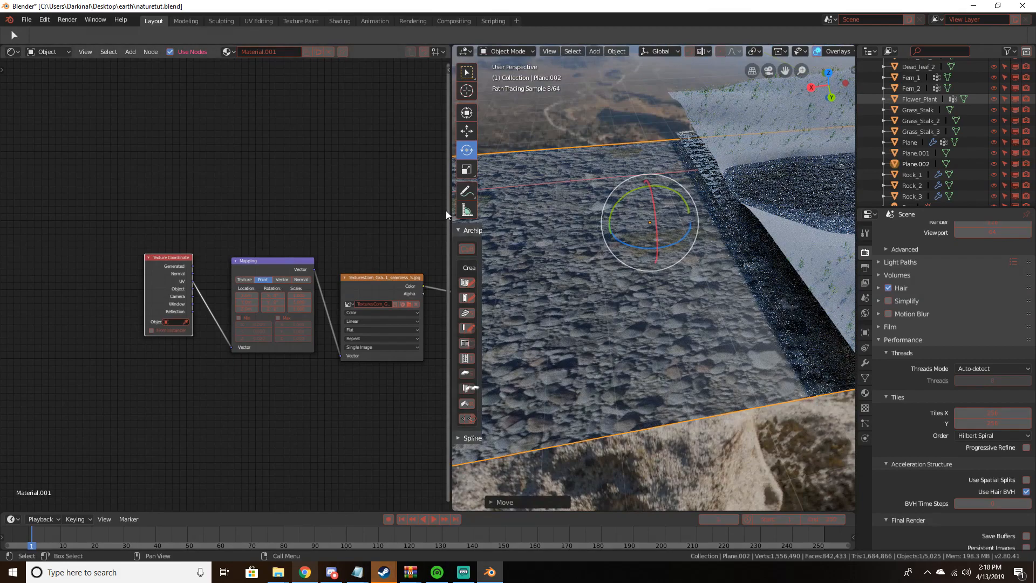
Widen the 3D viewport and change the node editor area to the Image Editor
drag(447, 215, 353, 232)
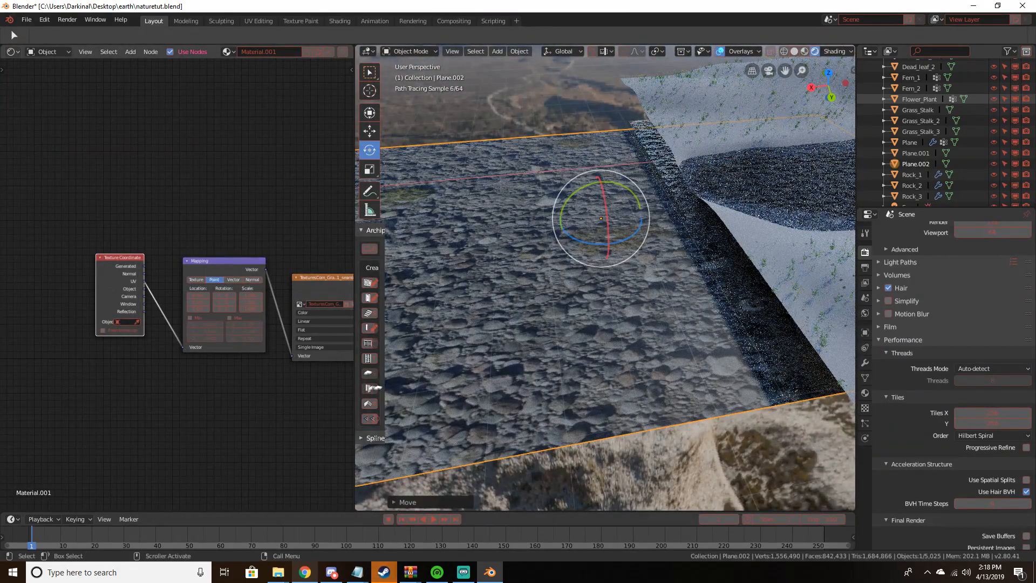
click(13, 52)
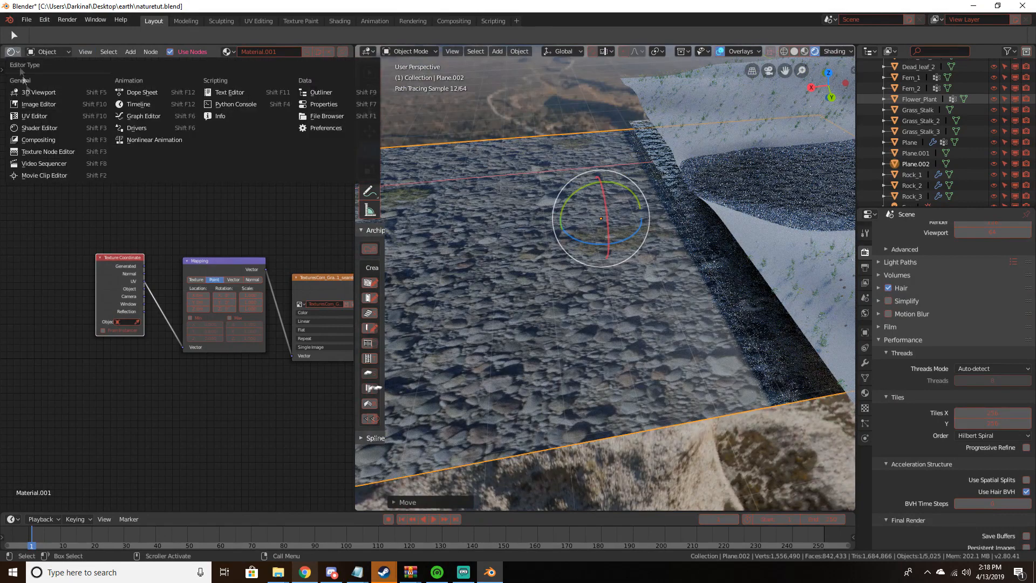
click(39, 106)
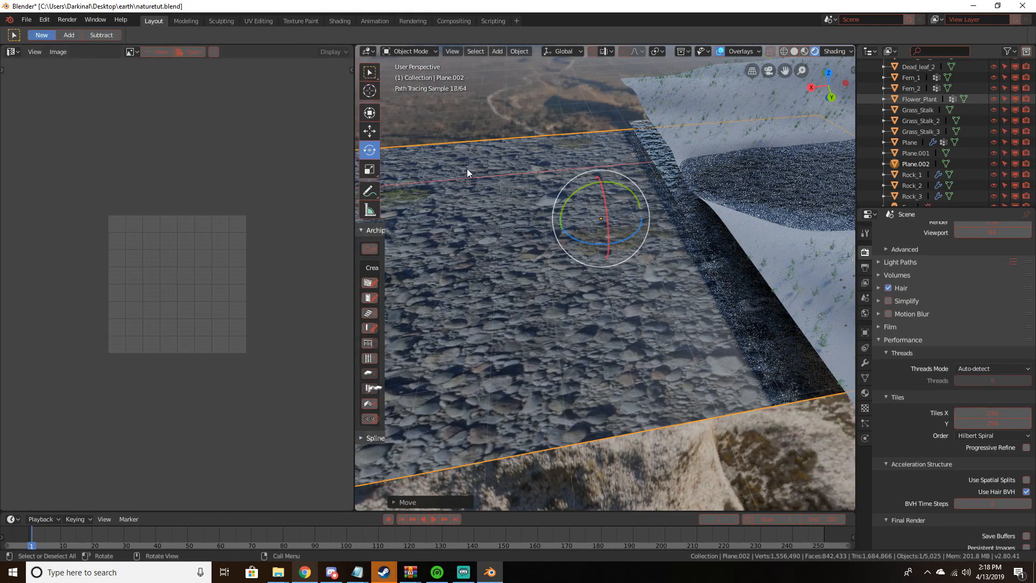
Enter Edit Mode on the lowered plane and scale all its UVs up about 2 times
key(Tab)
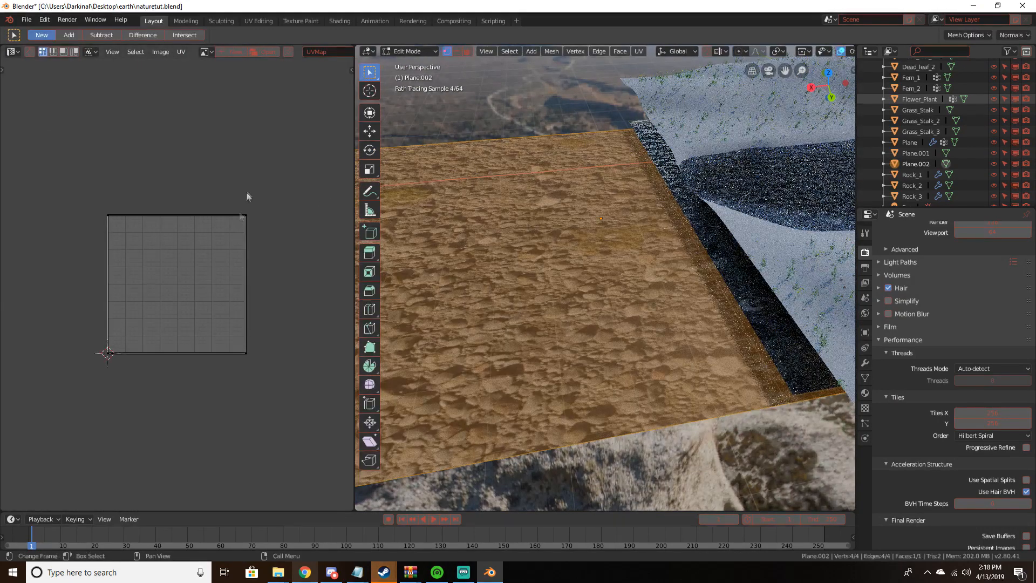
key(a)
key(s)
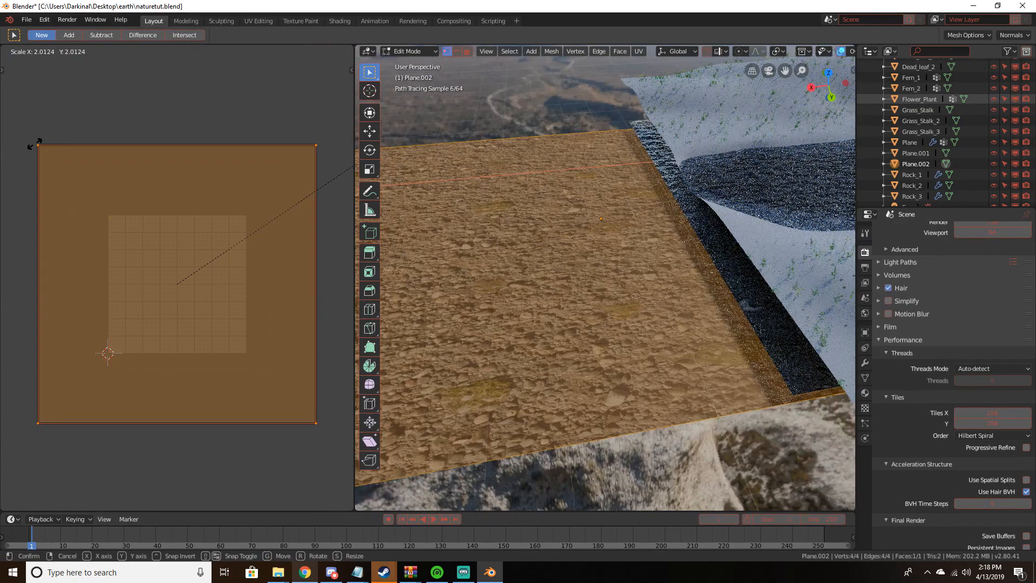
click(32, 144)
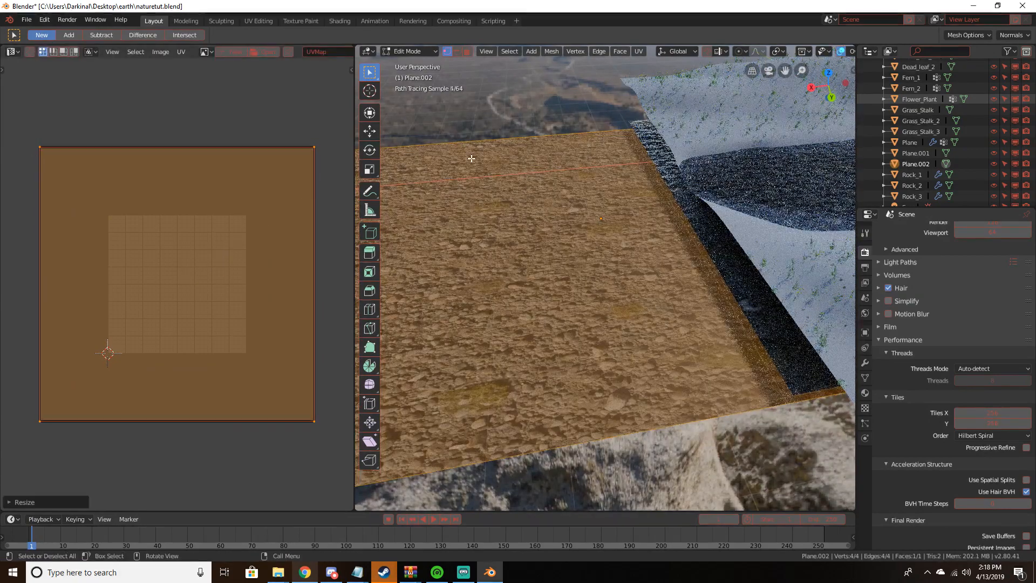
Scale the lowered plane's UVs down along the Y axis to adjust the gravel's proportions
scroll(471, 158, down, 4)
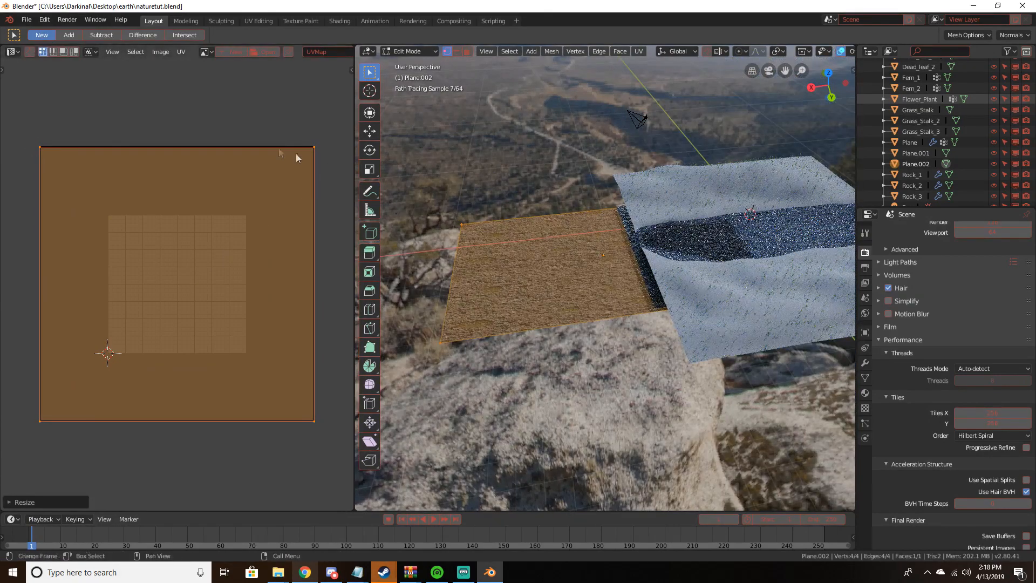
key(s)
key(y)
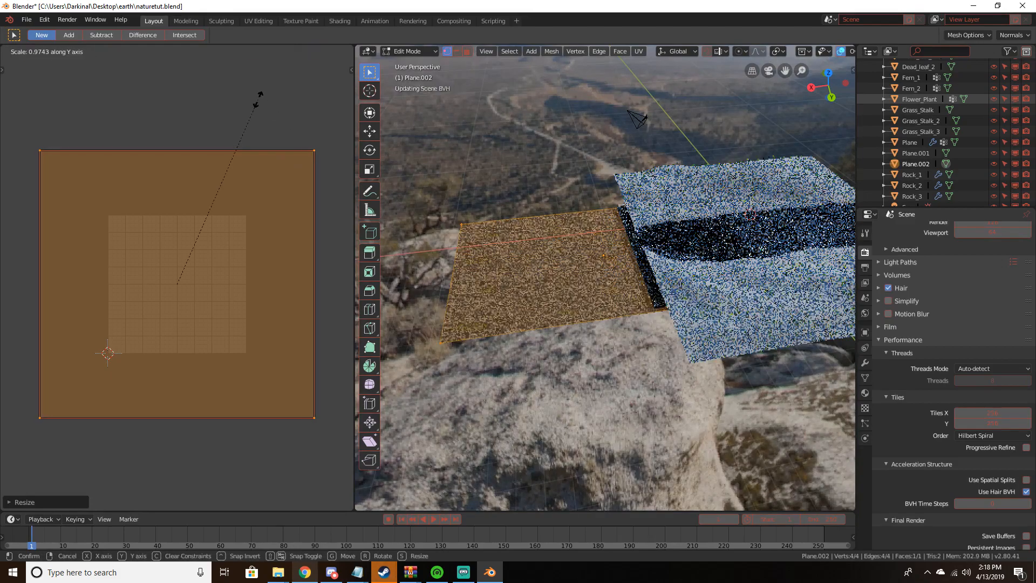
click(254, 144)
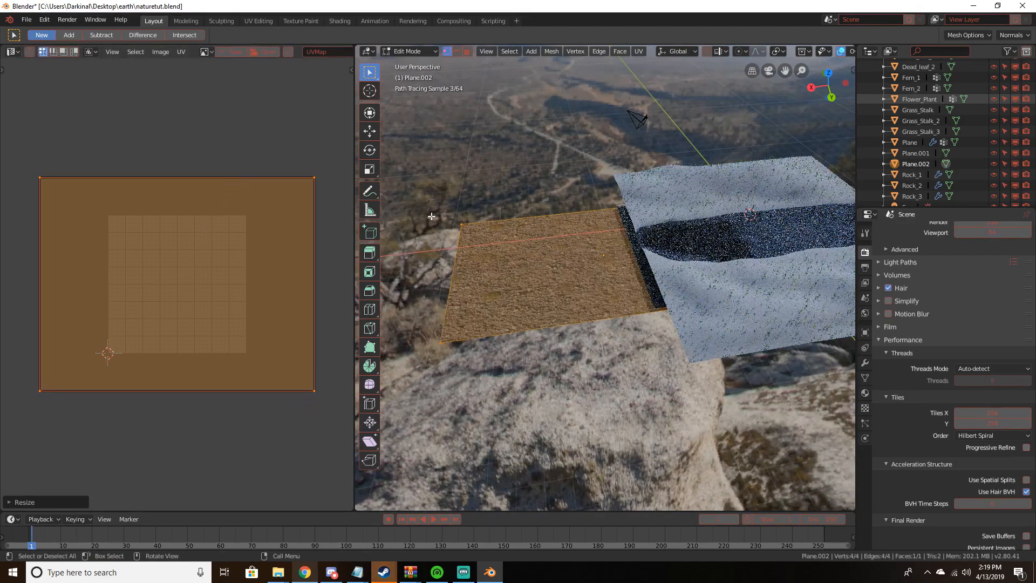
scroll(441, 219, up, 4)
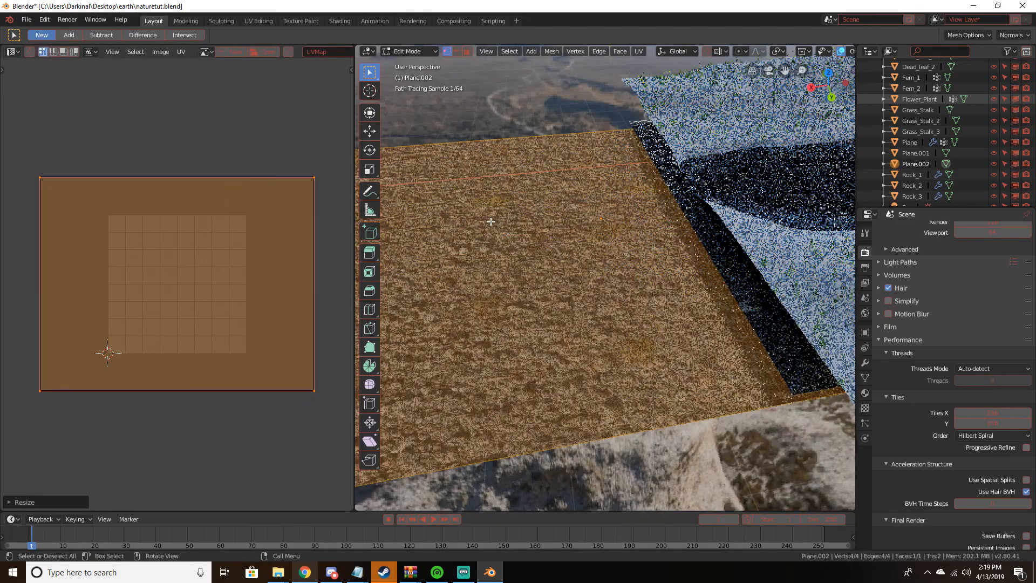
Change the UV editor area to the Shader Editor and return the lowered plane to Object Mode
click(12, 51)
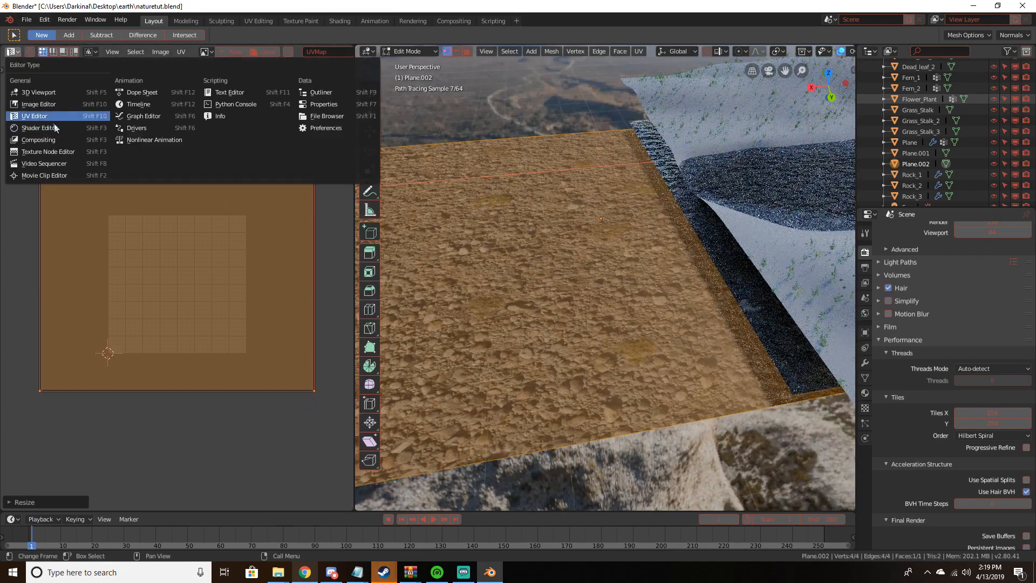
click(39, 128)
key(Tab)
Move the lowered plane about -10.9 m along the X axis, back under the valley, working in Solid shading
scroll(543, 226, down, 8)
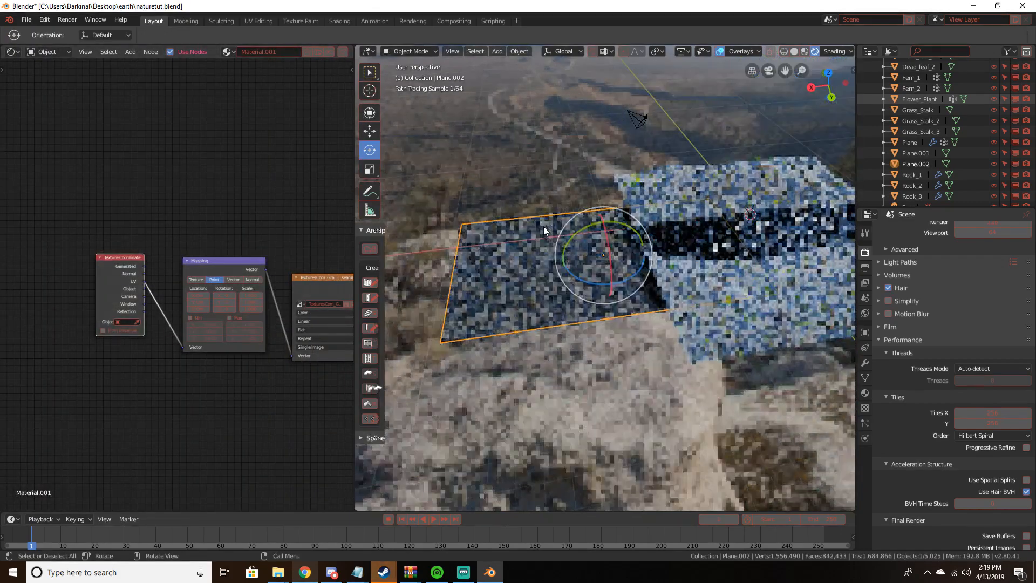
key(z)
click(656, 244)
scroll(666, 258, up, 5)
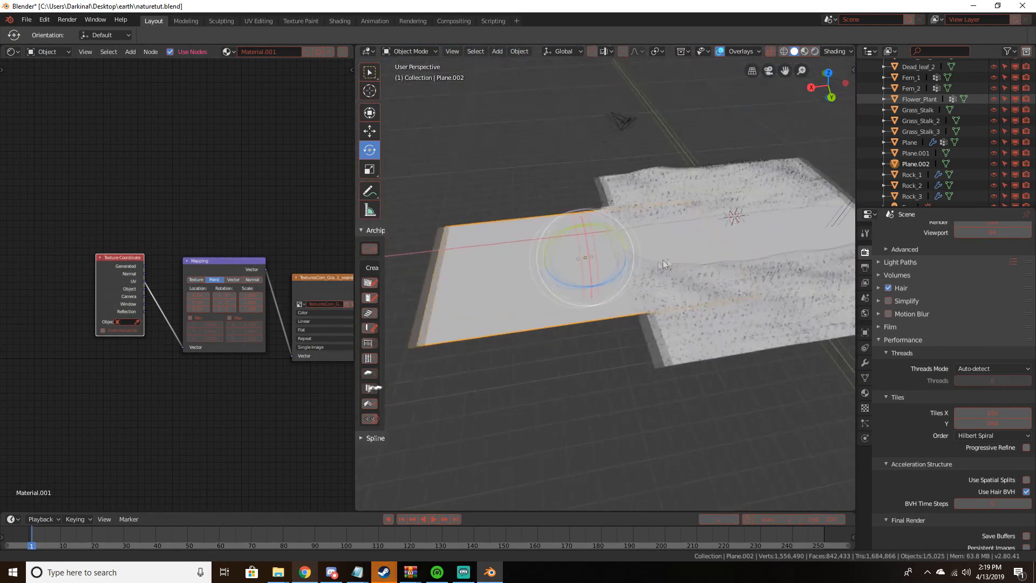
shift+middle_drag(663, 260, 568, 284)
key(g)
key(x)
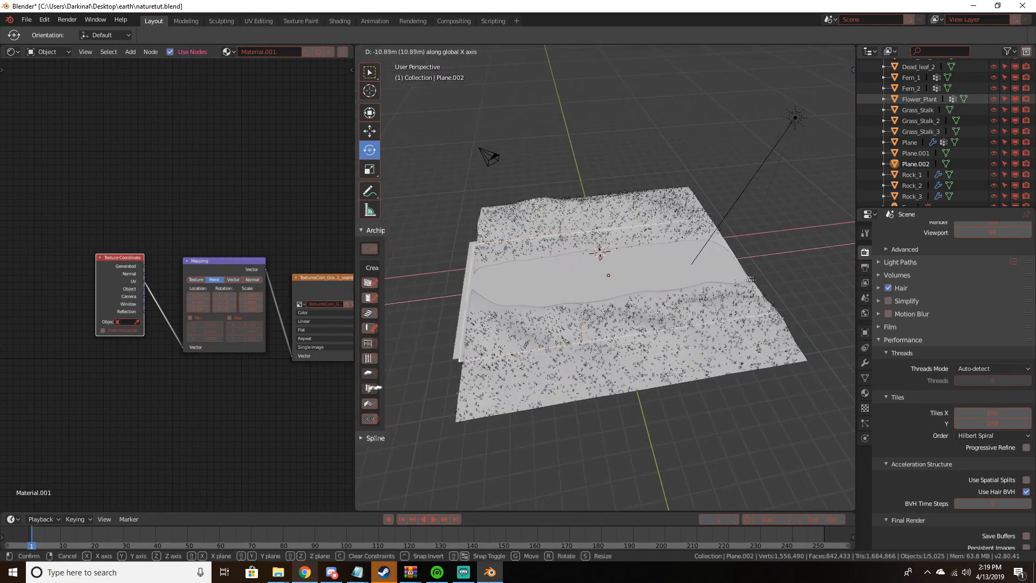
click(746, 284)
Preview the river up close in Rendered shading, returning to Solid shading when done
scroll(748, 283, up, 5)
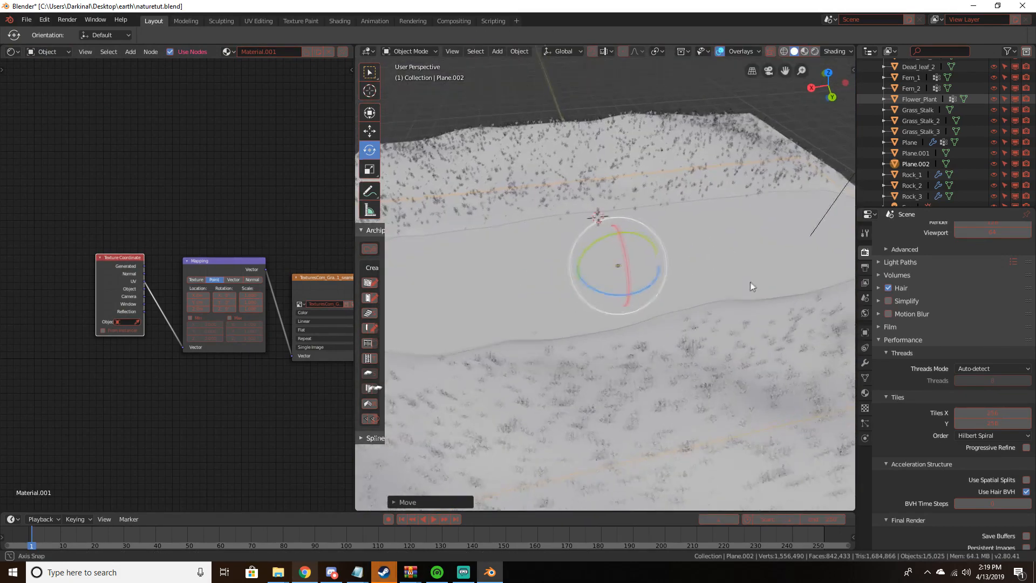
key(z)
click(758, 216)
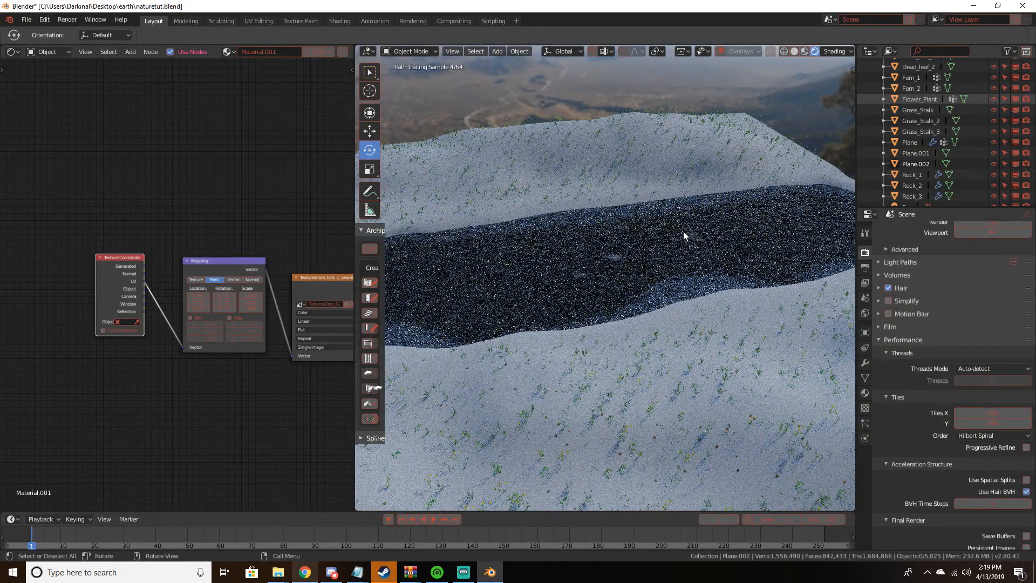
scroll(701, 241, up, 2)
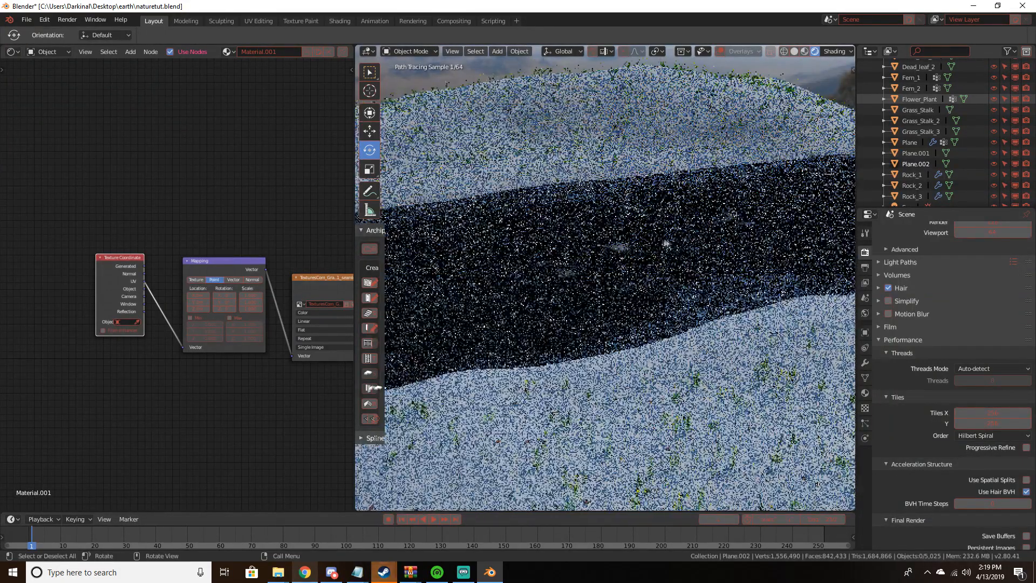
key(z)
click(761, 245)
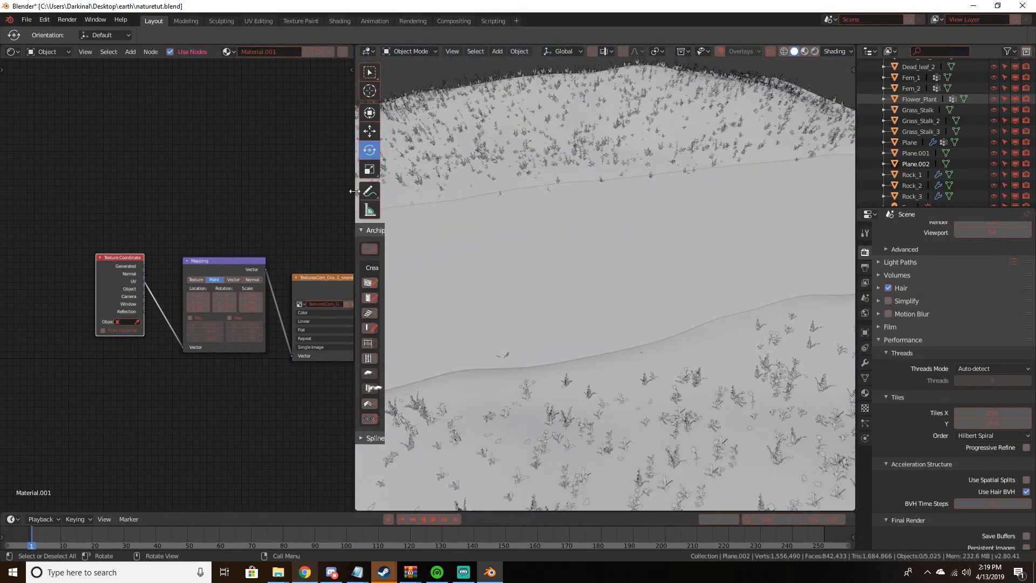
drag(353, 191, 120, 188)
scroll(413, 217, down, 5)
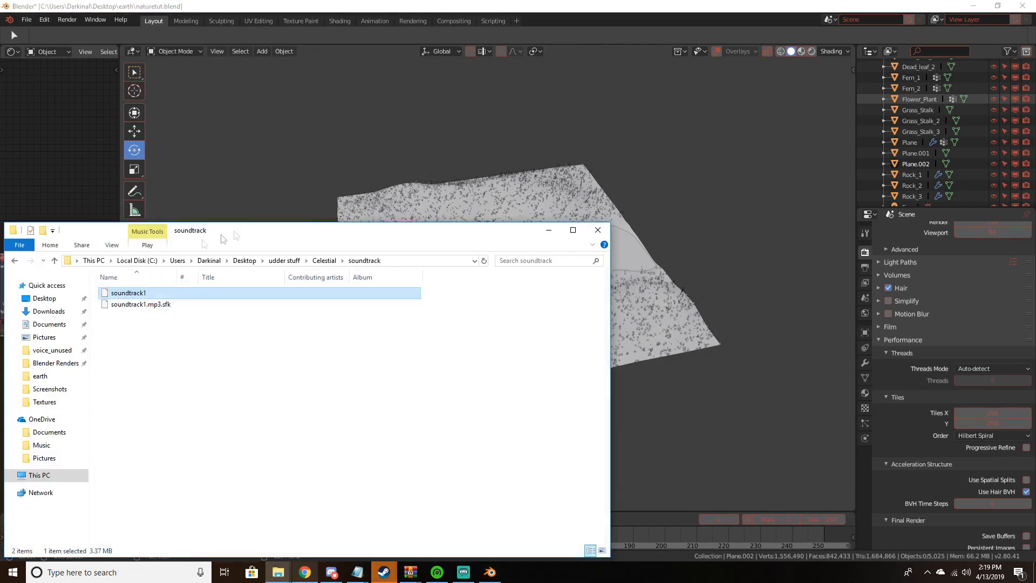
drag(255, 234, 0, 238)
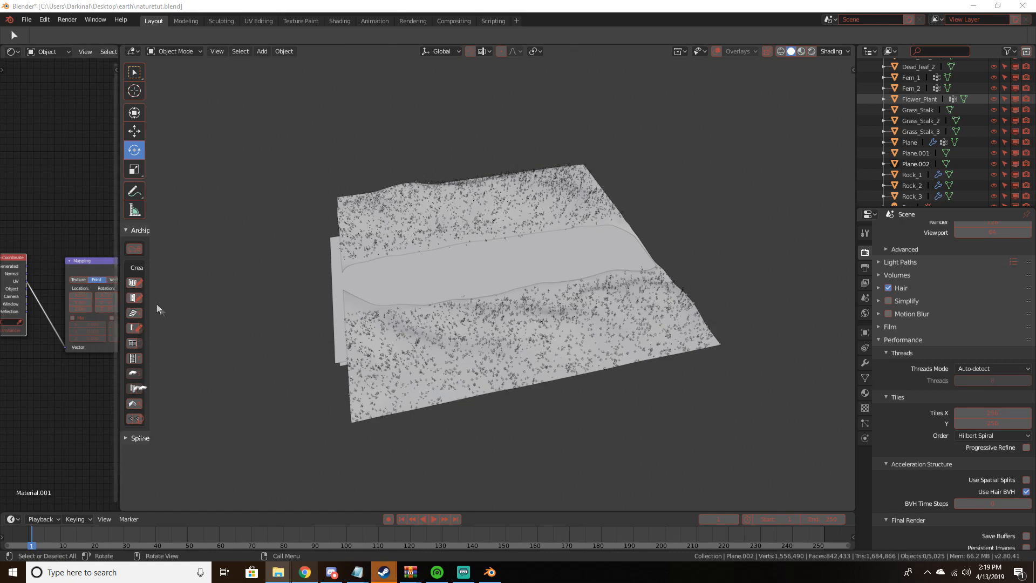
Show the viewport overlays, enlarge the node editor and create a new material for the selected valley terrain
click(419, 360)
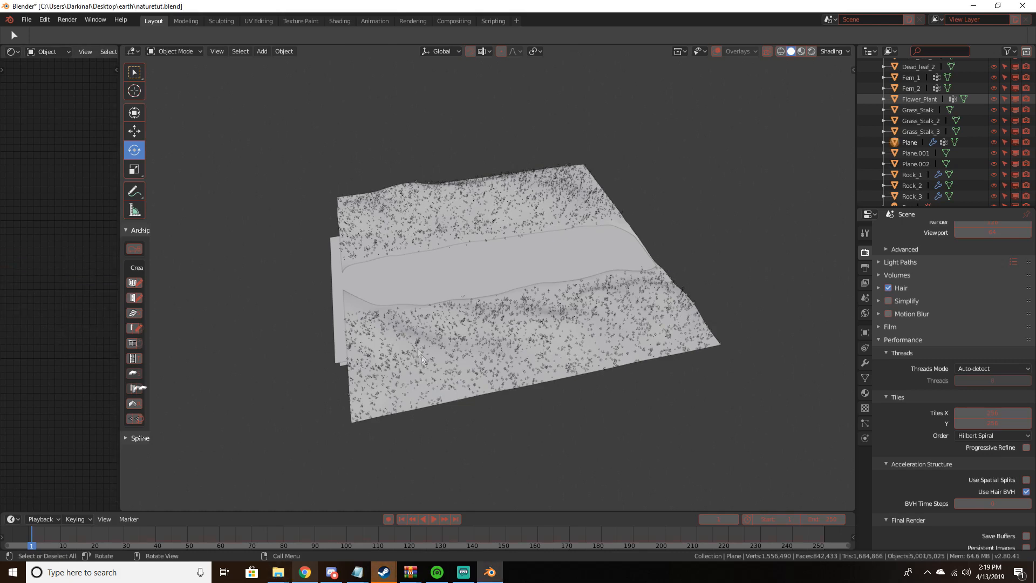
click(717, 51)
drag(120, 115, 320, 124)
scroll(460, 164, up, 7)
scroll(461, 163, down, 5)
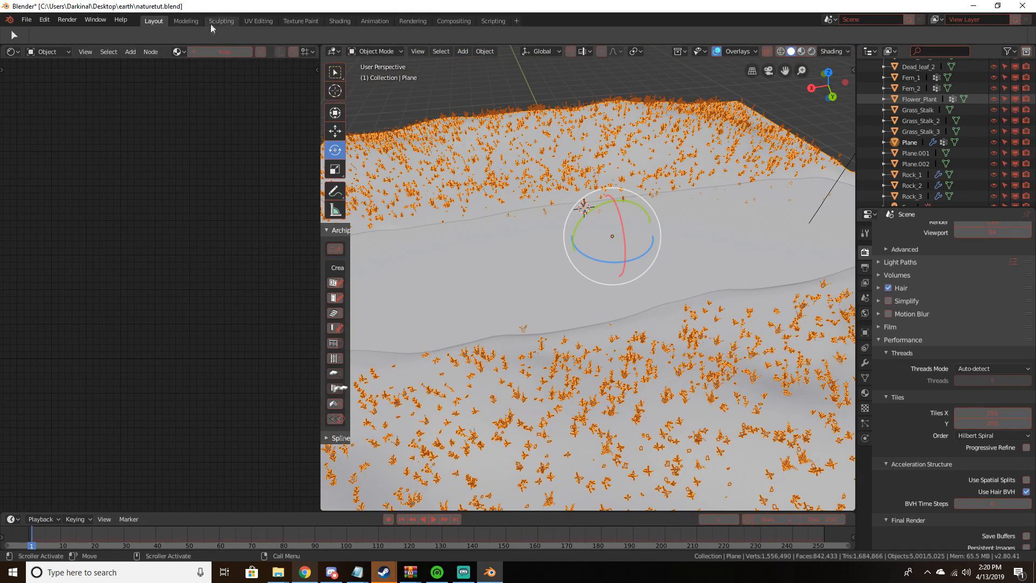
click(220, 51)
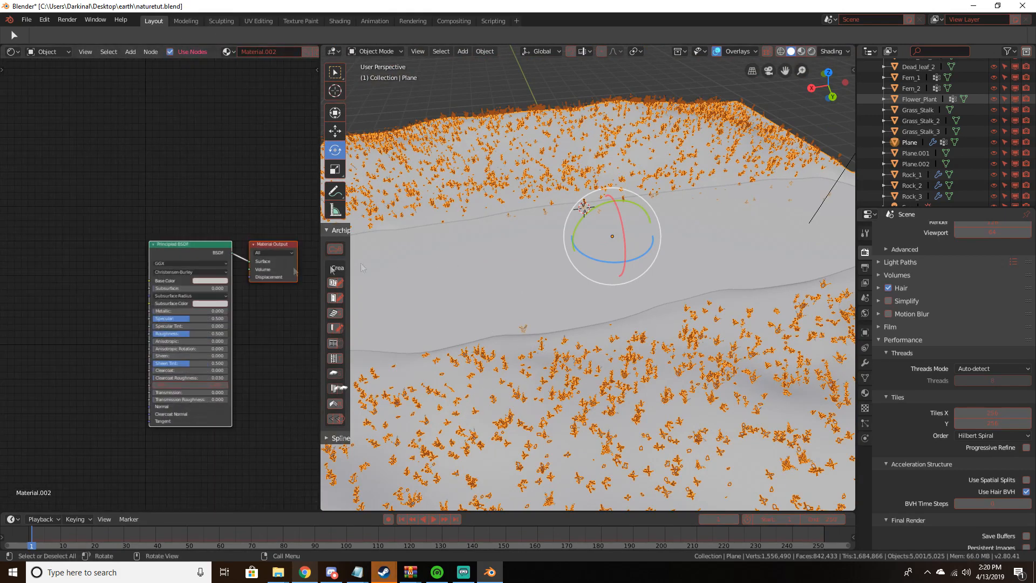
Add a linked Texture Coordinate, Mapping and Image Texture setup to the terrain's Principled BSDF and spread the nodes apart
key(ctrl+t)
middle_drag(171, 221, 68, 217)
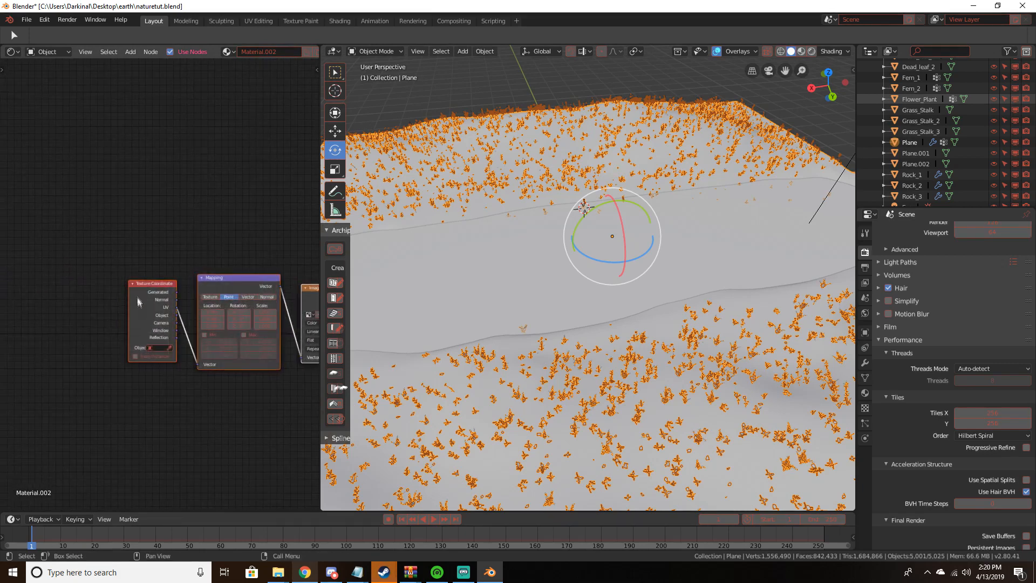
drag(156, 283, 2, 191)
drag(239, 278, 117, 193)
middle_drag(227, 237, 148, 227)
drag(247, 278, 209, 258)
Load river_Diffuse.png from the river folder into the Image Texture node and space out the surrounding nodes
click(204, 263)
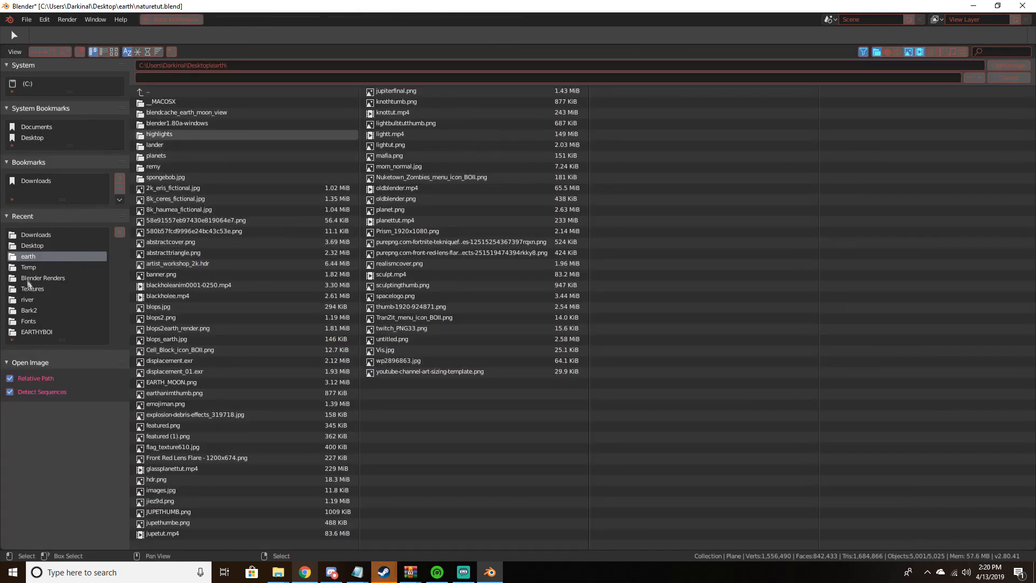
click(26, 299)
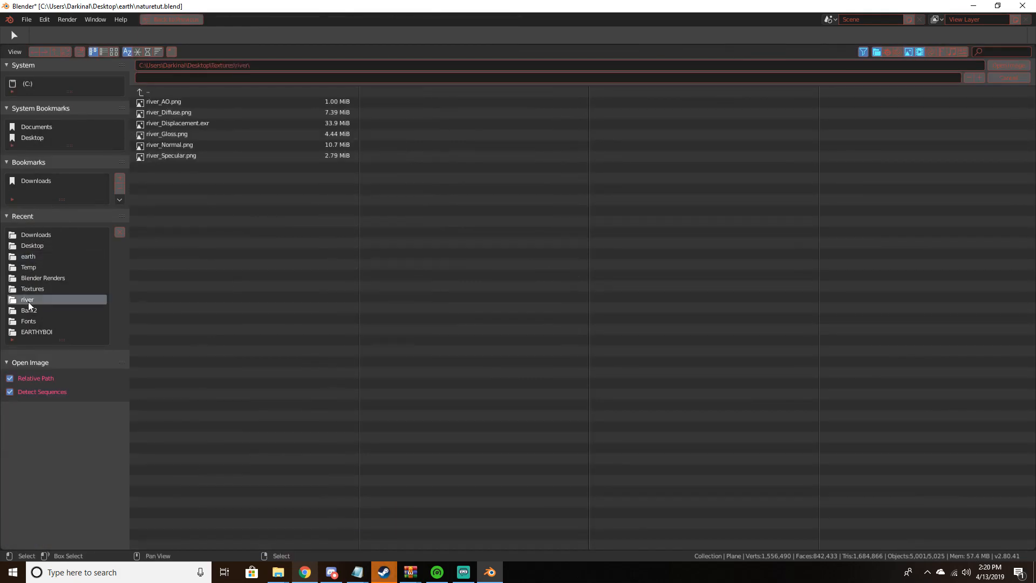
double_click(180, 111)
middle_drag(182, 110, 2, 316)
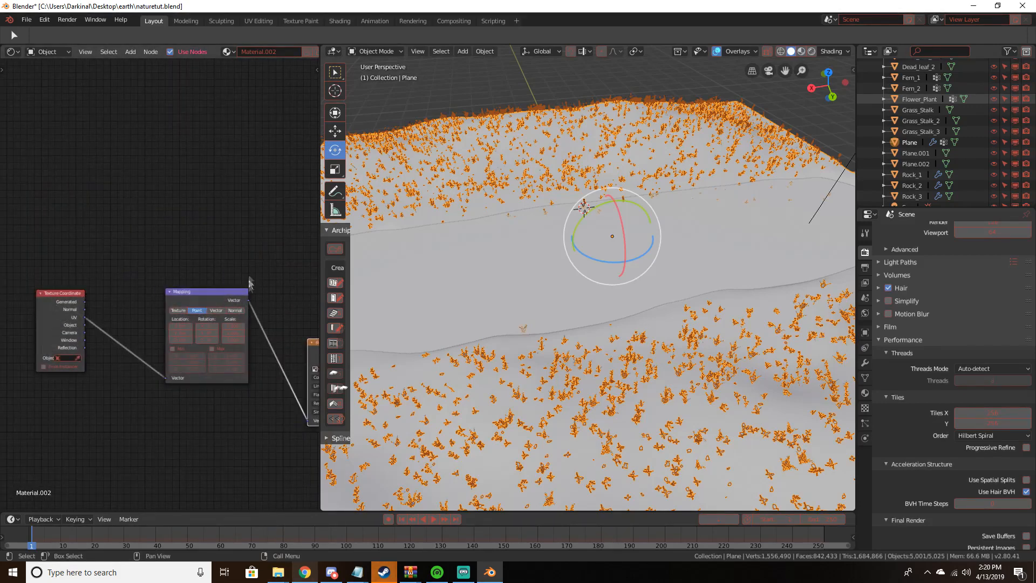
drag(214, 300, 184, 293)
middle_drag(238, 266, 108, 248)
drag(202, 331, 247, 272)
middle_drag(249, 308, 203, 247)
Duplicate the diffuse Image Texture node below the original and load river_Normal.png into the copy
key(shift+d)
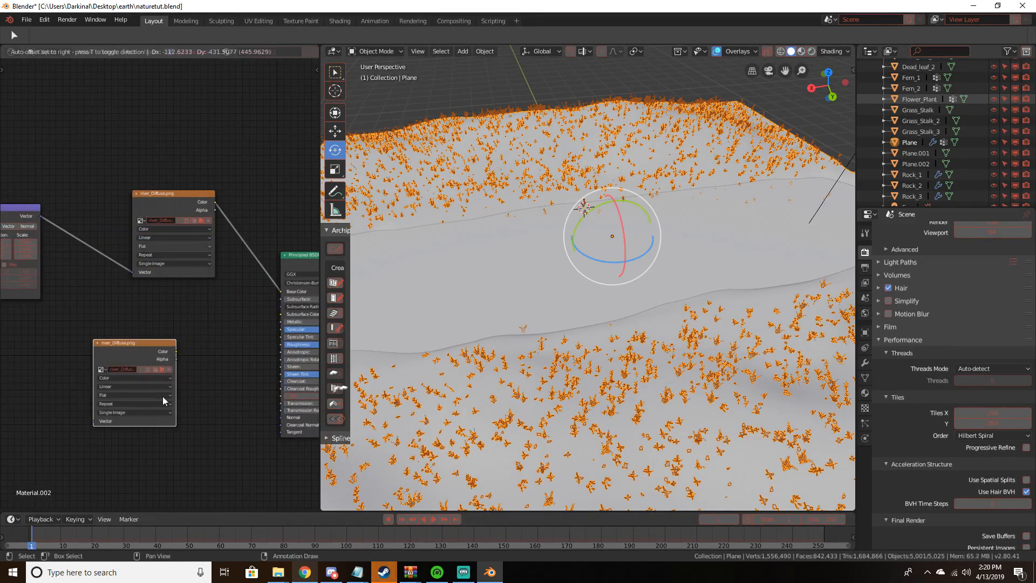
click(163, 397)
click(132, 379)
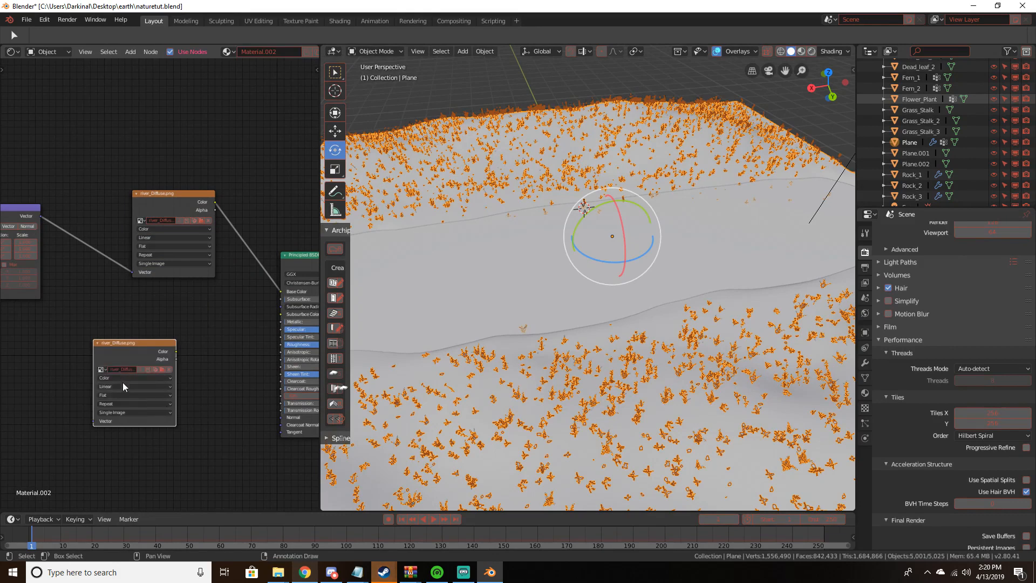
click(162, 369)
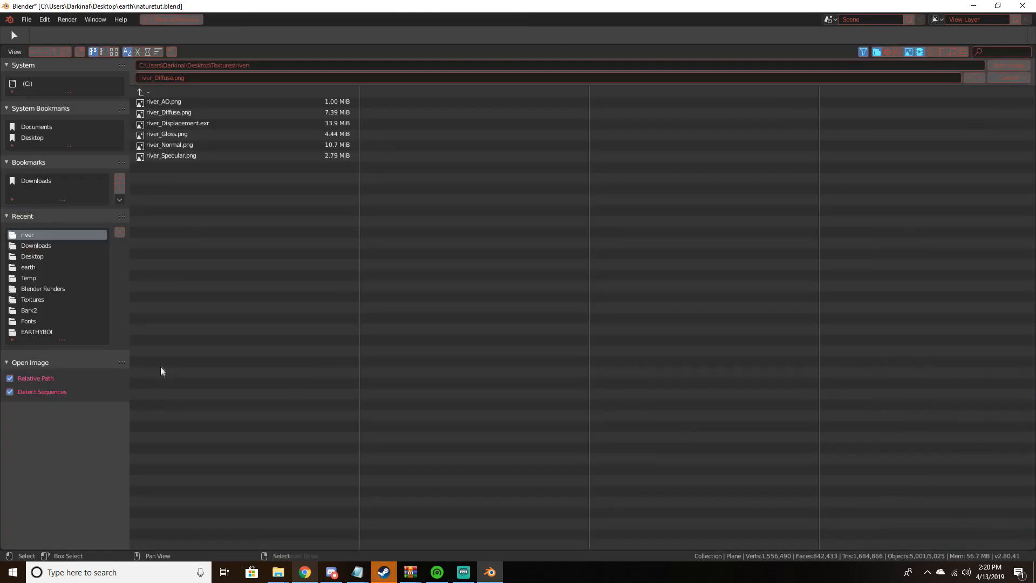
double_click(177, 145)
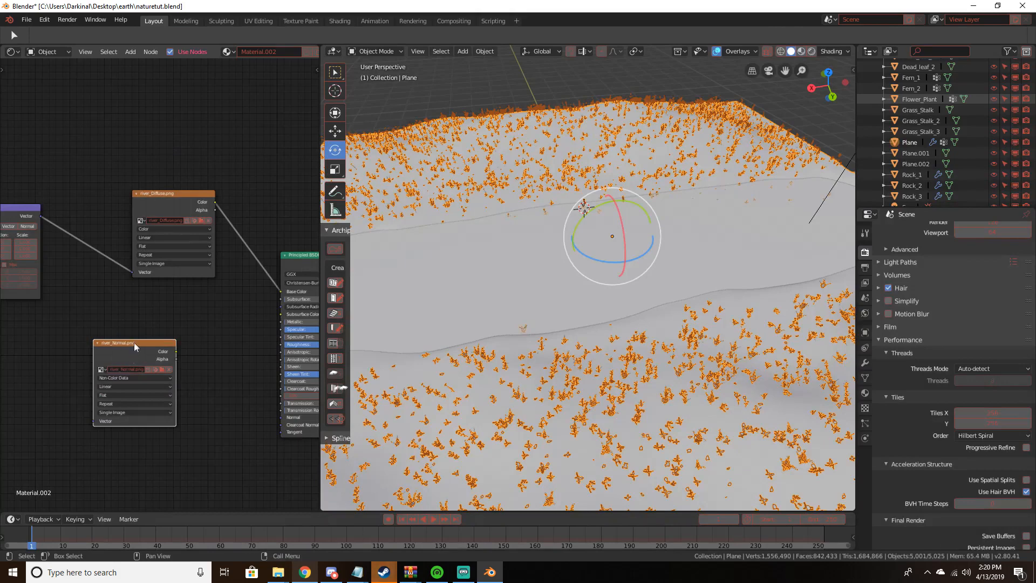
drag(134, 342, 70, 363)
Add a Normal Map node and connect river_Normal.png's color through it to the Principled BSDF's Normal input
key(shift+a)
click(192, 385)
text(normal)
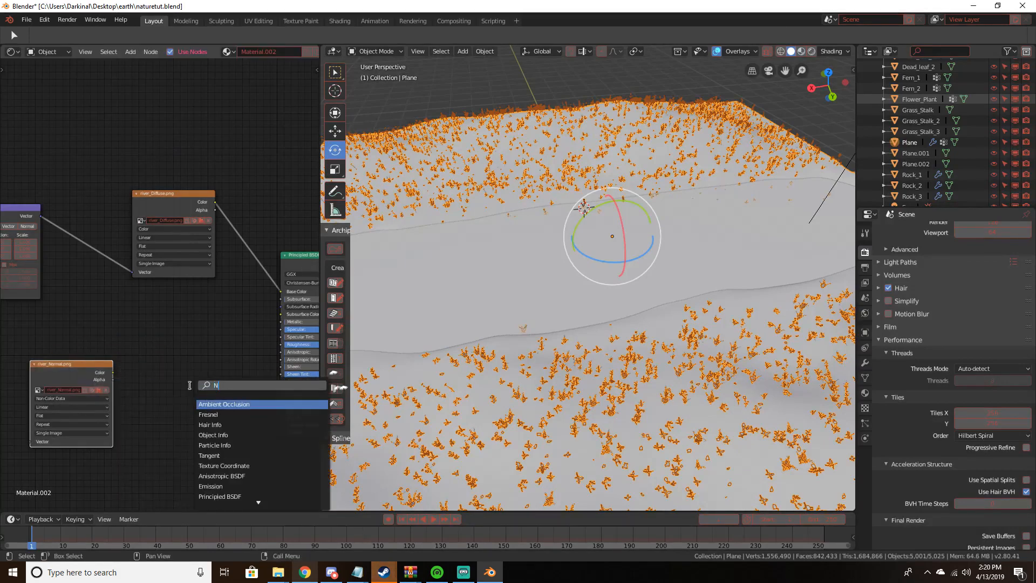
key(Down)
key(Return)
click(146, 368)
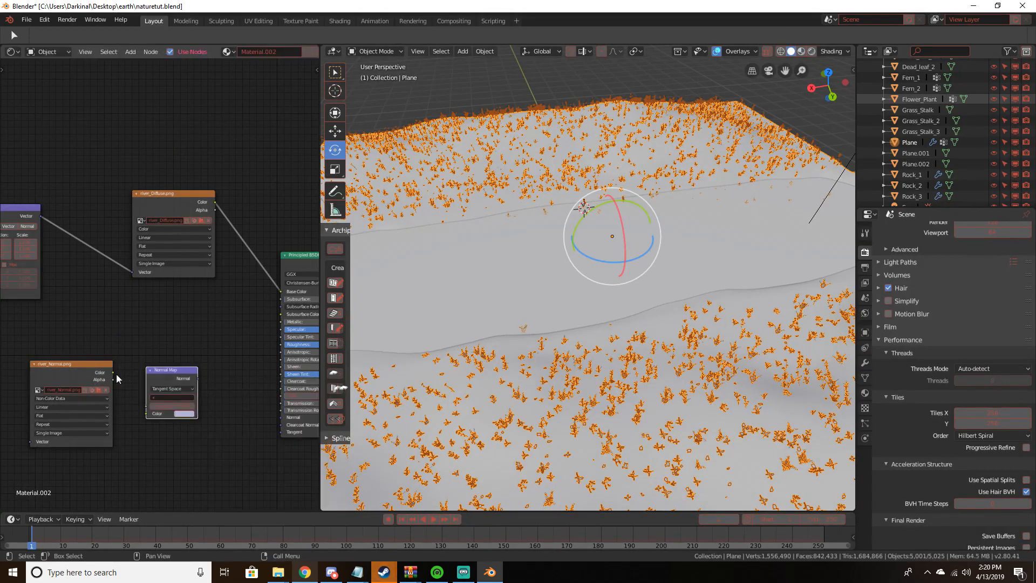
drag(112, 372, 145, 411)
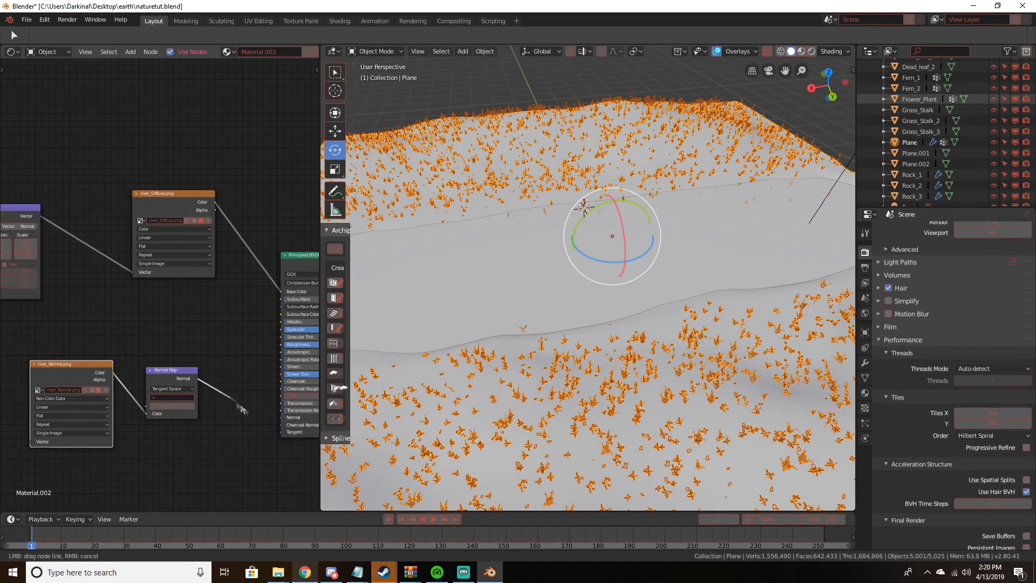
middle_drag(186, 391, 259, 412)
Move the river_Normal.png texture and Normal Map nodes lower to make room beneath the diffuse texture
drag(257, 402, 299, 454)
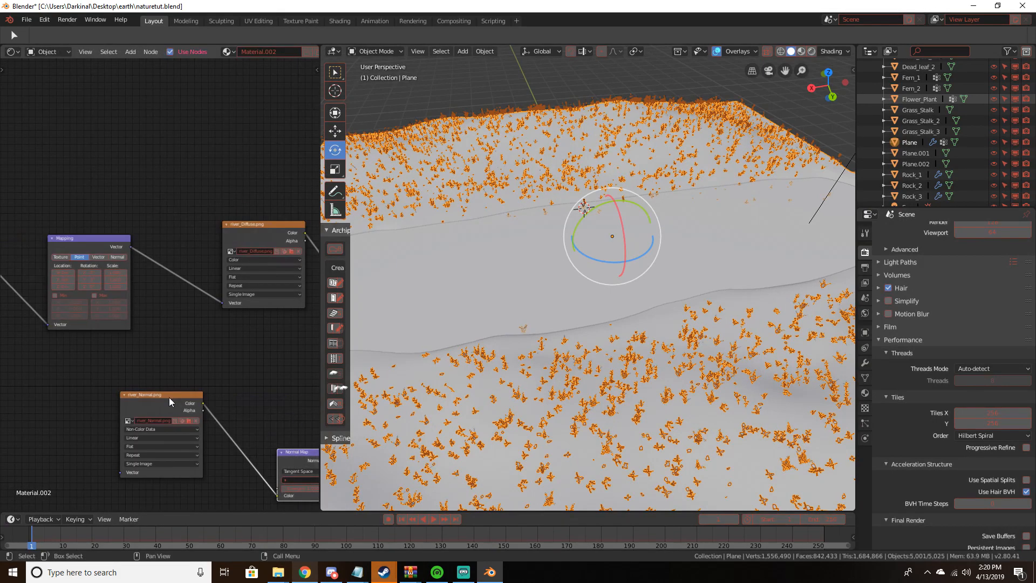
drag(169, 398, 171, 462)
scroll(173, 412, down, 4)
middle_drag(173, 414, 112, 350)
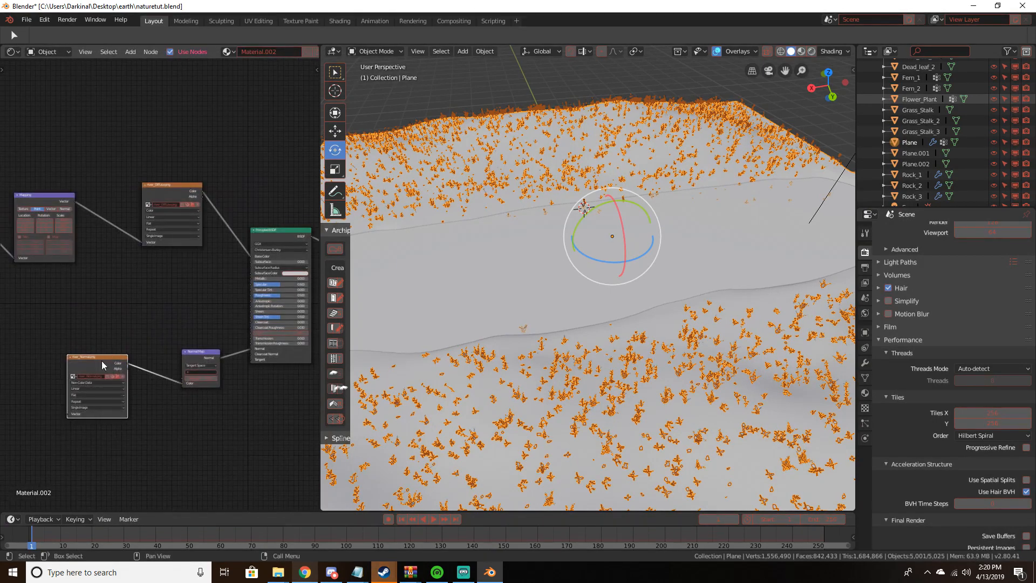
drag(102, 361, 102, 392)
drag(201, 352, 210, 380)
Duplicate the normal Image Texture node above the original and load river_Gloss.png into the copy
click(102, 395)
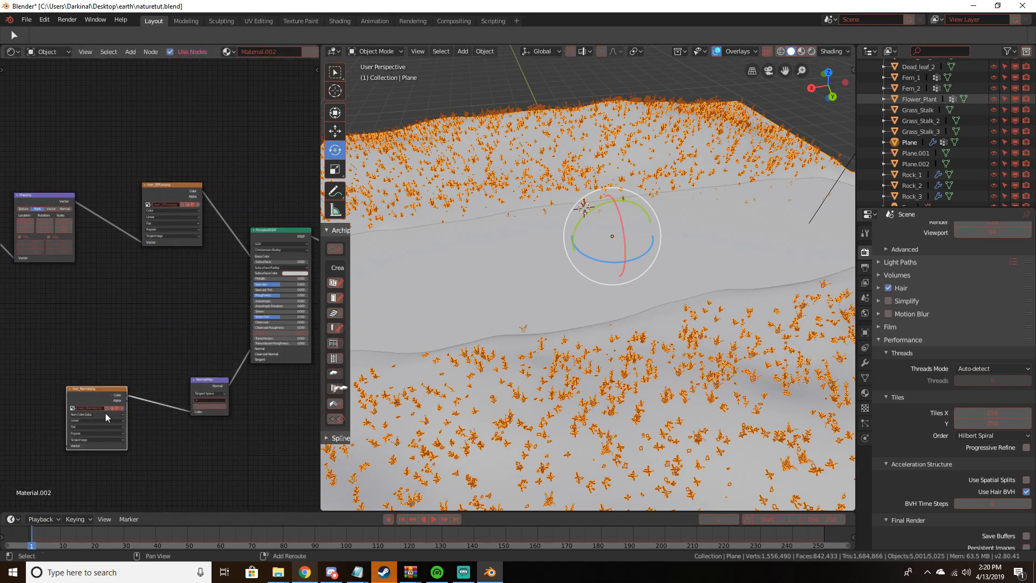
key(shift+d)
click(90, 319)
scroll(107, 304, up, 2)
middle_drag(108, 304, 143, 309)
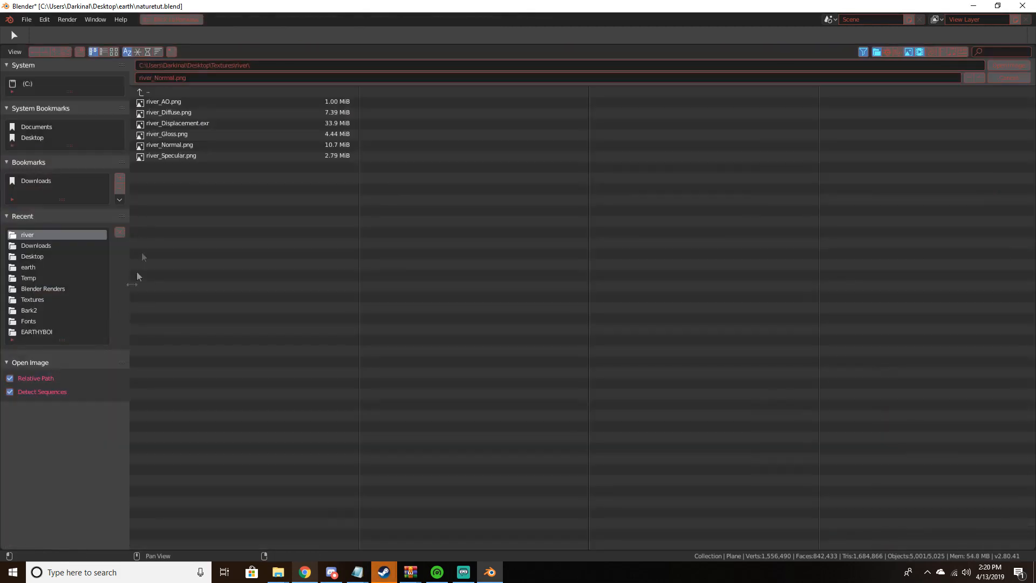
click(108, 322)
click(183, 135)
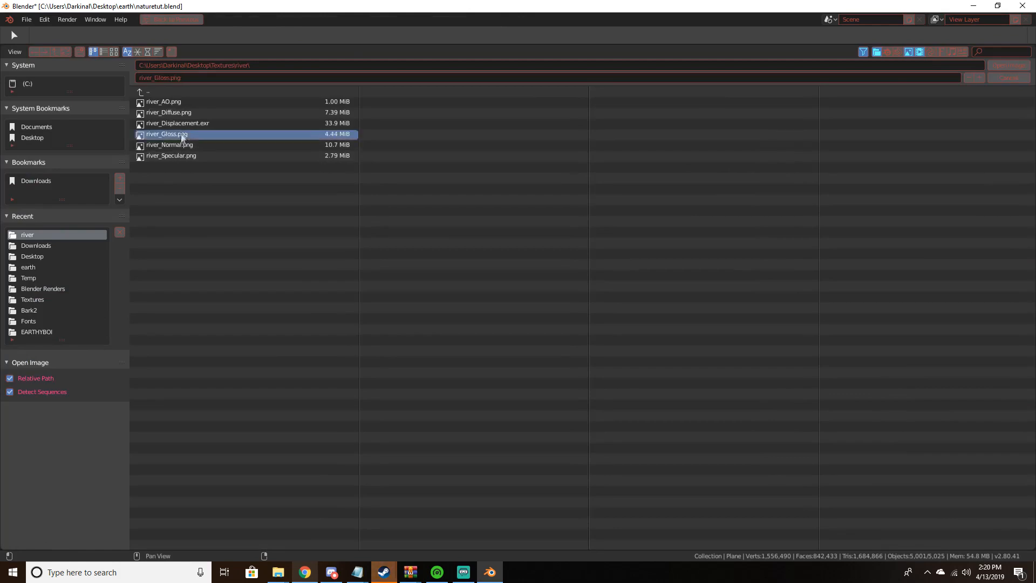
double_click(183, 138)
Add an Invert node and connect river_Gloss.png's color through it to the Principled BSDF's Roughness input
scroll(138, 307, down, 2)
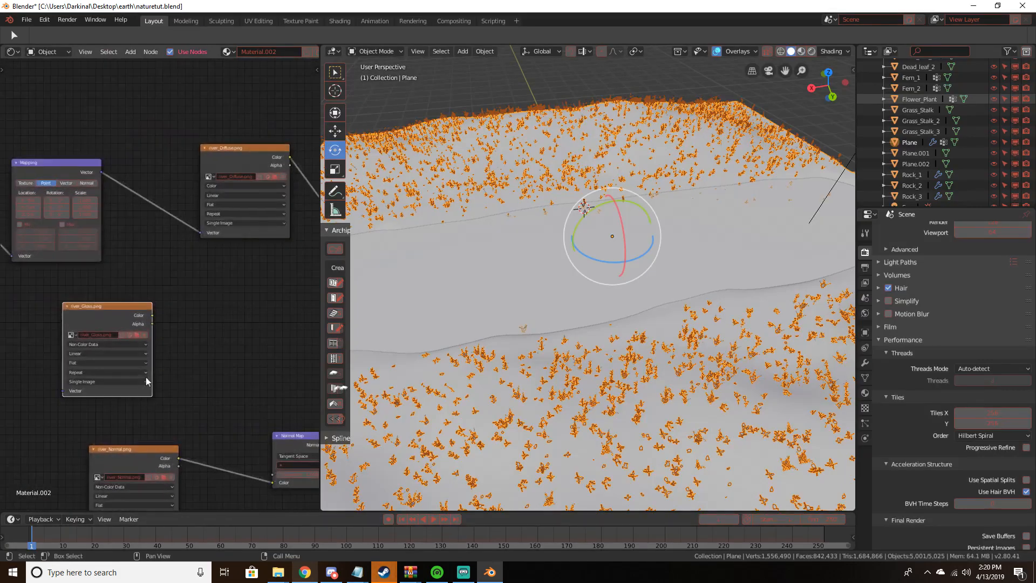
scroll(142, 375, up, 6)
scroll(211, 357, down, 6)
middle_drag(192, 311, 149, 301)
key(shift+a)
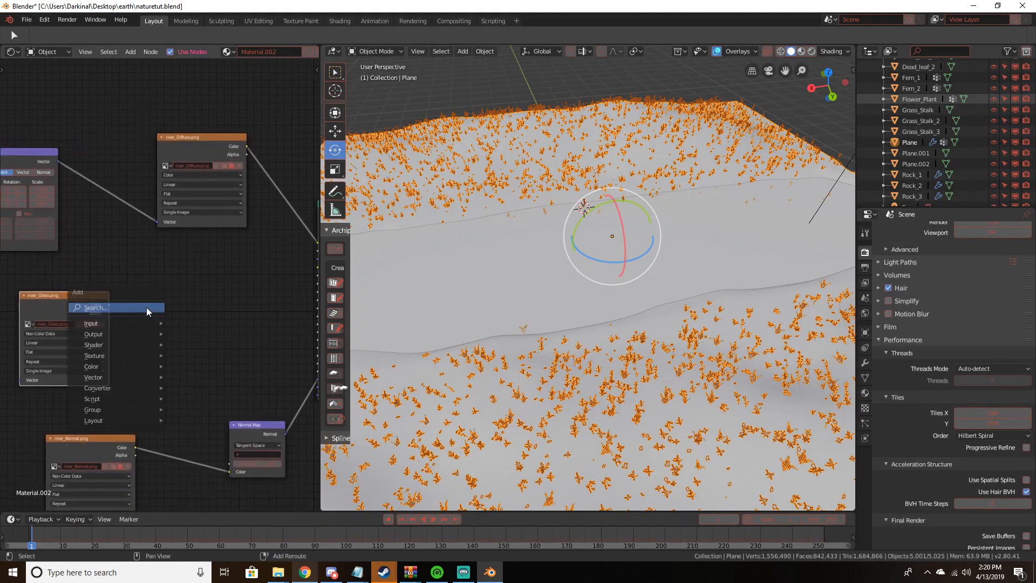
click(147, 306)
text(inv)
key(Return)
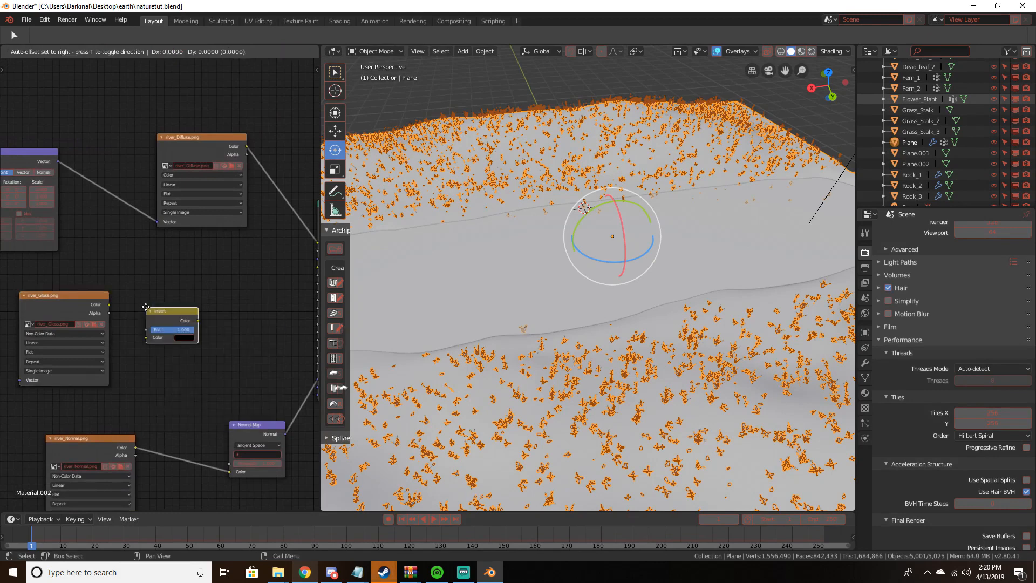
click(147, 305)
drag(109, 304, 149, 338)
middle_drag(162, 346, 88, 348)
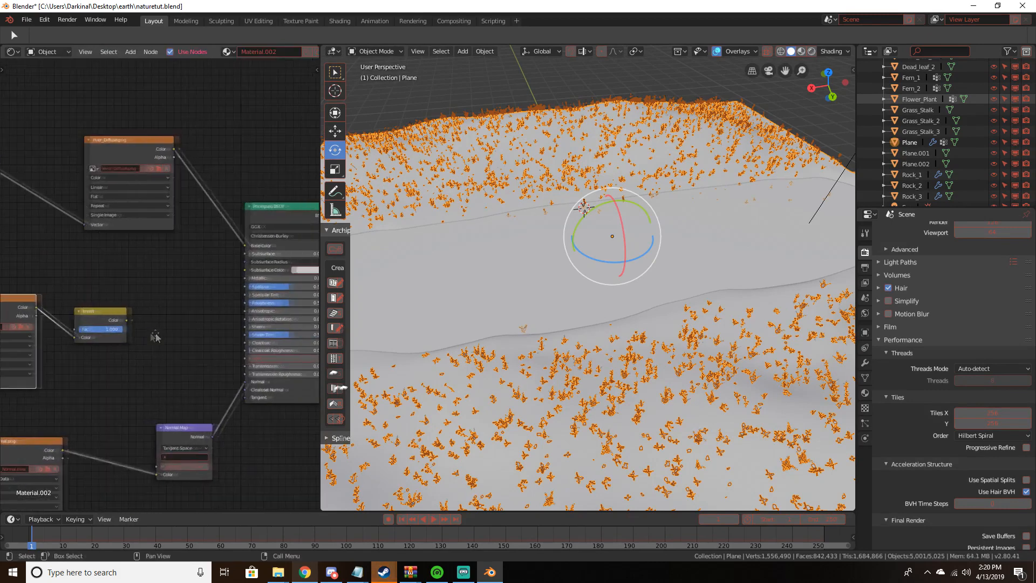
drag(126, 320, 248, 304)
Reposition the Invert and river_Gloss.png nodes lower, between the diffuse and normal texture rows
middle_drag(89, 347, 11, 324)
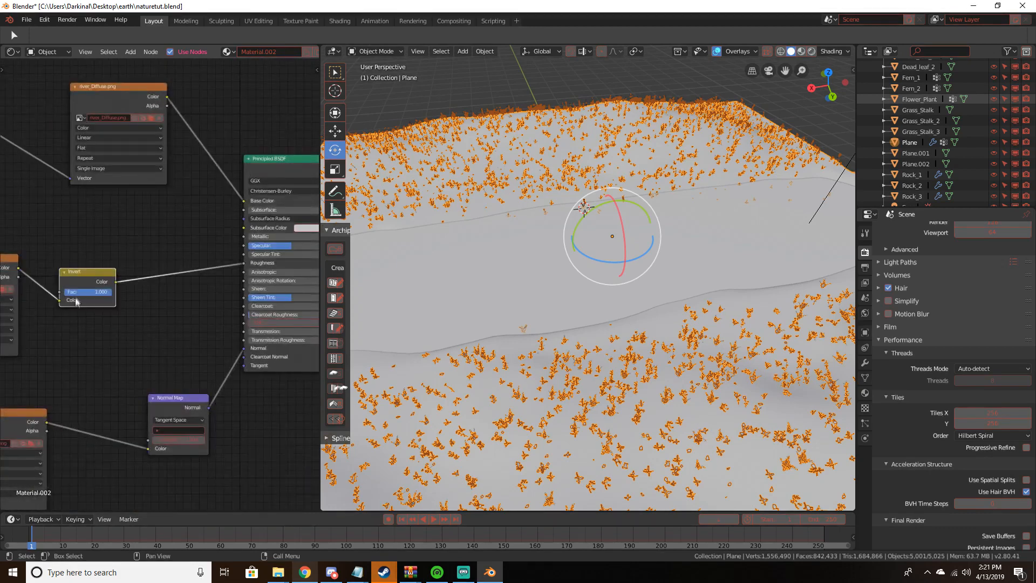
drag(79, 275, 135, 308)
middle_drag(135, 309, 206, 317)
drag(37, 268, 45, 301)
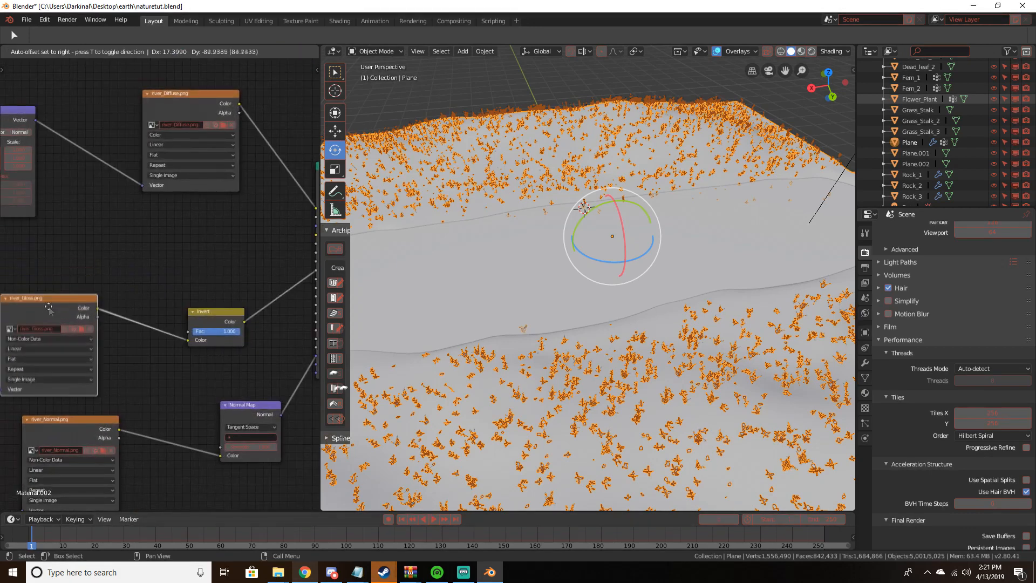
Duplicate the river_Gloss.png Image Texture node and load river_Specular.png into the copy
scroll(44, 301, down, 2)
middle_drag(44, 301, 123, 307)
key(shift+d)
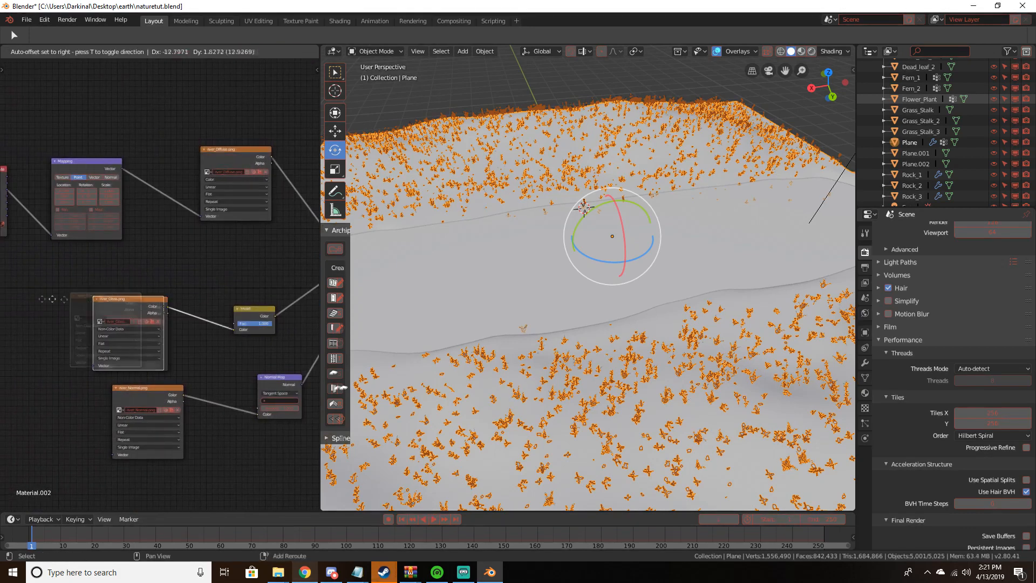
click(71, 332)
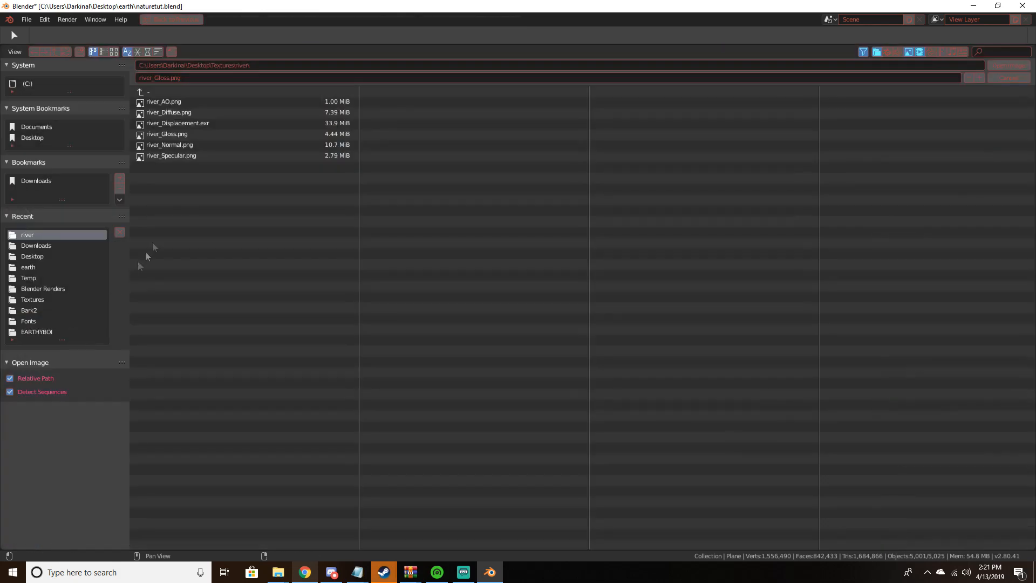
double_click(191, 158)
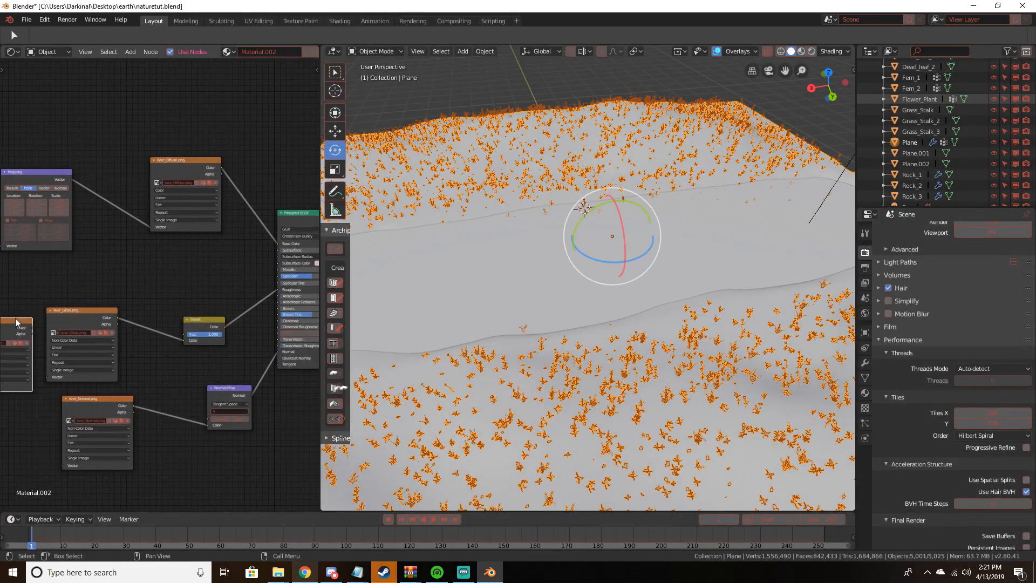
Place the river_Specular.png node between the diffuse and gloss textures and connect its color to the Principled BSDF's Specular input
drag(16, 323, 157, 256)
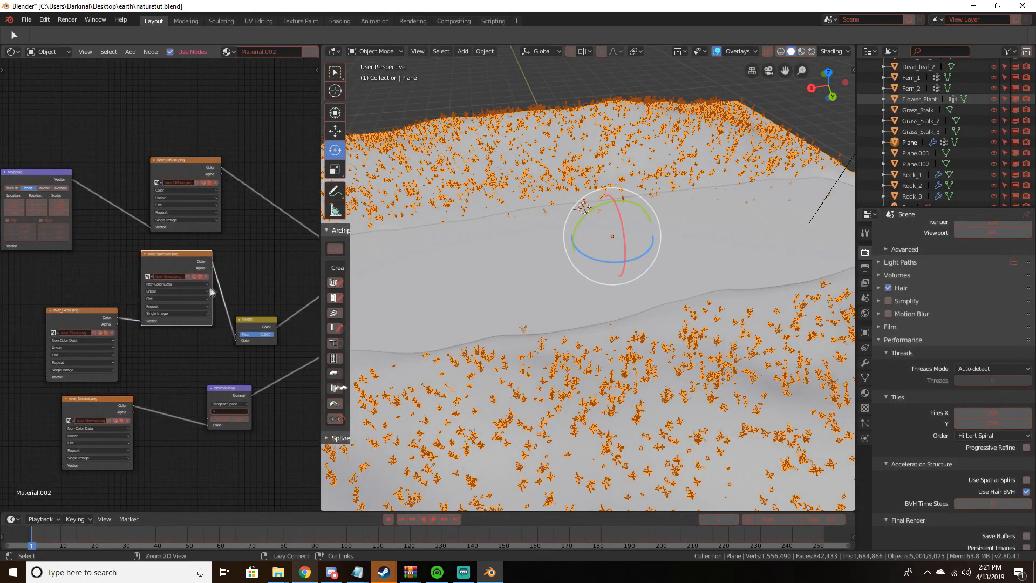
key(ctrl+z)
drag(12, 326, 186, 262)
drag(285, 282, 284, 277)
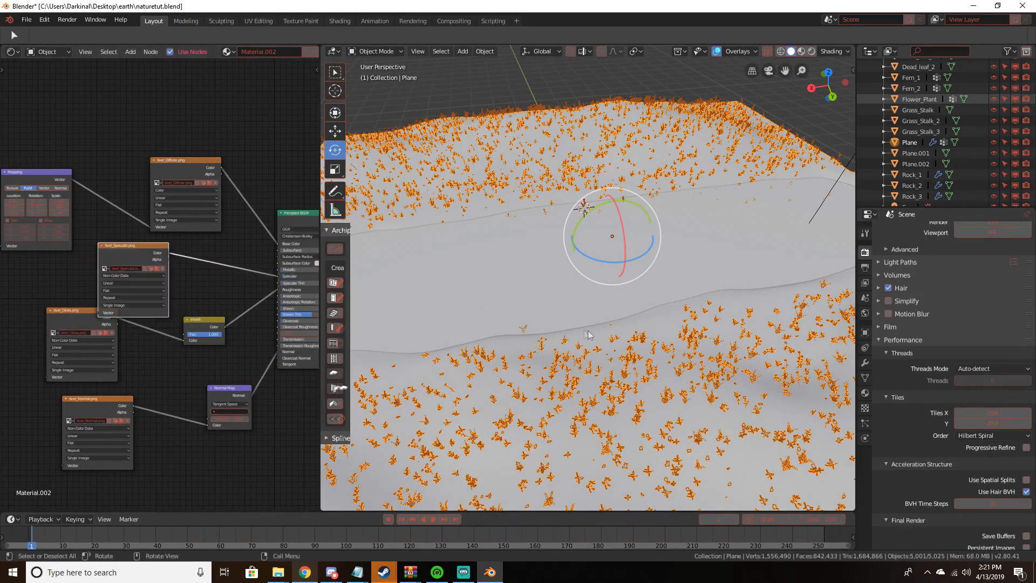
Show the 3D viewport in Rendered shading and switch the node editor area to the UV Editor
key(z)
click(599, 297)
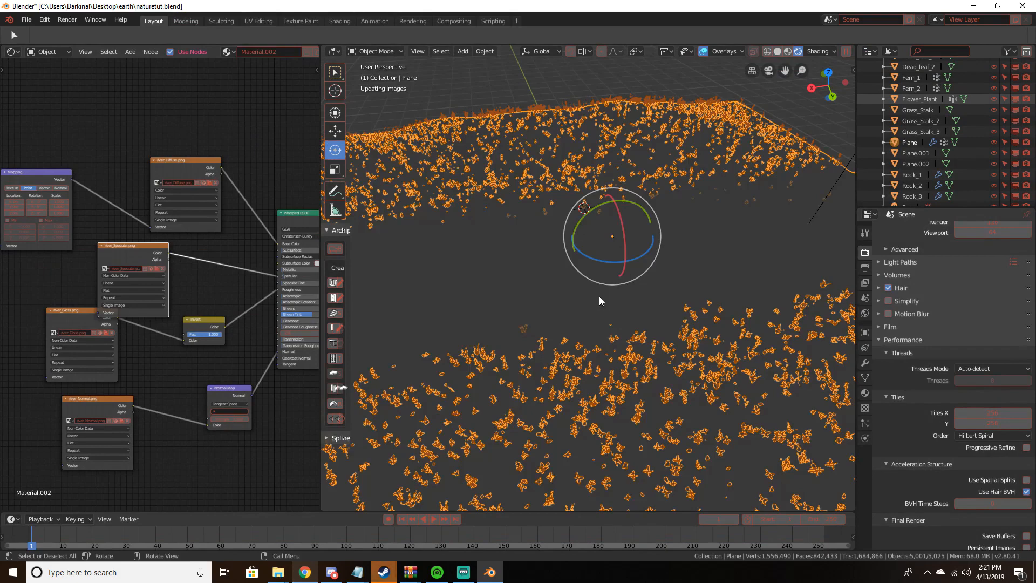
click(11, 51)
click(50, 118)
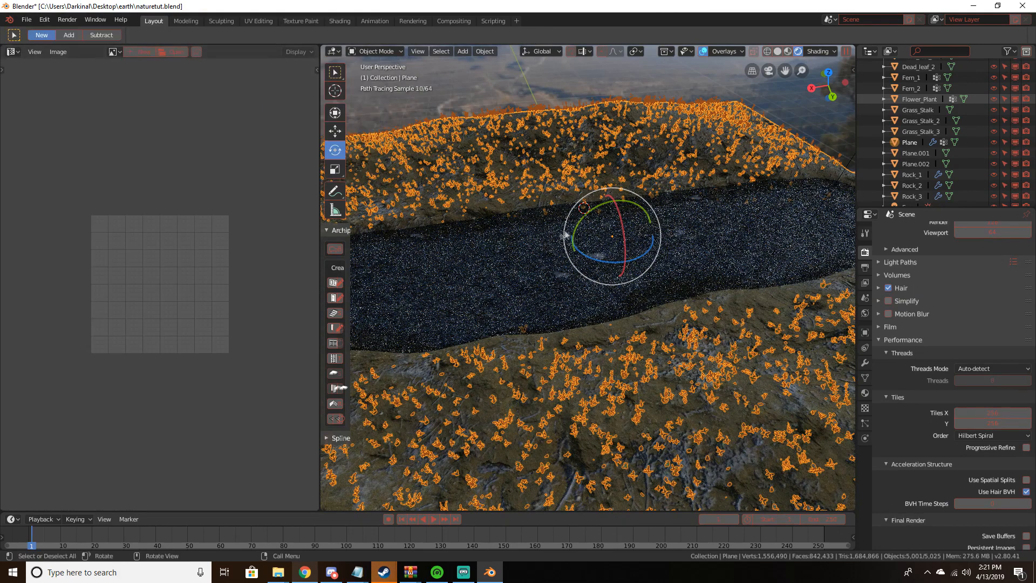
Scale up all of the terrain plane's UVs in Edit Mode to tile the texture more finely, and deselect the terrain back in Object Mode
key(Tab)
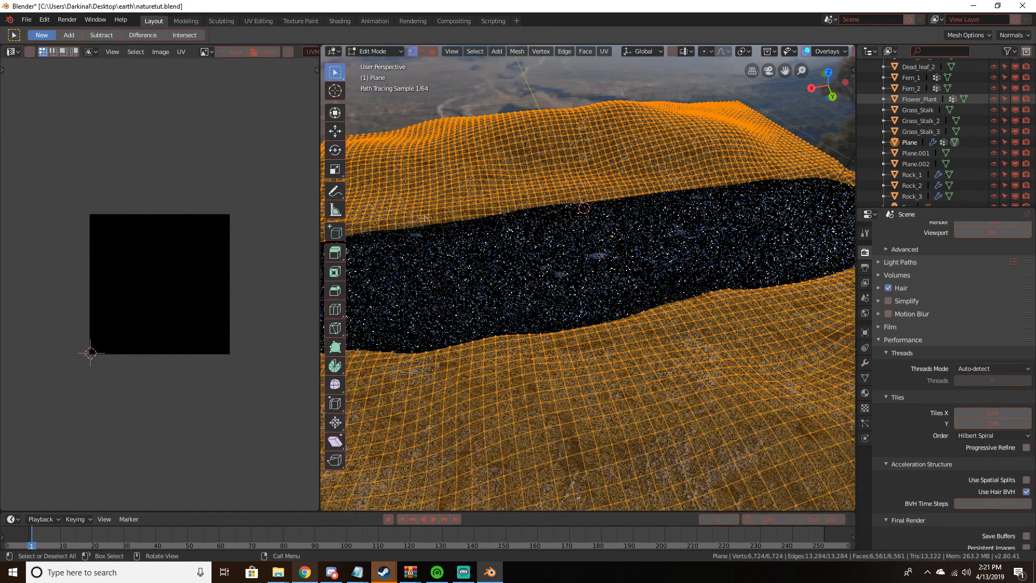
key(a)
key(s)
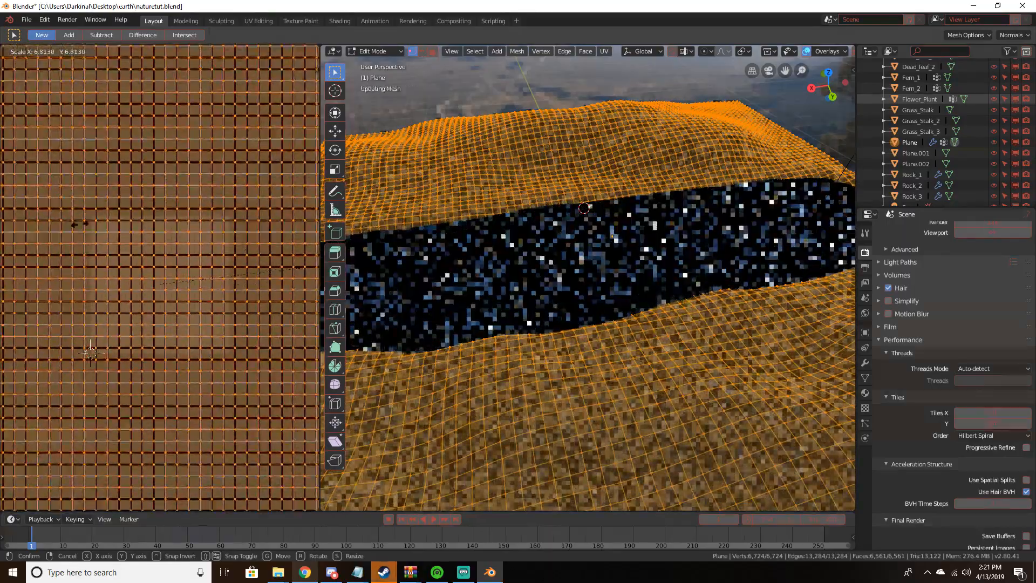
click(291, 279)
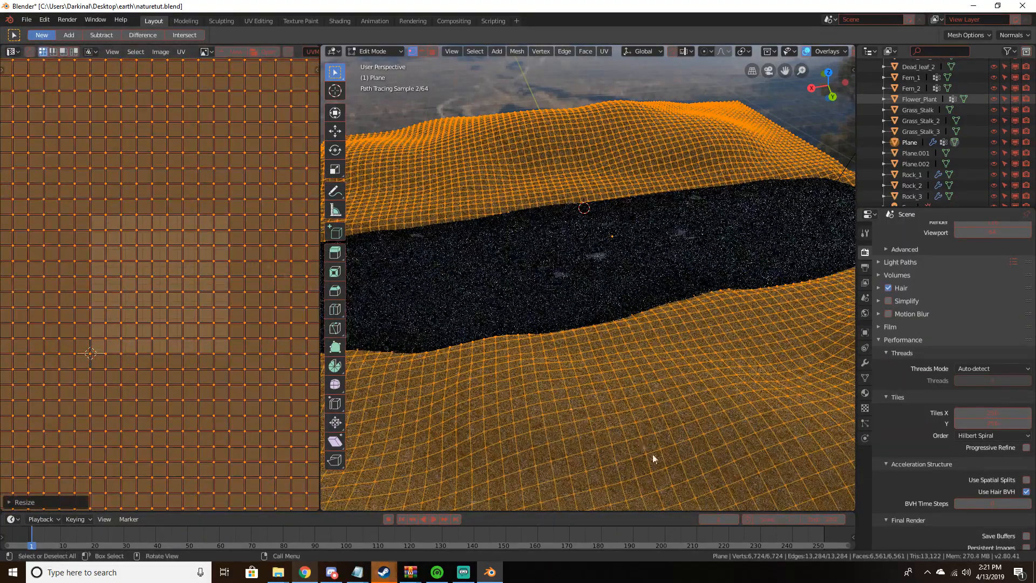
key(Tab)
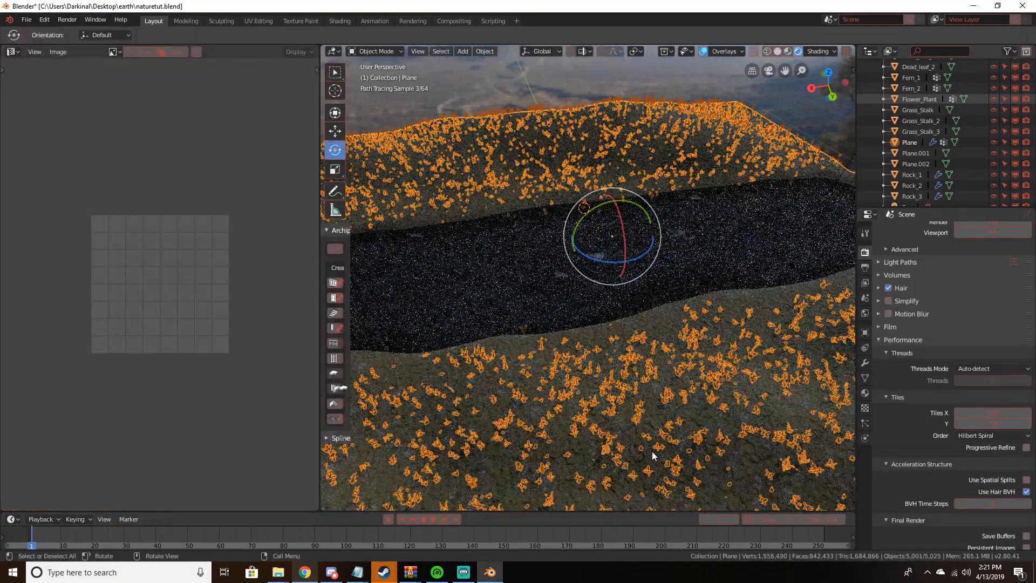
key(alt+a)
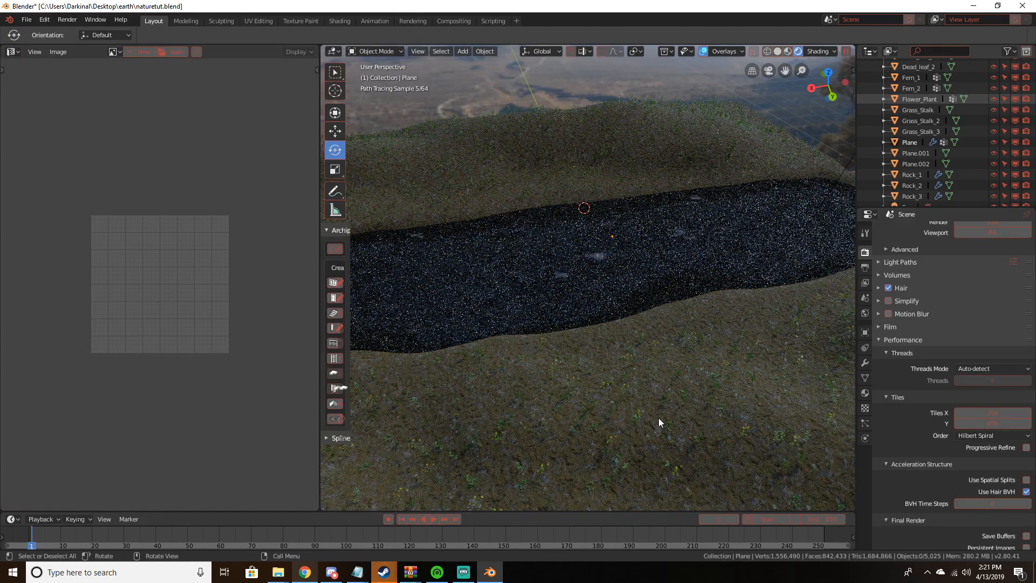
Set the children Display Amount of the terrain's first particle system, ParticleSystem, to 5 and deselect everything
middle_drag(658, 417, 687, 393)
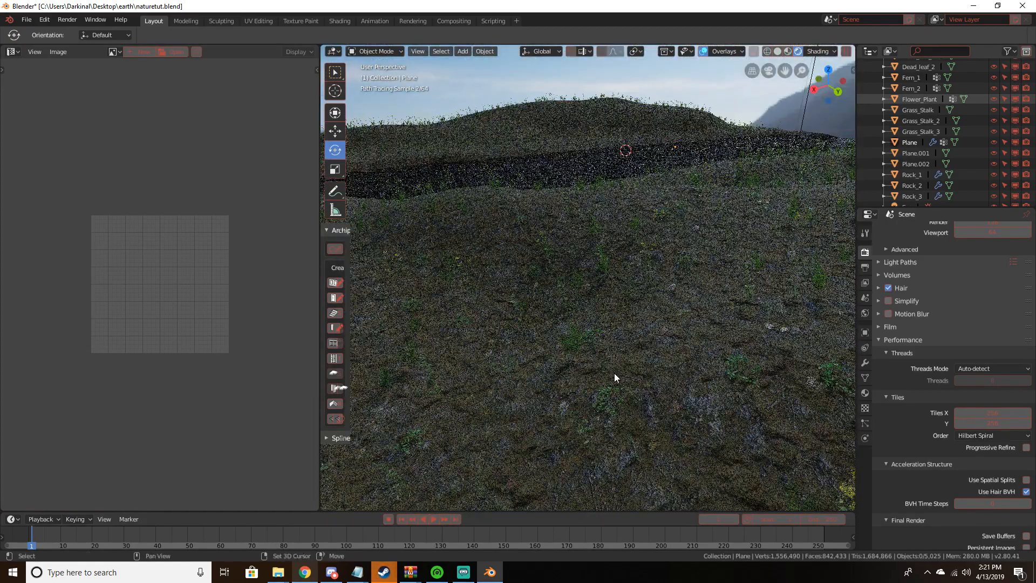
middle_drag(615, 374, 582, 416)
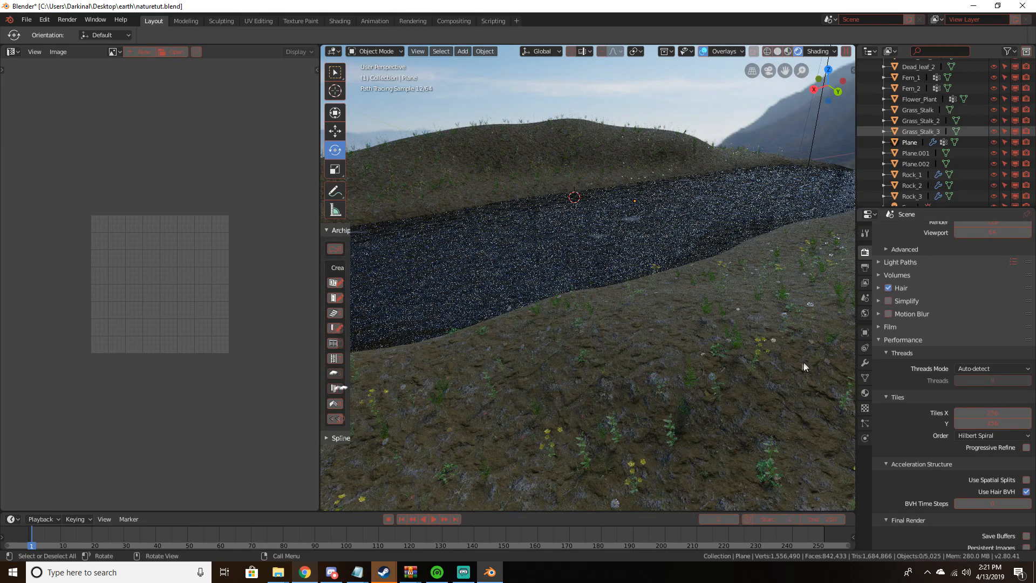
key(a)
click(865, 393)
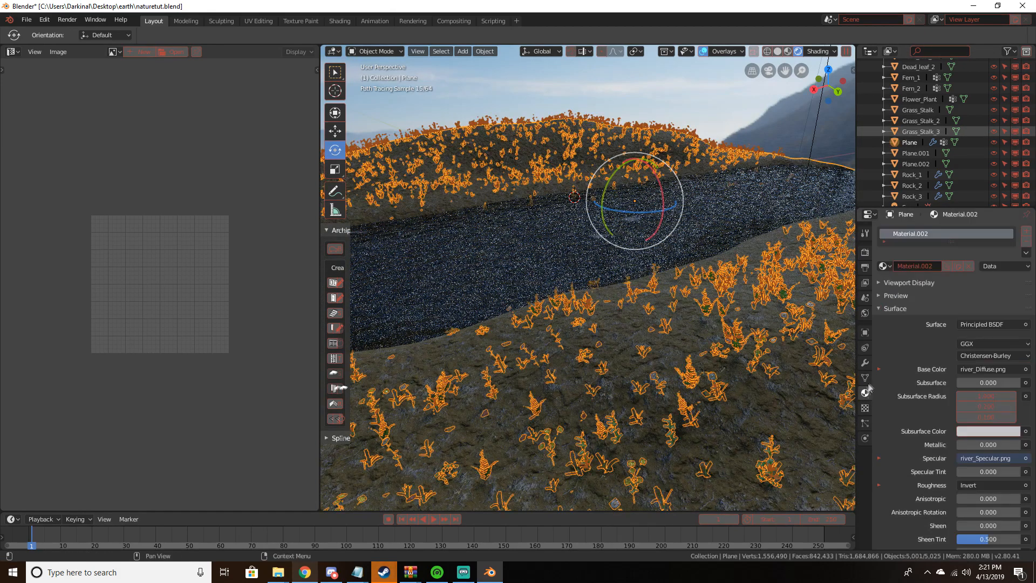
click(865, 423)
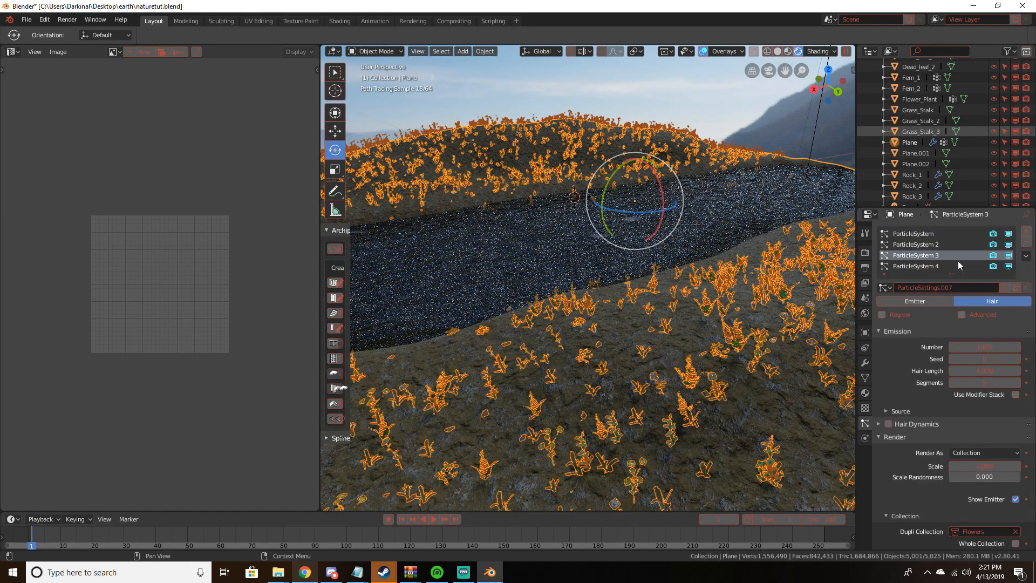
click(929, 235)
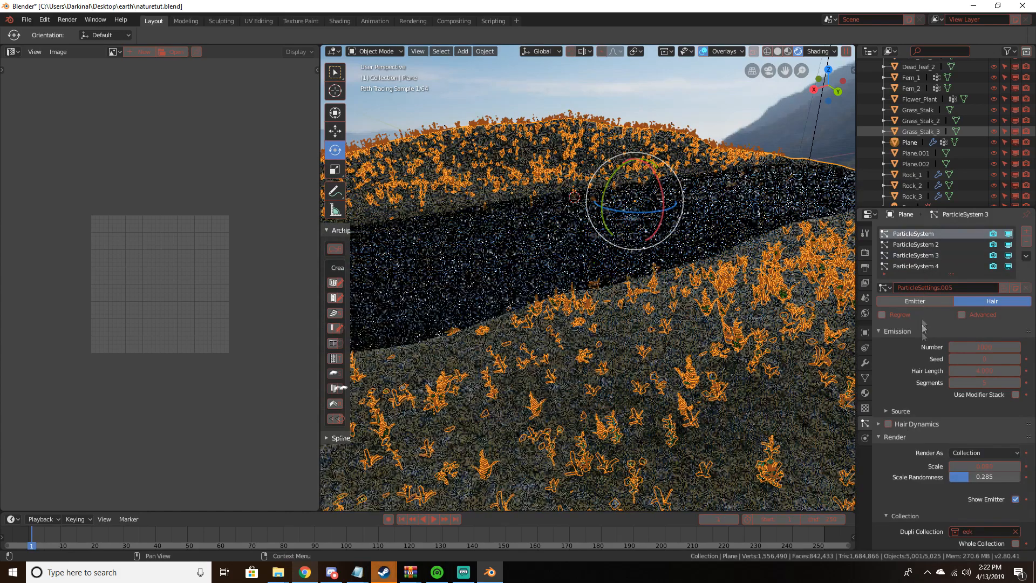
scroll(978, 454, down, 5)
scroll(978, 454, down, 4)
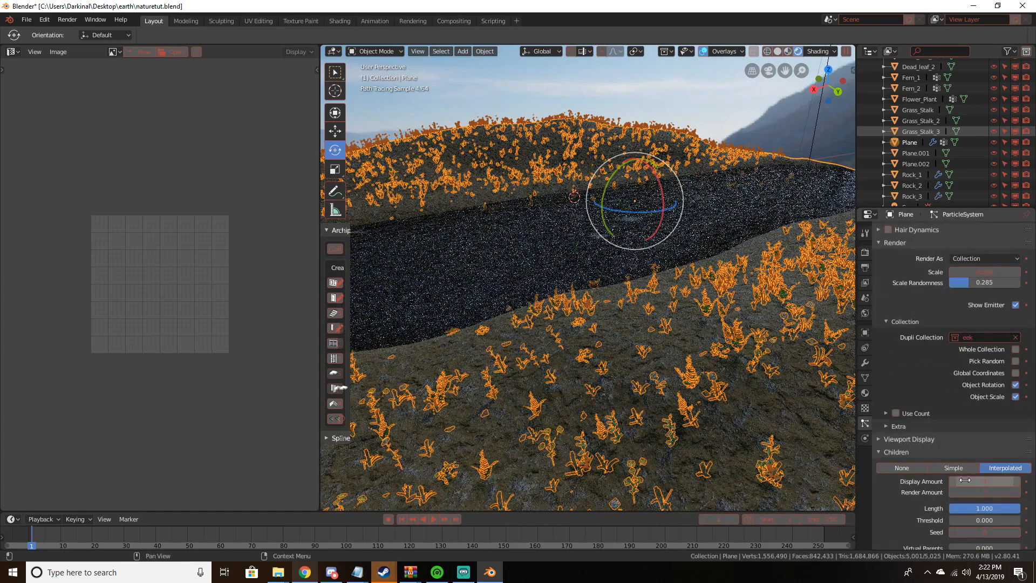
click(963, 480)
text(5)
key(Return)
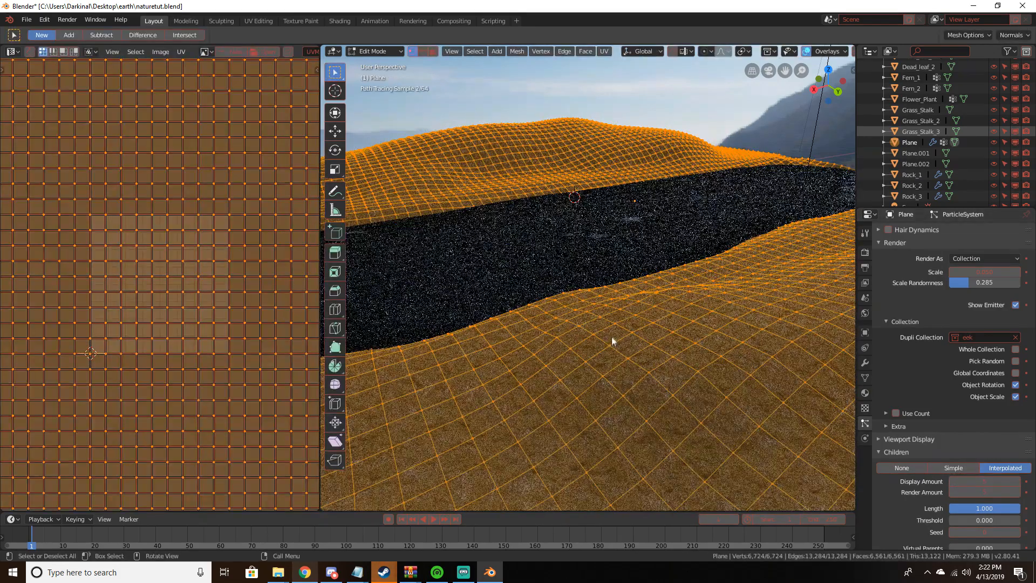
key(alt+a)
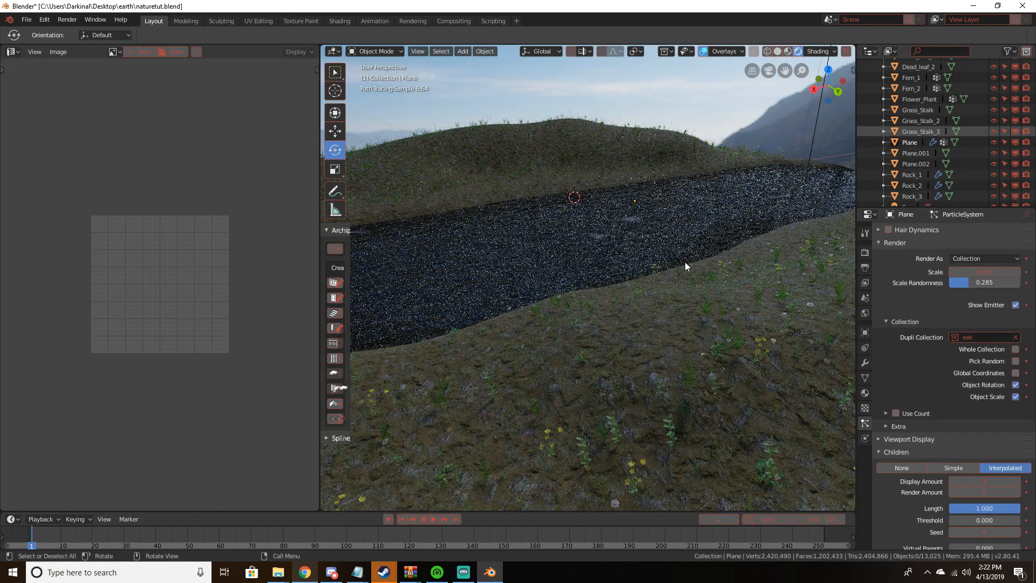
Switch the viewport to Solid shading and set ParticleSystem's children Display Amount to 0
key(z)
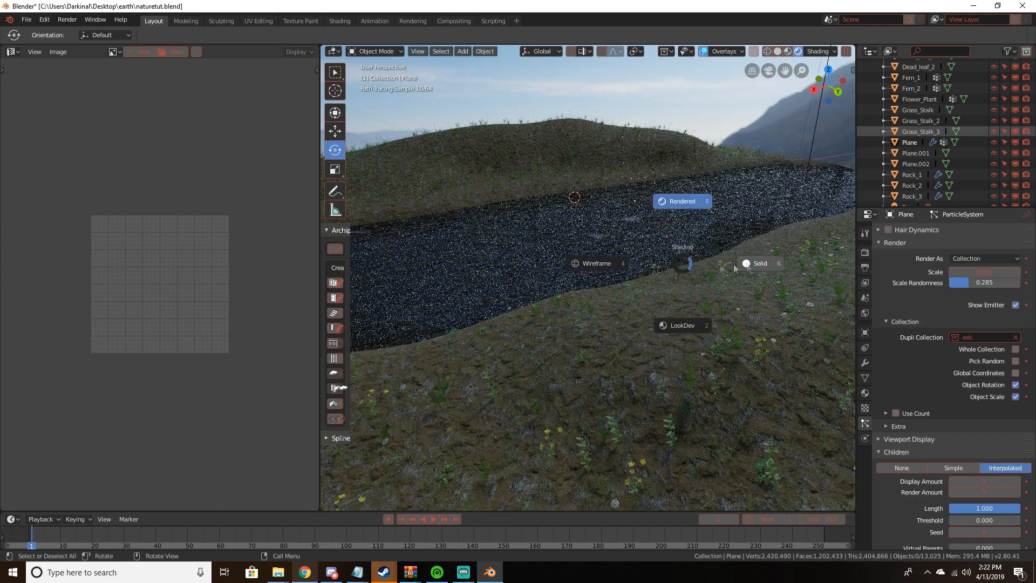
click(769, 267)
scroll(736, 273, down, 8)
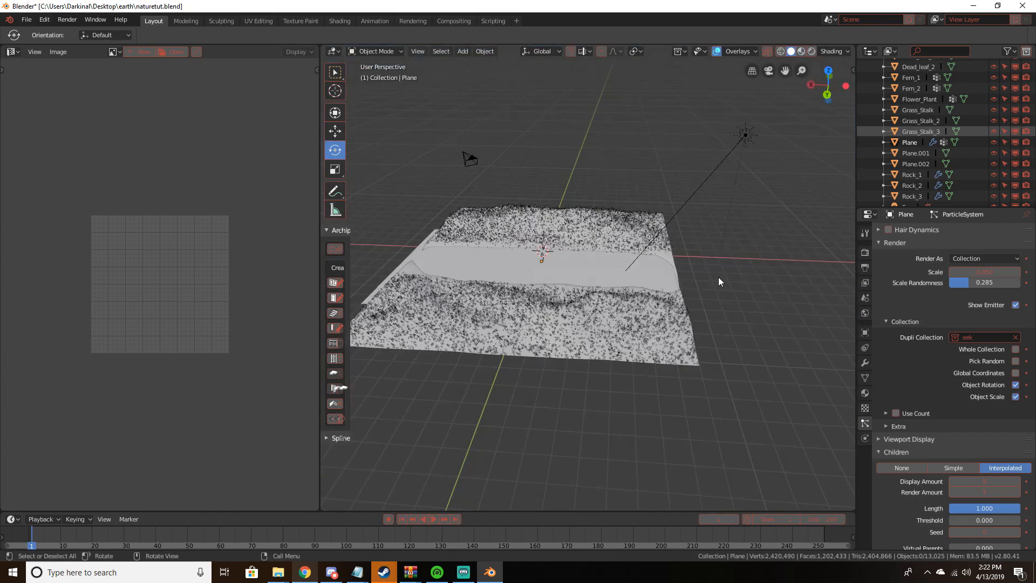
click(977, 480)
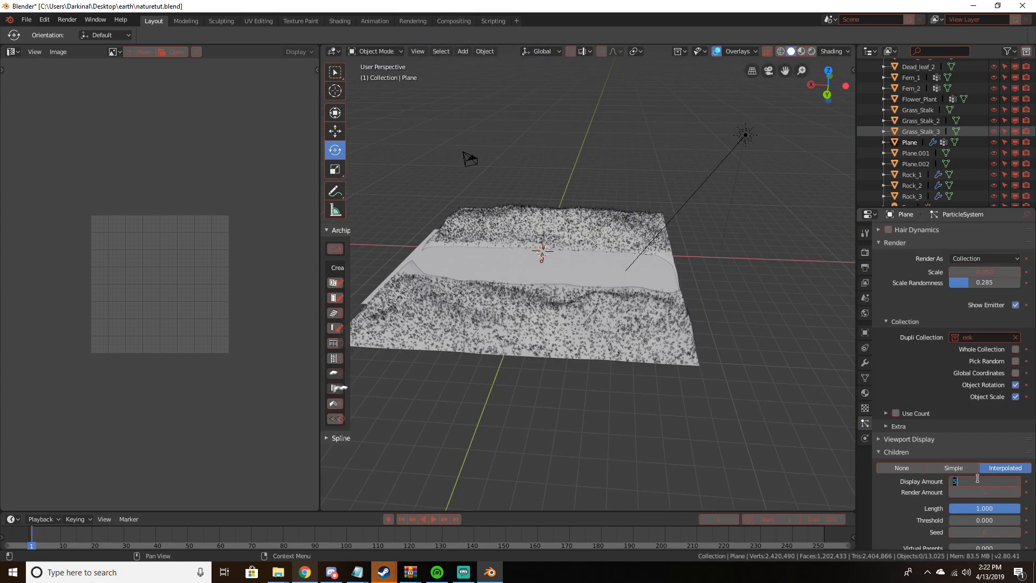
text(0)
key(Return)
Widen the 3D viewport by narrowing the UV editor, and inspect the vegetation on the riverbanks
middle_drag(783, 169, 854, 174)
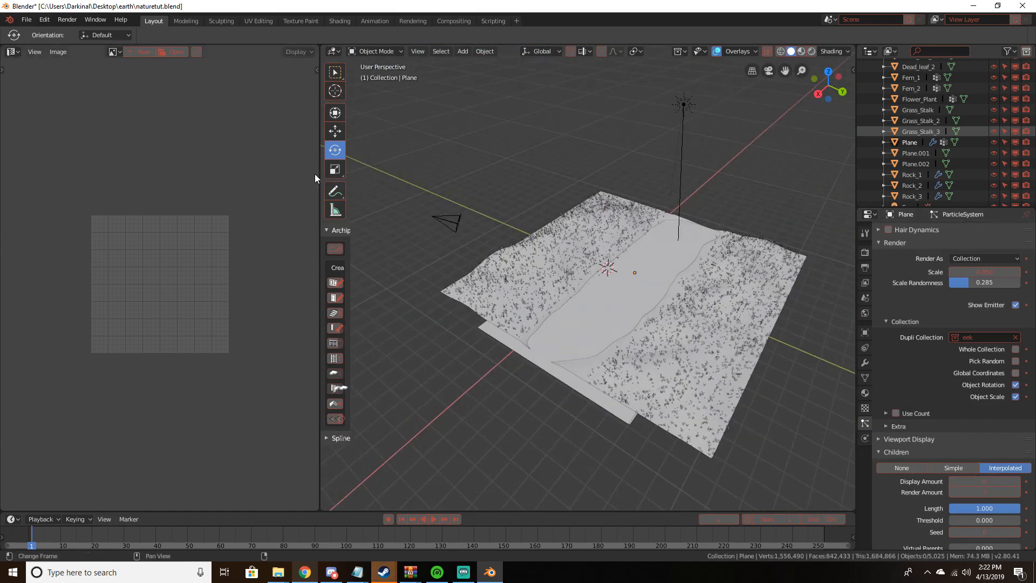
drag(321, 174, 208, 174)
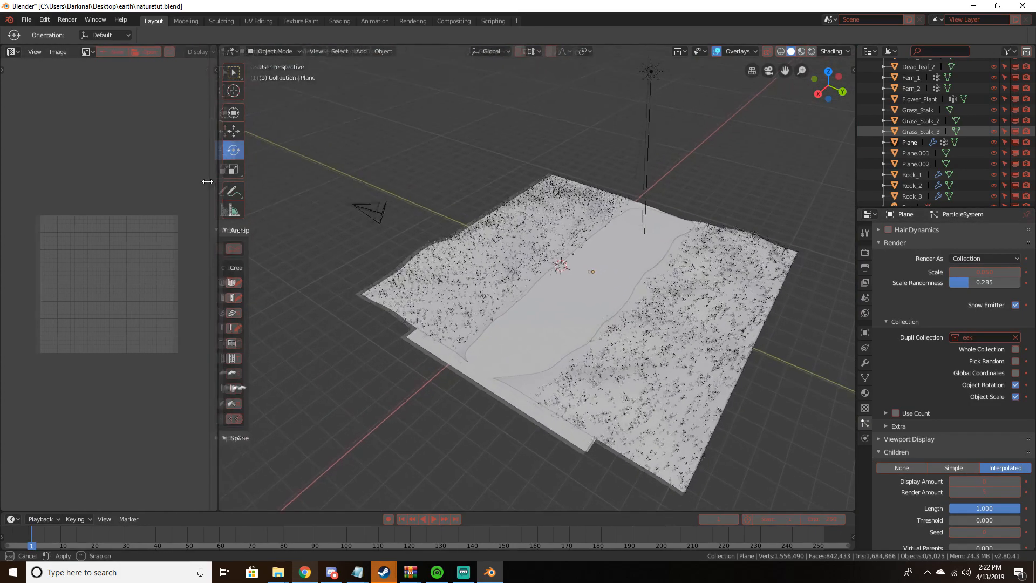
scroll(524, 393, up, 10)
scroll(486, 343, down, 4)
scroll(483, 337, down, 3)
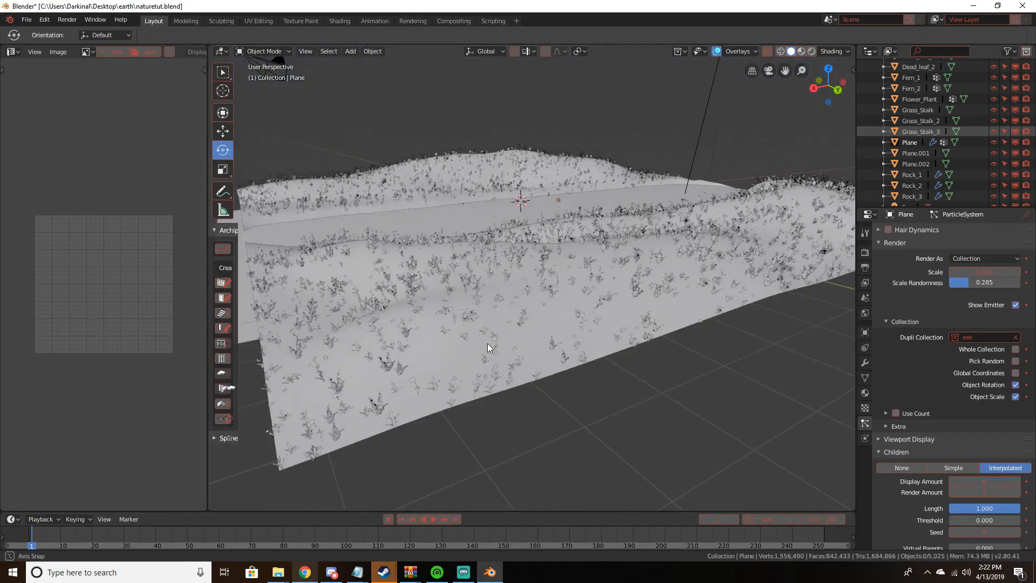
scroll(489, 335, up, 4)
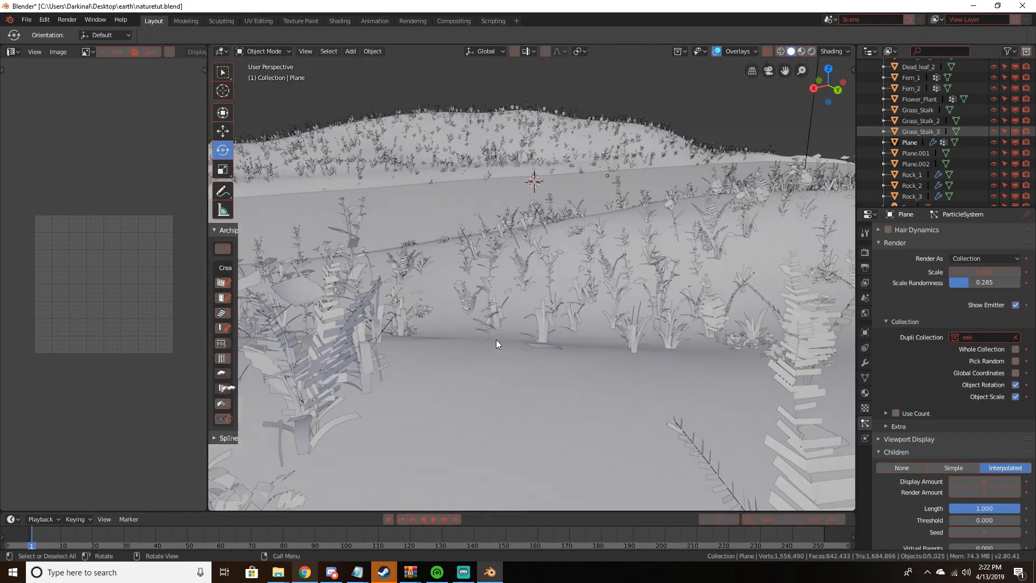
scroll(496, 338, down, 2)
scroll(495, 318, down, 2)
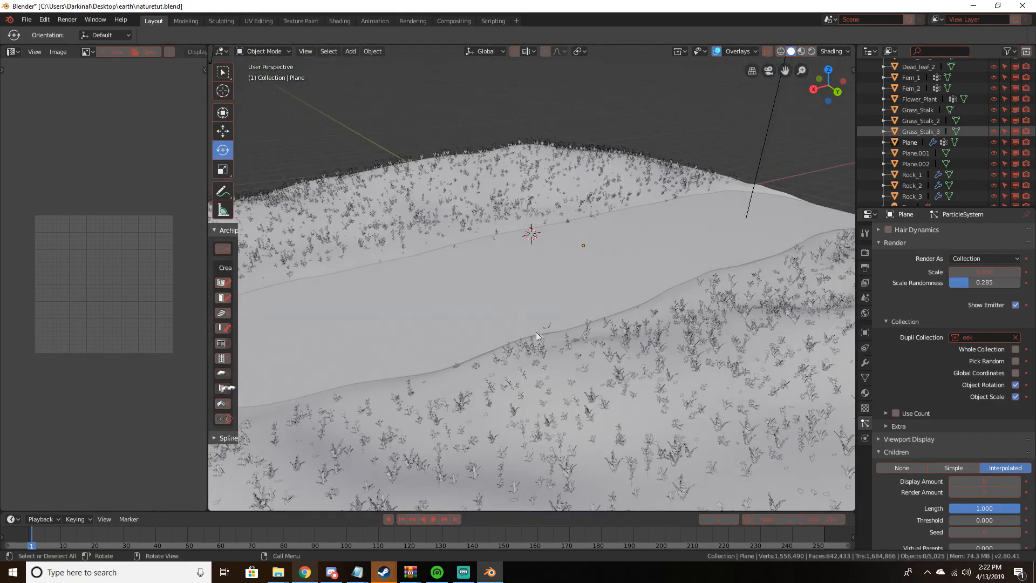
scroll(536, 331, down, 5)
Duplicate Rock_1 from the asset objects beside the terrain and move the copy about 23 m onto the river
middle_drag(604, 283, 461, 306)
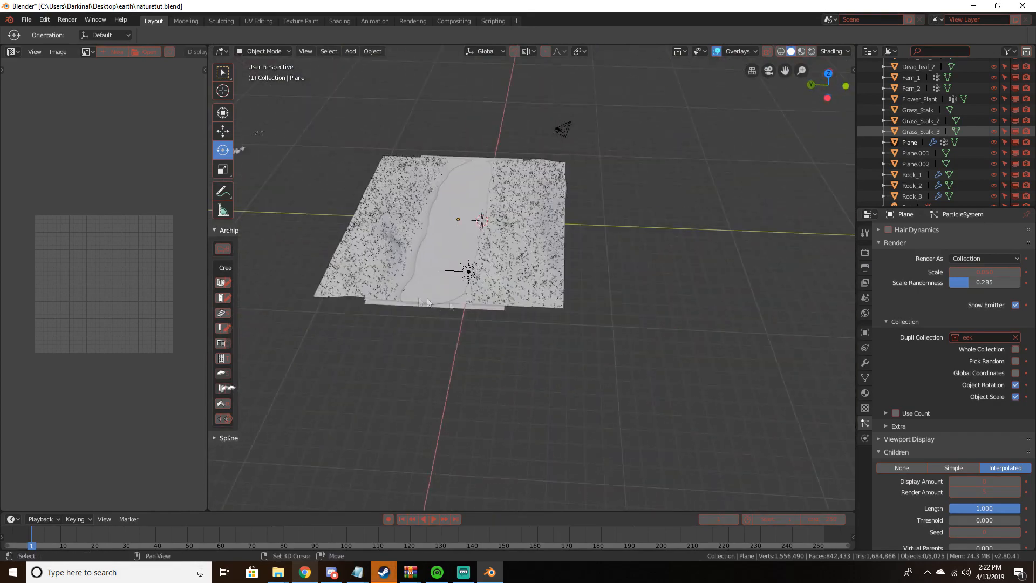
shift+middle_drag(327, 217, 589, 305)
scroll(591, 307, up, 4)
click(364, 254)
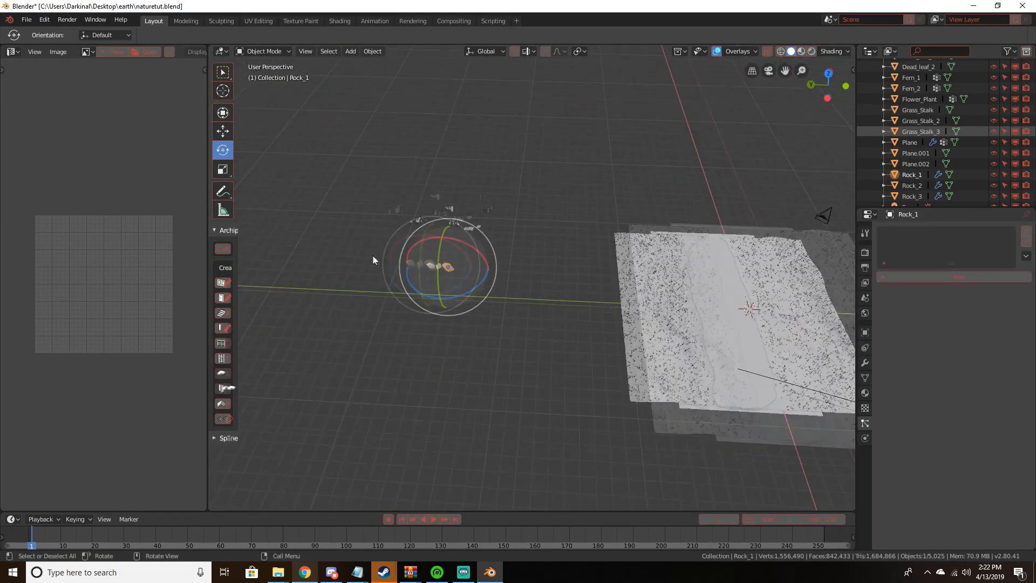
scroll(450, 296, down, 2)
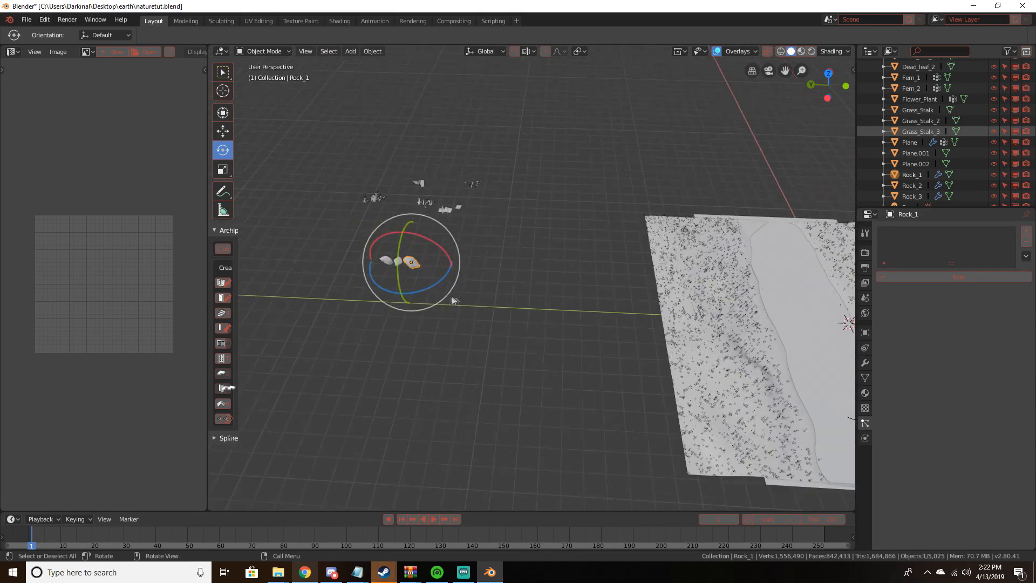
key(shift+d)
right_click(484, 296)
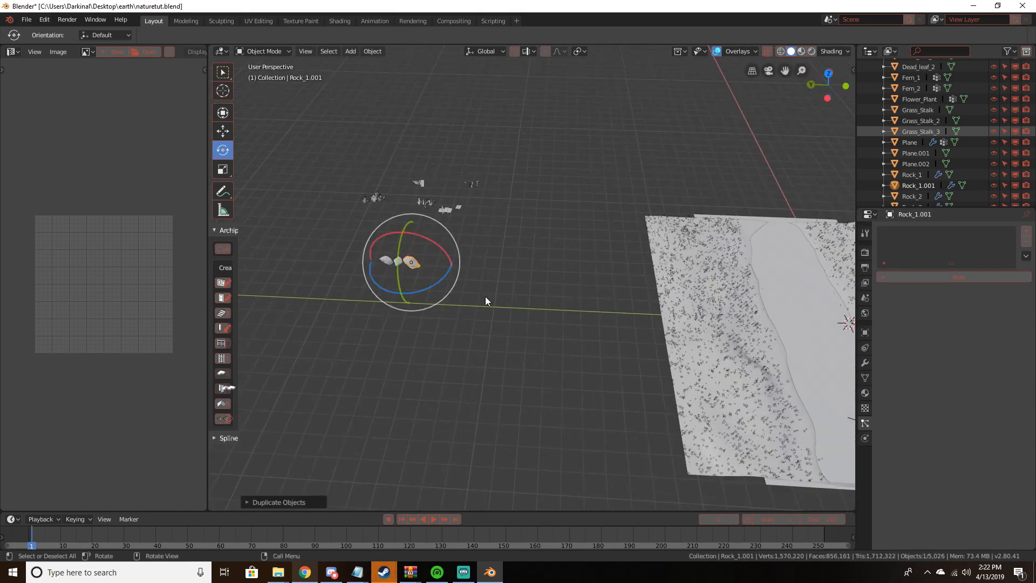
key(g)
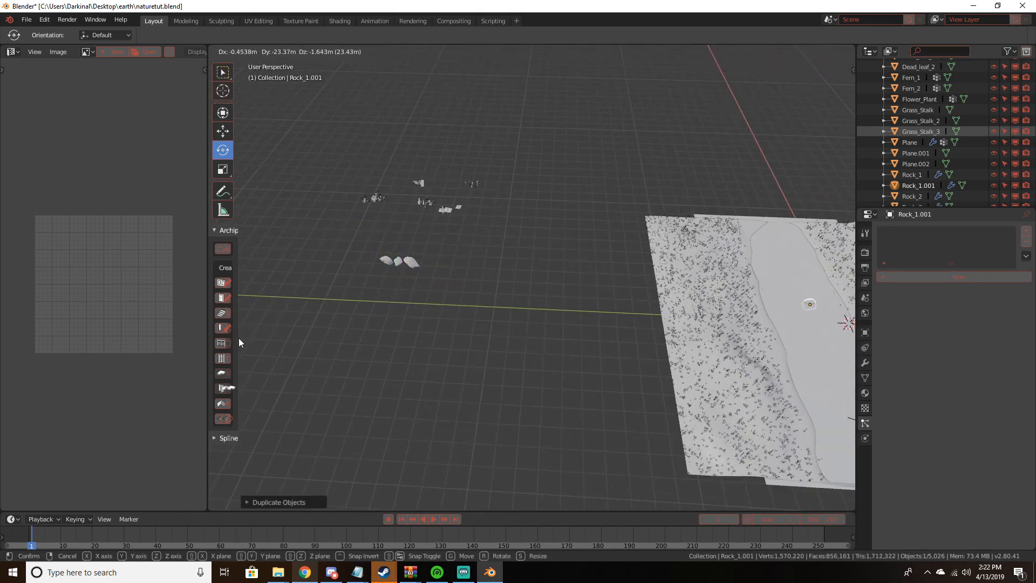
click(239, 339)
Shrink the UV editor to a thin strip so the 3D viewport takes up nearly all its space
middle_drag(532, 354, 291, 196)
scroll(445, 339, up, 4)
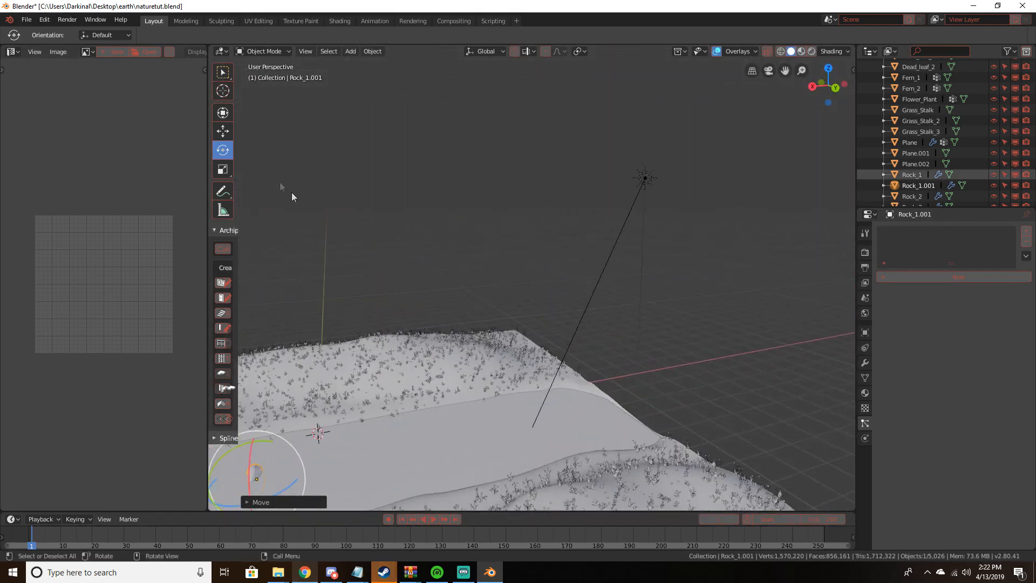
drag(207, 160, 20, 161)
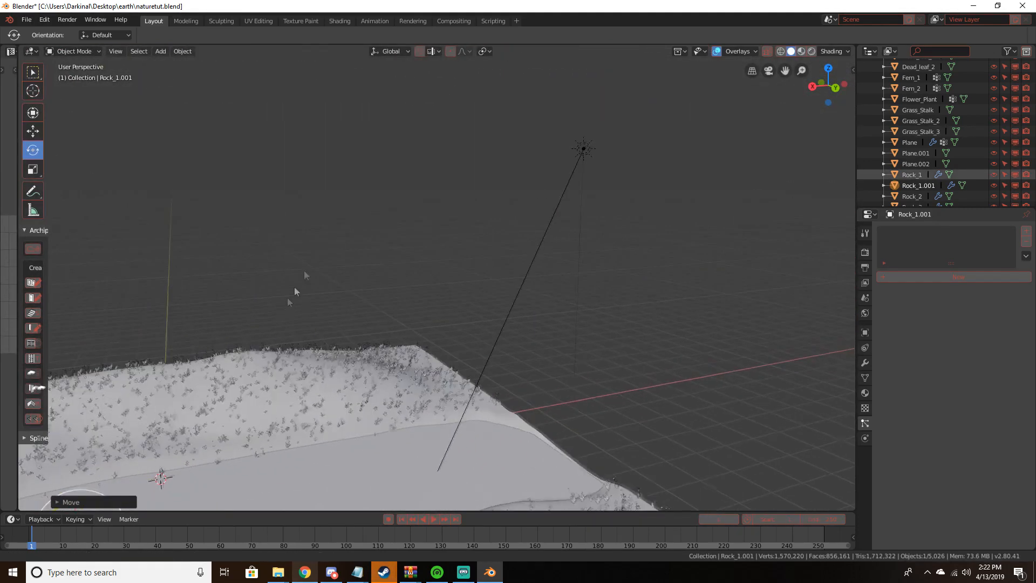
Frame a low view across the near bank, river and far hill, and align the camera to it
middle_drag(303, 270, 554, 484)
mouse_move(471, 353)
middle_down()
mouse_move(461, 324)
mouse_move(641, 260)
mouse_move(650, 282)
mouse_move(634, 315)
mouse_move(652, 294)
mouse_move(678, 292)
middle_up()
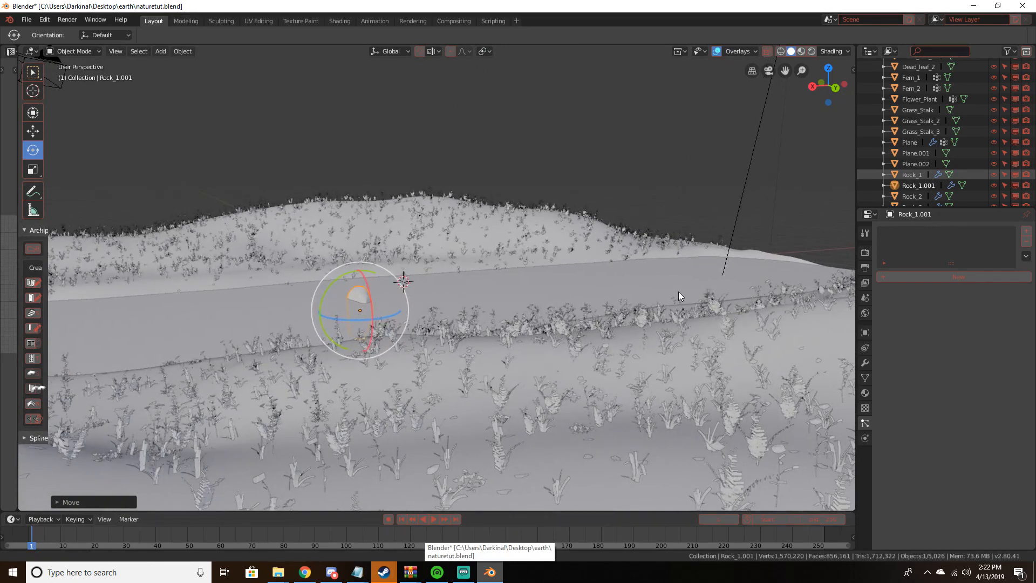
mouse_move(488, 304)
shift+middle_down()
mouse_move(544, 294)
mouse_move(529, 296)
shift+middle_up()
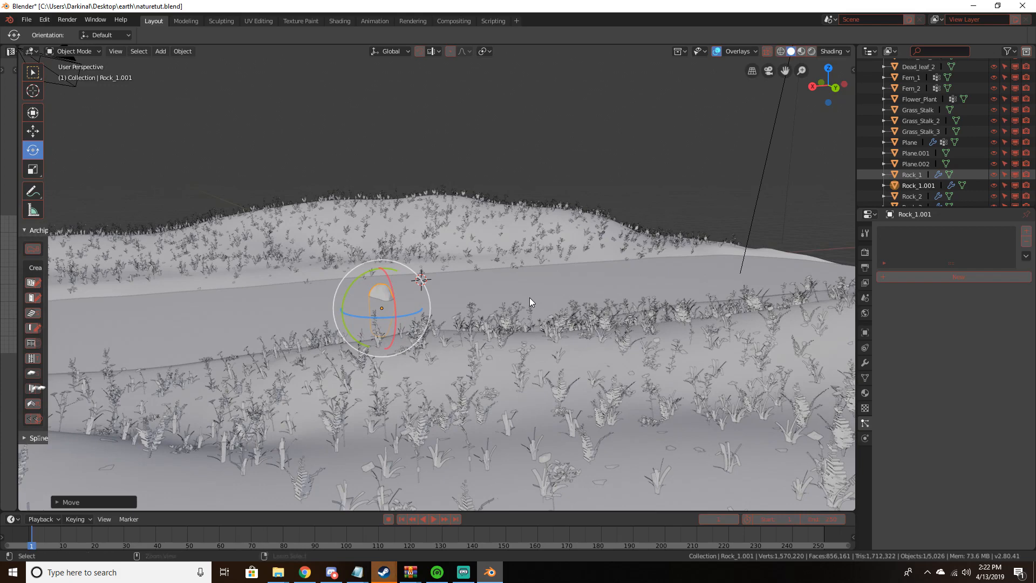
key(ctrl+alt+KP_0)
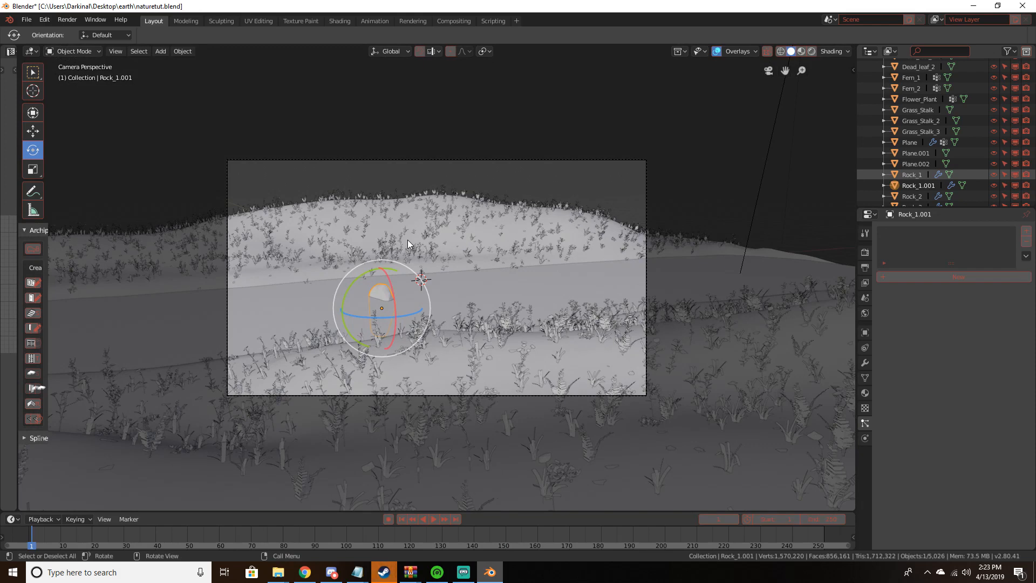
Move the Camera object about 1.1 m along its local Z axis, and shift it about 0.3 m to refine the framing
scroll(915, 131, up, 5)
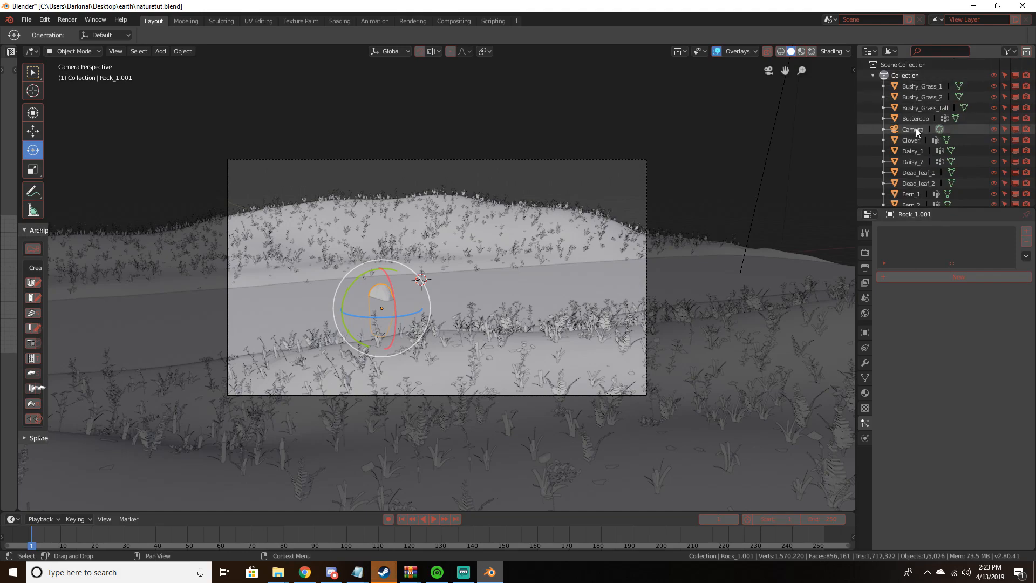
click(916, 131)
key(g)
key(z)
key(z)
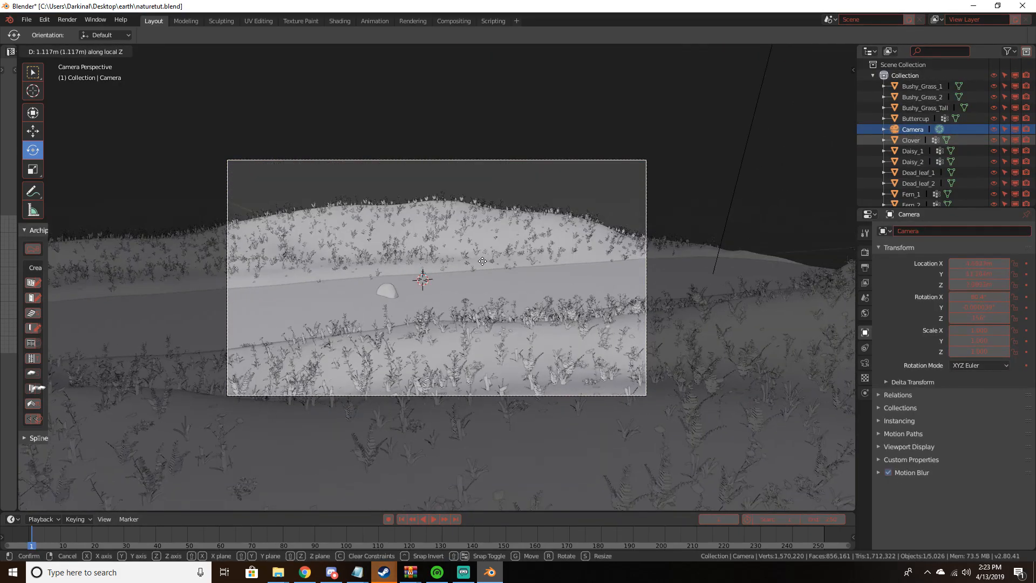
click(482, 261)
key(g)
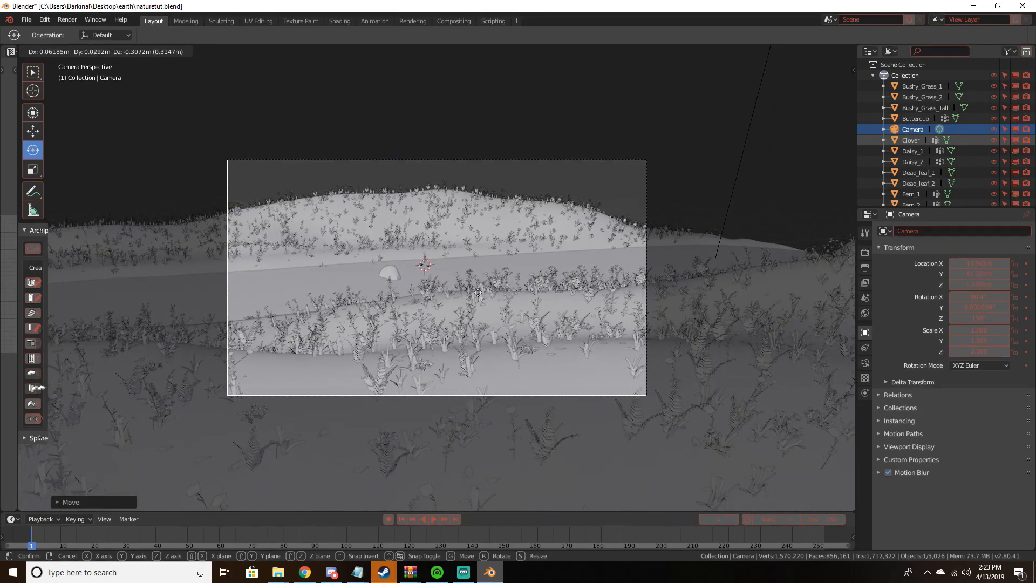
click(478, 293)
Move the duplicated rock from the river onto the near bank close to the camera and raise it above the ground
click(393, 276)
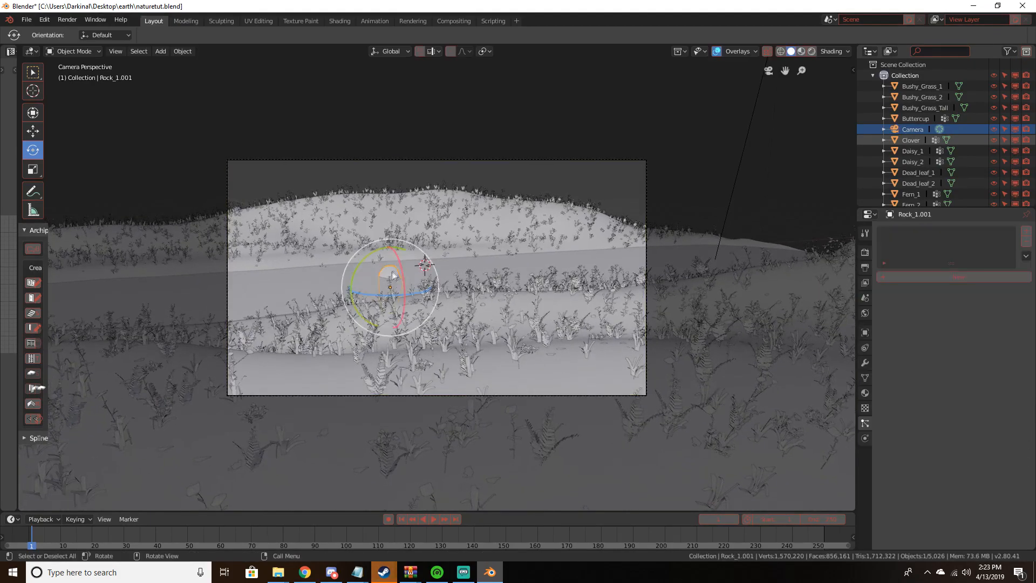
middle_drag(393, 276, 394, 269)
scroll(395, 269, down, 4)
middle_drag(474, 259, 414, 270)
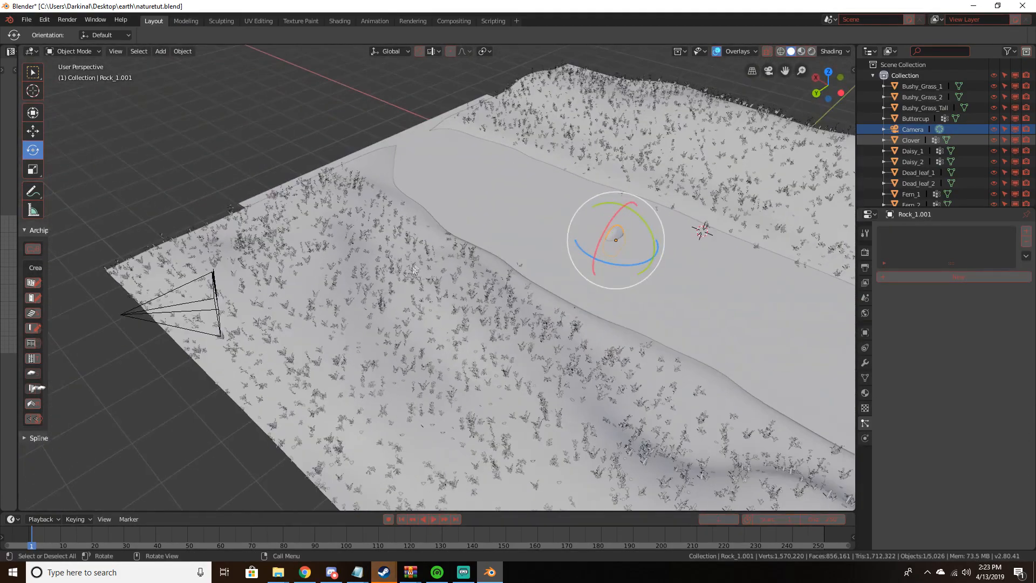
scroll(413, 270, down, 5)
key(g)
click(480, 292)
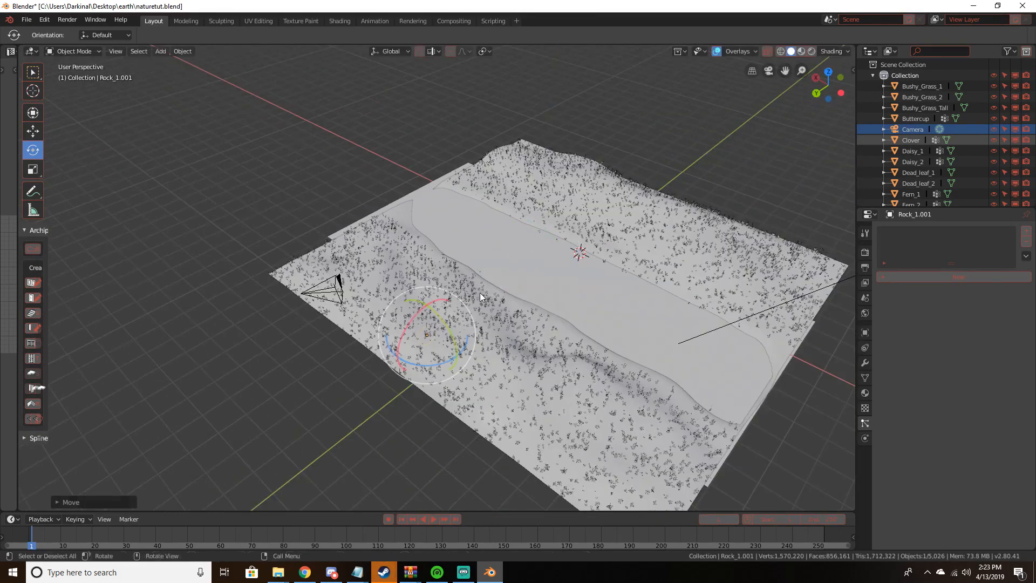
middle_drag(480, 292, 414, 265)
key(g)
key(z)
click(455, 238)
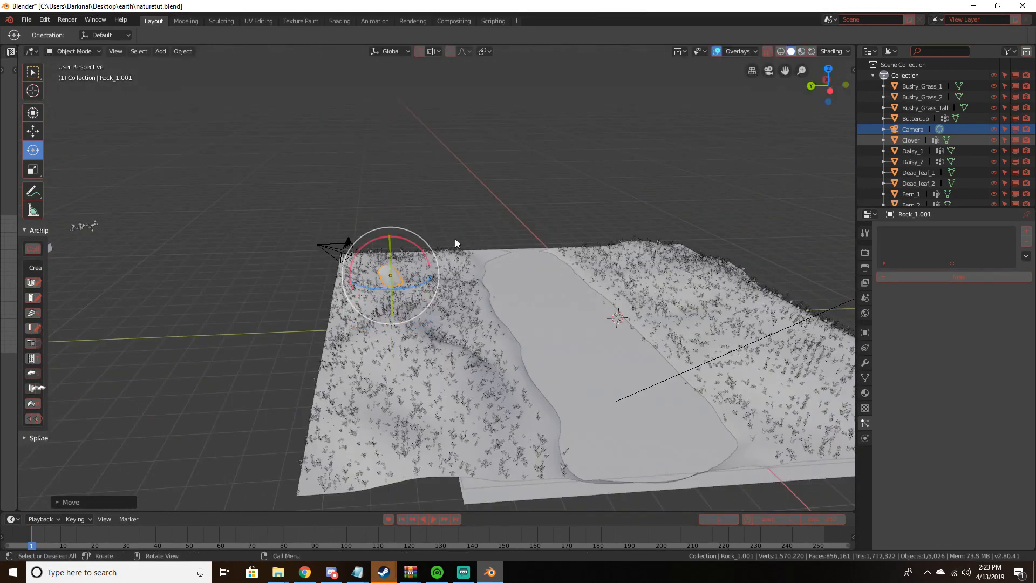
In camera view, rotate the duplicated rock onto its side, enlarge it slightly and lower it into the bank at the frame's right edge
key(KP_0)
key(g)
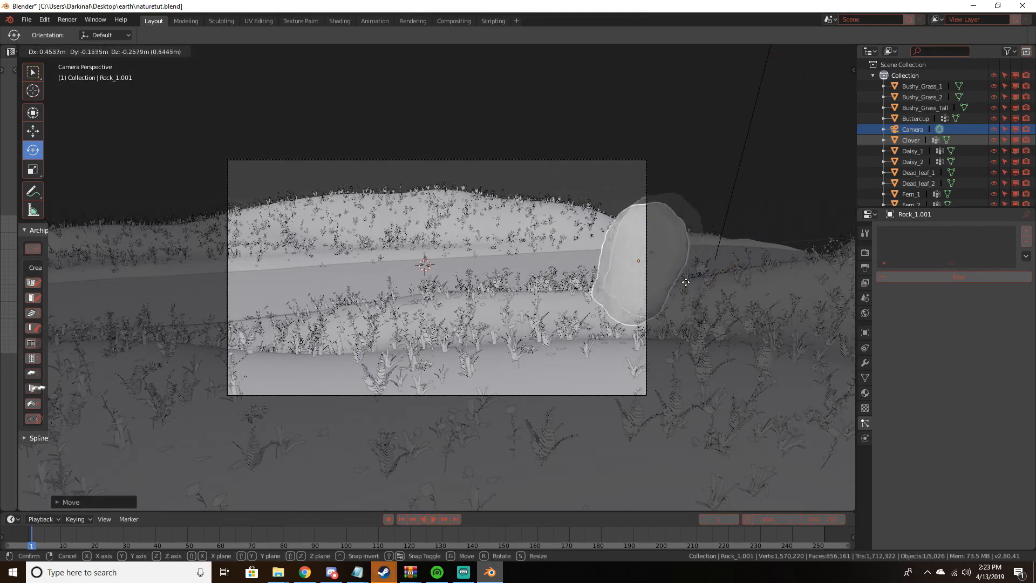
click(670, 290)
drag(598, 244, 575, 339)
scroll(666, 337, up, 1)
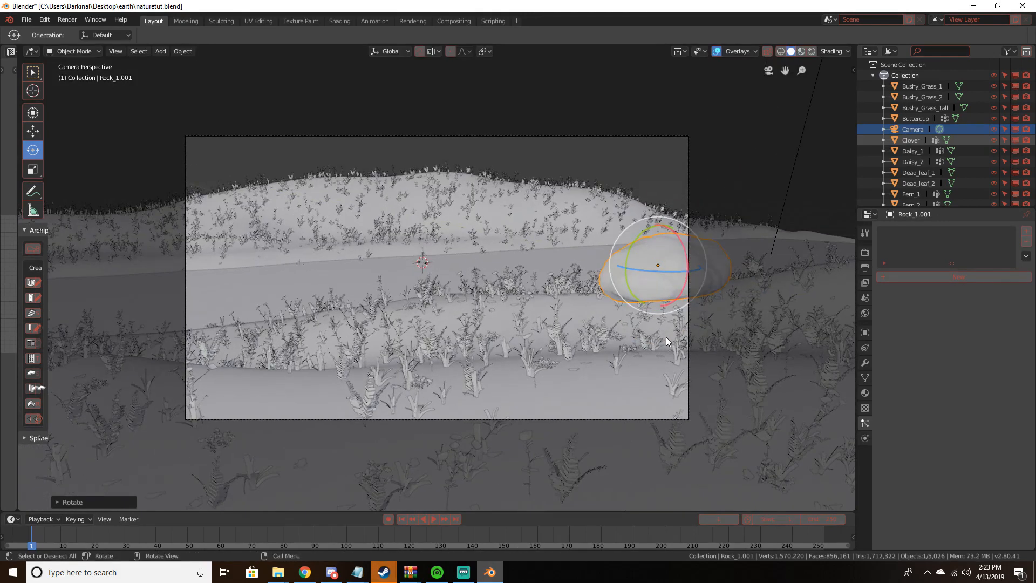
key(s)
click(693, 344)
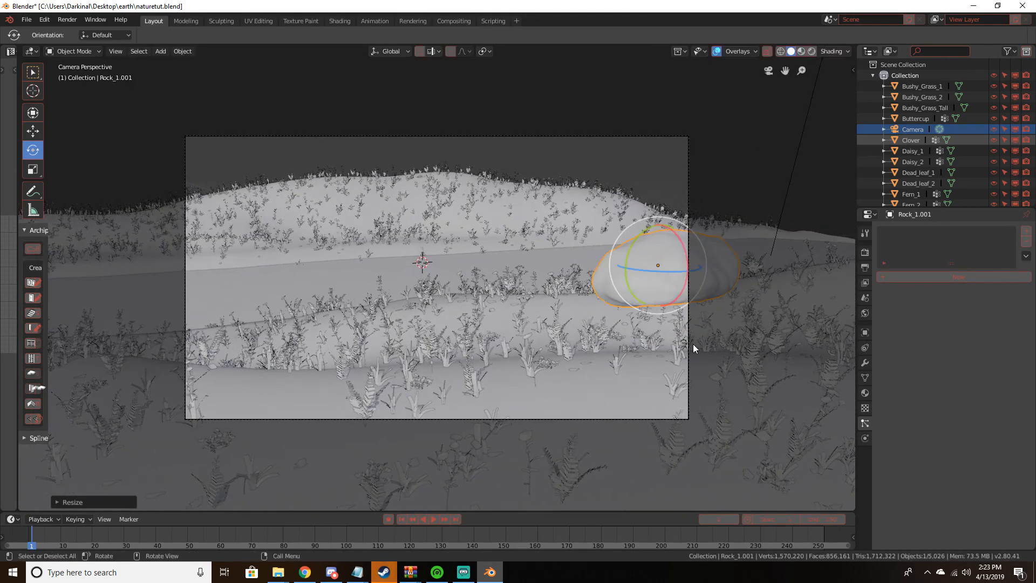
key(g)
click(687, 293)
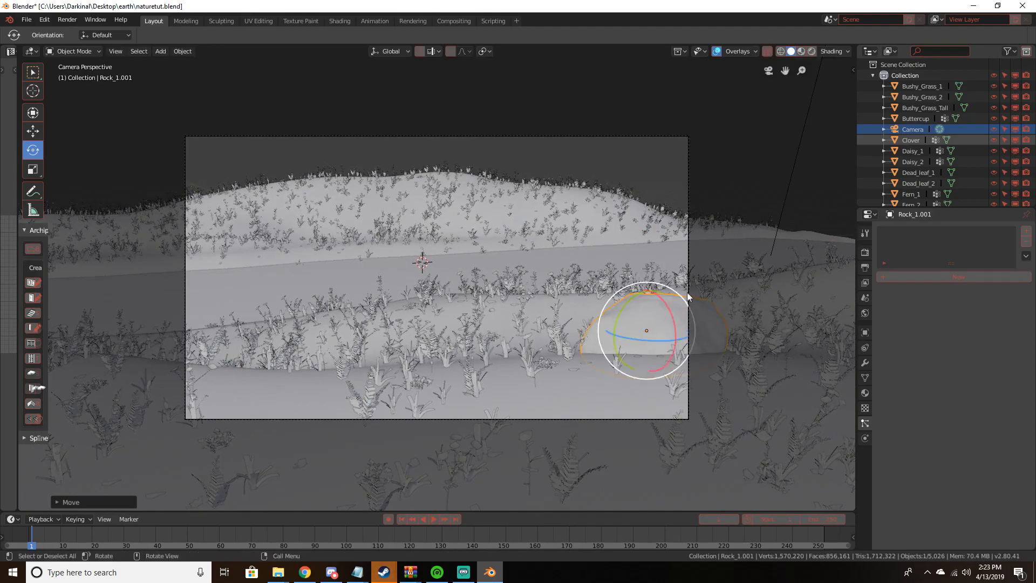
Move the duplicated rock about 0.47 m toward the camera and rotate it so it rests in the frame's lower-right foreground
middle_drag(687, 293, 452, 351)
key(g)
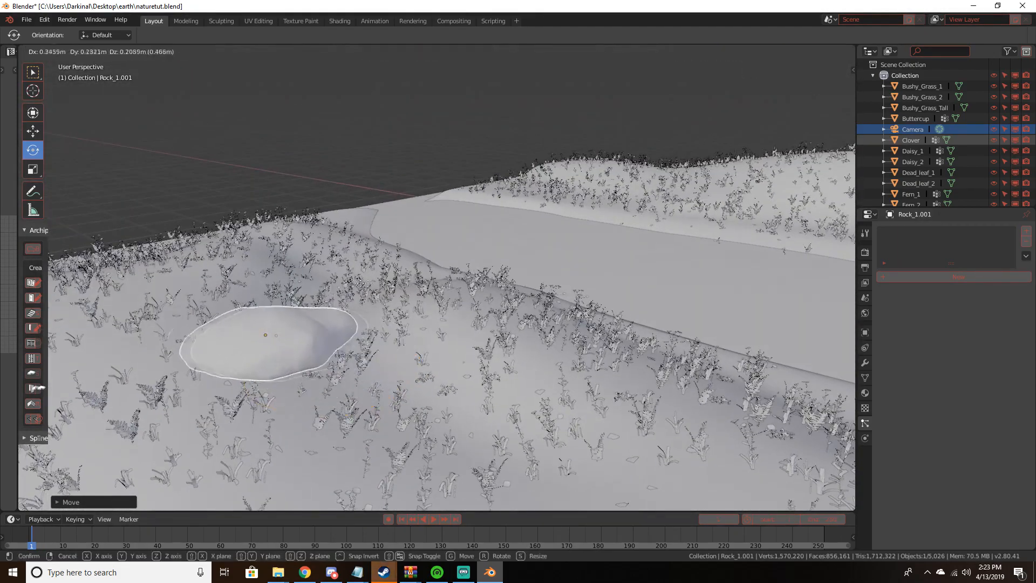
click(287, 302)
key(KP_0)
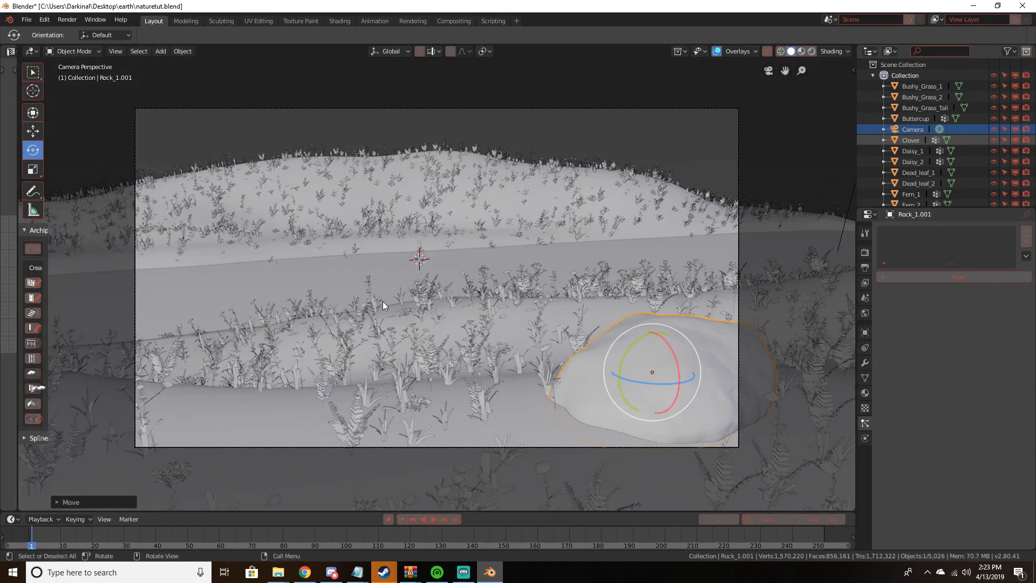
middle_drag(400, 282, 611, 280)
drag(614, 183, 606, 180)
middle_drag(606, 180, 271, 163)
key(KP_0)
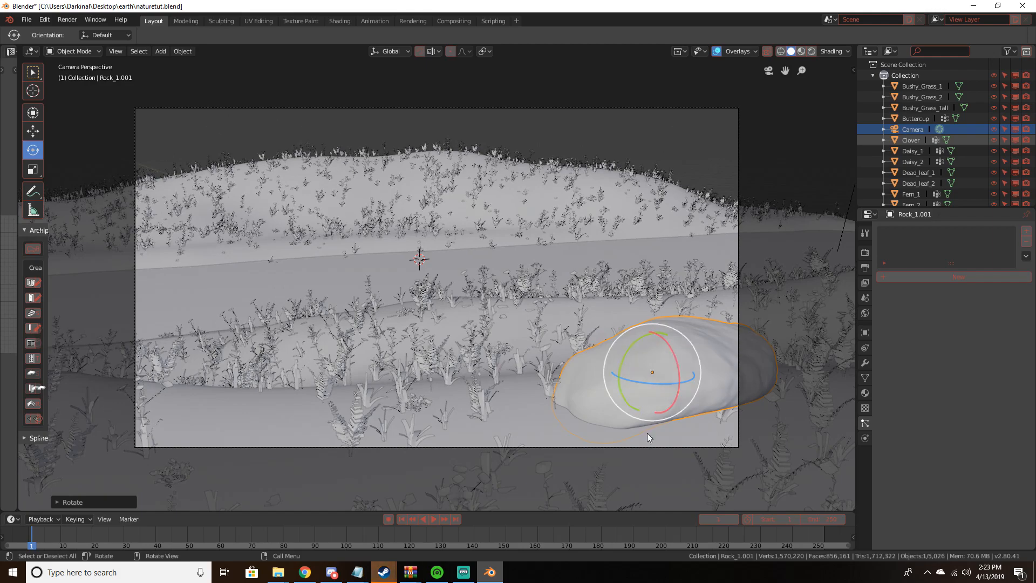
Preview the camera view in Rendered shading, return to Solid shading and select the terrain plane
click(641, 313)
key(z)
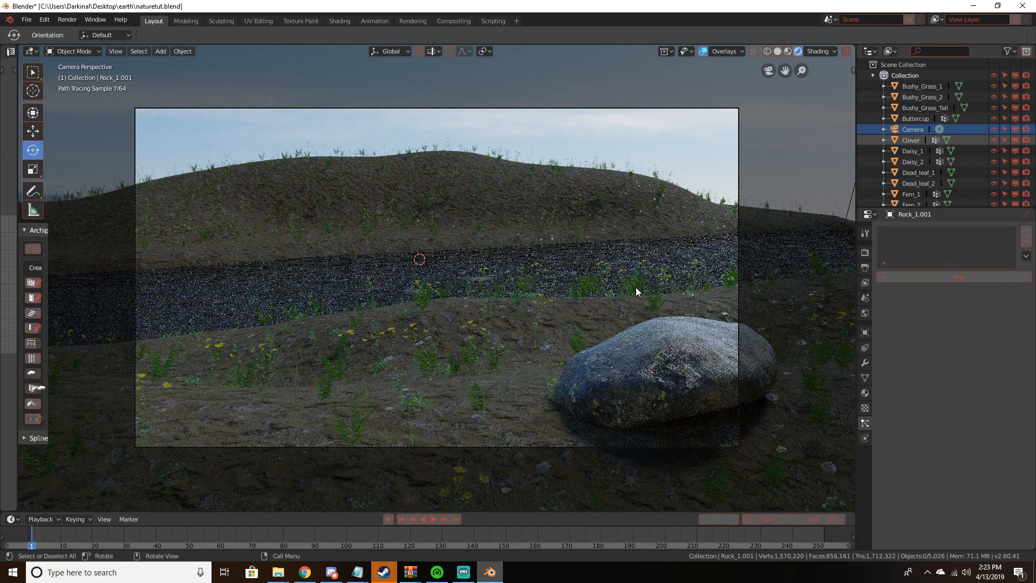
click(500, 183)
key(z)
click(559, 211)
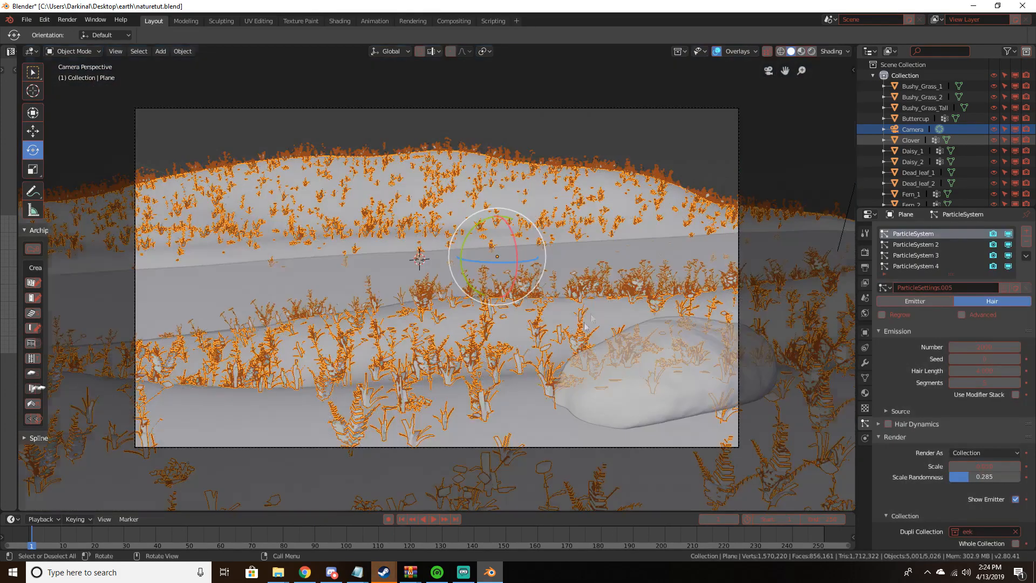
Widen the UV editor strip to about half the workspace and switch it to the Shader Editor
middle_drag(344, 189, 347, 189)
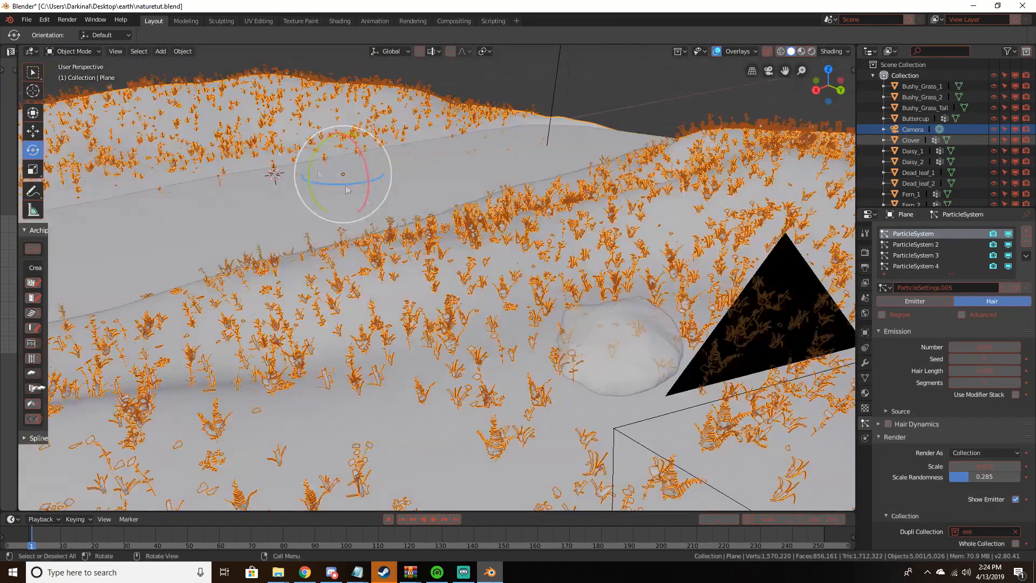
drag(18, 93, 426, 93)
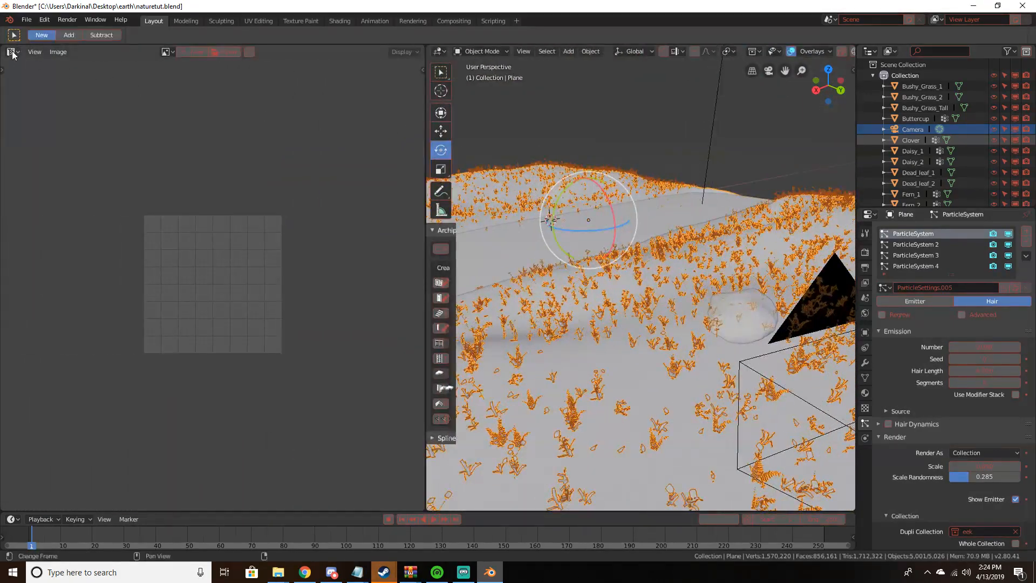
click(11, 51)
click(49, 106)
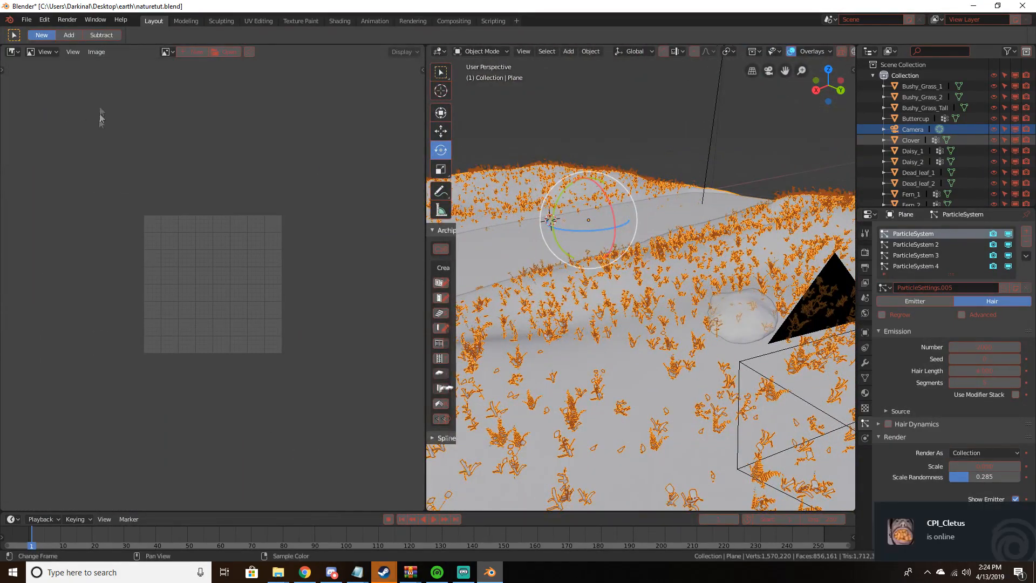
click(12, 53)
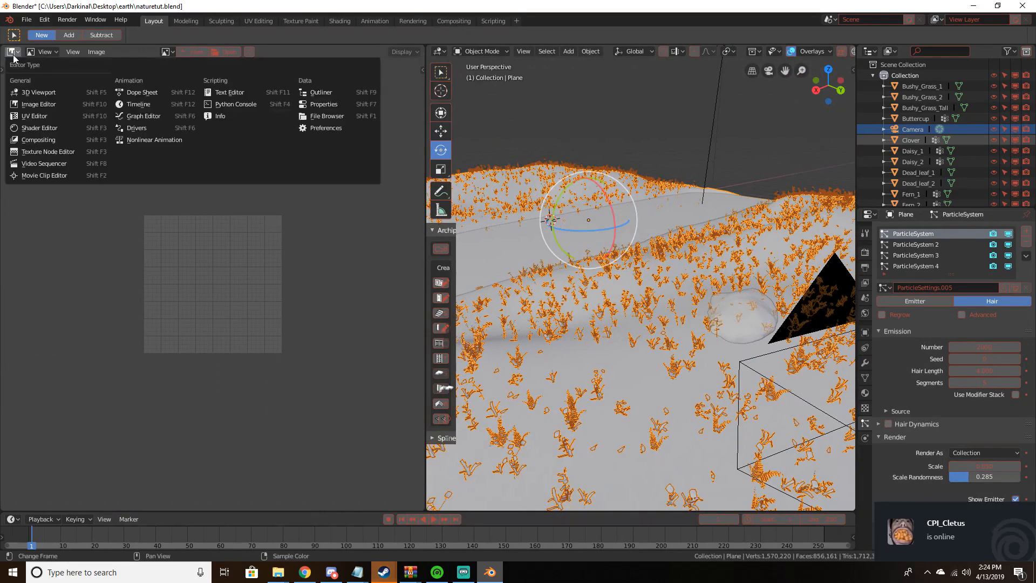
click(48, 129)
scroll(223, 159, down, 2)
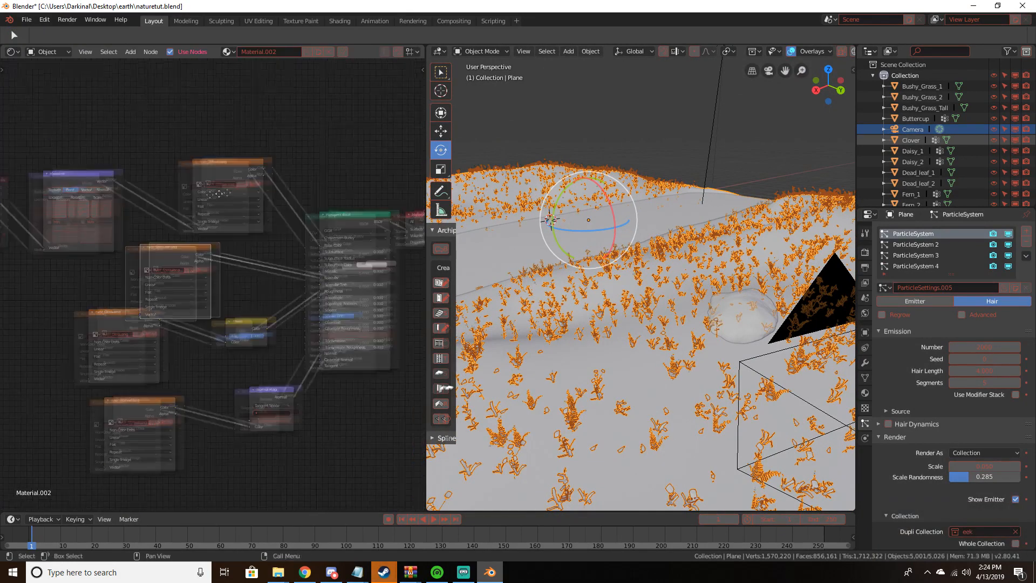
Replace the terrain's Material.002 with a new material and add an Image Texture setup with Mapping and Texture Coordinate to its Principled BSDF
click(318, 52)
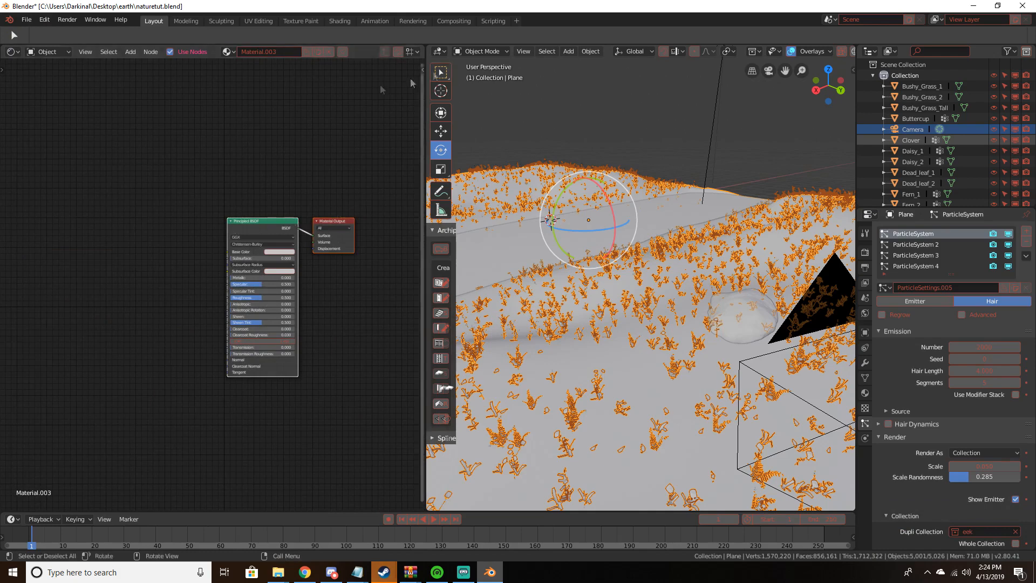
middle_drag(190, 152, 333, 160)
scroll(351, 219, up, 4)
middle_drag(325, 220, 137, 225)
click(267, 214)
key(ctrl+t)
middle_drag(229, 323, 286, 324)
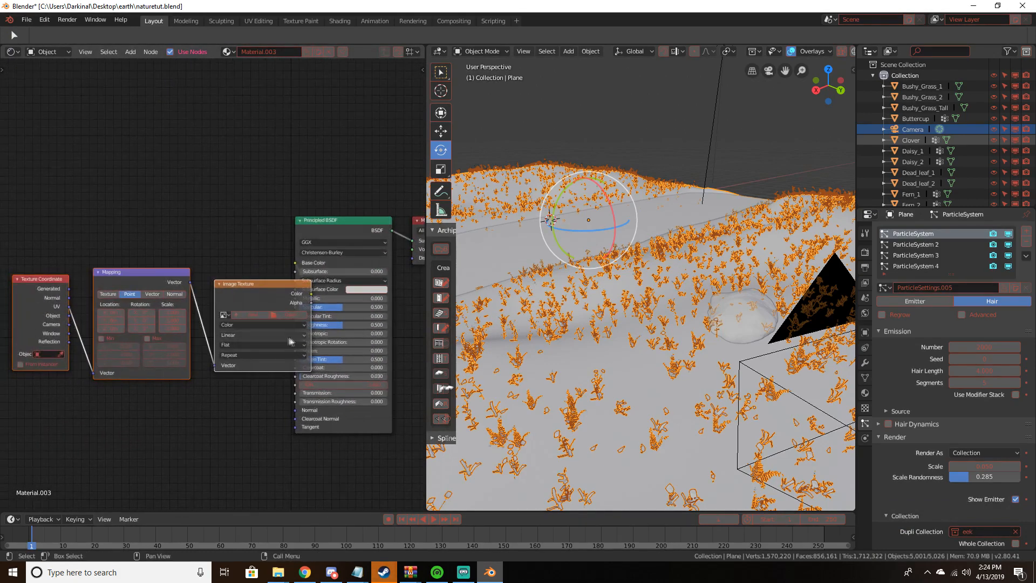
Load Ground03_col.jpg from the Desktop Textures folder into the Image Texture node
click(287, 324)
click(42, 182)
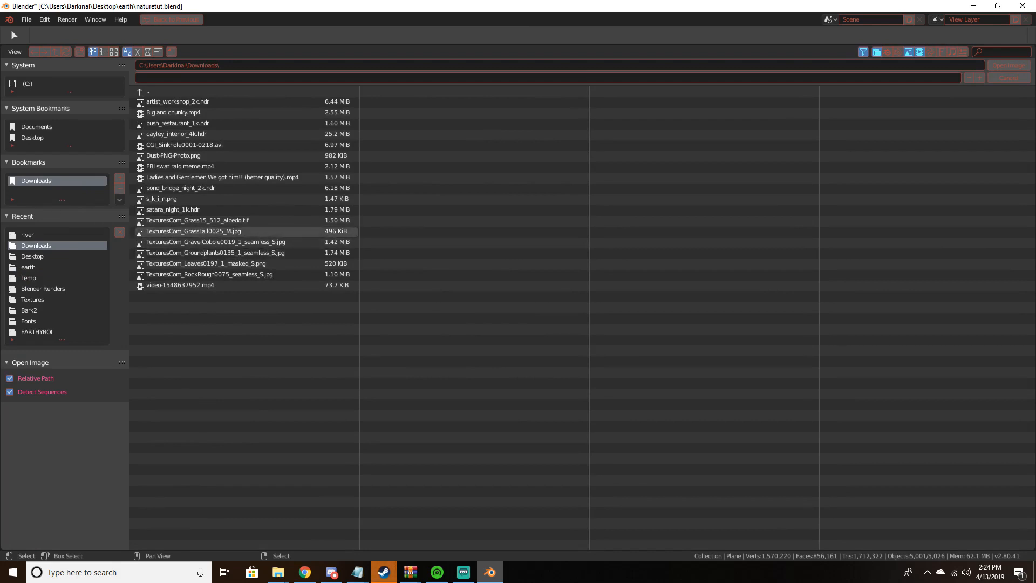
key(alt+Tab)
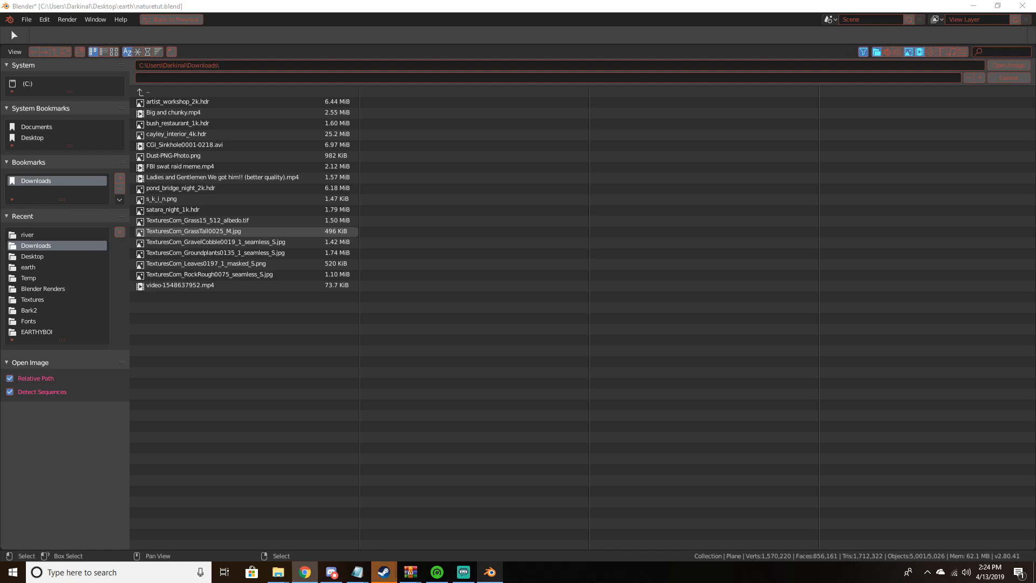
click(37, 260)
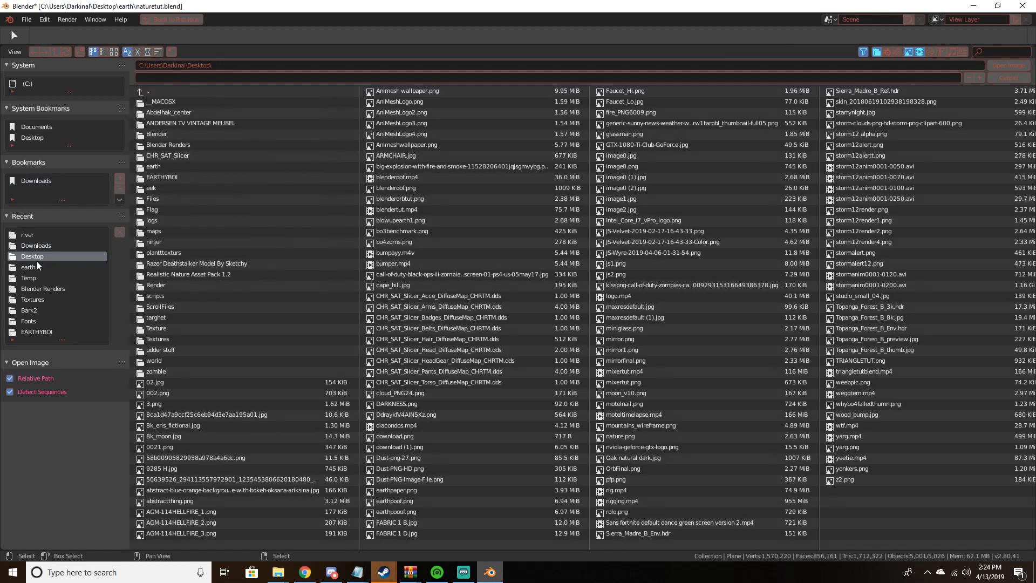
click(40, 301)
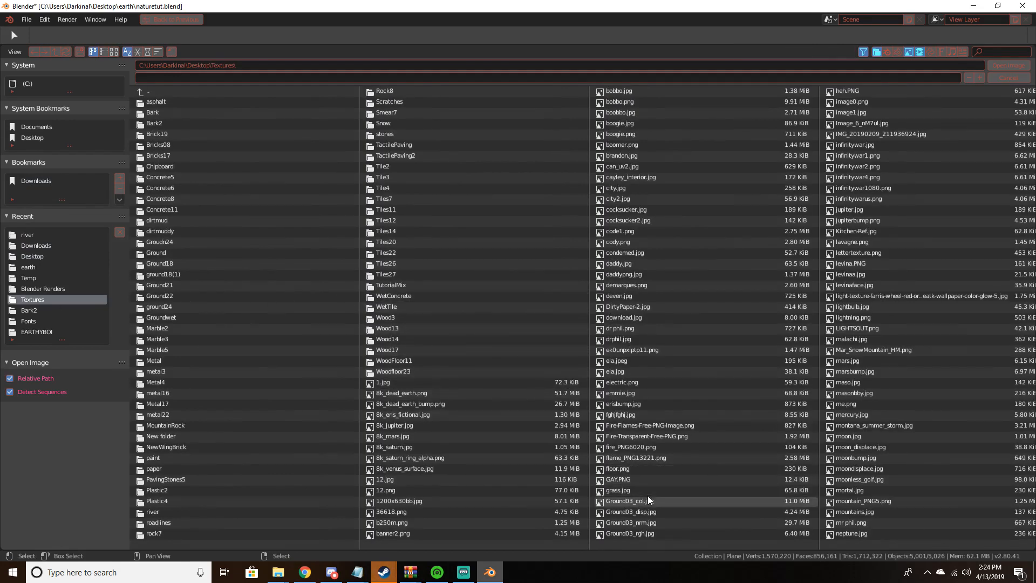
double_click(646, 497)
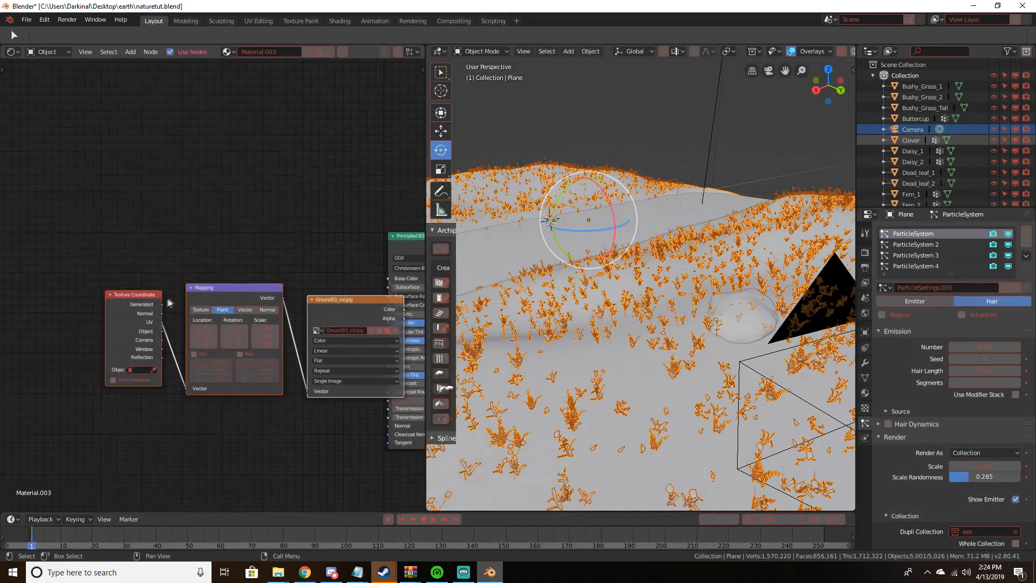
Move the Texture Coordinate, Mapping and Ground03_col.jpg nodes up and away from the Principled BSDF to make room below
drag(154, 297, 78, 235)
drag(251, 295, 162, 214)
drag(343, 307, 288, 212)
Duplicate the Ground03_col.jpg texture node below the original, set the copy to Non-Color Data and load Ground03_nrm.jpg into it
key(shift+d)
click(254, 382)
click(254, 382)
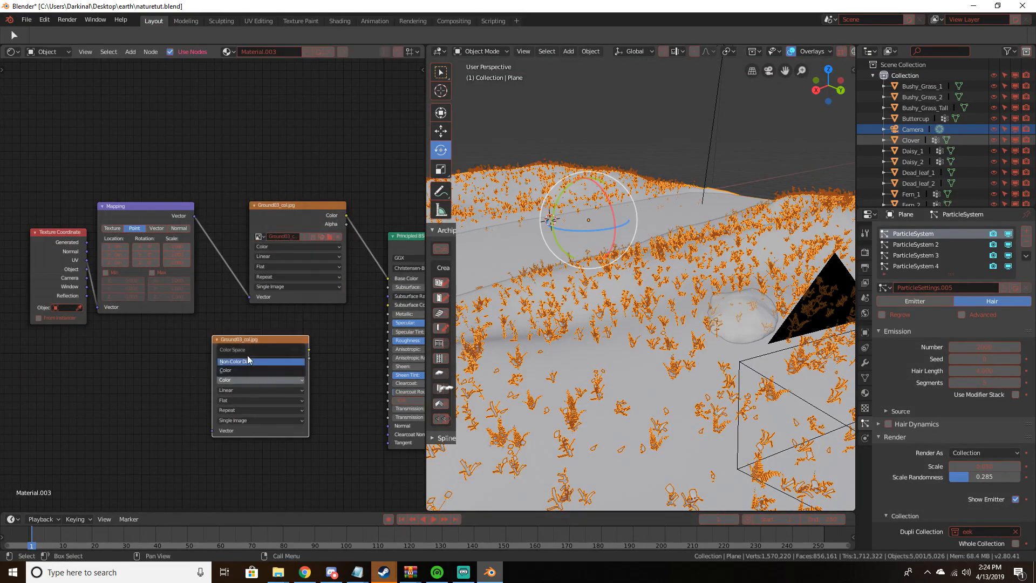
click(249, 361)
click(294, 370)
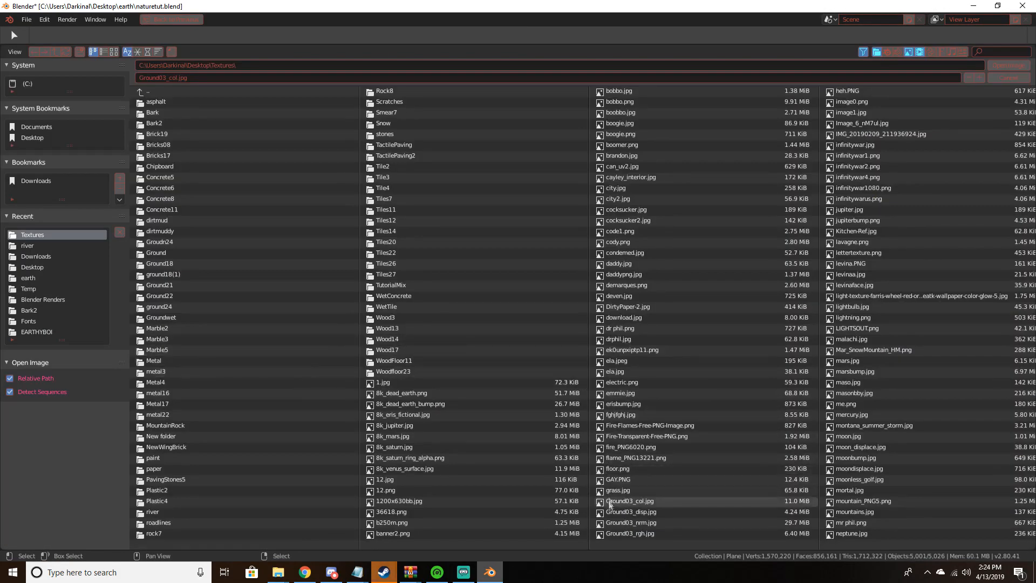
double_click(620, 523)
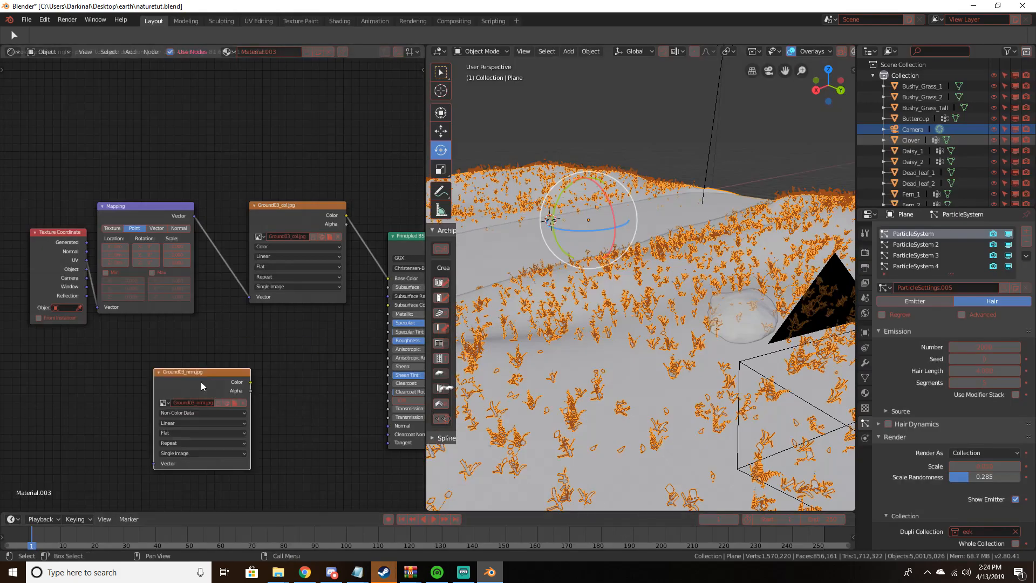
Add a Normal Map node, feed it the Ground03_nrm.jpg Color output, and connect its Normal output to the Principled BSDF's Normal input
key(shift+a)
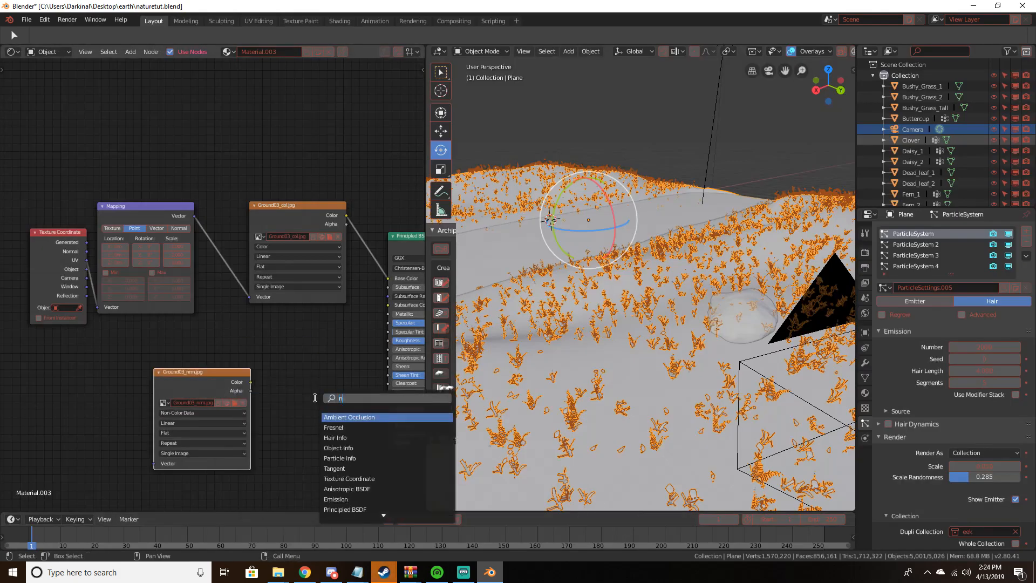
click(318, 401)
text(norm)
key(Return)
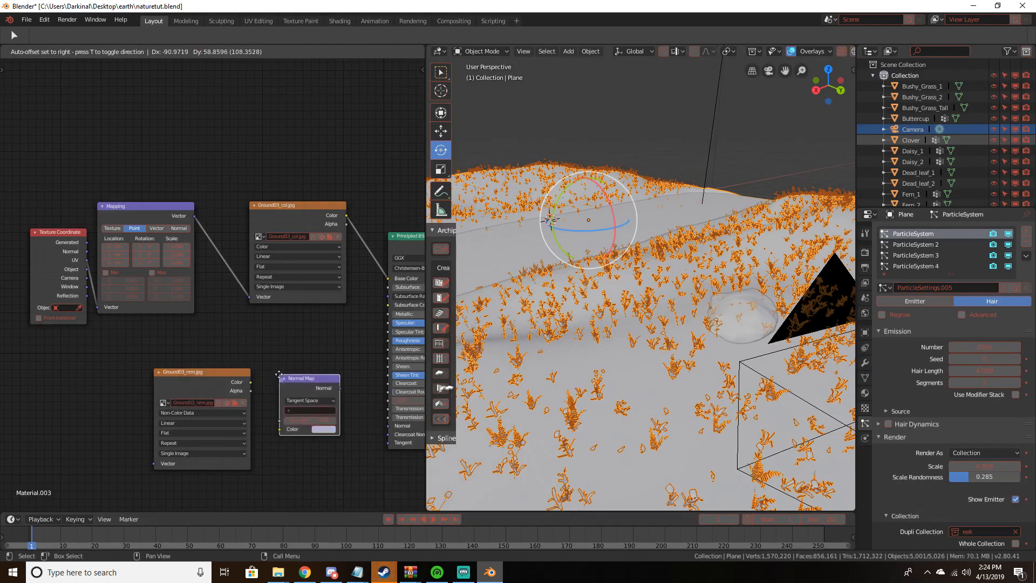
click(308, 404)
drag(251, 381, 279, 429)
middle_drag(327, 396, 309, 398)
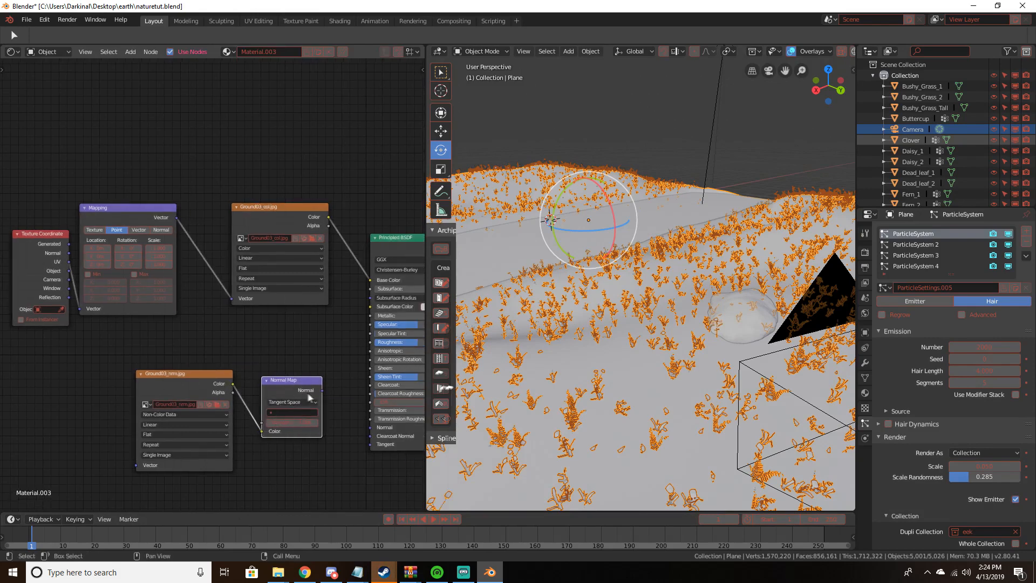
drag(321, 390, 376, 430)
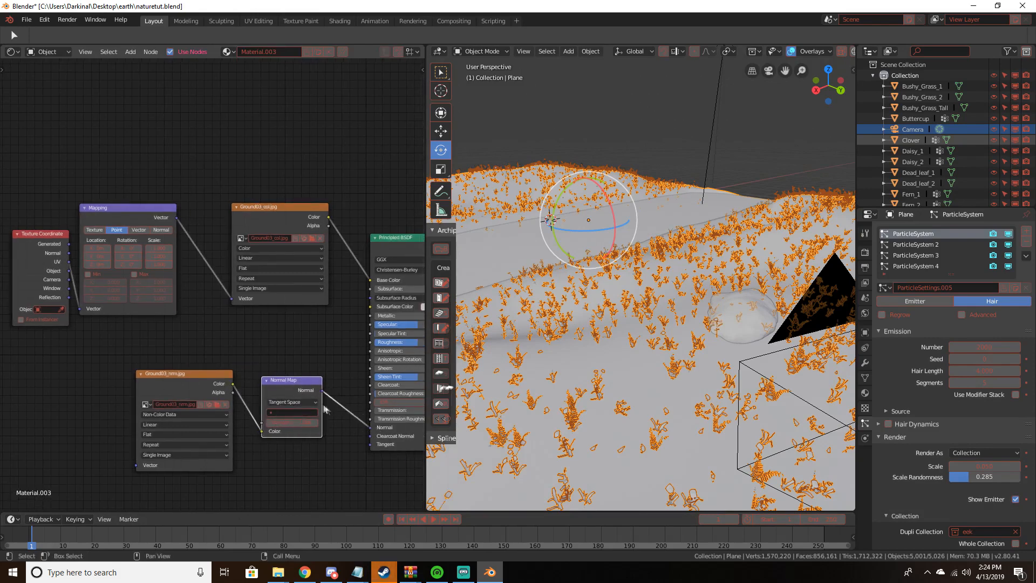
Move the Ground03_nrm.jpg and Normal Map nodes down to make room for another texture above them
middle_drag(294, 358, 314, 344)
drag(208, 360, 146, 430)
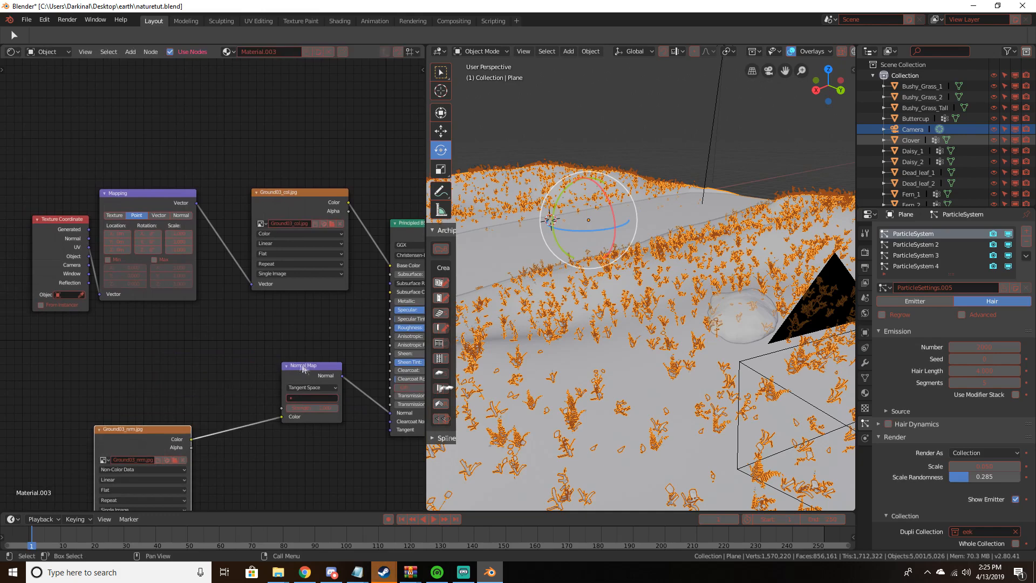
drag(305, 367, 324, 449)
Duplicate the Ground03_nrm.jpg texture node above the original, load Ground03_rgh.jpg into the copy, and connect its Color to the Principled BSDF's Roughness
click(165, 444)
key(shift+d)
click(182, 350)
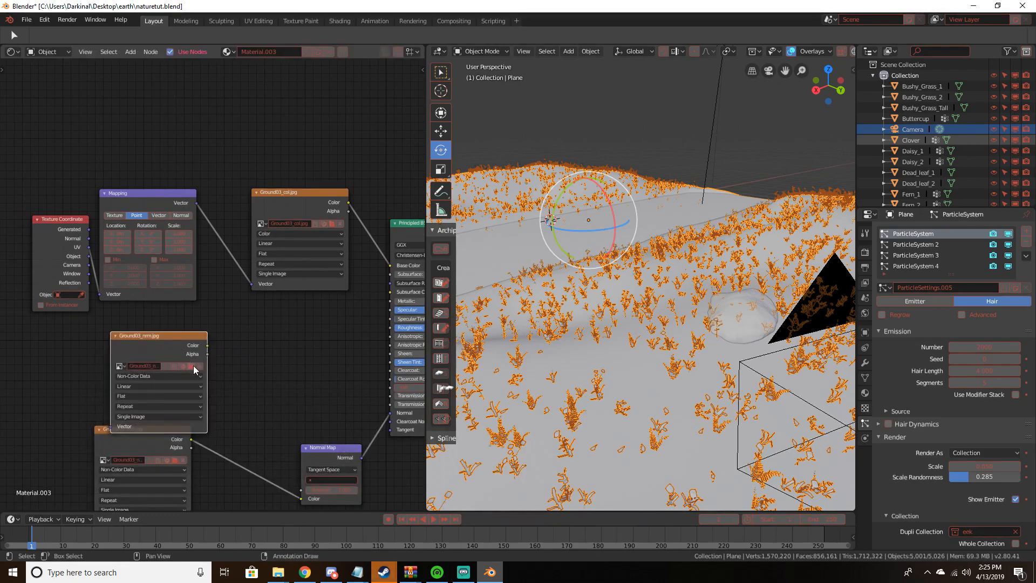
click(192, 364)
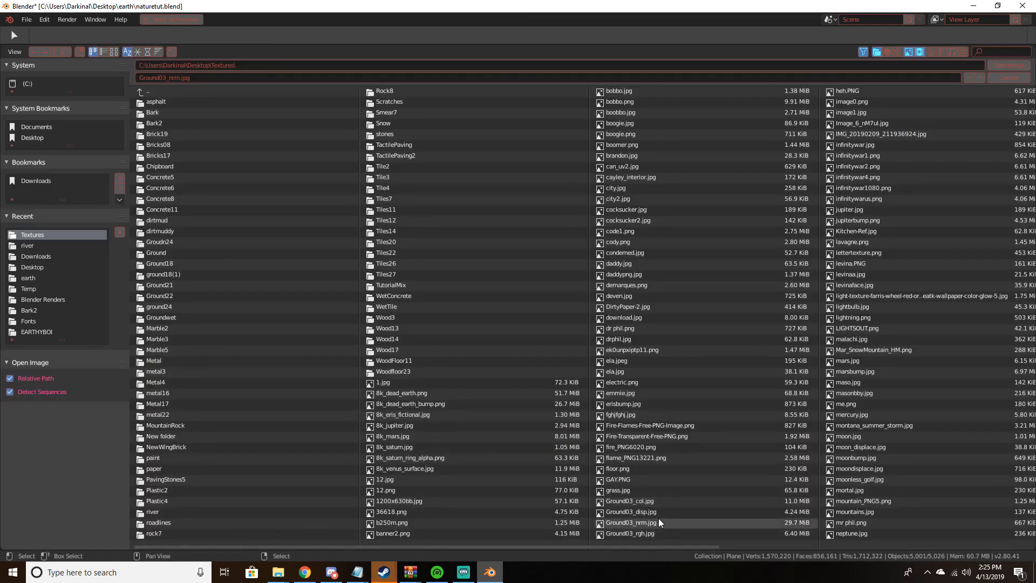
double_click(647, 533)
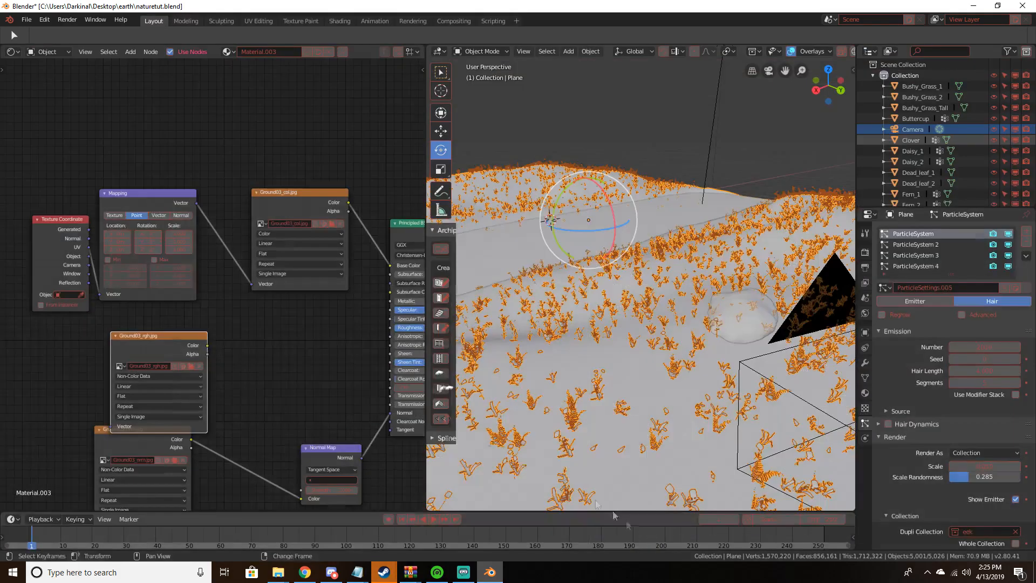
mouse_move(207, 346)
mouse_down()
mouse_move(396, 351)
mouse_move(391, 327)
mouse_up()
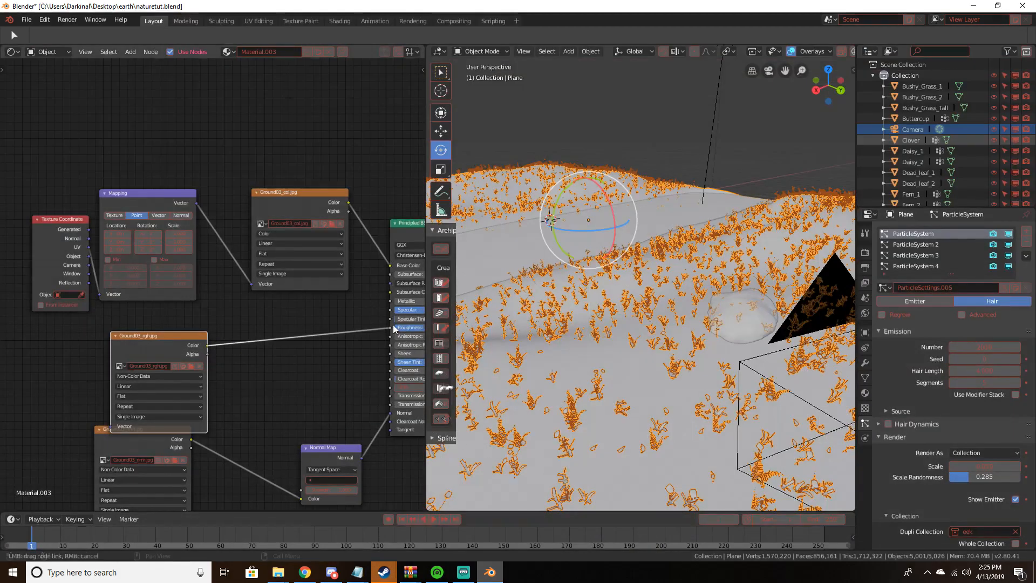
Preview the textured terrain in Rendered shading, including through the camera view
key(z)
click(640, 320)
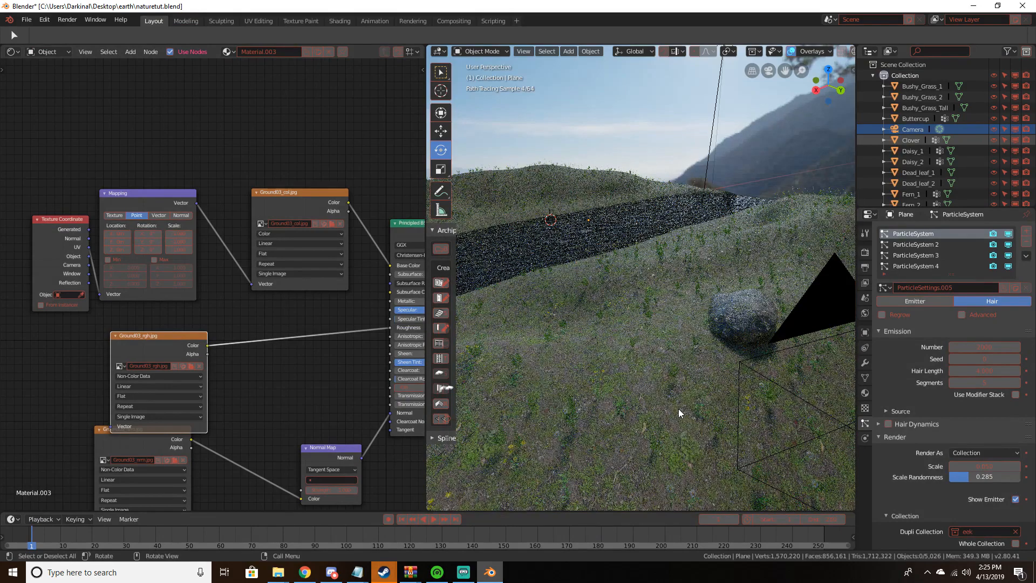
key(KP_0)
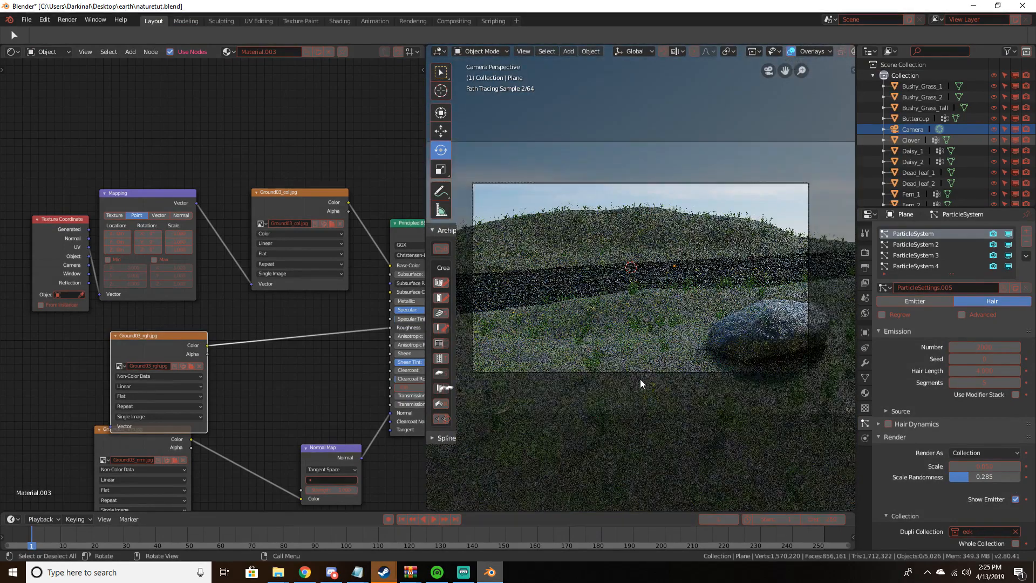
scroll(640, 379, up, 2)
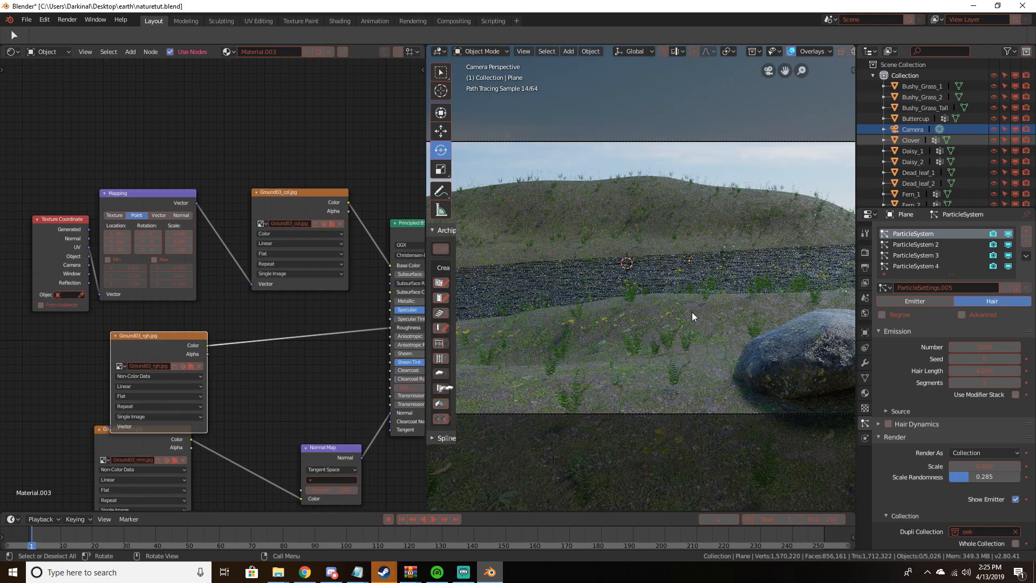
scroll(692, 310, down, 1)
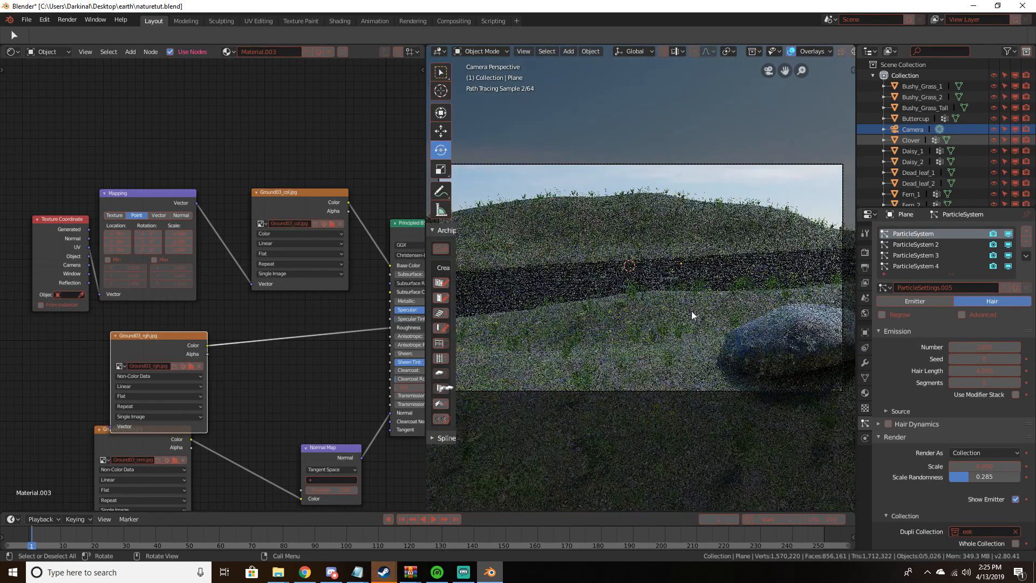
Switch the viewport back to Solid shading, return to the camera view, and widen the 3D viewport into the node editor's space
key(z)
click(754, 326)
mouse_move(755, 326)
middle_down()
mouse_move(640, 331)
mouse_move(802, 352)
mouse_move(727, 338)
middle_up()
scroll(640, 331, down, 2)
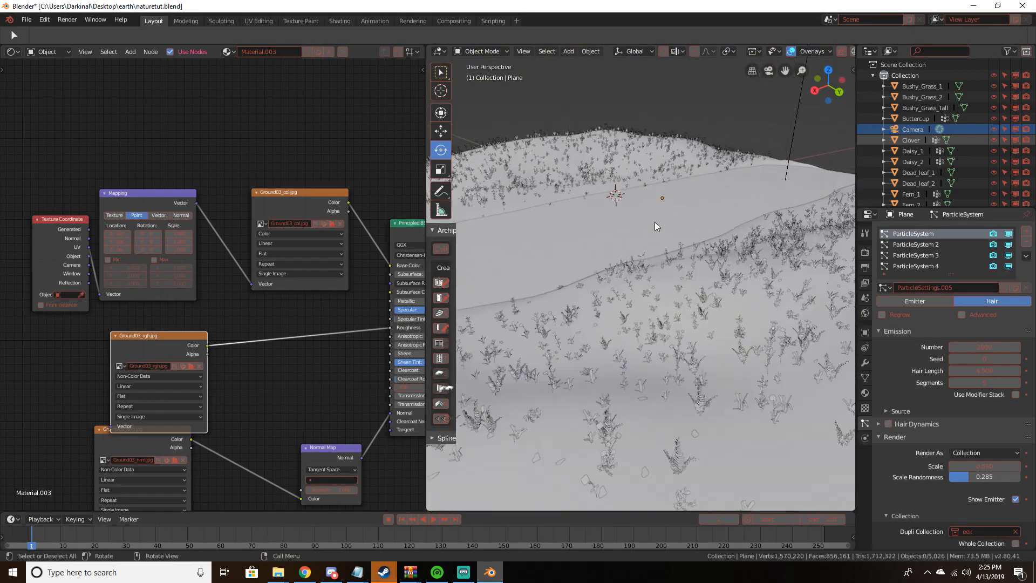
key(KP_0)
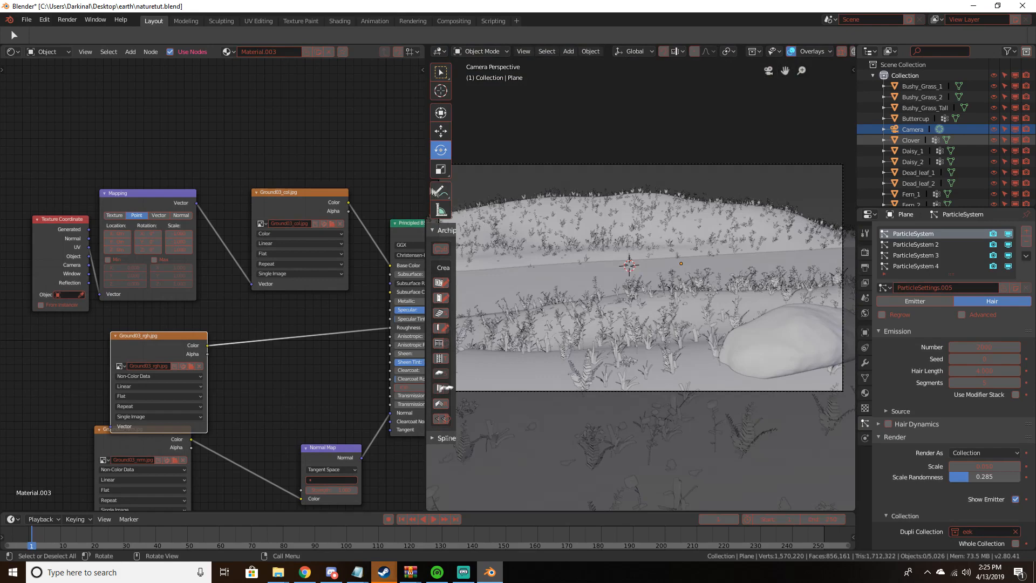
drag(428, 111, 250, 111)
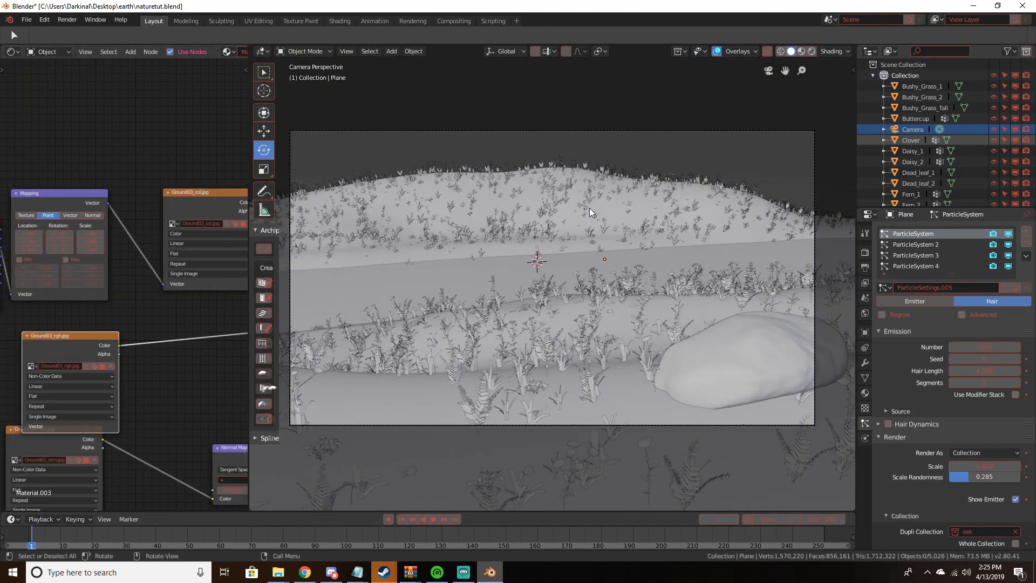
scroll(591, 203, down, 1)
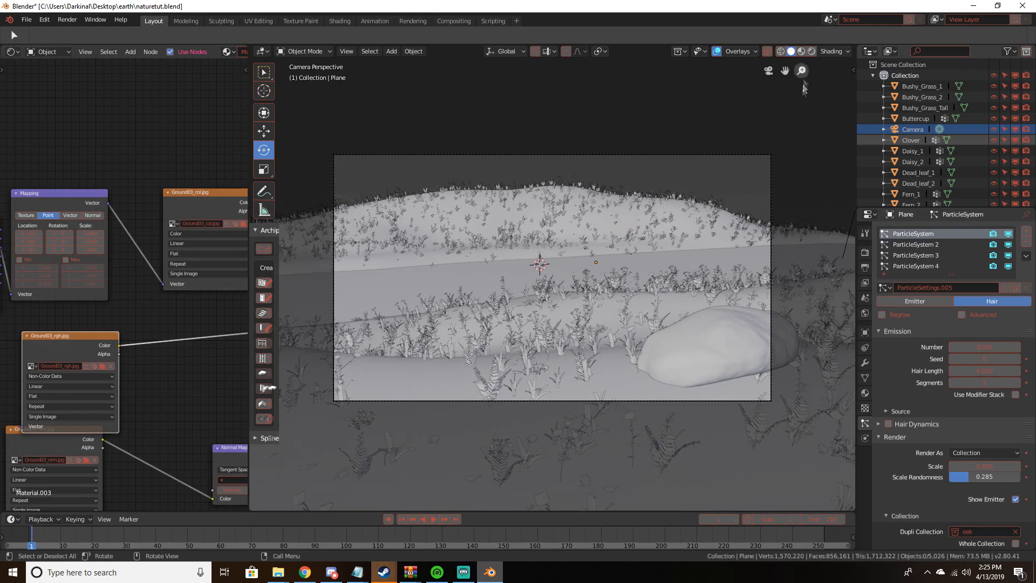
Select the Camera and increase its lens focal length to frame the hill and rock more tightly
click(912, 130)
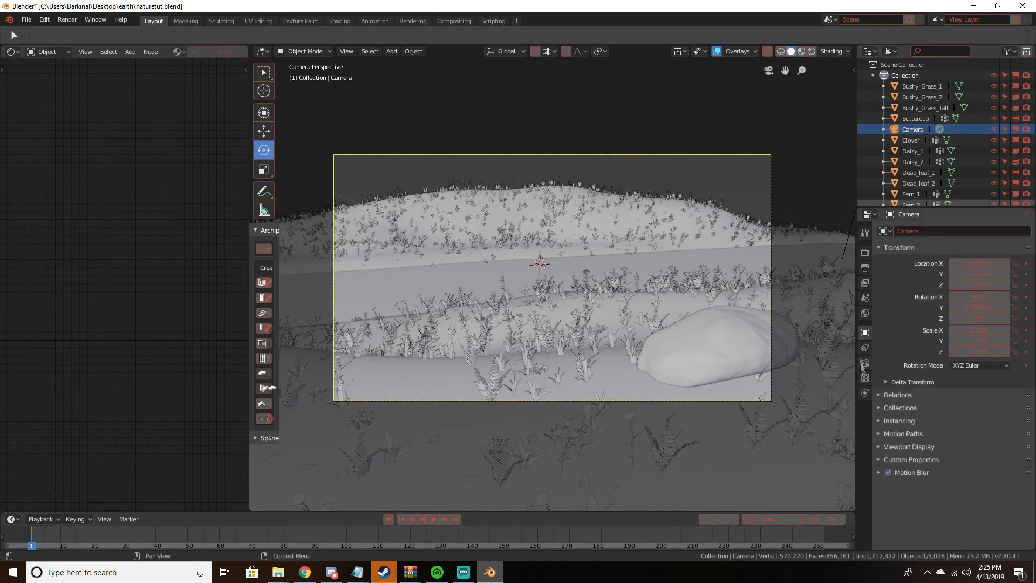
click(864, 363)
drag(984, 283, 1012, 282)
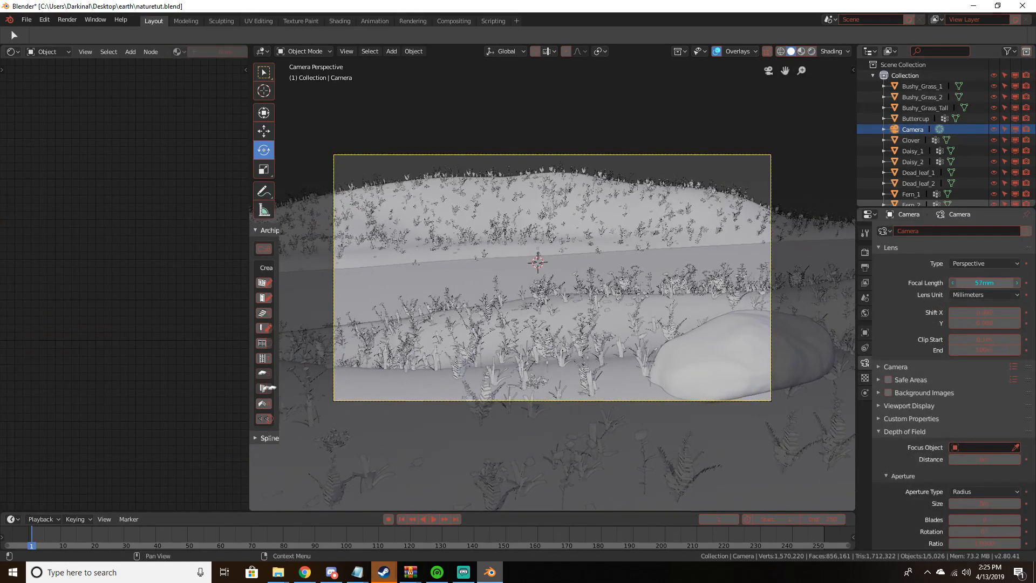
Move the camera to reframe the bank, and shift the large foreground rock along X and down at the frame's right edge
key(g)
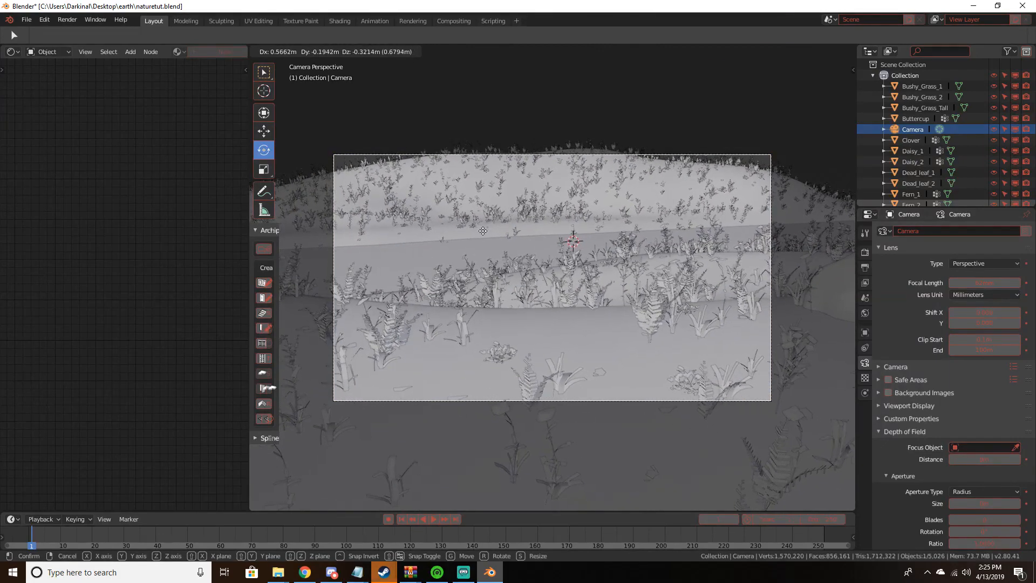
click(763, 268)
click(843, 271)
key(g)
key(x)
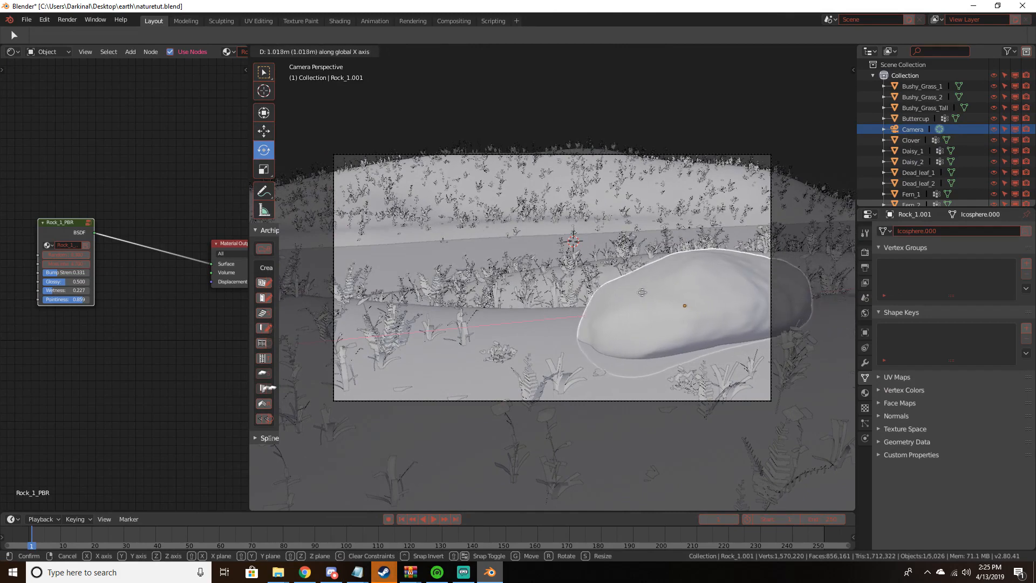
click(658, 291)
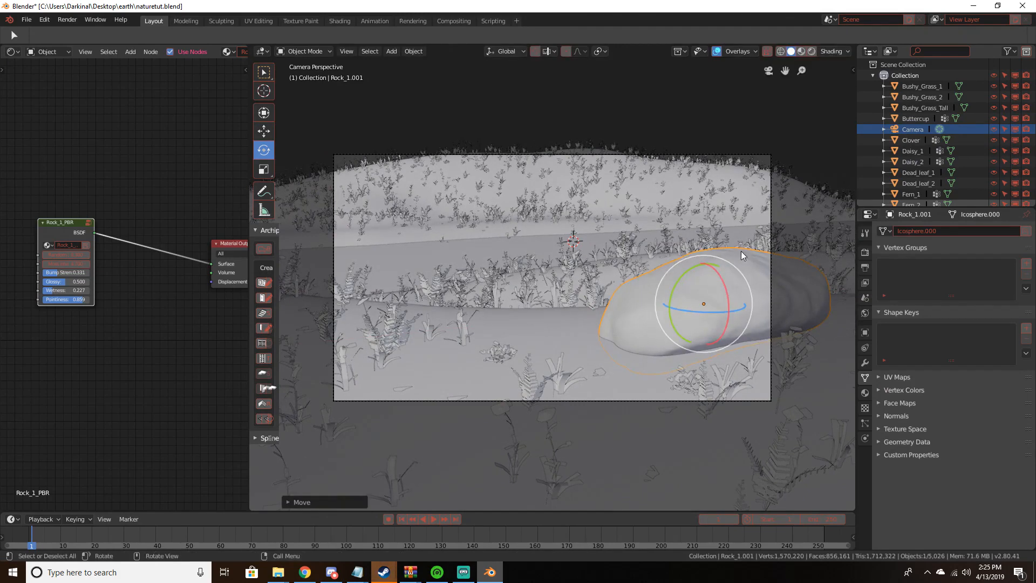
key(g)
click(747, 270)
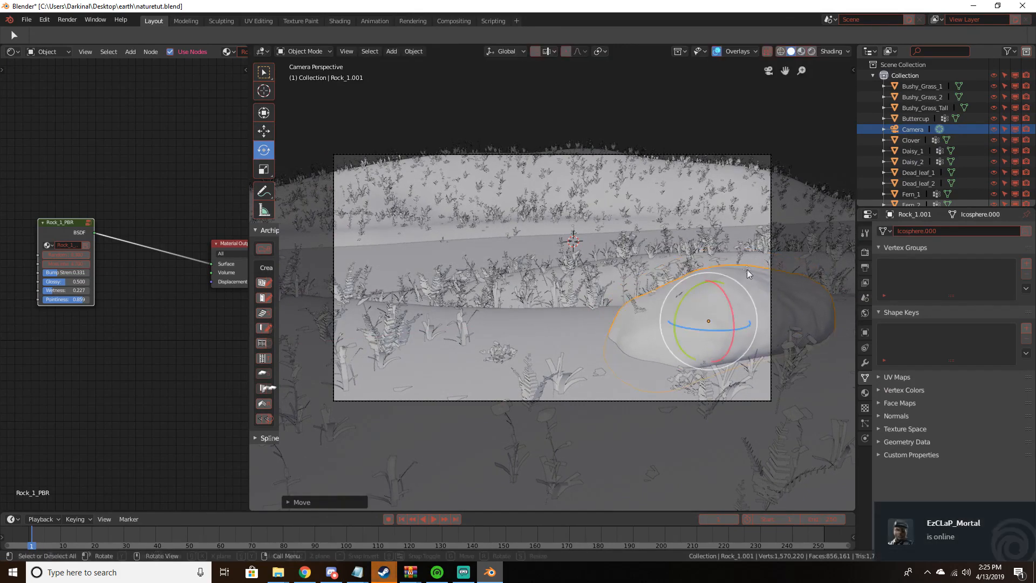
Preview the camera view in Rendered shading and return the viewport to Solid shading
key(z)
click(735, 178)
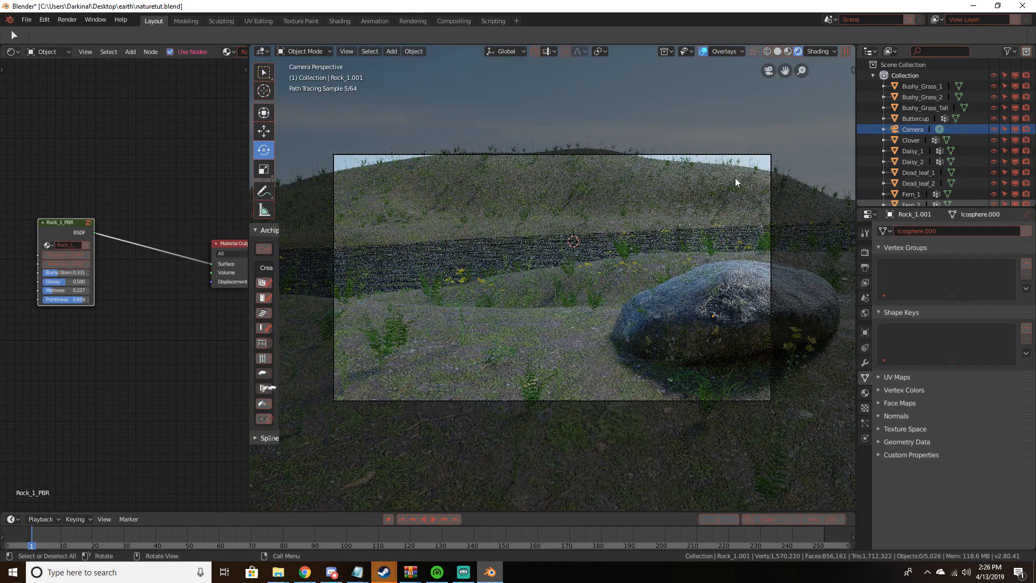
key(z)
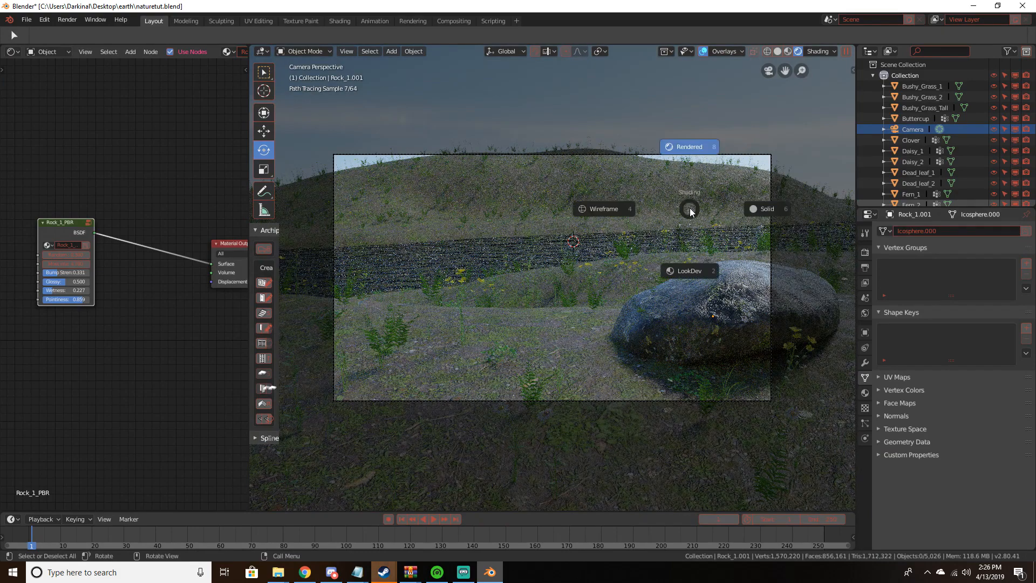
click(766, 208)
middle_drag(759, 79, 529, 246)
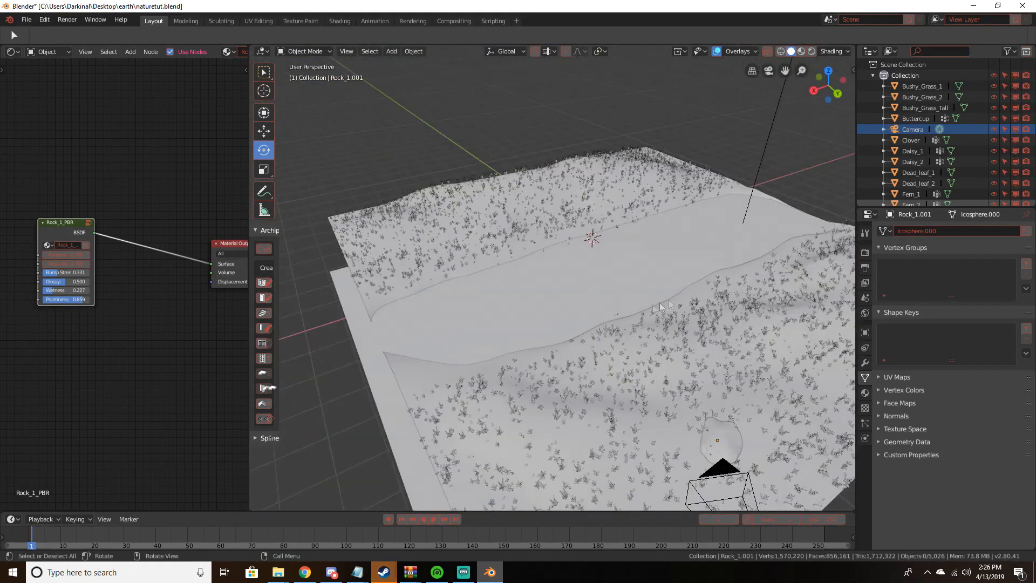
click(733, 453)
key(KP_0)
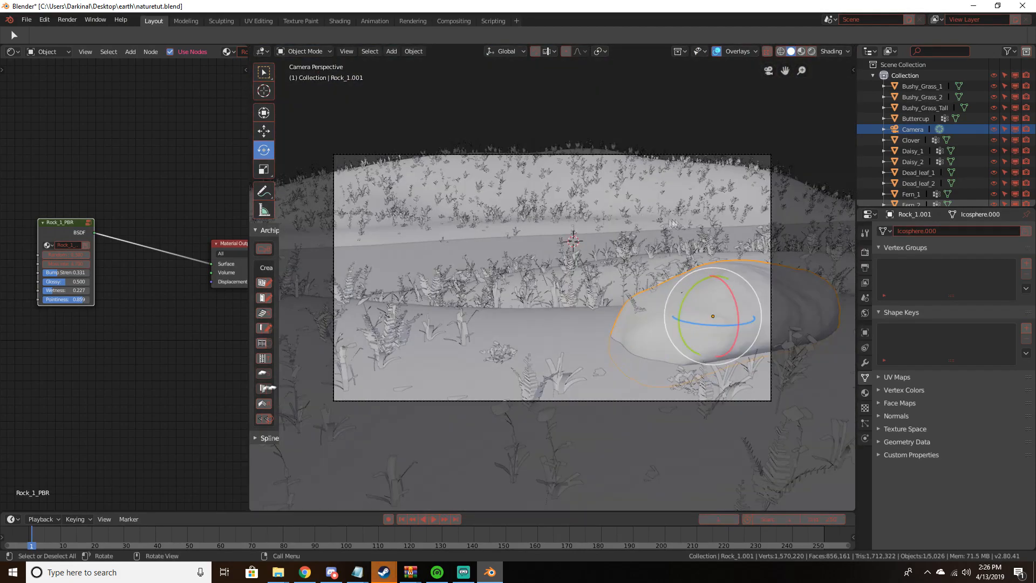
Duplicate the three source rocks Rock_1, Rock_2 and Rock_3 together and move the copies over to the far side of the terrain
scroll(715, 238, down, 8)
middle_drag(740, 222, 830, 251)
shift+middle_drag(357, 371, 409, 346)
click(383, 346)
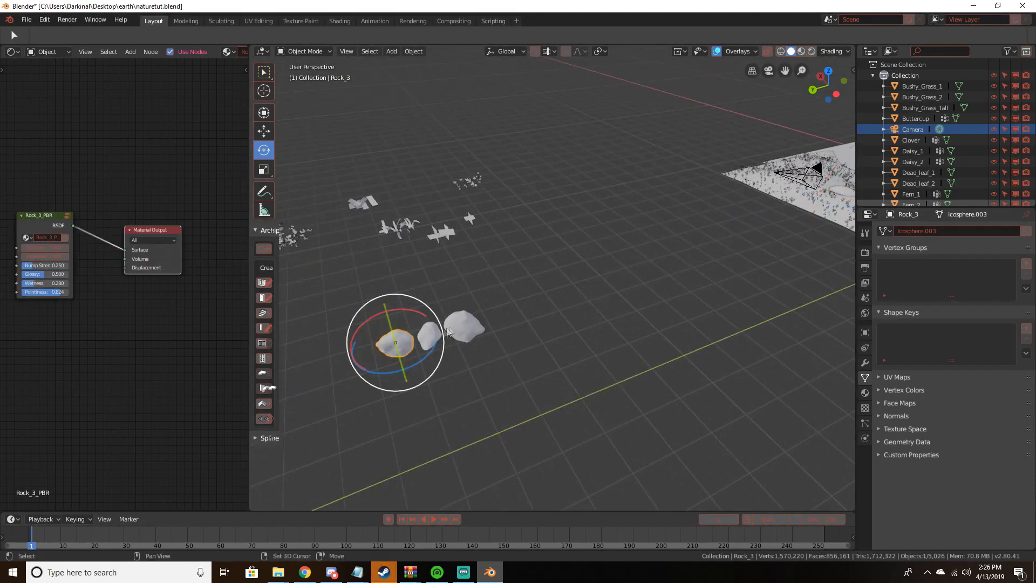
shift+click(458, 322)
click(474, 302)
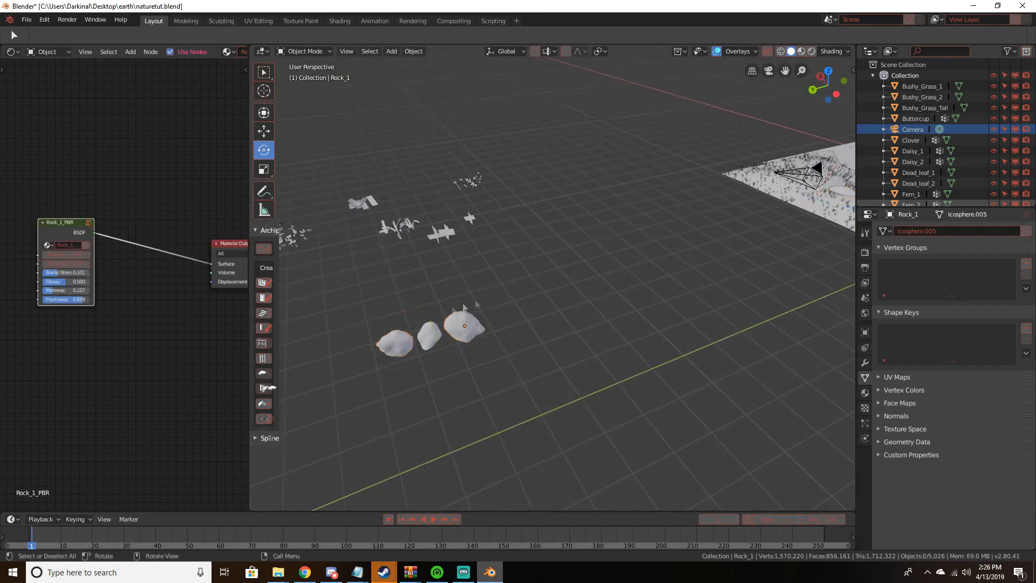
click(397, 340)
shift+click(461, 323)
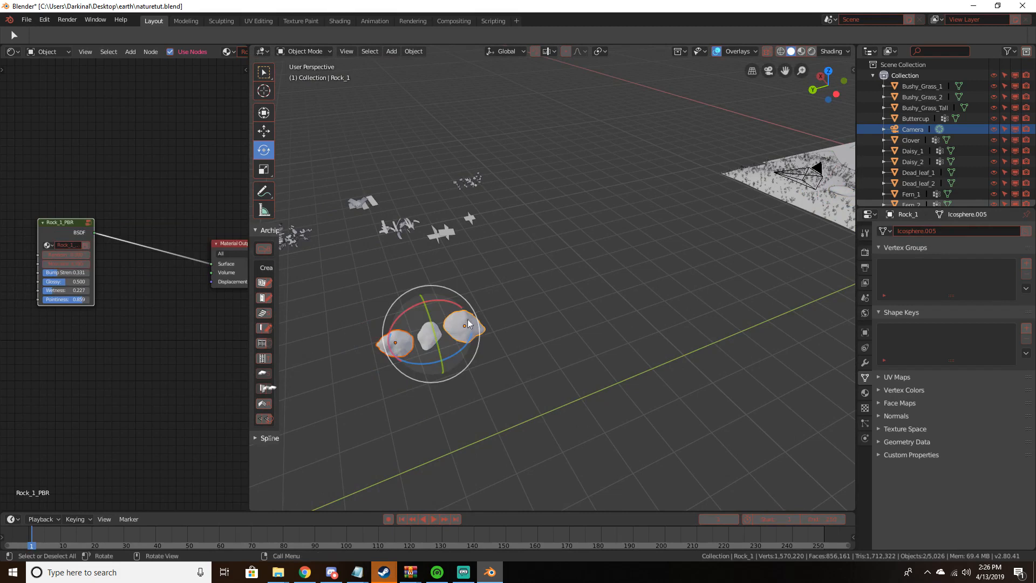
click(270, 74)
shift+click(434, 335)
scroll(449, 335, down, 7)
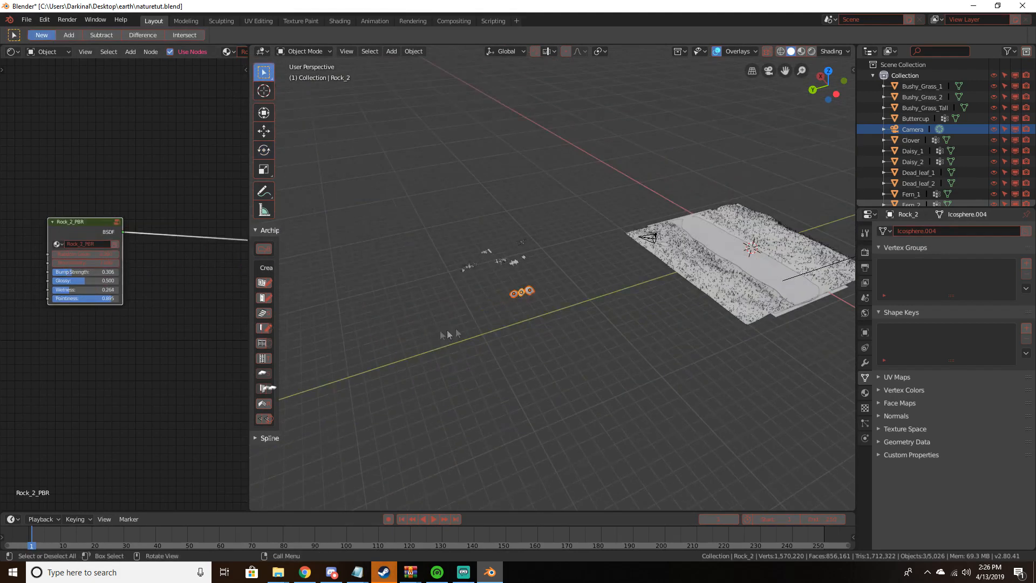
key(shift+d)
click(525, 280)
key(g)
click(804, 174)
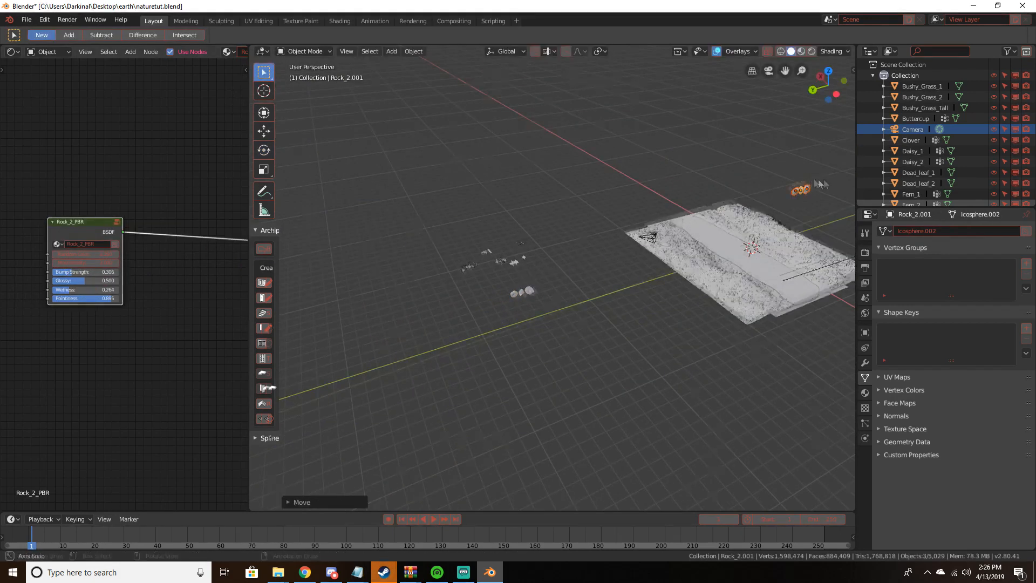
Rotate the three copied rocks together above the hill on the far side of the river
middle_drag(797, 178, 852, 189)
shift+middle_drag(594, 185, 784, 305)
shift+middle_drag(755, 243, 480, 201)
middle_drag(648, 367, 845, 467)
key(KP_Decimal)
scroll(746, 451, up, 2)
middle_drag(745, 451, 807, 449)
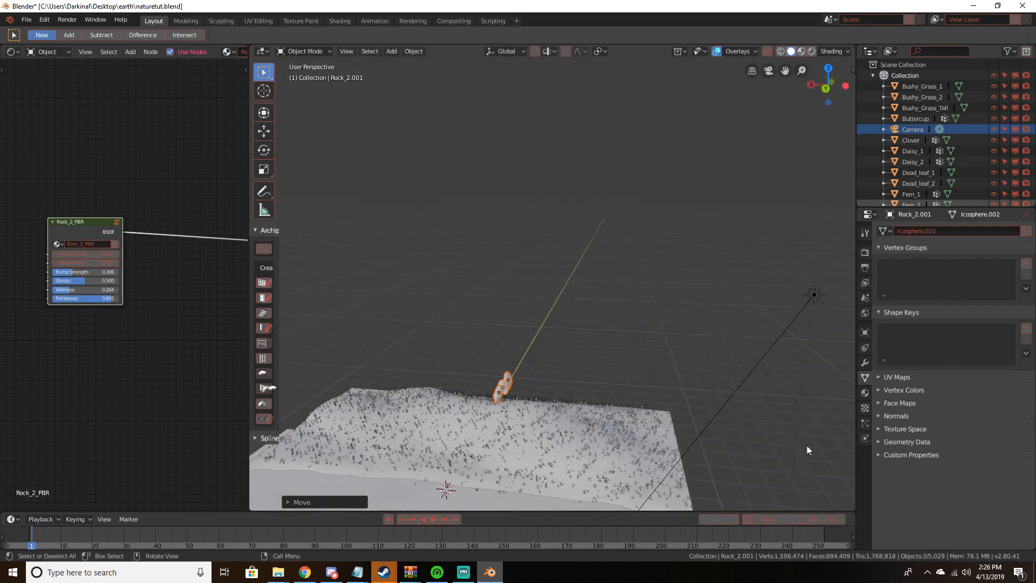
scroll(628, 444, up, 2)
middle_drag(624, 443, 474, 253)
key(r)
click(745, 323)
key(r)
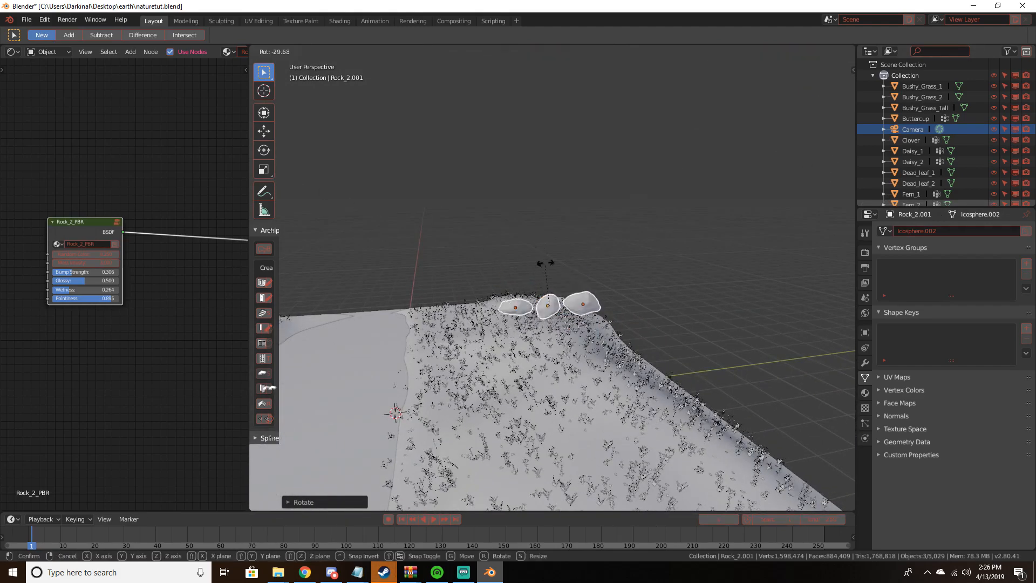
click(545, 264)
Duplicate the Rock_3 copy above the hill and place the new rock on the far riverbank
middle_drag(545, 264, 220, 309)
click(702, 292)
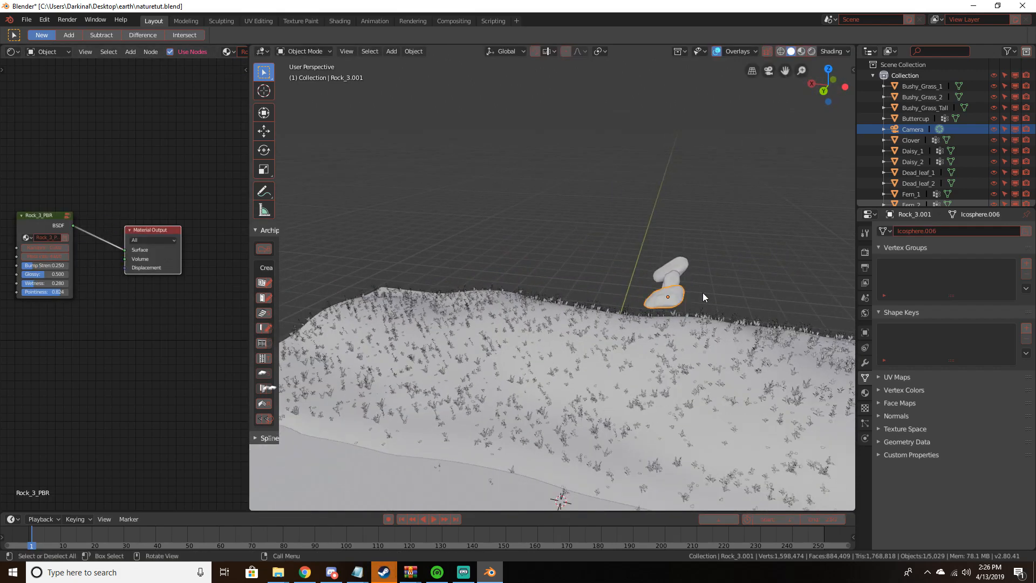
key(KP_0)
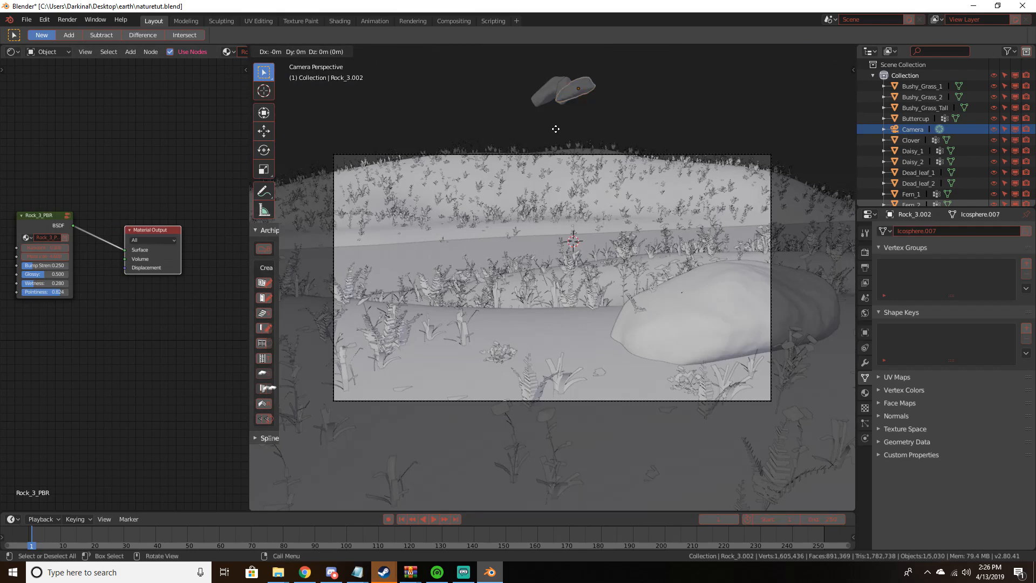
key(shift+d)
click(624, 253)
middle_drag(624, 253, 658, 292)
key(g)
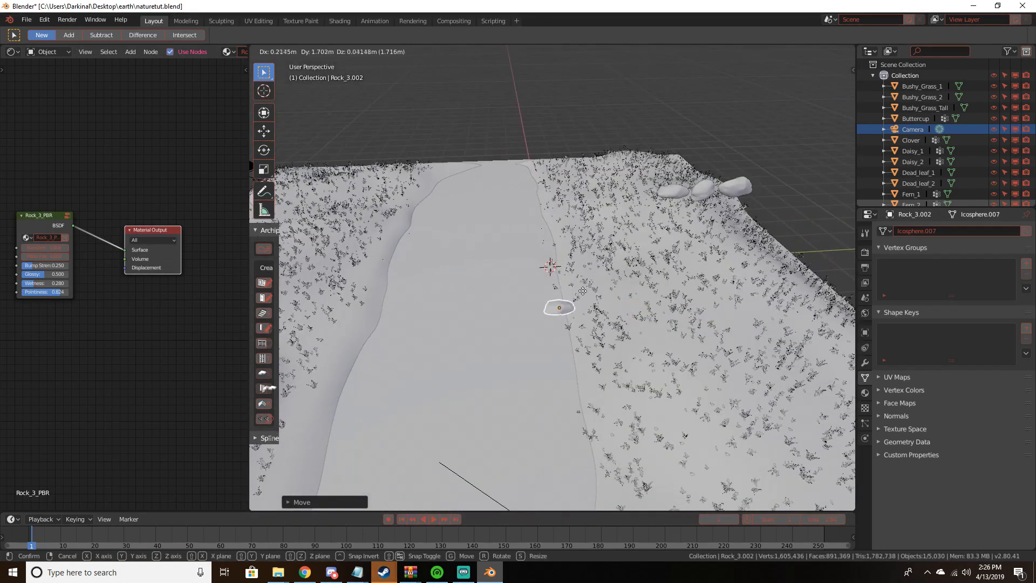
click(585, 293)
Rotate the Rock_3 duplicate so it rests on the far river's edge
scroll(585, 294, up, 2)
middle_drag(609, 337, 694, 293)
click(256, 150)
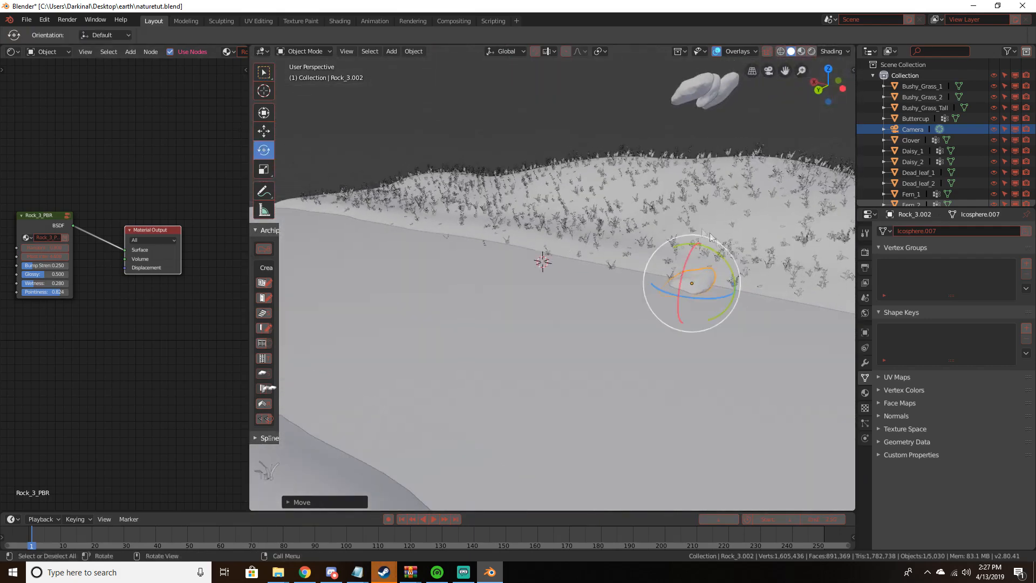
drag(718, 257, 685, 274)
Duplicate the Rock_1 copy above the hill and move the new rock down to the far bank near the first one
middle_drag(686, 274, 438, 192)
click(376, 186)
key(shift+d)
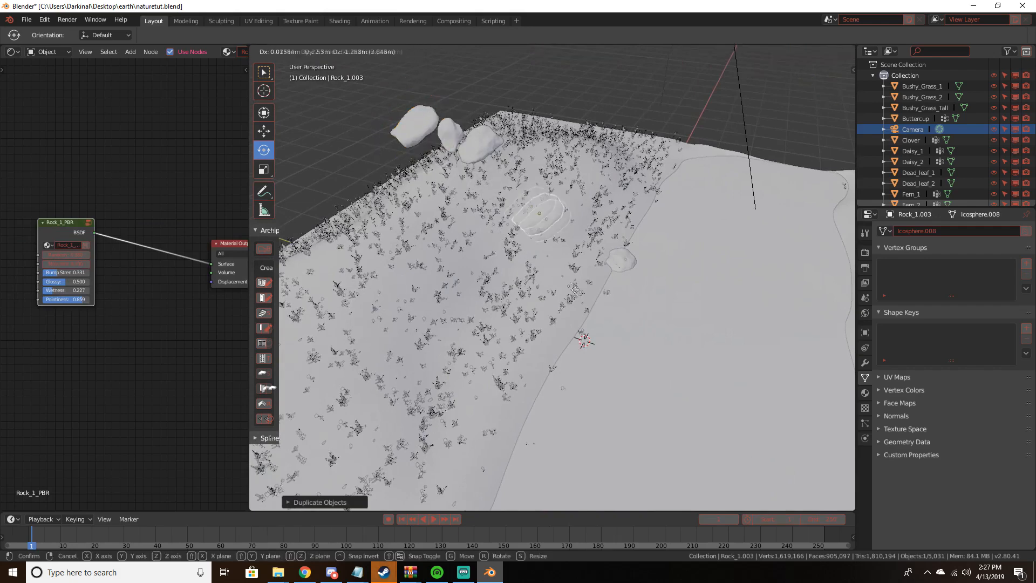
click(593, 291)
Enlarge the Rock_1 duplicate on the far bank and rotate it to lie nearly flat
middle_drag(594, 291, 569, 247)
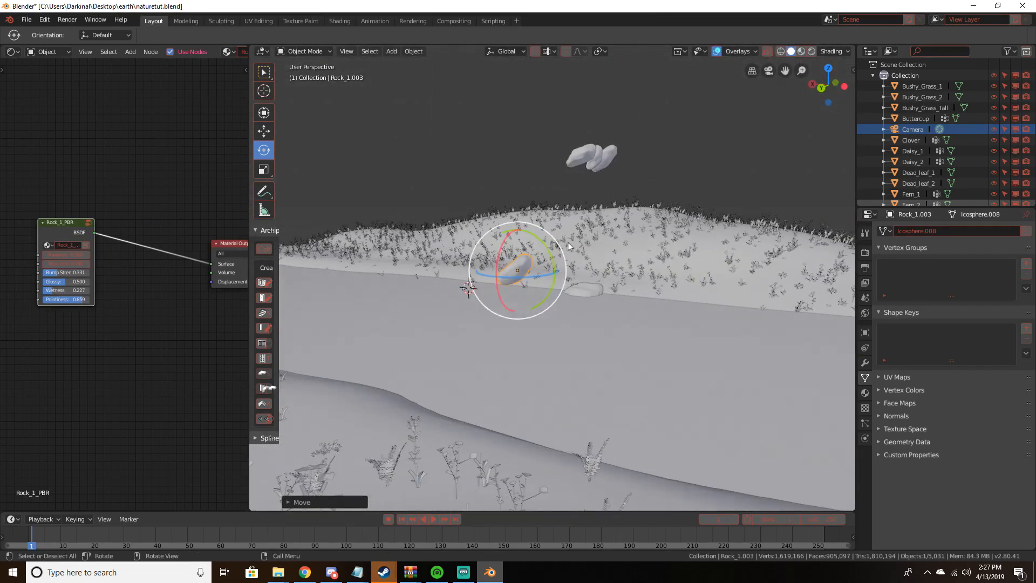
key(r)
click(595, 256)
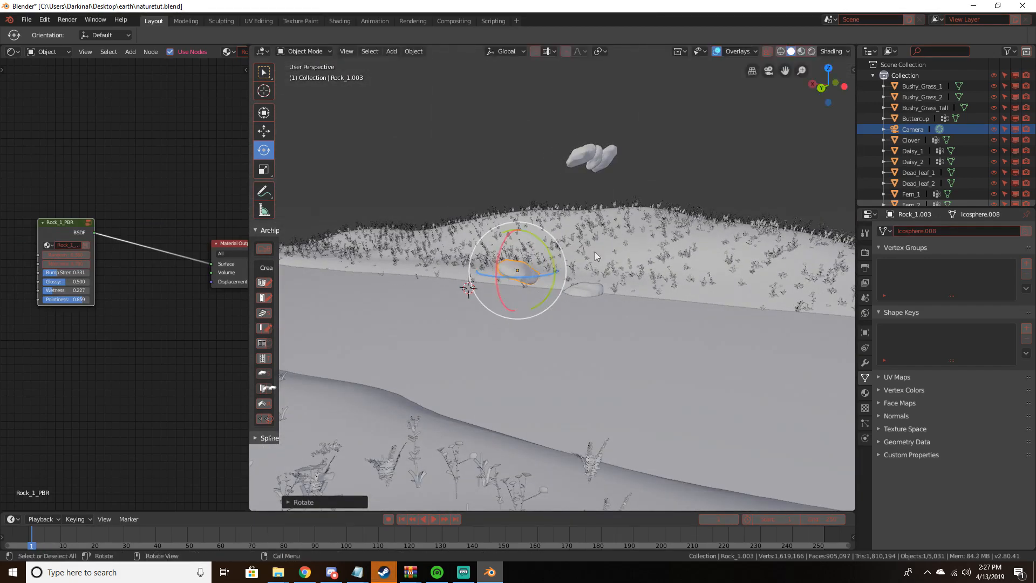
key(s)
click(621, 258)
key(r)
click(545, 248)
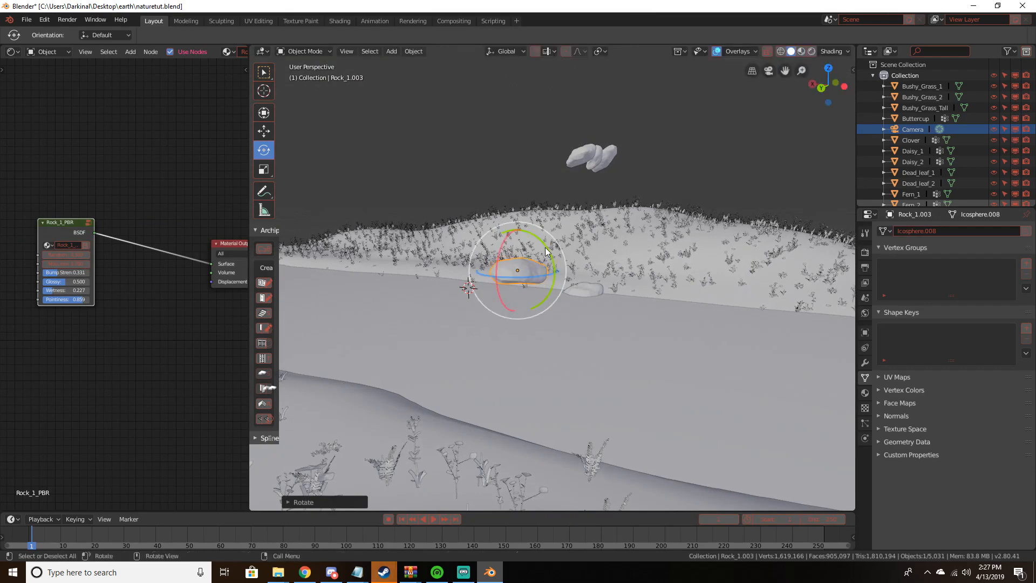
key(r)
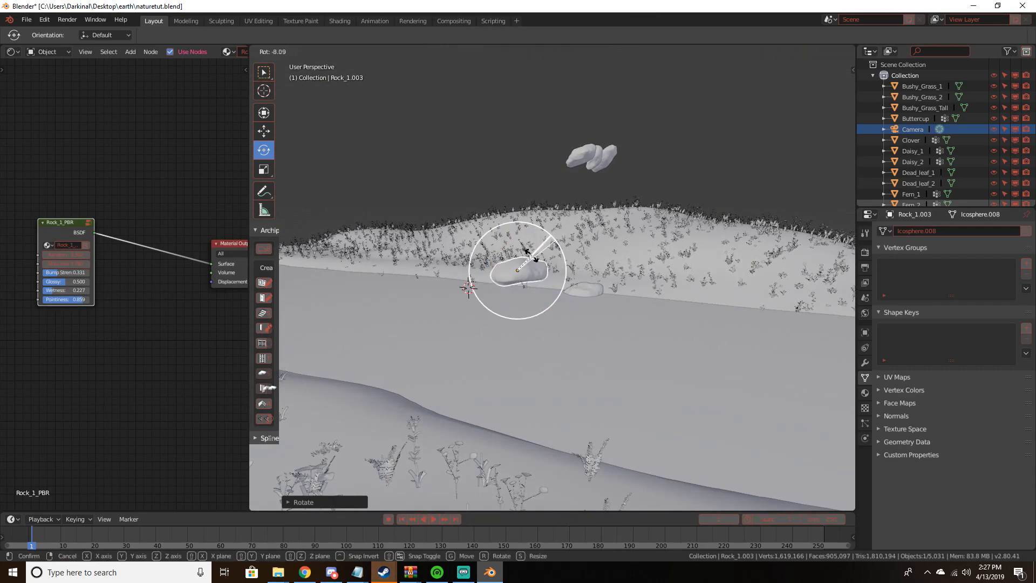
click(528, 253)
Turn the enlarged rock to follow the shoreline and move it against the water's edge beside the smaller rock
middle_drag(527, 254, 554, 139)
key(r)
click(518, 220)
key(g)
click(584, 234)
Duplicate the Rock_2 copy above the hill, place it by the two bank rocks and scale it down
click(685, 156)
key(shift+d)
right_click(690, 159)
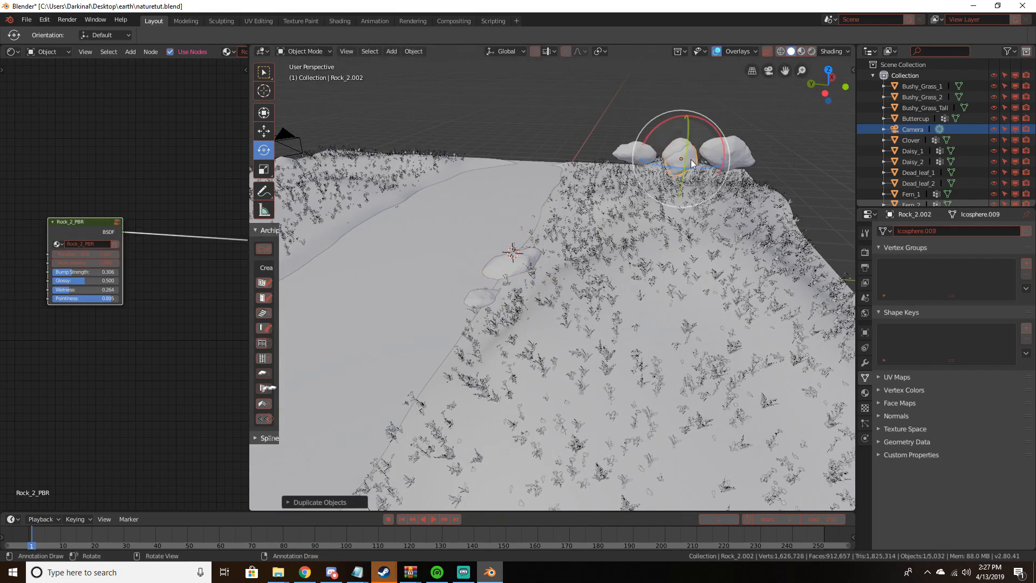
key(g)
click(521, 282)
key(s)
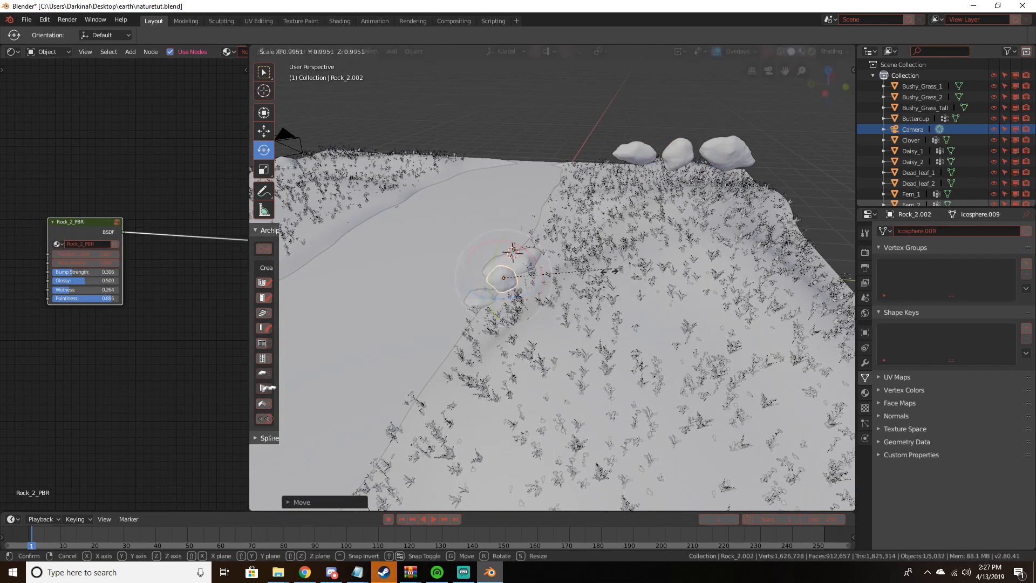
click(584, 282)
Move the small Rock_2 duplicate into the gap between the two rocks on the far bank
middle_drag(583, 283, 717, 257)
key(g)
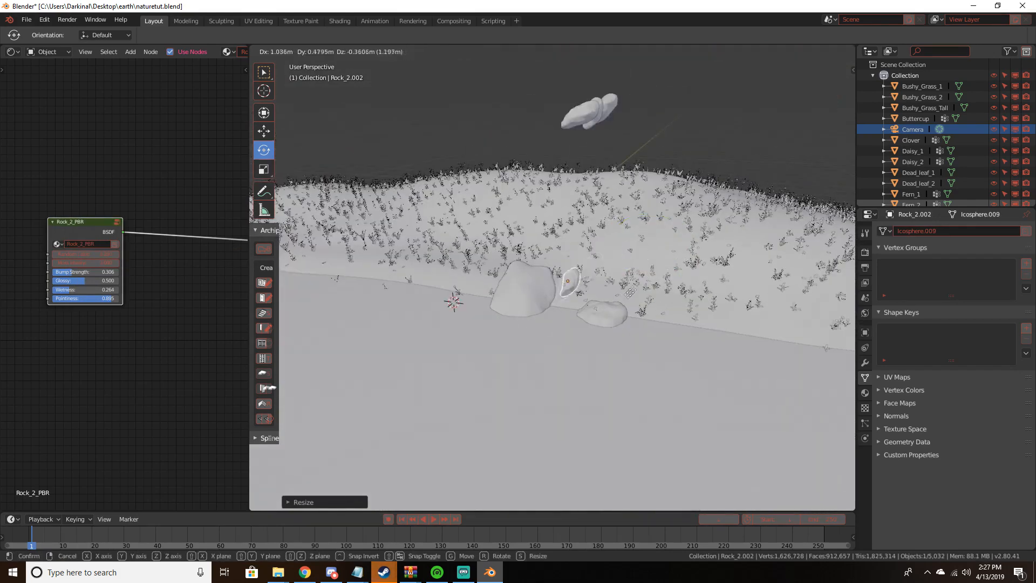
click(612, 314)
Rotate the small rock freely with trackball rotation and nudge it into place between its neighbours
key(r)
key(r)
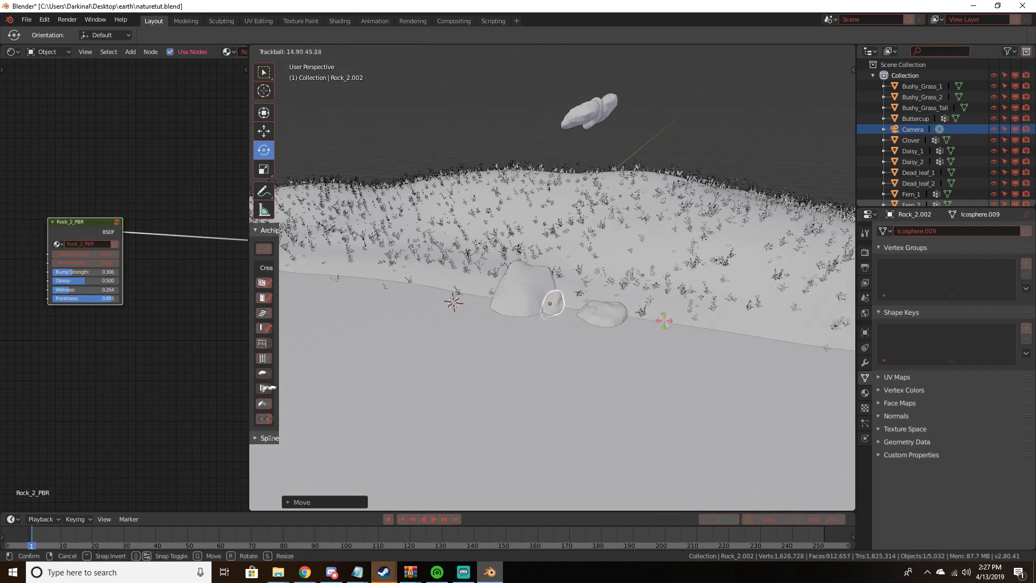
click(598, 242)
key(r)
key(r)
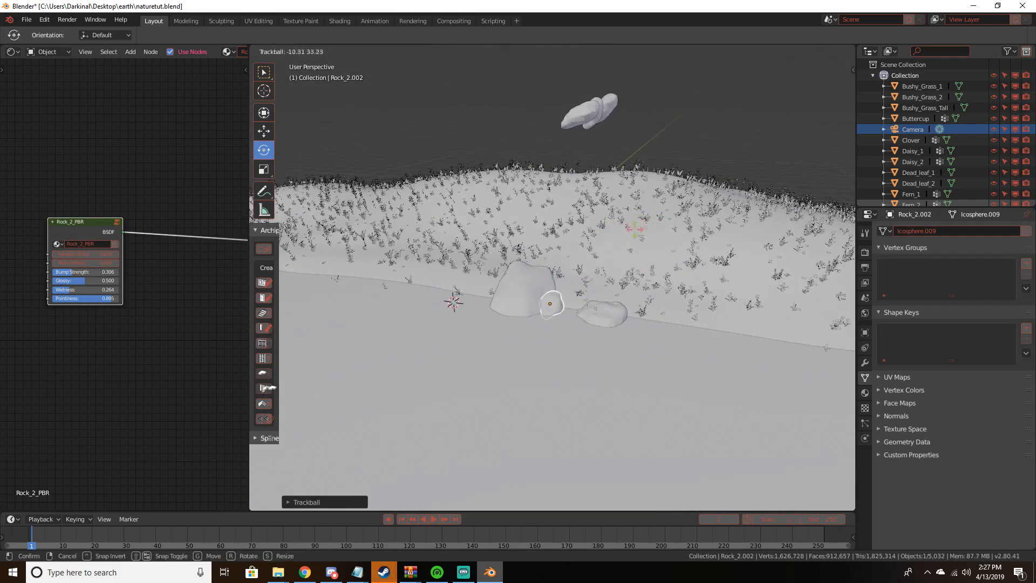
click(638, 225)
key(r)
click(594, 227)
key(r)
key(r)
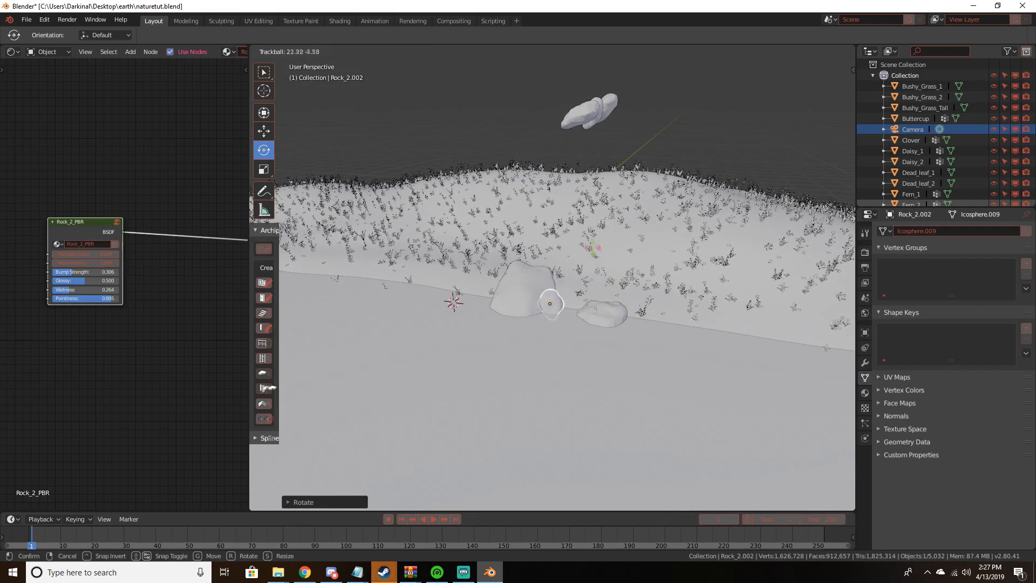
click(594, 247)
middle_drag(593, 247, 543, 252)
key(g)
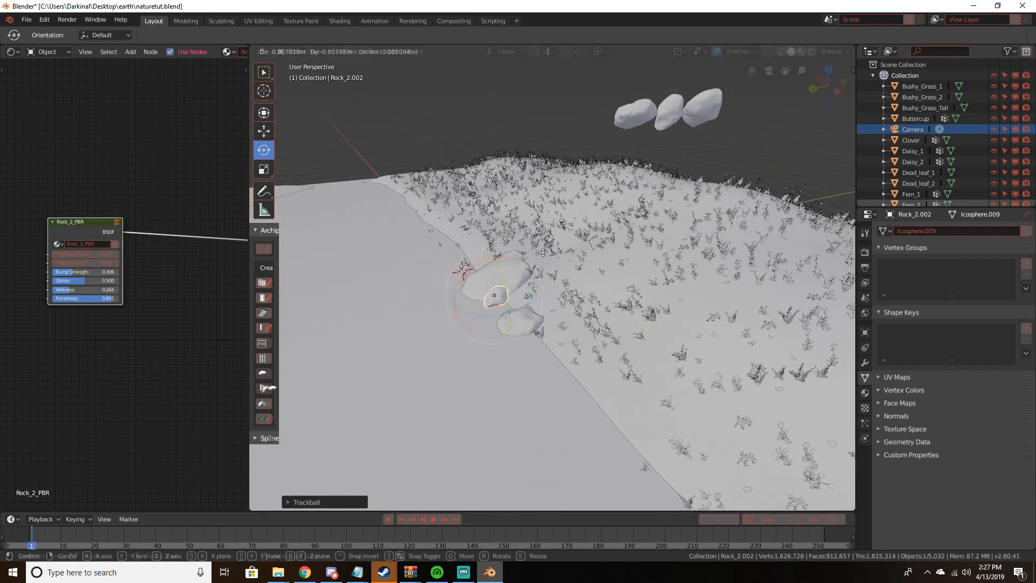
click(553, 256)
Check the new bank rocks through the camera in Rendered shading and return to Solid shading
key(KP_0)
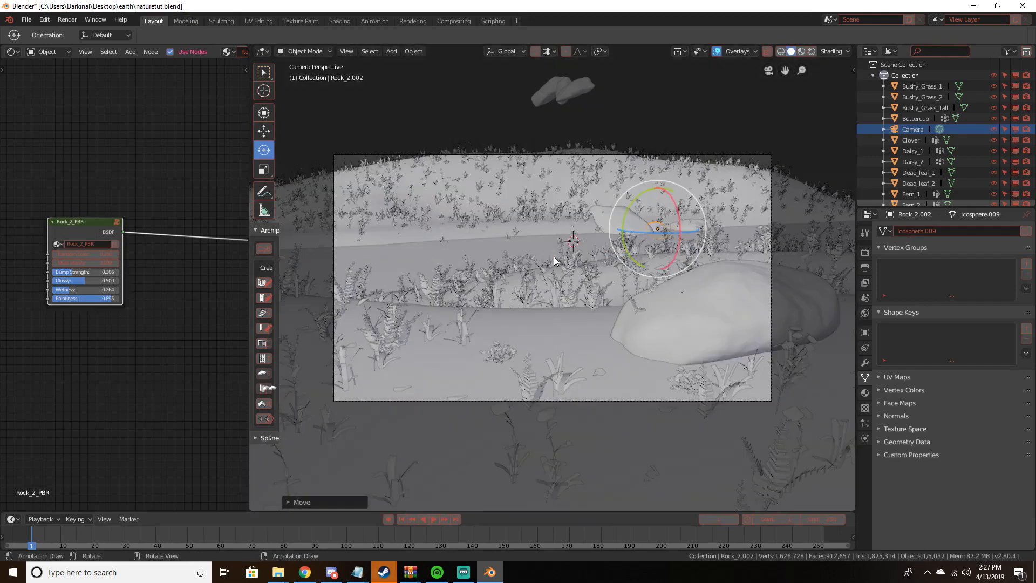
key(z)
click(543, 200)
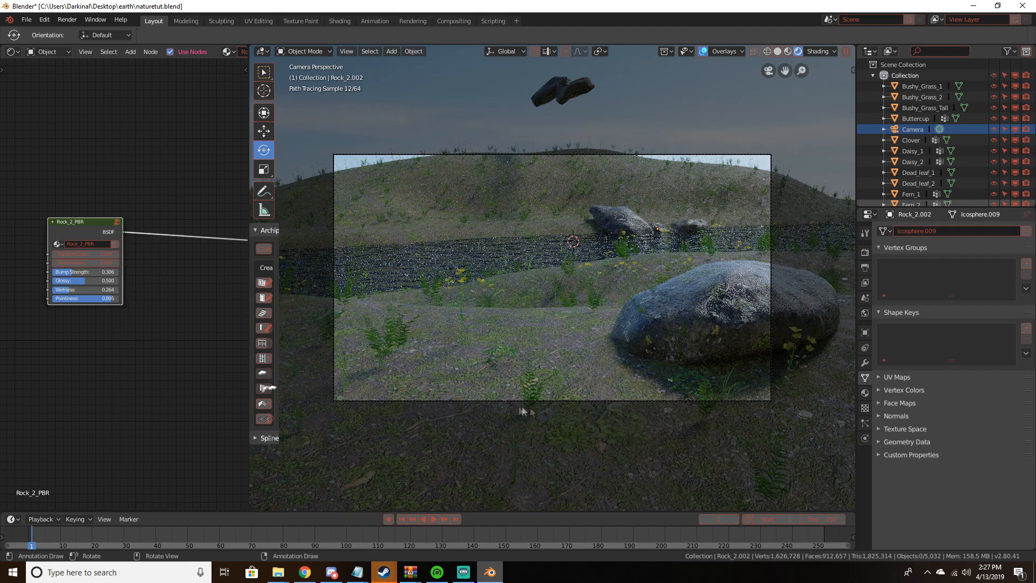
key(z)
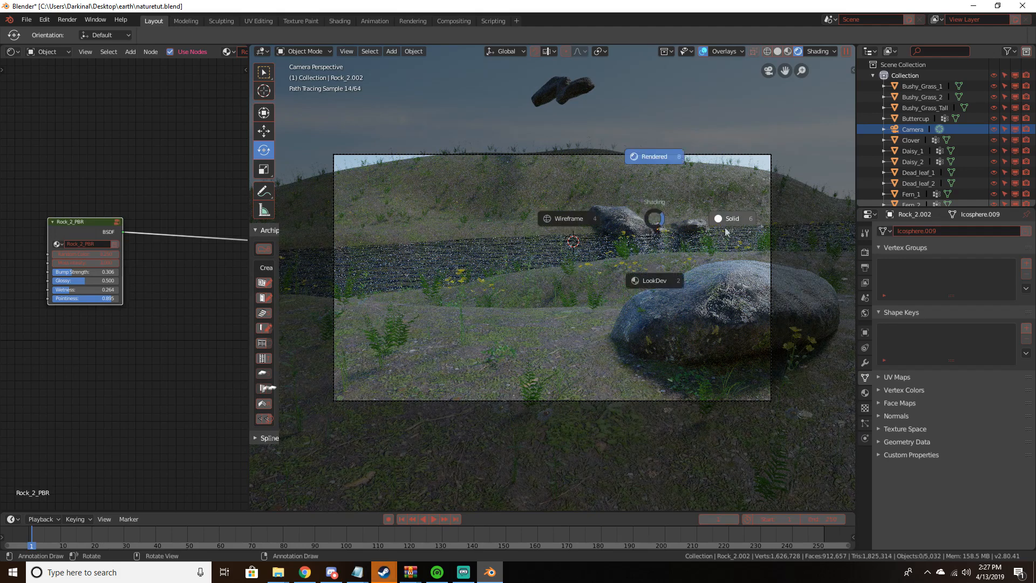
click(672, 218)
Duplicate the larger Rock_1 copy on the far bank and place the new rock out in the river
middle_drag(672, 215, 524, 237)
click(630, 218)
middle_drag(630, 218, 705, 229)
key(shift+d)
click(705, 228)
key(g)
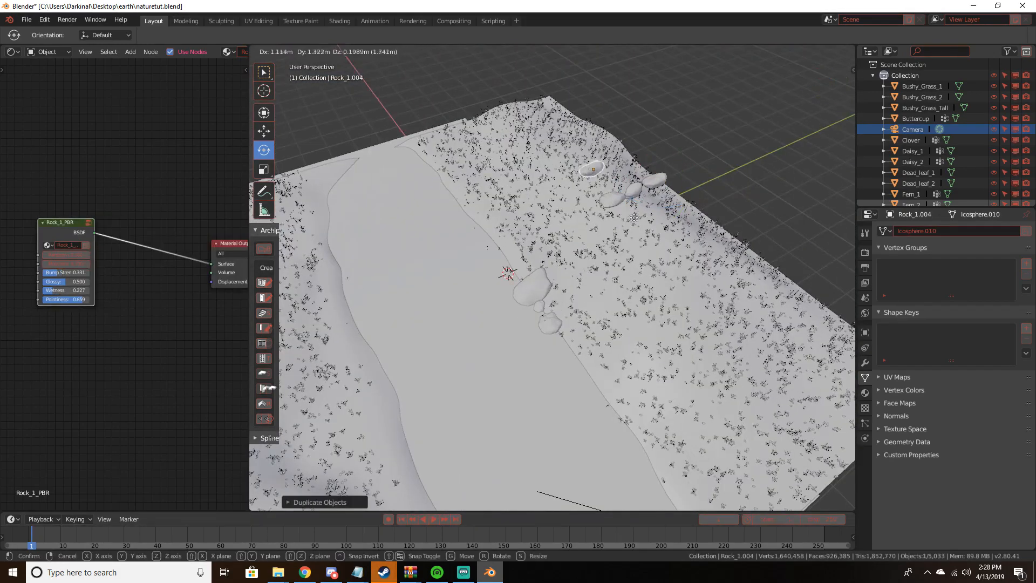
click(497, 325)
Move the duplicated river rock in camera view toward the left part of the framed river
middle_drag(498, 325, 609, 268)
key(KP_0)
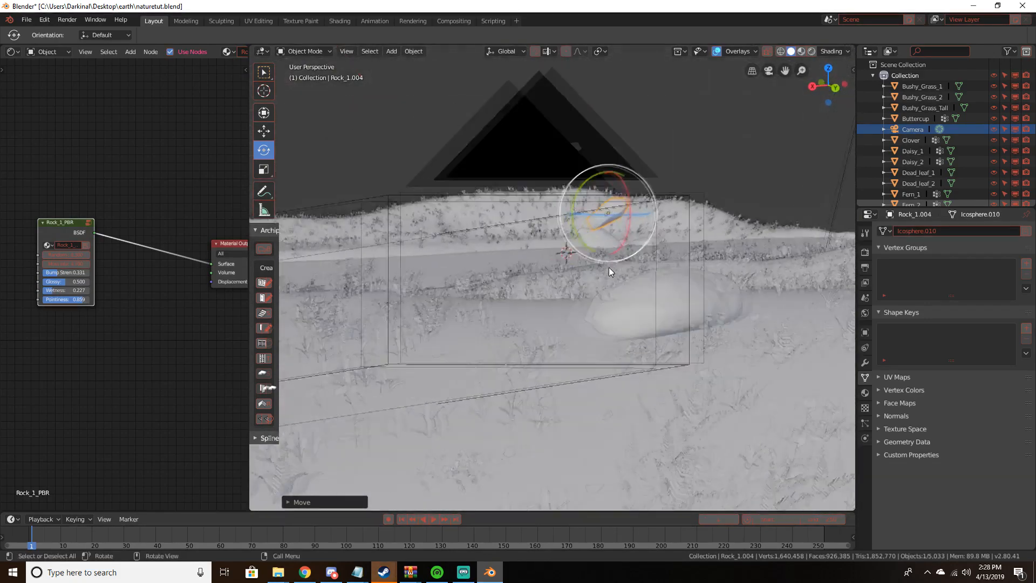
key(g)
click(506, 266)
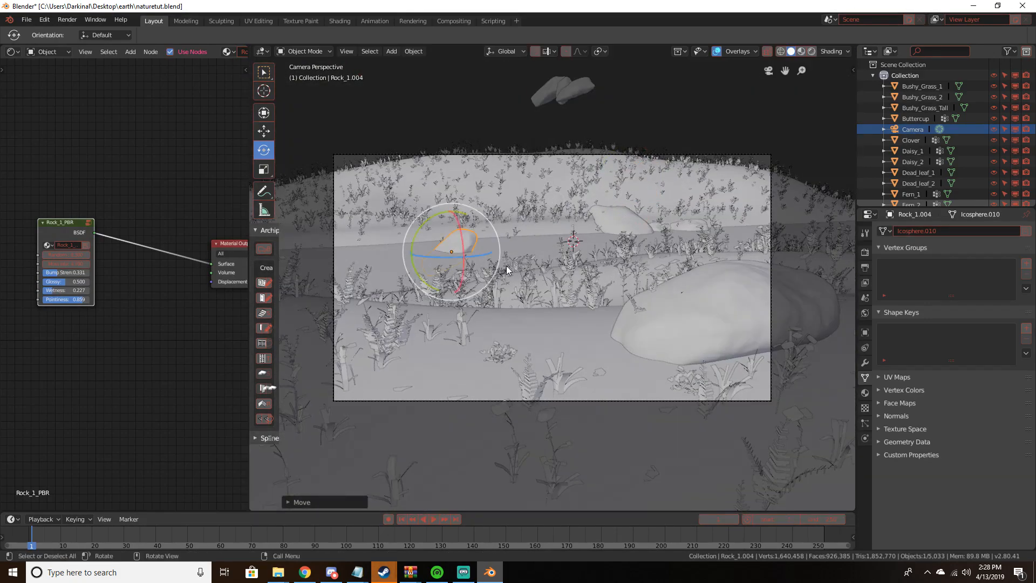
Rotate the river rock to a different orientation and nudge it into its final spot in the water
middle_drag(507, 265, 474, 293)
scroll(475, 293, up, 1)
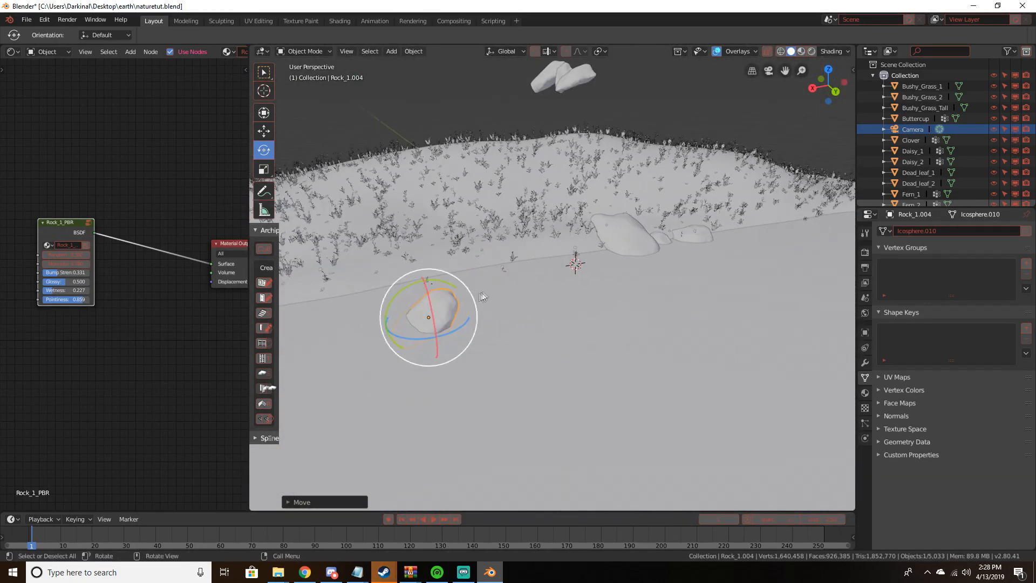
key(r)
click(582, 311)
middle_drag(582, 311, 417, 296)
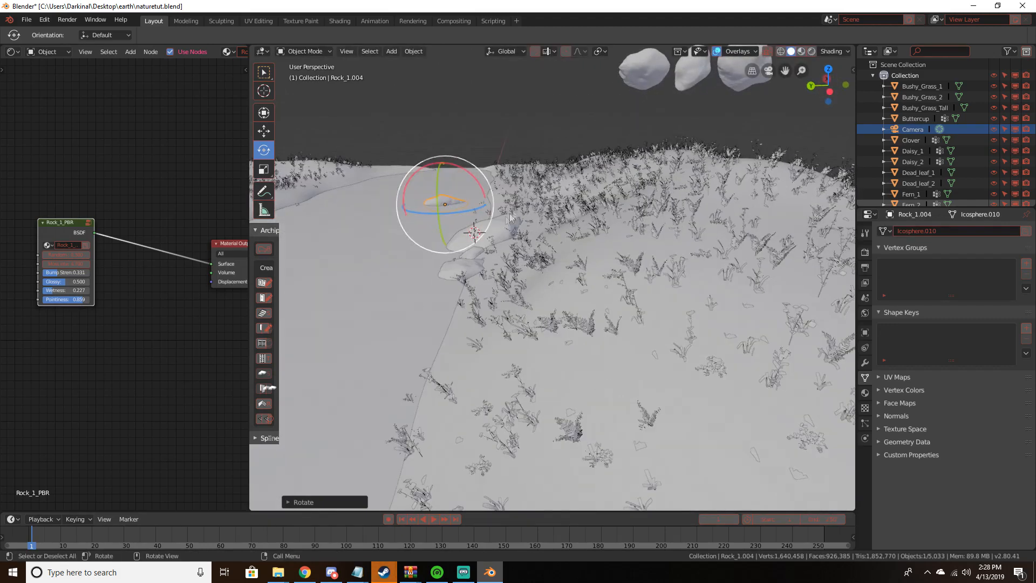
key(g)
click(494, 203)
middle_drag(494, 203, 565, 195)
Preview the river rock through the camera in Rendered shading and save the file
key(KP_0)
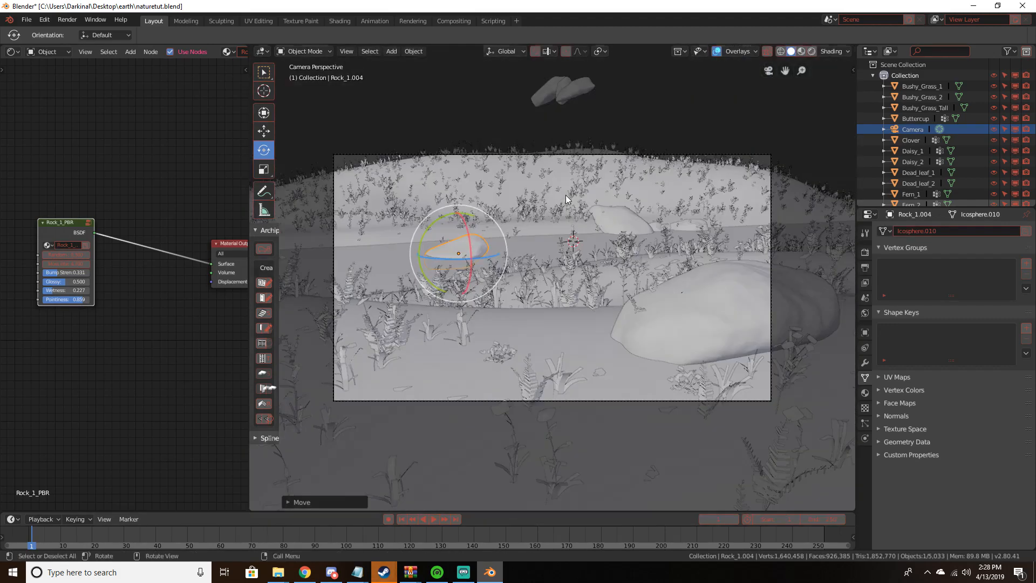
key(z)
click(568, 141)
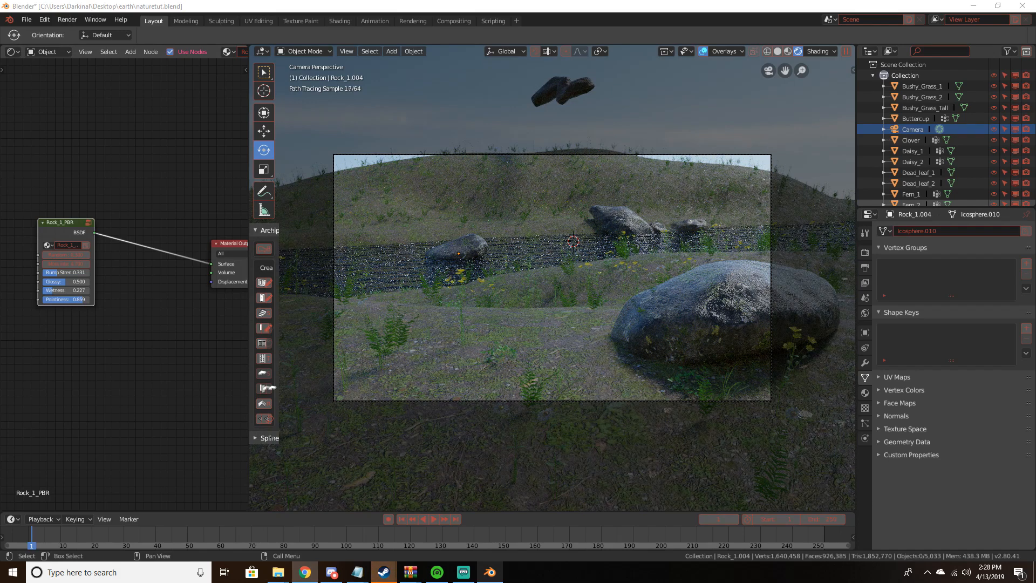
click(273, 11)
key(ctrl+s)
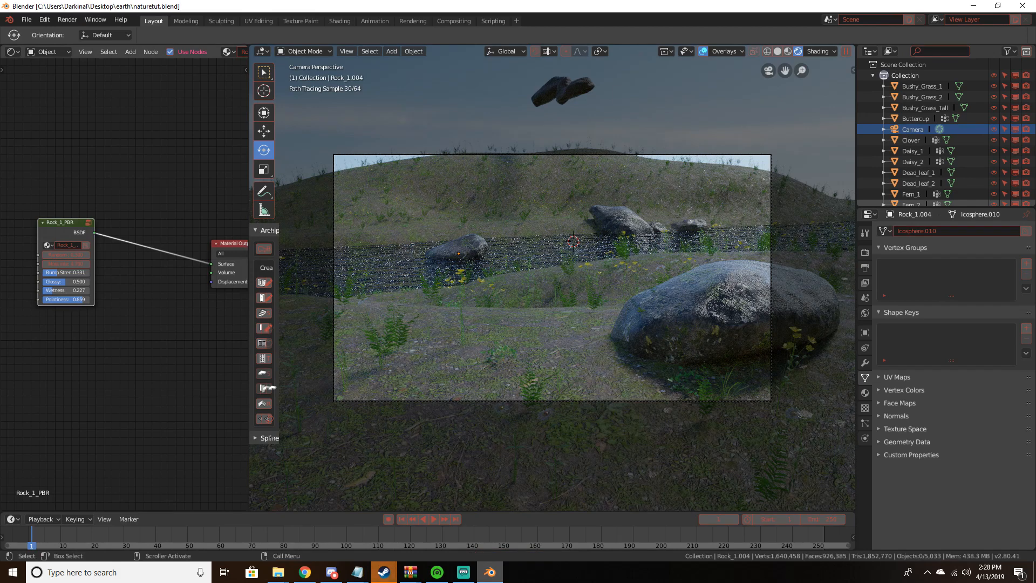
key(alt+Tab)
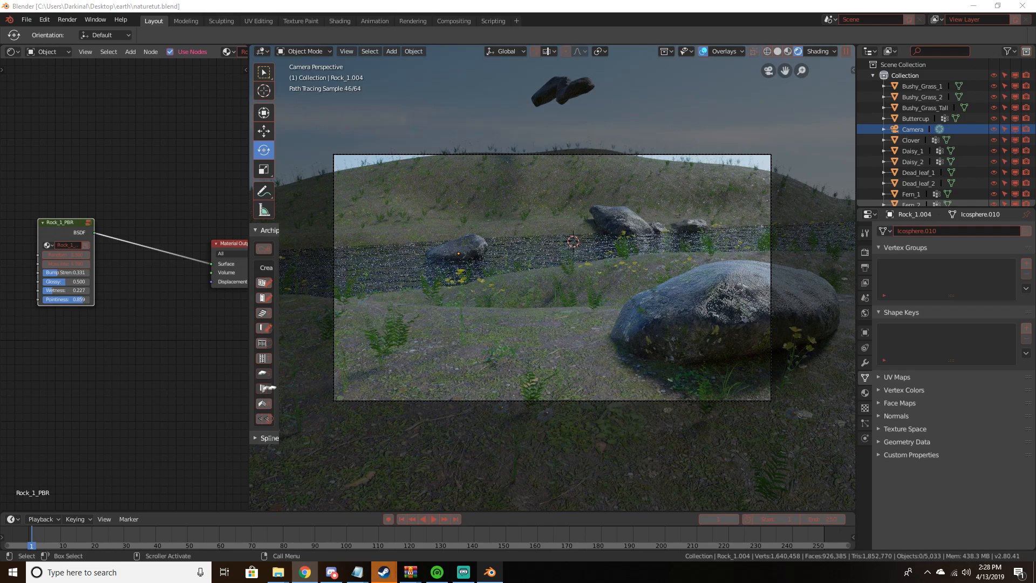
Return to Solid shading and align the camera to a new view across the near bank toward the river rocks
middle_drag(585, 306, 616, 323)
key(z)
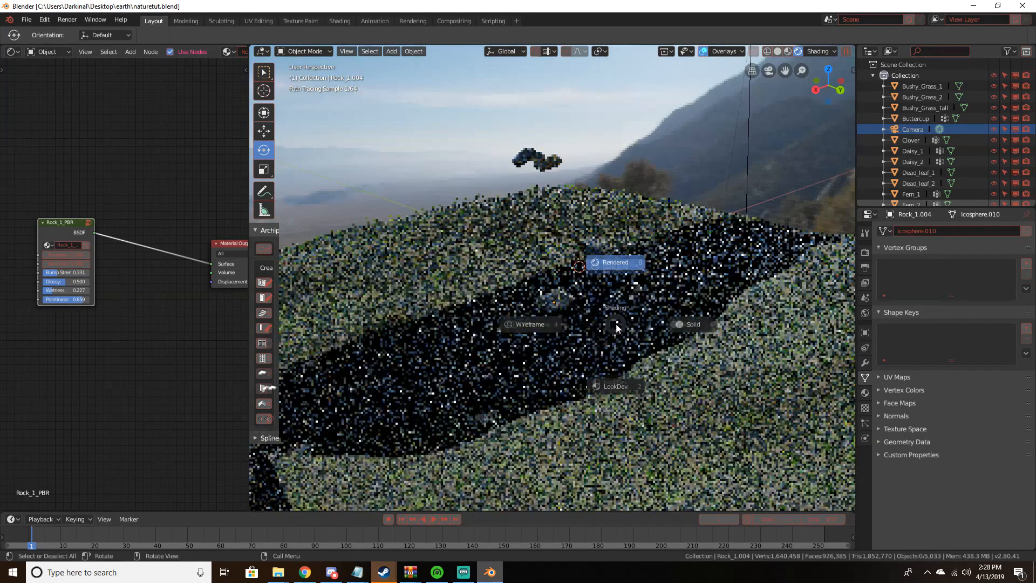
click(710, 326)
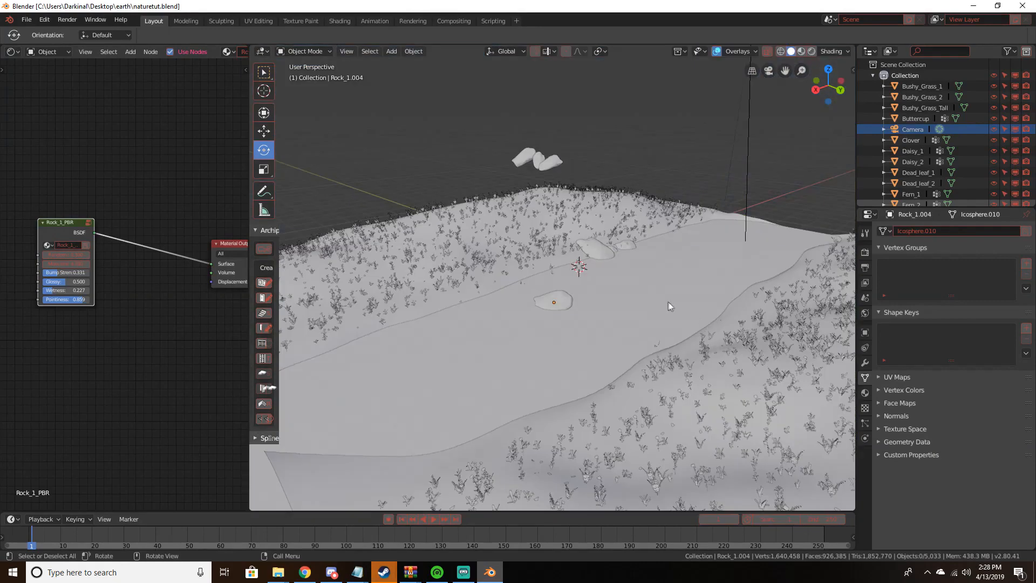
middle_drag(669, 306, 604, 262)
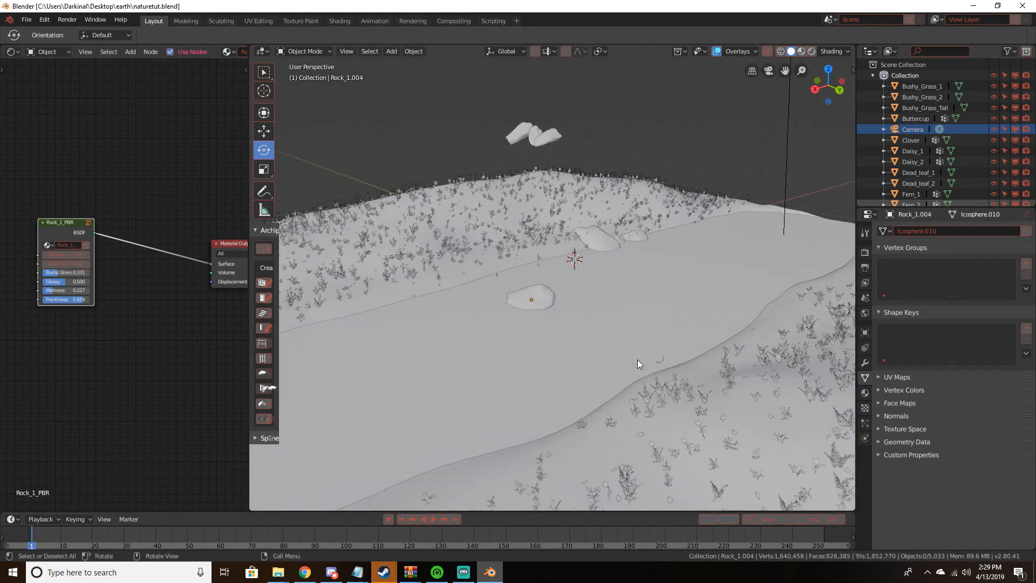
middle_drag(636, 360, 628, 303)
scroll(582, 310, up, 1)
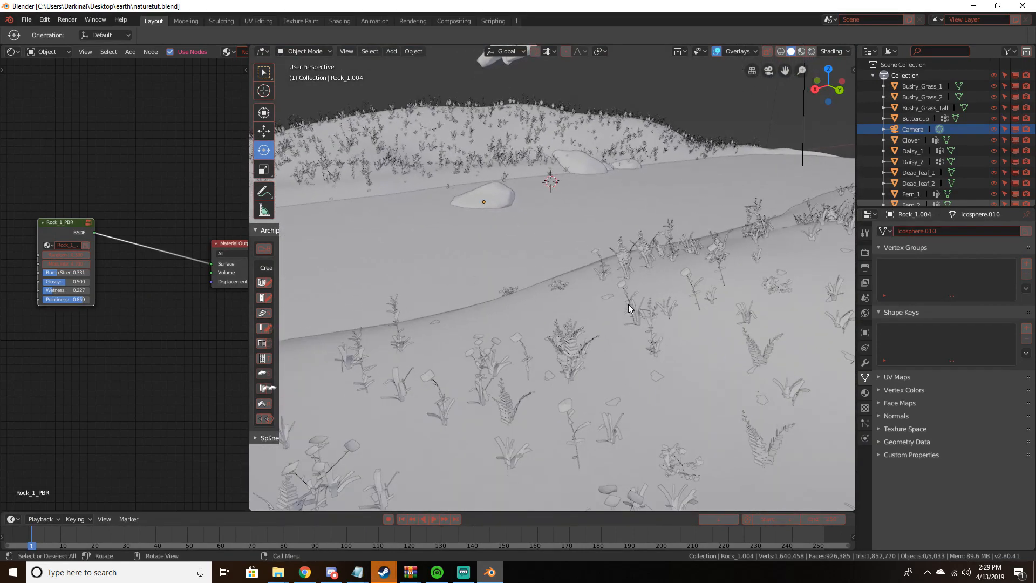
key(ctrl+alt+KP_0)
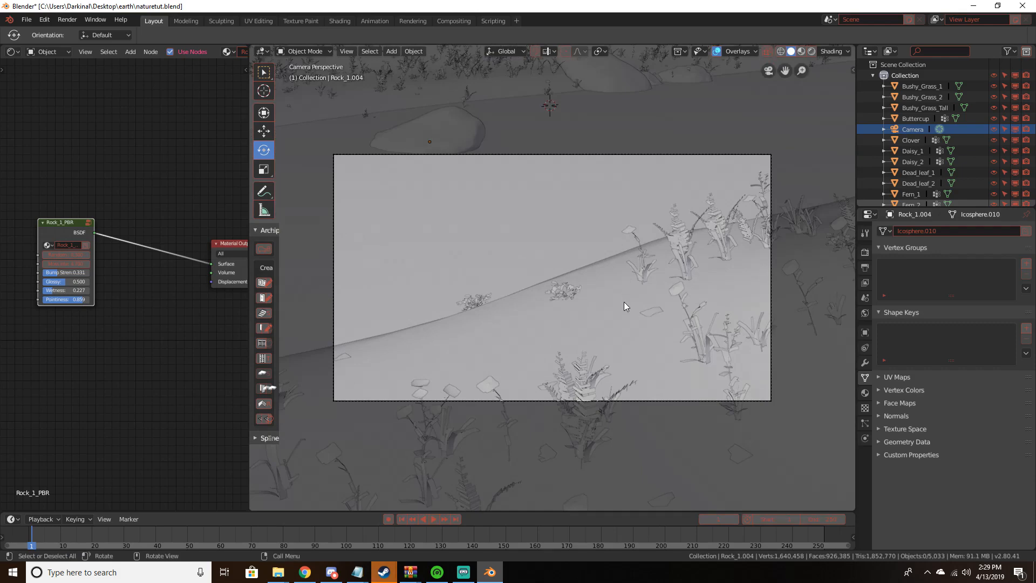
Lower the camera's focal length to widen the shot, and check the framing in Rendered shading before returning to Solid
click(912, 129)
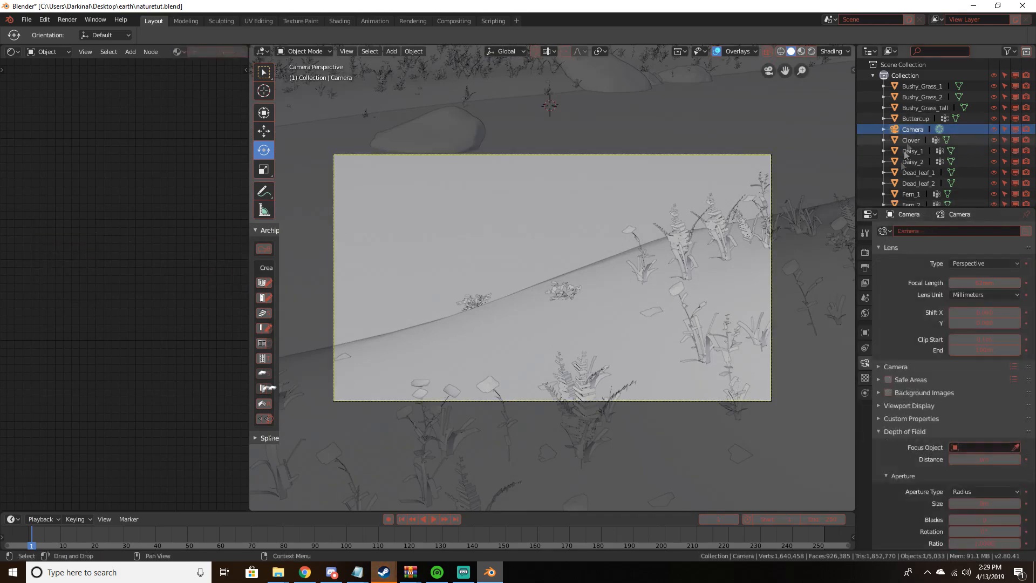
mouse_move(984, 278)
mouse_down()
mouse_move(931, 279)
mouse_move(993, 278)
mouse_up()
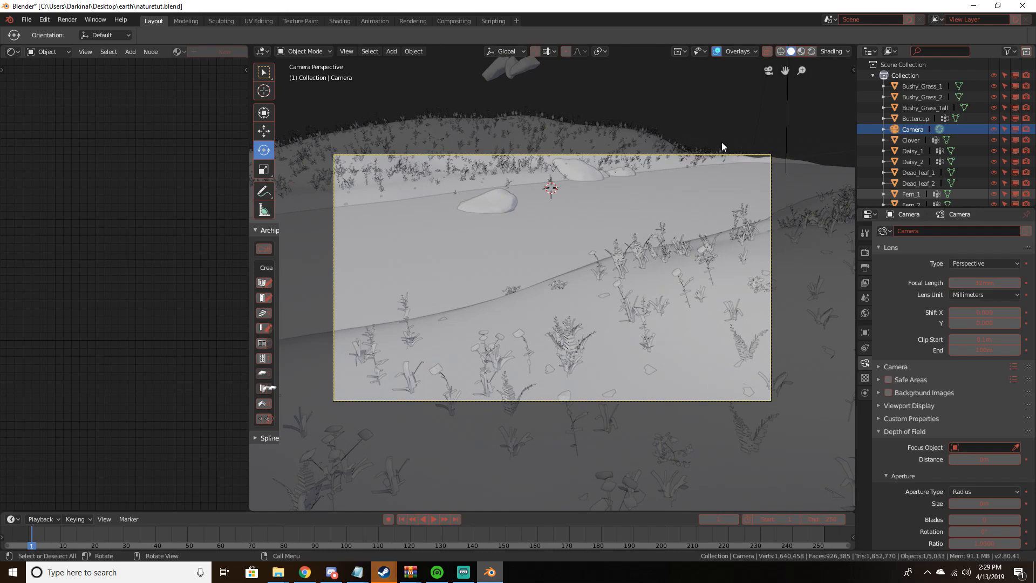
key(z)
click(635, 148)
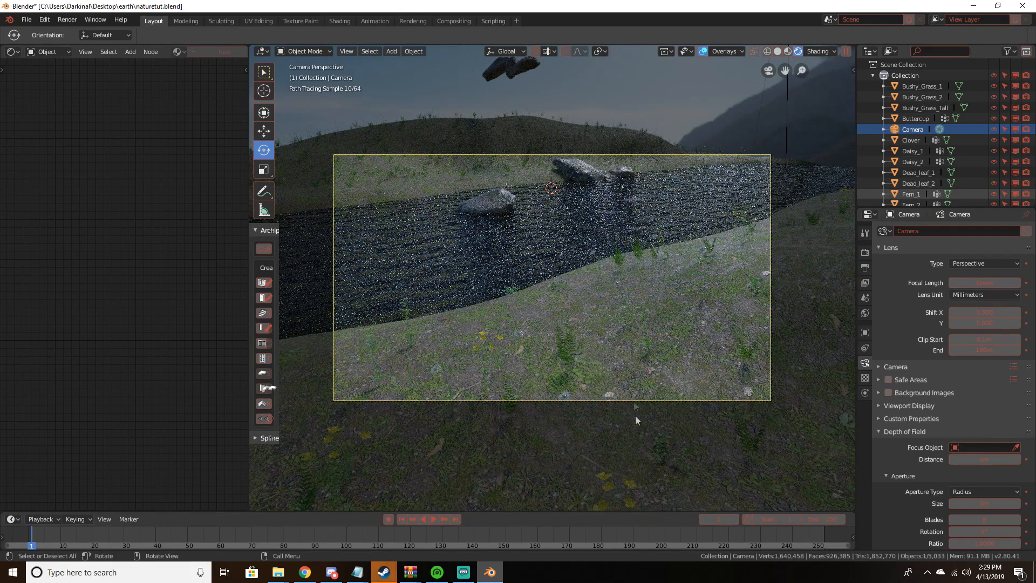
key(z)
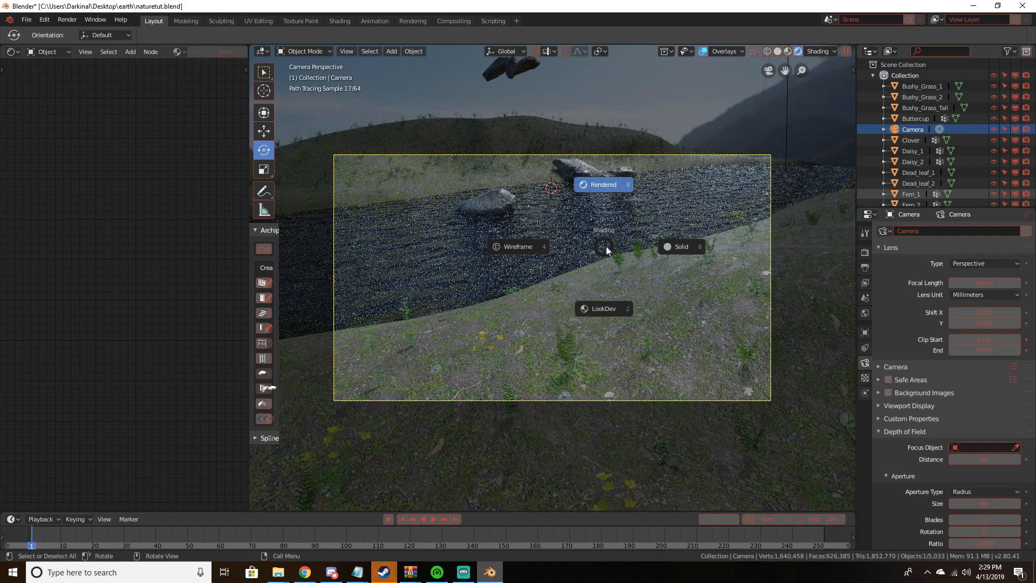
click(669, 248)
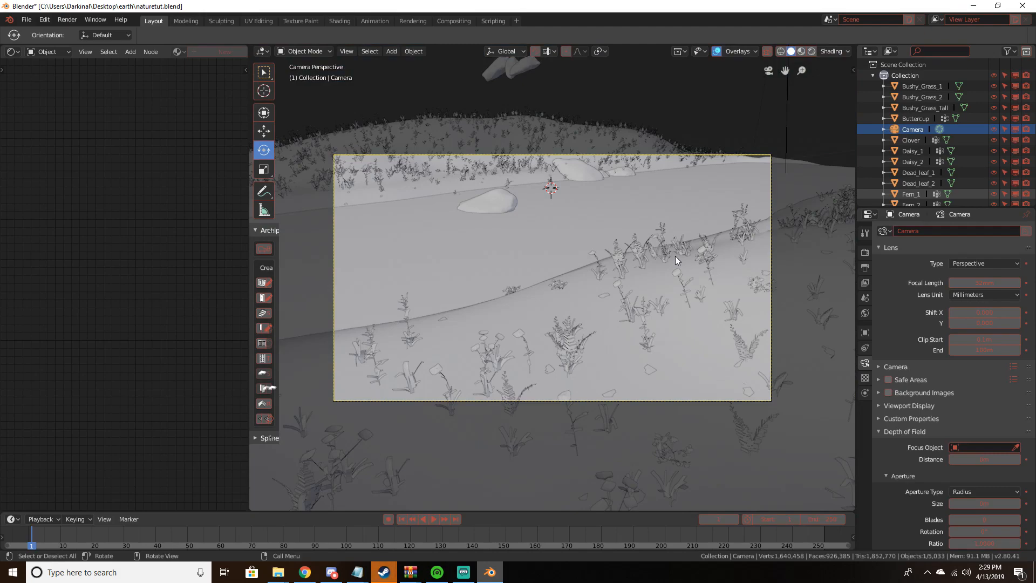
Inspect the ground plane and its material nodes in Rendered shading, then return to Solid with everything deselected
key(z)
click(688, 179)
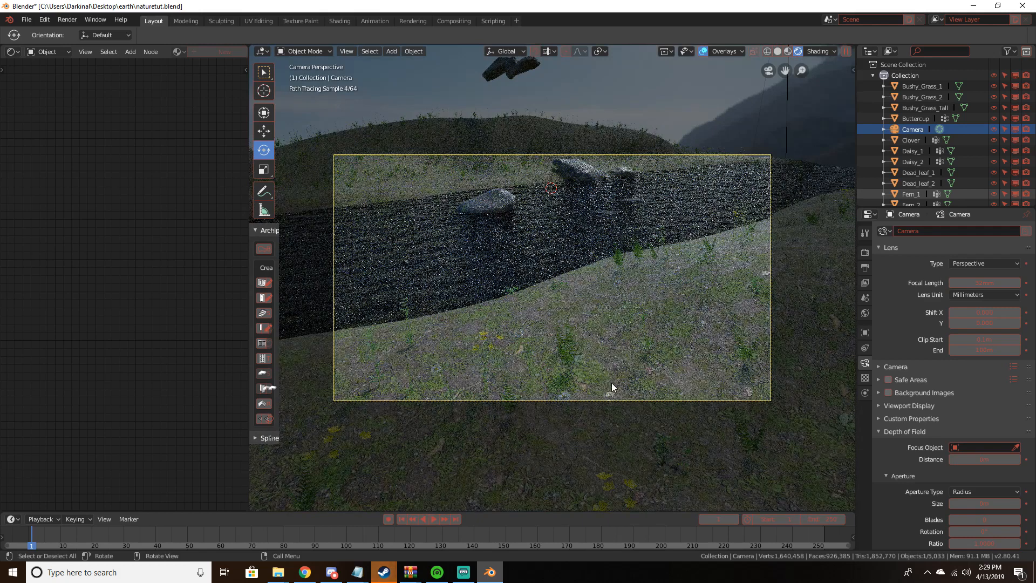
click(632, 330)
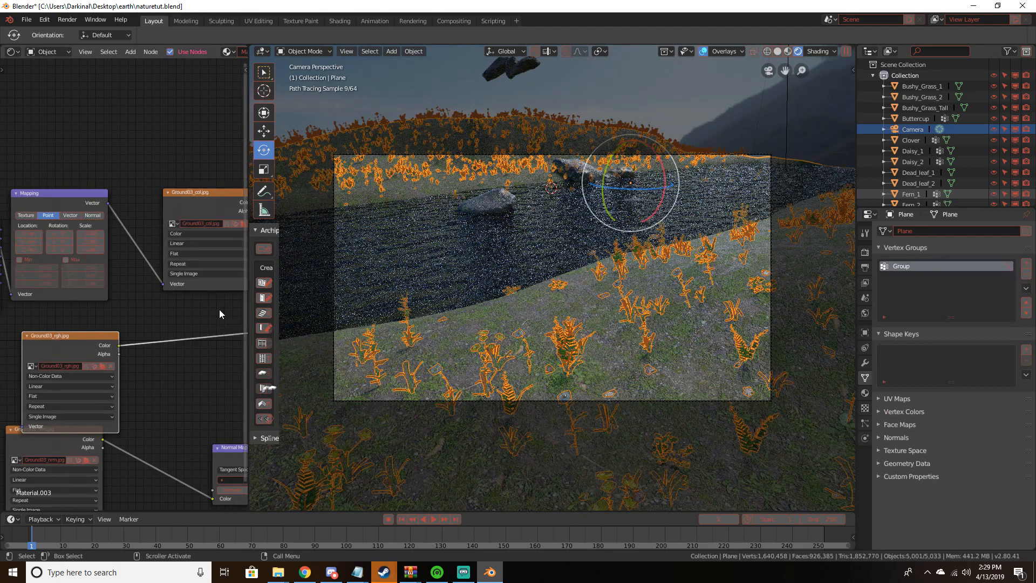
middle_drag(219, 309, 160, 282)
key(z)
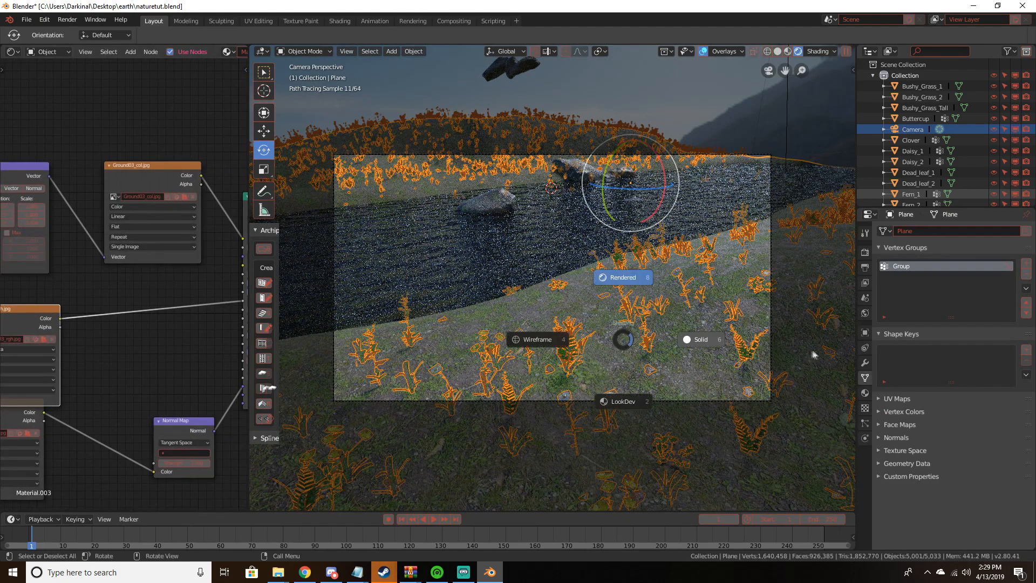
click(743, 380)
key(alt+a)
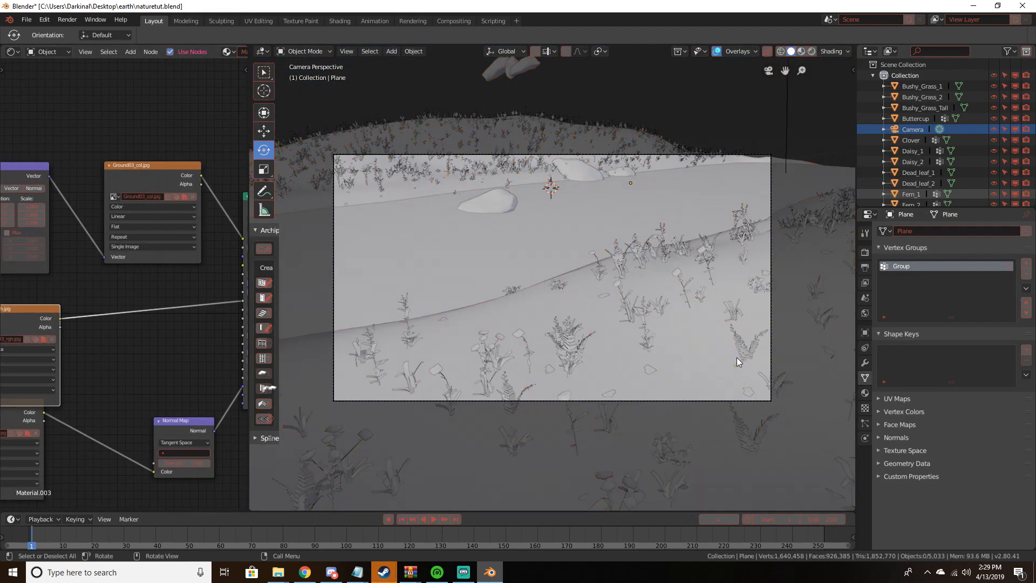
Move the large near-bank rock toward the new camera view and shift it along the Y axis
key(KP_0)
click(749, 322)
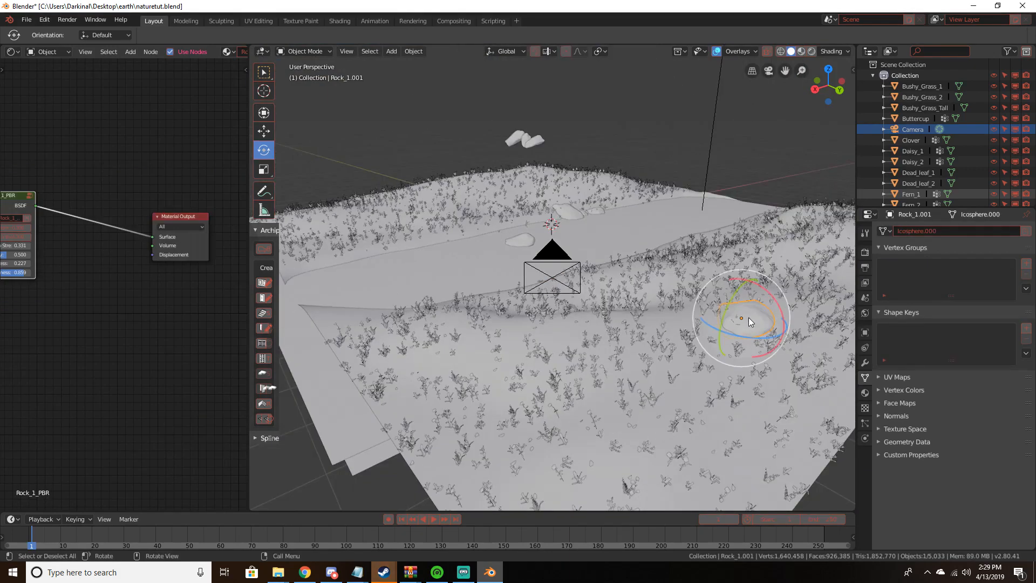
key(g)
click(612, 283)
key(KP_0)
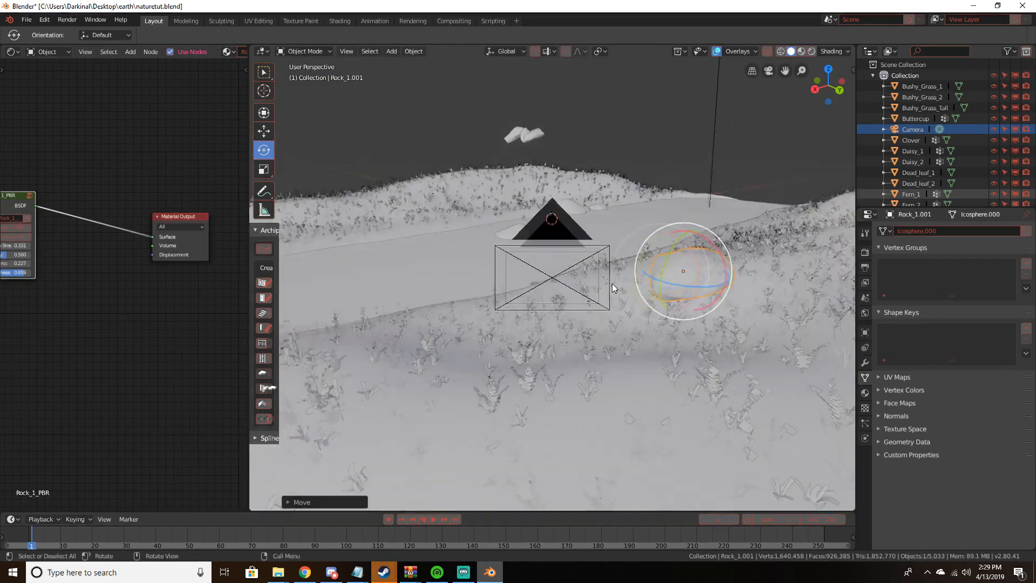
key(g)
key(y)
click(629, 274)
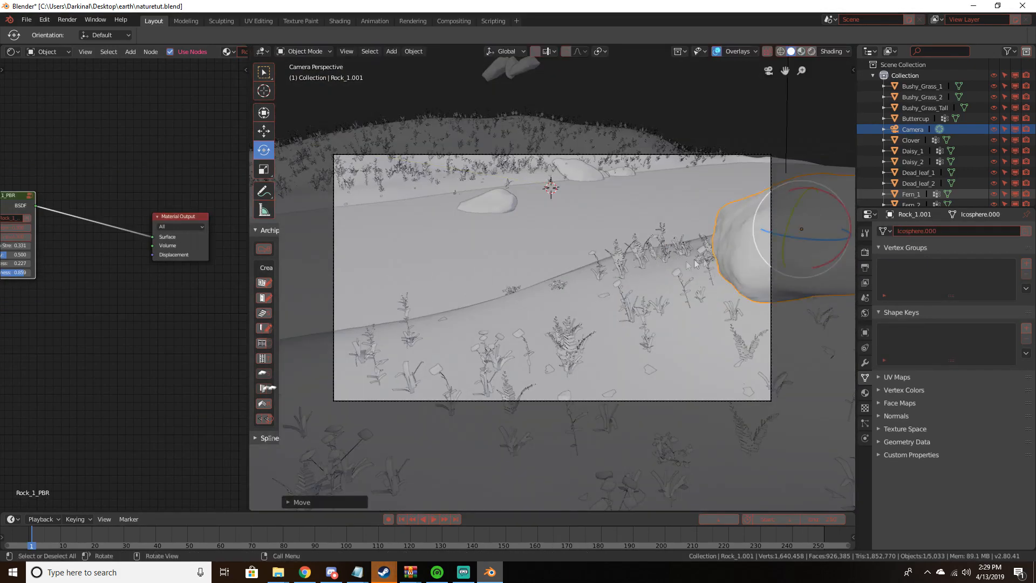
Shift the large rock along the global X axis into the camera frame and lower it in camera view
mouse_move(630, 274)
middle_down()
mouse_move(598, 258)
mouse_move(618, 257)
middle_up()
key(g)
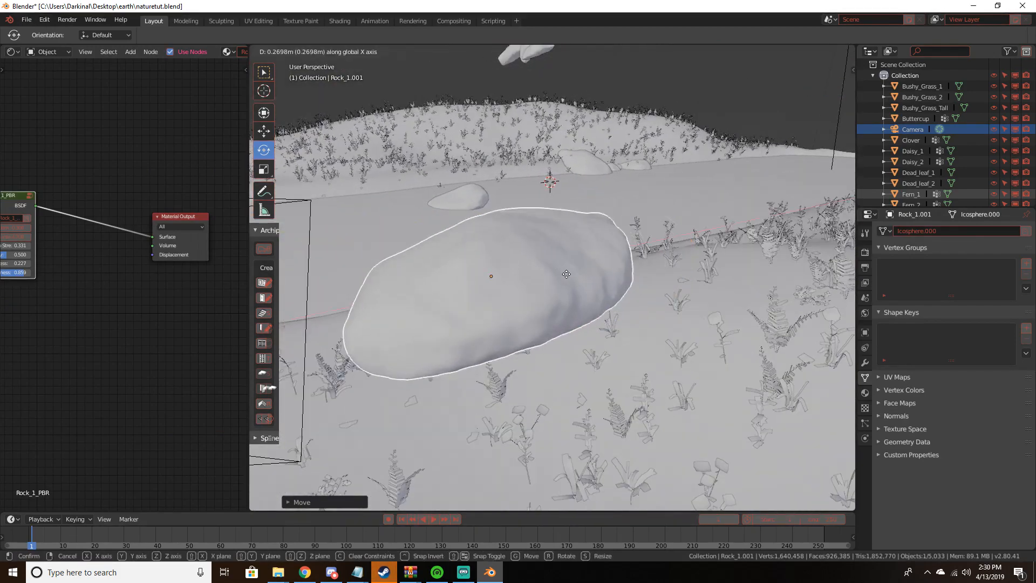
click(481, 315)
key(KP_0)
key(g)
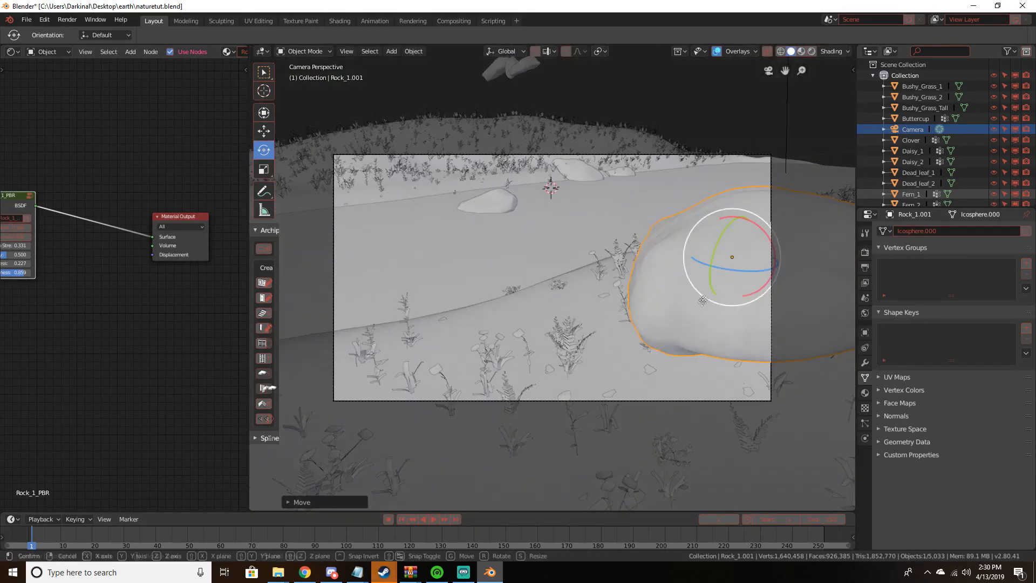
click(640, 462)
Reposition the large rock on the near bank so it fills the lower-right foreground of the camera frame
middle_drag(640, 461, 622, 434)
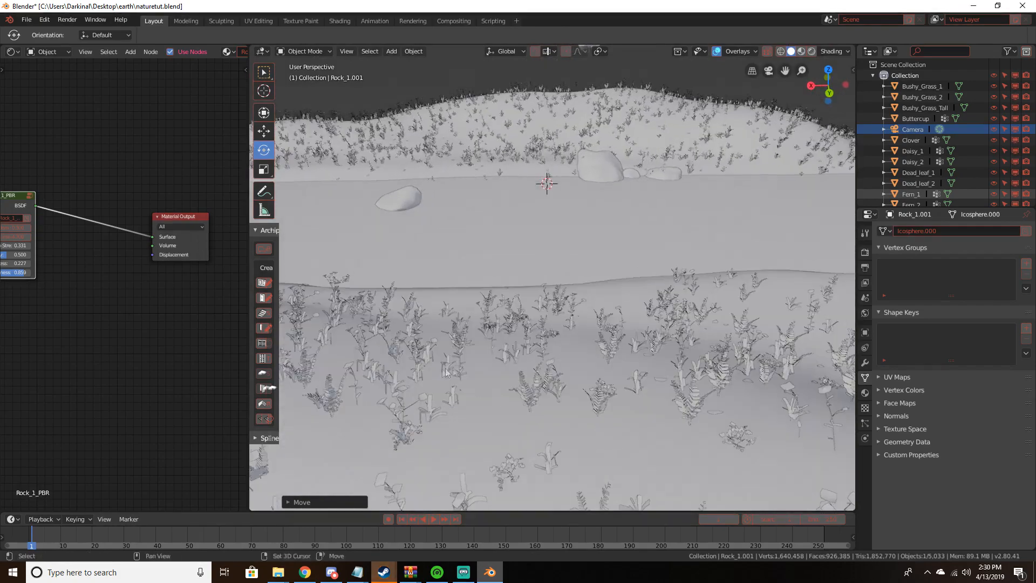
shift+middle_drag(360, 355, 563, 375)
key(g)
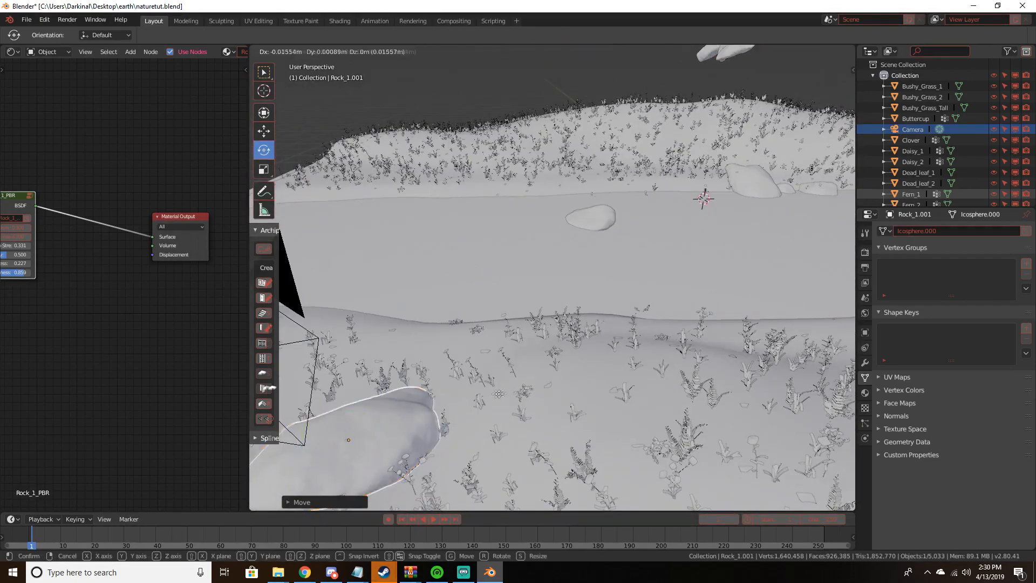
click(585, 371)
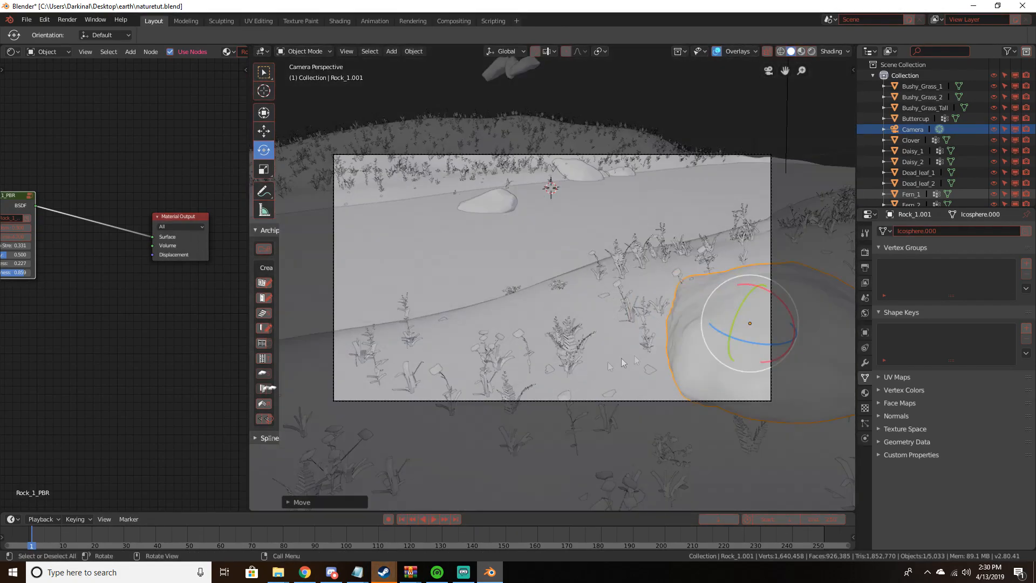
key(g)
click(703, 367)
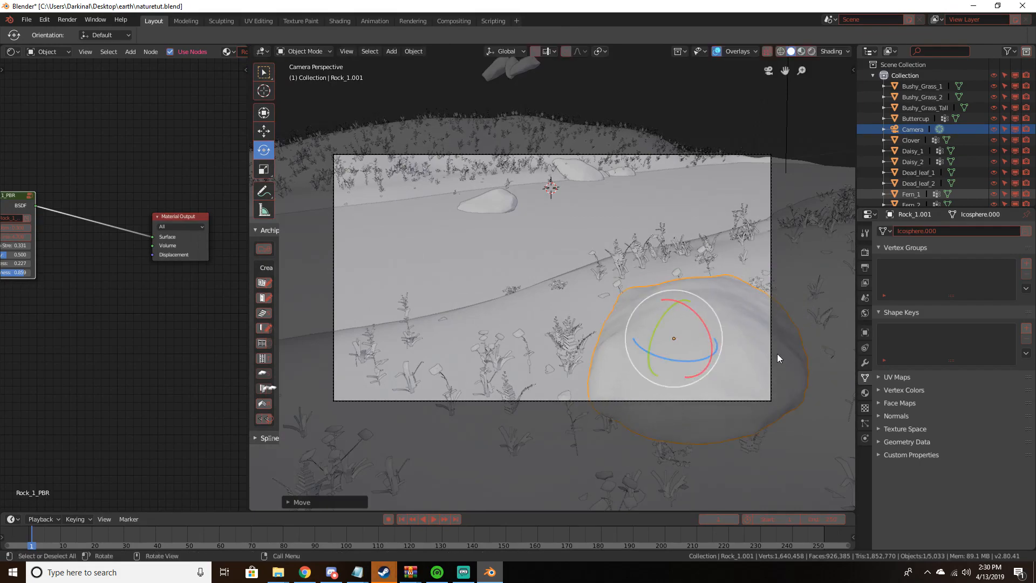
Check the large foreground rock through the camera in Rendered shading and return to Solid
key(z)
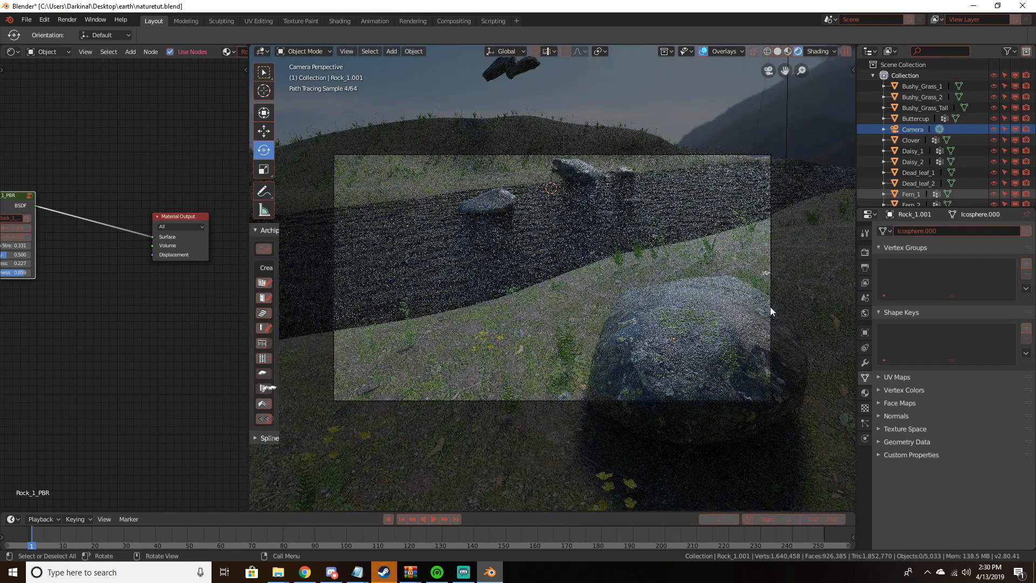
key(z)
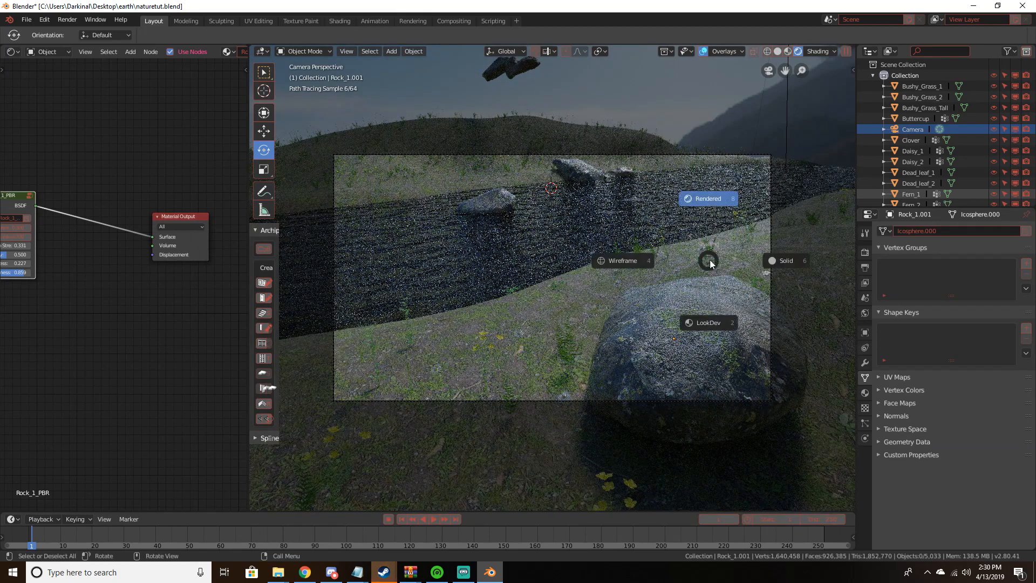
click(729, 259)
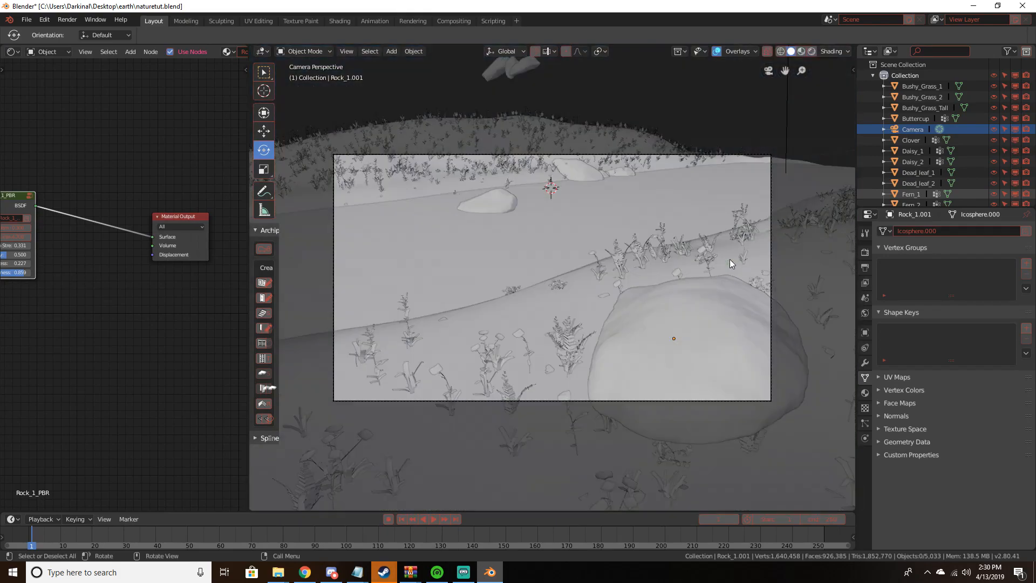
Duplicate the large far-bank rock along the global X axis and check the copy's placement through the camera
mouse_move(730, 259)
middle_down()
mouse_move(724, 205)
mouse_move(633, 231)
mouse_move(507, 239)
mouse_move(473, 241)
mouse_move(443, 221)
middle_up()
click(443, 222)
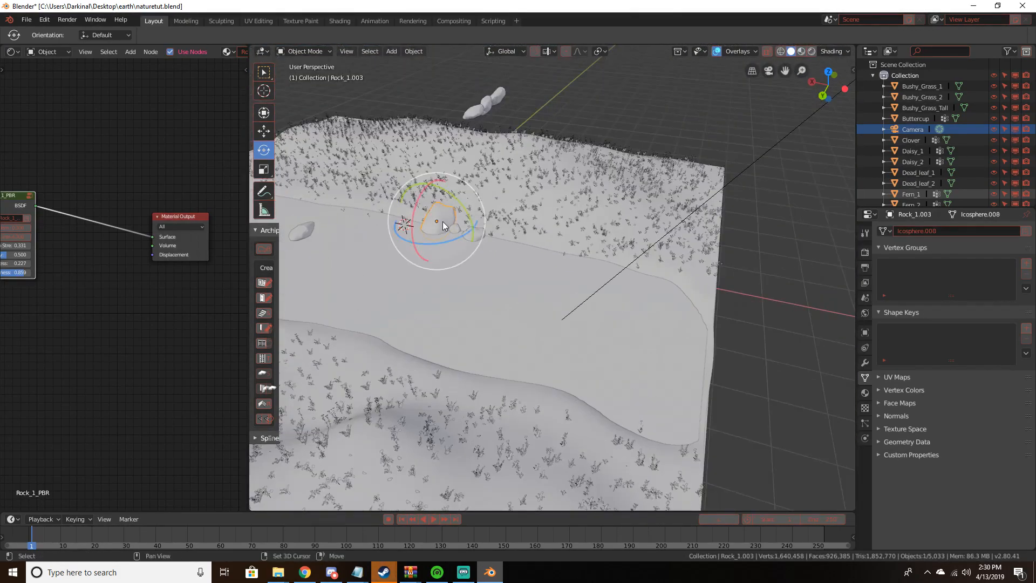
key(shift+d)
key(x)
click(507, 241)
key(KP_0)
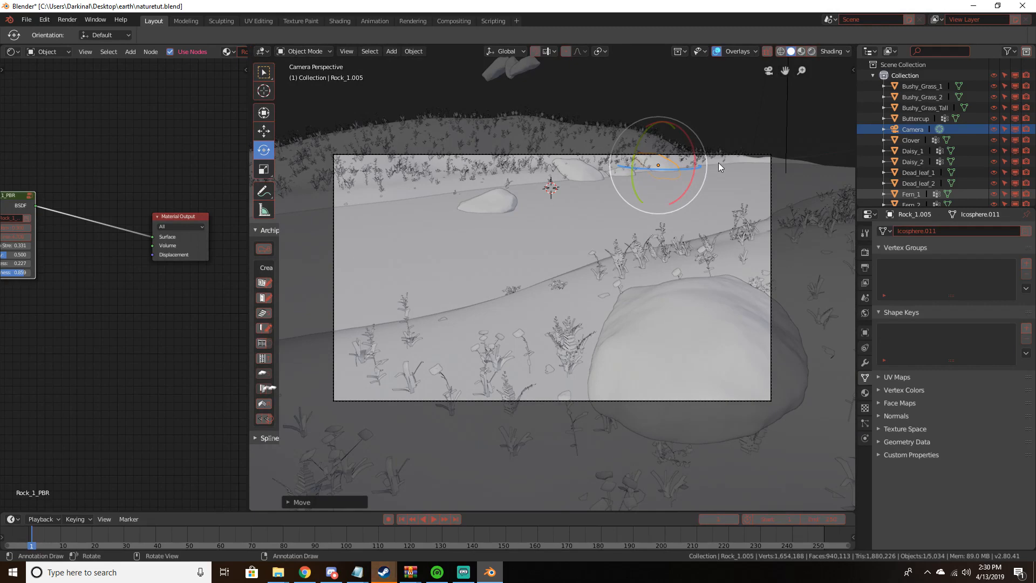
Resize the duplicated far-bank rock and freely rotate it with Trackball rotation
middle_drag(717, 163, 655, 205)
key(s)
click(652, 219)
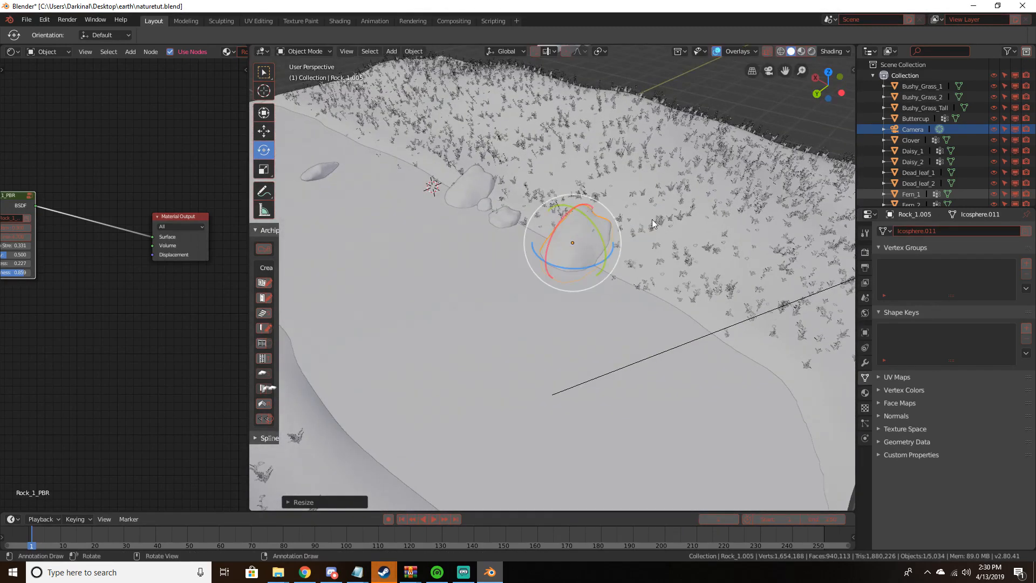
key(r)
key(r)
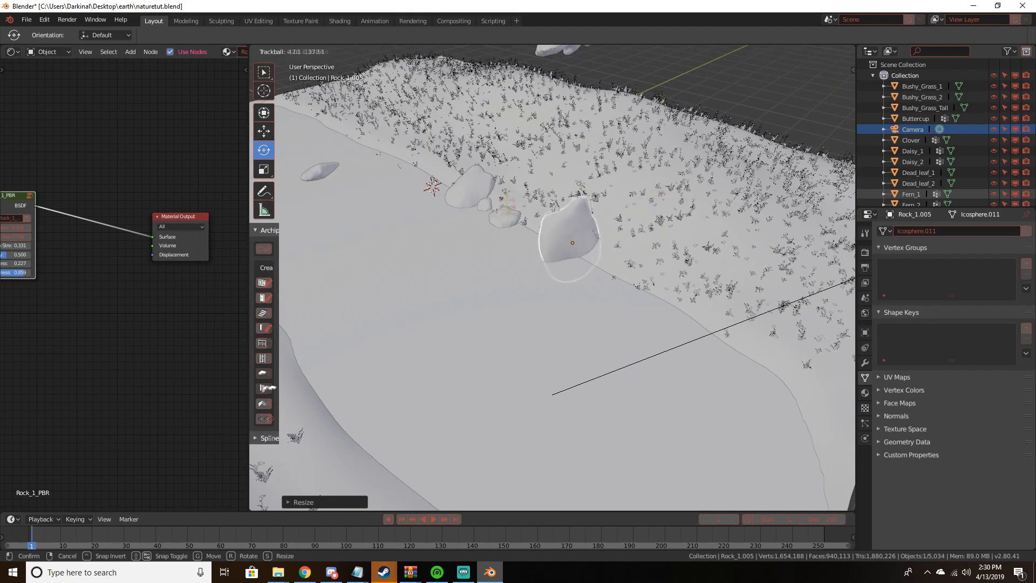
click(572, 209)
Fine-tune the duplicated rock's tilt and move it so it sits flat at the far waterline
middle_drag(645, 206, 494, 181)
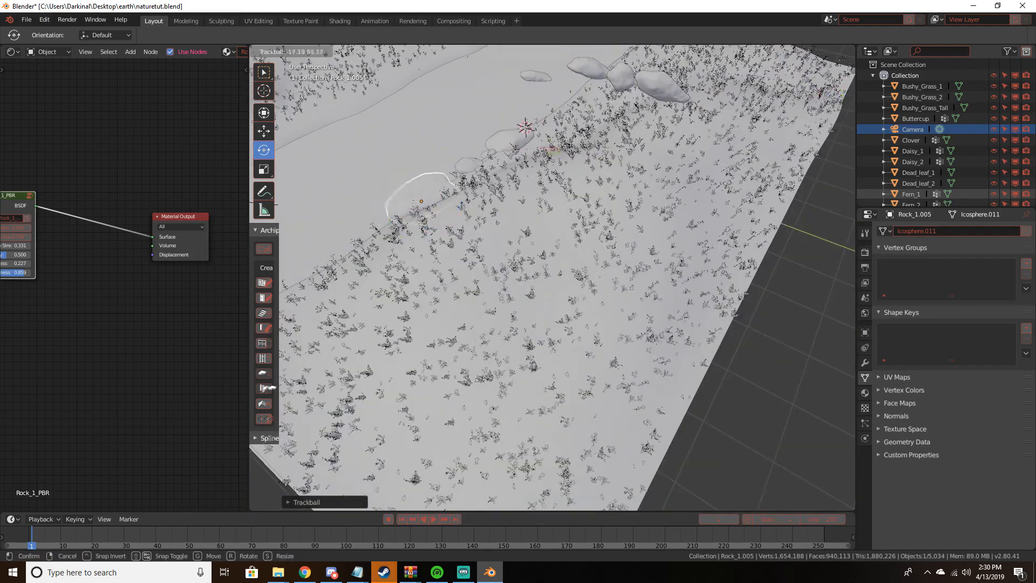
middle_drag(558, 146, 591, 269)
key(g)
click(565, 262)
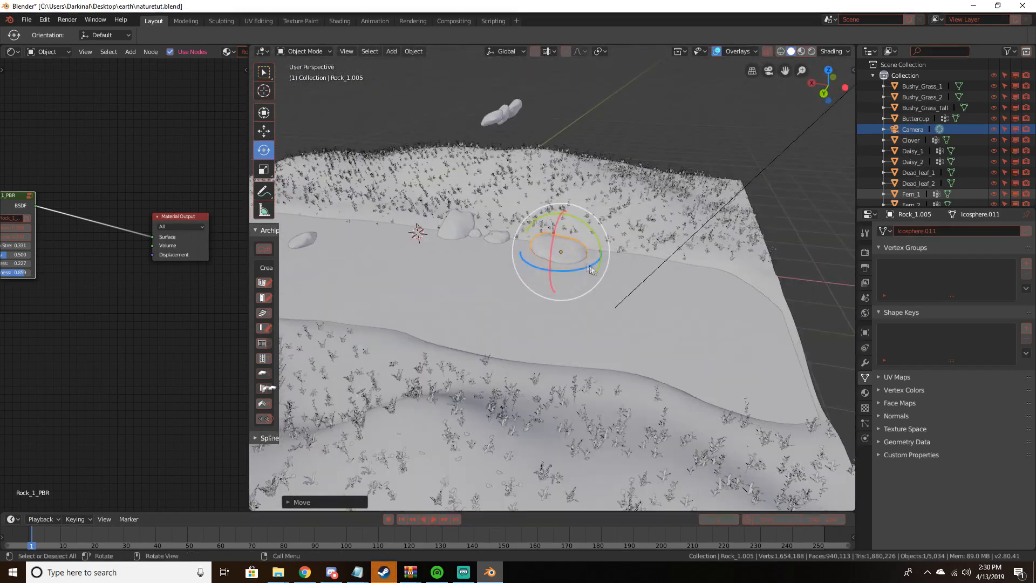
Duplicate the original large far-bank rock and place the copy against the outer end of the newly placed flat rock
key(shift+d)
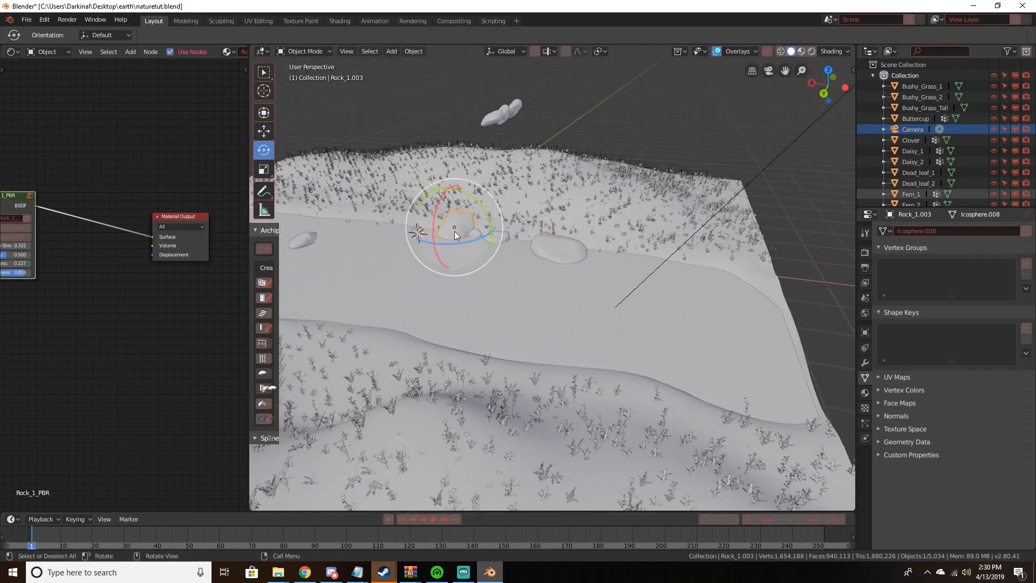
click(458, 228)
key(g)
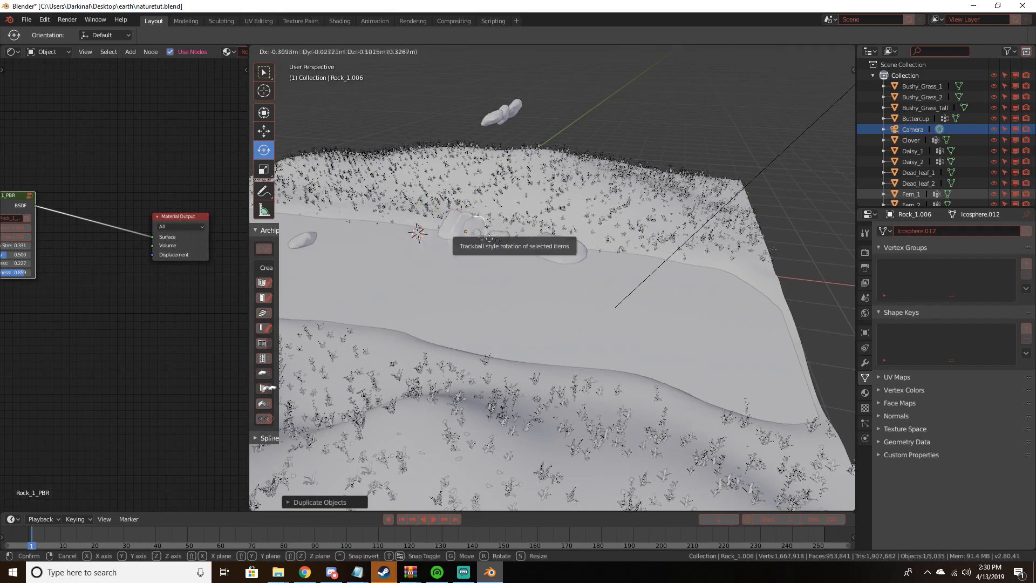
click(597, 252)
middle_drag(652, 253, 623, 248)
key(g)
click(545, 238)
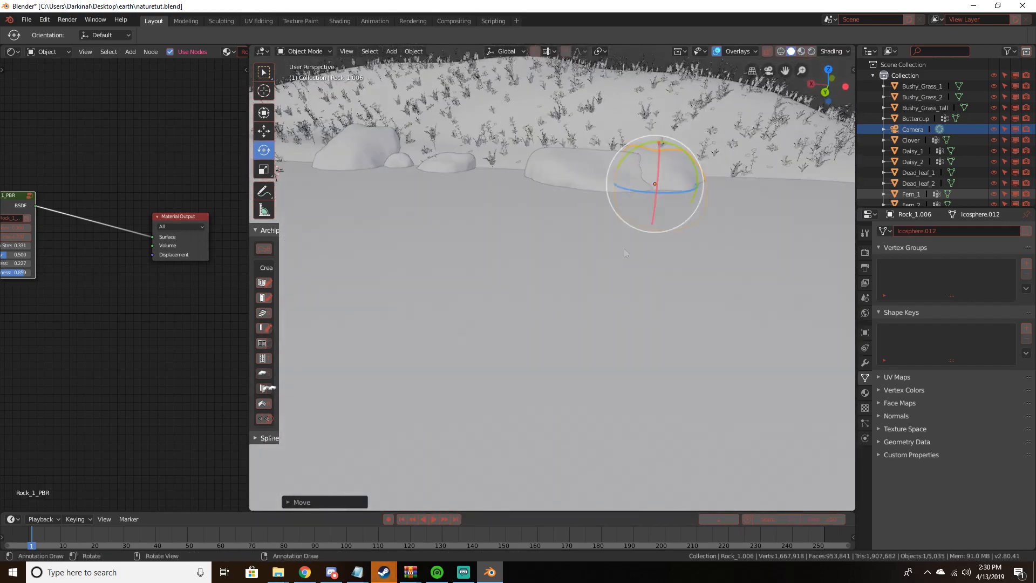
Freely rotate the new end rock with Trackball so its shape differs from its neighbour
key(r)
key(r)
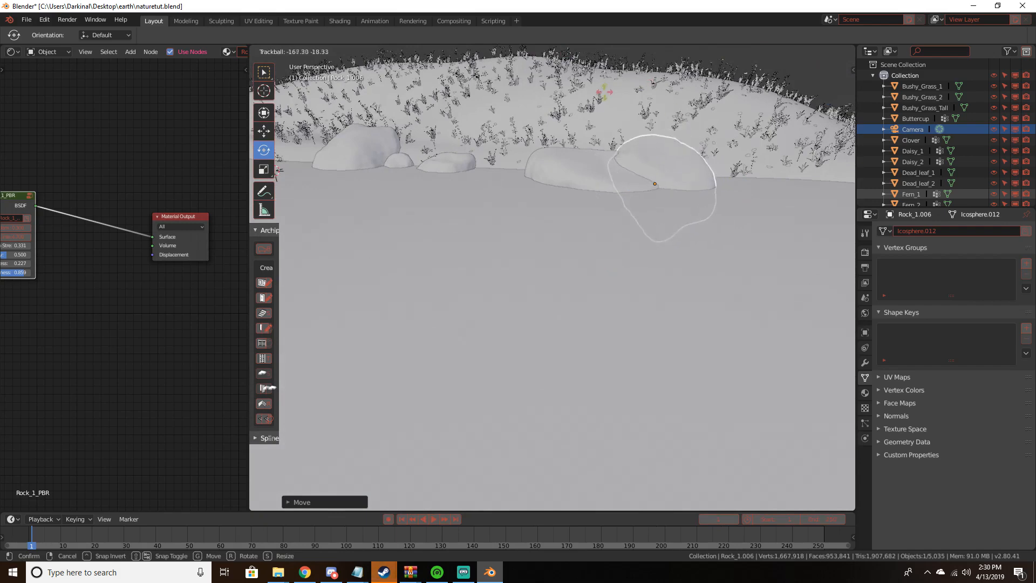
click(474, 67)
middle_drag(476, 68, 601, 185)
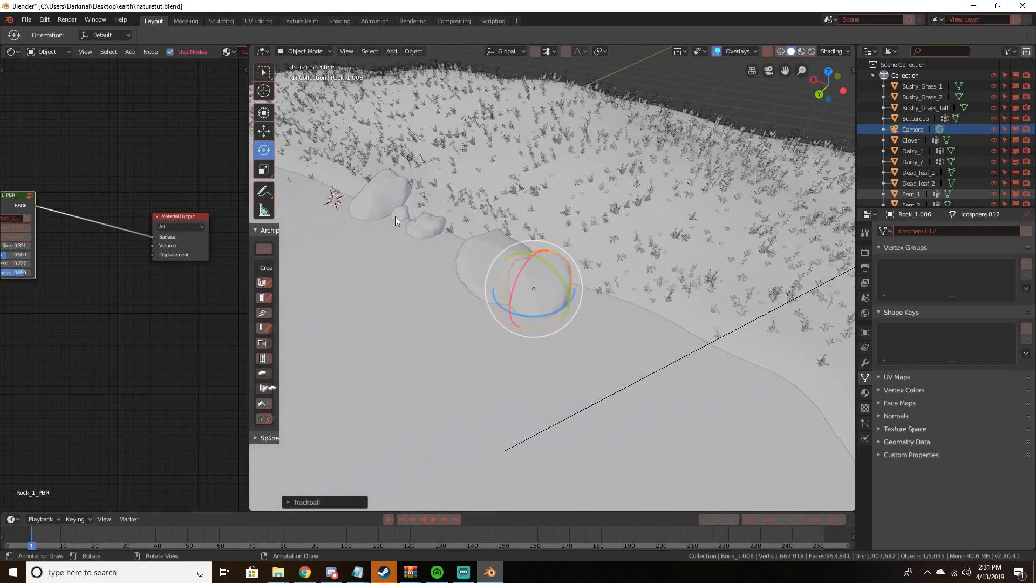
Duplicate the small rock between the far-bank boulders and shift the copy along the global X axis toward the new pair
click(395, 215)
key(shift+d)
key(x)
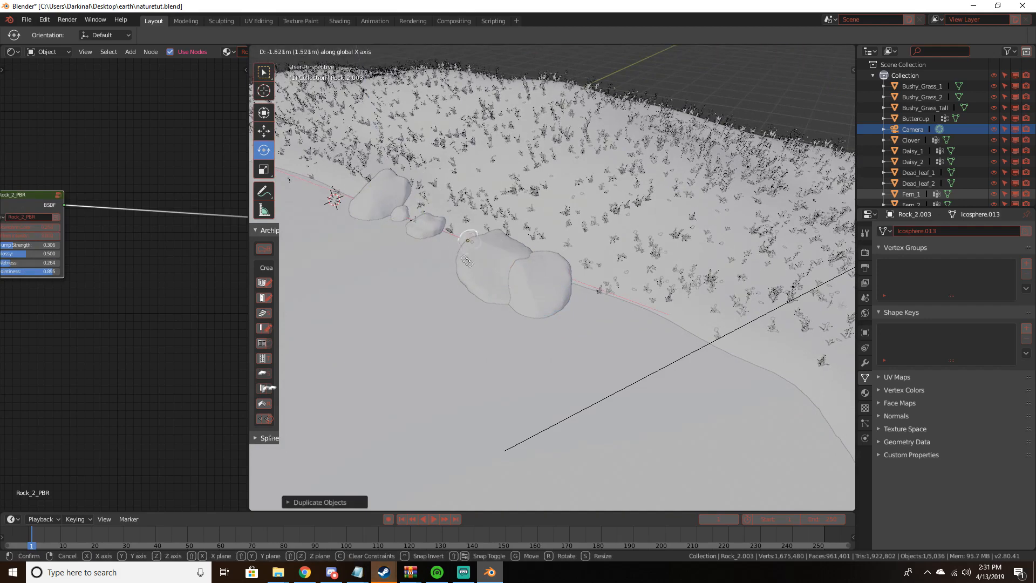
click(556, 315)
Move the small rock copy into the gap on the bank side of the two new boulders
middle_drag(556, 315, 454, 303)
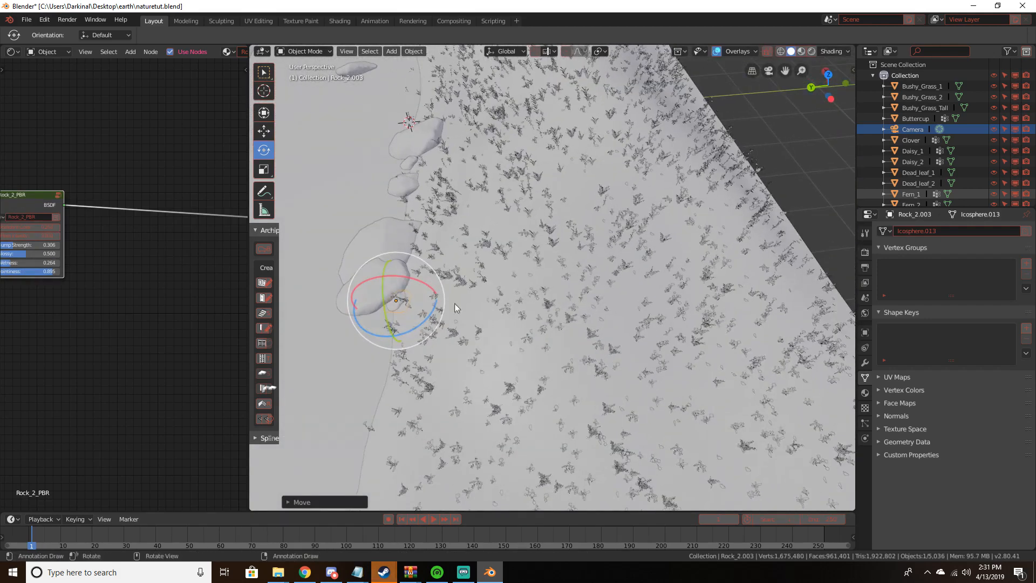
key(g)
click(462, 258)
middle_drag(462, 258, 678, 234)
key(g)
click(689, 248)
Check the extended far-bank rocks through the camera in Rendered shading and return to Solid
scroll(703, 241, down, 6)
key(KP_0)
key(z)
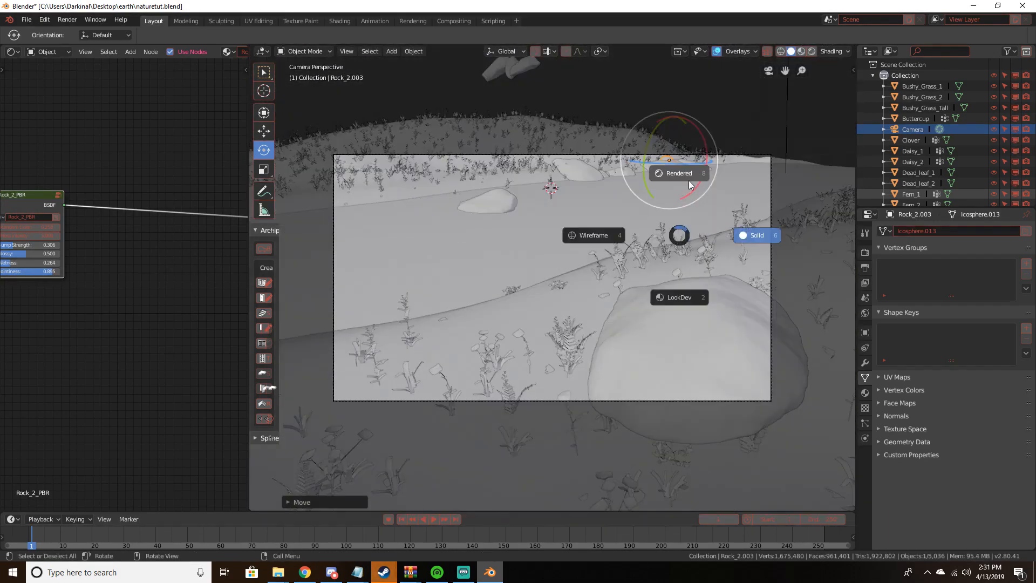
click(688, 180)
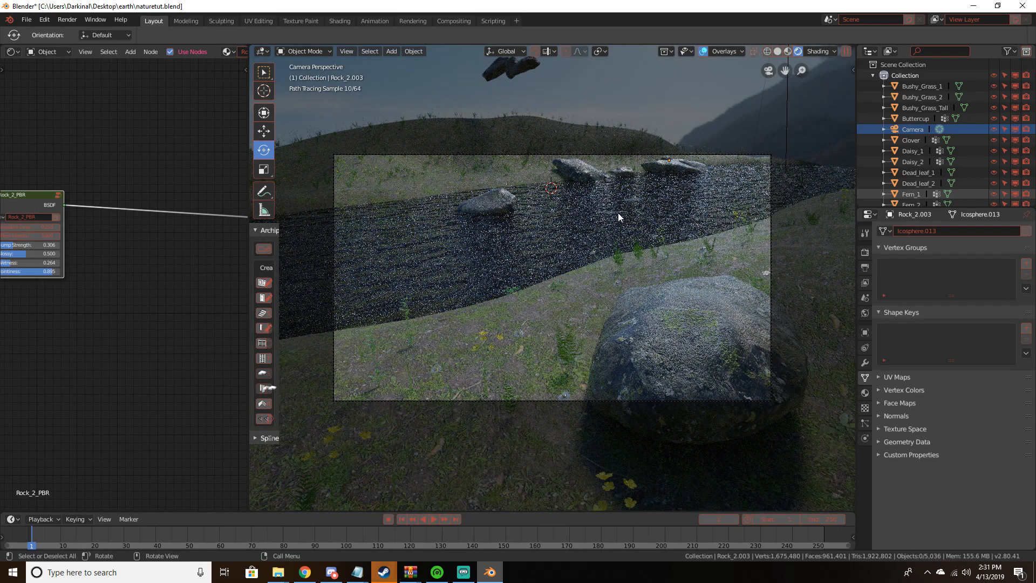
key(z)
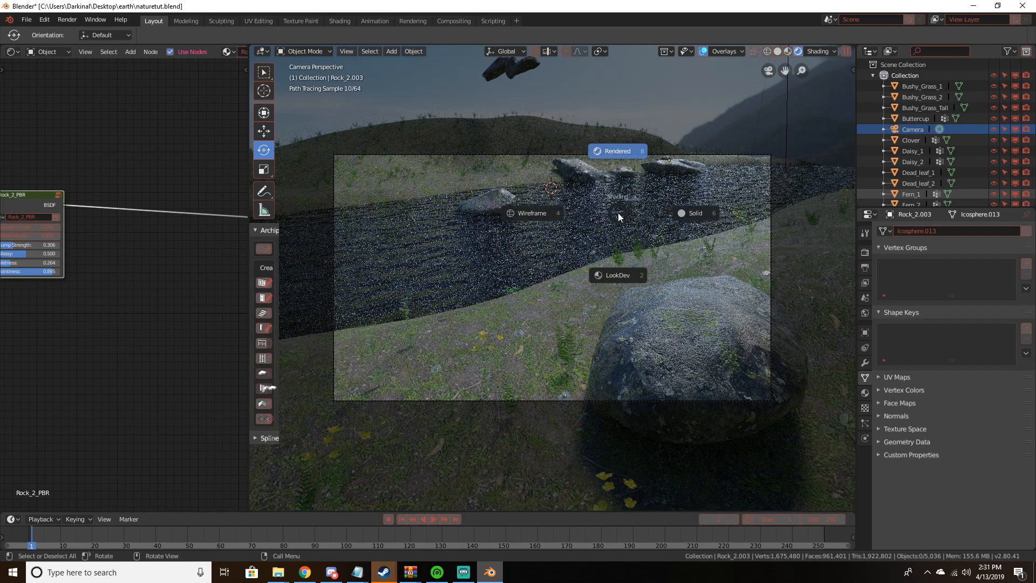
click(885, 230)
Duplicate a Rock_3 stone and shift the copy along the global X axis toward the far-bank rocks
mouse_move(766, 225)
middle_down()
mouse_move(716, 223)
mouse_move(621, 251)
mouse_move(767, 308)
mouse_move(595, 289)
middle_up()
scroll(766, 309, down, 5)
middle_drag(547, 236, 638, 244)
click(623, 293)
key(shift+d)
key(x)
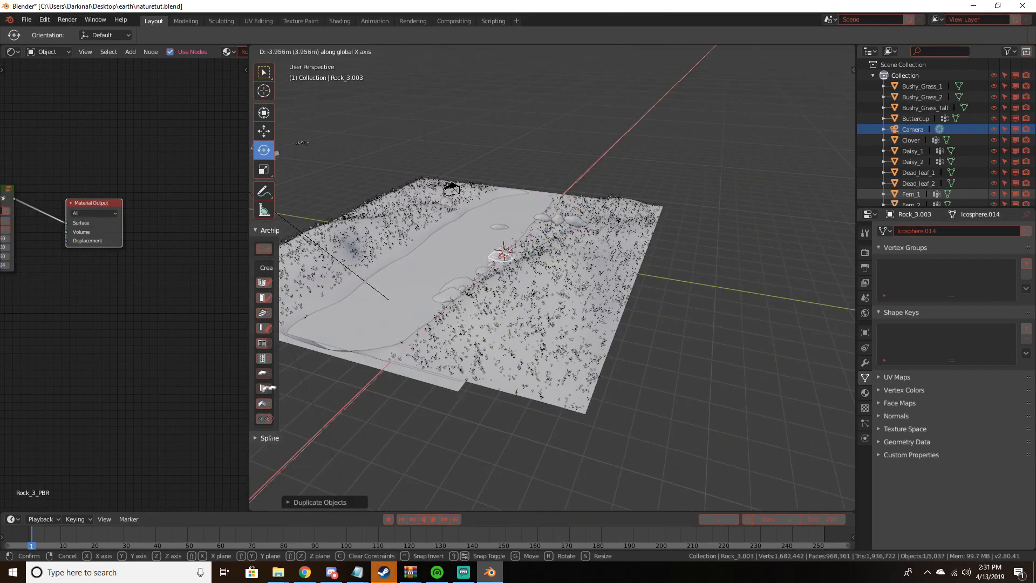
click(520, 338)
Move the Rock_3 copy down to the river beside the outer end of the far-bank rock row
middle_drag(520, 338, 804, 283)
key(g)
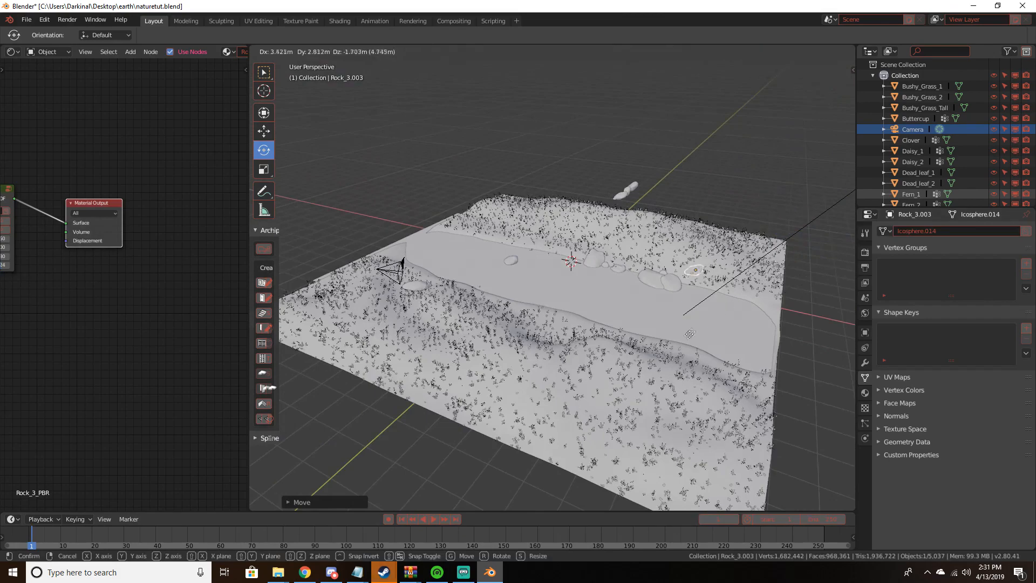
click(684, 348)
Enlarge the Rock_3 copy and freely rotate it with Trackball
middle_drag(684, 348, 601, 336)
scroll(597, 336, up, 4)
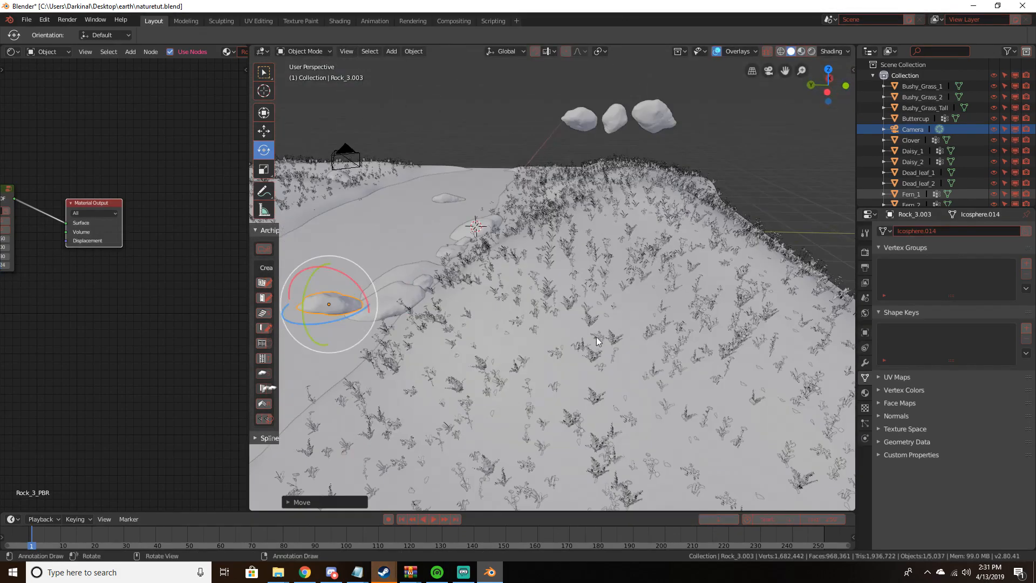
key(s)
click(677, 340)
key(r)
key(r)
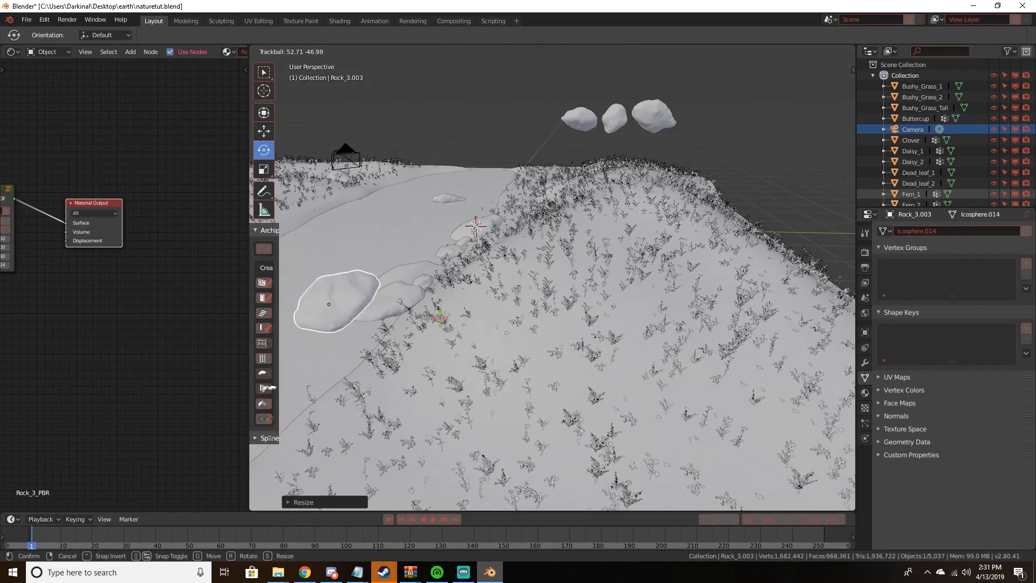
click(449, 319)
Move the enlarged Rock_3 copy against the far bank so it closes the end of the rock row
middle_drag(453, 320, 518, 324)
key(g)
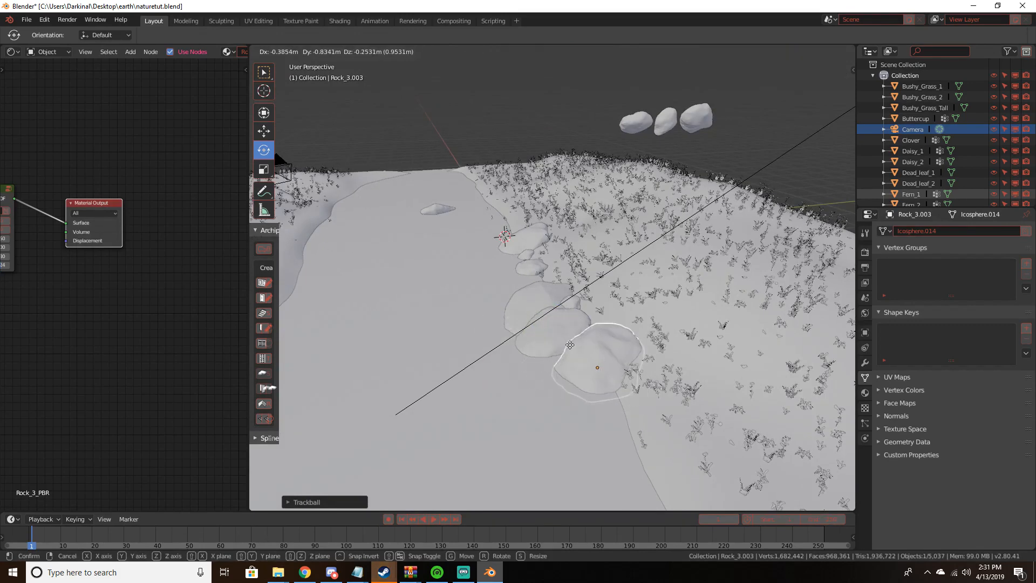
click(573, 347)
middle_drag(573, 348, 603, 345)
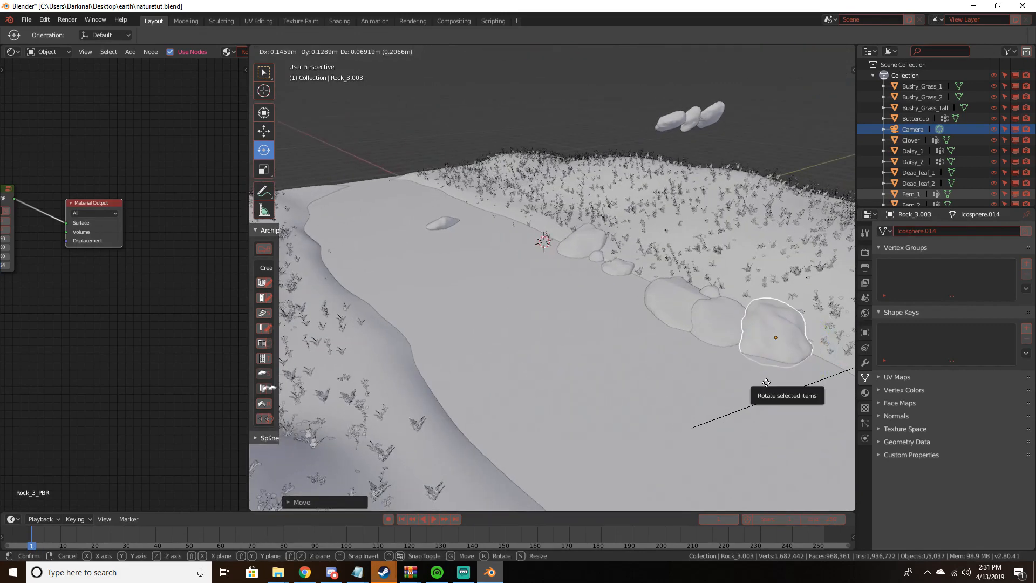
middle_drag(766, 383, 730, 373)
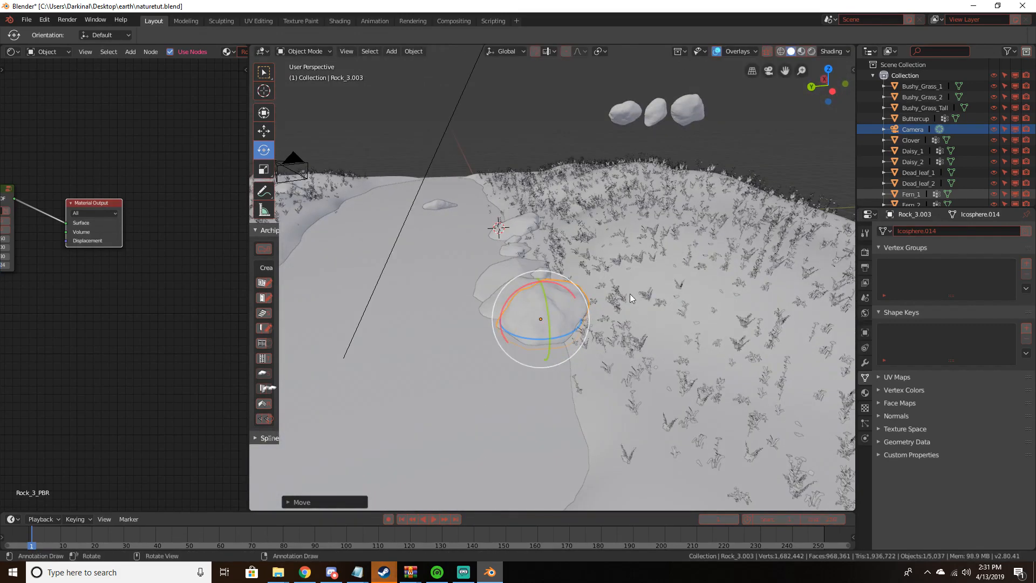
Check the far-bank rock row through the camera in Rendered shading with nothing selected, and return to Solid
key(KP_0)
key(z)
click(701, 215)
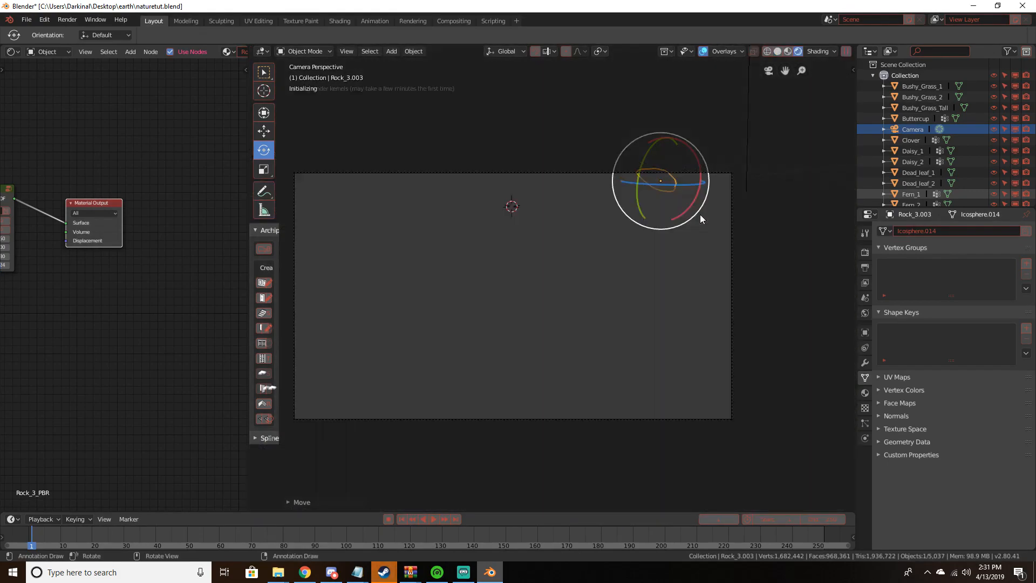
key(alt+a)
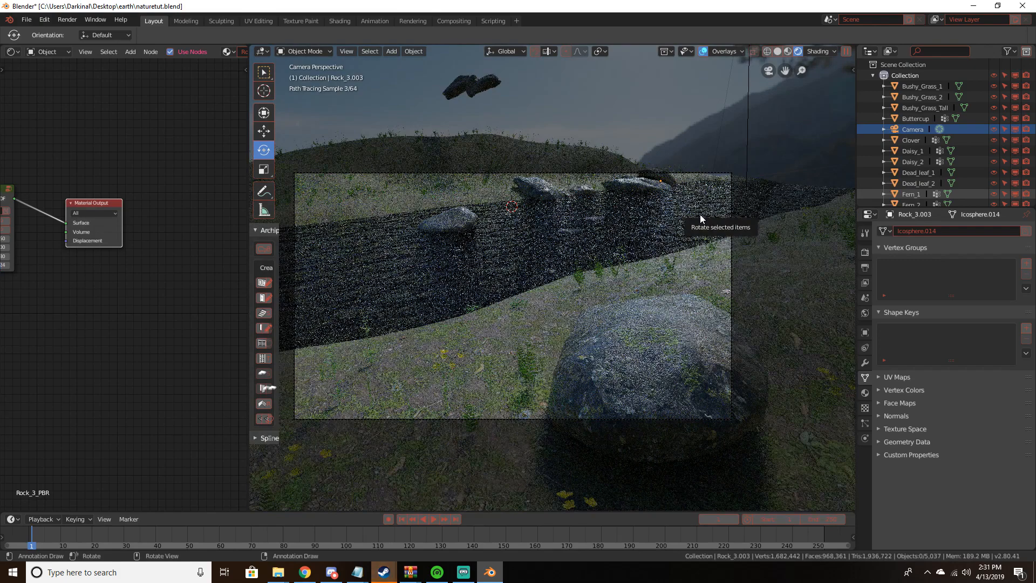
key(z)
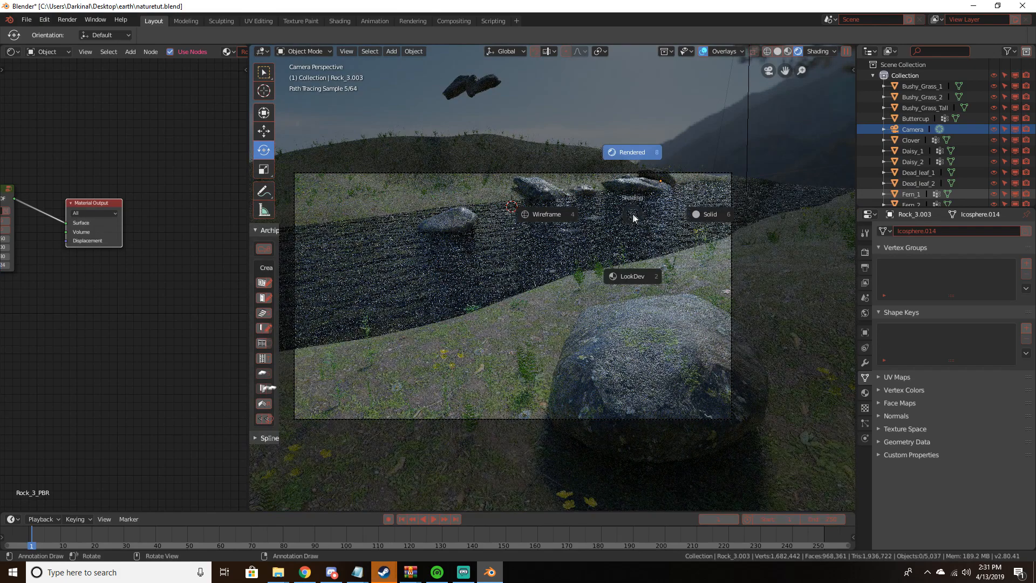
click(702, 215)
Duplicate the middle of the three floating source rocks and move the copy to the near bank beside the camera
middle_drag(701, 214, 772, 254)
scroll(772, 254, down, 4)
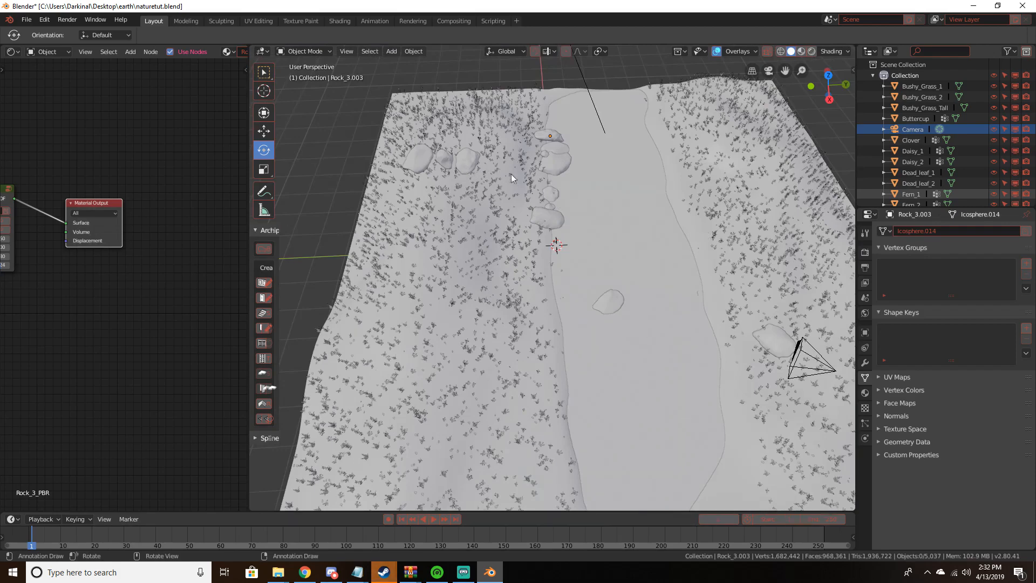
click(444, 157)
key(shift+d)
key(Escape)
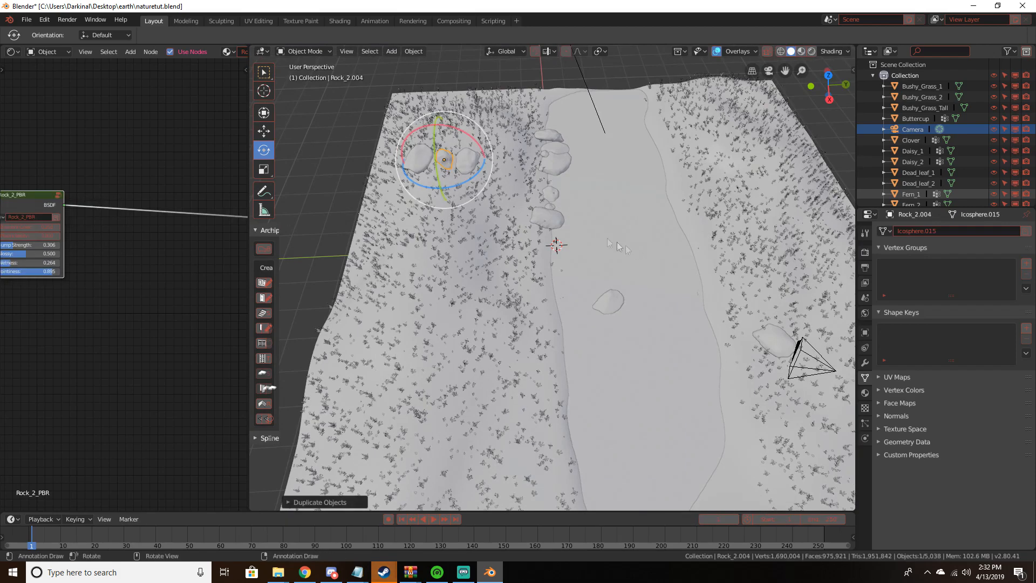
key(g)
click(251, 409)
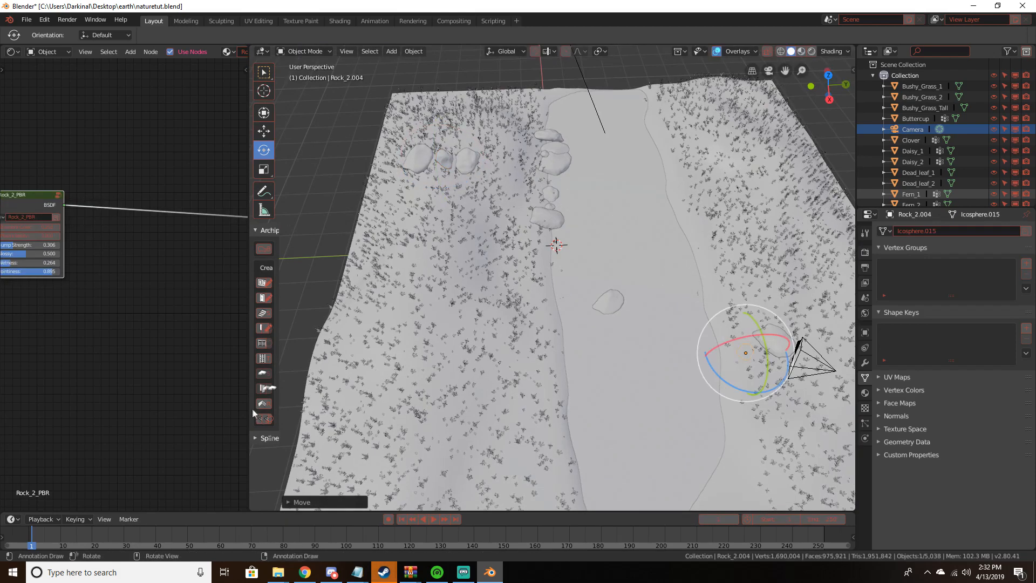
Move the new near-bank rock to the river's edge in front of the camera and enlarge it
middle_drag(540, 370, 510, 351)
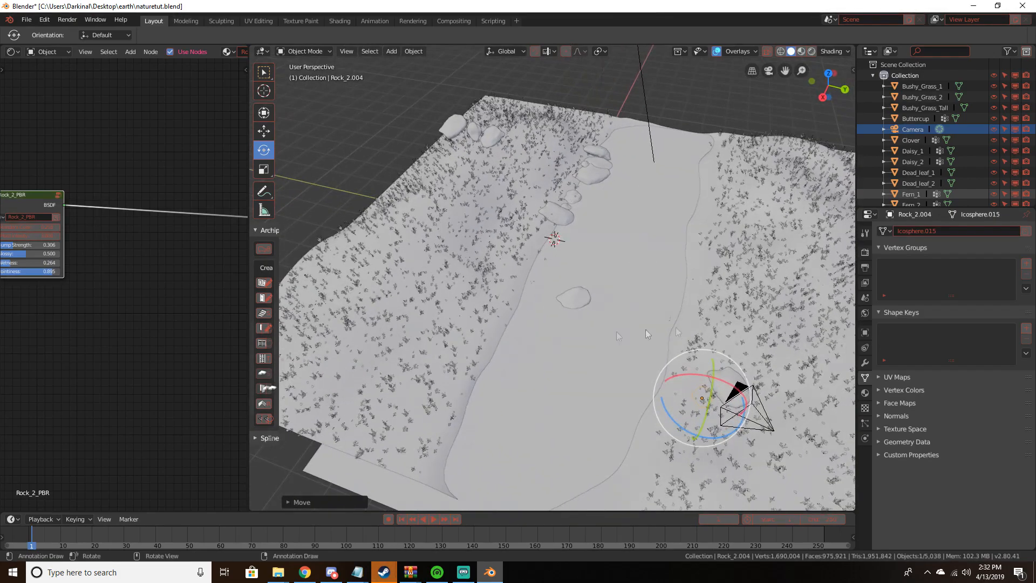
key(g)
click(723, 321)
middle_drag(723, 321, 738, 288)
key(s)
click(771, 281)
key(g)
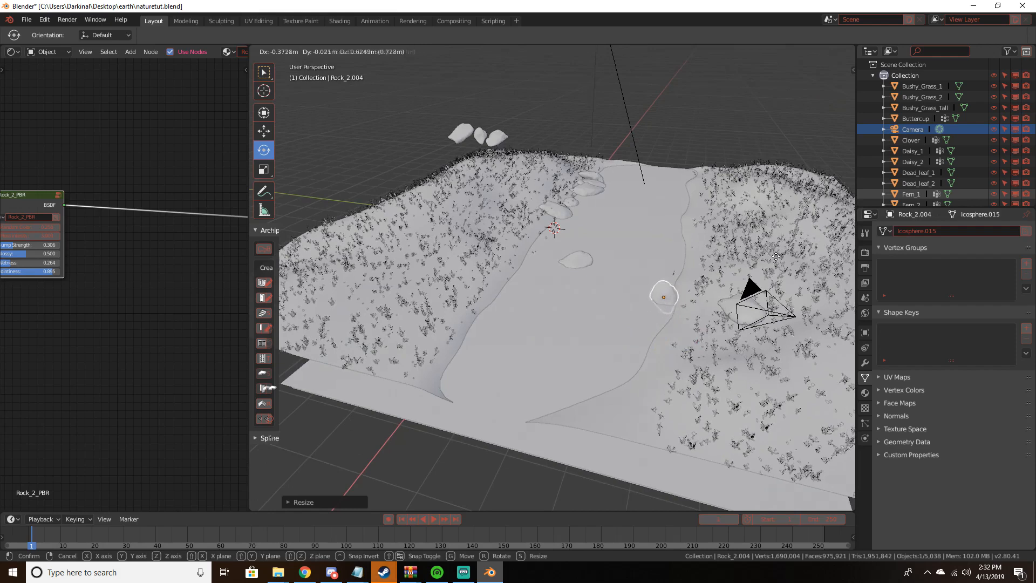
click(775, 257)
Freely rotate the near waterline rock with Trackball in the camera view
key(KP_0)
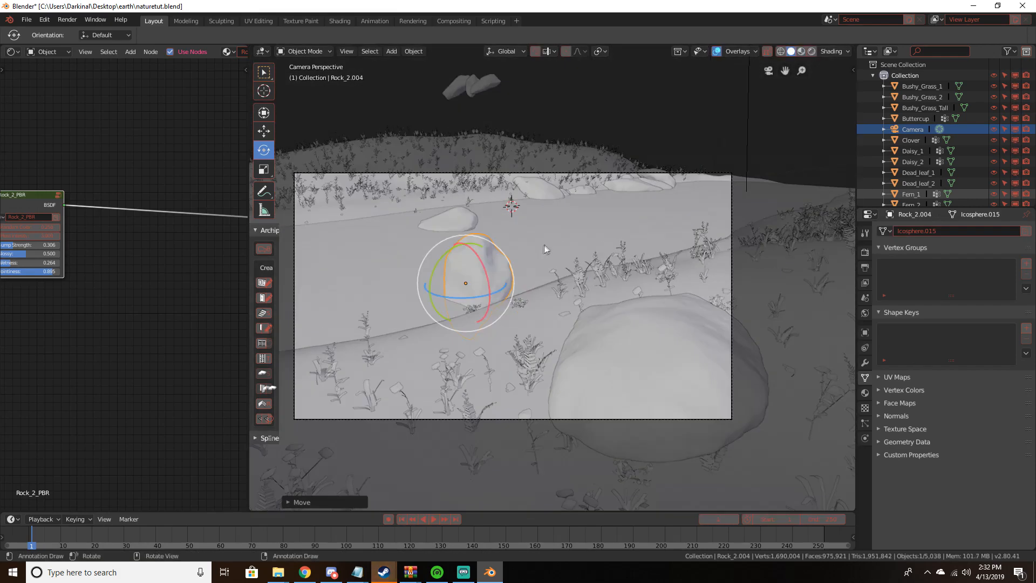
key(r)
key(r)
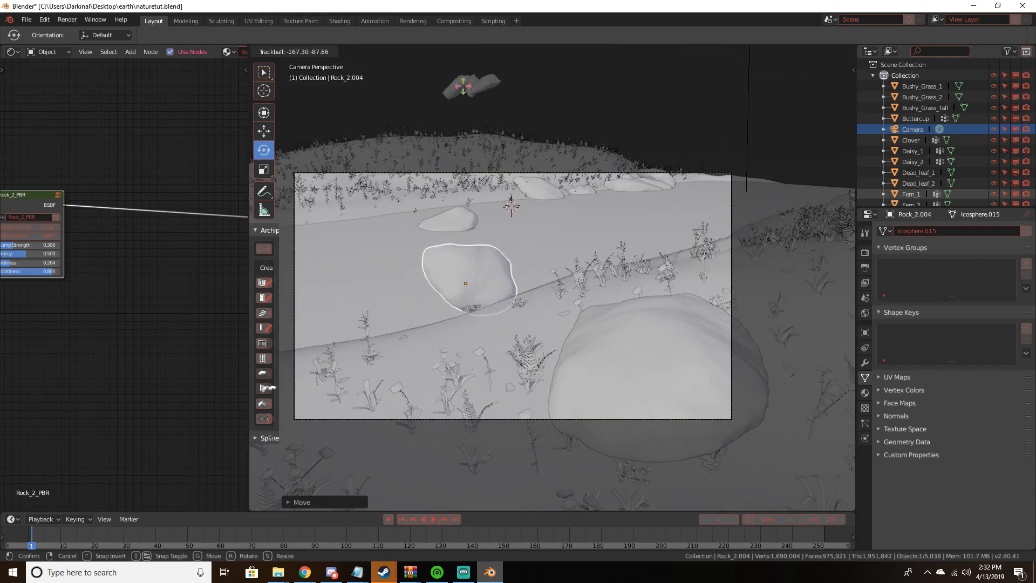
key(Return)
Reposition the near waterline rock so it sits lower in the water, and rotate it slightly
key(g)
click(513, 269)
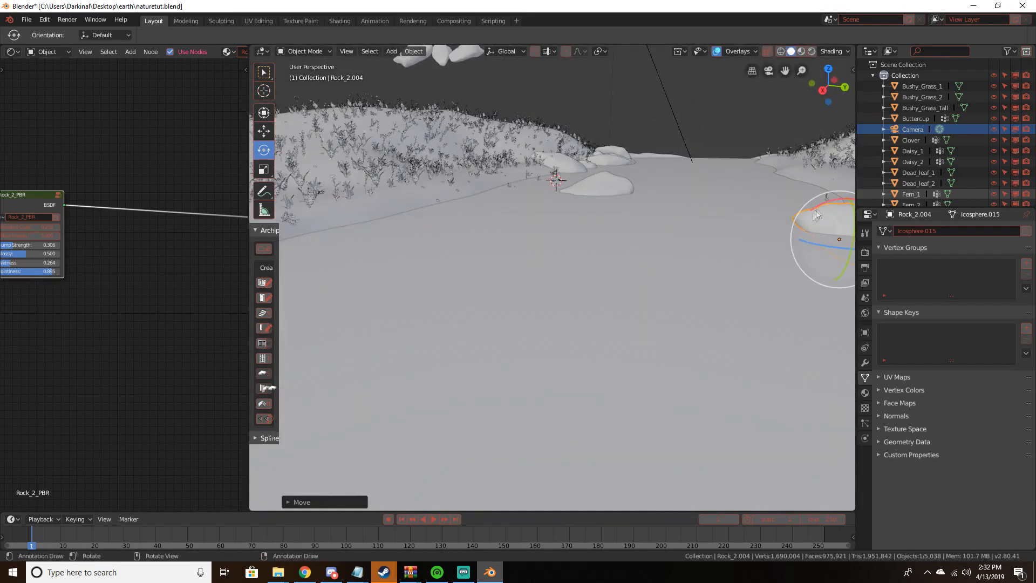
drag(816, 215, 804, 220)
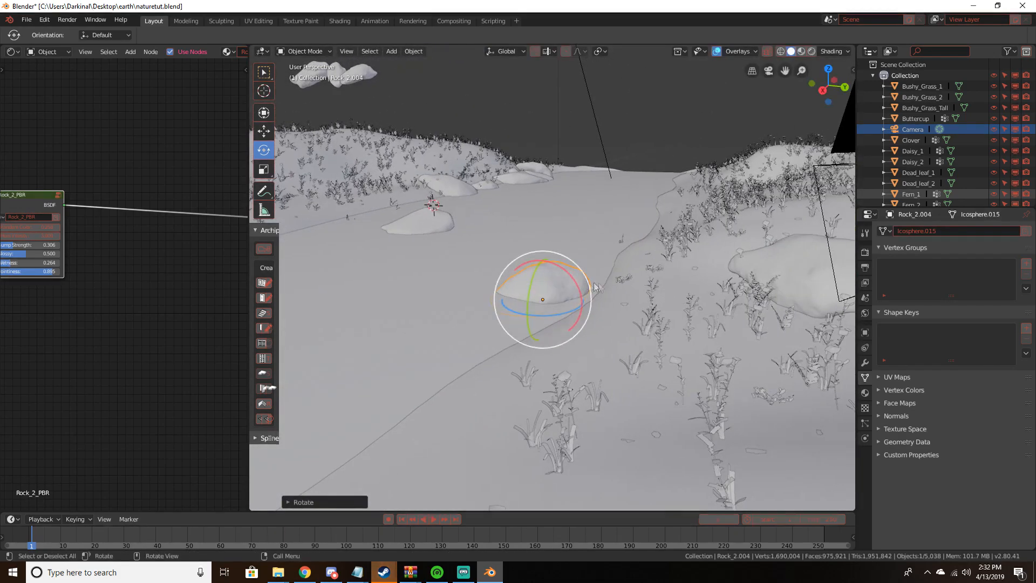
Shift the selected waterline rock a little further along the near river's edge
key(g)
click(655, 282)
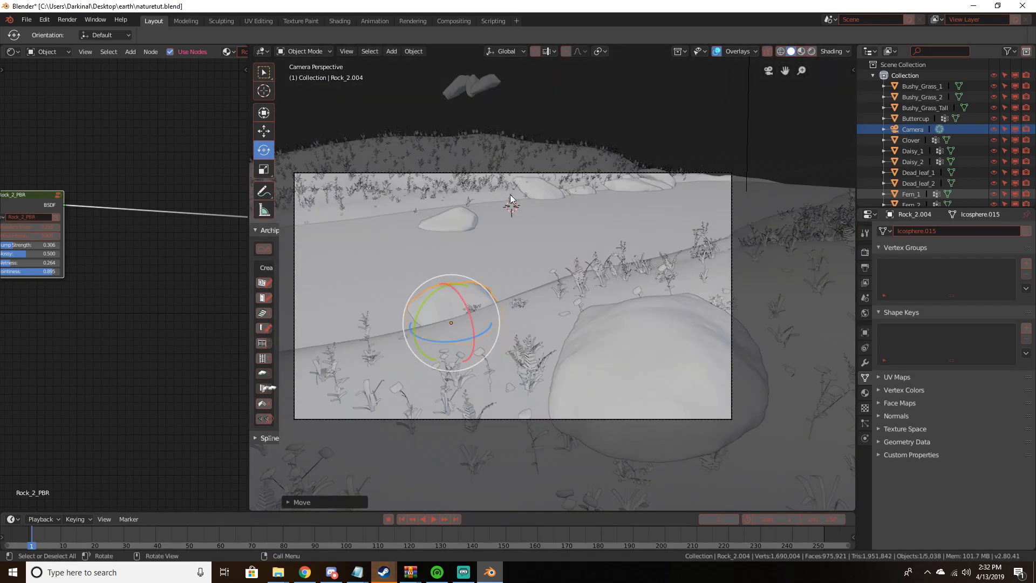
Duplicate the leftmost far-bank rock and move the copy across to the near bank beside the waterline rock
click(542, 190)
key(shift+d)
key(y)
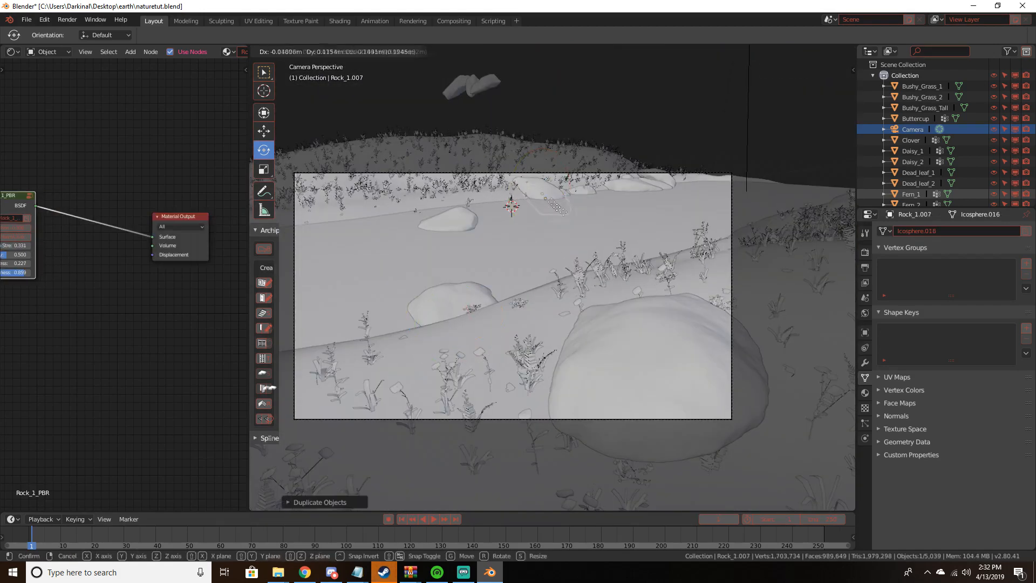
click(752, 280)
mouse_move(752, 280)
middle_down()
mouse_move(725, 279)
mouse_move(755, 264)
middle_up()
key(g)
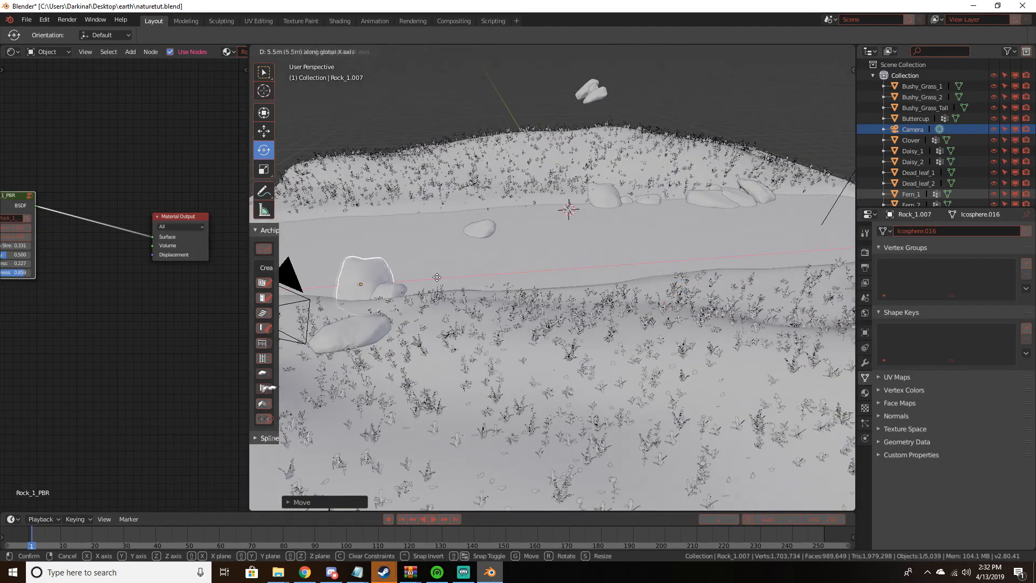
click(428, 277)
key(KP_0)
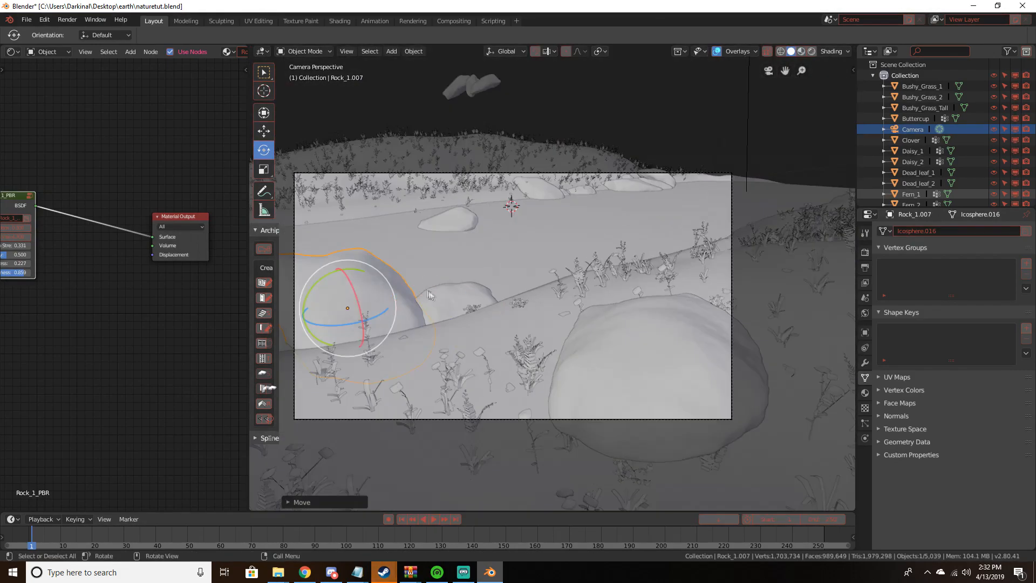
Rotate the new near-bank rock freely in the camera view and lower it into the ground at the waterline
scroll(428, 277, down, 2)
drag(423, 288, 445, 248)
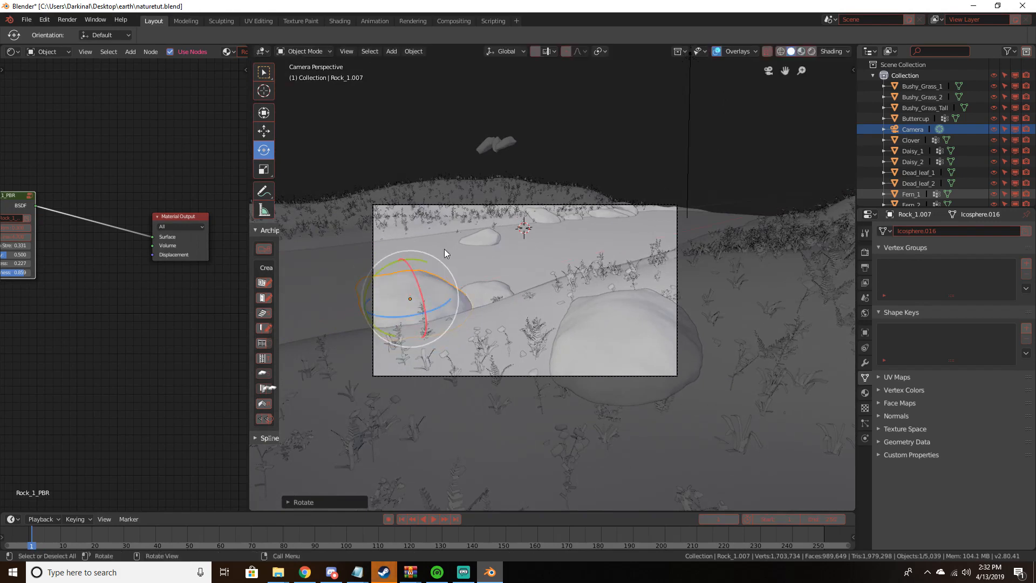
key(g)
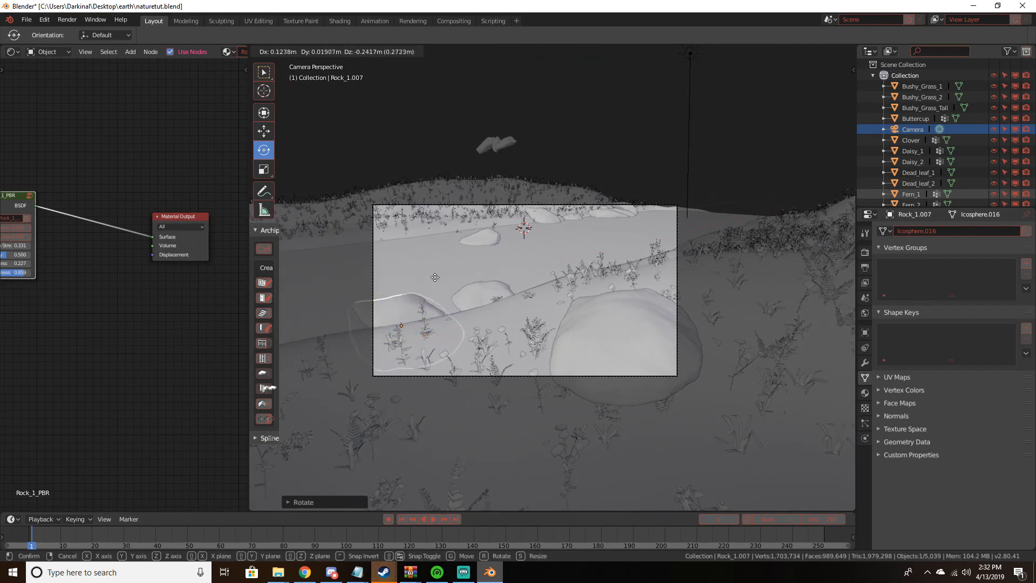
click(441, 275)
Deselect everything, preview the camera view in Rendered shading, and return to Solid shading
key(a)
key(a)
key(z)
click(503, 230)
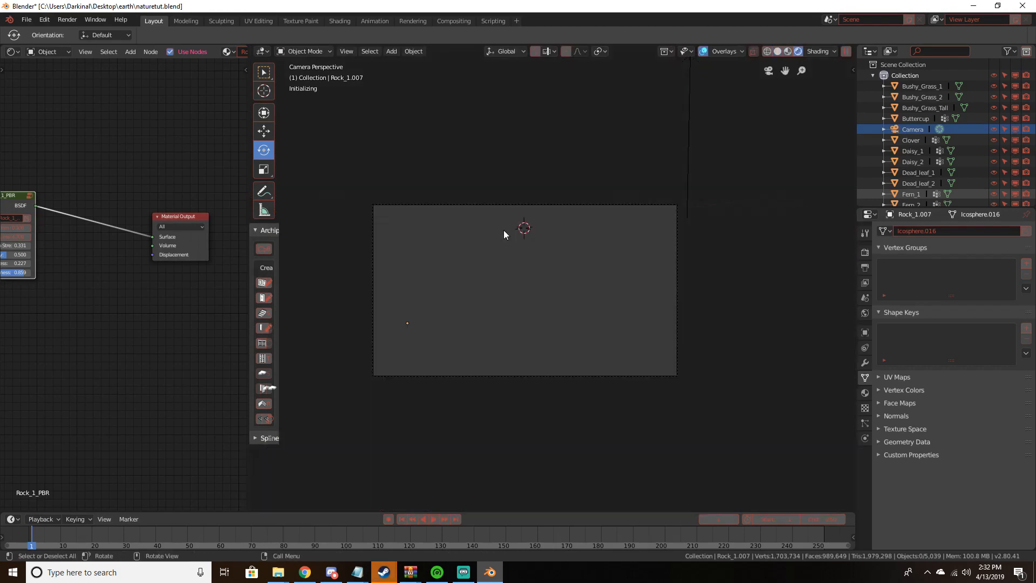
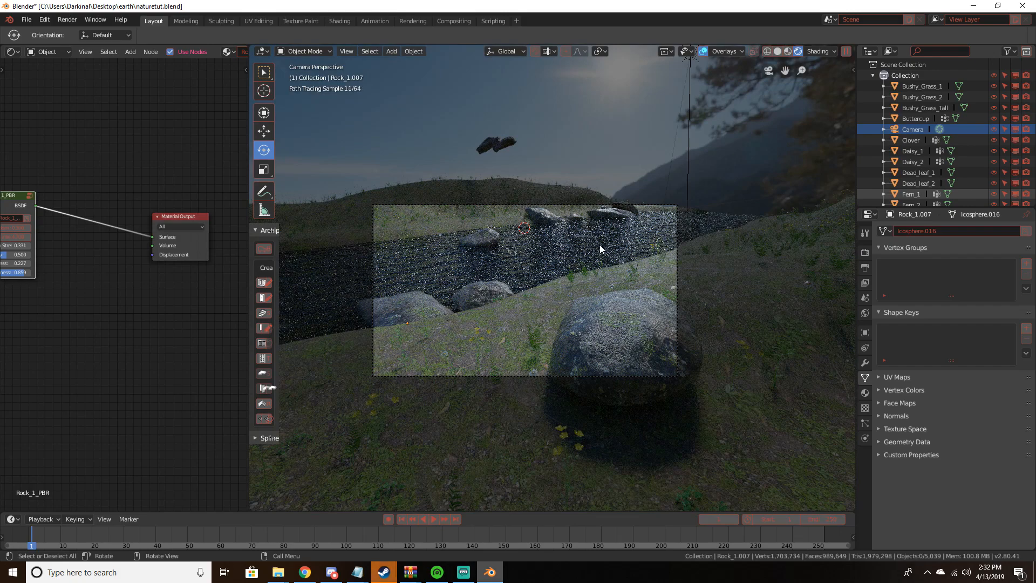
key(z)
click(723, 248)
Examine the rock layout, river channel and both banks from above and along the river
mouse_move(561, 274)
middle_down()
mouse_move(624, 304)
mouse_move(578, 292)
mouse_move(632, 266)
mouse_move(268, 268)
middle_up()
scroll(624, 303, down, 3)
scroll(576, 290, up, 3)
middle_drag(465, 247, 756, 260)
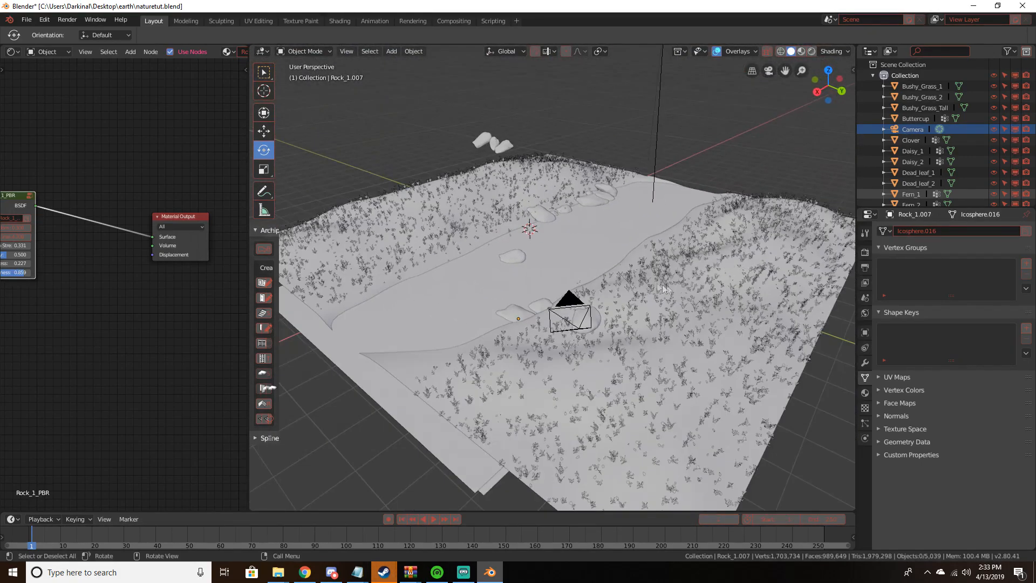
middle_drag(662, 287, 540, 190)
scroll(673, 293, up, 6)
scroll(669, 290, down, 5)
click(545, 180)
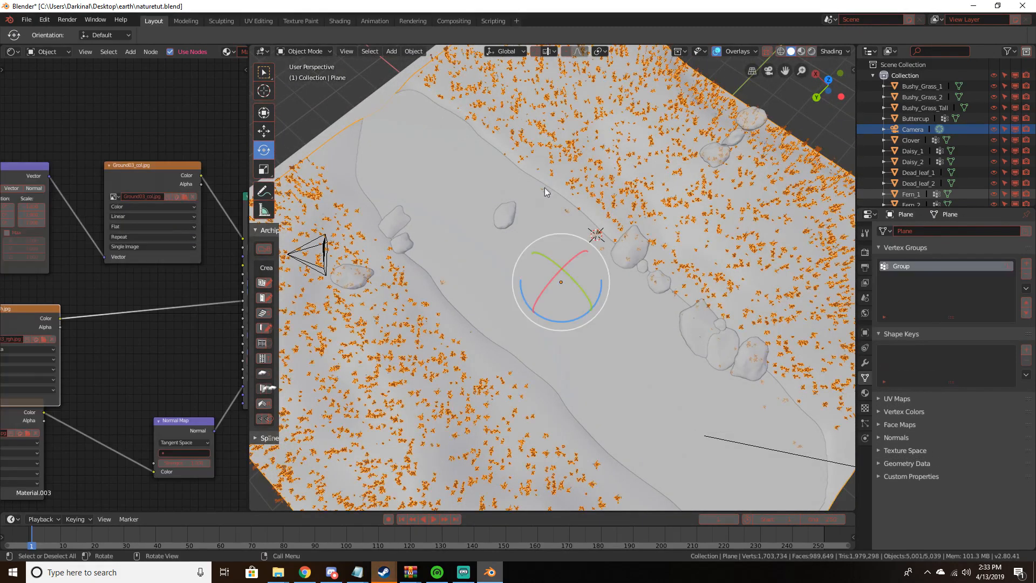
middle_drag(536, 200, 820, 153)
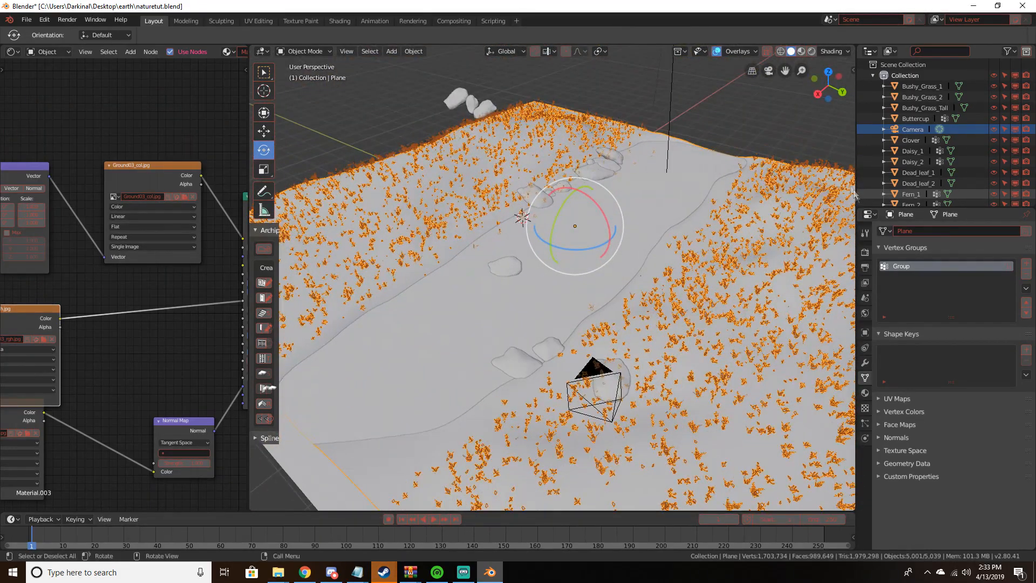
middle_drag(746, 232, 642, 247)
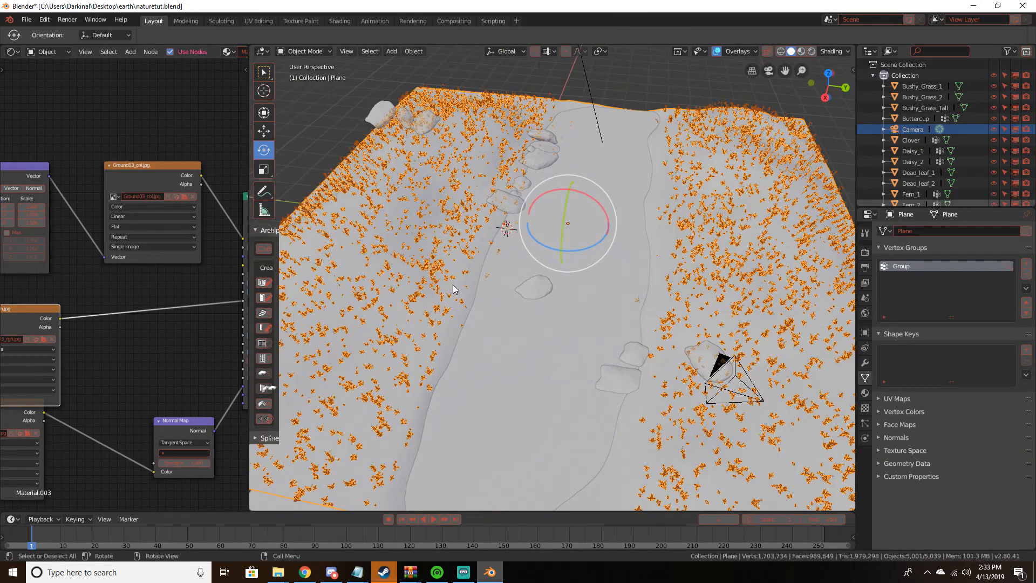
Hide the water surface Plane.001 and the underlying Plane.002 to expose the ground mesh's river channel
click(614, 148)
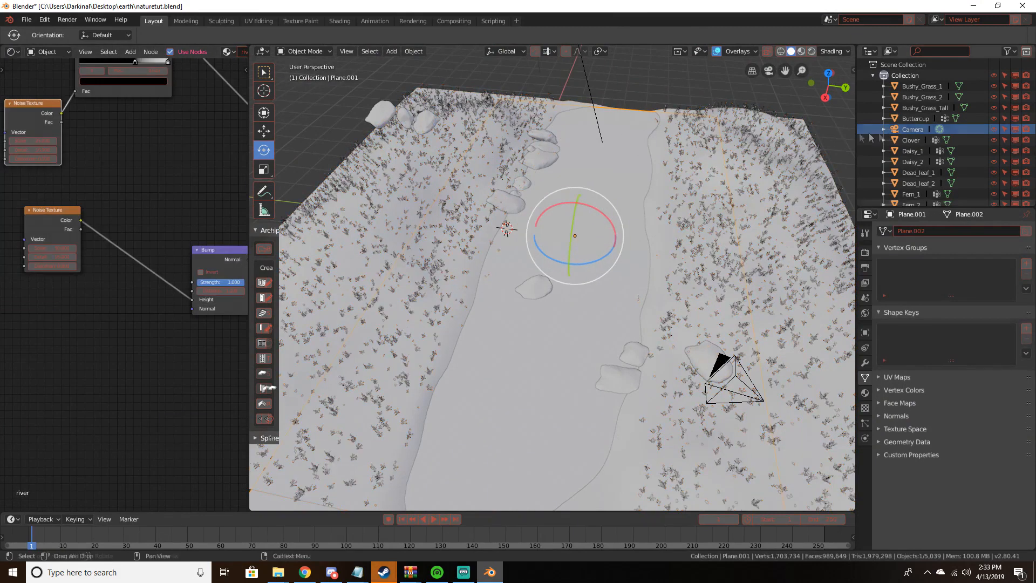
scroll(960, 138, down, 5)
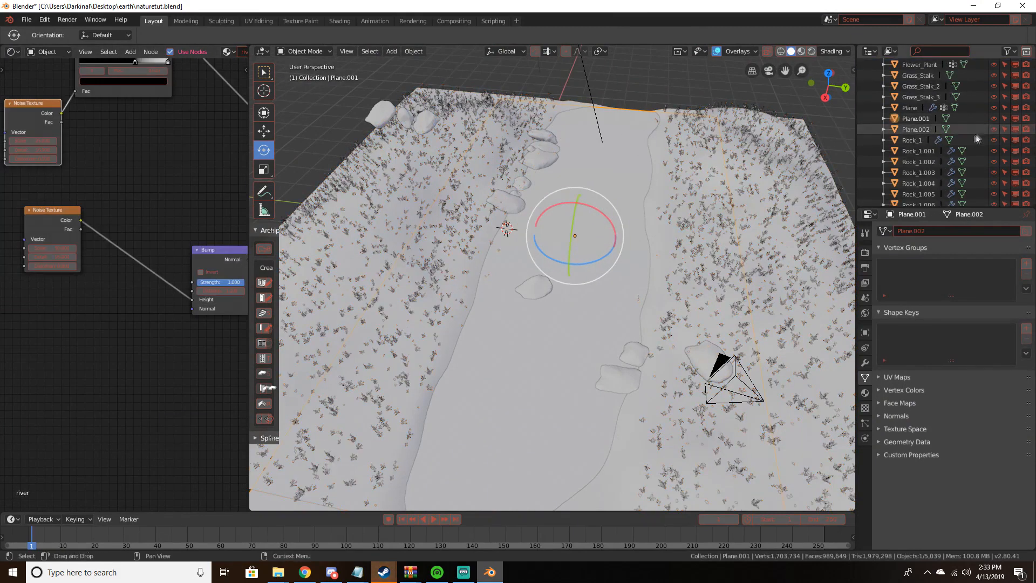
click(994, 118)
click(633, 166)
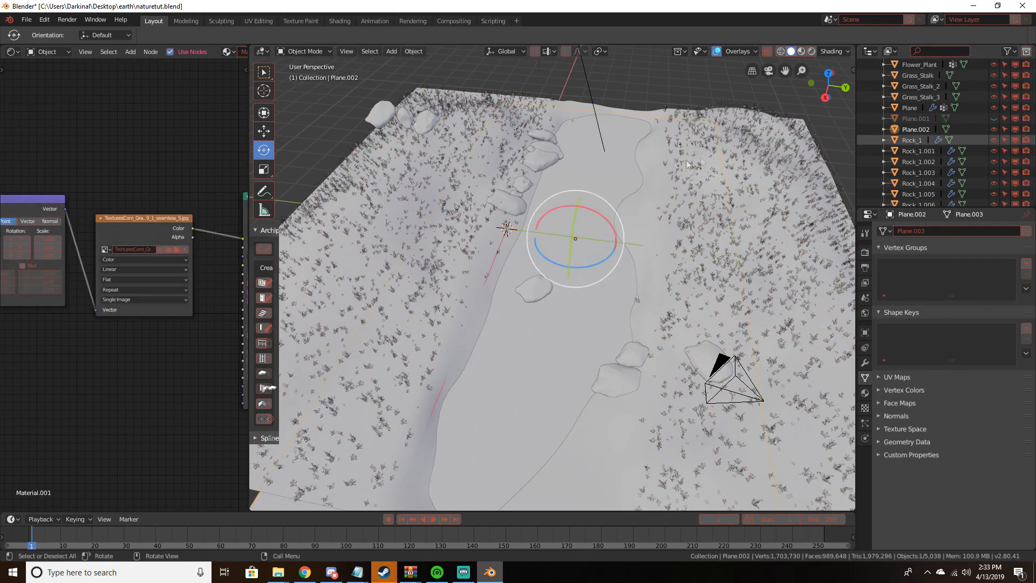
click(993, 129)
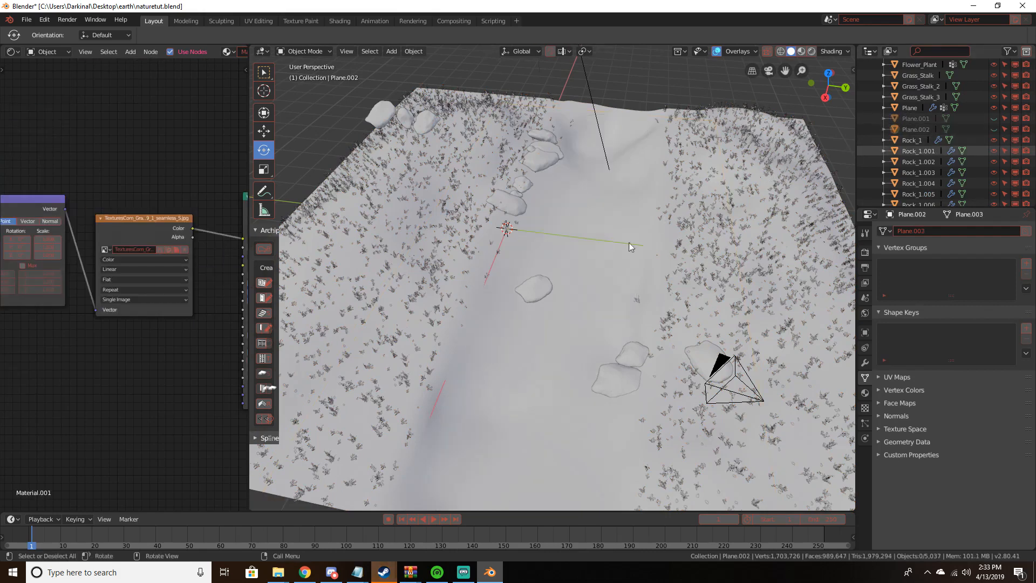
Select the ground plane and switch it to Sculpt Mode
click(629, 242)
click(297, 52)
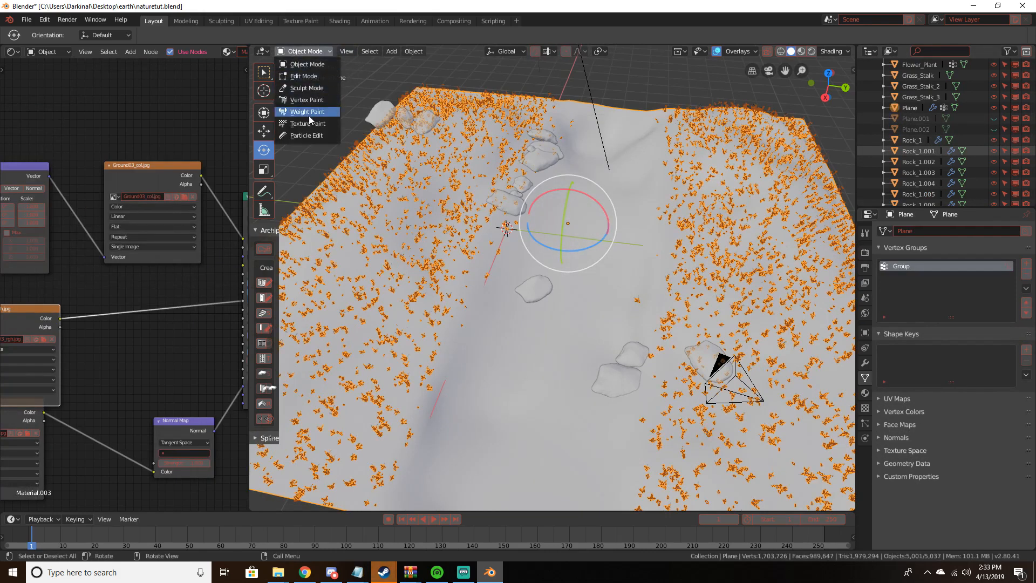
click(307, 100)
click(309, 51)
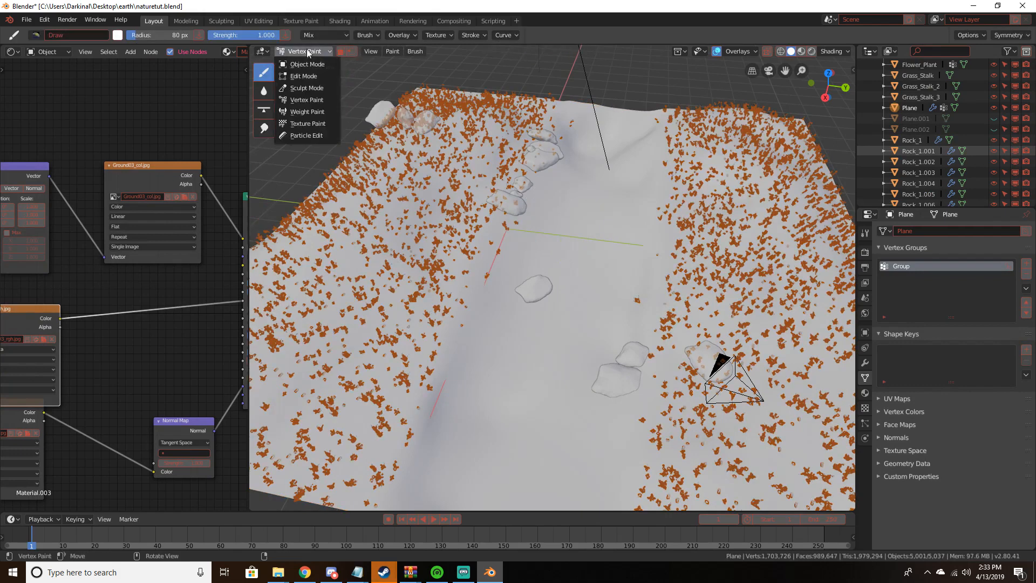
click(311, 89)
Raise the ground along the far bank into the river channel with a SculptDraw stroke at strength 0.500
mouse_move(575, 116)
mouse_down()
mouse_move(581, 107)
mouse_move(549, 216)
mouse_up()
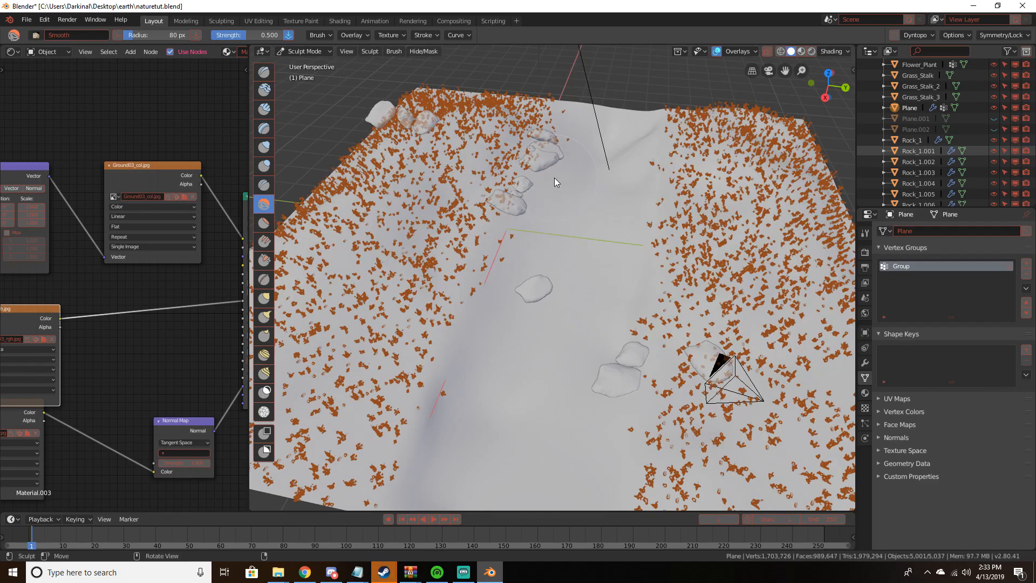
key(x)
mouse_move(578, 162)
mouse_down()
mouse_move(580, 123)
mouse_move(511, 247)
mouse_move(471, 390)
mouse_move(463, 471)
mouse_up()
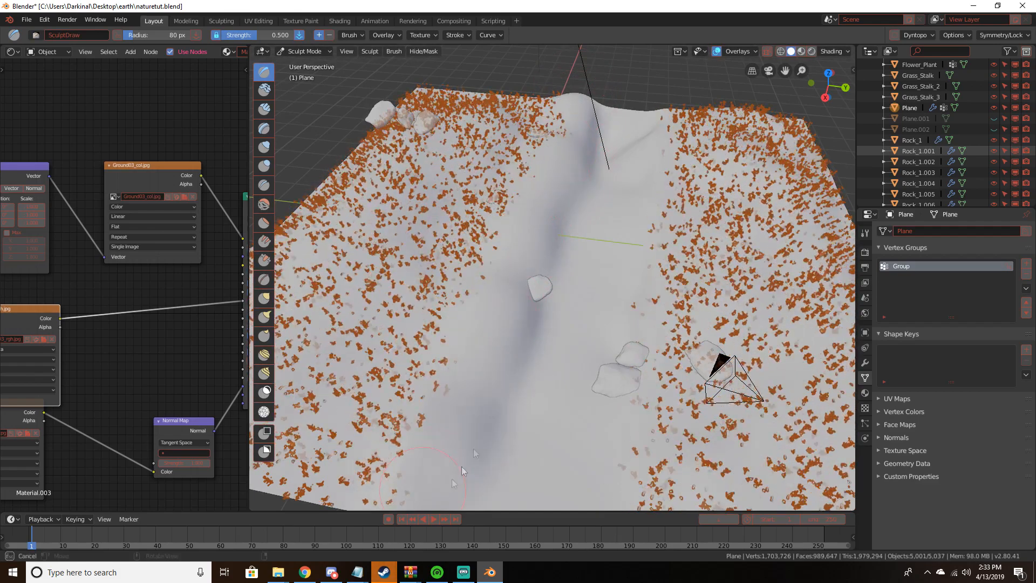
Hide the viewport overlays and continue building up the far side of the channel with more SculptDraw strokes
mouse_move(462, 471)
middle_down()
mouse_move(438, 353)
mouse_move(495, 269)
middle_up()
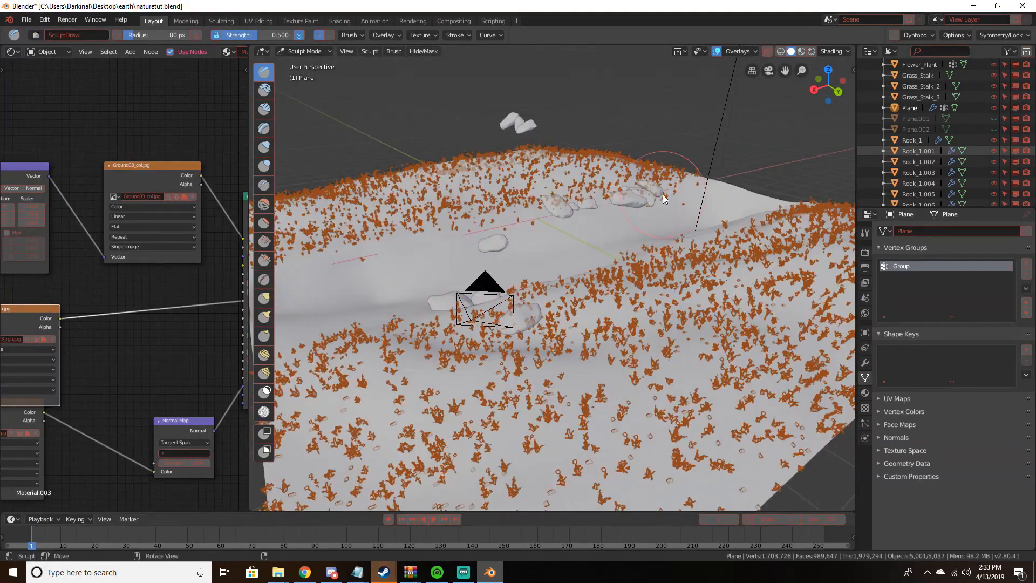
key(shift+alt+z)
drag(686, 190, 432, 257)
mouse_move(597, 228)
middle_down()
mouse_move(632, 224)
mouse_move(535, 279)
middle_up()
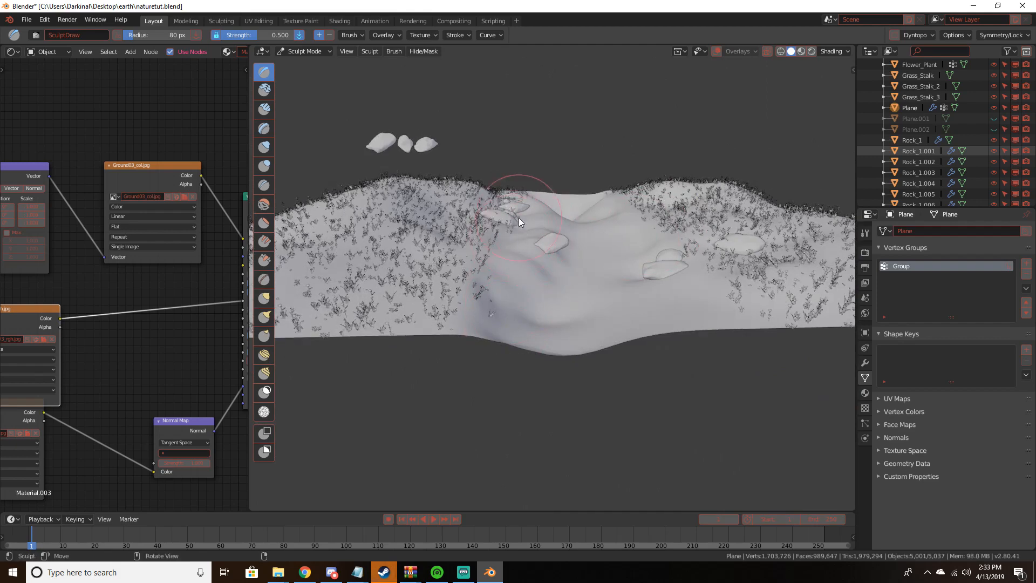
mouse_move(519, 218)
mouse_down()
mouse_move(532, 202)
mouse_move(508, 294)
mouse_up()
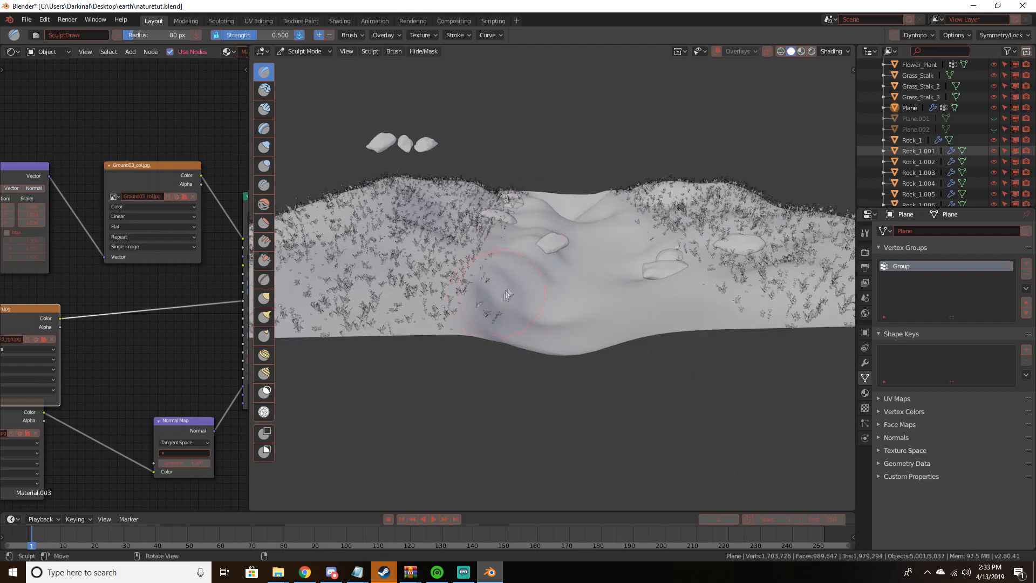
middle_drag(534, 308, 620, 142)
mouse_move(620, 141)
mouse_down()
mouse_move(643, 176)
mouse_move(658, 164)
mouse_up()
mouse_move(521, 313)
middle_down()
mouse_move(515, 283)
mouse_move(548, 254)
mouse_move(542, 266)
middle_up()
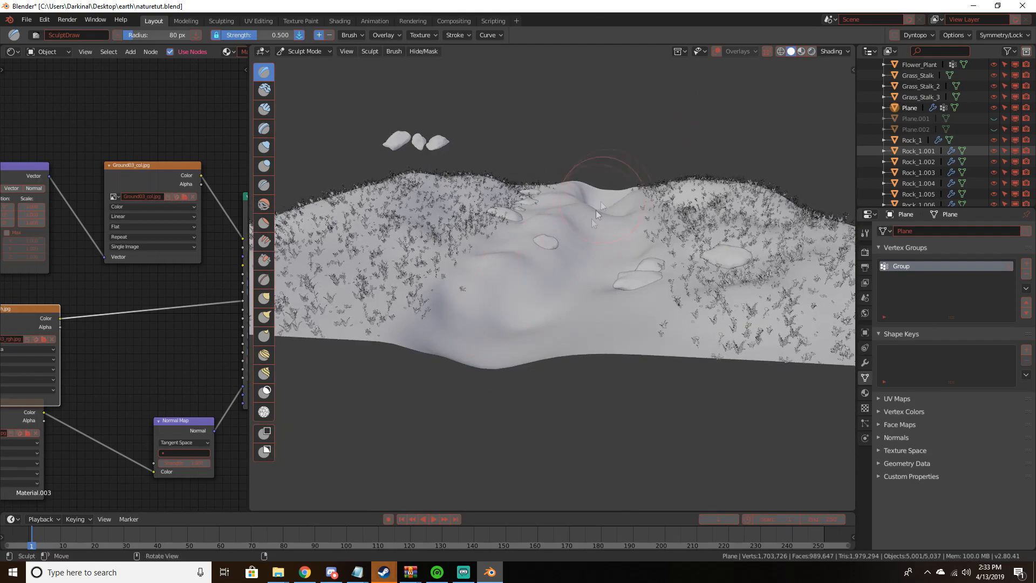
Smooth the newly sculpted ground along the river channel with the Smooth brush
scroll(597, 215, up, 5)
mouse_move(597, 215)
middle_down()
mouse_move(570, 226)
mouse_move(588, 208)
middle_up()
key(shift+s)
mouse_move(602, 188)
mouse_down()
mouse_move(611, 168)
mouse_move(391, 351)
mouse_up()
mouse_move(579, 274)
middle_down()
mouse_move(584, 241)
mouse_move(611, 244)
mouse_move(520, 284)
middle_up()
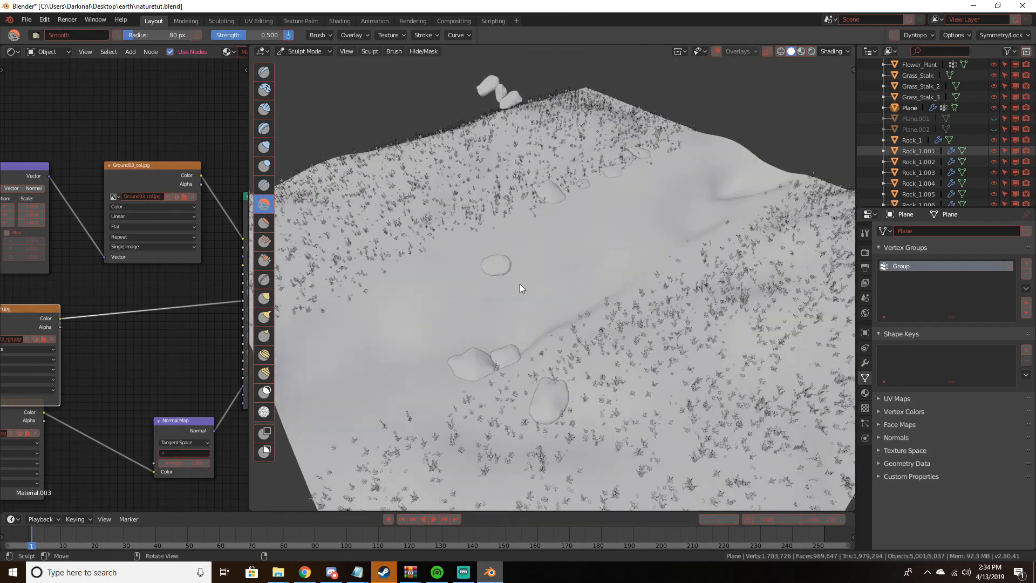
Switch the ground to Weight Paint, show the overlays, and paint weight 1.000 along the newly raised far bank
key(Tab)
key(Tab)
click(304, 51)
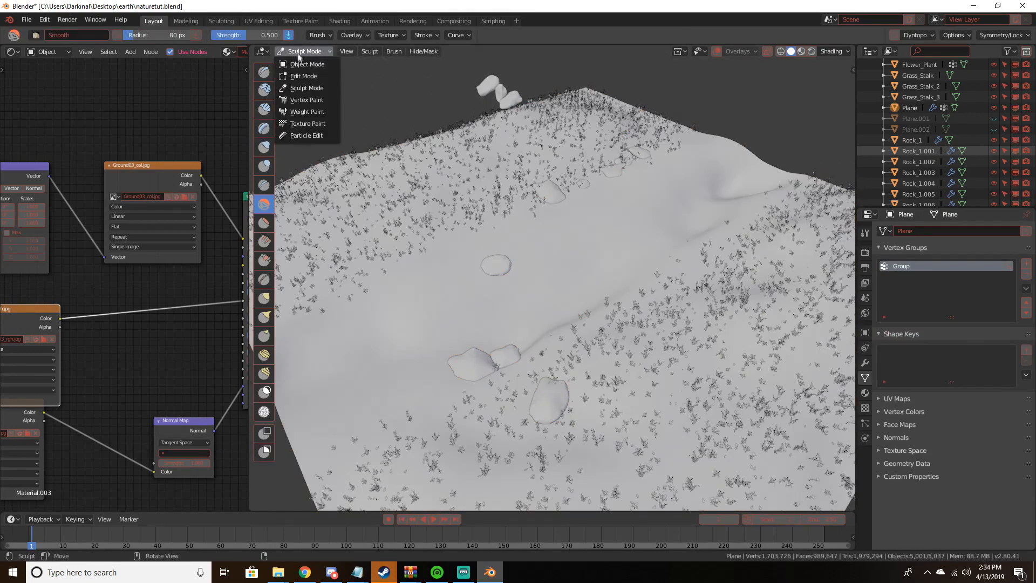
click(316, 113)
middle_drag(485, 194, 519, 183)
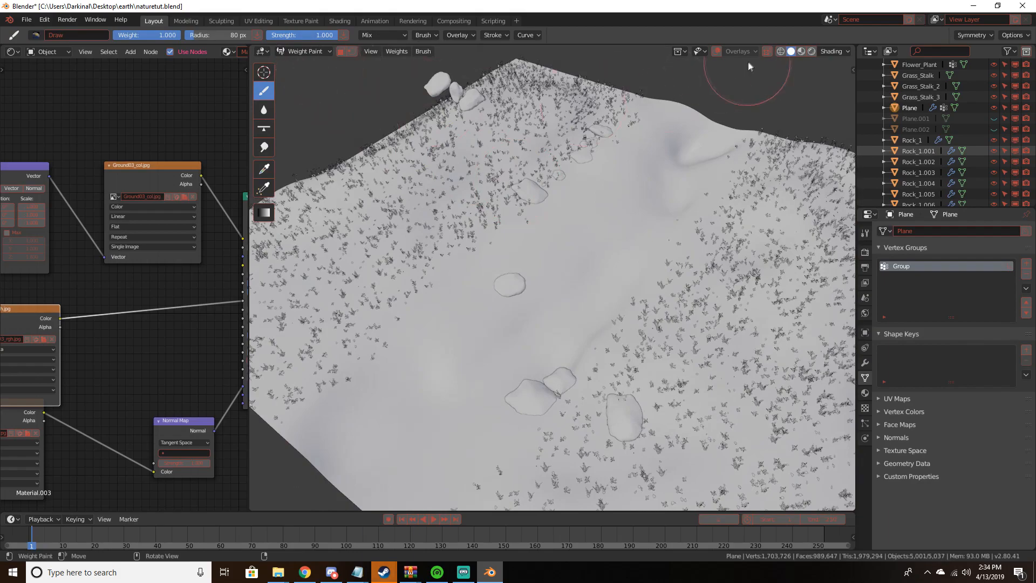
click(716, 51)
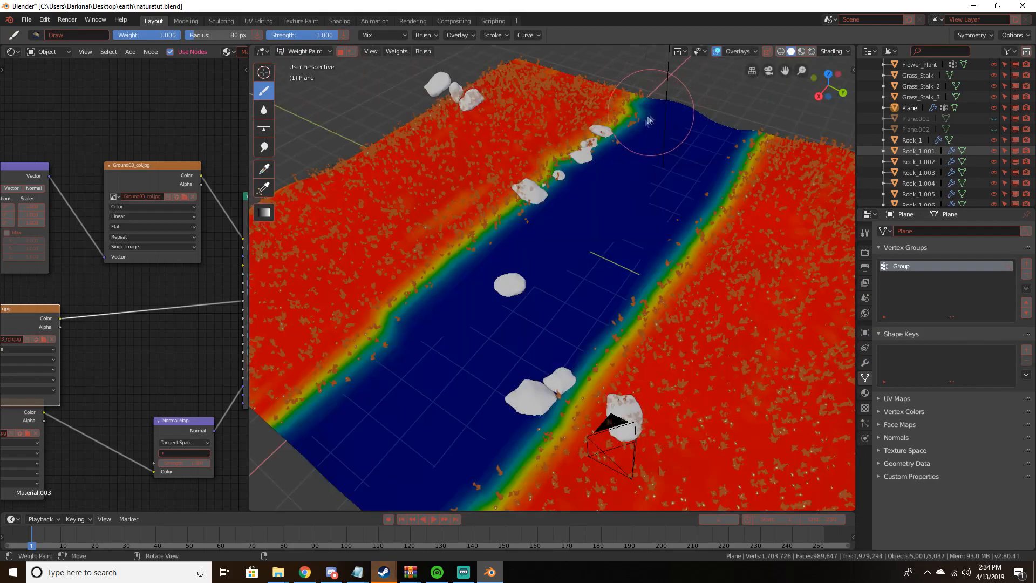
drag(659, 116, 385, 354)
mouse_move(559, 169)
mouse_down()
mouse_move(659, 104)
mouse_move(530, 199)
mouse_move(458, 278)
mouse_up()
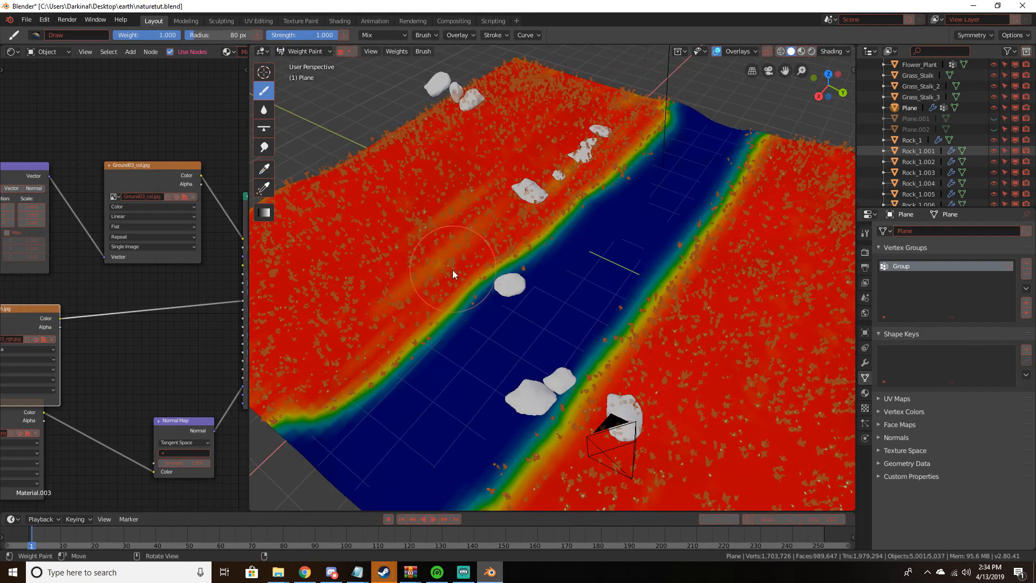
Return the ground to Object Mode and unhide Plane.001 and Plane.002
click(305, 51)
click(307, 64)
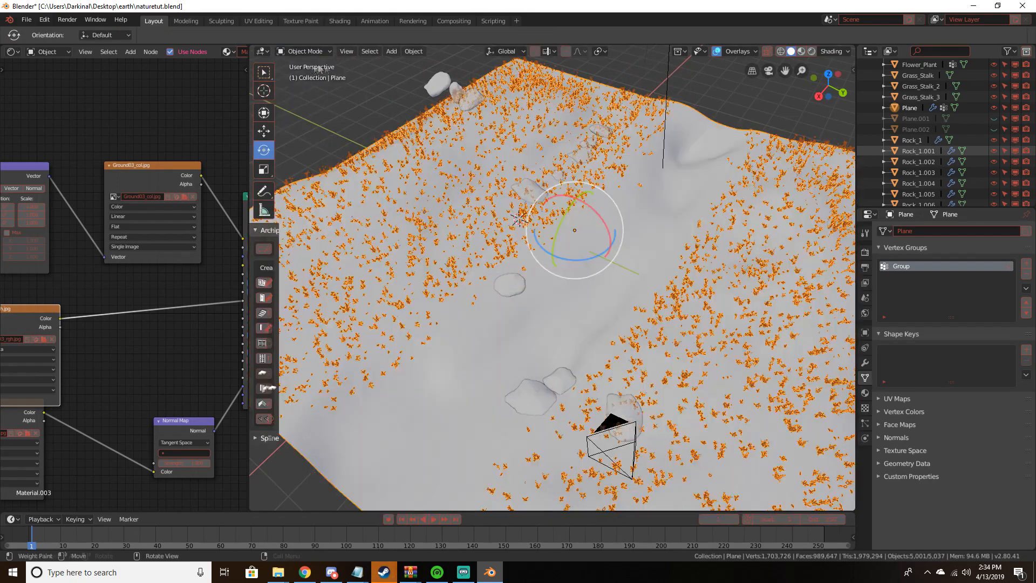
middle_drag(508, 113, 605, 162)
click(993, 118)
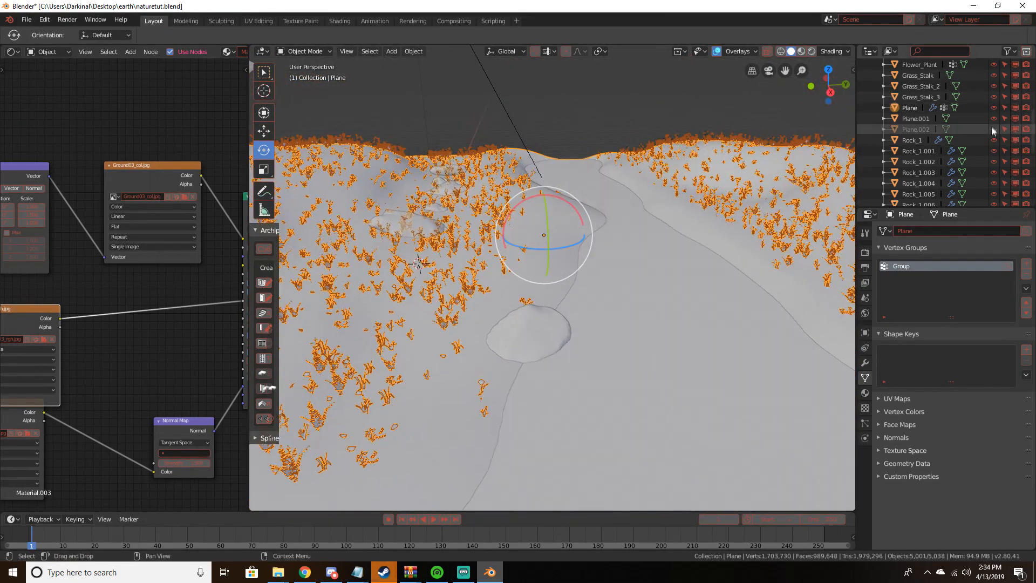
click(993, 129)
Put the ground in Sculpt Mode and fill in the far riverbank's inward bend with a SculptDraw stroke
middle_drag(842, 135, 597, 188)
click(458, 138)
click(619, 216)
click(303, 51)
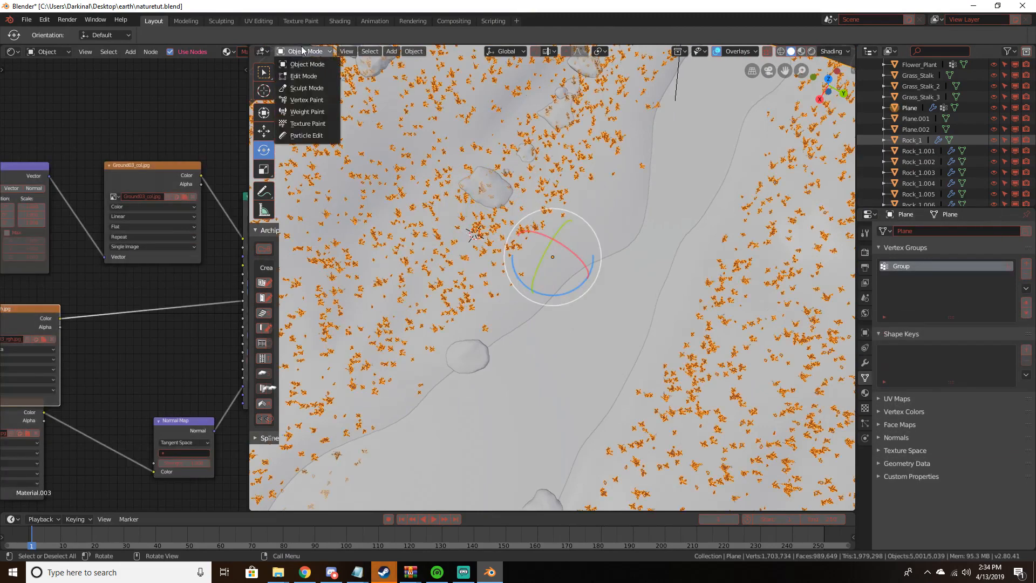
click(306, 88)
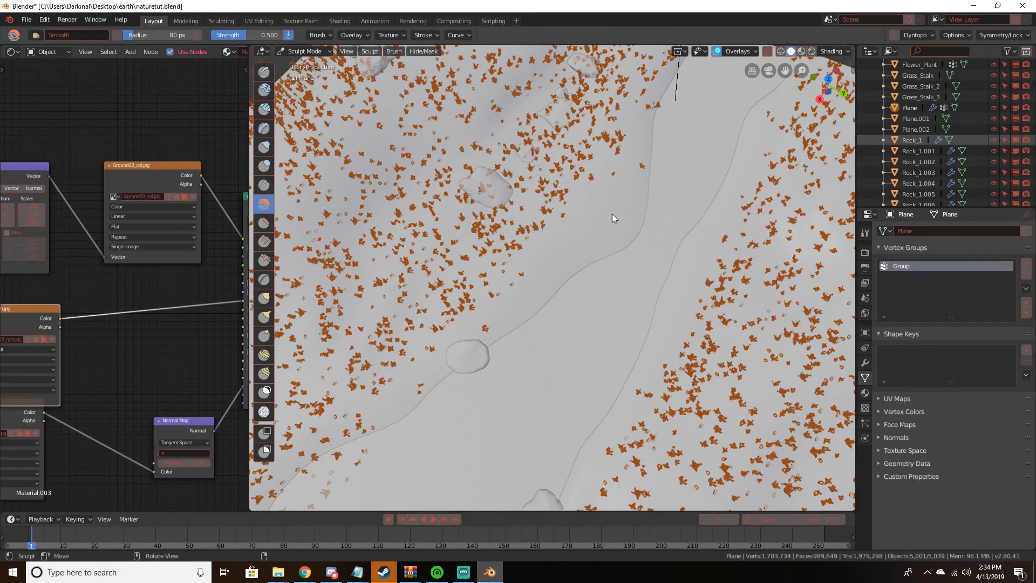
key(x)
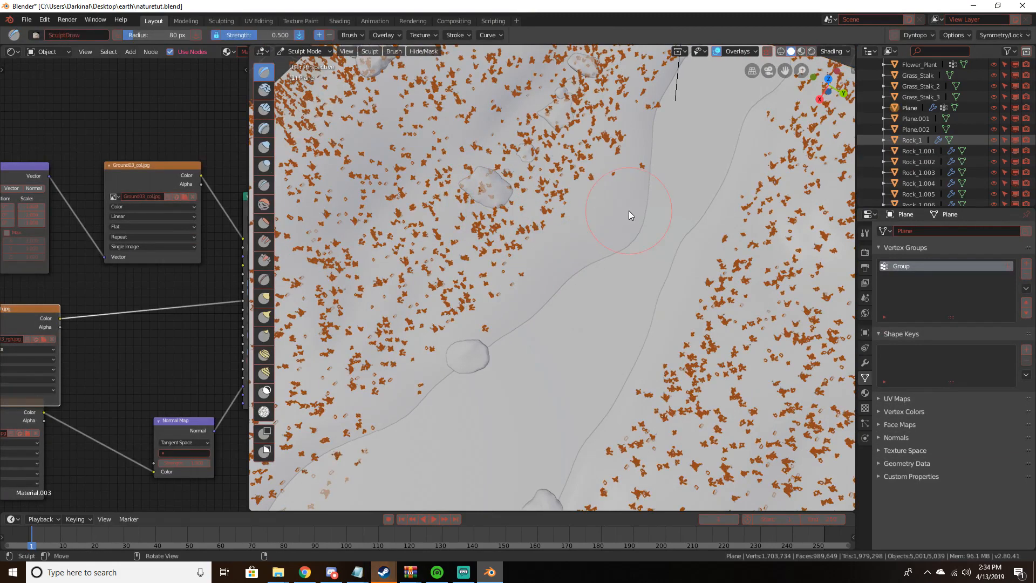
mouse_move(599, 254)
mouse_down()
mouse_move(615, 178)
mouse_move(671, 119)
mouse_up()
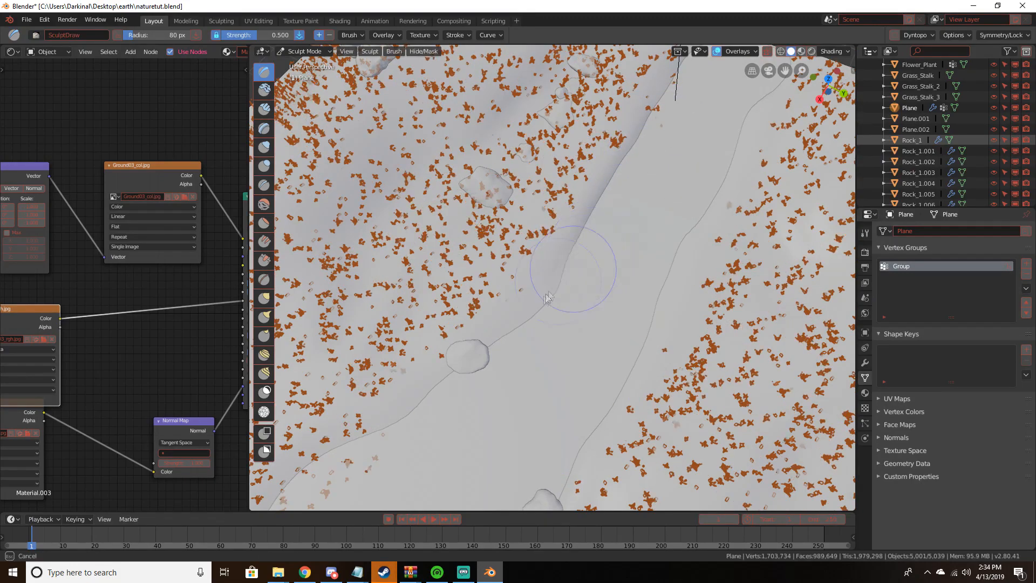
Check the reshaped channel from several angles and through the camera, and return the ground to Object Mode
mouse_move(588, 254)
middle_down()
mouse_move(345, 230)
mouse_move(372, 240)
middle_up()
scroll(480, 246, down, 6)
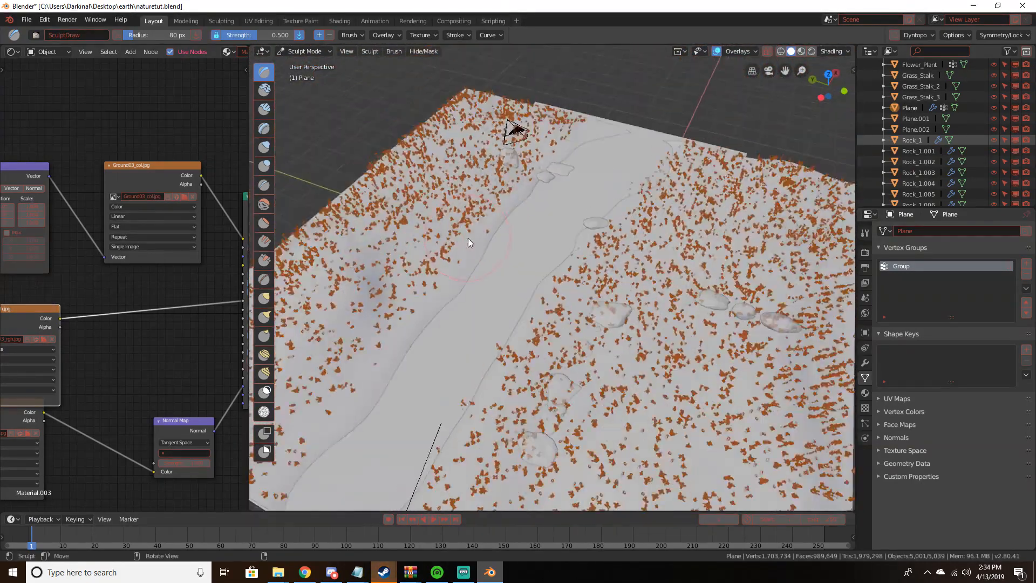
middle_drag(488, 273, 621, 275)
scroll(621, 274, up, 6)
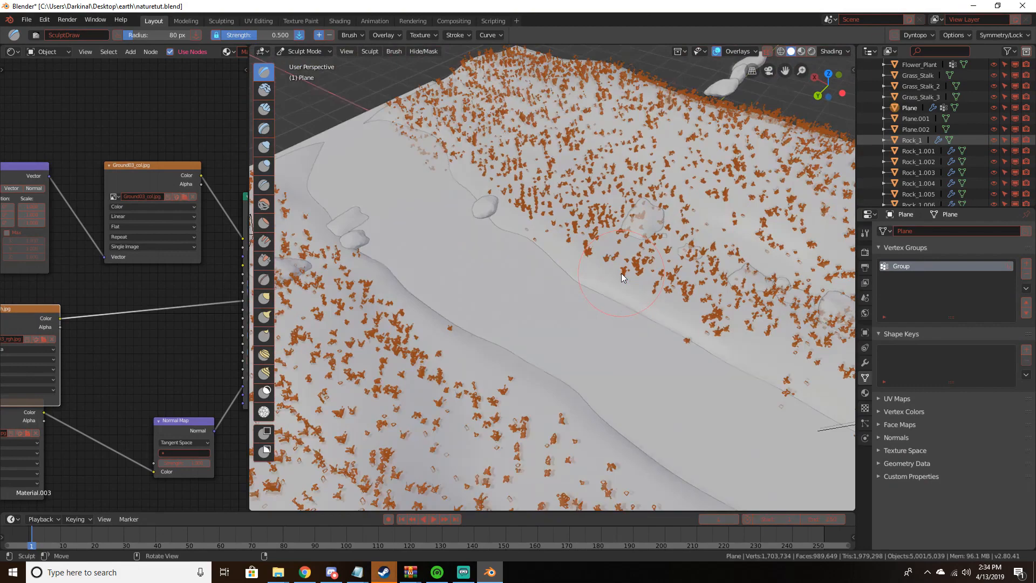
key(KP_0)
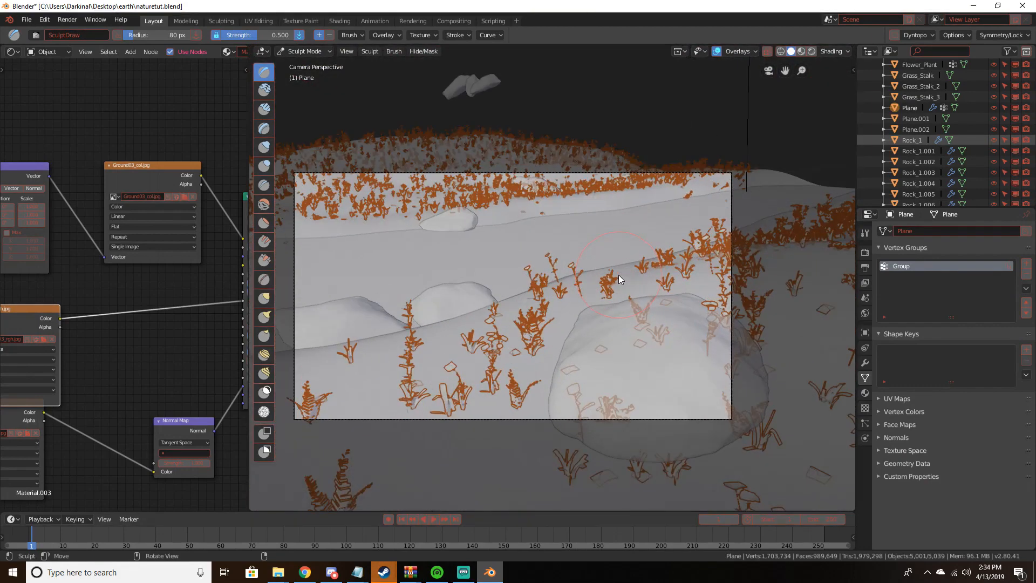
middle_drag(618, 275, 645, 301)
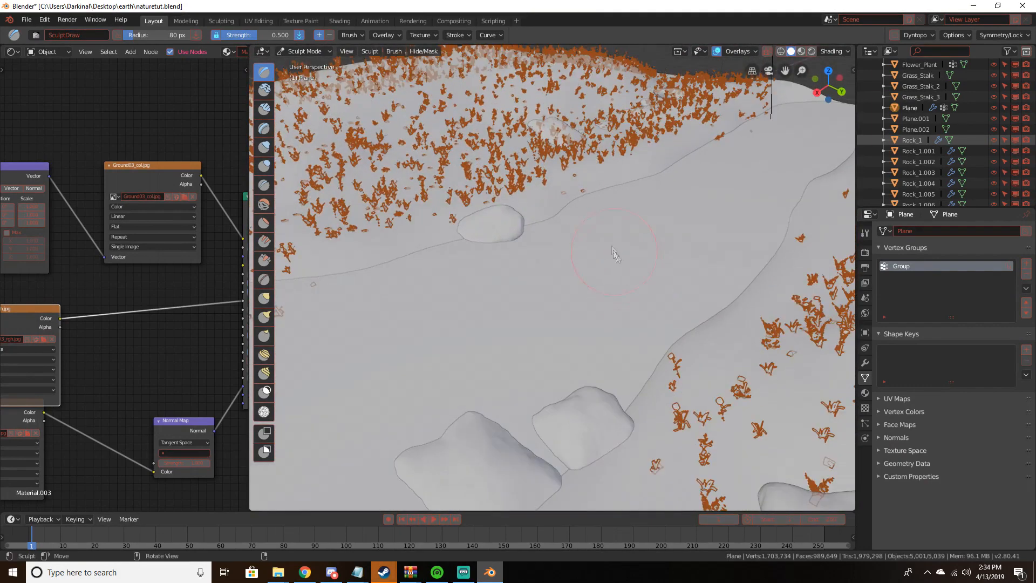
click(304, 52)
click(300, 67)
click(550, 106)
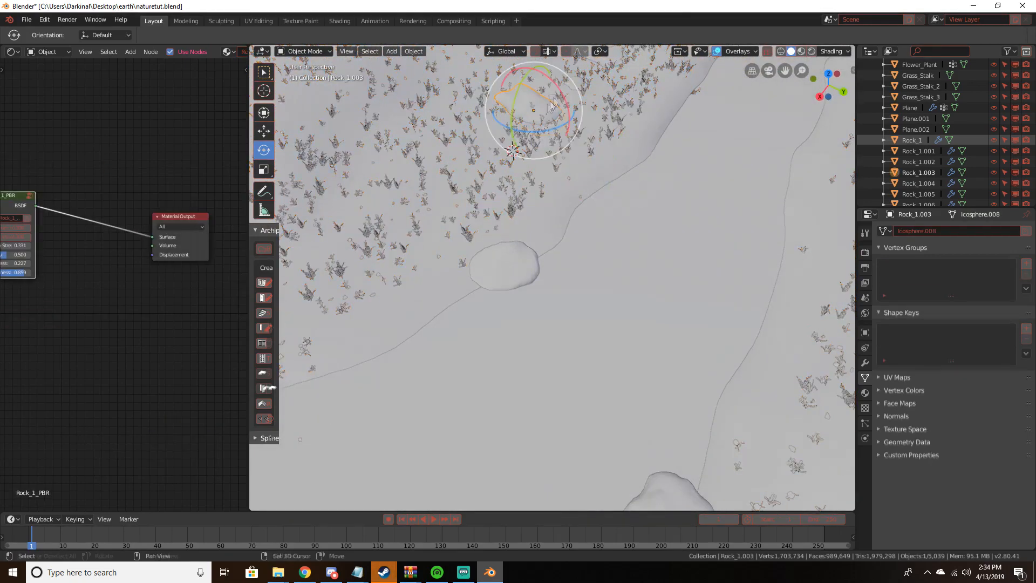
middle_drag(550, 106, 515, 264)
shift+click(536, 221)
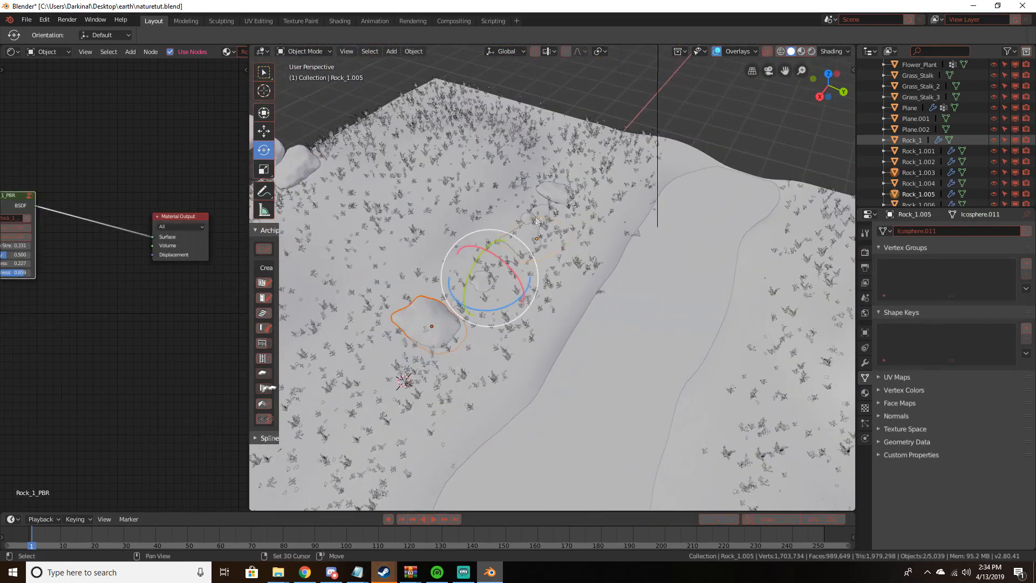
shift+click(551, 191)
scroll(545, 211, up, 3)
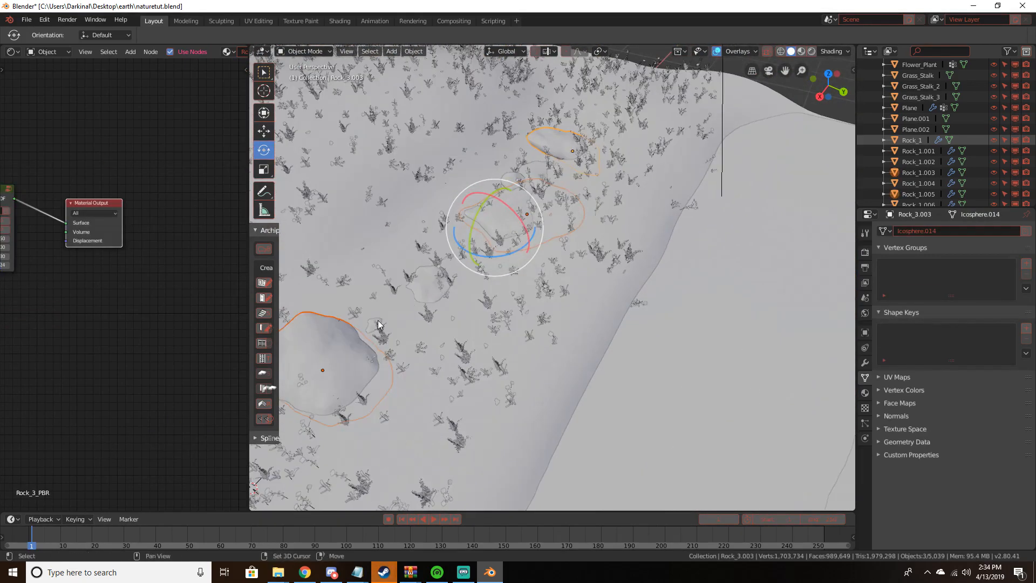
shift+click(378, 321)
shift+click(379, 320)
click(417, 288)
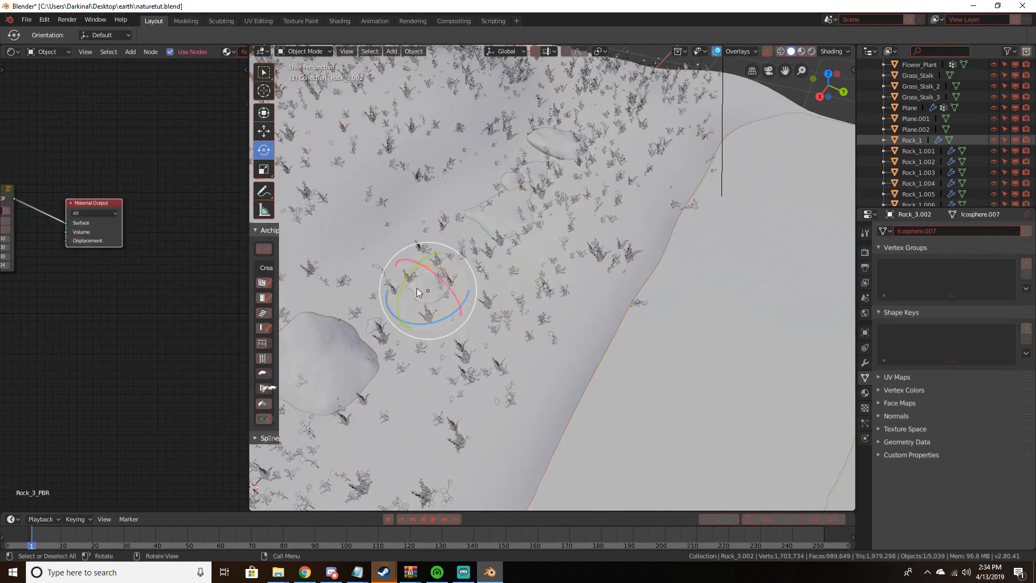
Move Rock_1.003 and Rock_3.002 along the global Y axis from the grassy slope to the river's far edge
click(319, 354)
scroll(319, 353, down, 3)
key(g)
key(y)
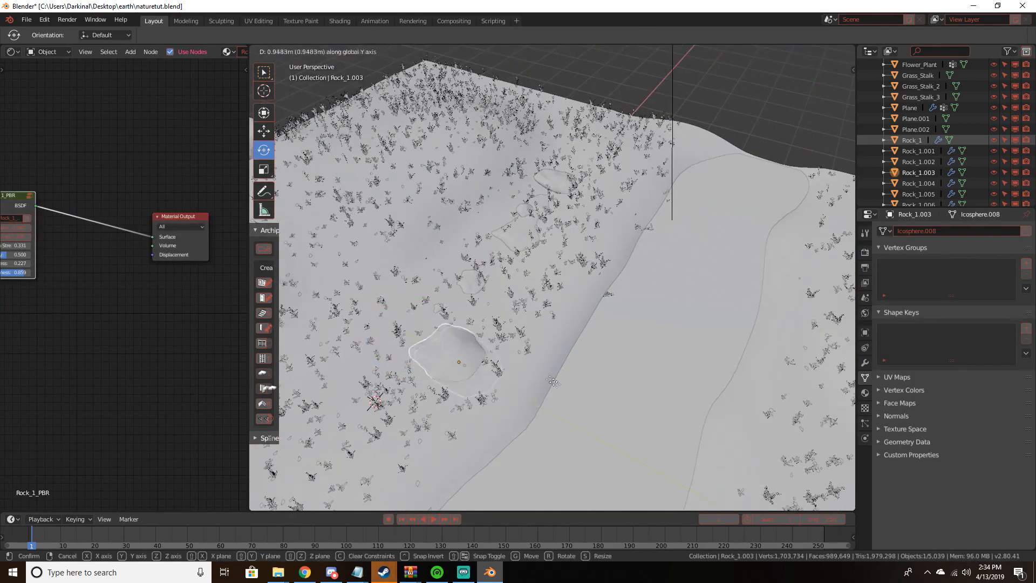
click(612, 432)
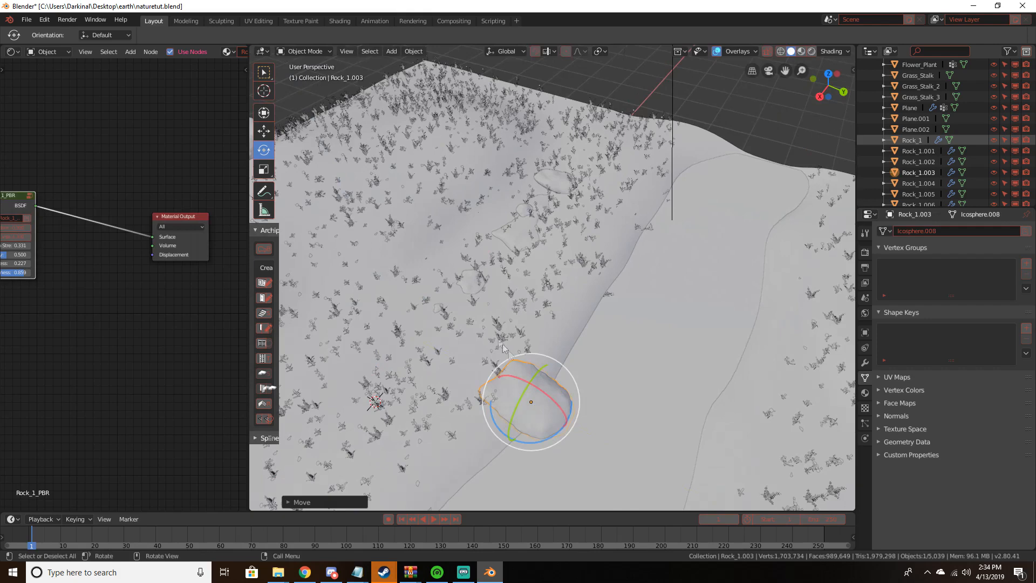
click(469, 281)
key(g)
key(y)
click(446, 315)
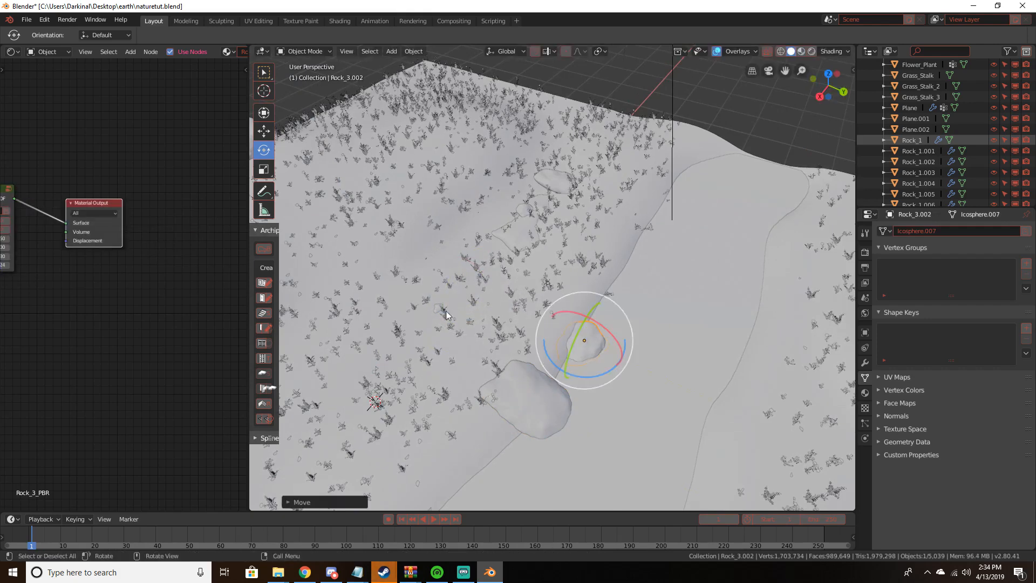
Move the small Rock_2.002 along the global Y axis to sit between the two rocks at the river's edge
click(438, 312)
click(438, 311)
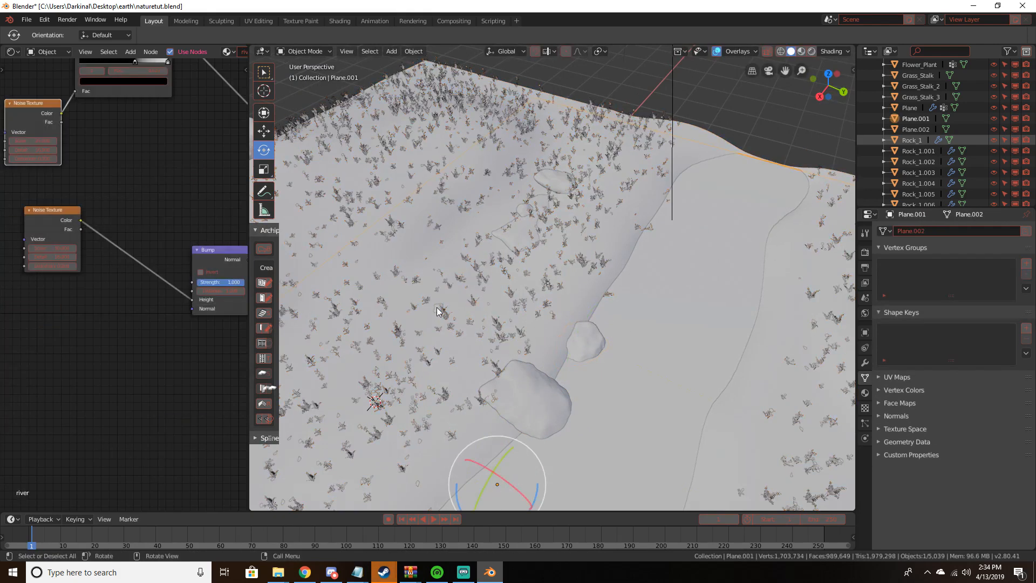
click(439, 312)
click(438, 311)
key(g)
key(y)
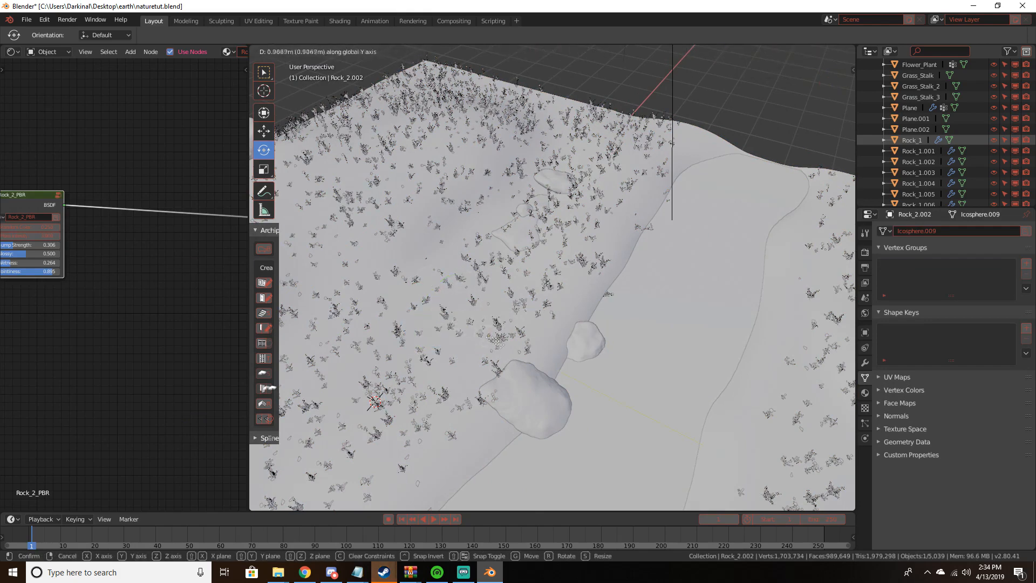
click(546, 379)
Move Rock_3.003 and Rock_1.005 along the global Y axis onto the far riverbank farther along the channel
click(559, 191)
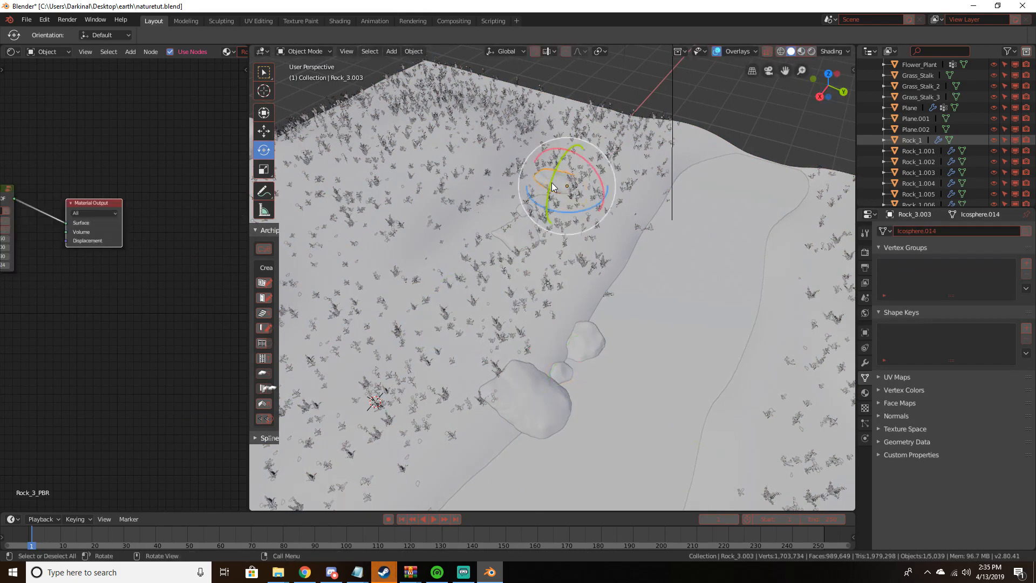
key(g)
key(y)
click(626, 243)
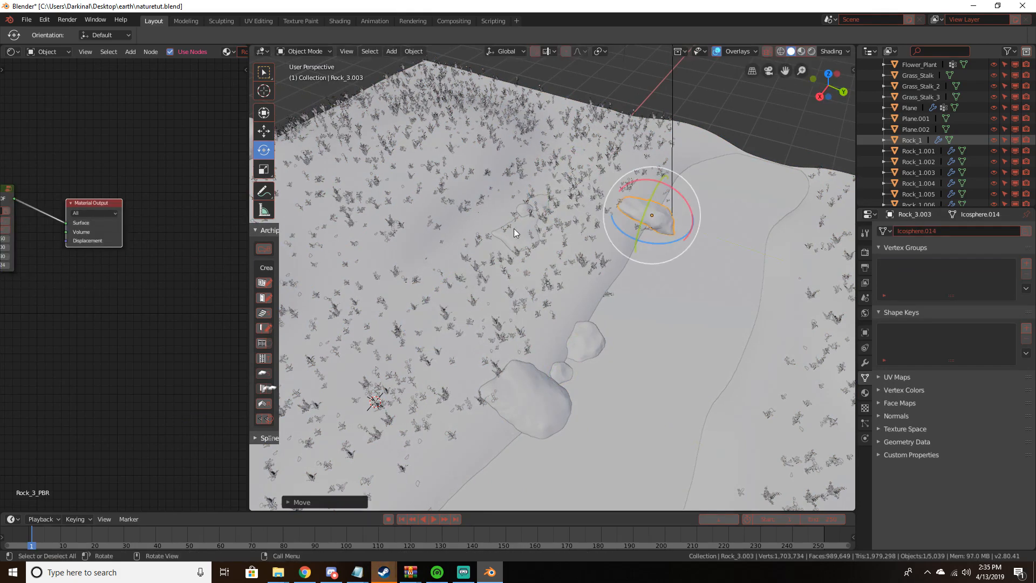
click(515, 233)
key(g)
key(y)
click(622, 263)
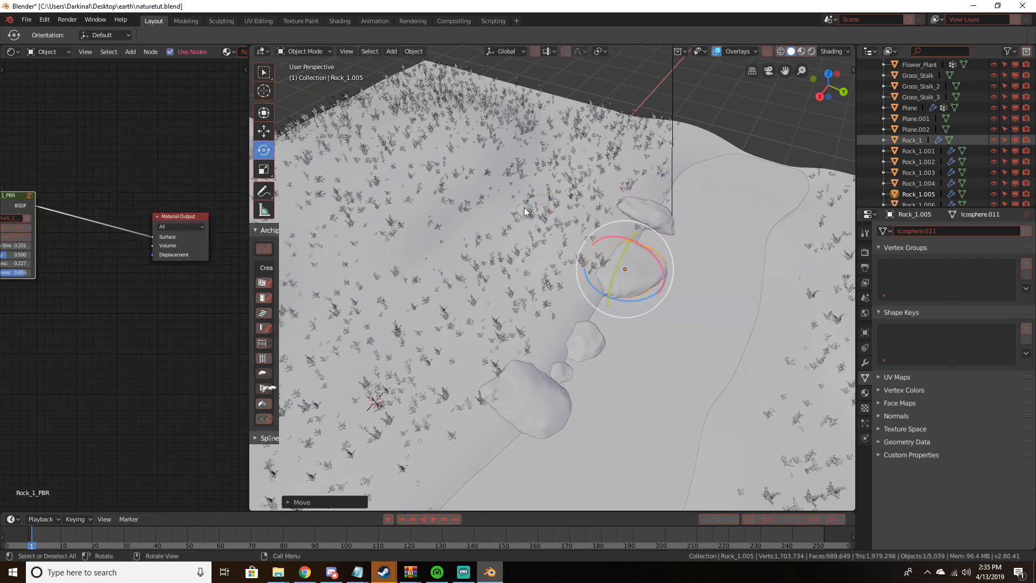
Move the small Rock_2.003 along the global Y axis to rest beside Rock_1.005 on the riverbank
click(524, 210)
key(g)
key(y)
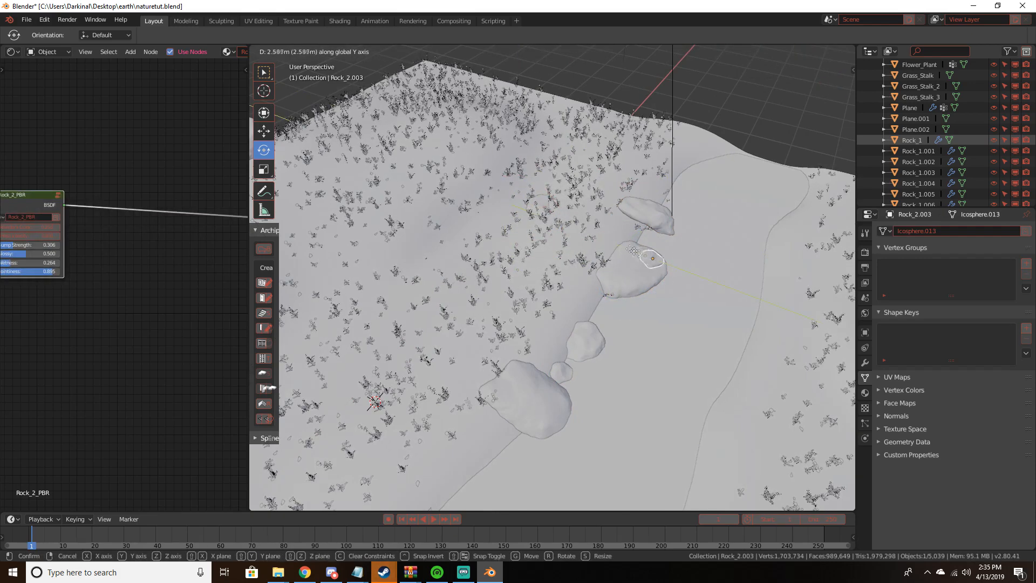
click(617, 243)
Select Rock_1.006 on the grassy slope and move it along the global Y axis to the riverbank rocks
click(535, 202)
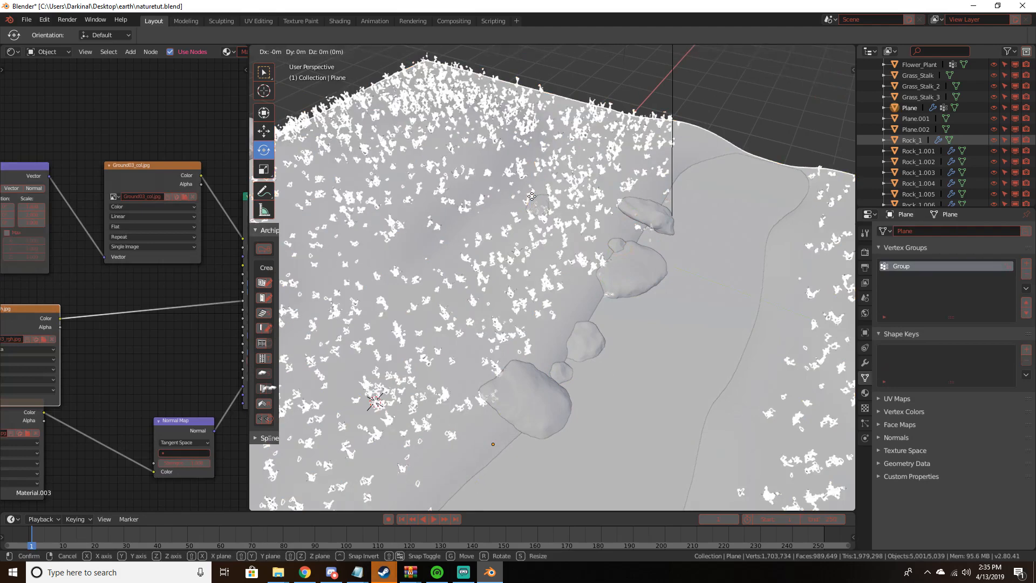
click(538, 203)
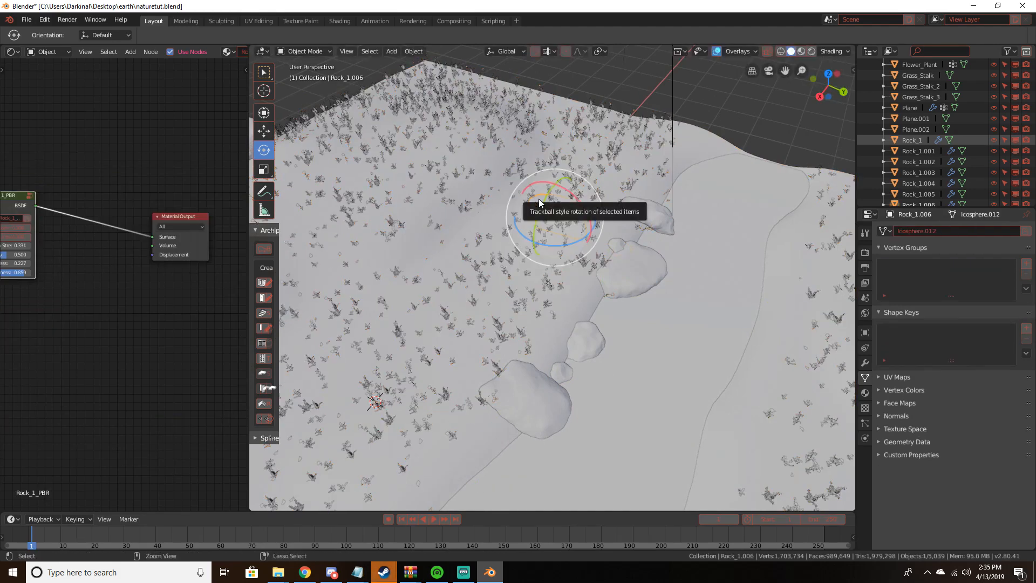
click(541, 203)
click(542, 199)
key(g)
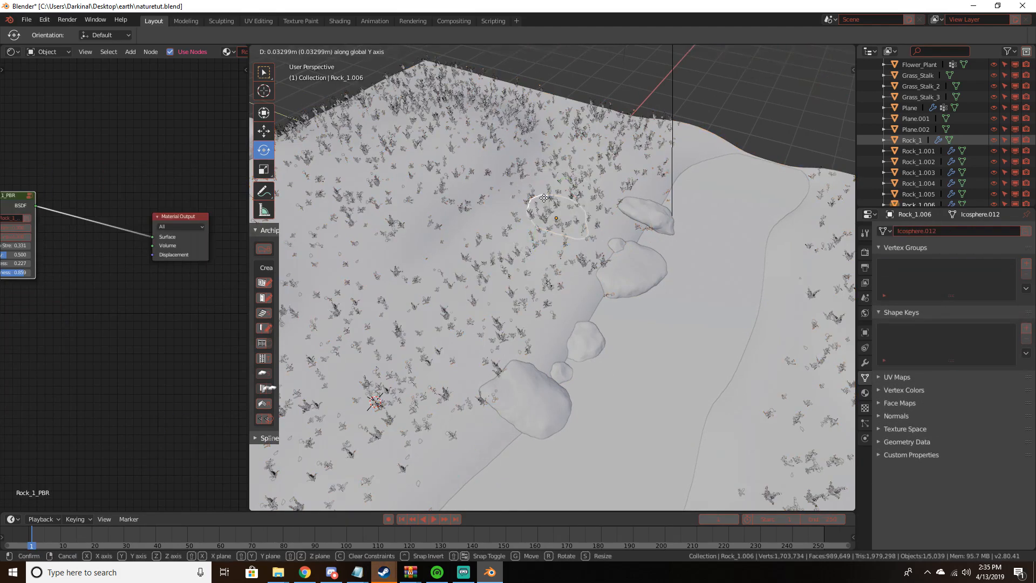
key(y)
click(633, 239)
Preview the repositioned rocks through the camera in Rendered shading and return the viewport to Solid shading
middle_drag(632, 239, 514, 206)
key(KP_0)
key(z)
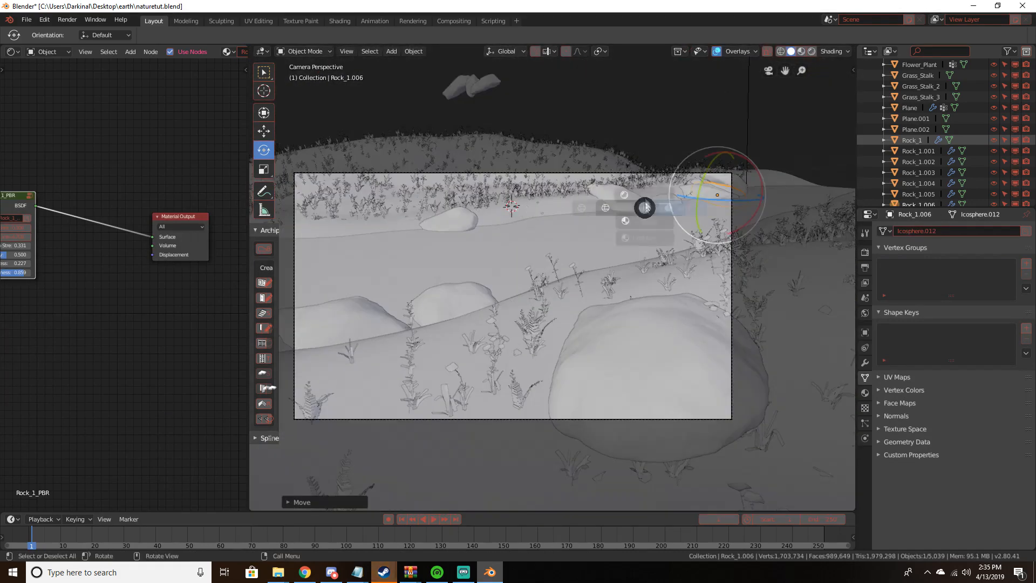
click(641, 163)
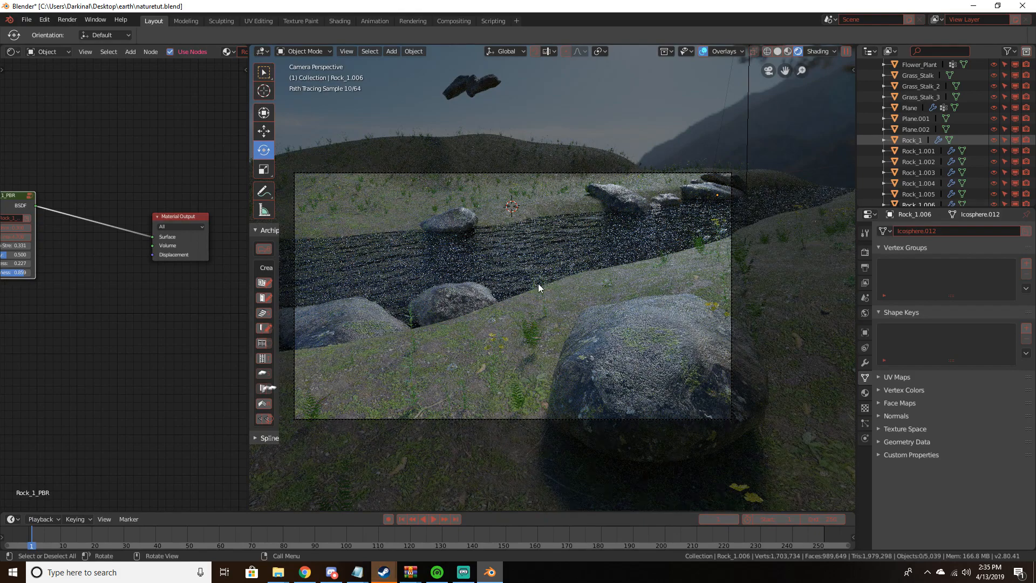
scroll(538, 283, down, 2)
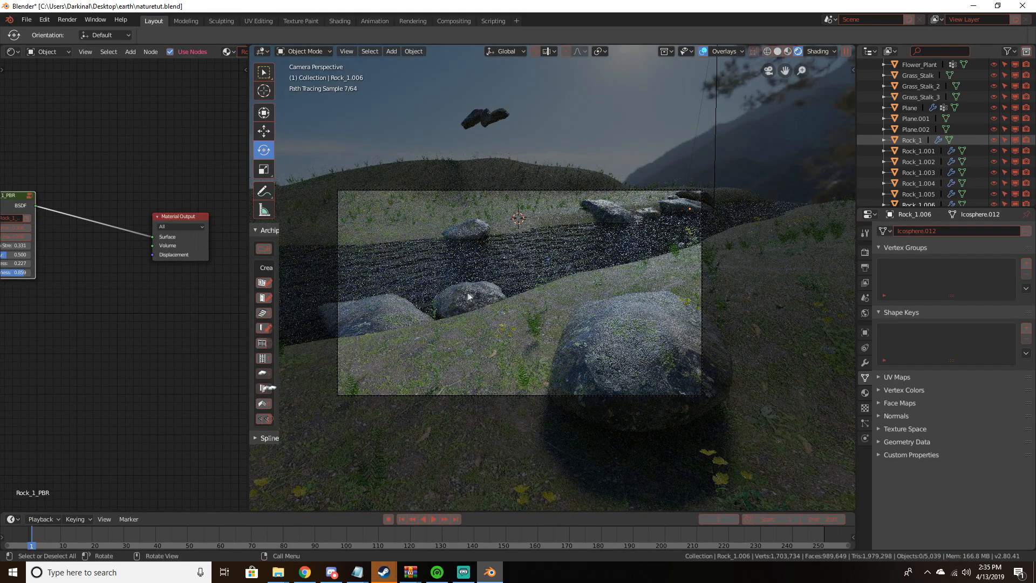
click(464, 345)
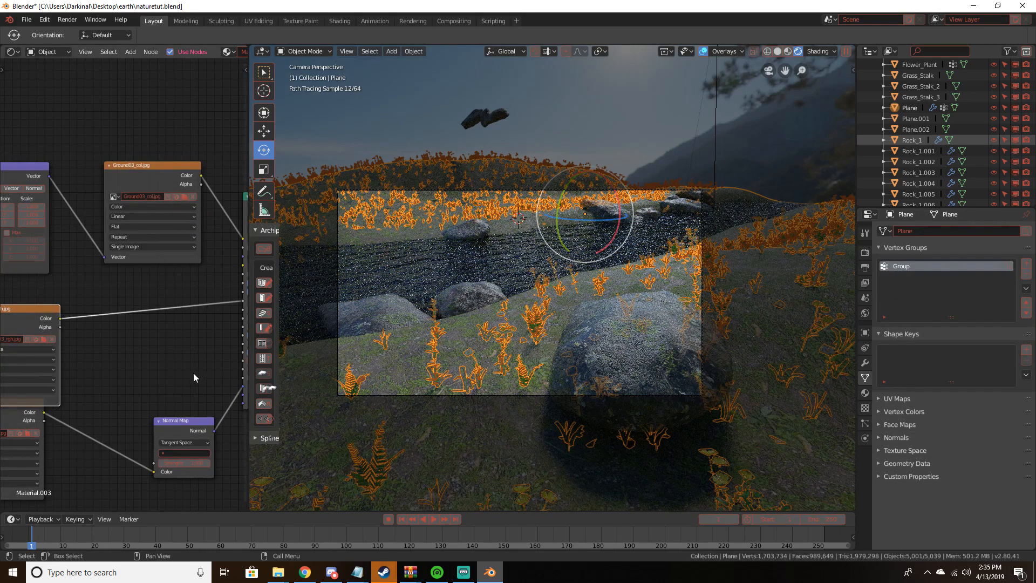
middle_drag(156, 354, 224, 357)
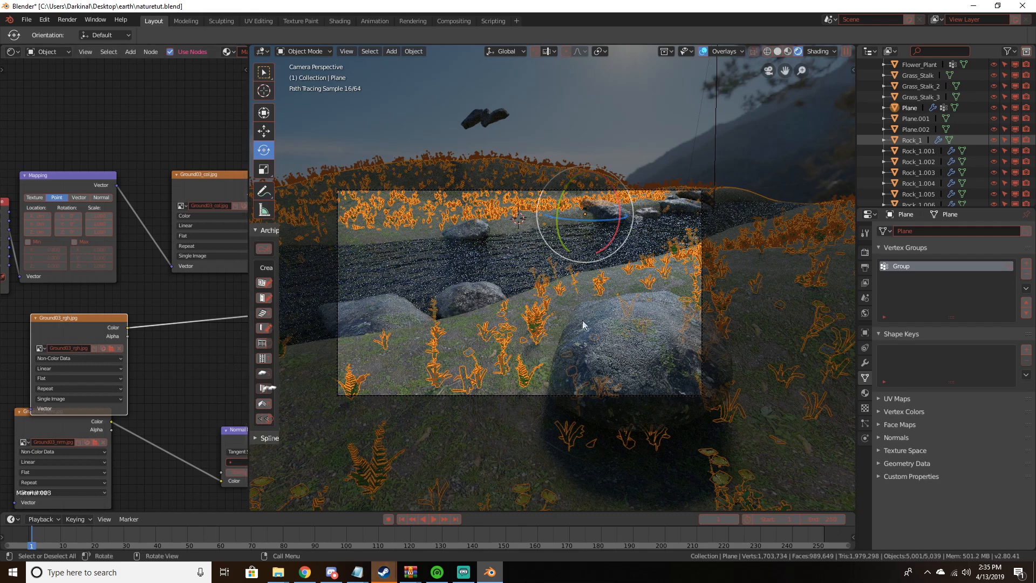
key(z)
click(619, 301)
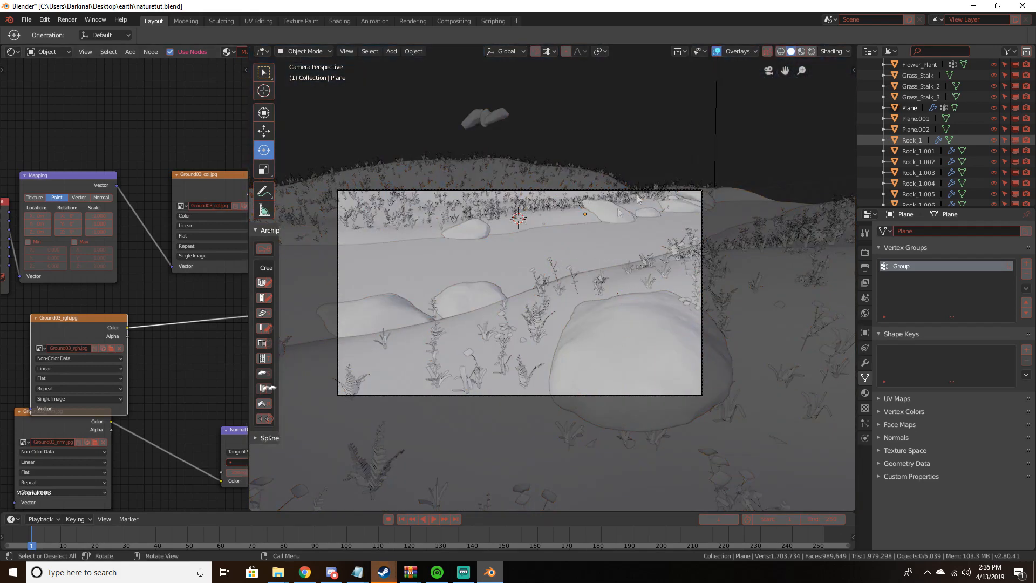
Set the Children Display Amount of the ground's first particle system to 5
scroll(928, 140, up, 5)
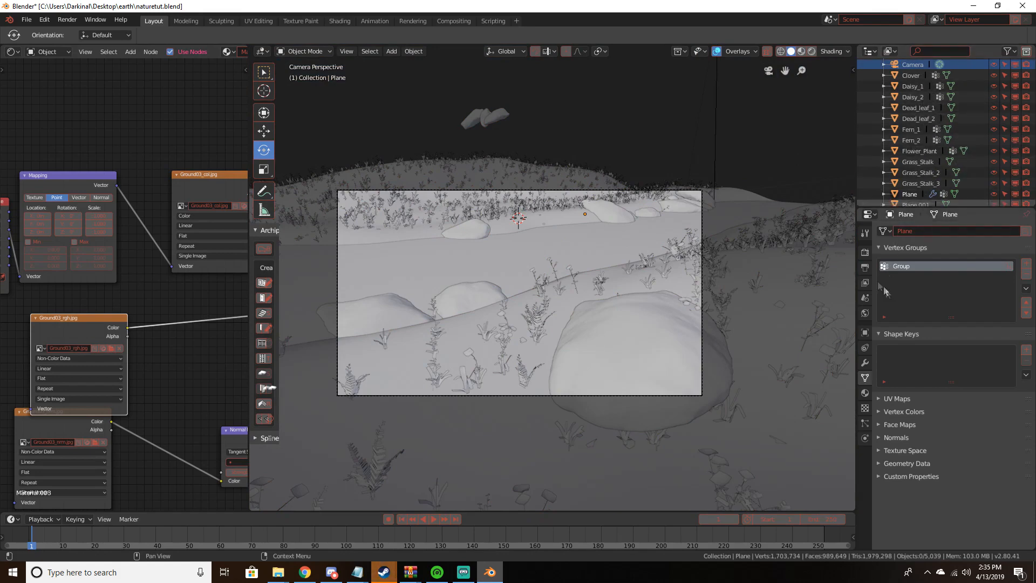
key(a)
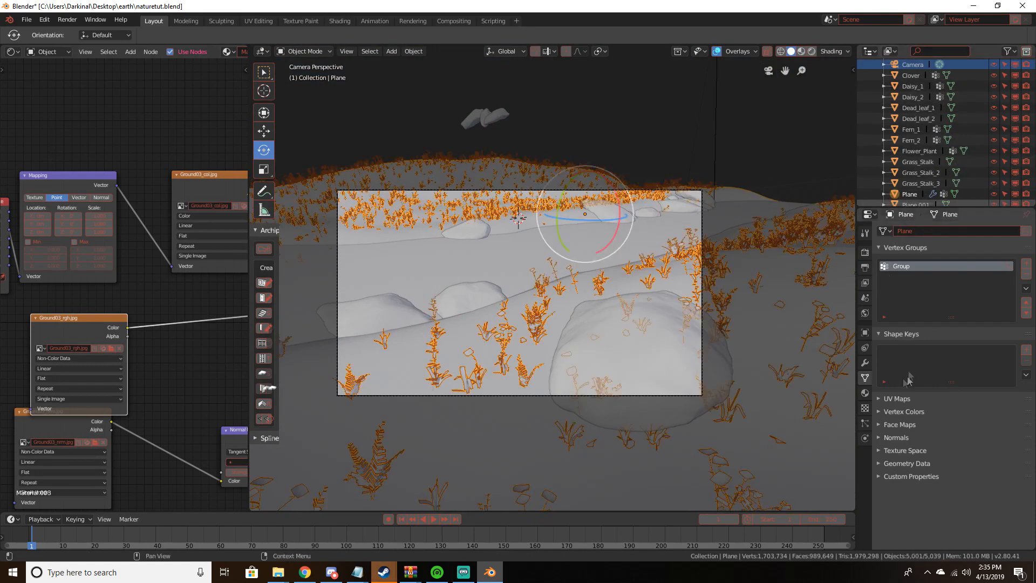
click(864, 363)
click(865, 424)
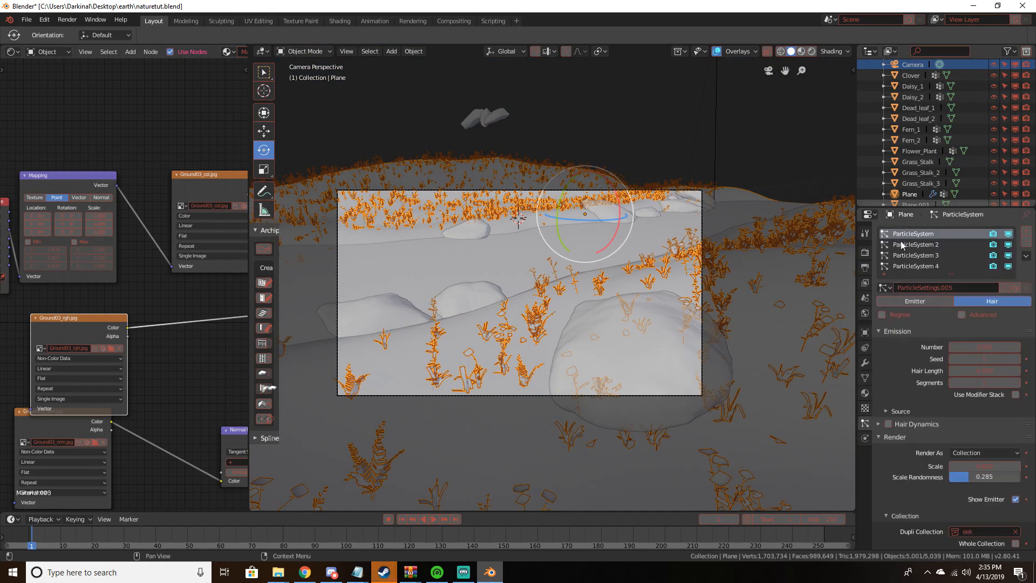
scroll(901, 246, down, 9)
click(976, 481)
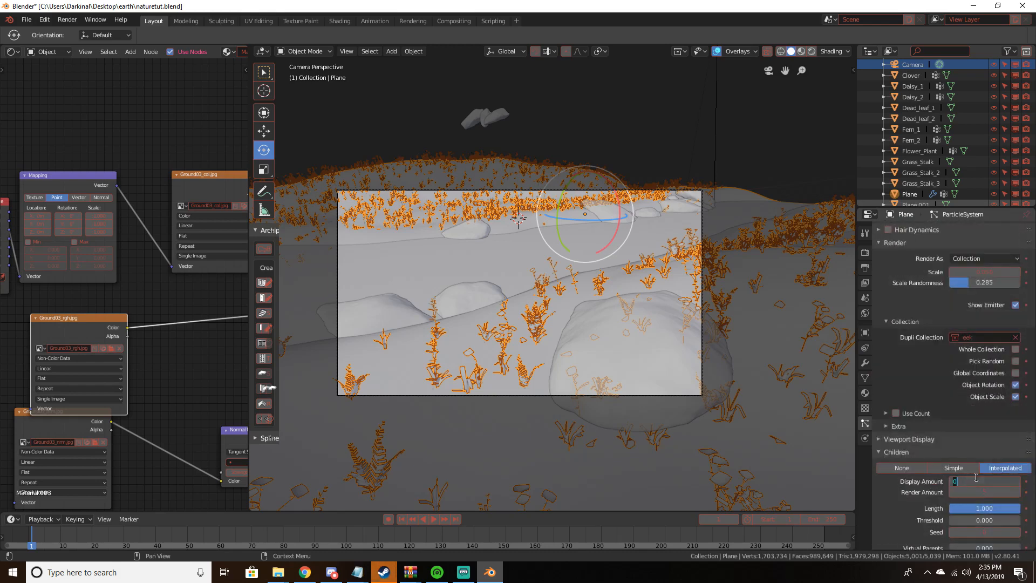
text(5)
key(Return)
scroll(950, 270, up, 9)
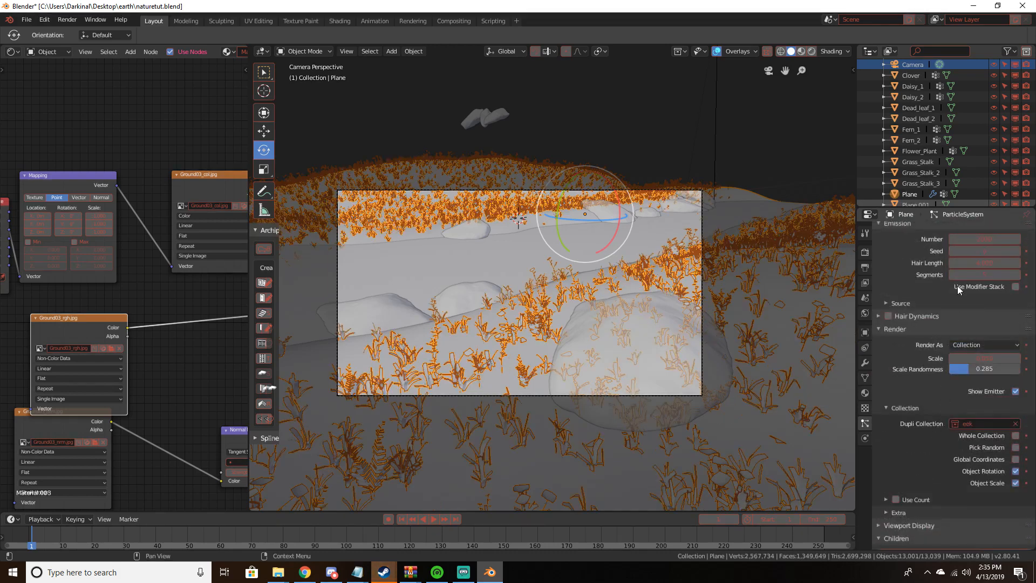
Select ParticleSystem 2 on the ground plane and set its Children Display Amount to 3
click(940, 246)
scroll(947, 425, down, 9)
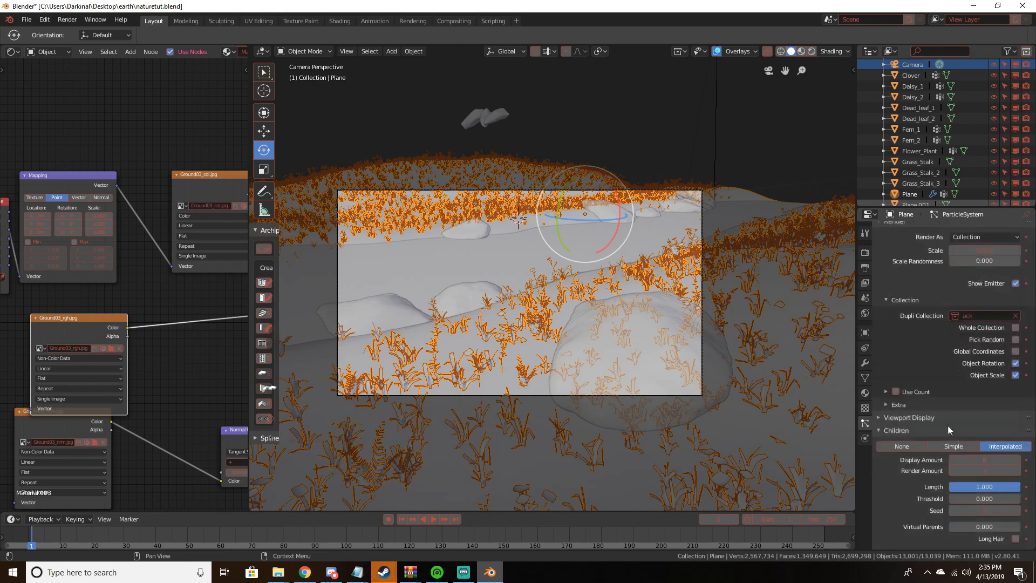
click(969, 459)
text(3)
key(Return)
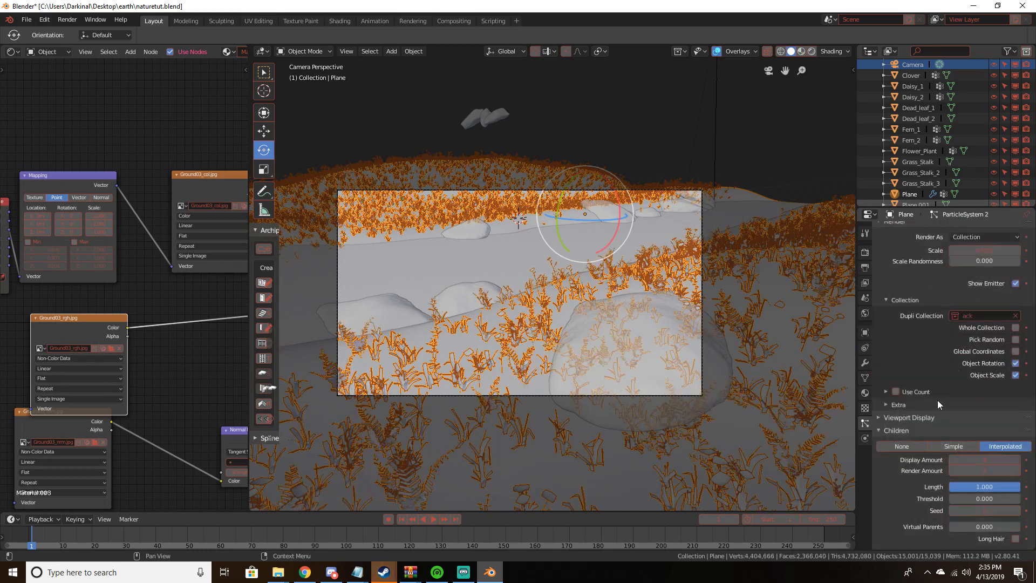
Select ParticleSystem 3, which uses the Flowers collection, and set its Children Display Amount to 3
scroll(947, 380, up, 9)
scroll(947, 381, down, 9)
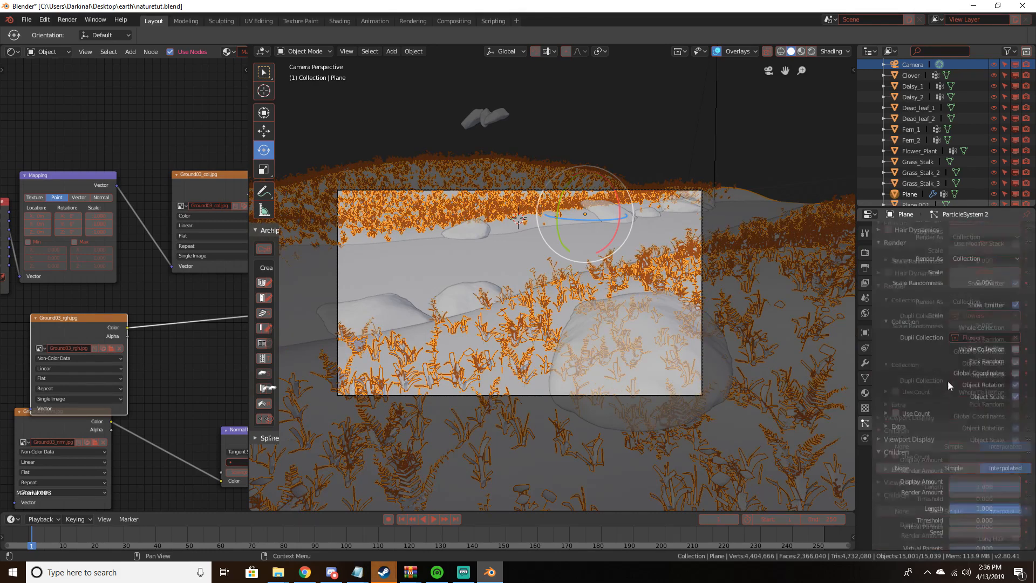
click(1007, 438)
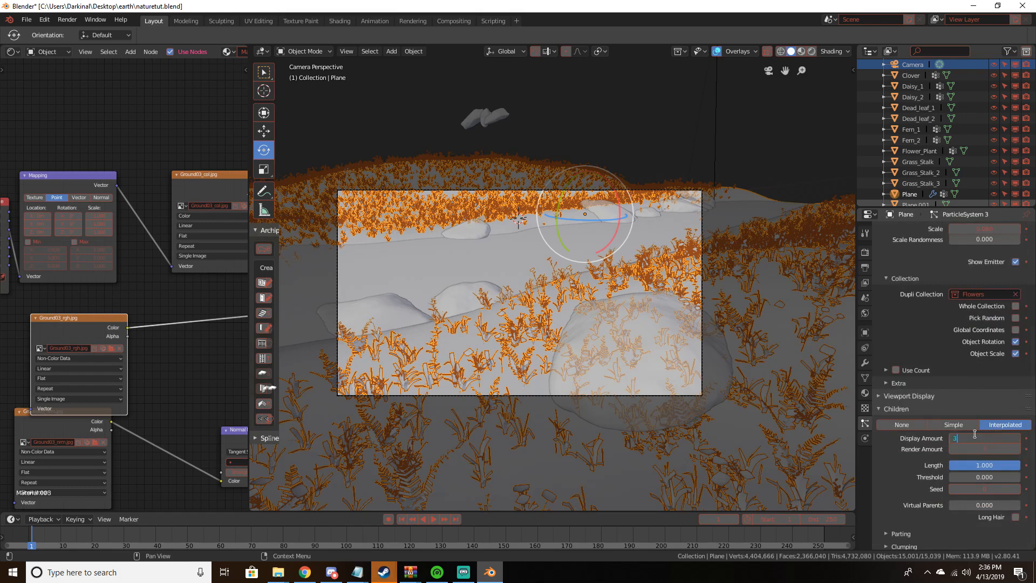
text(3)
key(Return)
Select ParticleSystem 4 and review its Children and Vertex Groups settings
scroll(947, 380, up, 9)
click(920, 266)
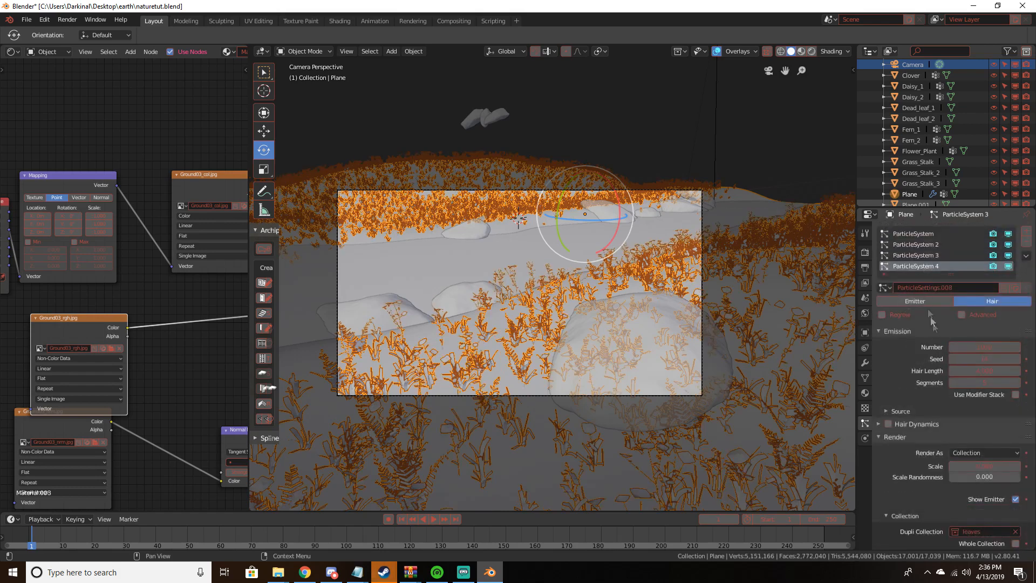
scroll(946, 369, down, 10)
scroll(980, 450, down, 3)
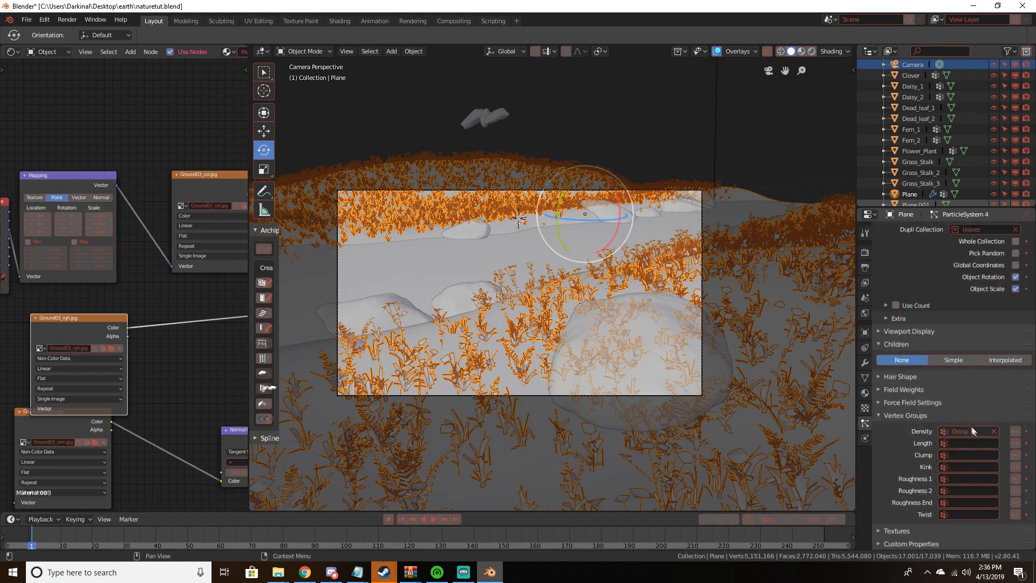
Preview the denser vegetation through the camera in Rendered shading with all objects deselected
key(z)
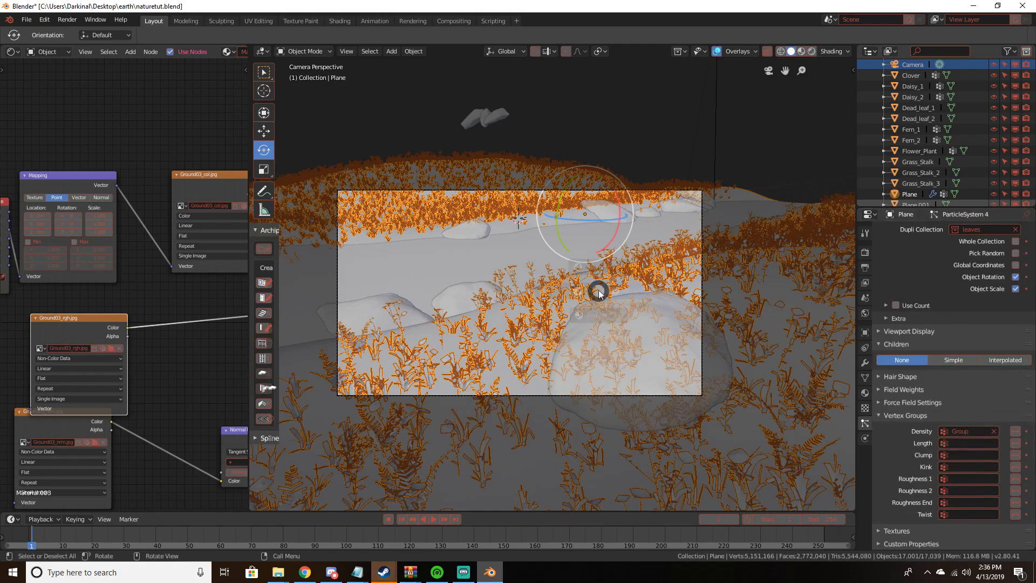
key(alt+a)
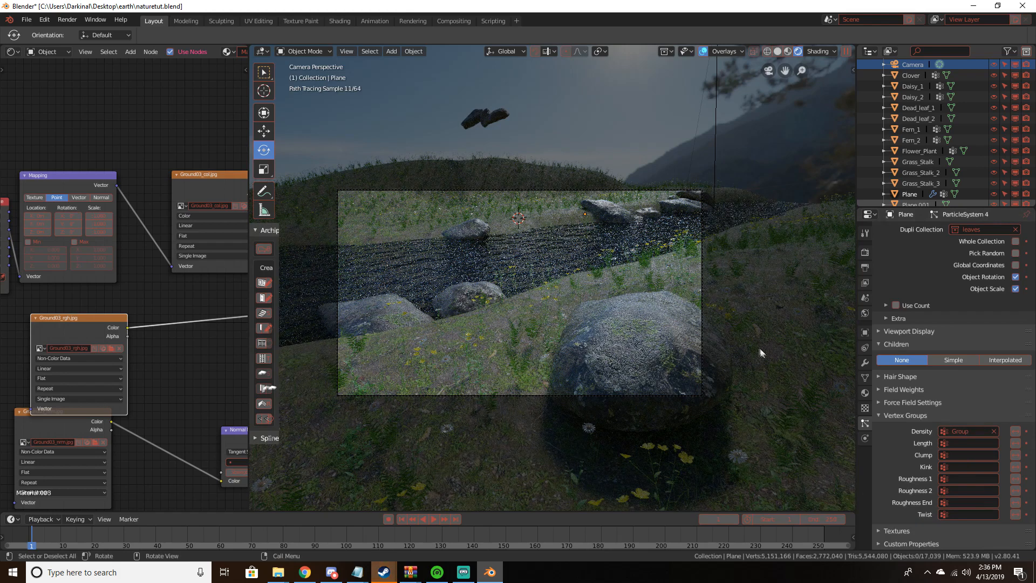
scroll(921, 141, up, 3)
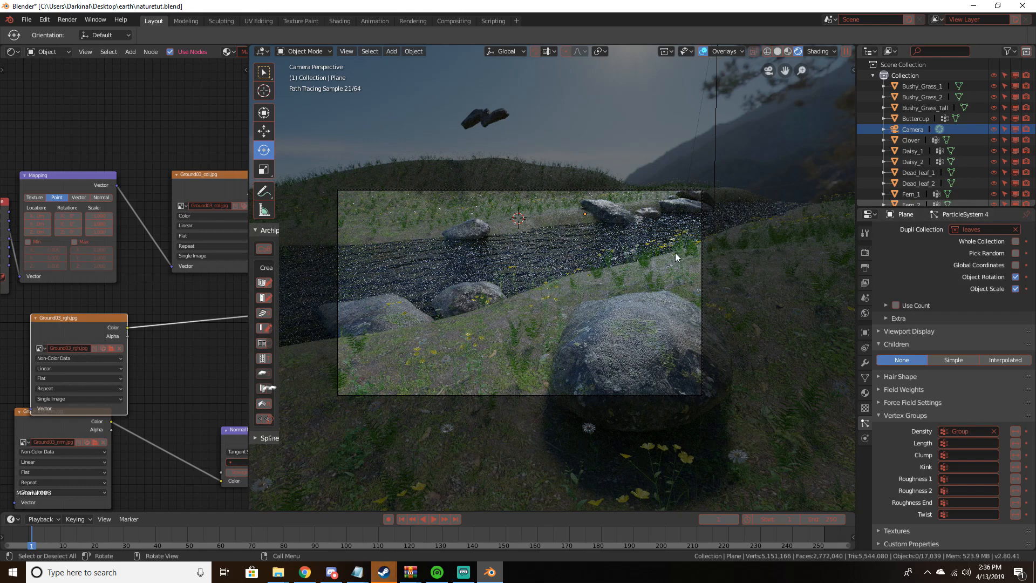
Select ParticleSystem 3 again and set the Children Display Amount of its flowers to 5
scroll(953, 345, up, 3)
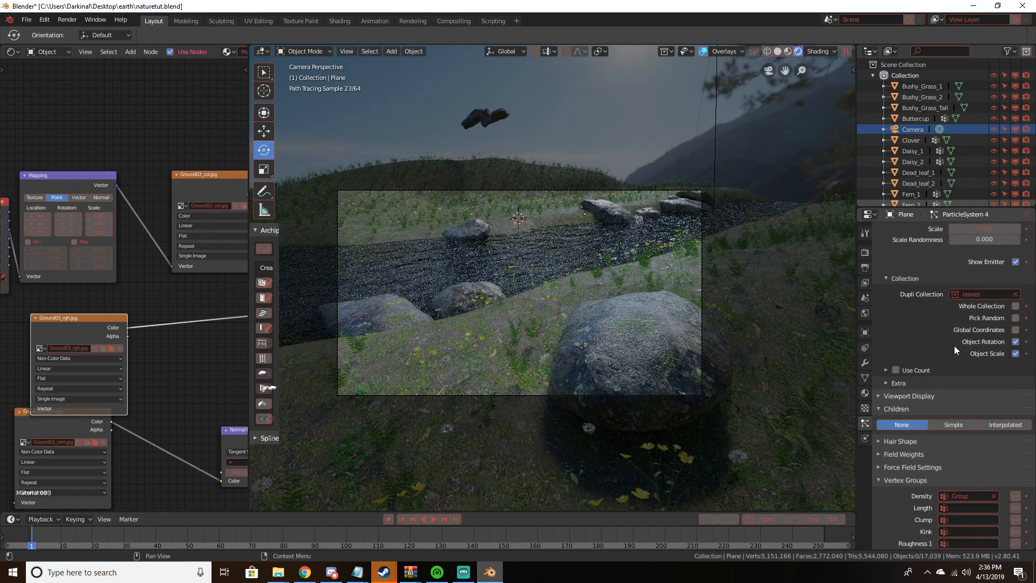
scroll(955, 344, up, 7)
scroll(956, 342, up, 4)
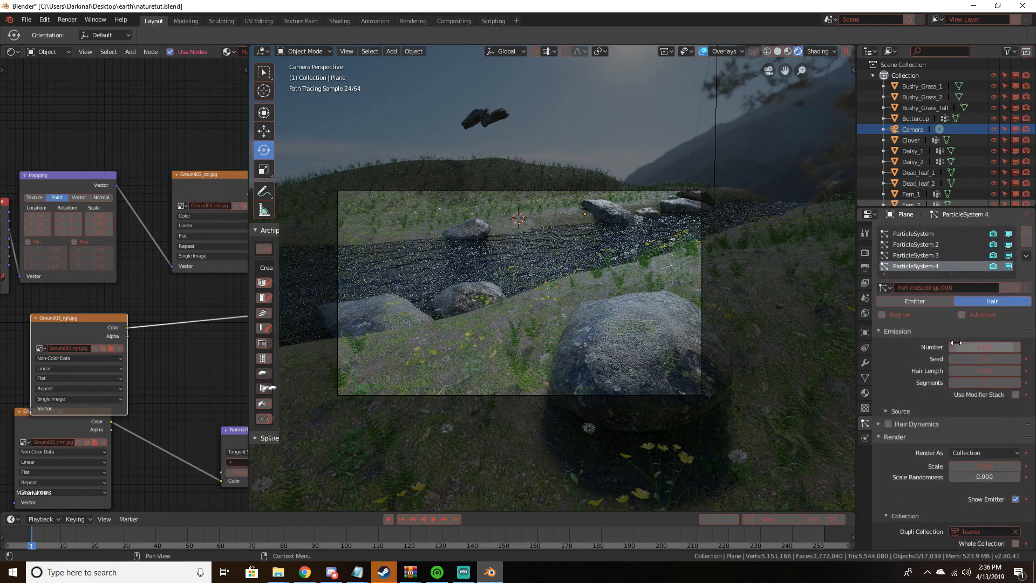
click(931, 254)
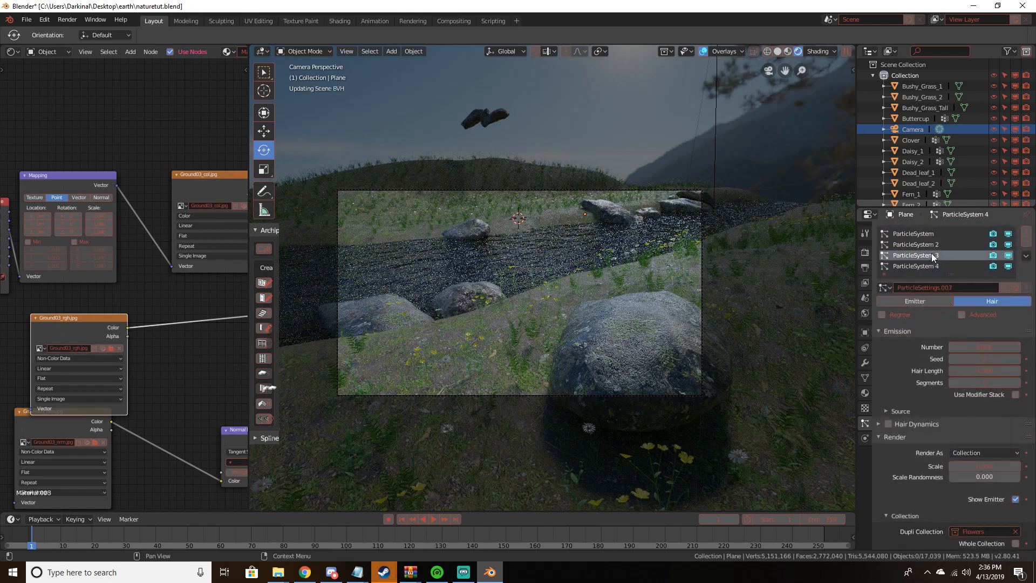
scroll(979, 389, down, 7)
scroll(980, 390, down, 4)
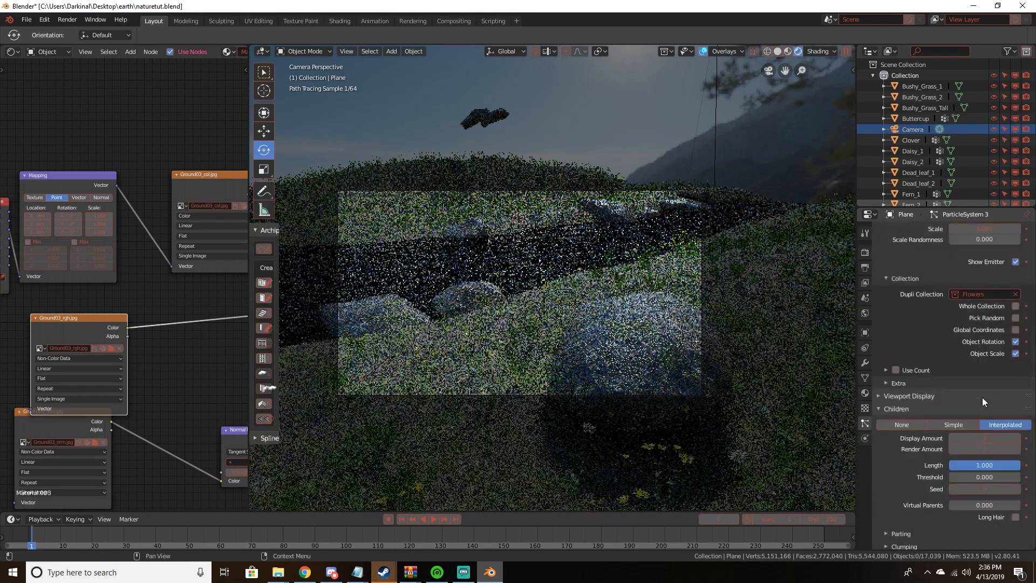
click(996, 439)
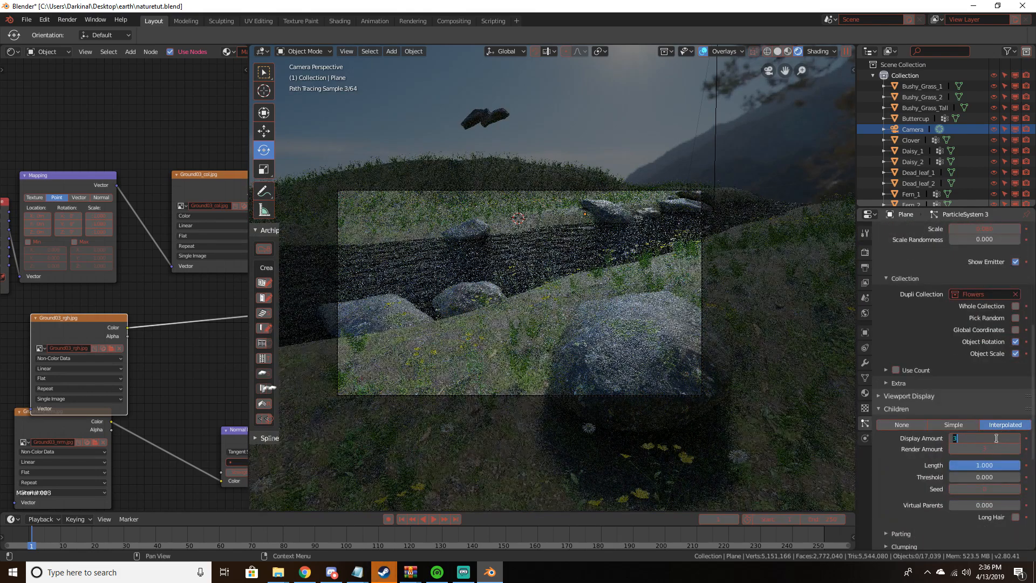
text(5)
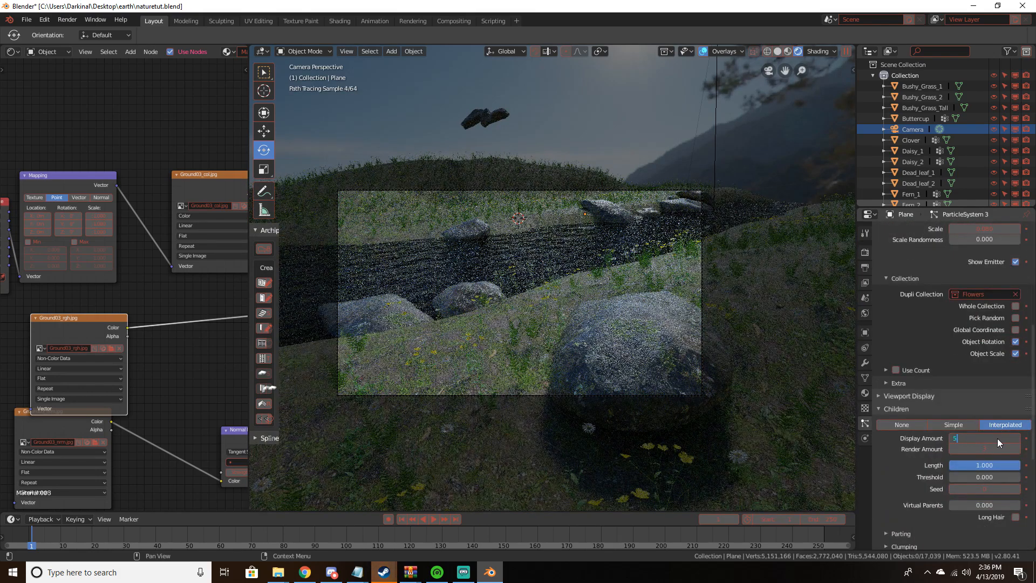
key(Return)
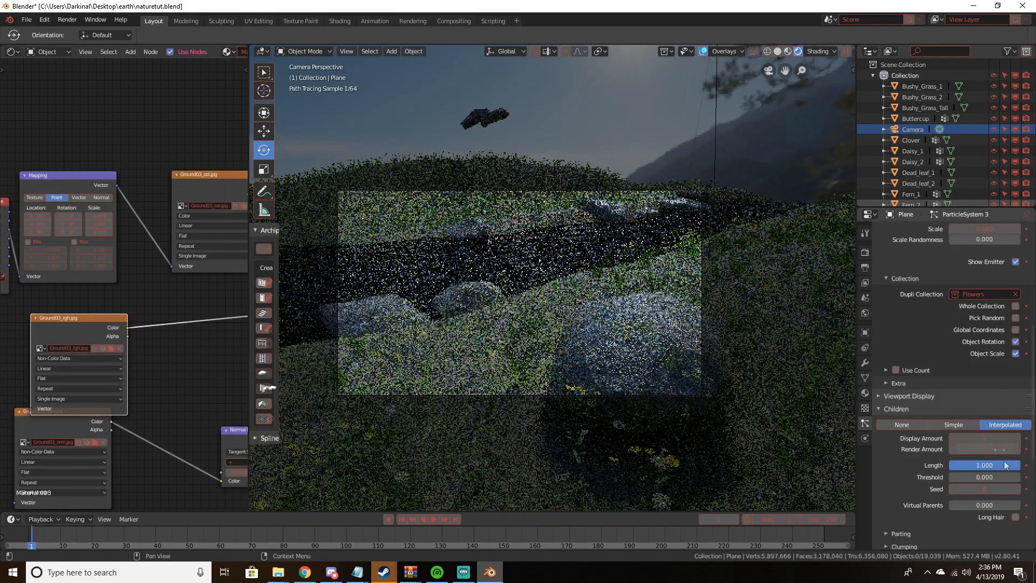
Set the flower particle system's Children Display Amount to 7 and return the viewport to Solid shading
click(991, 449)
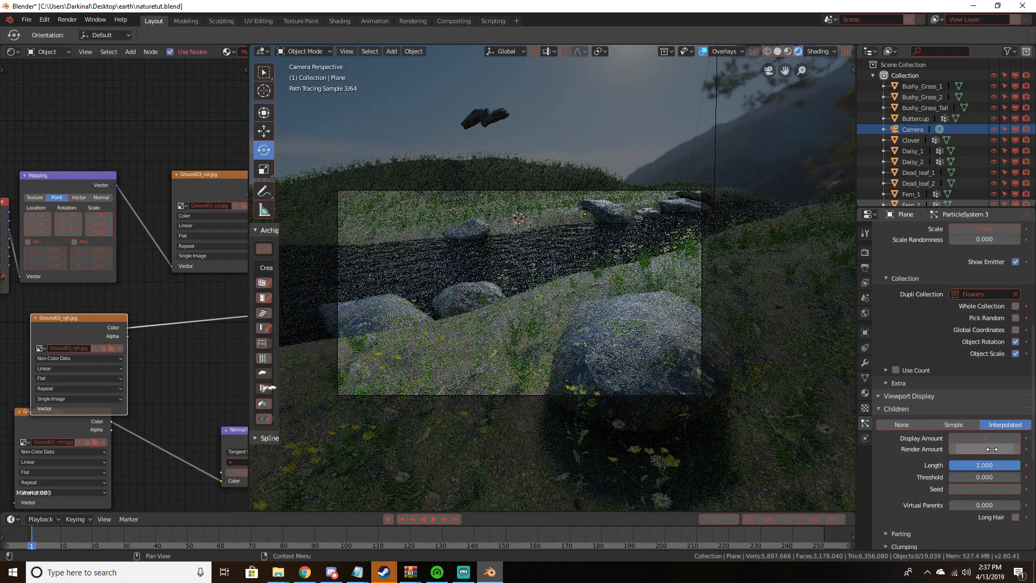
key(Return)
click(1006, 438)
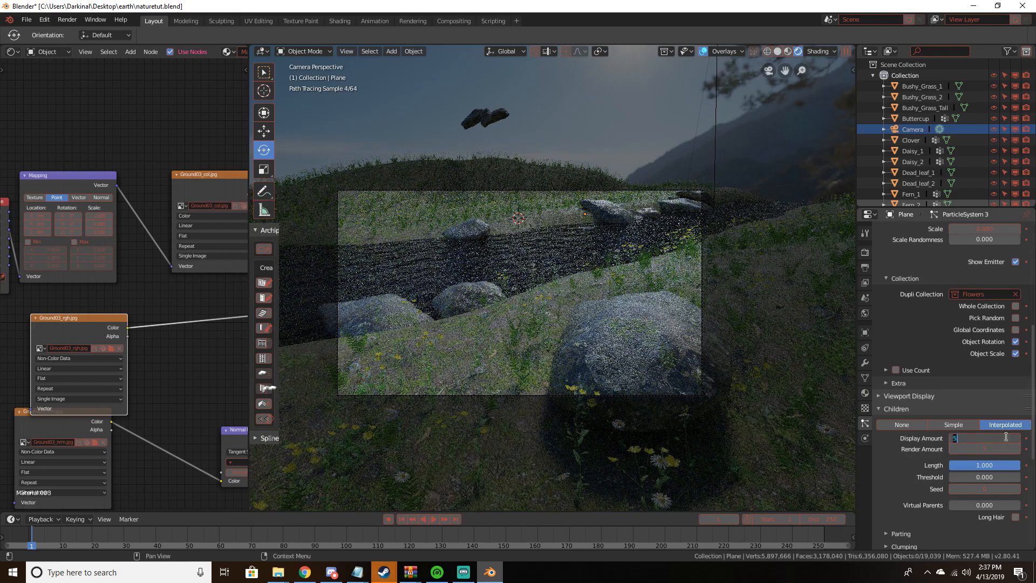
text(7)
key(Return)
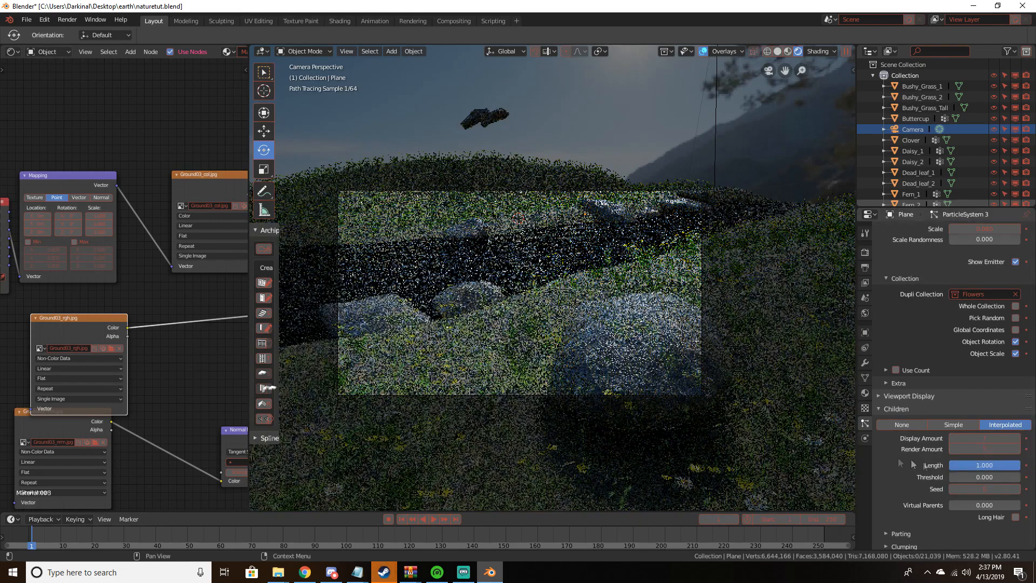
key(z)
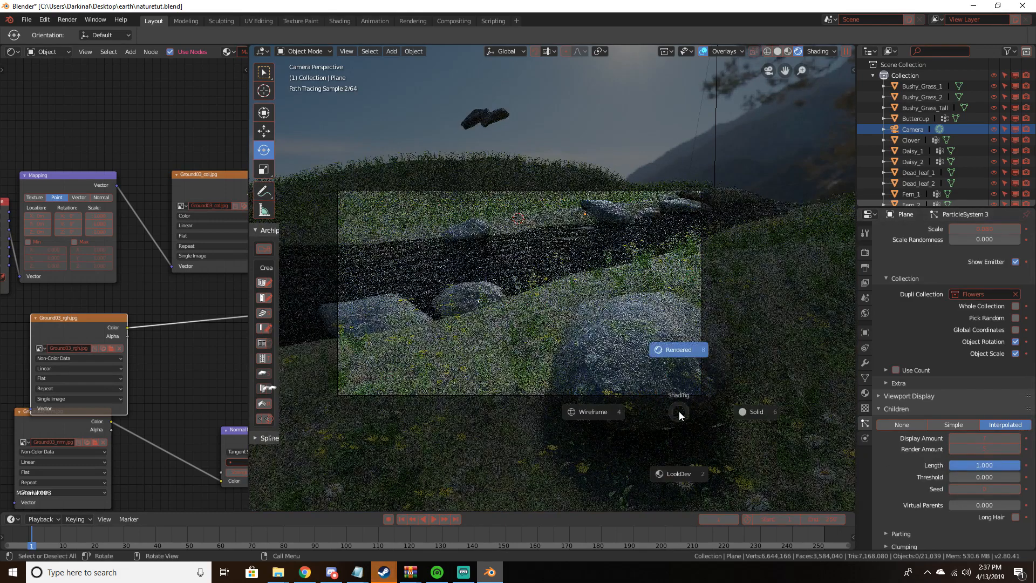
click(834, 430)
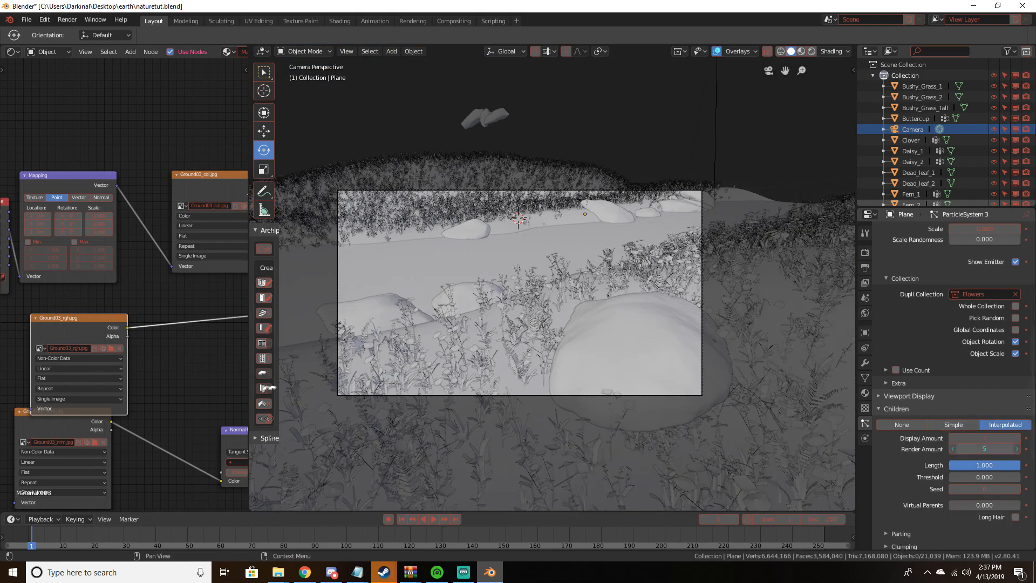
click(986, 448)
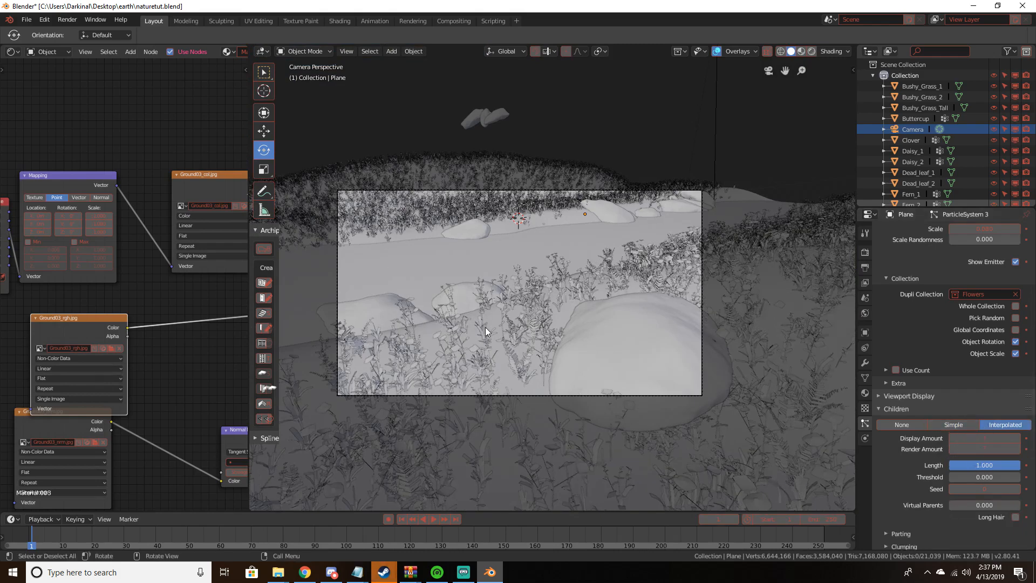
Expand the Clumping settings of ParticleSystem 3's children and try a Clump value of about 0.419
scroll(937, 273, down, 3)
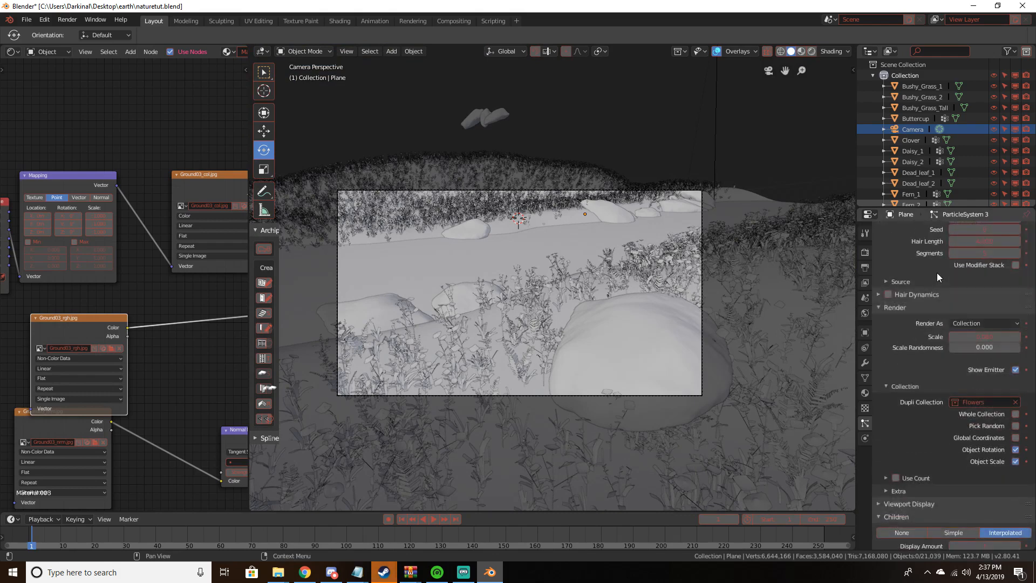
scroll(985, 351, down, 4)
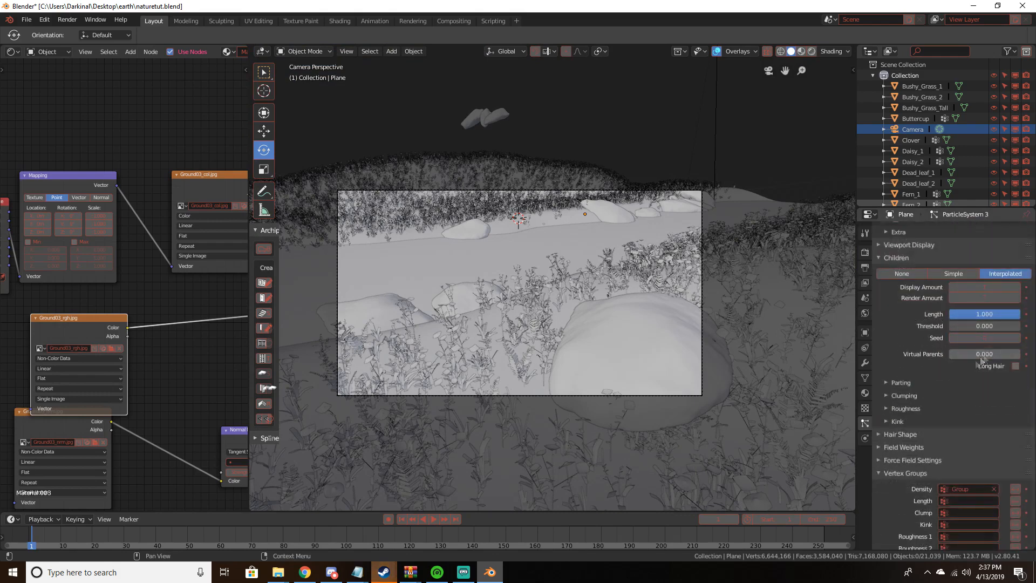
click(904, 395)
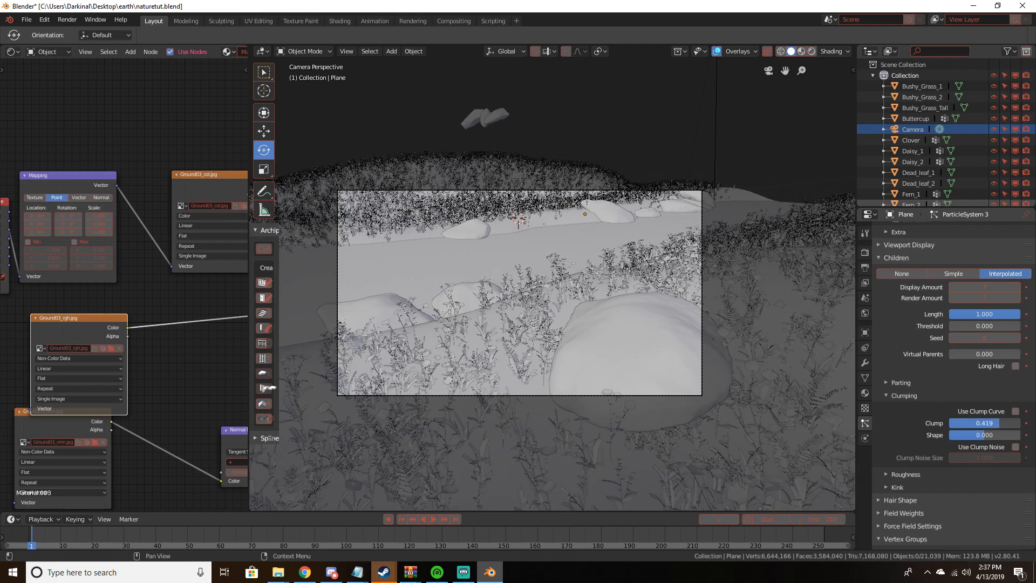
mouse_move(978, 423)
mouse_down()
mouse_move(998, 423)
mouse_move(993, 435)
mouse_up()
scroll(914, 247, up, 15)
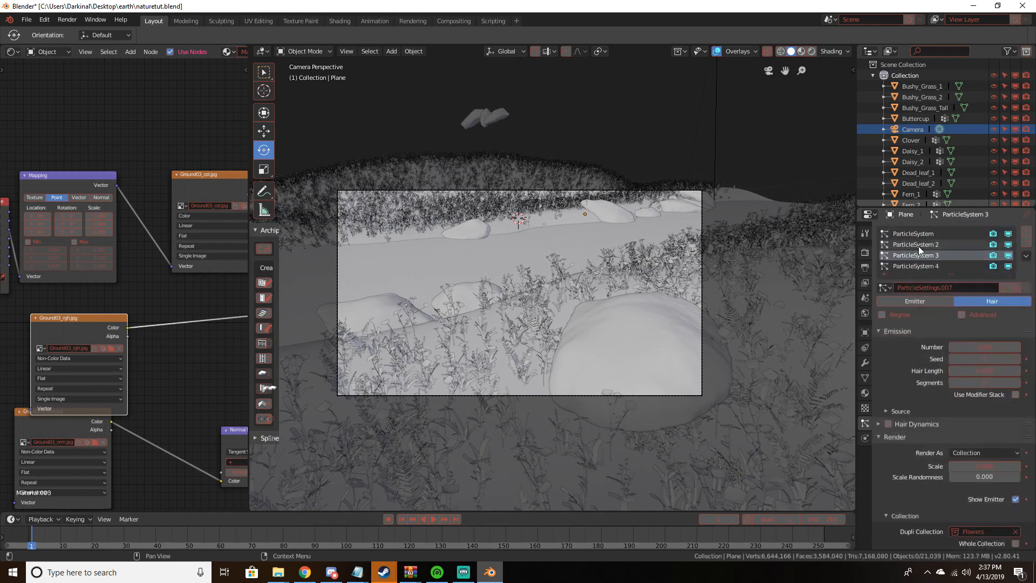
Select ParticleSystem 2 and set both the Display Amount and Render Amount of its children to 5
scroll(958, 364, down, 10)
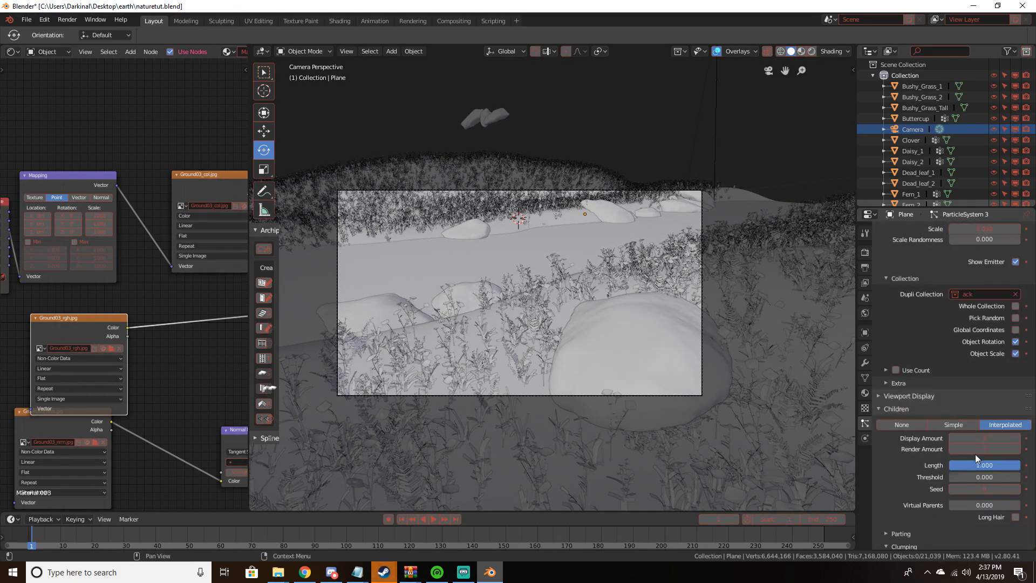
click(971, 437)
text(3)
key(Return)
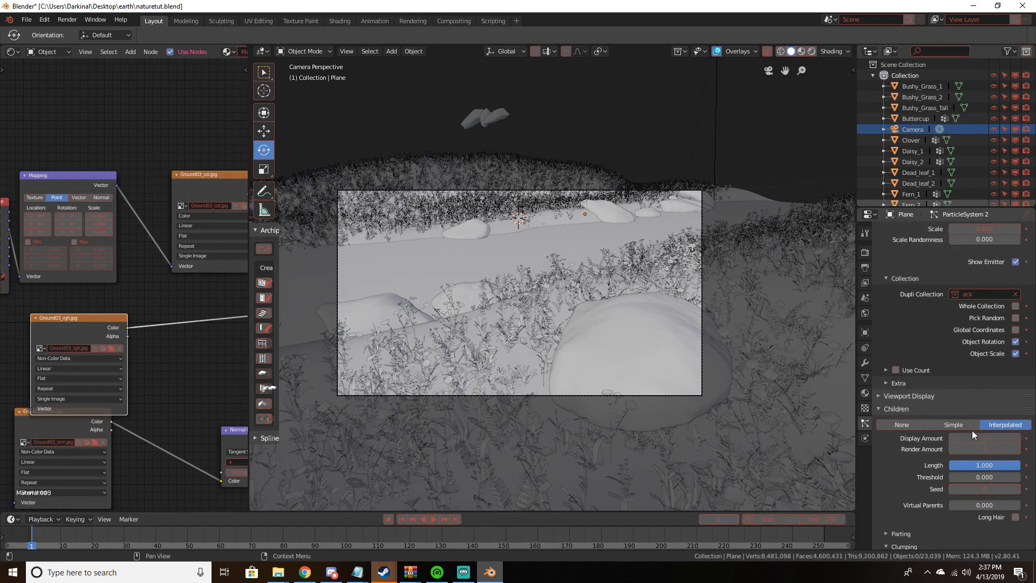
click(990, 448)
text(5)
key(Return)
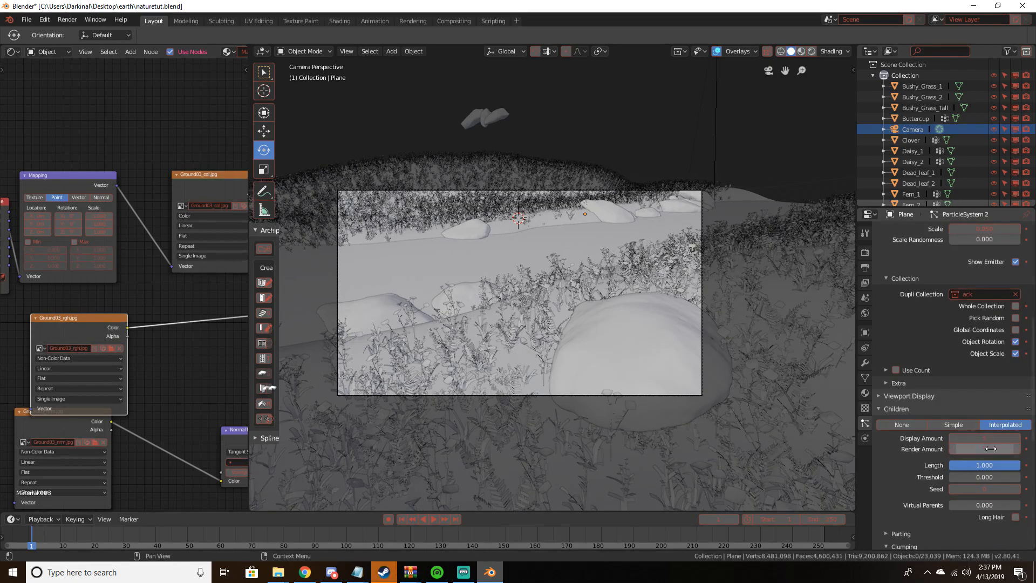
Preview the thickened vegetation in Rendered shading and return the viewport to Solid shading
key(z)
click(563, 270)
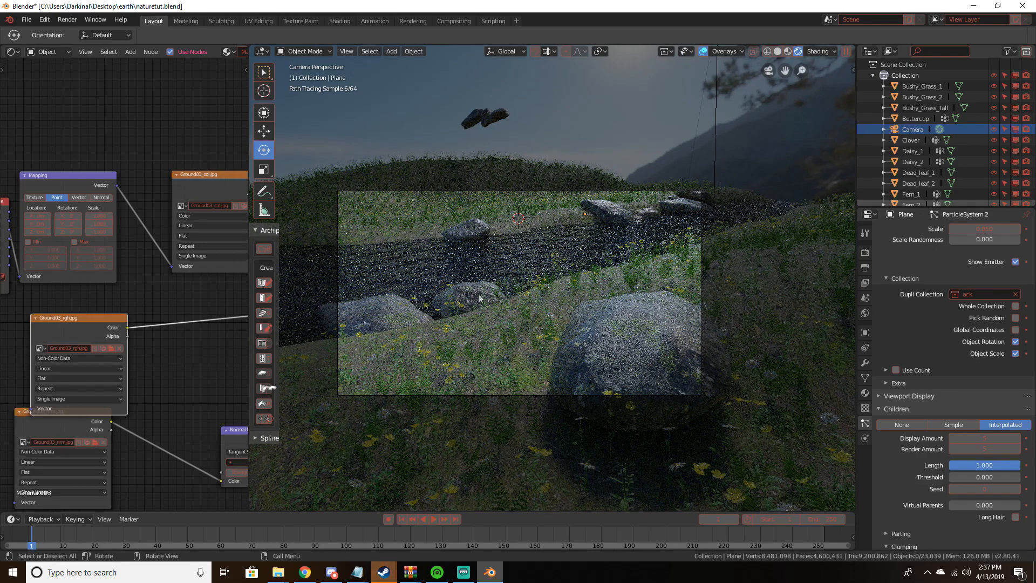
key(z)
click(445, 324)
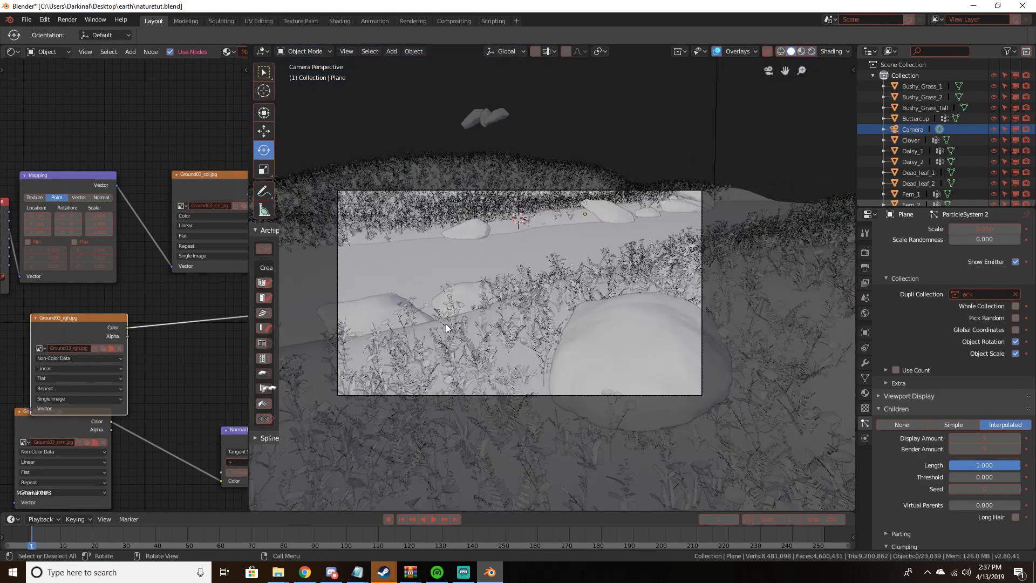
Duplicate the large foreground rock and place the copy beside the camera on the near riverbank
middle_drag(446, 323, 565, 306)
click(638, 295)
middle_drag(637, 296, 658, 316)
key(shift+d)
click(752, 305)
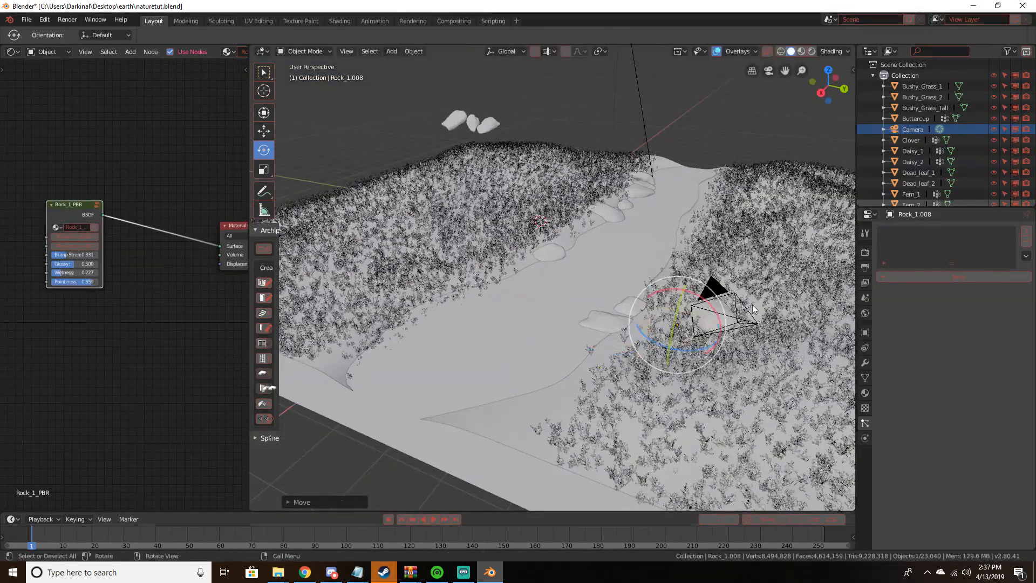
Resize the duplicated rock Rock_1.008 and give it a different orientation with a free trackball rotation
middle_drag(752, 304, 665, 322)
key(s)
click(665, 322)
key(r)
key(r)
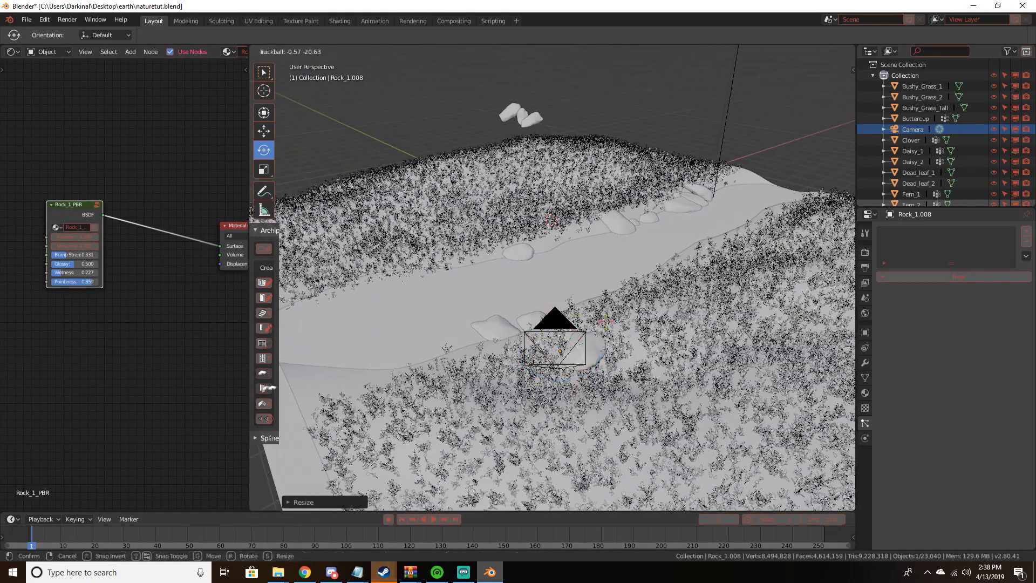
click(690, 204)
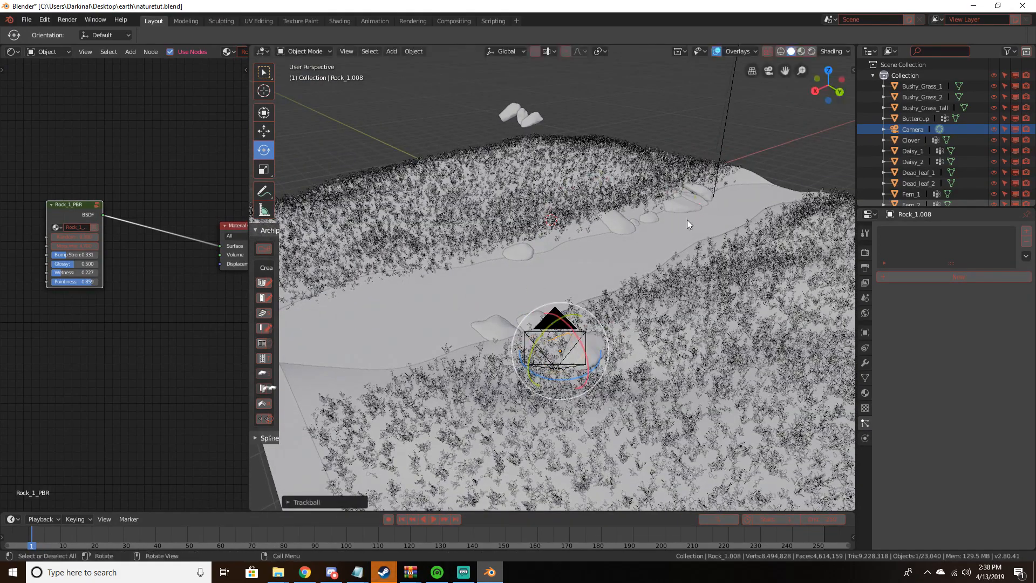
Move the duplicated rock Rock_1.008 to a new spot close to the camera on the near riverbank
middle_drag(687, 219, 637, 224)
key(g)
click(510, 239)
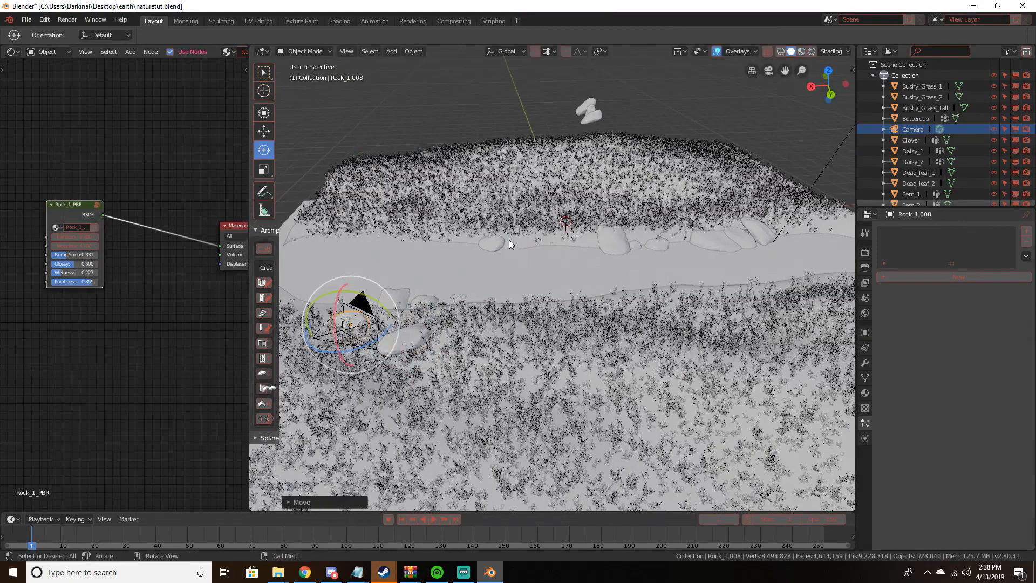
Duplicate the rock at the far bank's waterline (Rock_1.004), place the copy in the grass behind it and reorient it with a trackball rotation
key(KP_0)
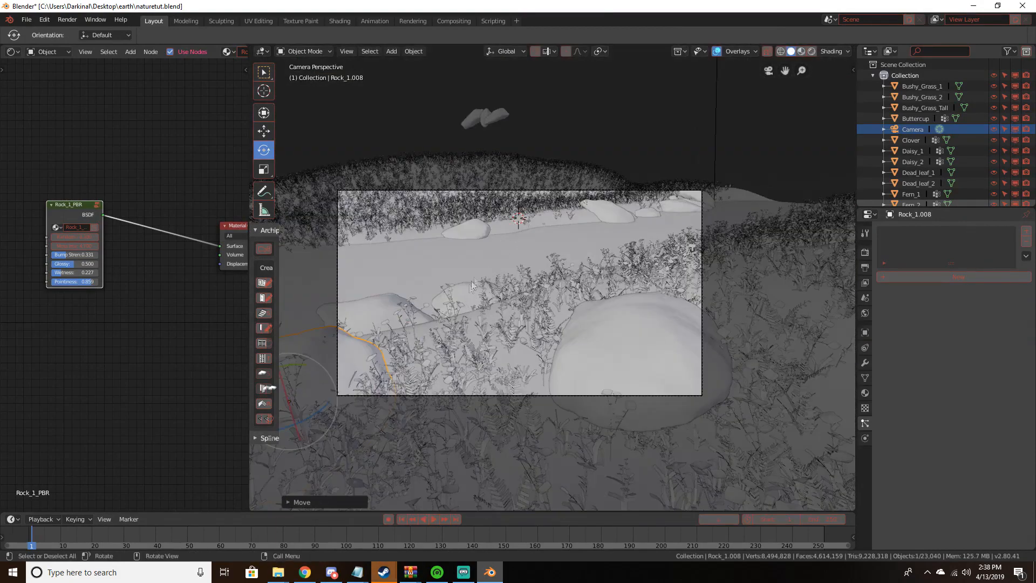
click(474, 232)
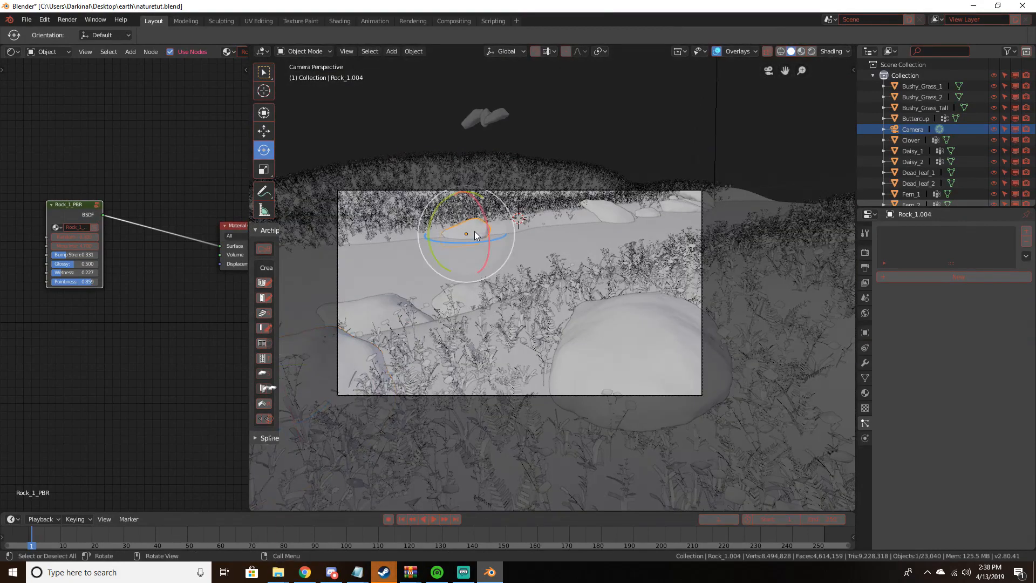
middle_drag(475, 231, 516, 243)
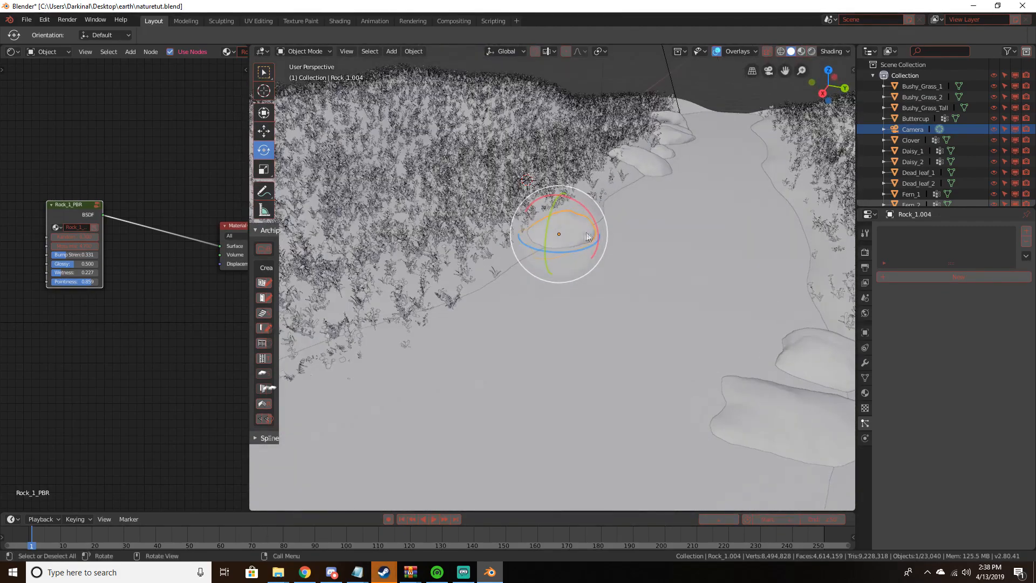
key(shift+d)
click(475, 207)
key(r)
key(r)
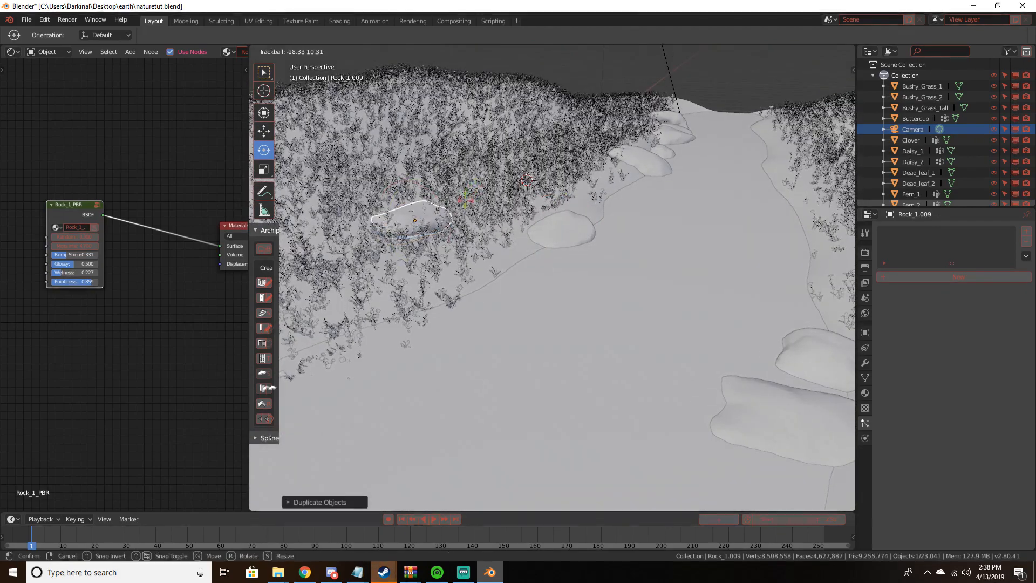
click(467, 200)
Duplicate the small far-bank rock Rock_3.002 and place the copy in the grass beside the previously placed rock
middle_drag(508, 213, 461, 216)
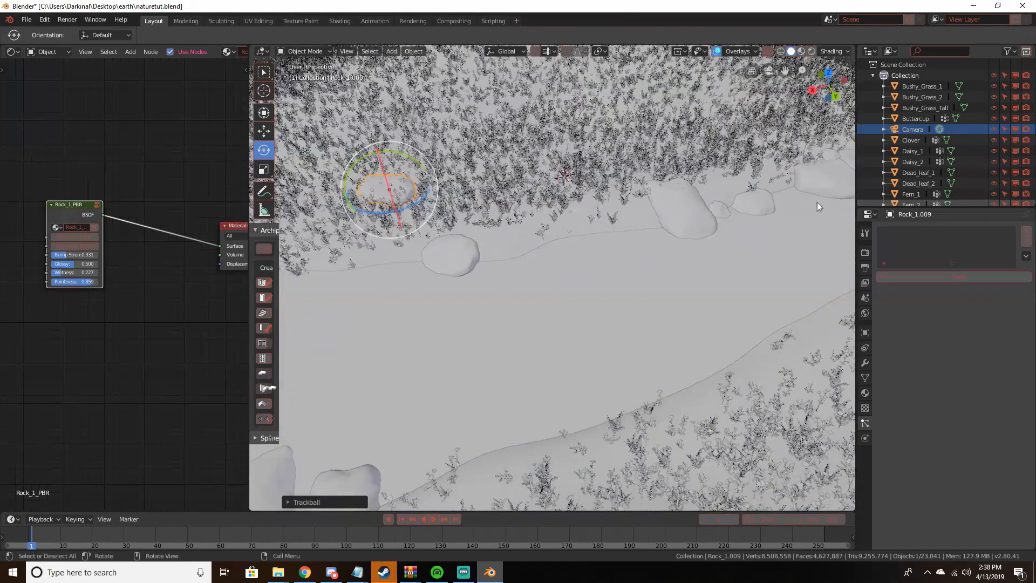
click(753, 199)
click(754, 199)
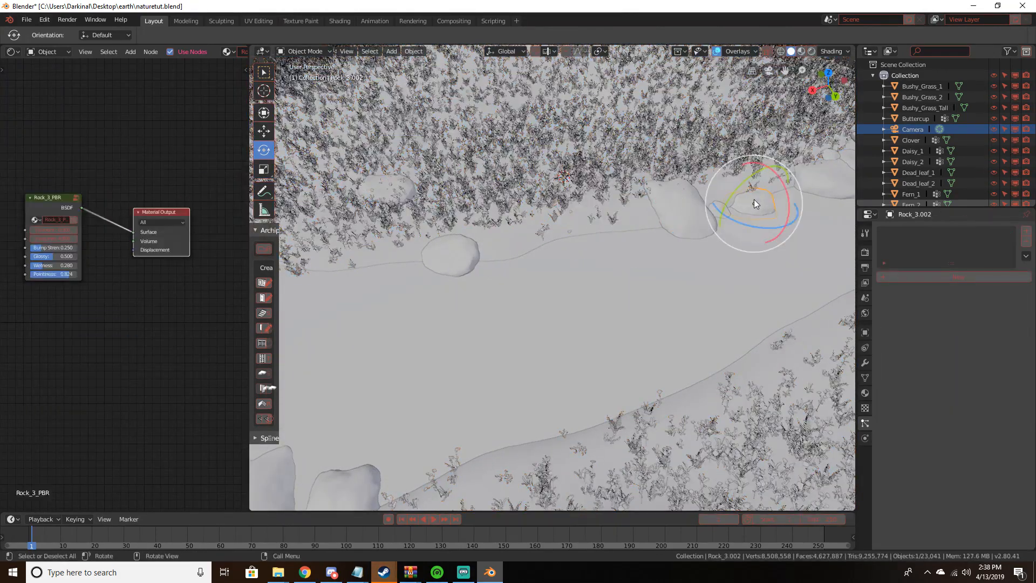
key(shift+d)
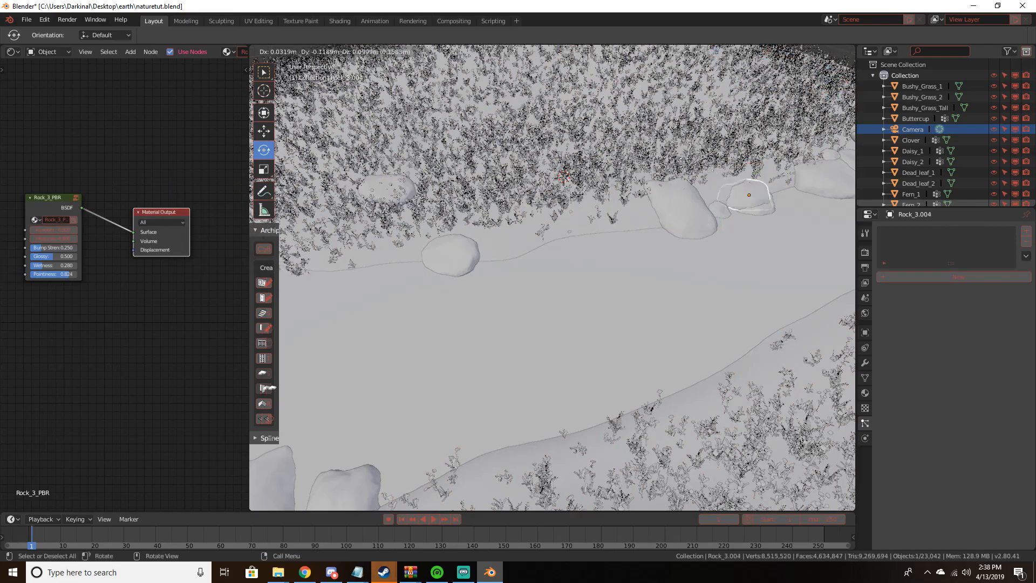
click(470, 185)
Give the duplicated small rock Rock_3.004 a different orientation with a trackball rotation and shift its position in the grass
middle_drag(470, 185, 497, 306)
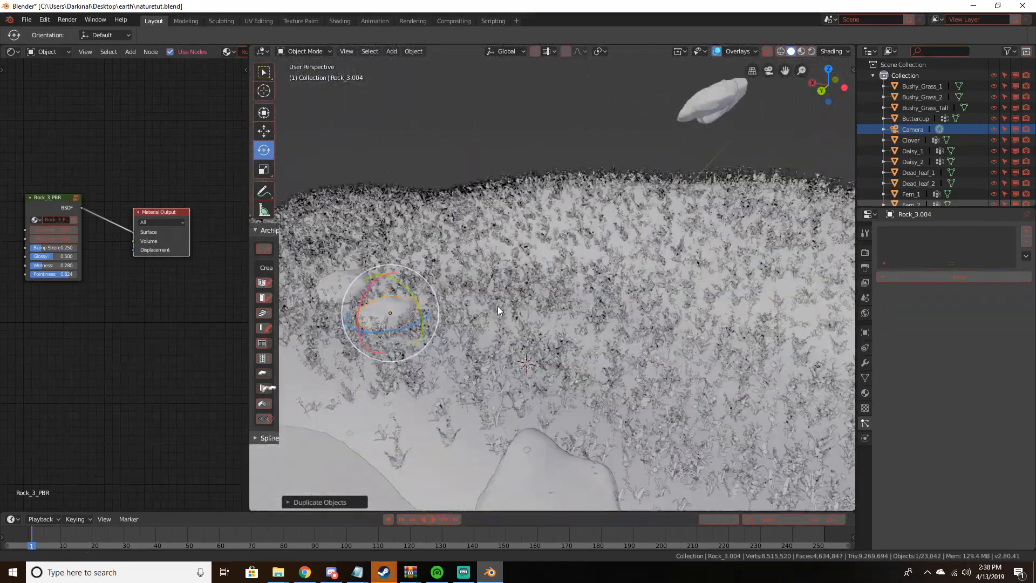
key(r)
key(r)
click(492, 260)
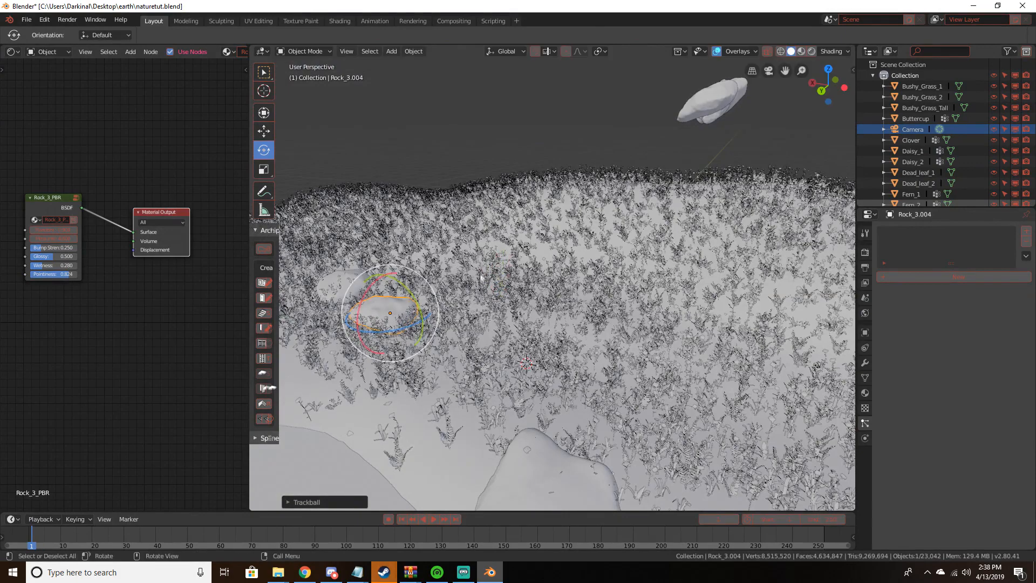
key(g)
click(482, 279)
Deselect everything and preview the camera view in Rendered shading, returning the viewport to Solid shading
key(KP_0)
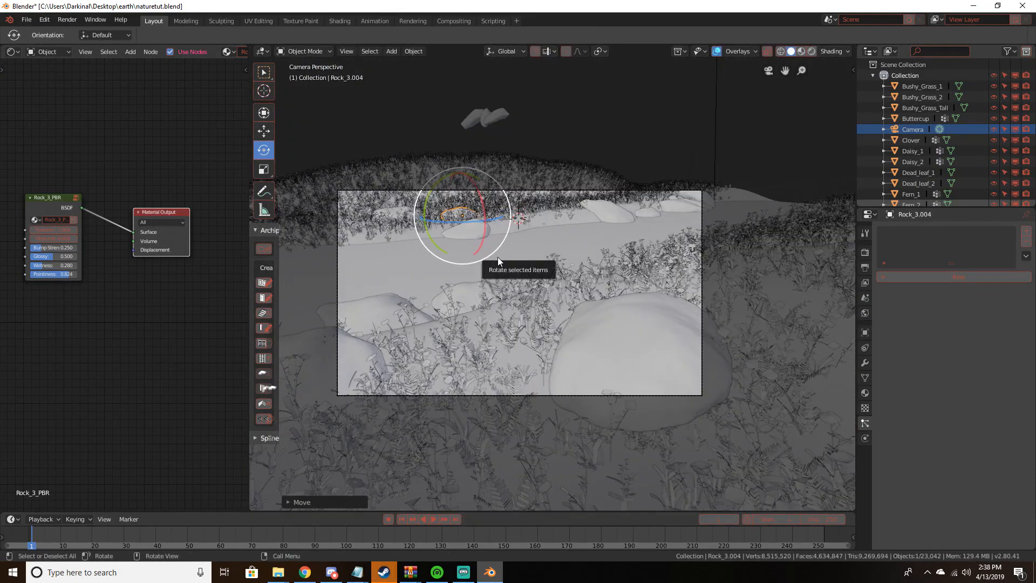
key(a)
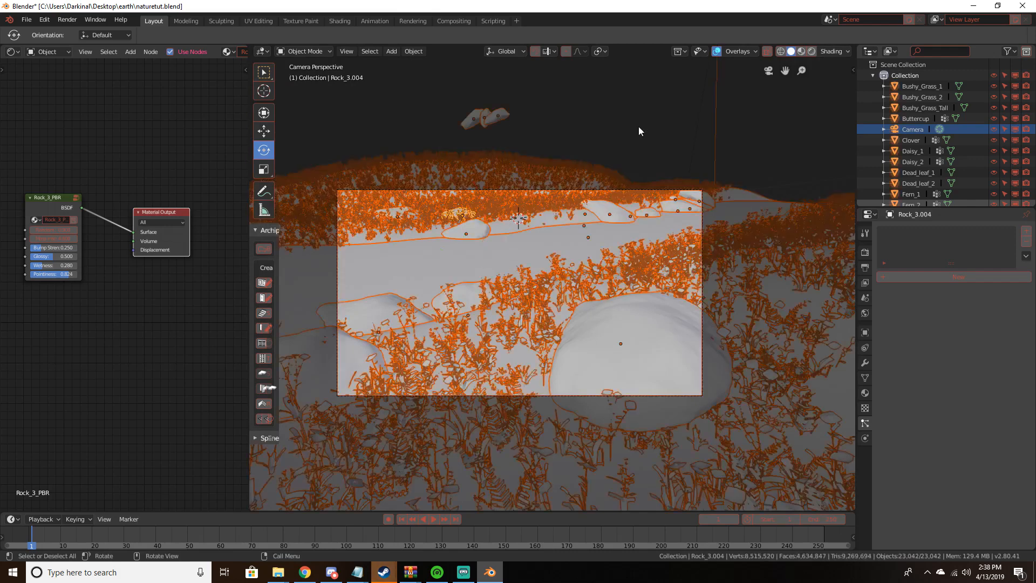
key(alt+a)
key(z)
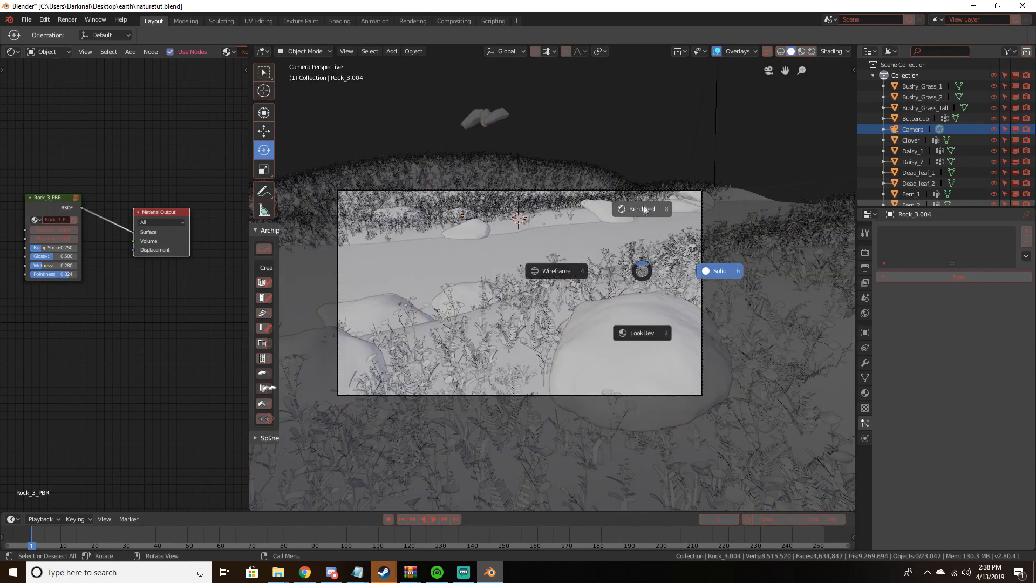
click(646, 199)
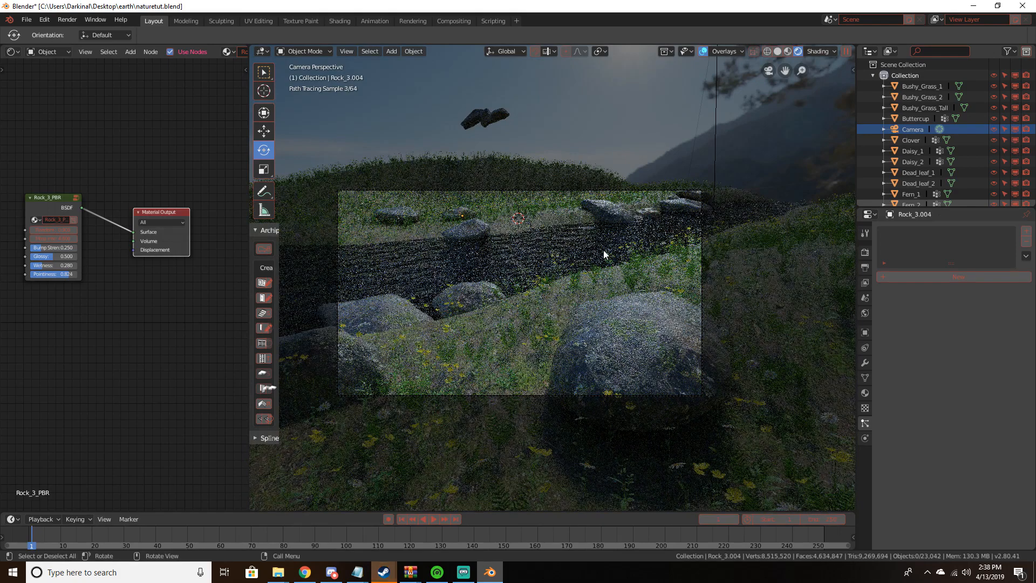
key(z)
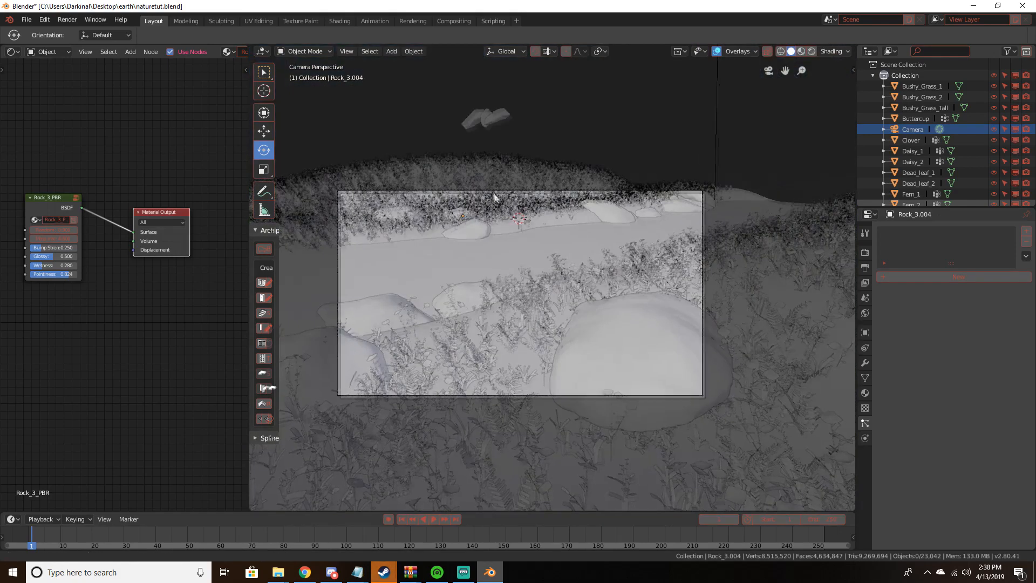
Clear the add-on search in the preferences and check the list for the enabled Sapling Tree Gen add-on
shift+middle_drag(493, 196, 526, 226)
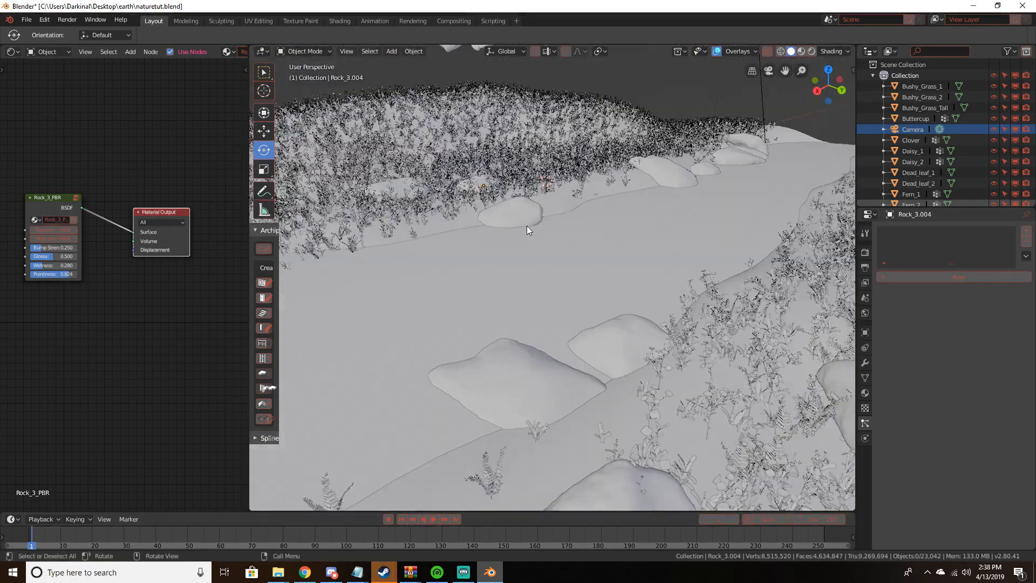
click(45, 20)
click(98, 147)
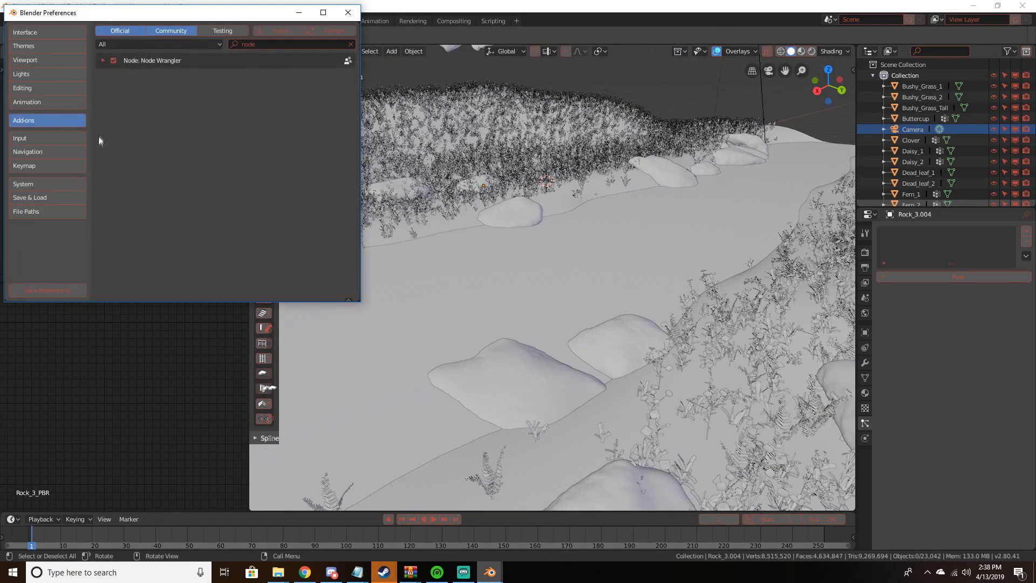
click(261, 43)
key(BackSpace)
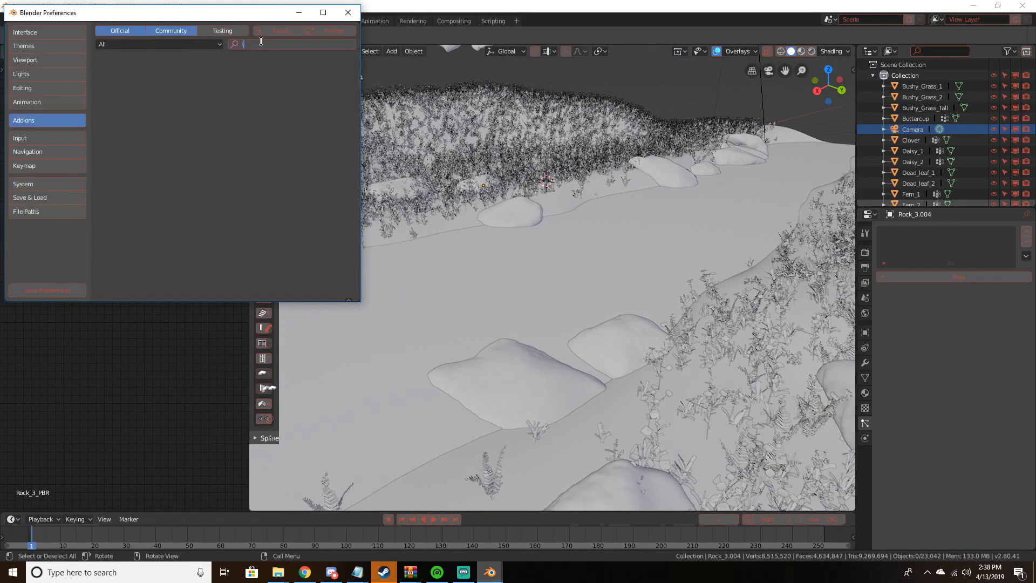
click(180, 167)
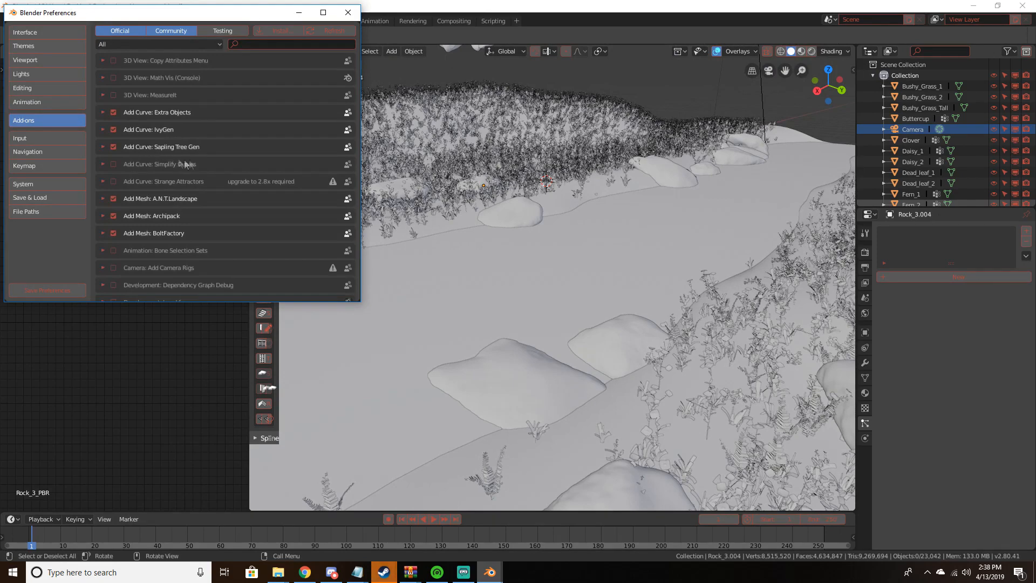
click(348, 12)
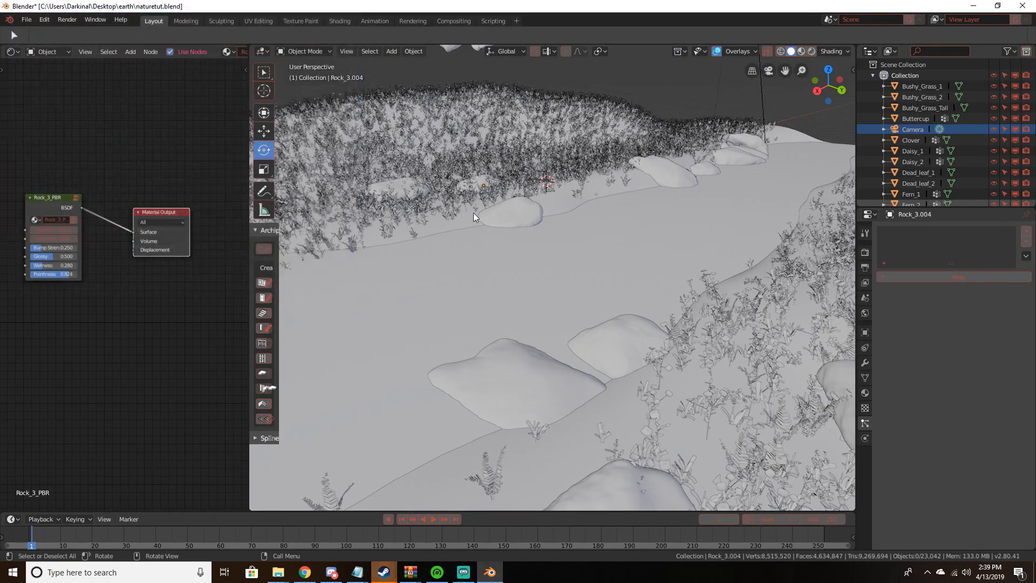
Add a Sapling Tree Gen curve at the 3D cursor on the far bank and expand its creation settings
key(shift+a)
mouse_move(477, 209)
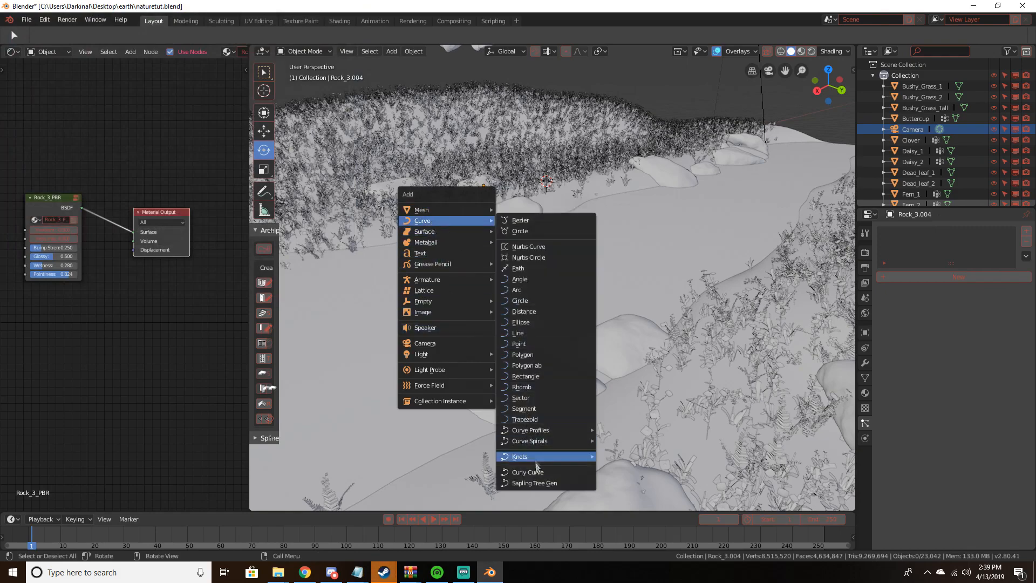
click(539, 481)
key(KP_Decimal)
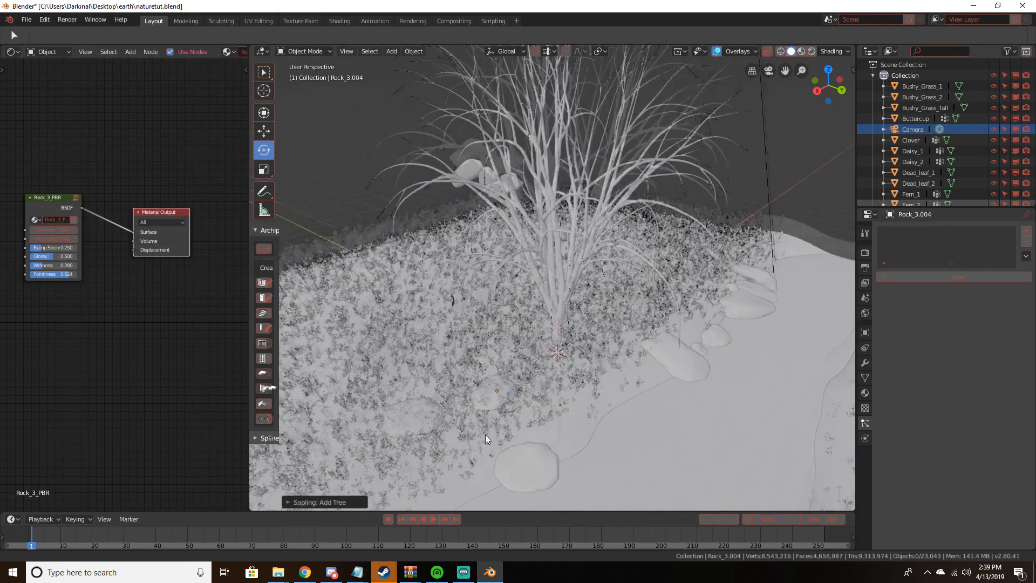
click(324, 500)
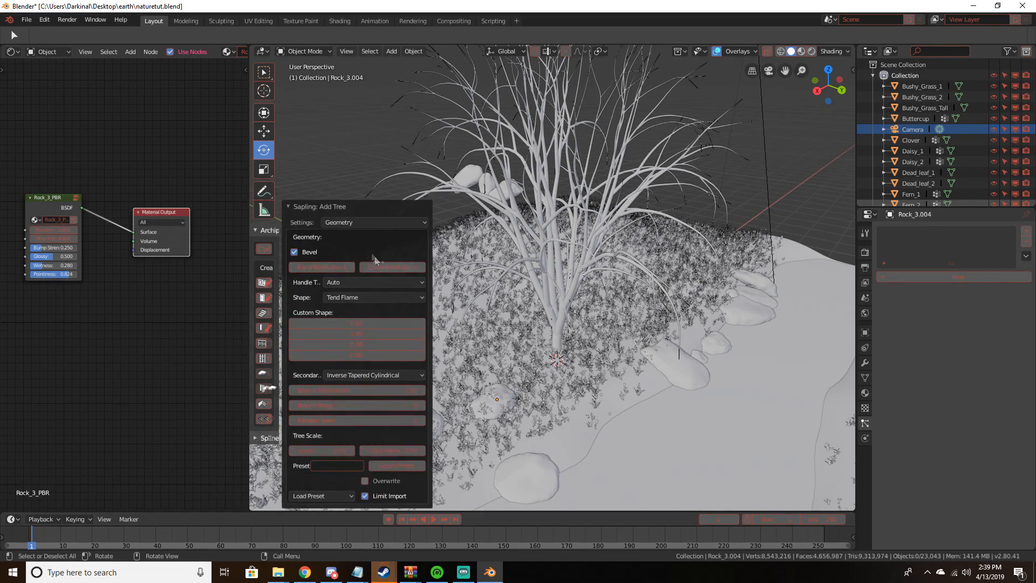
Try the callistemon and japanese_maple presets on the new sapling tree
click(340, 468)
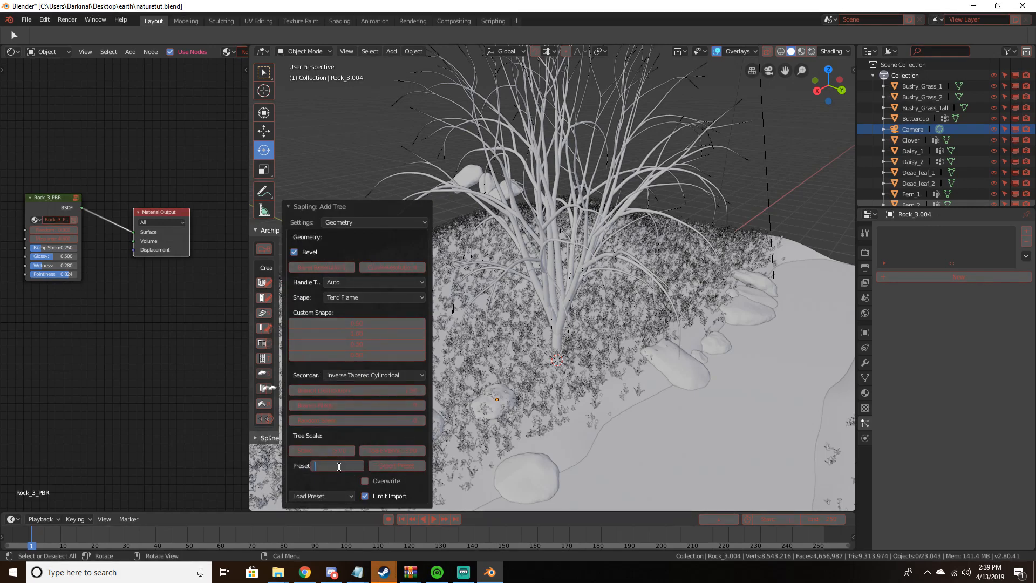
click(330, 495)
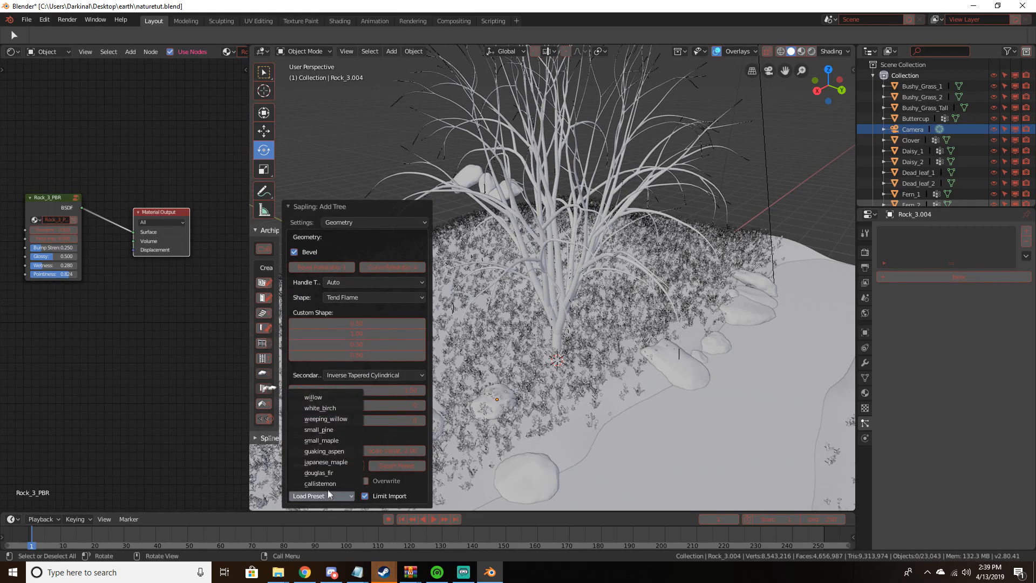
click(328, 484)
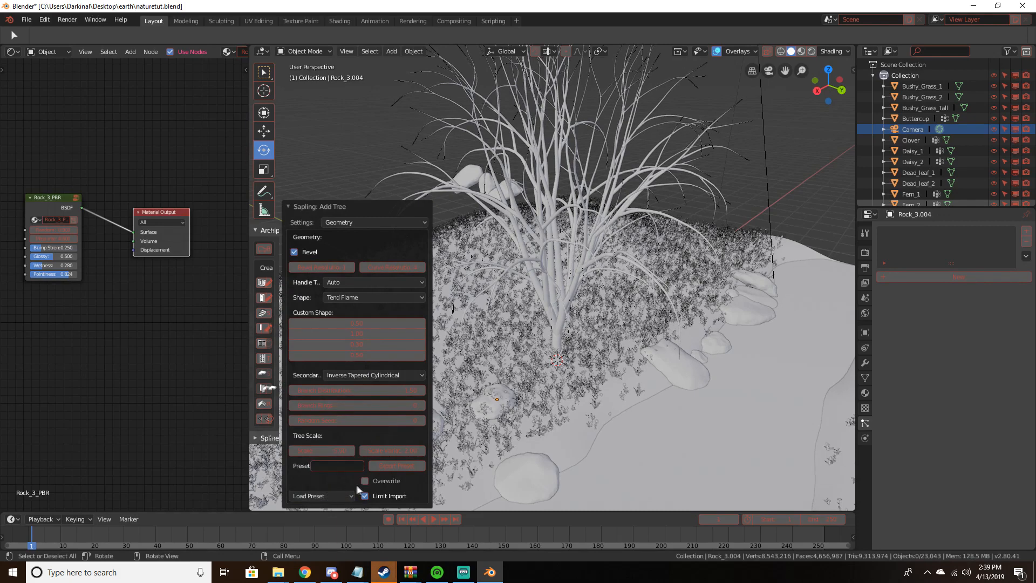
click(340, 495)
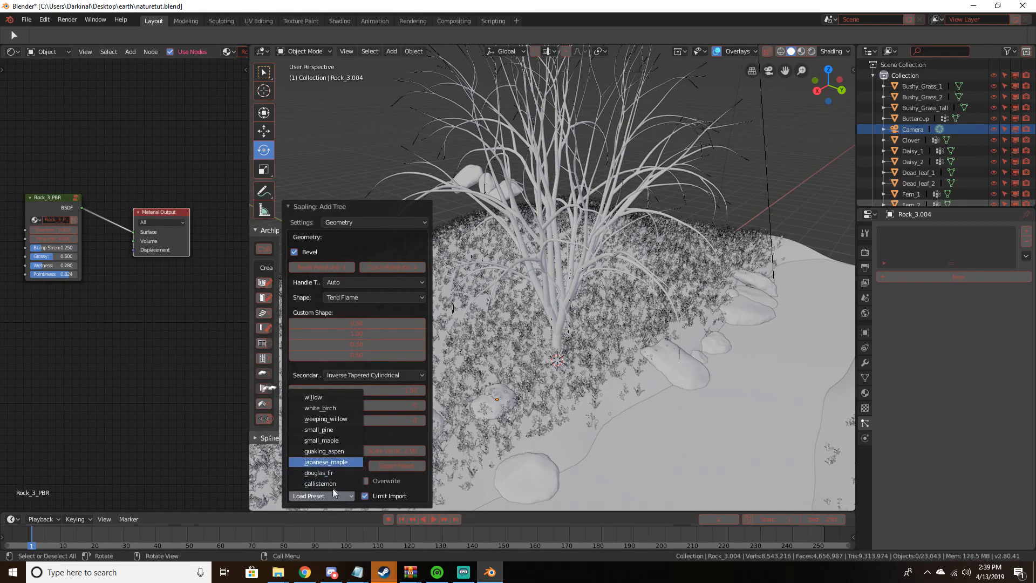
click(339, 463)
click(333, 495)
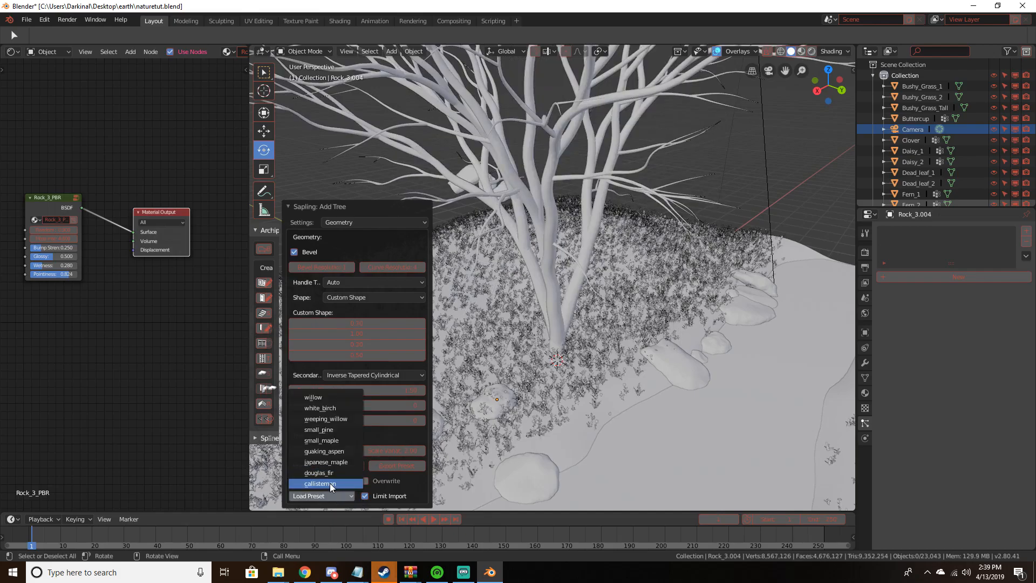
click(329, 483)
middle_drag(654, 316, 420, 383)
Compare the small_maple, quaking_aspen and small_pine presets on the sapling tree
click(324, 495)
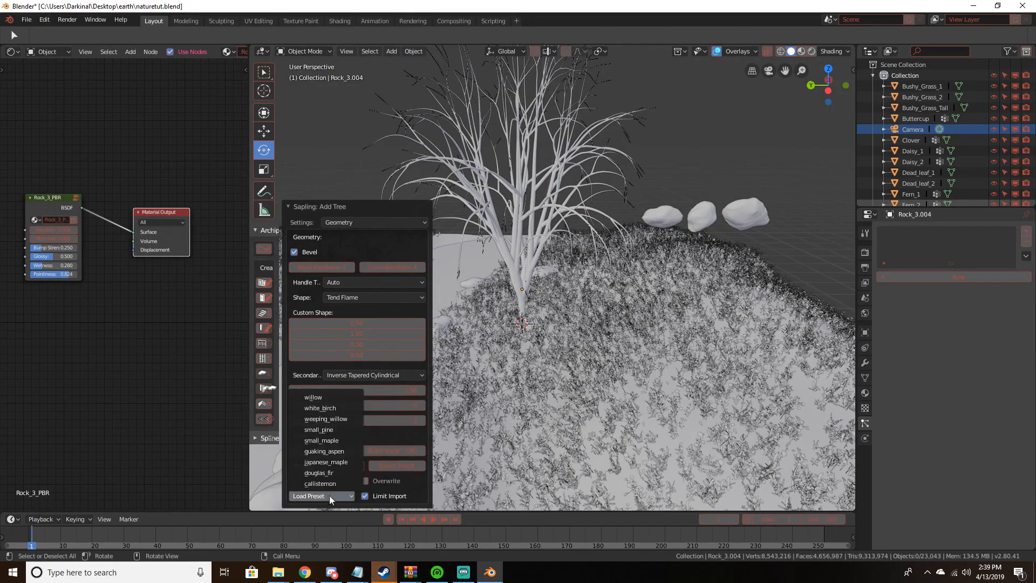
click(332, 441)
middle_drag(525, 368, 723, 332)
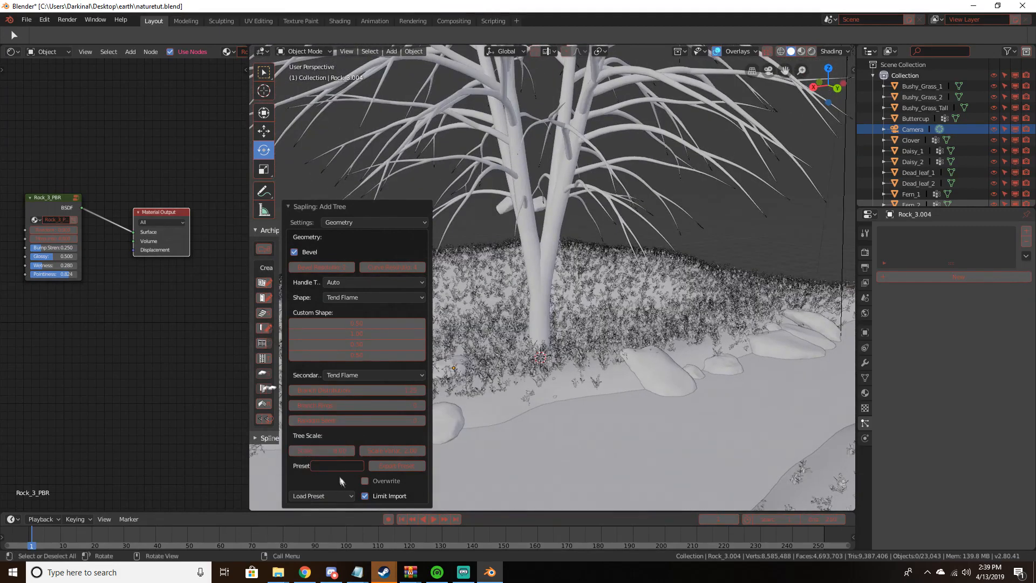
click(336, 493)
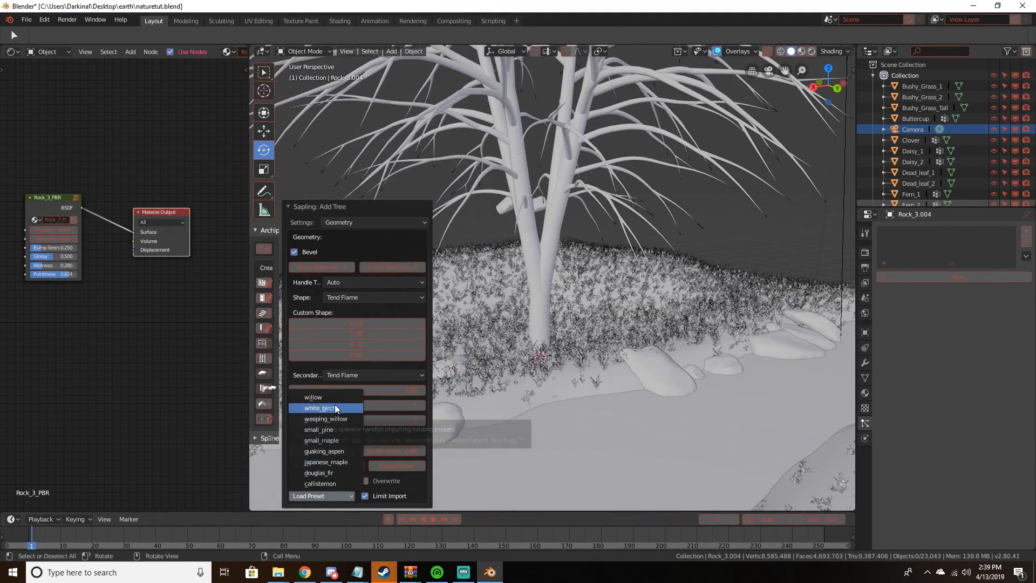
click(343, 452)
click(322, 493)
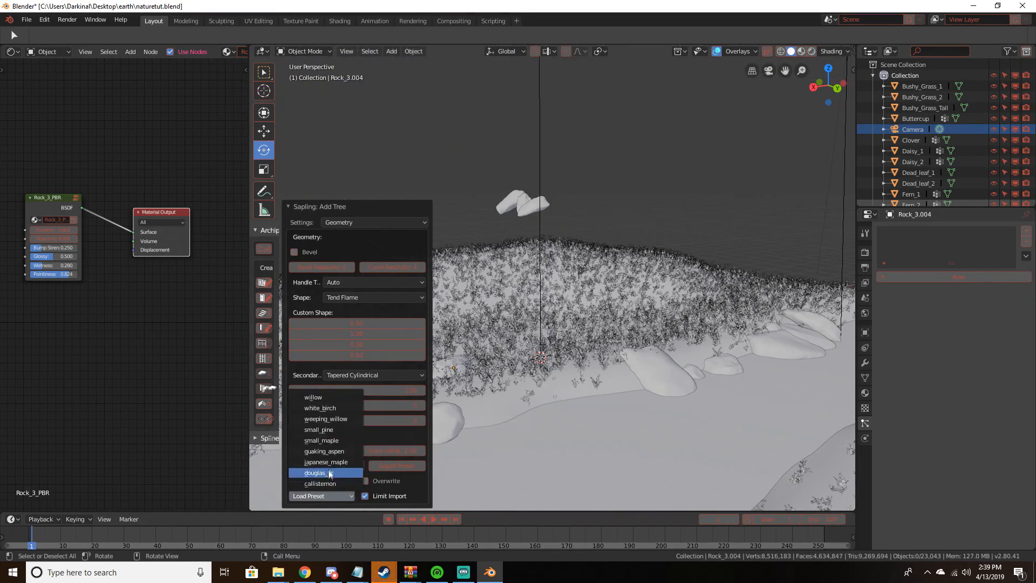
click(331, 452)
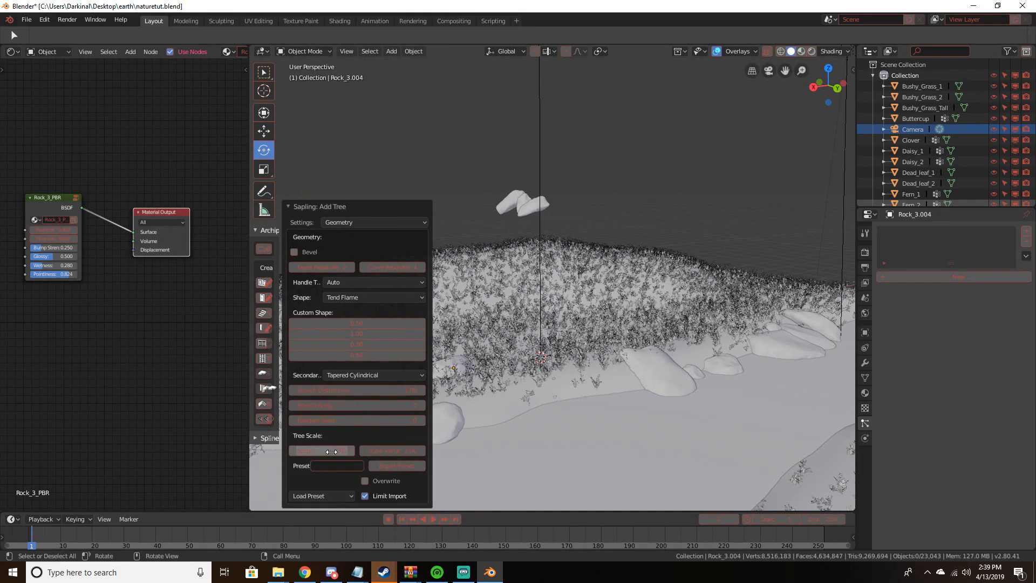
click(323, 495)
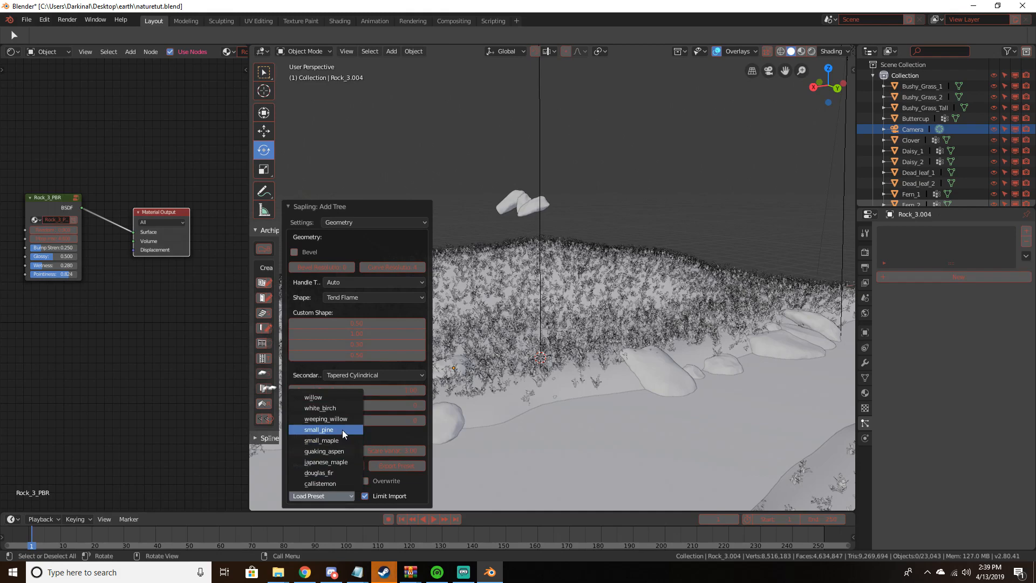
click(342, 429)
Load the small_maple preset for the sapling tree
click(333, 492)
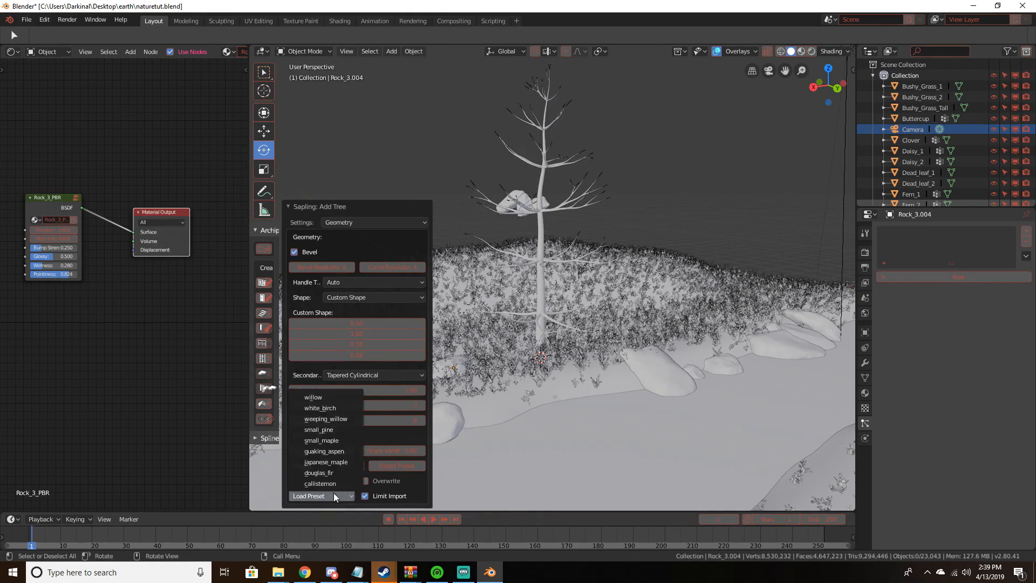
click(339, 440)
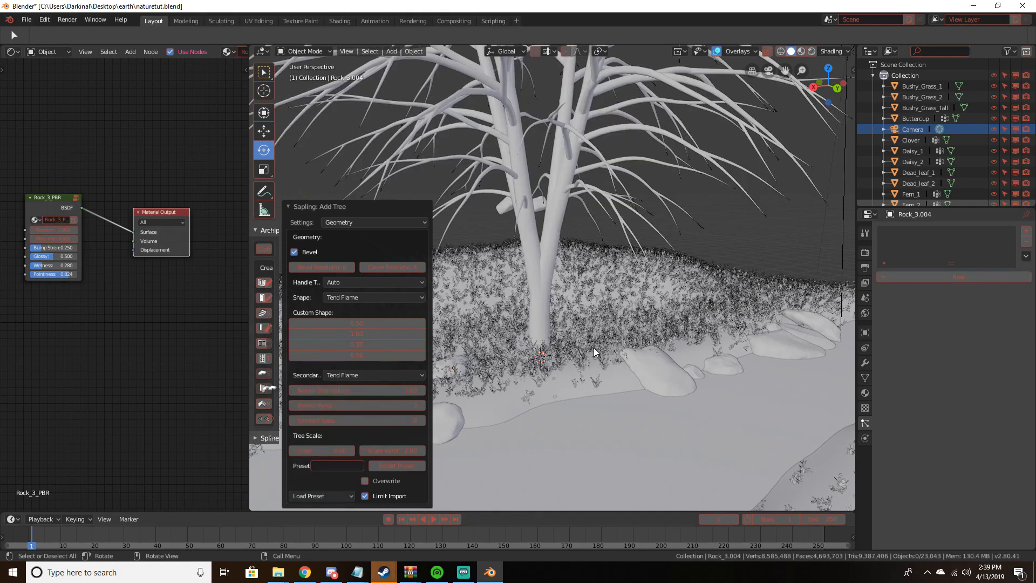
Collapse the sapling creation settings, select the tree from the camera view and give it a new material
key(KP_0)
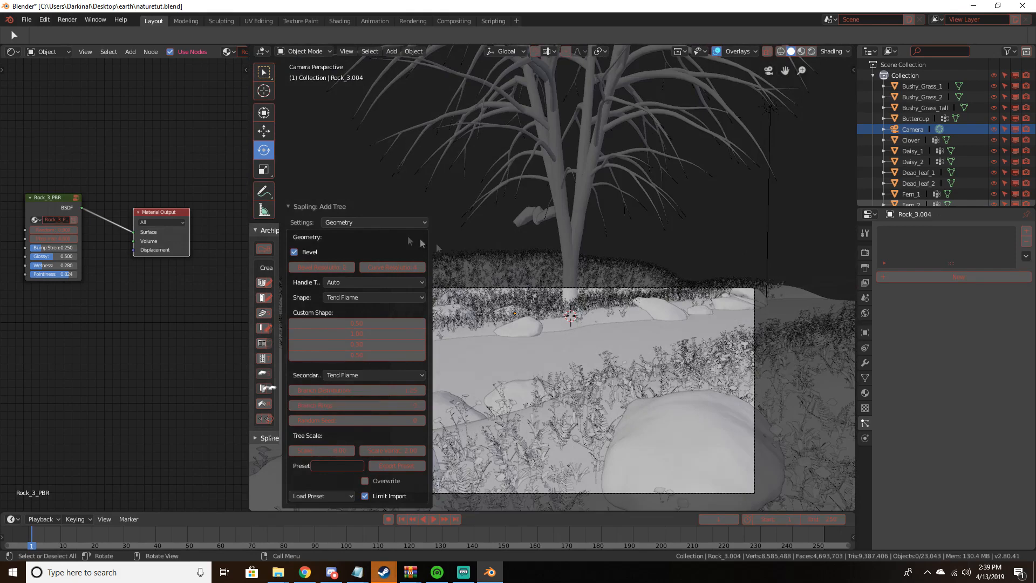
click(313, 211)
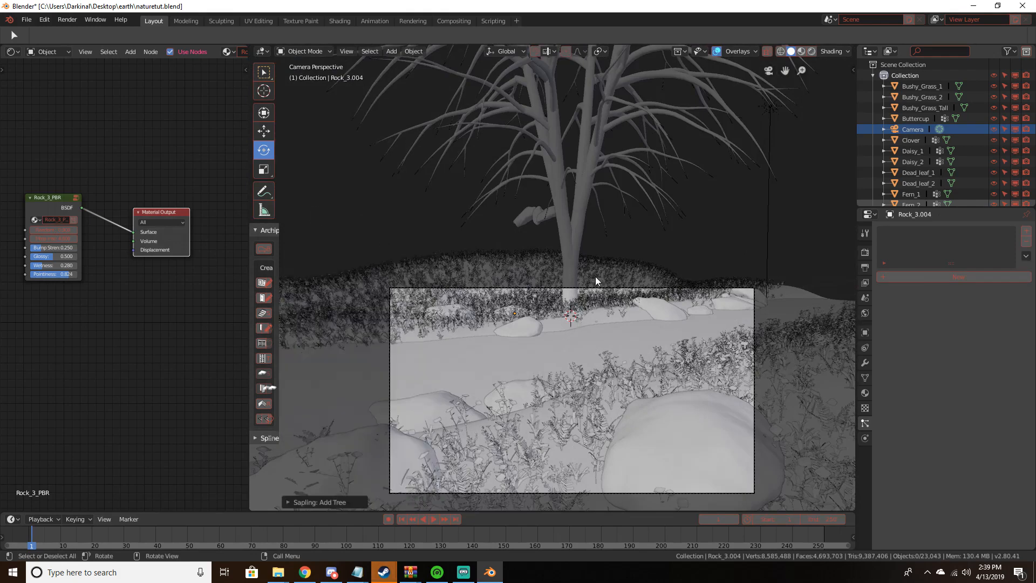
scroll(595, 276, up, 3)
click(582, 241)
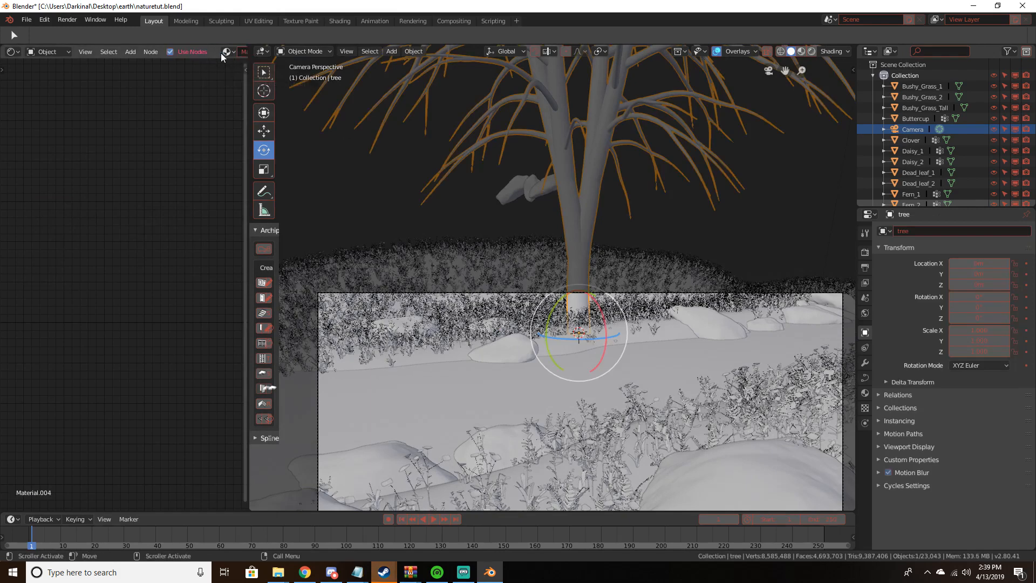
click(221, 53)
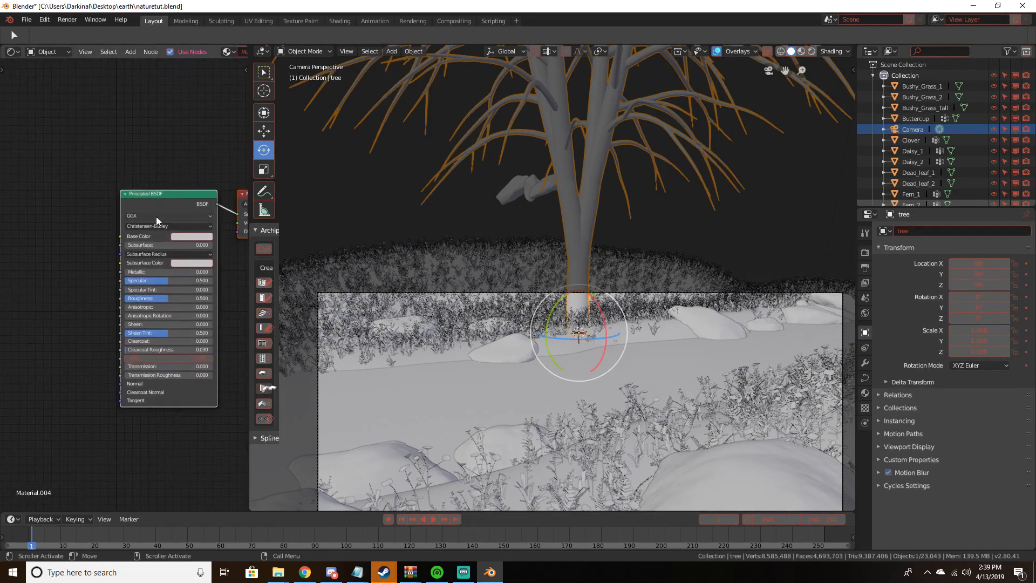
Add a mapped image texture setup to the tree's Principled BSDF and load Bark02_col.jpg from the Textures Bark2 folder
key(ctrl+t)
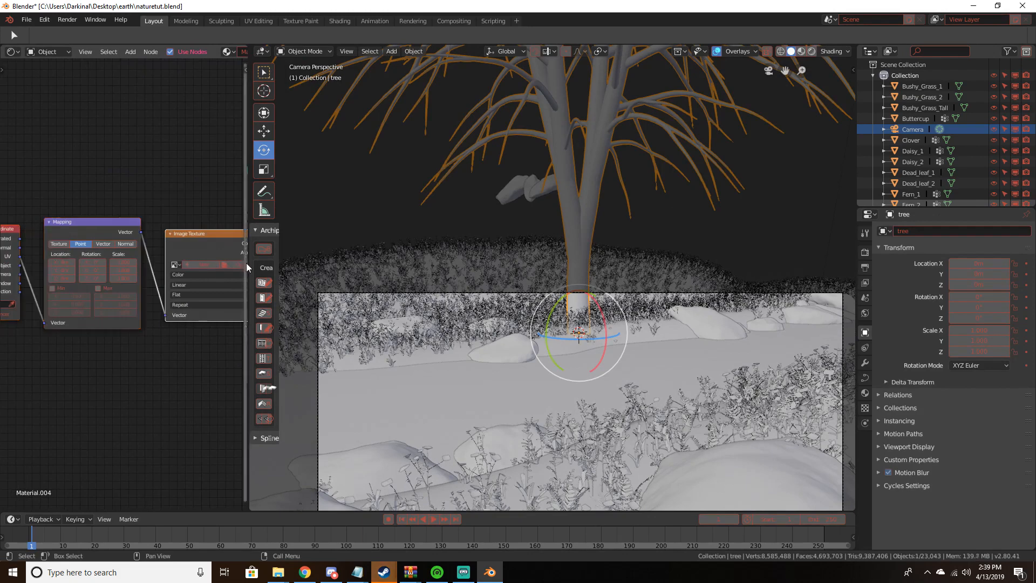
click(238, 264)
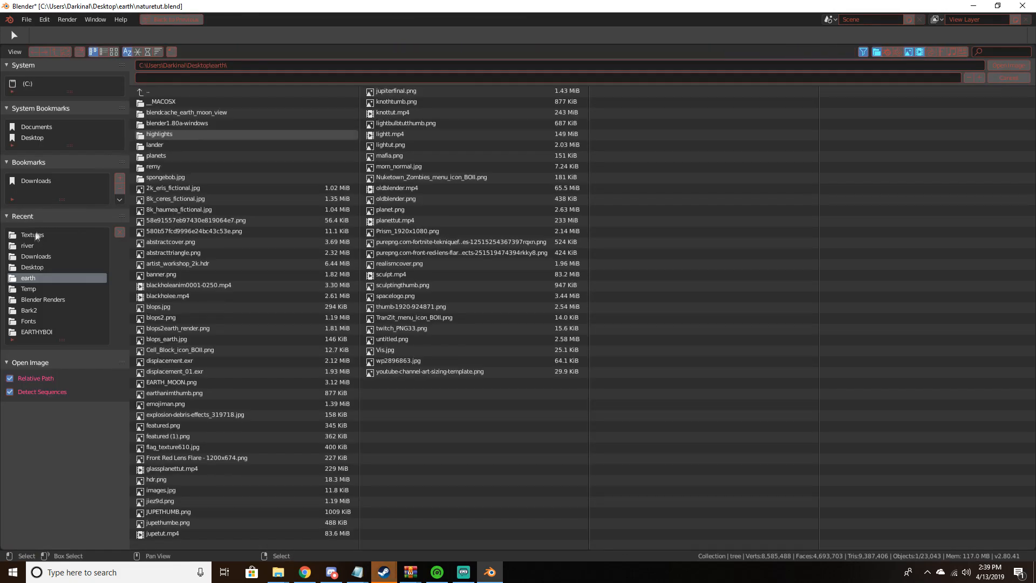
click(33, 235)
double_click(165, 125)
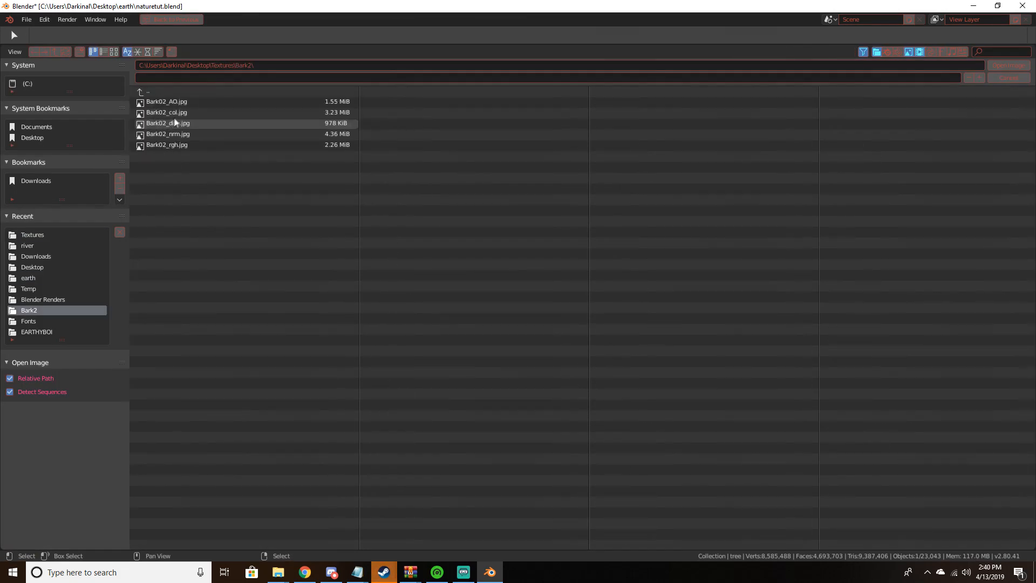
double_click(178, 113)
Spread out the Mapping and bark colour texture nodes ahead of the Principled BSDF
drag(173, 256, 40, 175)
middle_drag(206, 262, 74, 253)
drag(128, 237, 50, 190)
middle_drag(229, 260, 185, 249)
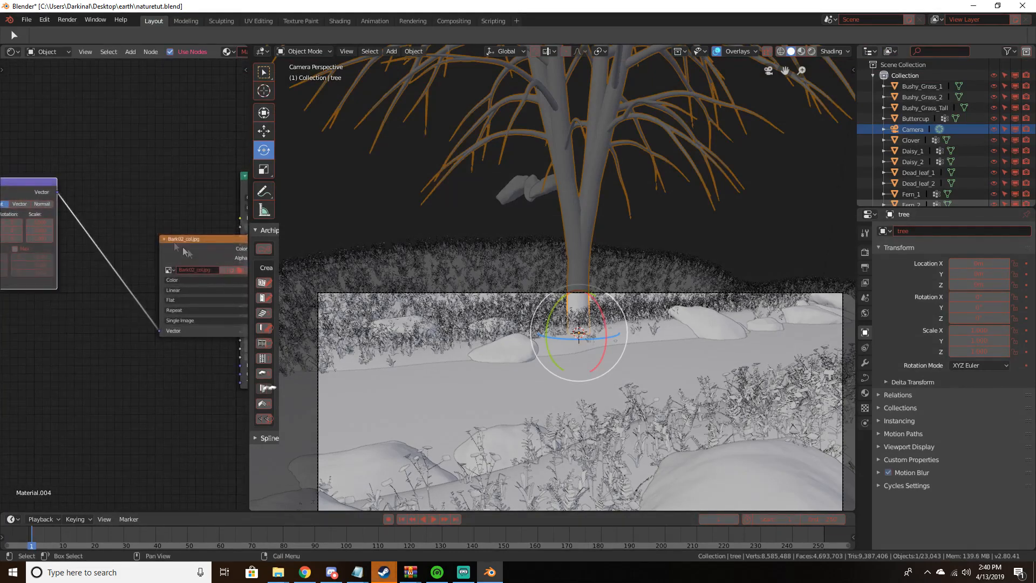
drag(190, 244, 130, 182)
middle_drag(155, 196, 217, 194)
scroll(217, 194, down, 2)
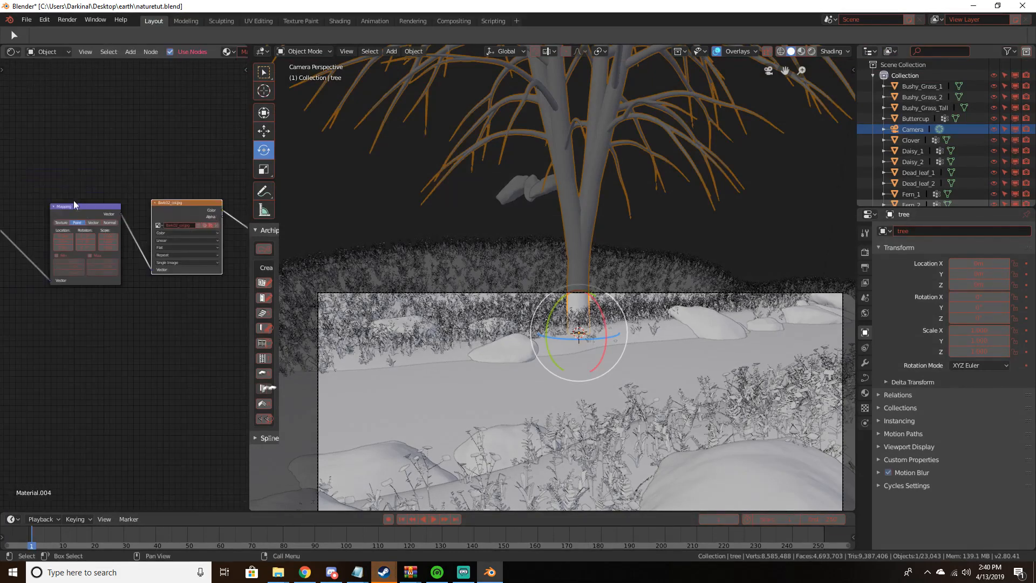
drag(75, 205, 68, 181)
Duplicate the bark colour texture node below the original, set it to Non-Color Data and load Bark02_nrm.jpg
click(171, 206)
key(shift+d)
click(164, 366)
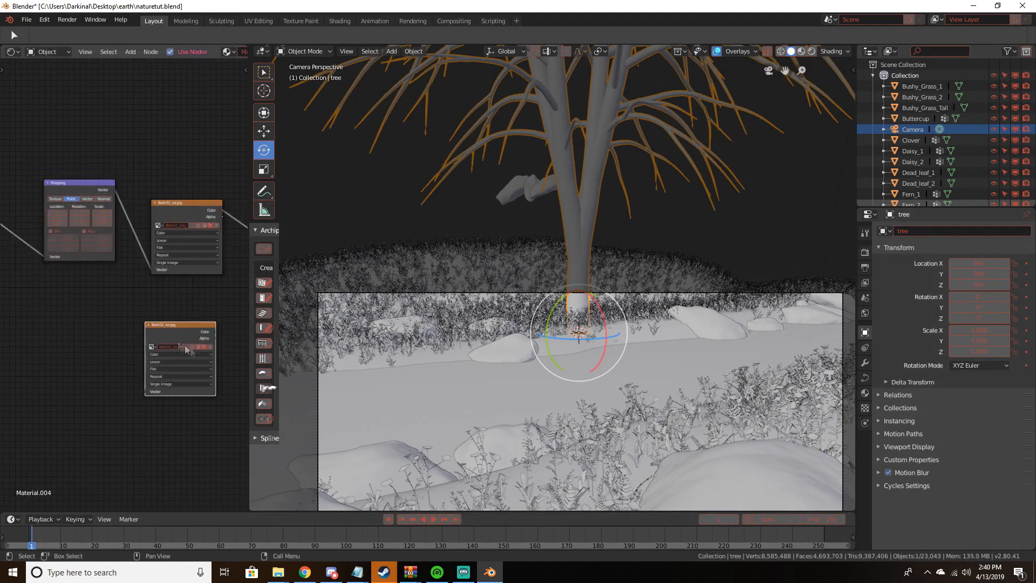
middle_drag(164, 365, 96, 344)
click(111, 336)
click(115, 322)
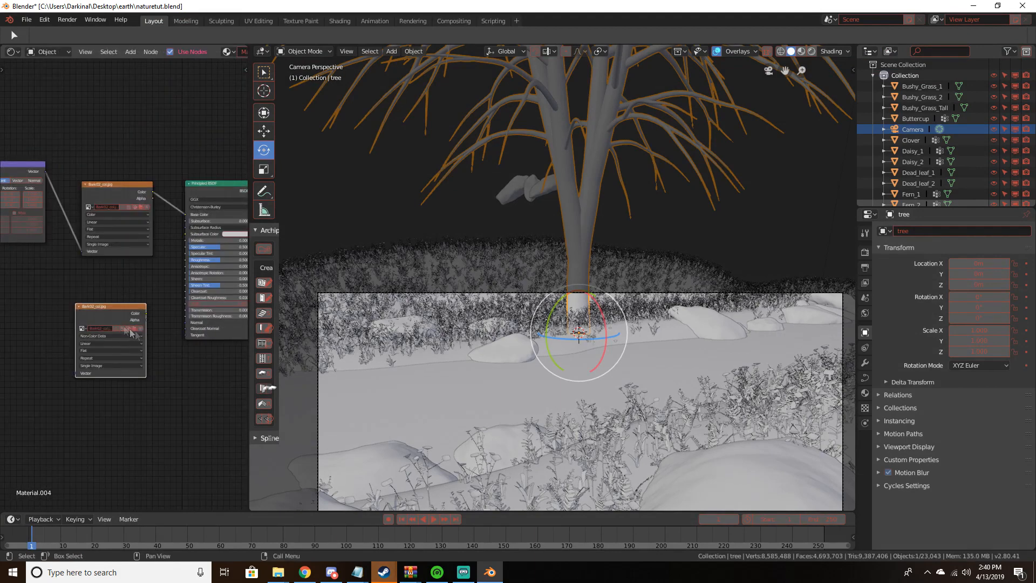
click(132, 328)
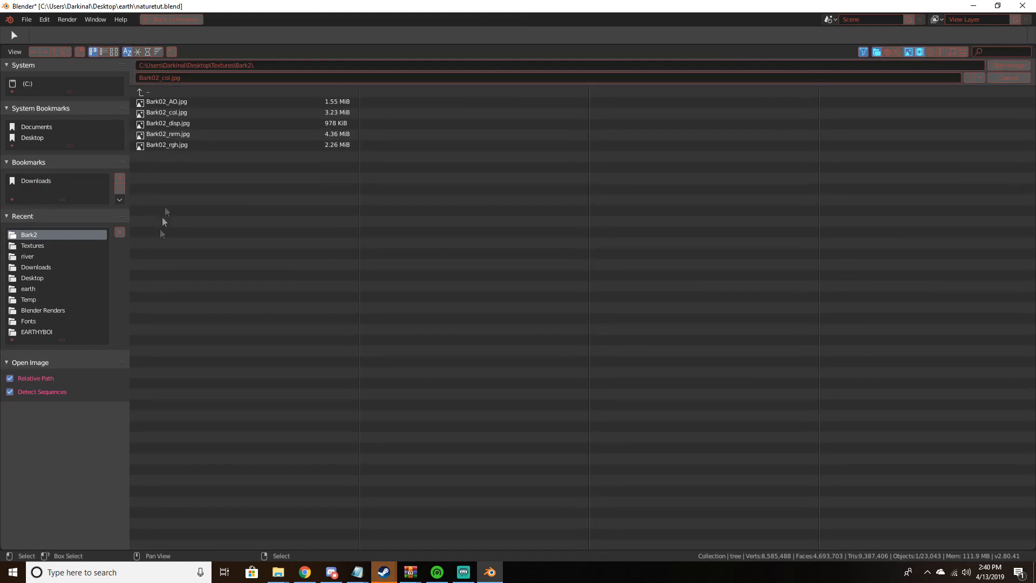
double_click(177, 135)
click(212, 347)
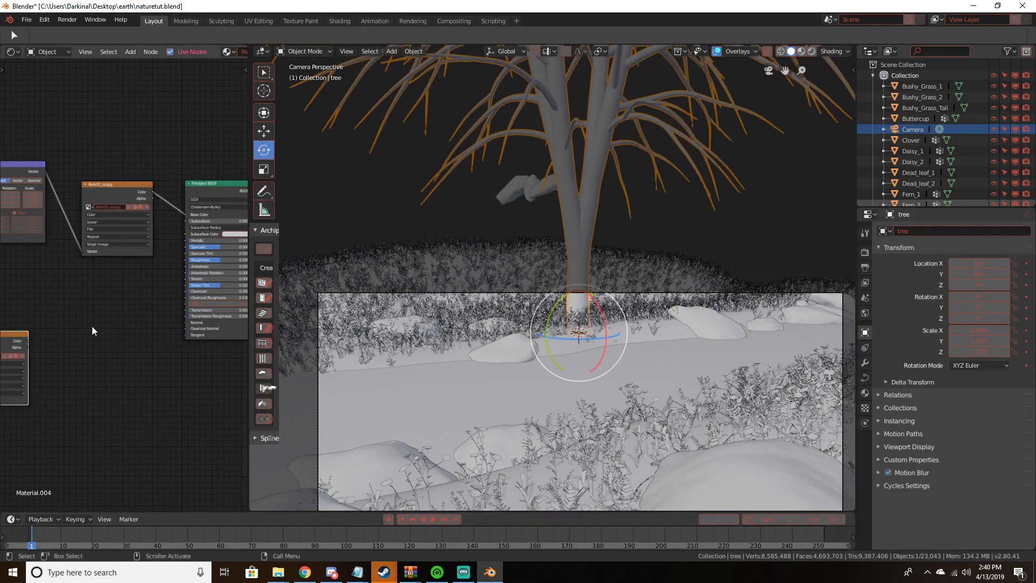
Add a Normal Map node and link the Bark02_nrm.jpg texture through it to the Principled BSDF's Normal input
key(shift+a)
click(92, 327)
text(norm)
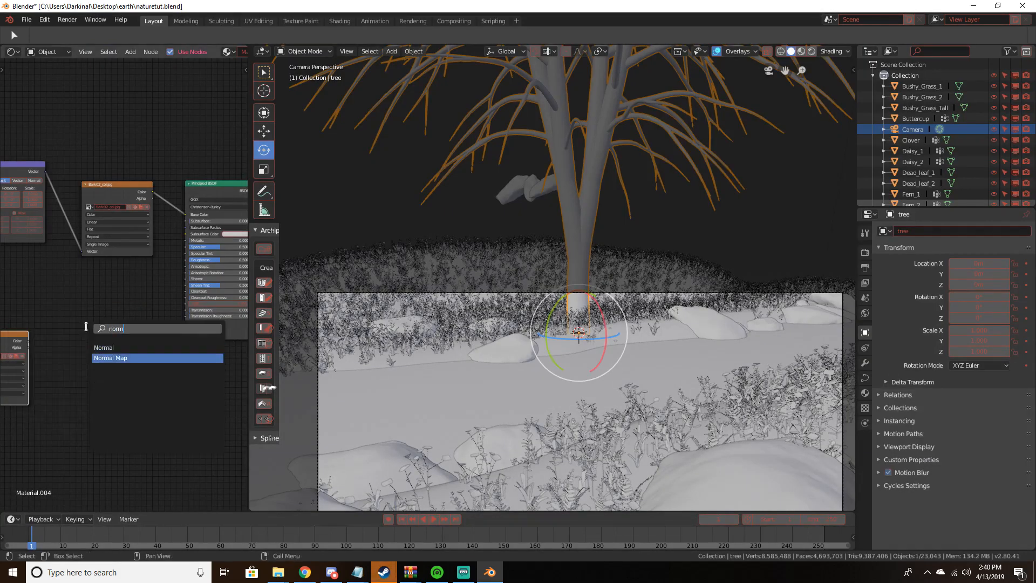
click(110, 358)
click(75, 330)
drag(31, 342, 70, 365)
drag(115, 335, 186, 322)
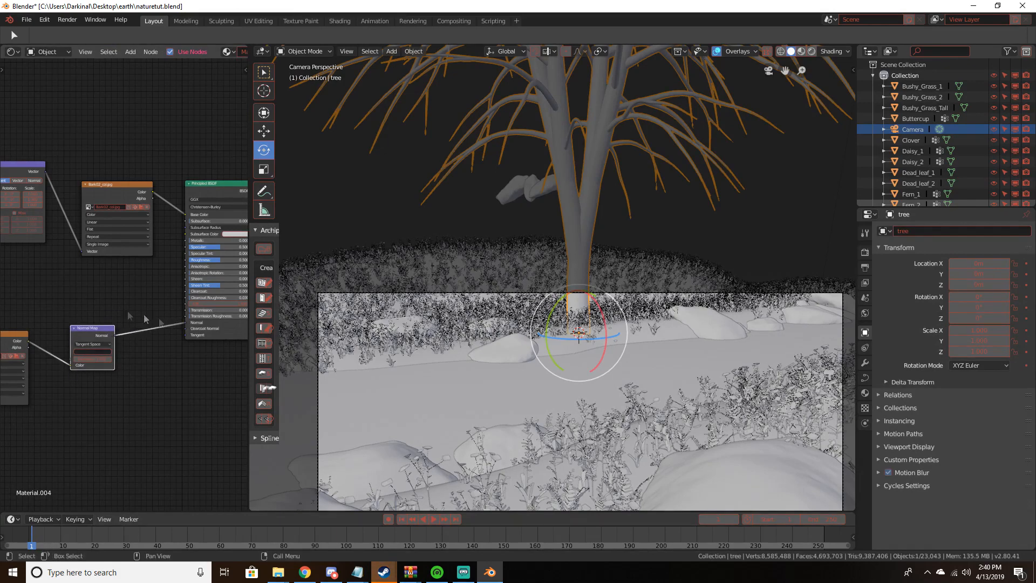
Move the Normal Map and Bark02_nrm.jpg nodes lower to make room for another texture
middle_drag(95, 334, 226, 361)
click(122, 345)
drag(223, 358, 253, 415)
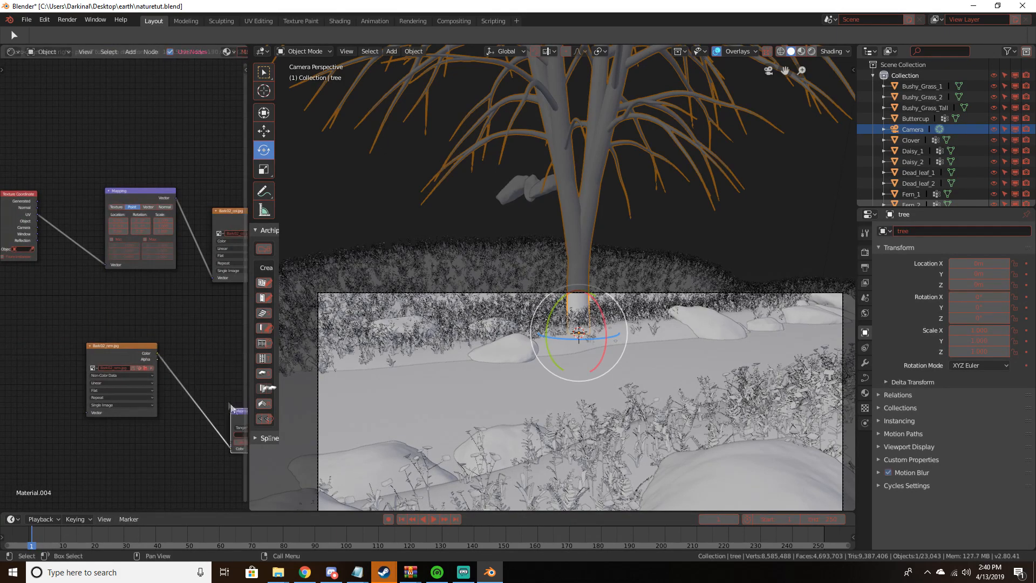
drag(132, 349, 125, 415)
Duplicate the normal texture node, load Bark02_rgh.jpg into the copy and connect its Color to the Principled BSDF's Roughness
key(shift+d)
click(126, 280)
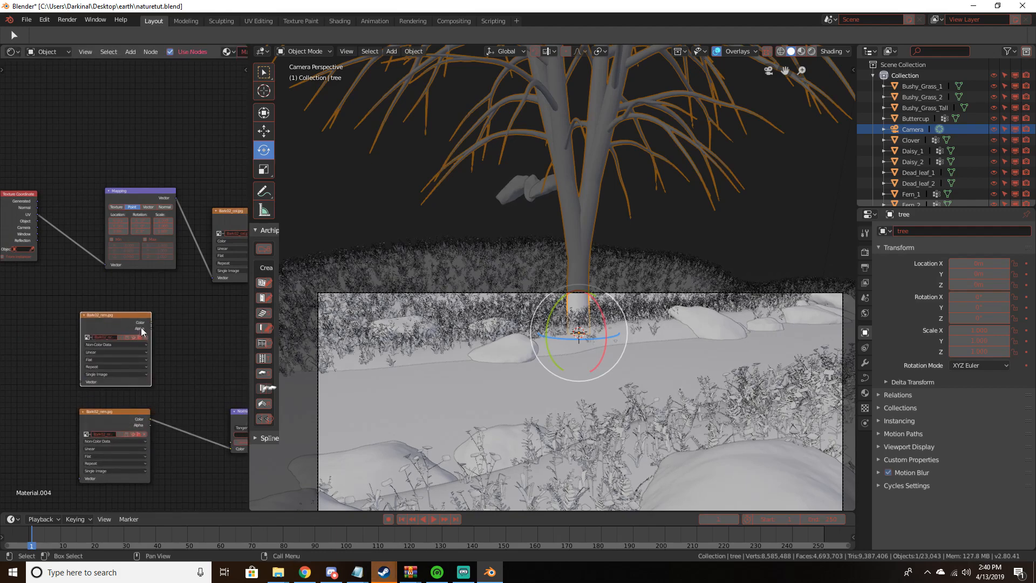
click(138, 338)
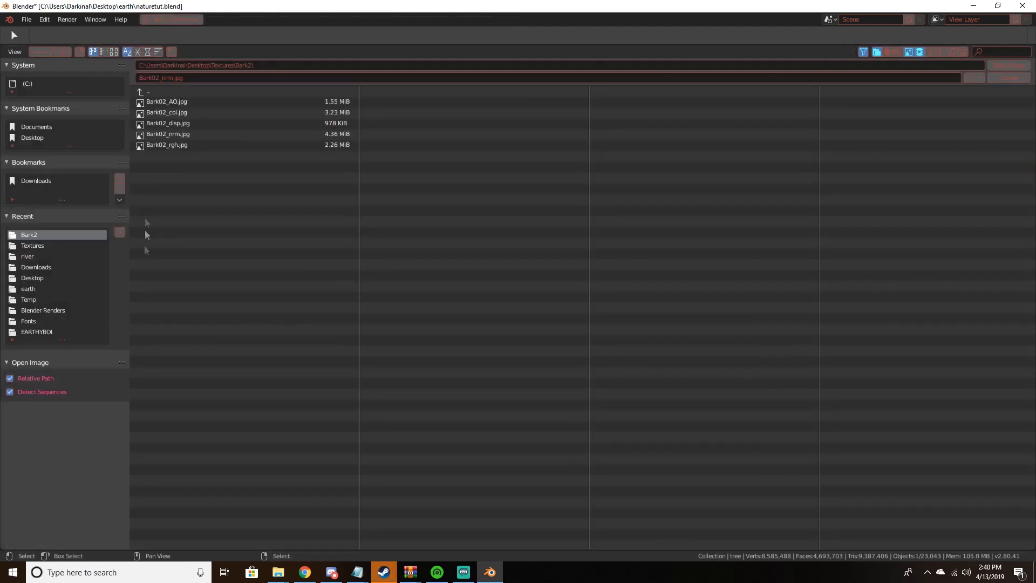
double_click(168, 134)
click(132, 337)
double_click(173, 144)
middle_drag(191, 313, 74, 307)
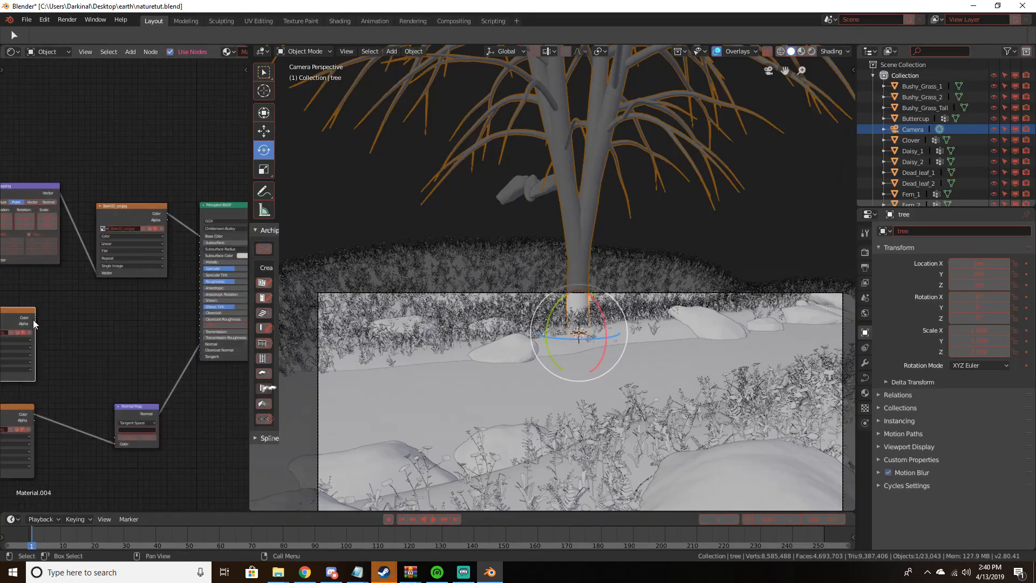
drag(35, 317, 201, 281)
Preview the scene in Rendered shading through the camera and inspect the tree's bark with the tree deselected
key(z)
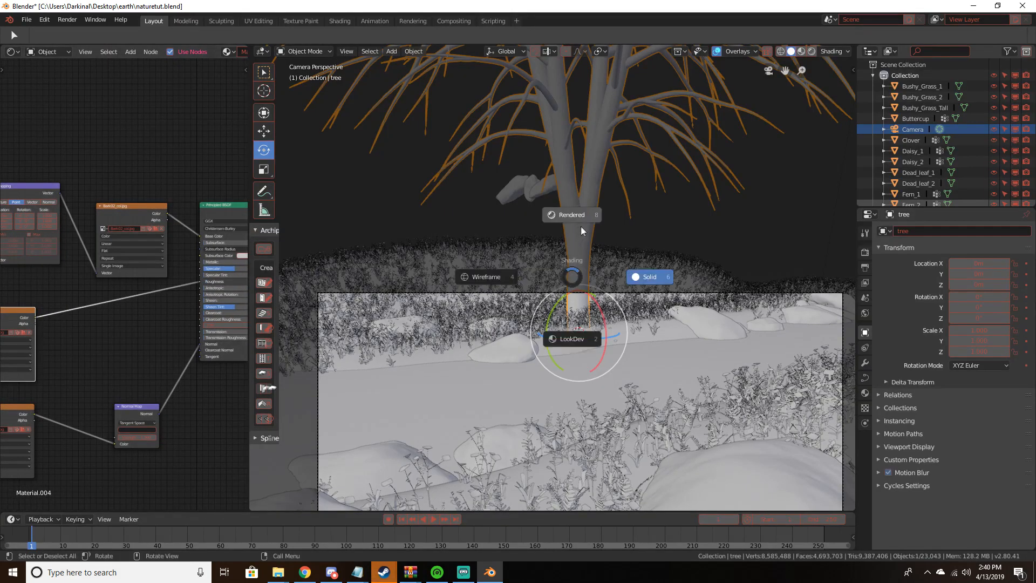
click(618, 218)
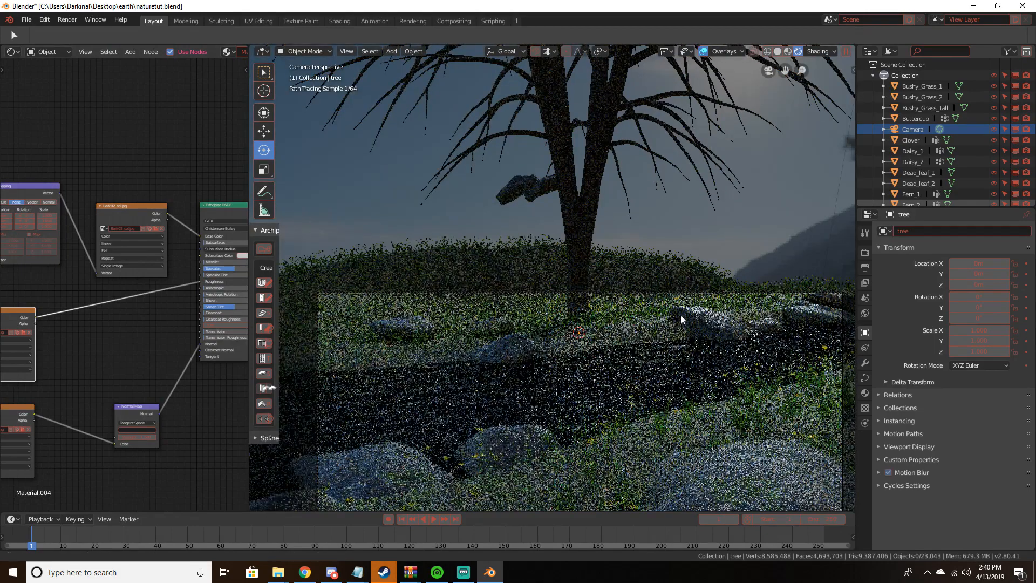
shift+middle_drag(677, 289, 670, 243)
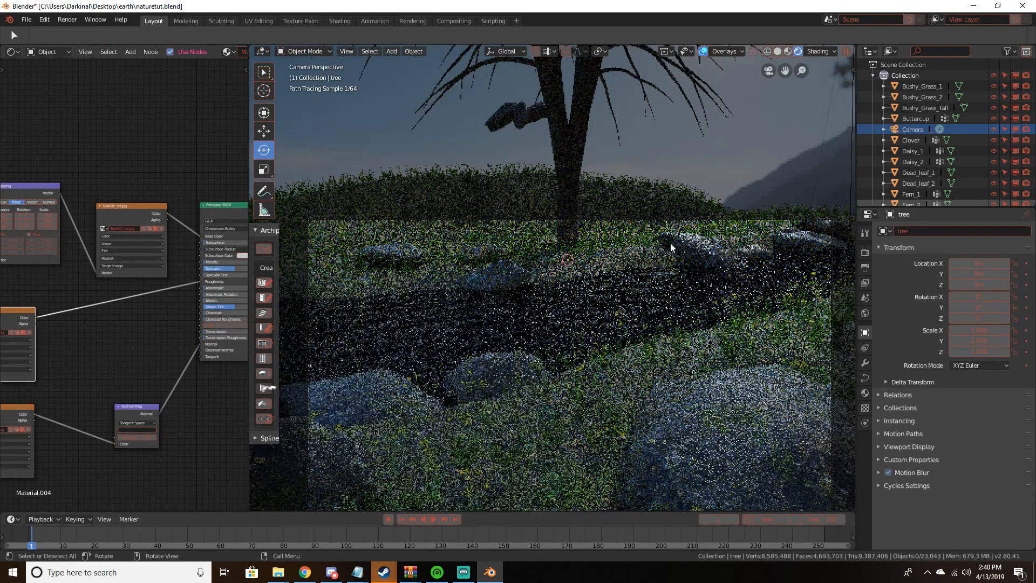
click(566, 161)
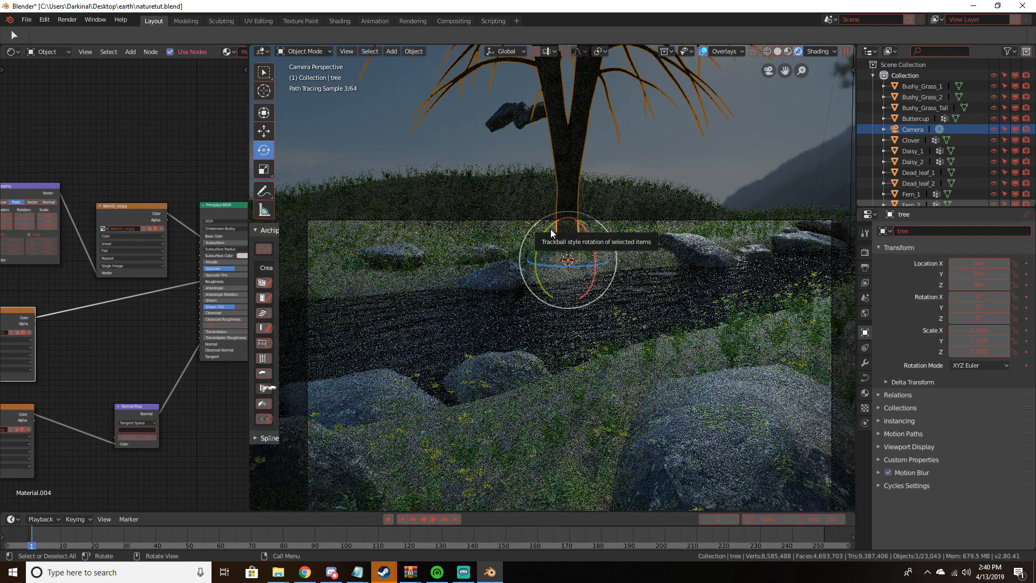
key(alt+a)
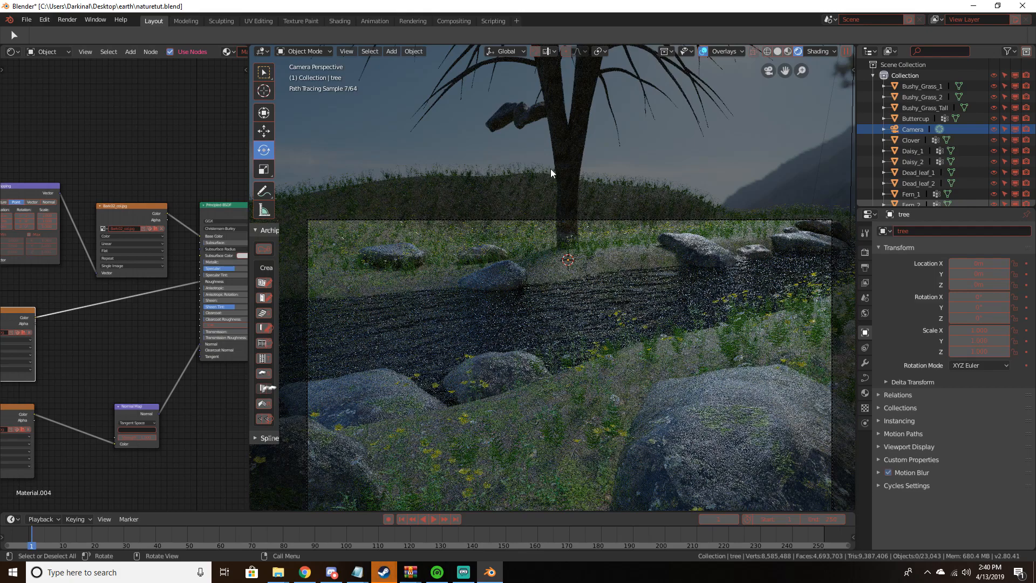
Return to Solid shading outside the camera view, then select the Sun lamp and rotate it to change the light direction
key(z)
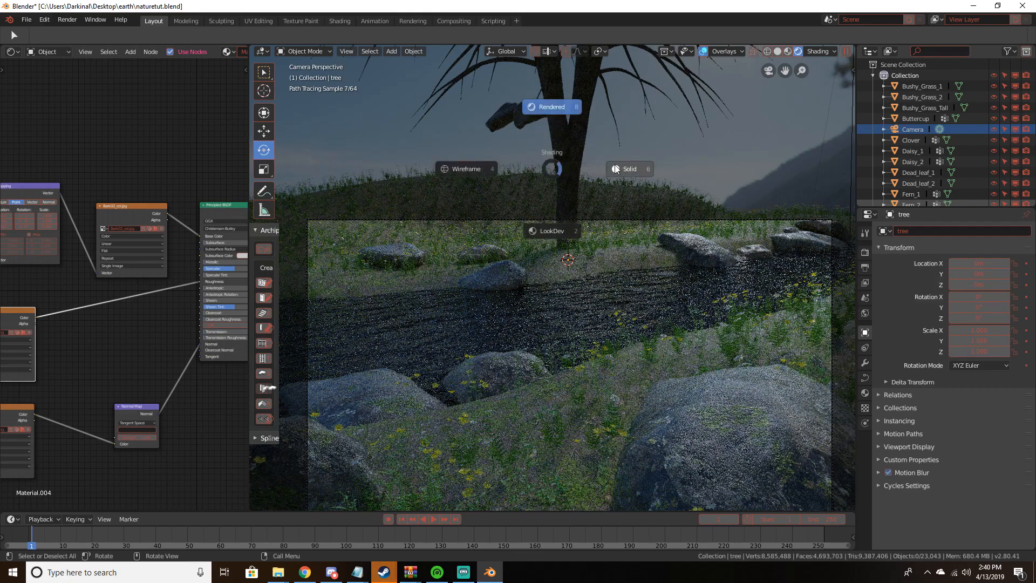
click(647, 160)
key(KP_0)
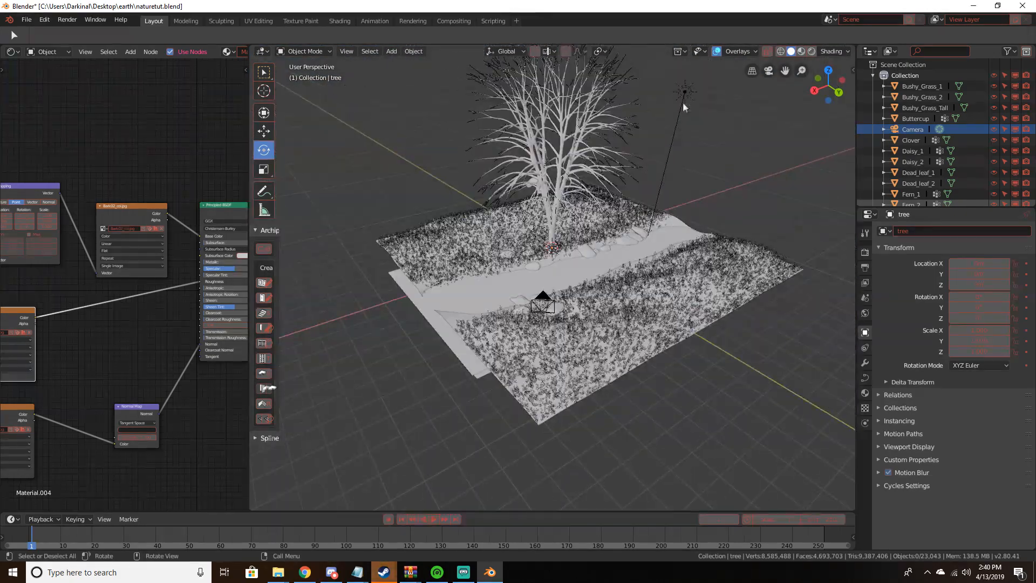
click(683, 101)
middle_drag(683, 102, 623, 115)
scroll(624, 115, down, 3)
drag(667, 231, 652, 232)
middle_drag(653, 232, 651, 231)
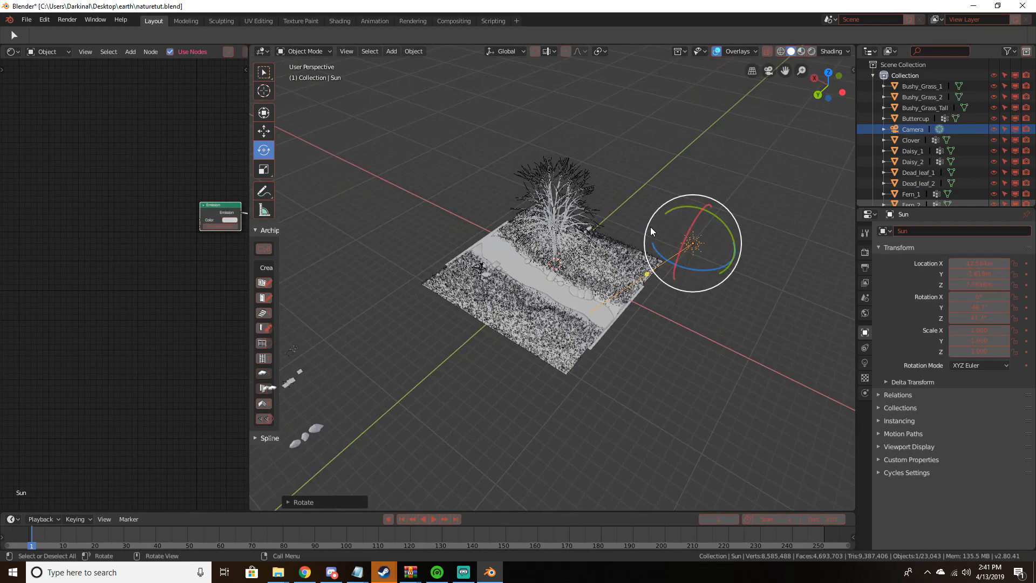
Check the adjusted sunlight in Rendered shading through the camera
key(KP_0)
key(z)
click(609, 183)
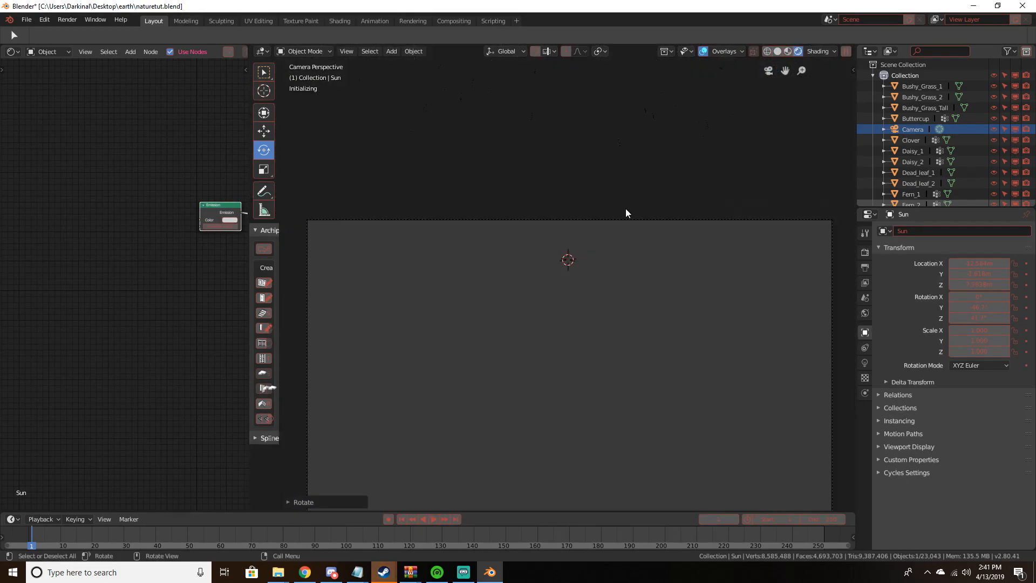
scroll(625, 208, down, 1)
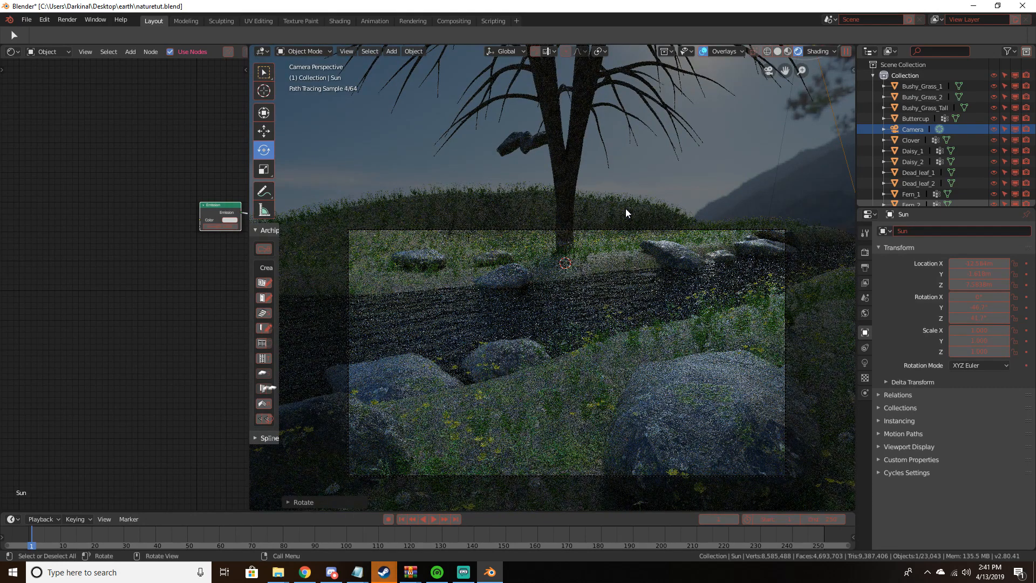
Select the river plane and shift its ColorRamp's black stop toward the dark end of the gradient
click(446, 328)
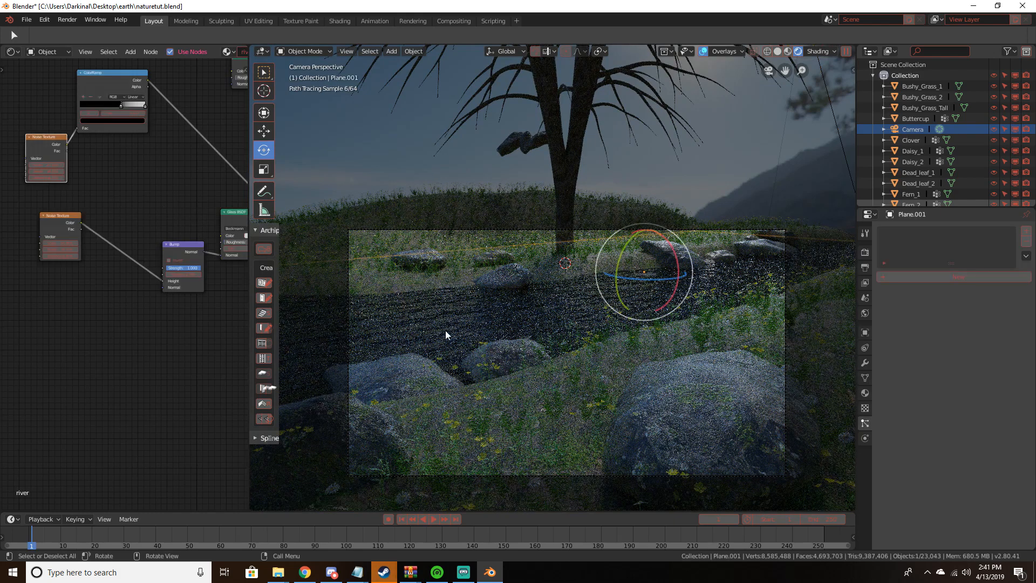
middle_drag(146, 175, 98, 285)
scroll(98, 281, up, 4)
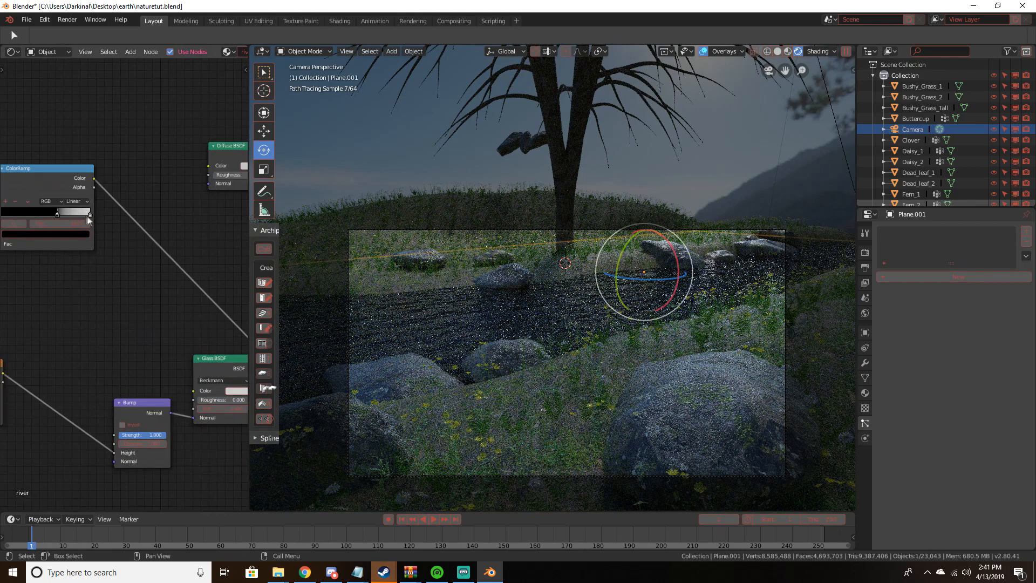
drag(57, 214, 40, 215)
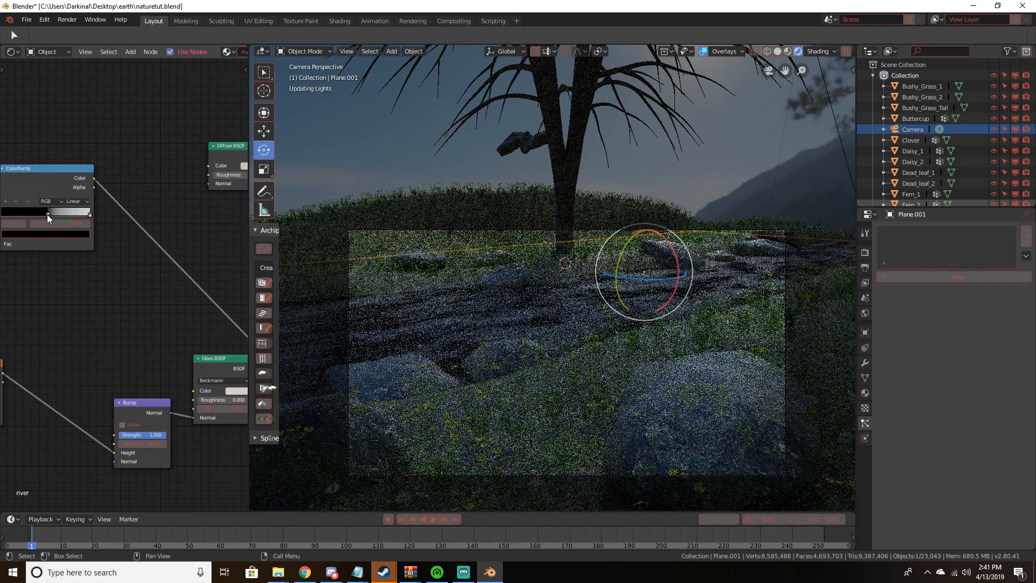
click(47, 215)
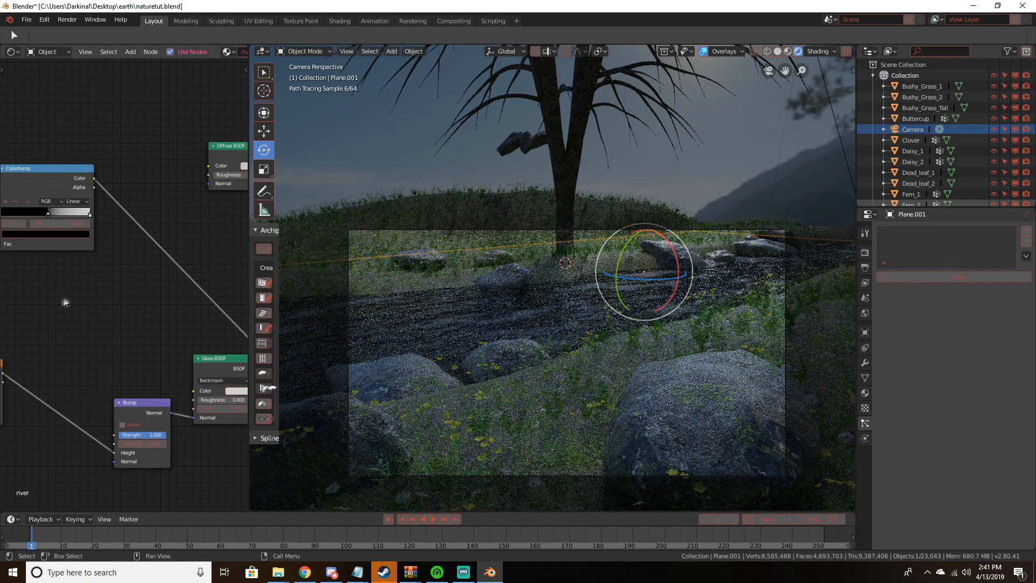
Change the scale of the Noise Texture feeding the river's ColorRamp
middle_drag(66, 302, 207, 342)
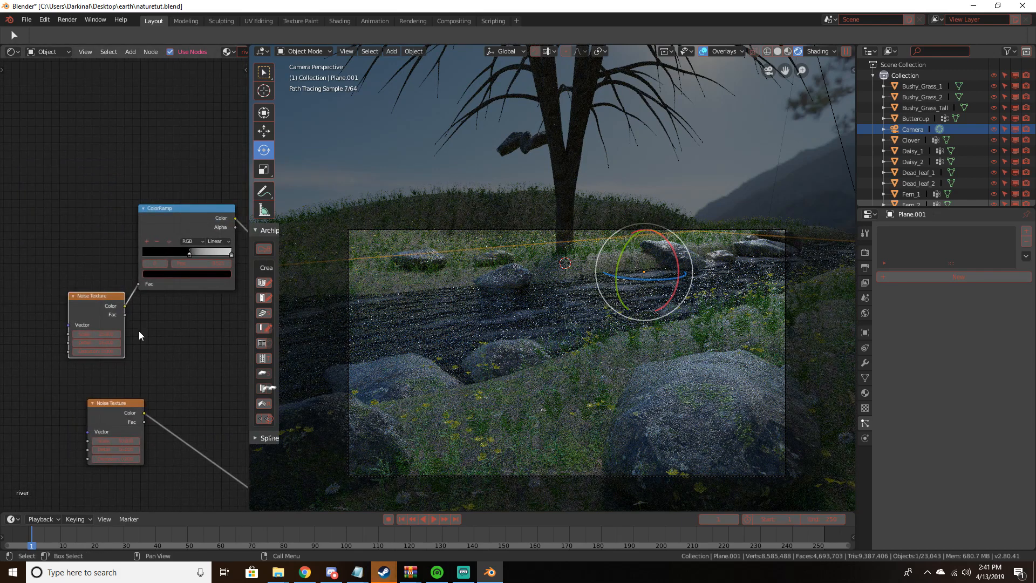
click(102, 334)
key(Return)
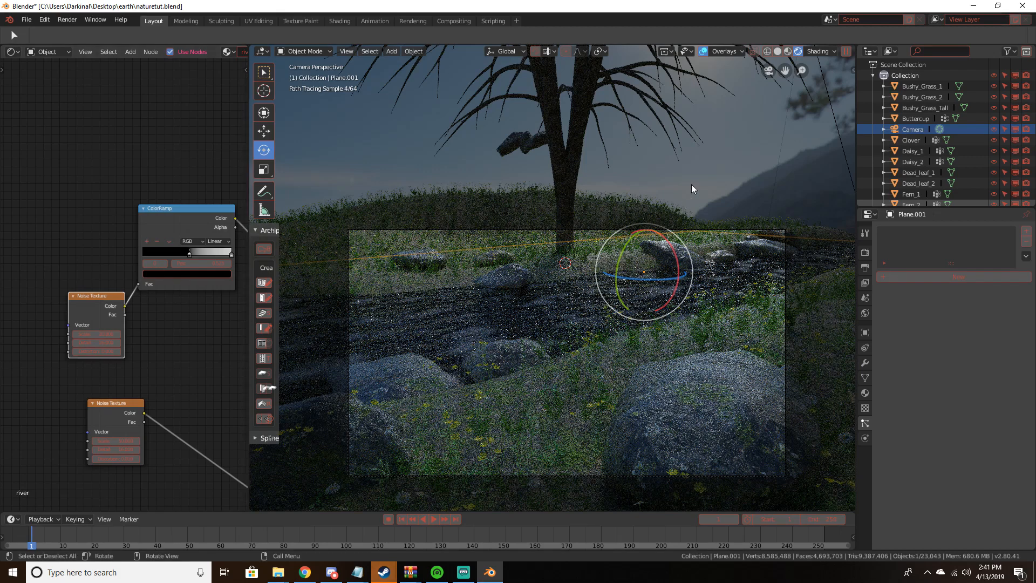
Deselect everything and set the World background strength to 0.8
key(a)
key(alt+a)
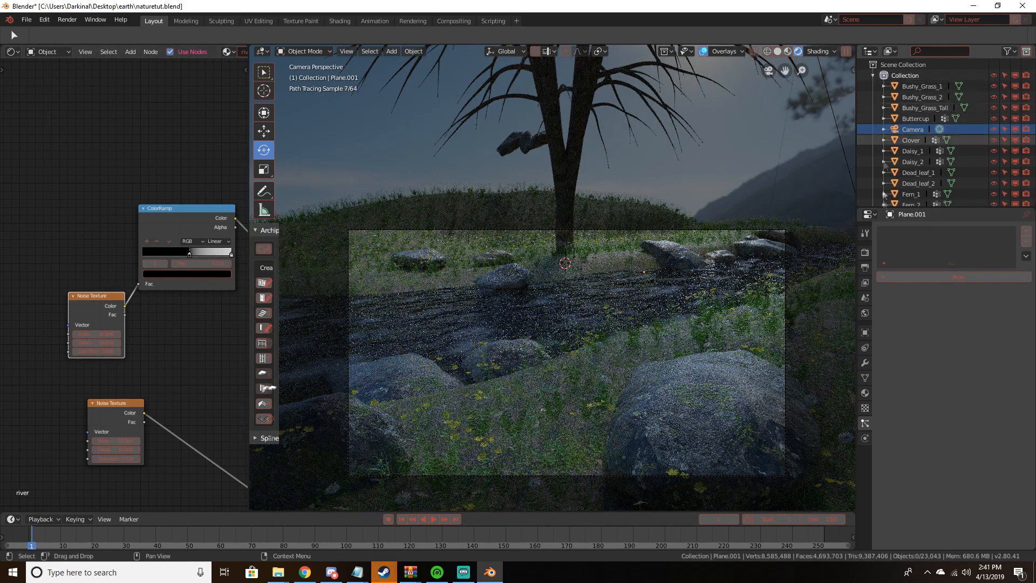
click(865, 313)
click(979, 409)
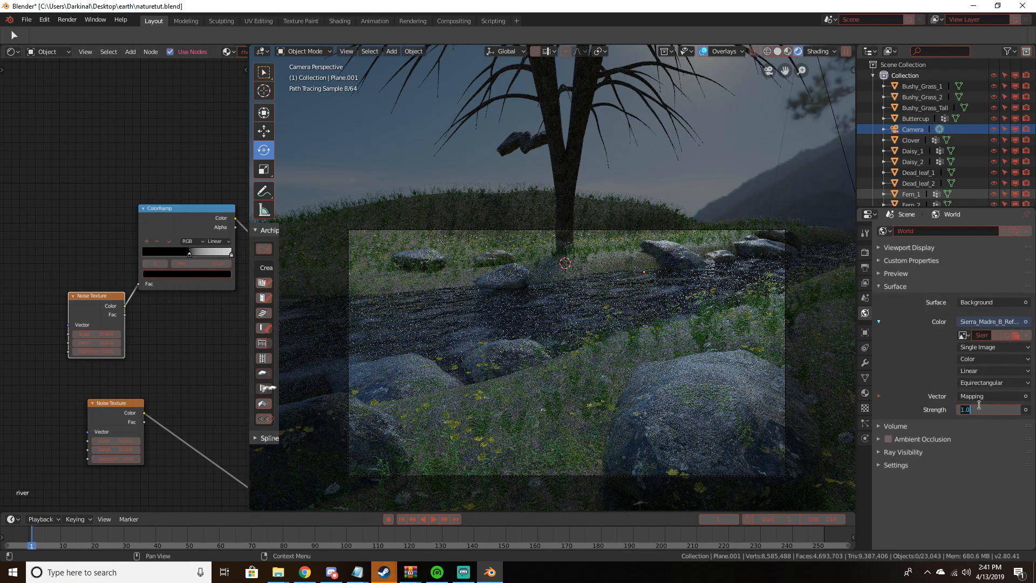
text(800)
key(Return)
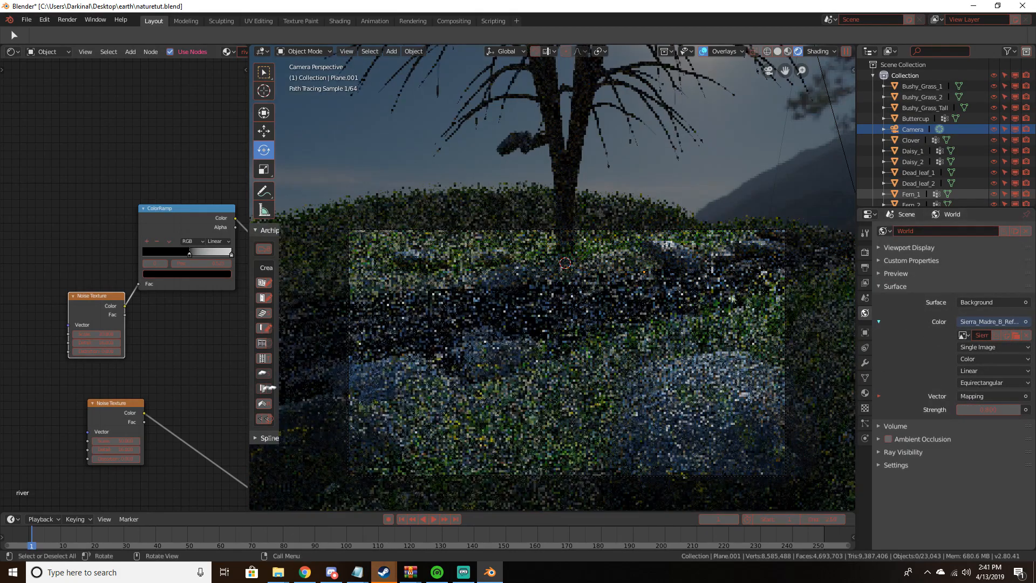
Inspect the scene's lighting in the rendered camera view, then return the viewport to Solid shading
scroll(704, 282, down, 1)
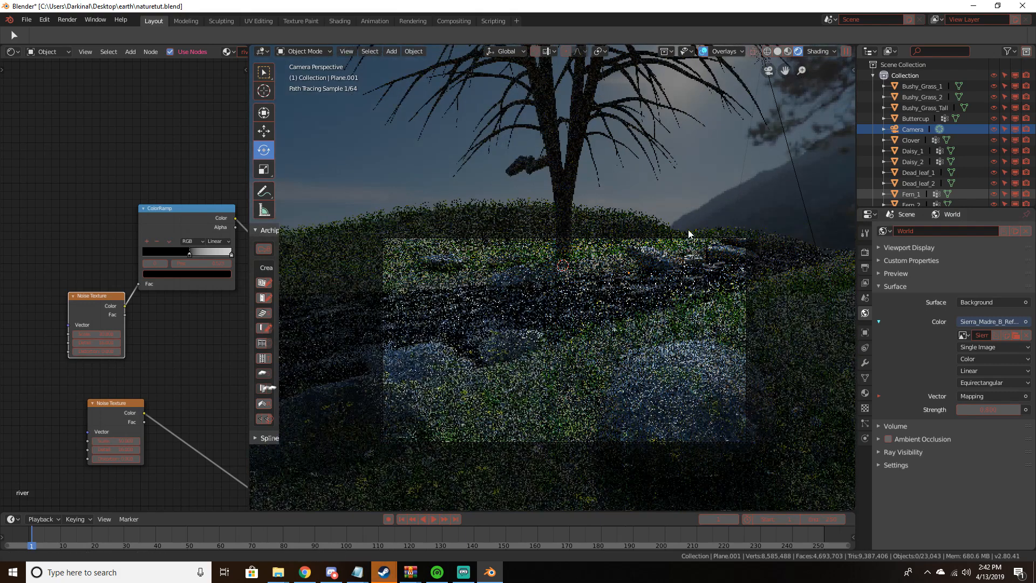
shift+middle_drag(688, 231, 688, 227)
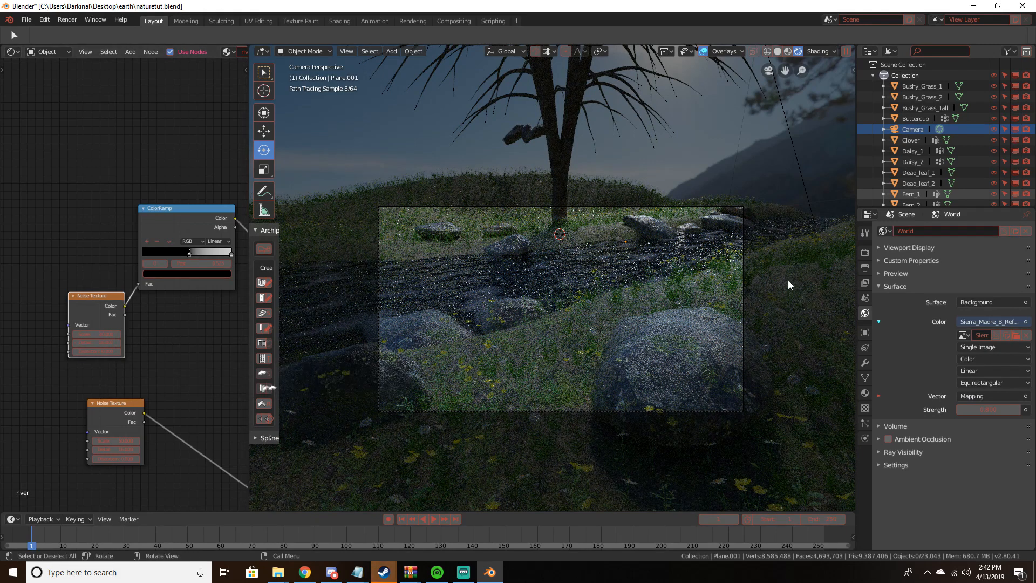
key(z)
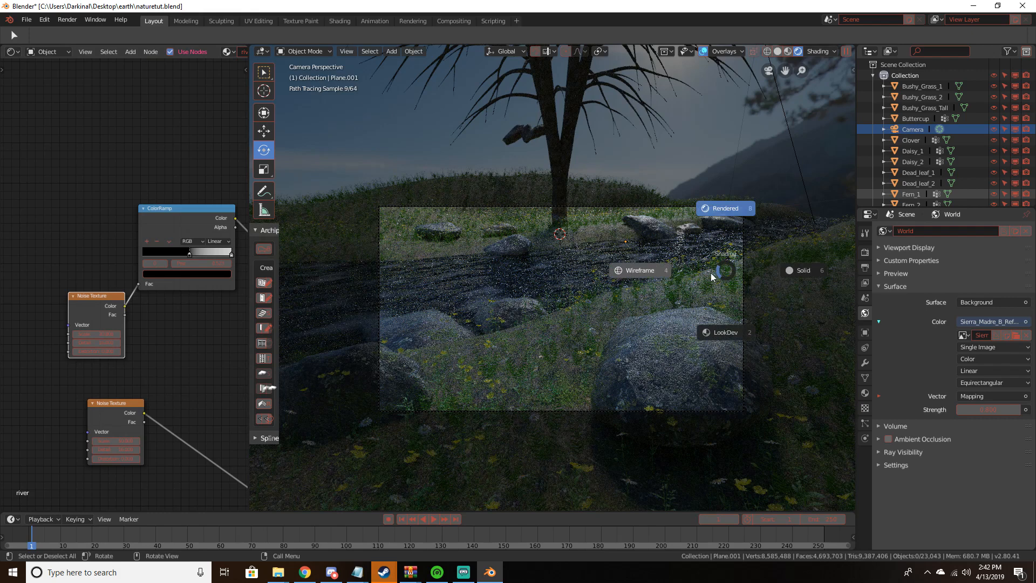
click(784, 274)
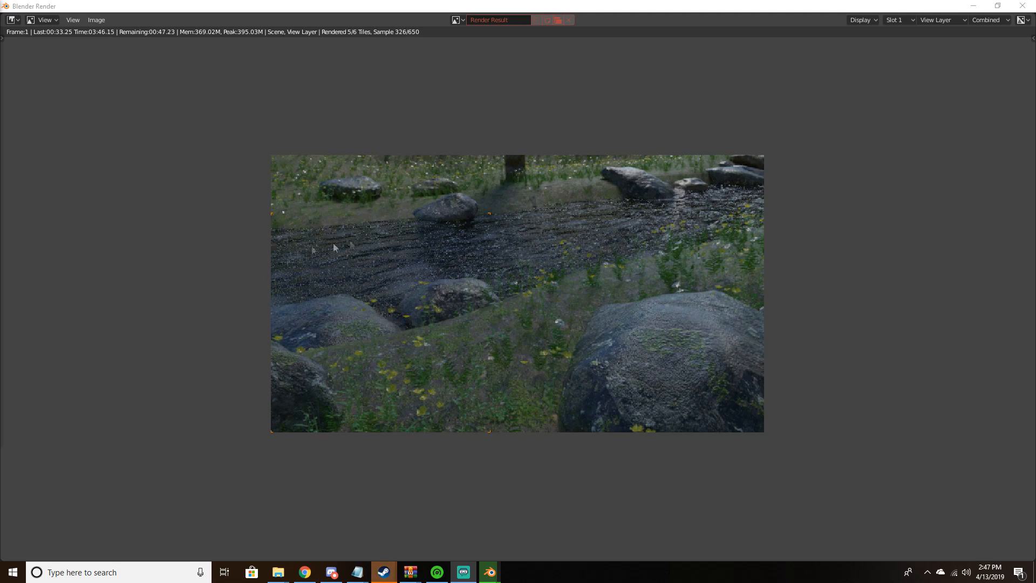
Put the render window aside, select the Sun lamp and open its light strength setting
click(971, 6)
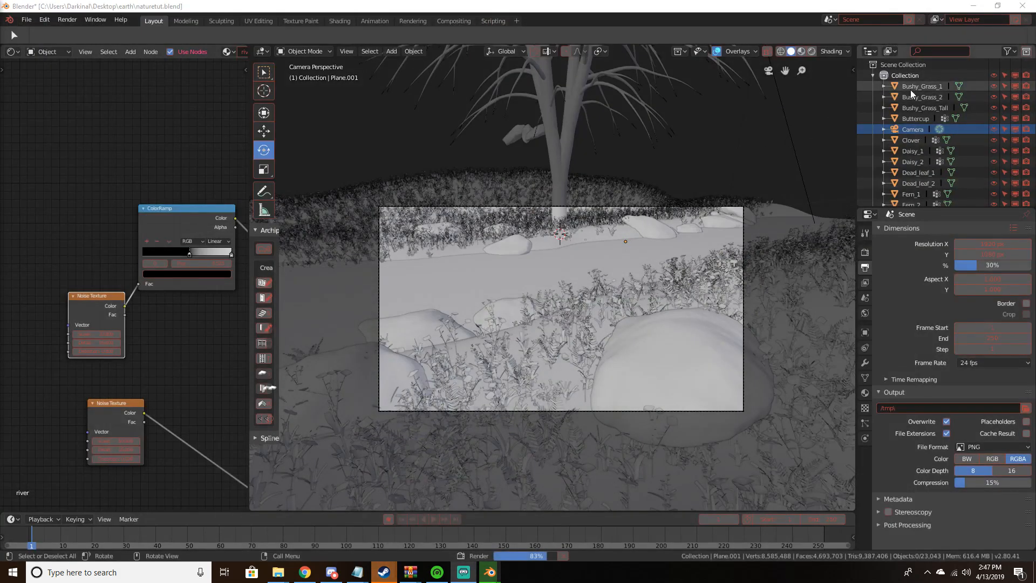
scroll(915, 132, down, 10)
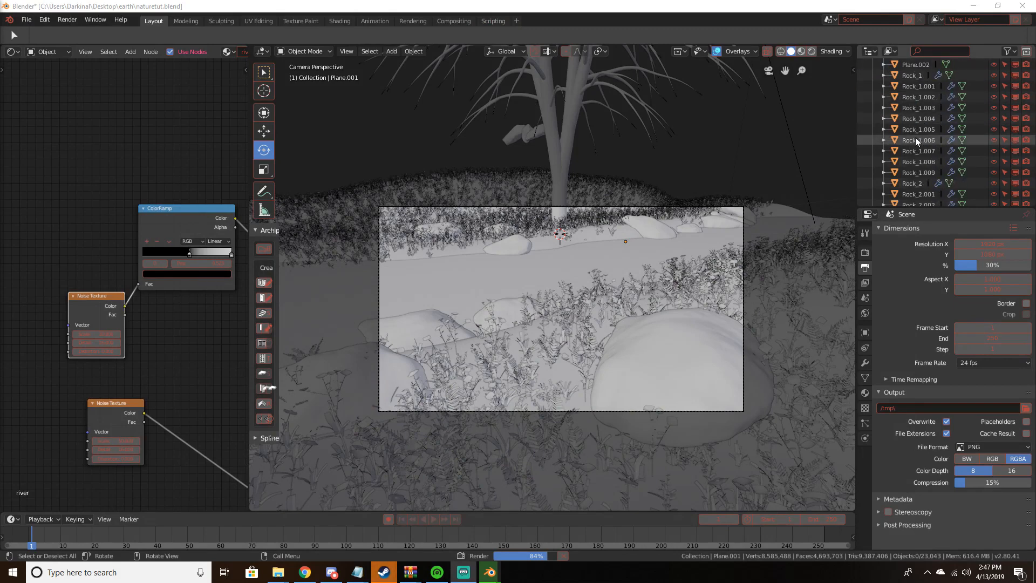
scroll(915, 140, down, 5)
click(907, 163)
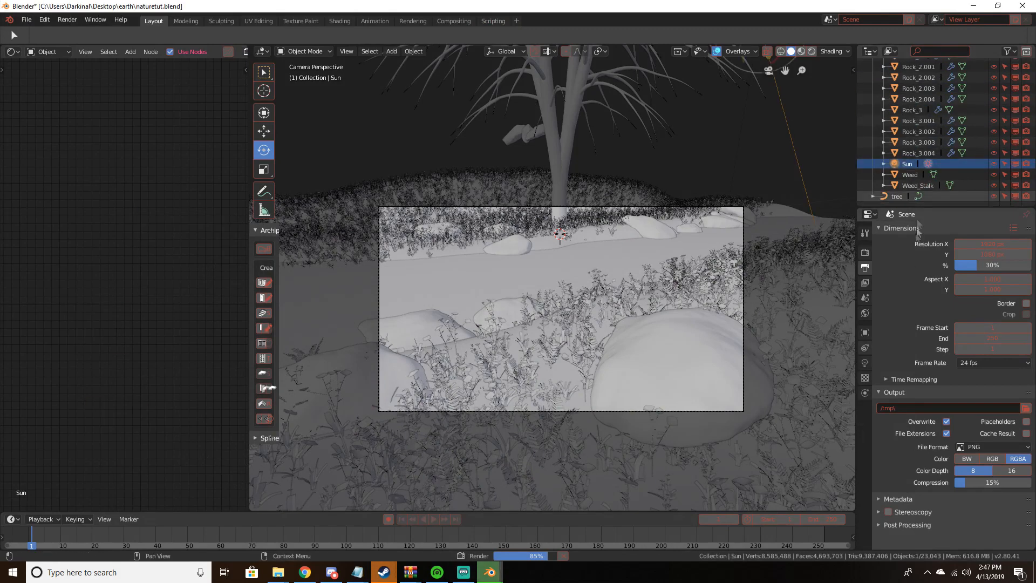
click(864, 363)
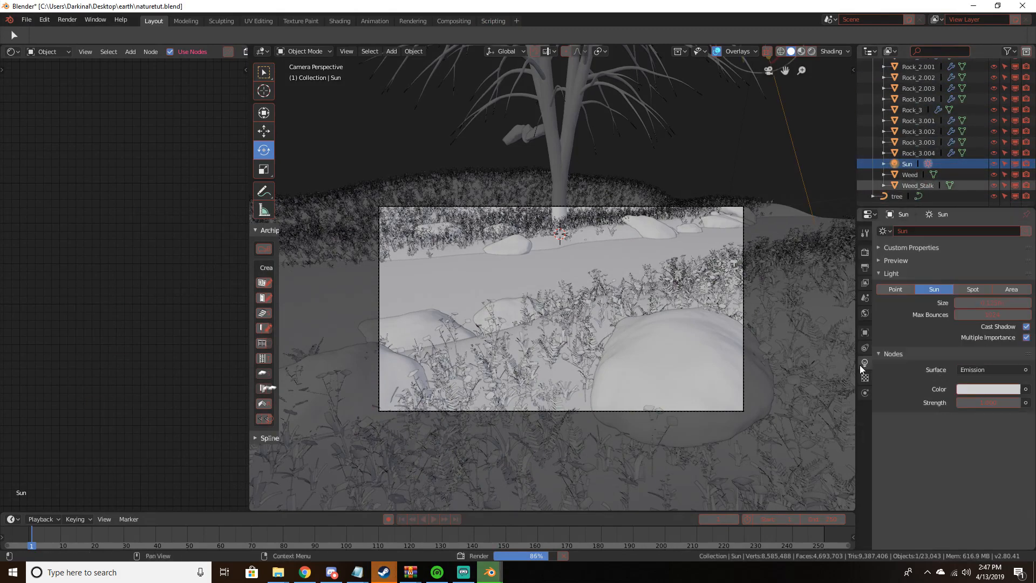
click(977, 401)
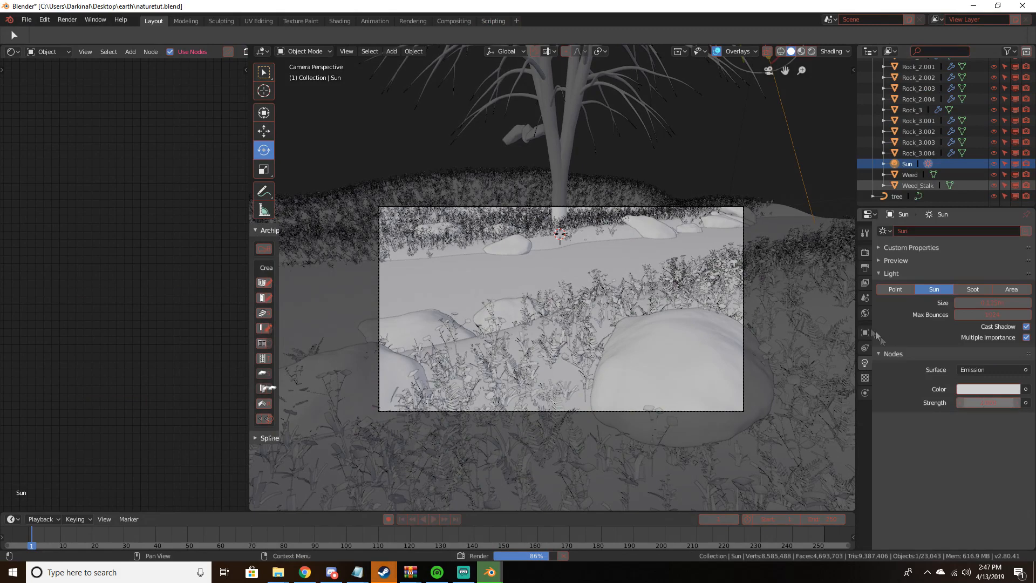
Set the World background strength to 1
click(865, 315)
click(988, 405)
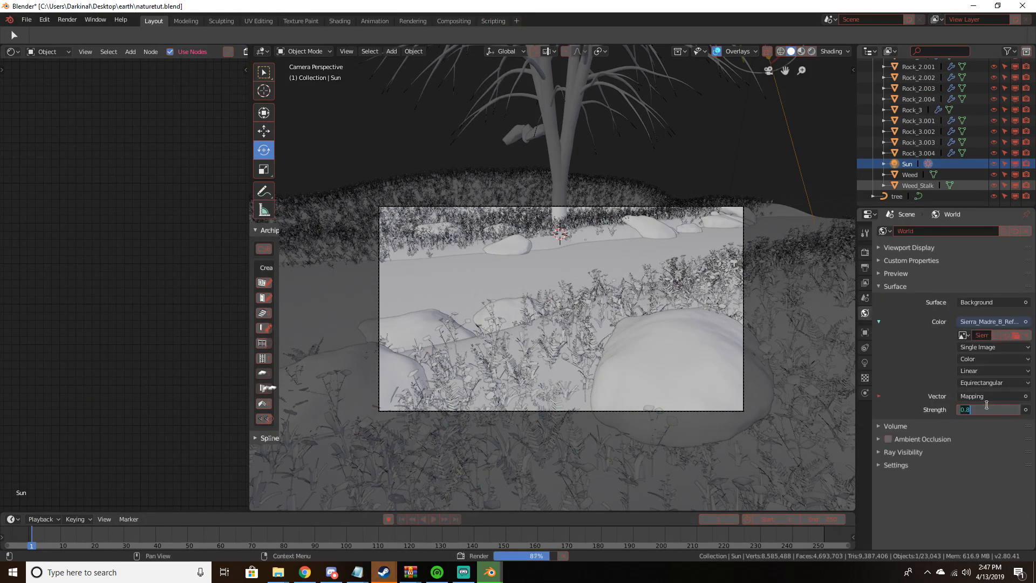
text(1)
key(Return)
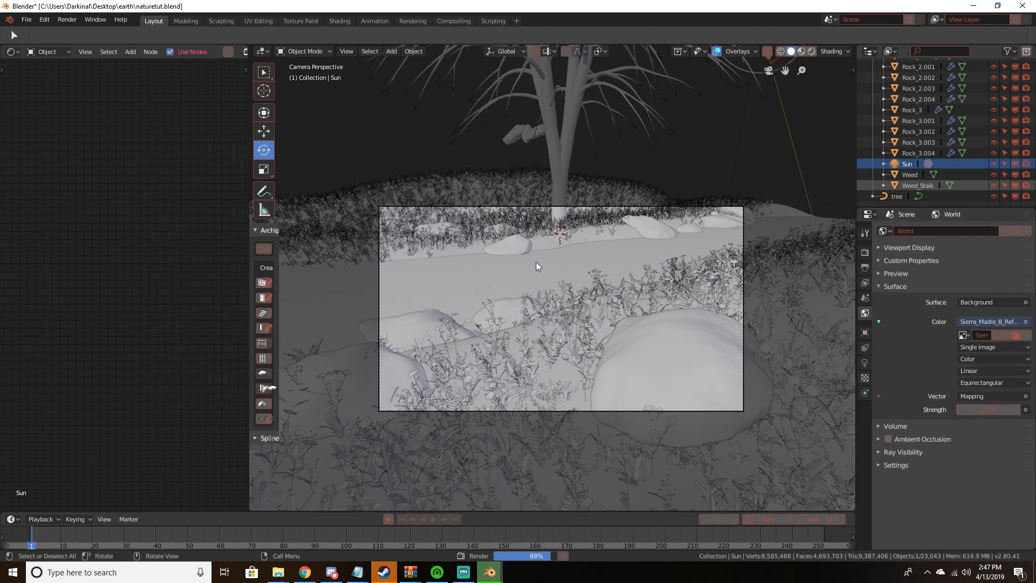
Select a rock on the far bank, leave the camera view for an overview of the river, and save the file
click(507, 249)
middle_drag(567, 243, 636, 275)
scroll(636, 269, down, 4)
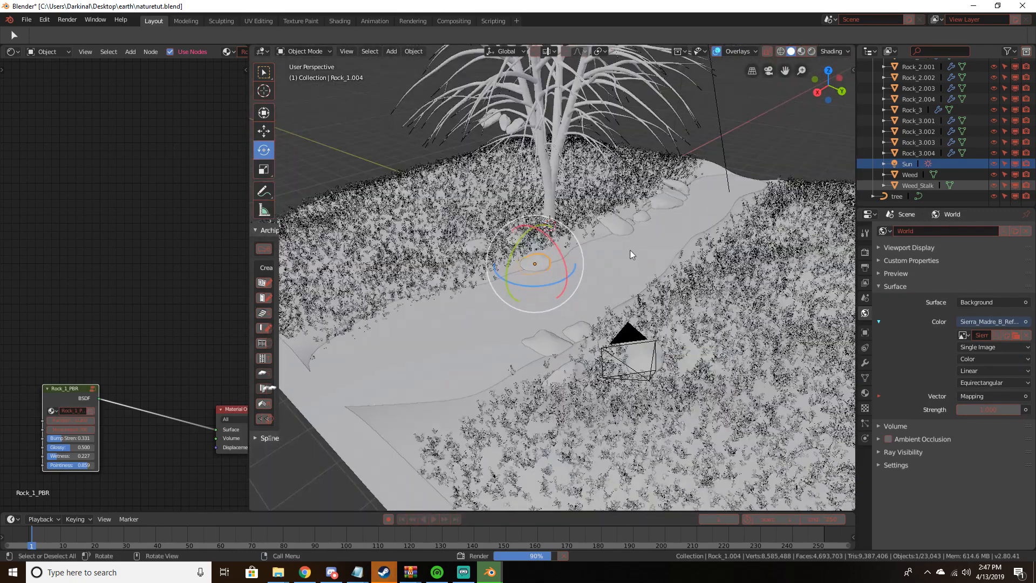
key(ctrl+s)
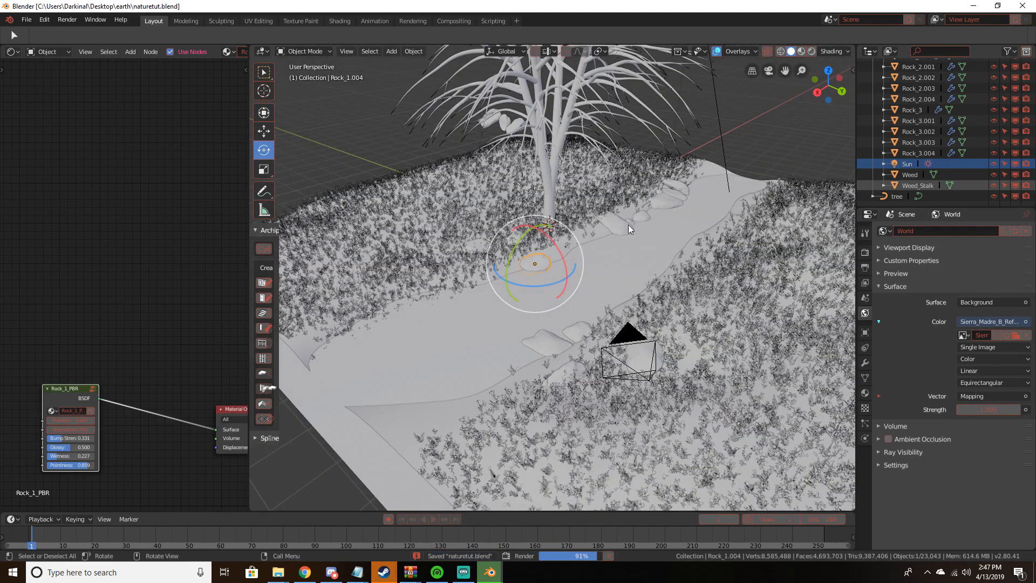
Duplicate the large rock on the far bank near the tree and move the copy along the river past the other rocks
click(616, 231)
middle_drag(613, 228, 602, 226)
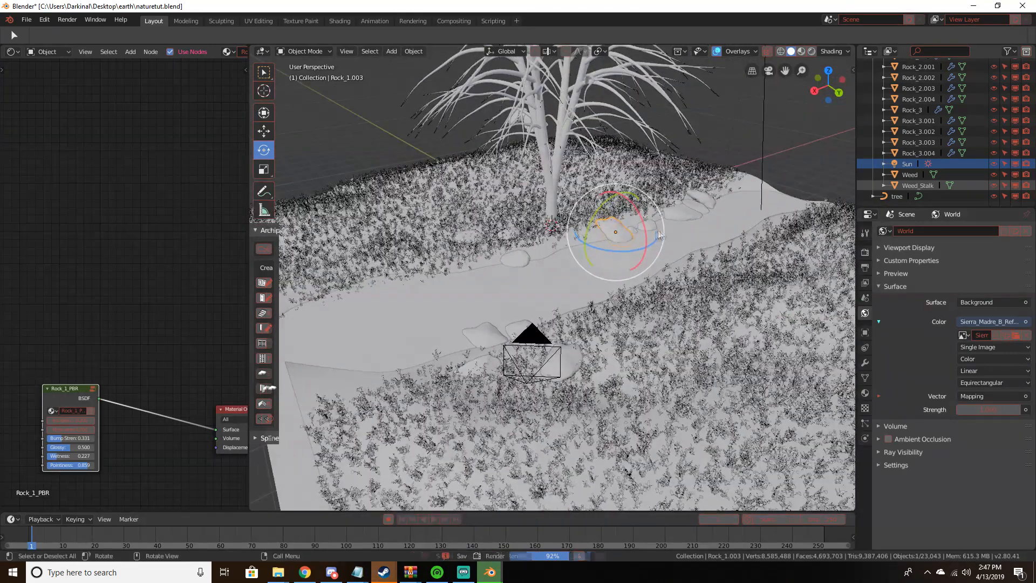
key(shift+d)
key(Escape)
key(g)
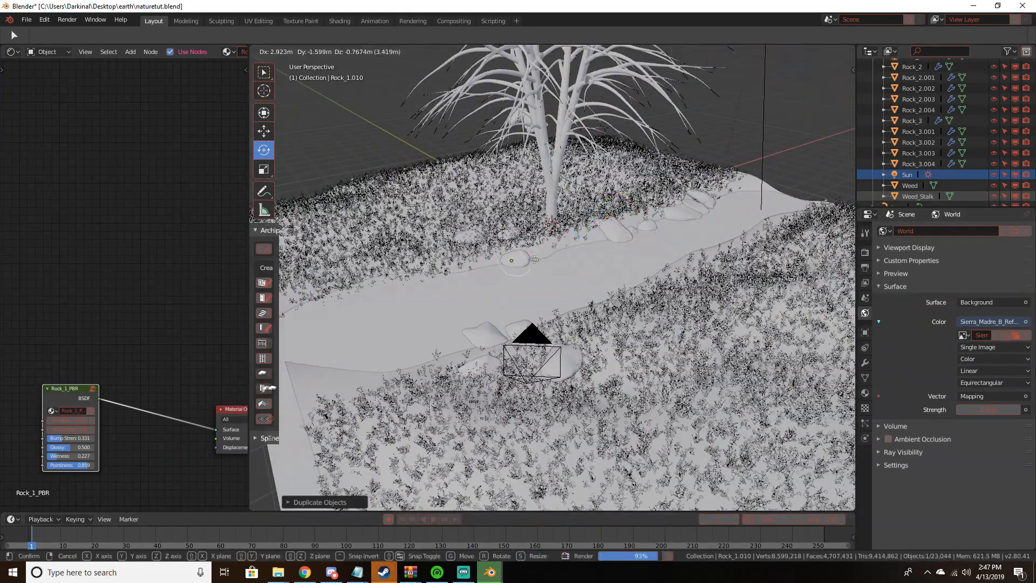
click(518, 261)
middle_drag(533, 244, 331, 185)
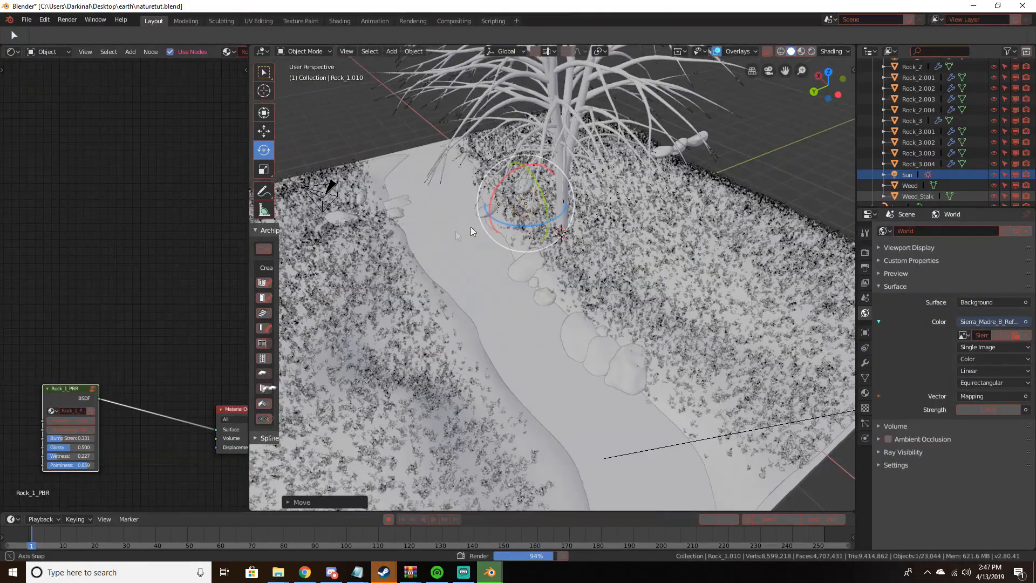
key(g)
click(537, 182)
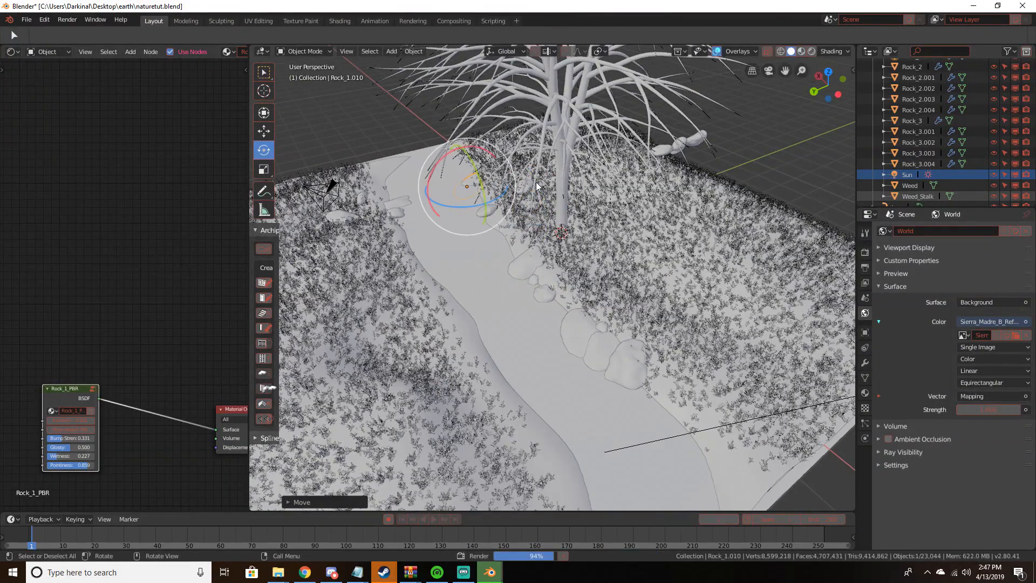
Reposition the copied rock at the camera frame's edge and rotate it freely with the trackball rotation
key(KP_0)
key(g)
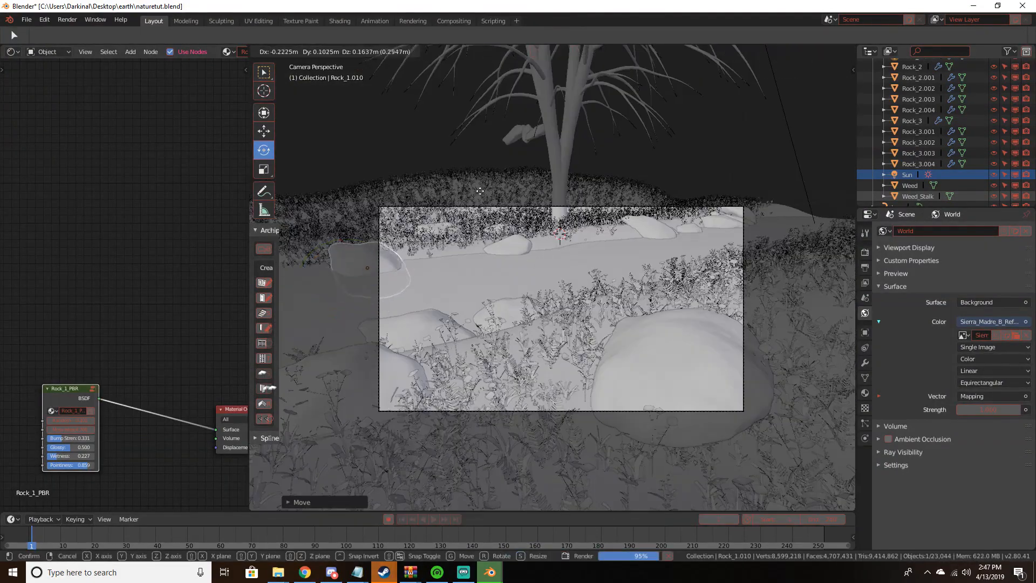
click(490, 192)
key(r)
key(r)
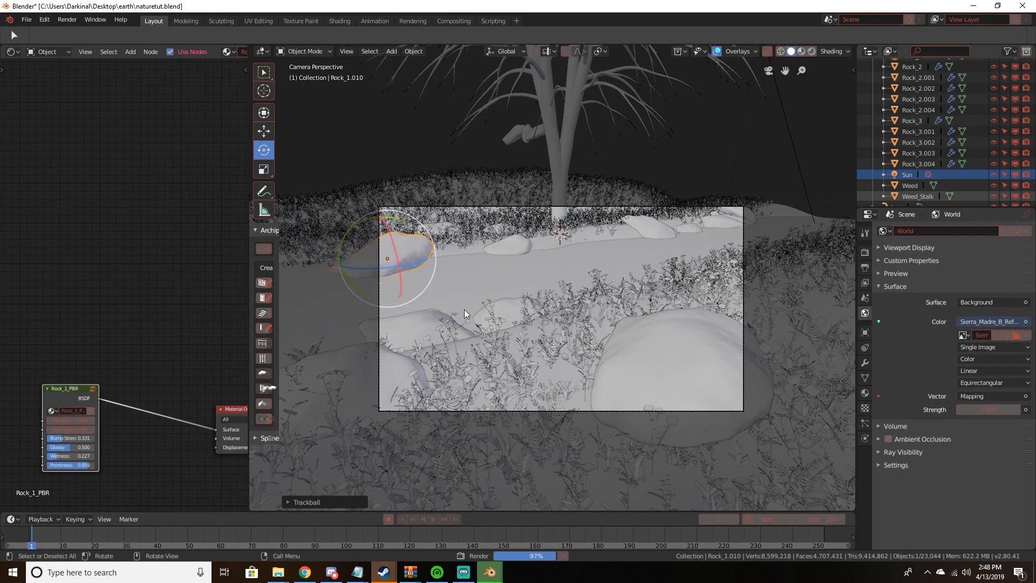
click(469, 260)
Lower the rotated rock and shift it so it sits on the far bank at the water's edge
key(g)
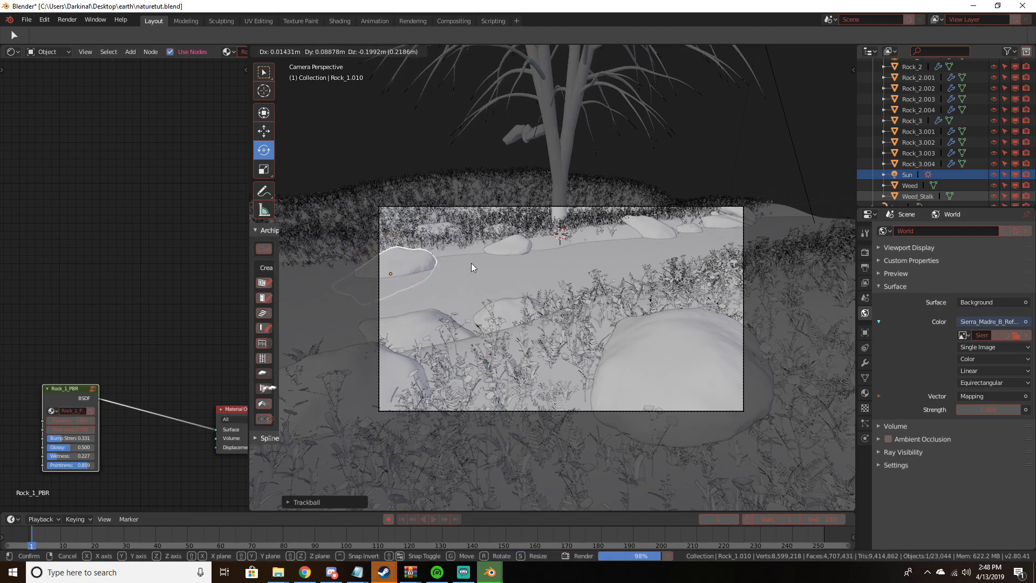
click(471, 263)
middle_drag(471, 263, 546, 298)
key(g)
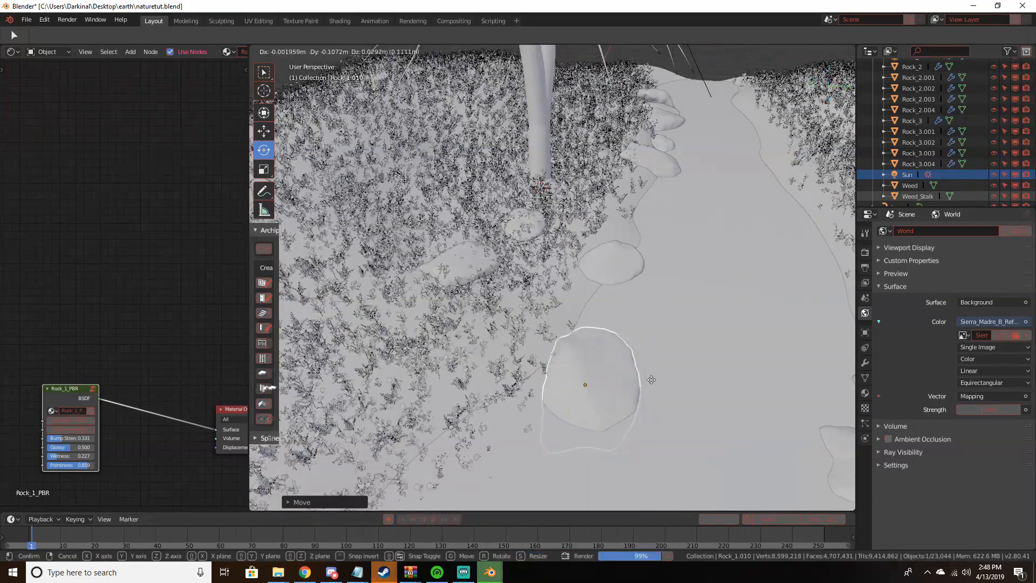
click(635, 367)
key(g)
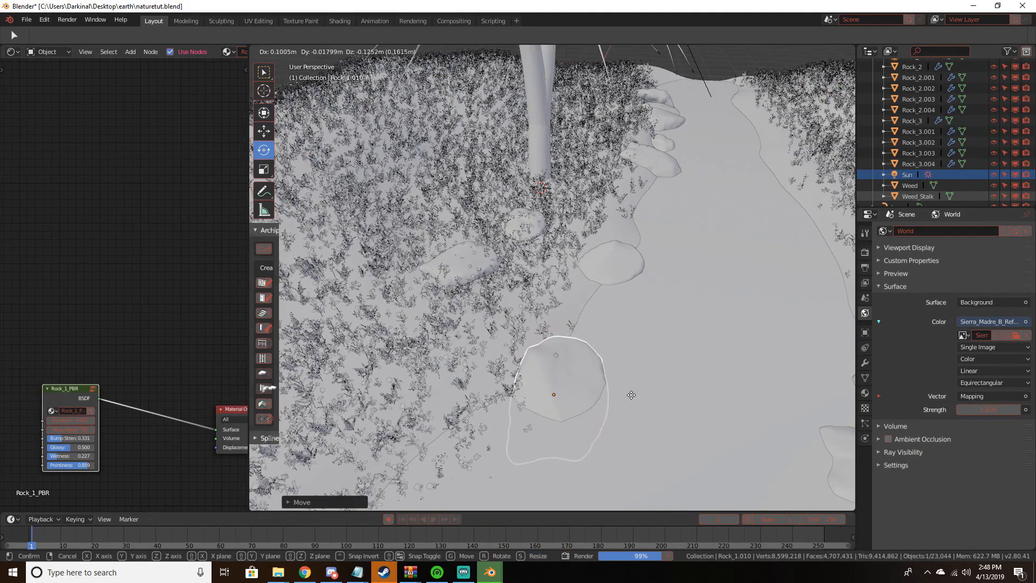
click(632, 391)
Duplicate the small rock on the far bank and place the copy between the new large rock and its neighbour
middle_drag(631, 392, 537, 386)
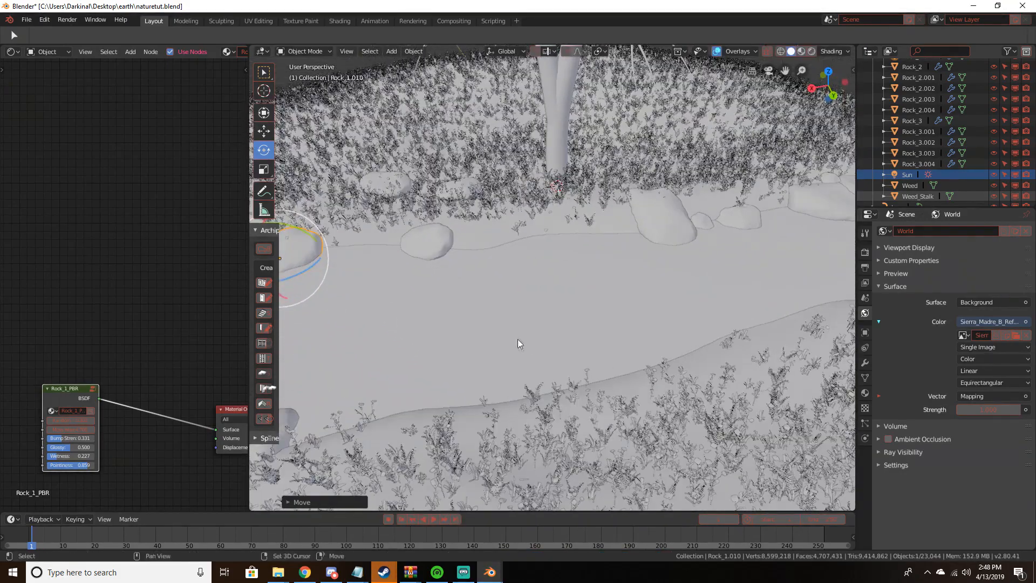
shift+middle_drag(513, 336, 564, 358)
click(527, 208)
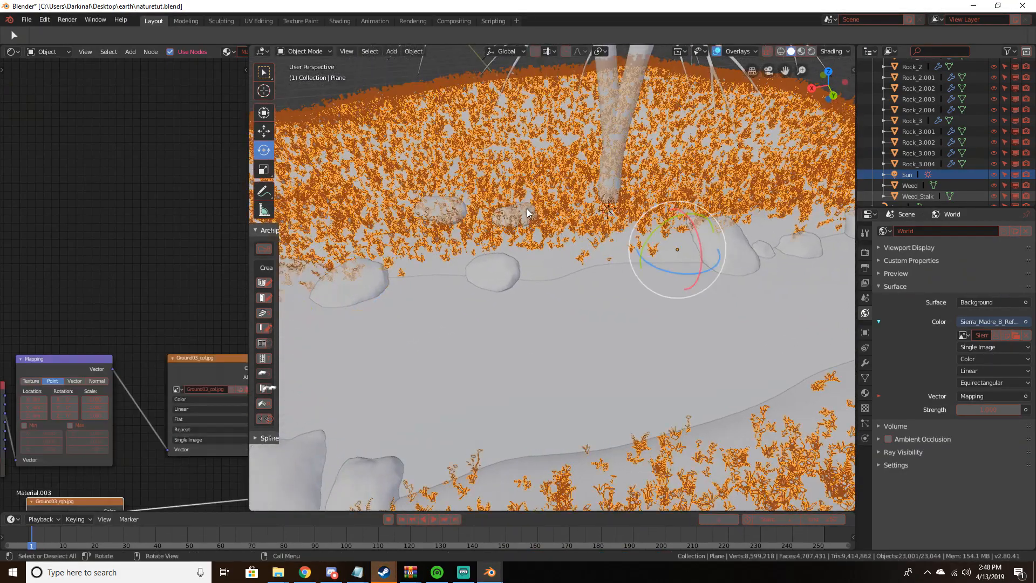
click(526, 210)
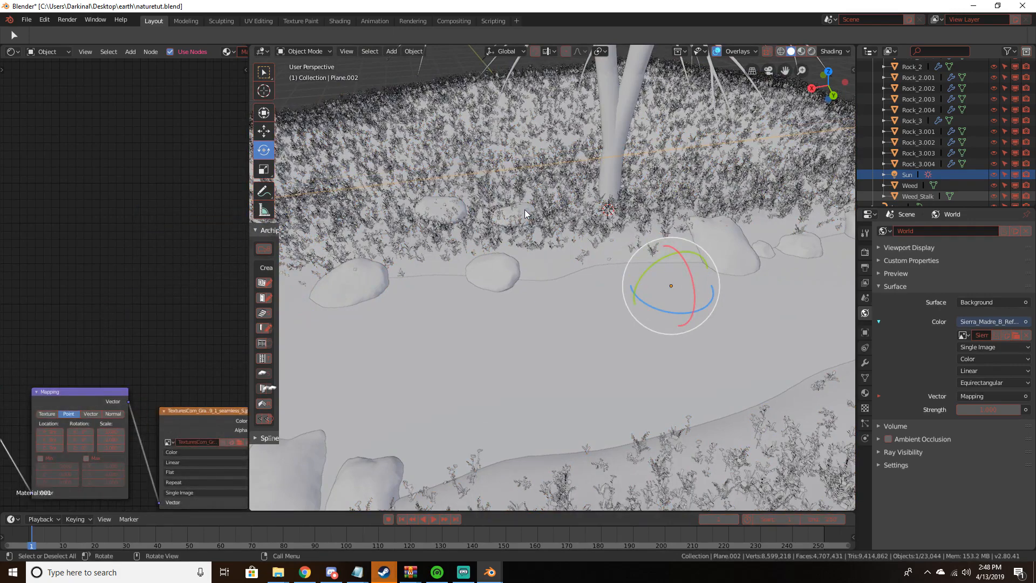
click(762, 249)
key(shift+d)
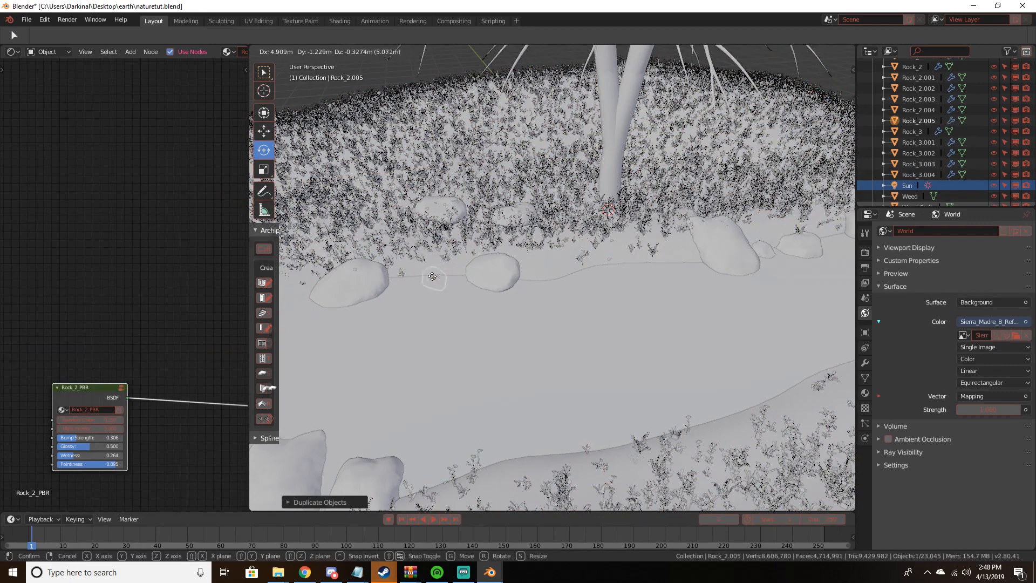
click(414, 276)
Adjust the small rock copy's position from several angles so it rests along the shoreline between the two larger rocks
middle_drag(397, 272, 342, 263)
key(g)
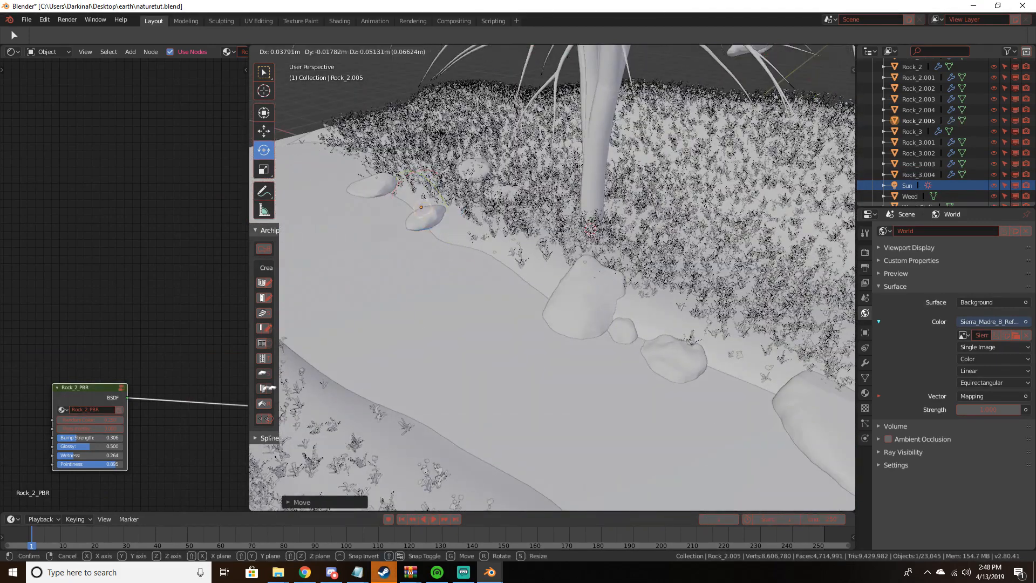
click(498, 177)
middle_drag(561, 200, 532, 266)
key(g)
click(499, 160)
key(g)
click(463, 280)
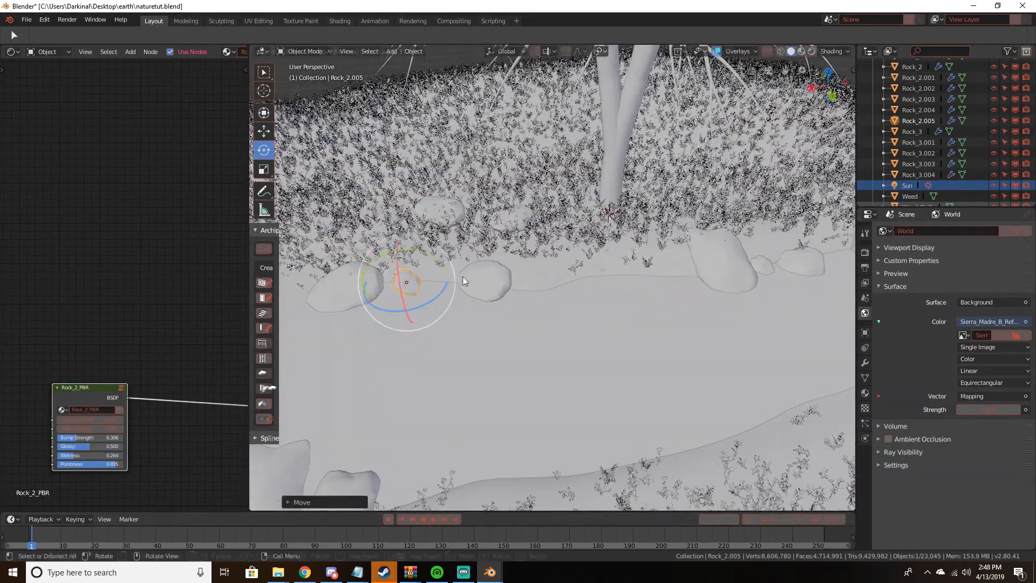
Move the small rock close beside the large rock on the bank and check its placement through the camera
middle_drag(463, 280, 567, 334)
key(g)
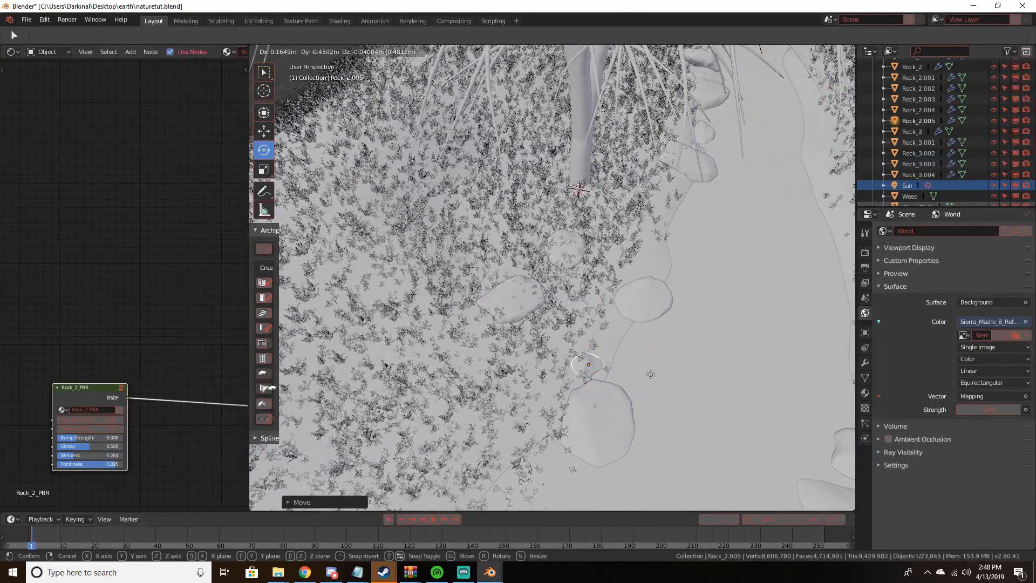
click(665, 376)
middle_drag(665, 376, 511, 308)
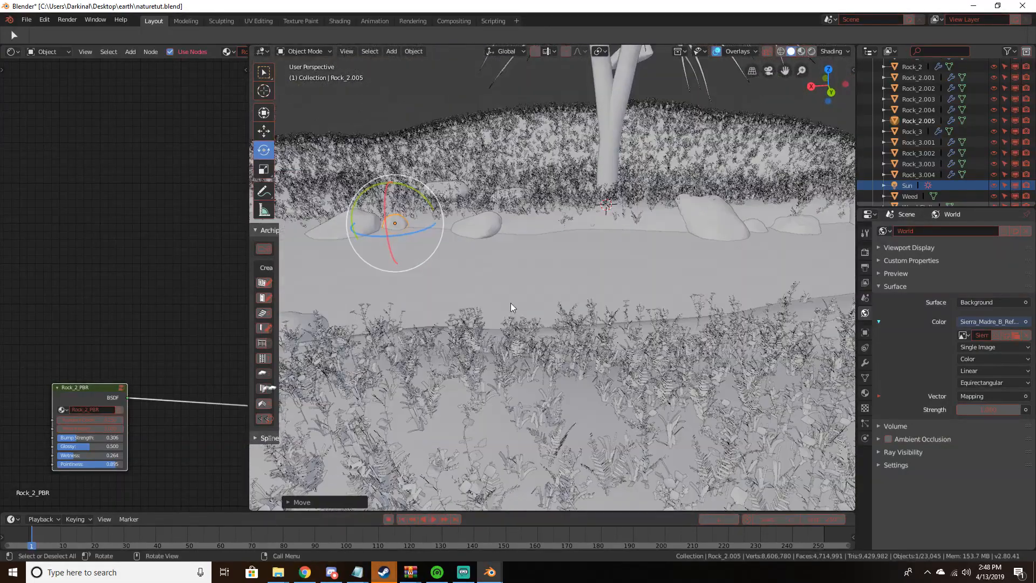
key(KP_0)
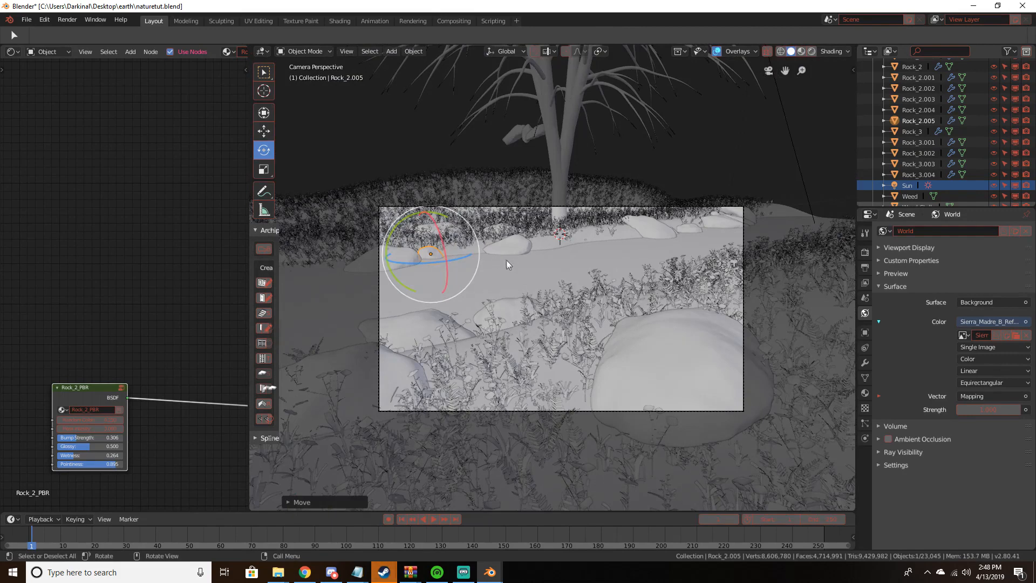
Duplicate the small rock on the far bank in place and rotate the copy freely to show a different side
key(shift+d)
click(476, 241)
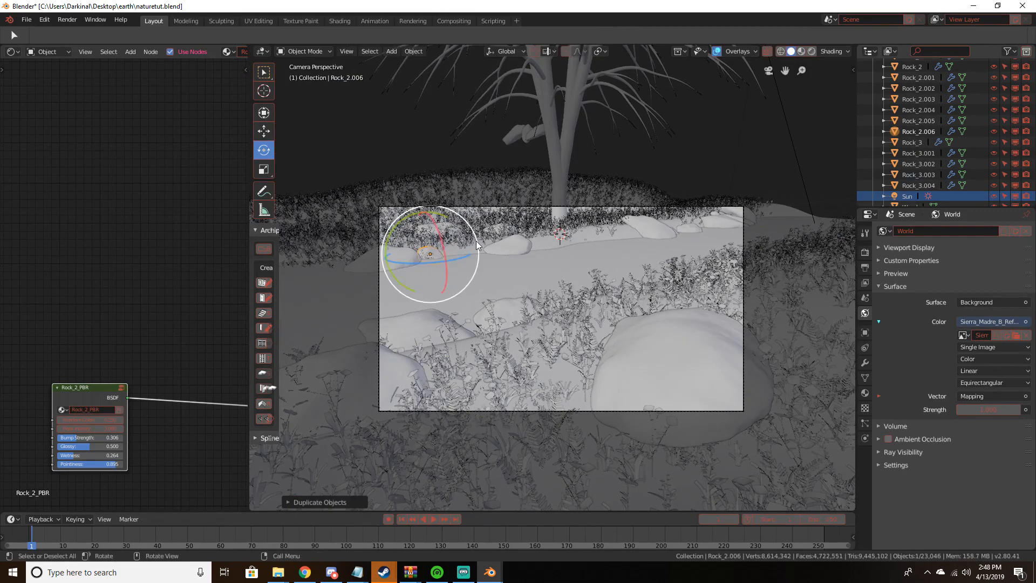
key(r)
key(r)
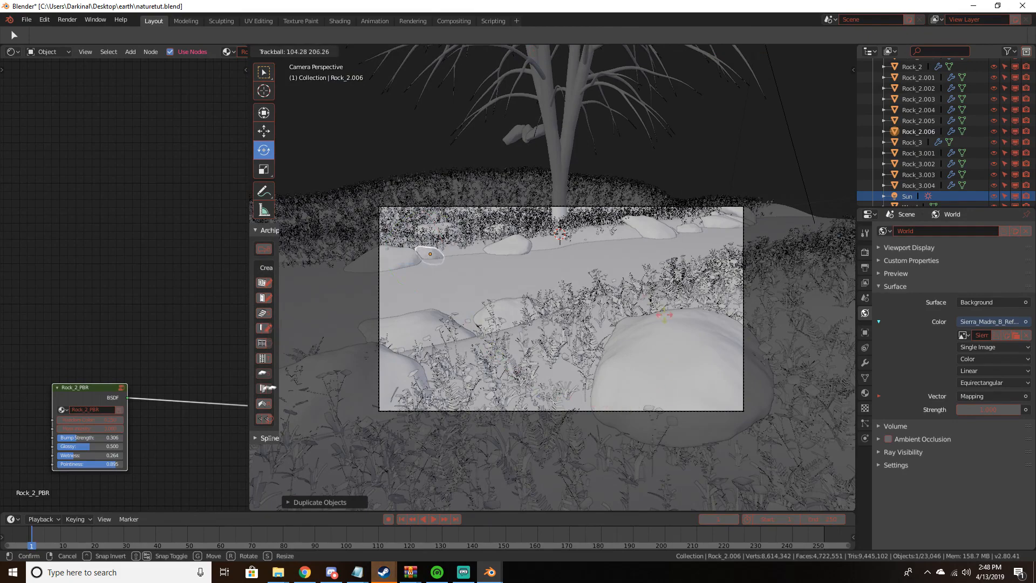
click(520, 133)
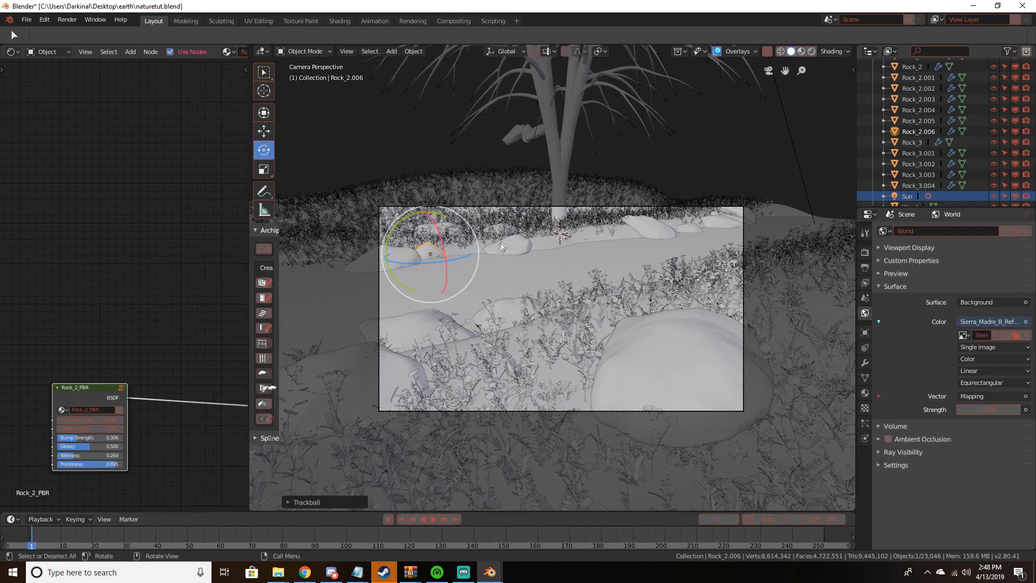
Move the rotated copy along the shoreline into the gap before the next larger rock, adjusting its position from several angles and through the camera
key(g)
click(537, 256)
middle_drag(538, 257, 639, 340)
drag(569, 325, 553, 319)
key(g)
click(557, 336)
middle_drag(559, 336, 638, 210)
key(g)
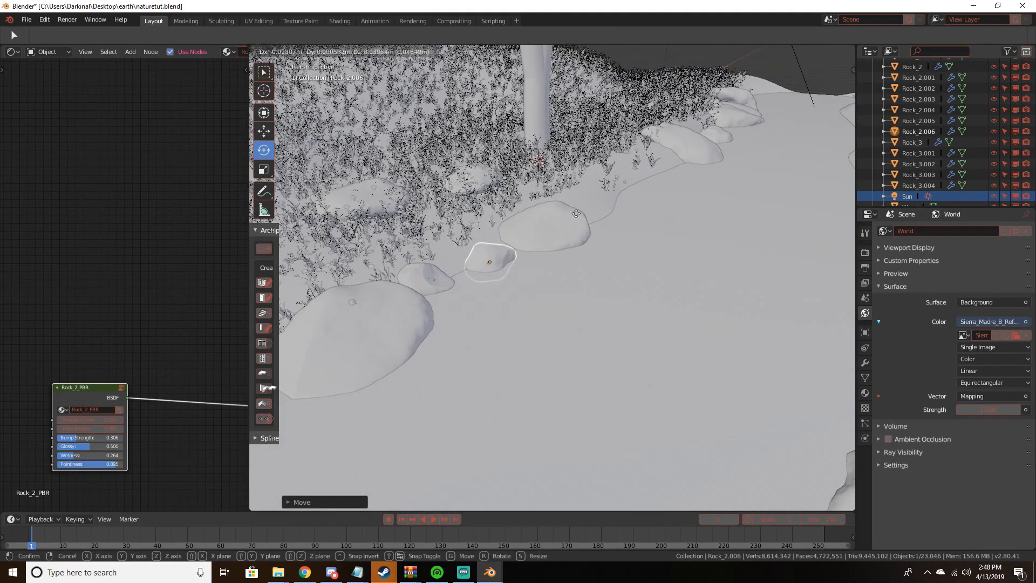
click(577, 212)
key(KP_0)
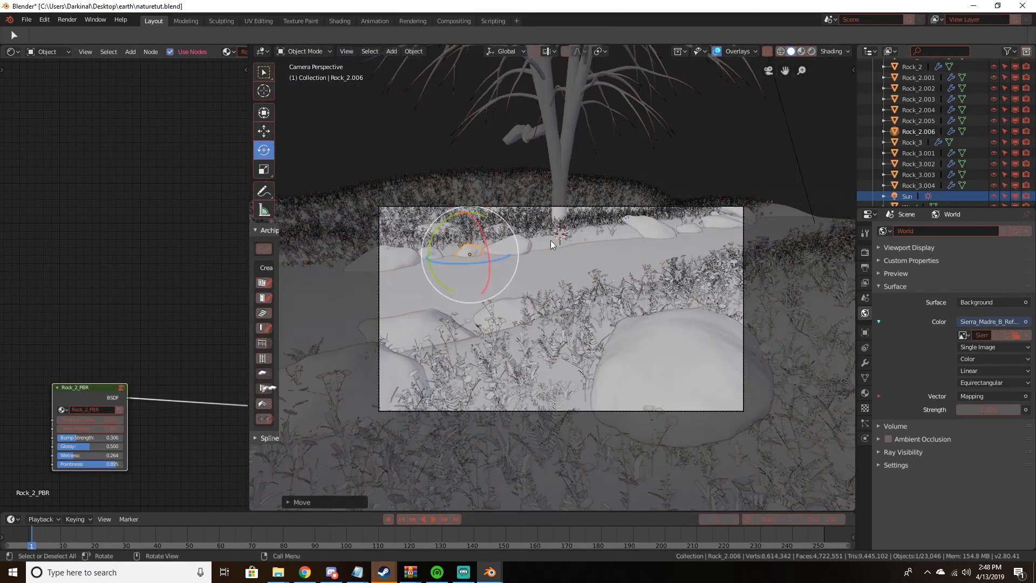
Deselect all objects and preview the camera view with rendered shading
key(alt+a)
key(z)
click(546, 200)
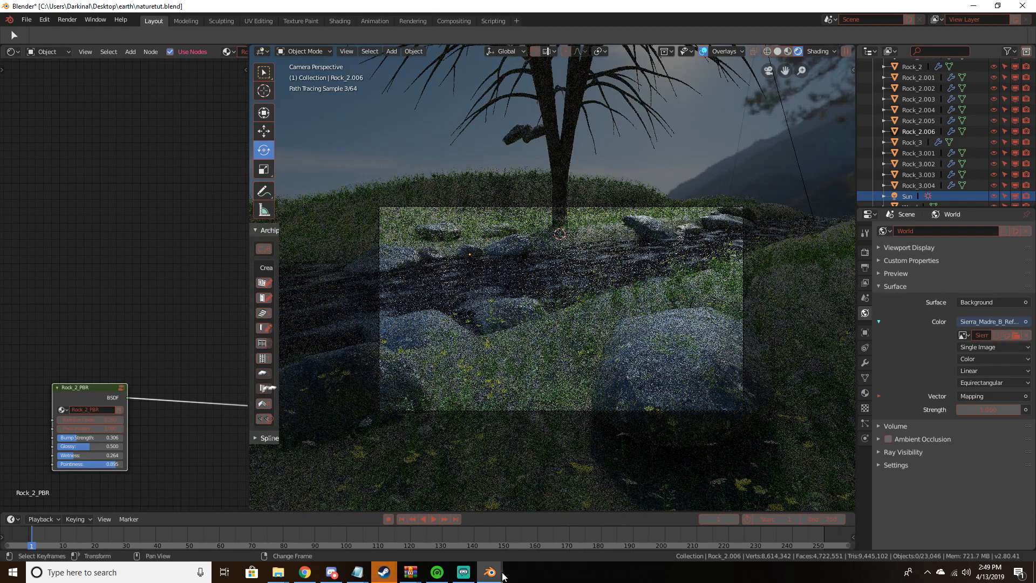
Compare the earlier render result with the live rendered preview of the scene
mouse_move(501, 575)
click(516, 540)
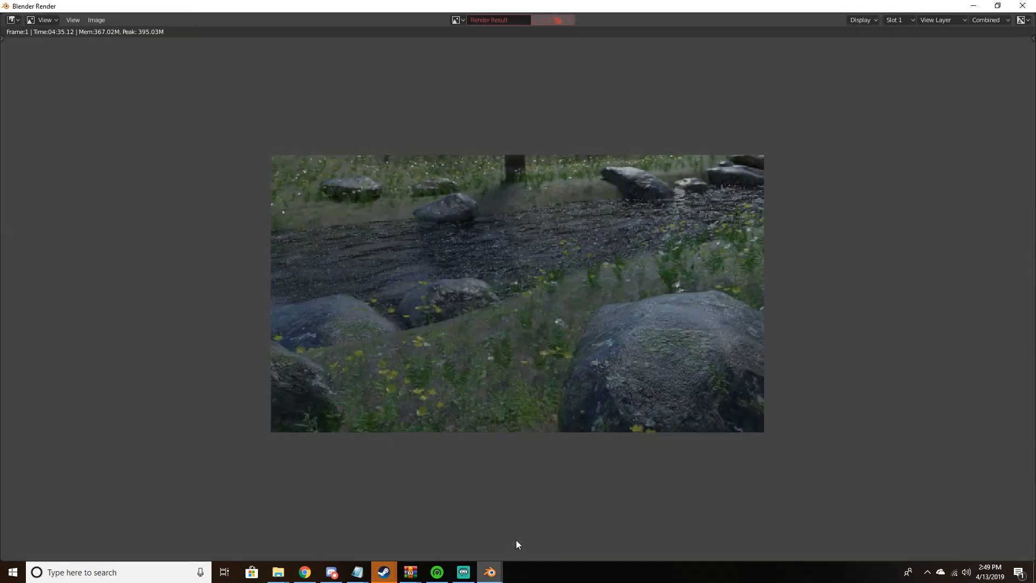
click(974, 6)
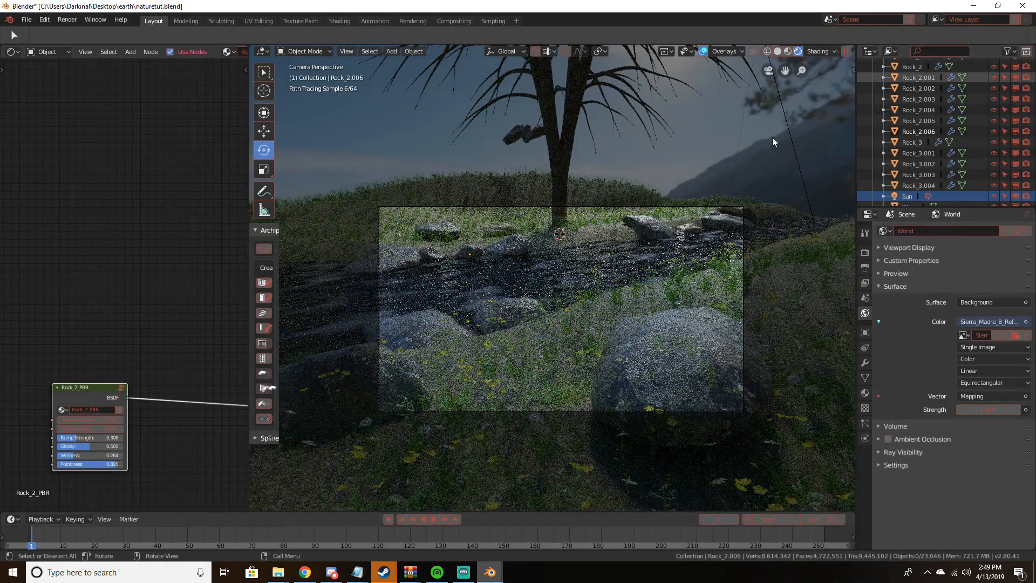
mouse_move(489, 573)
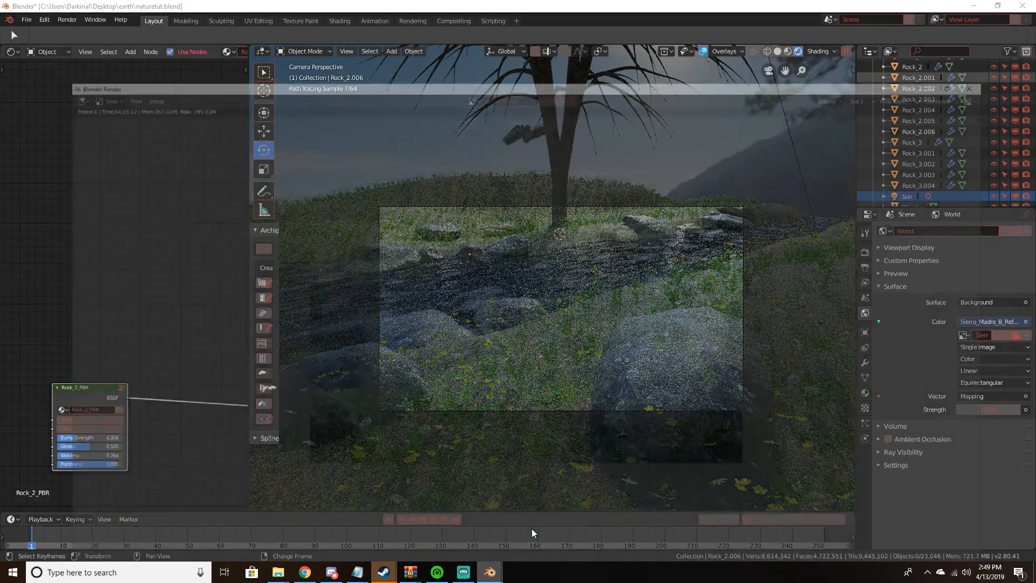
click(532, 528)
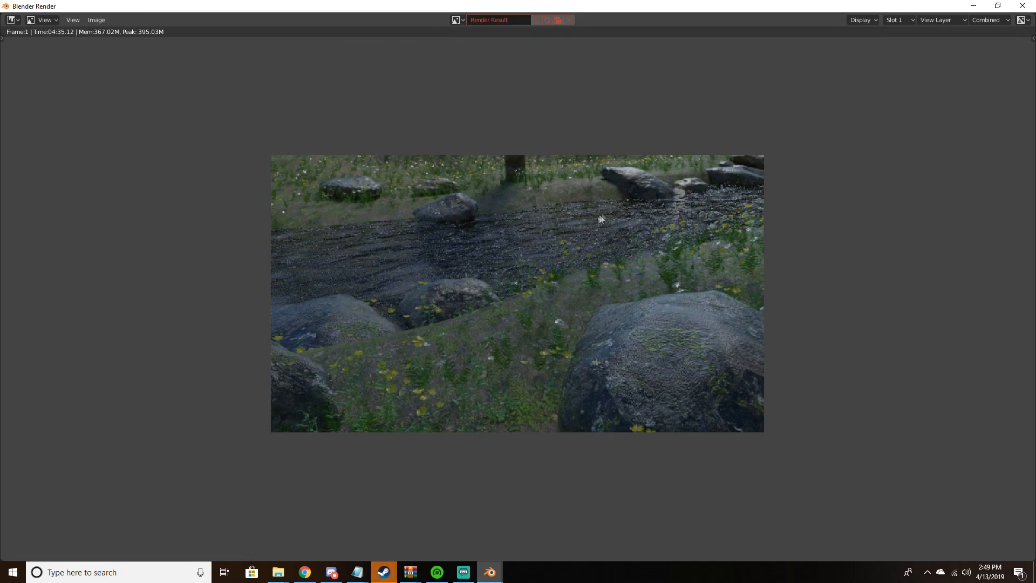
click(973, 5)
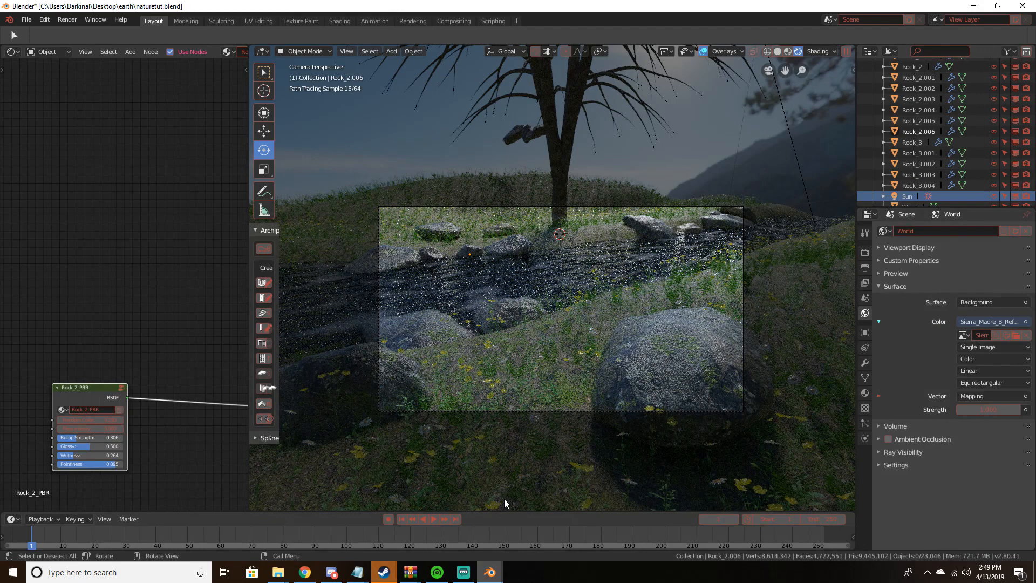
Review the Cycles sampling and performance tile settings and the view layer's Denoising option
click(865, 253)
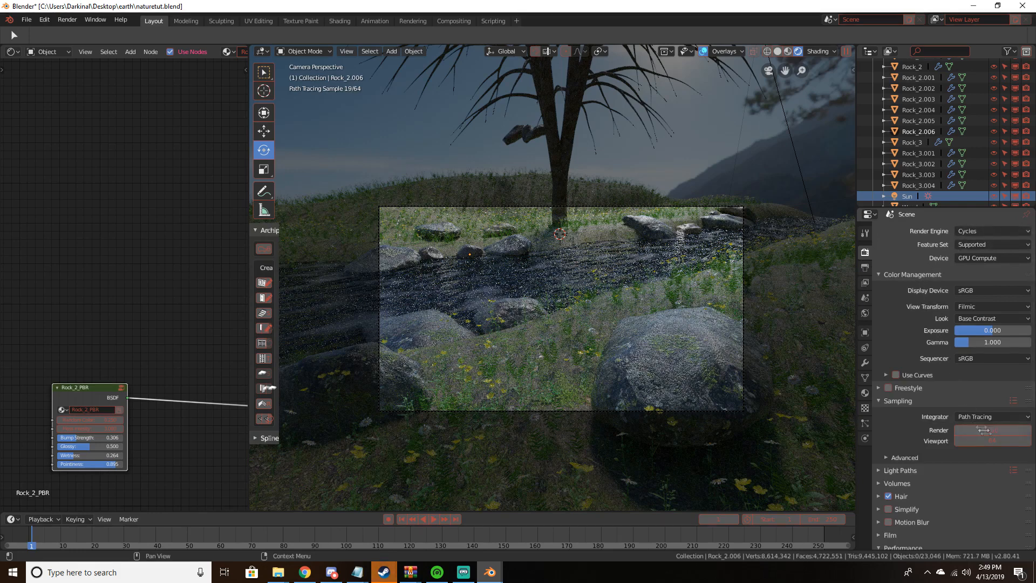
click(995, 428)
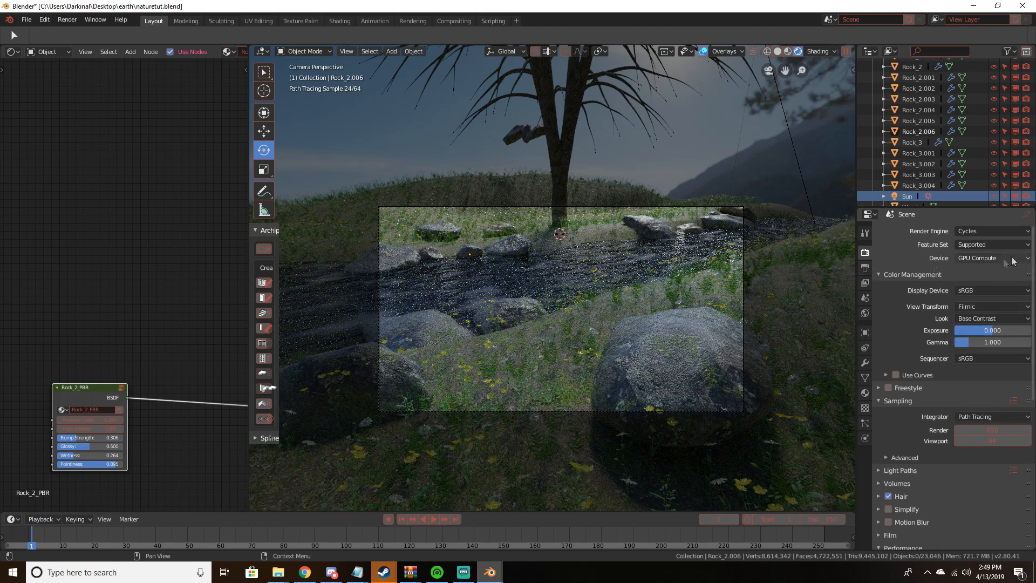
scroll(959, 424, down, 5)
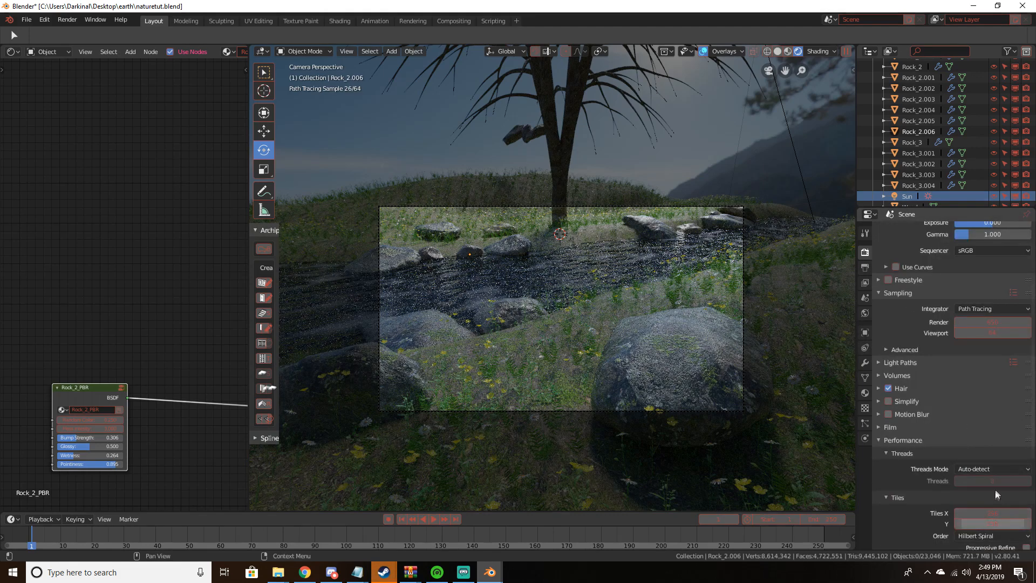
scroll(937, 389, up, 3)
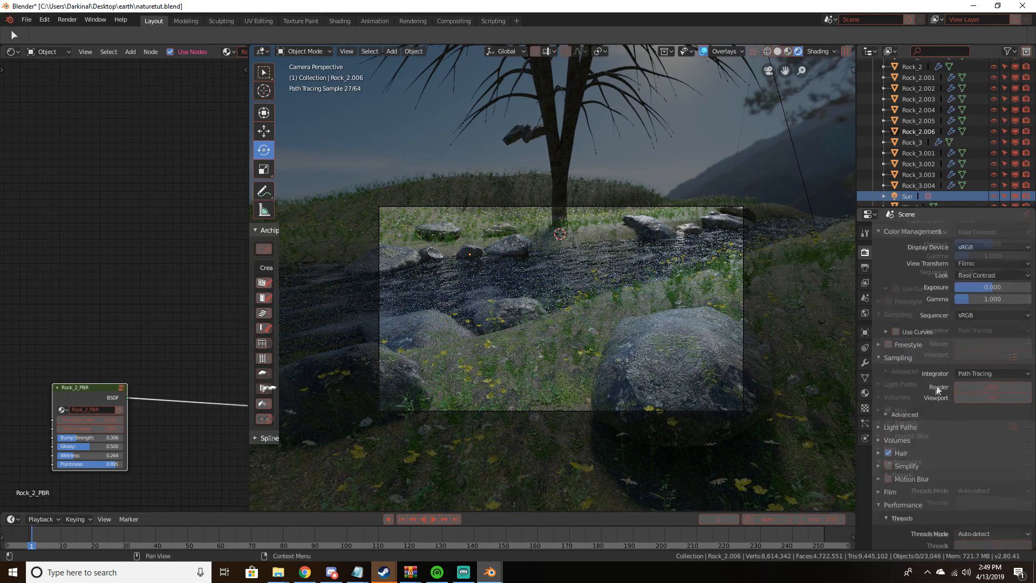
scroll(936, 389, up, 2)
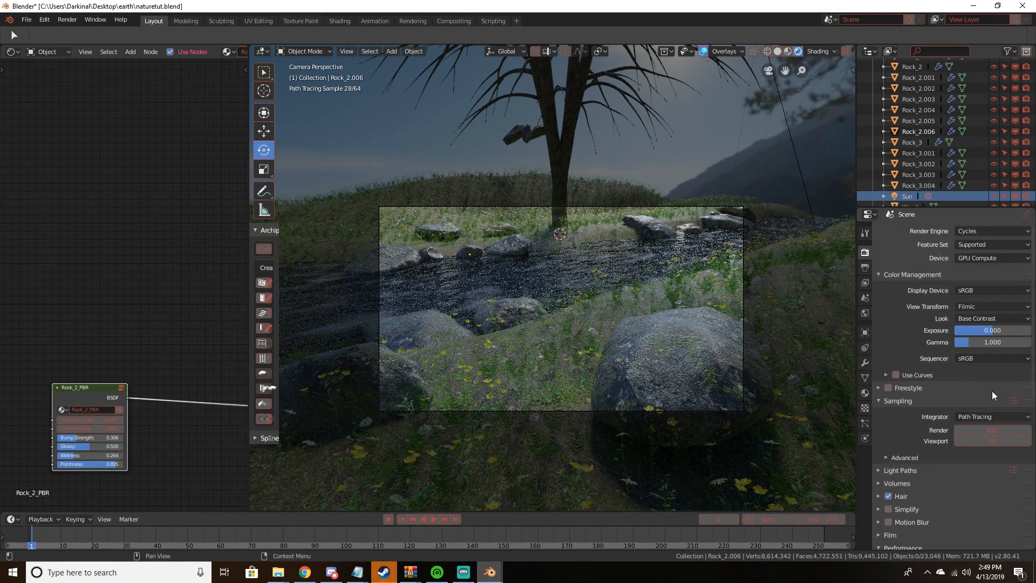
click(864, 269)
click(865, 283)
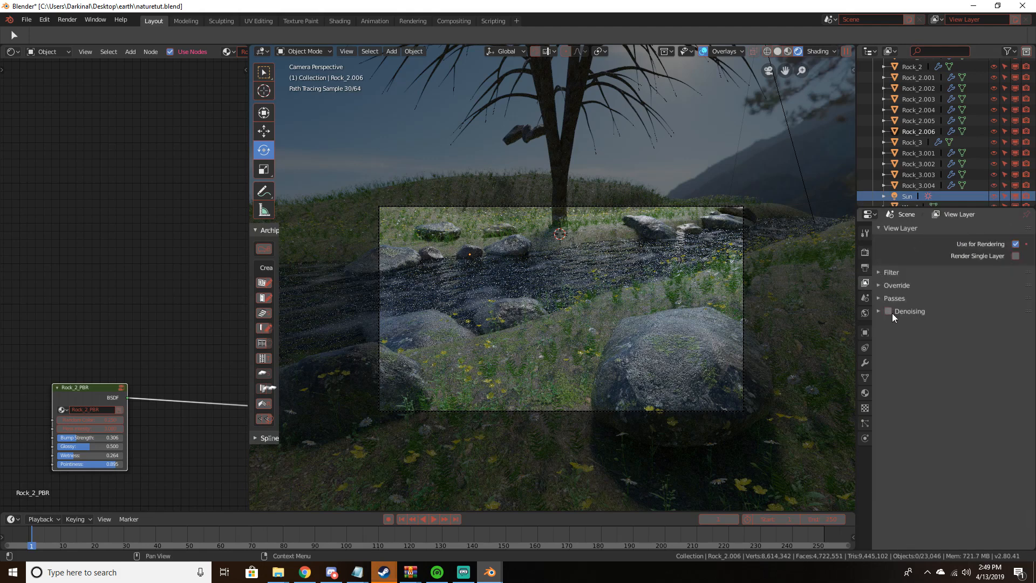
click(865, 252)
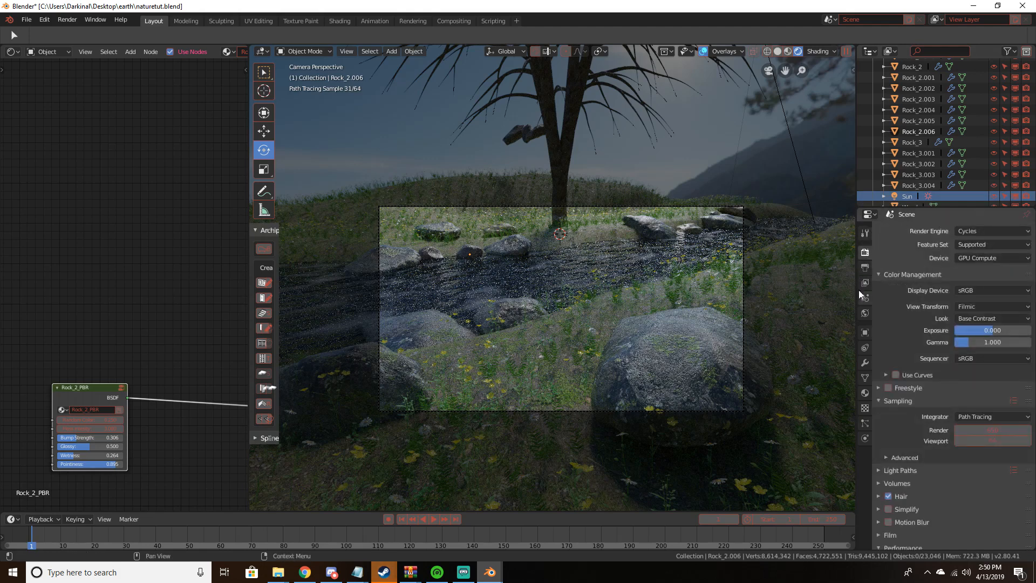
click(865, 283)
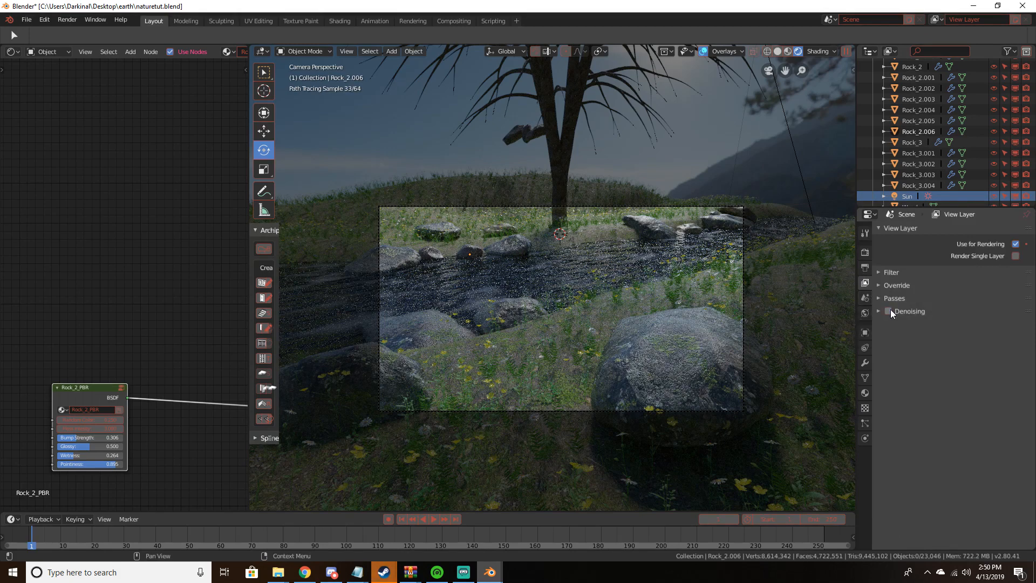
click(861, 251)
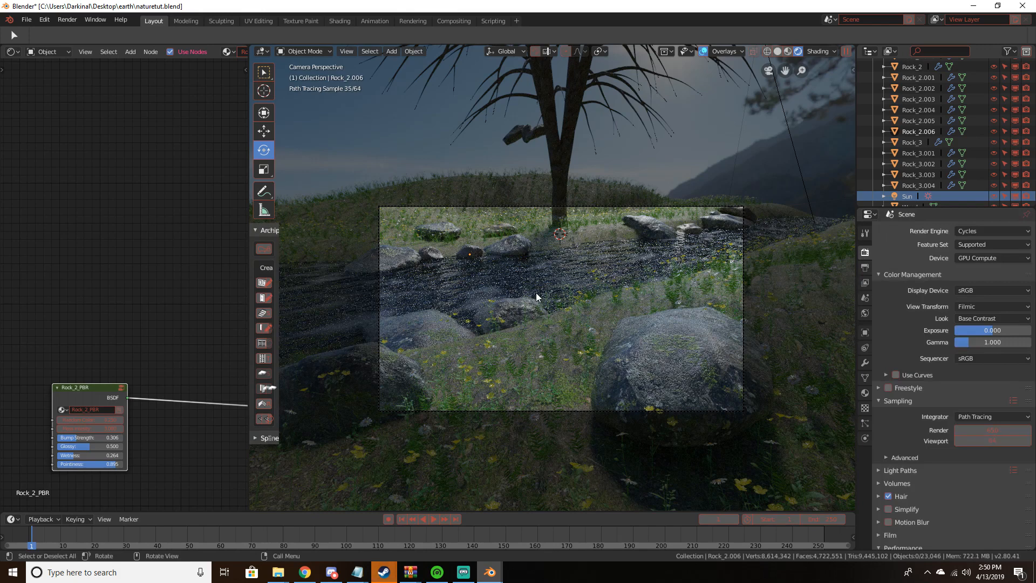